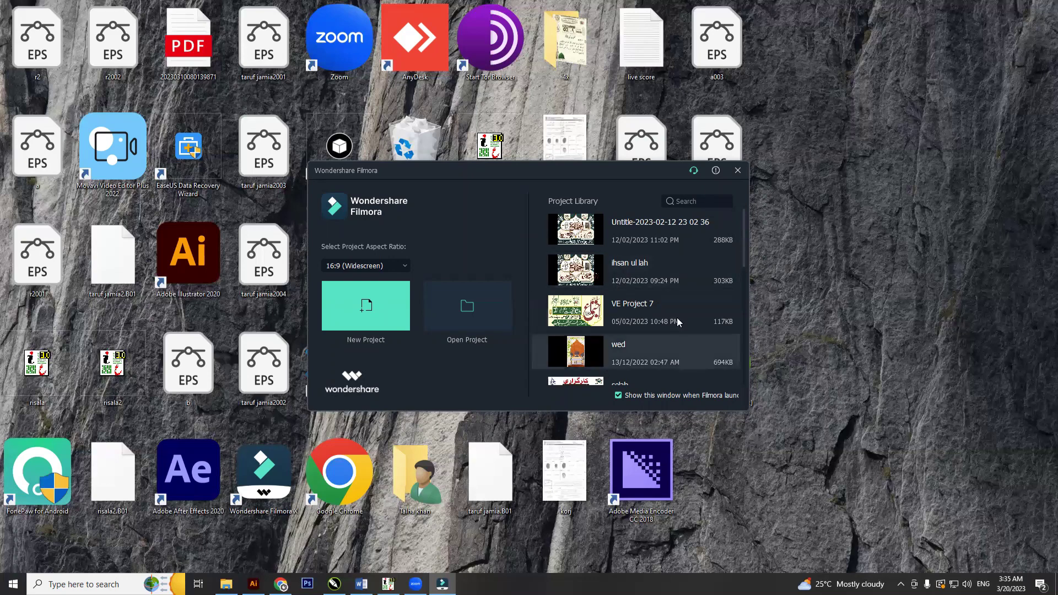
Create a new project with the 16:9 (Widescreen) aspect ratio.
left_click_drag(746, 257, 750, 379)
scroll(716, 303, "up", 10)
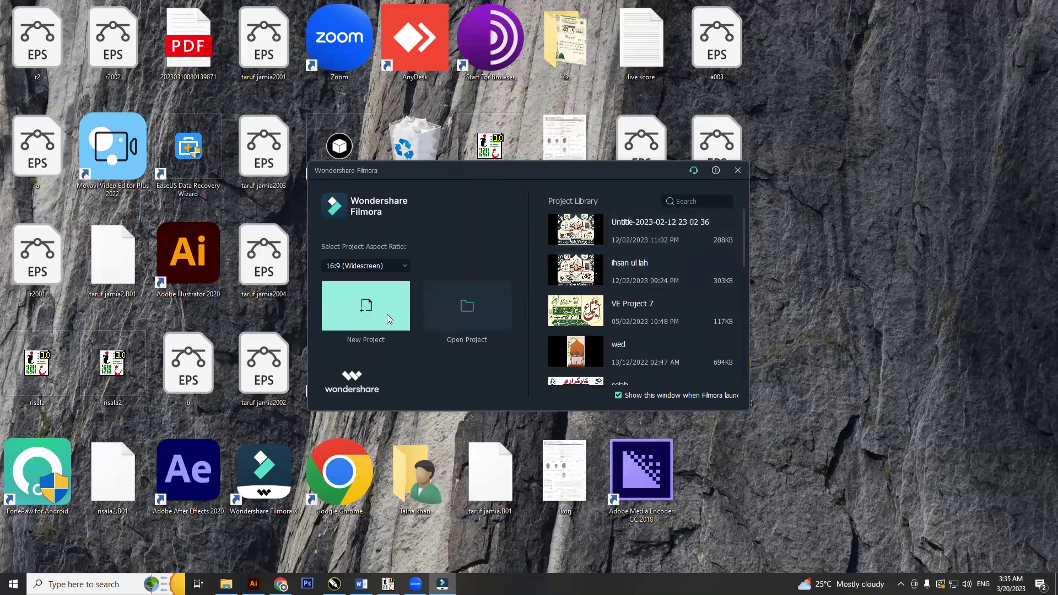
left_click(363, 317)
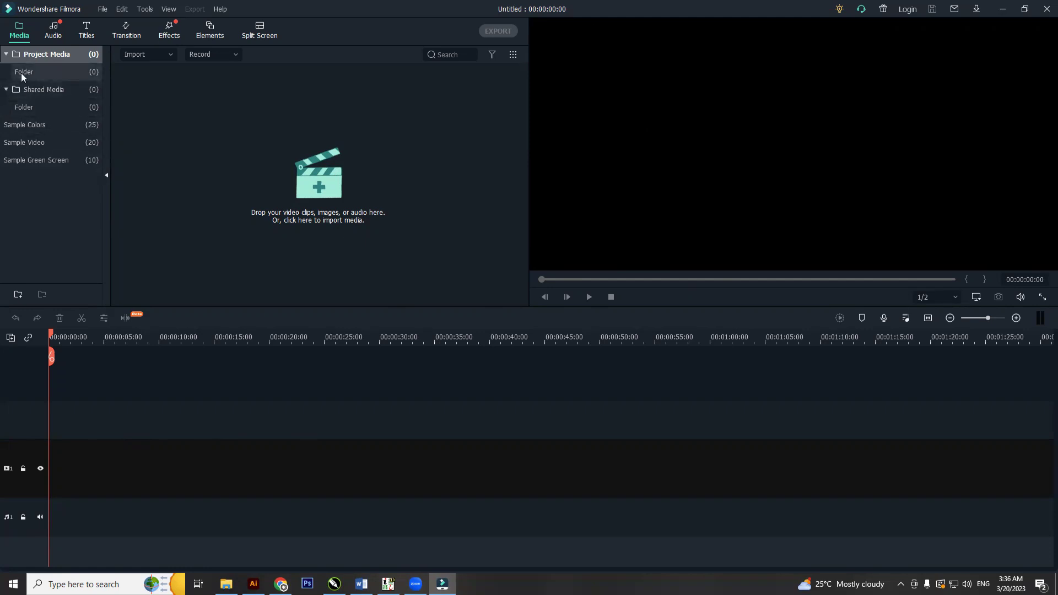
Place the Meadow Green sample color at the start of the first video track and stretch it to about 1 minute 25 seconds.
left_click(7, 125)
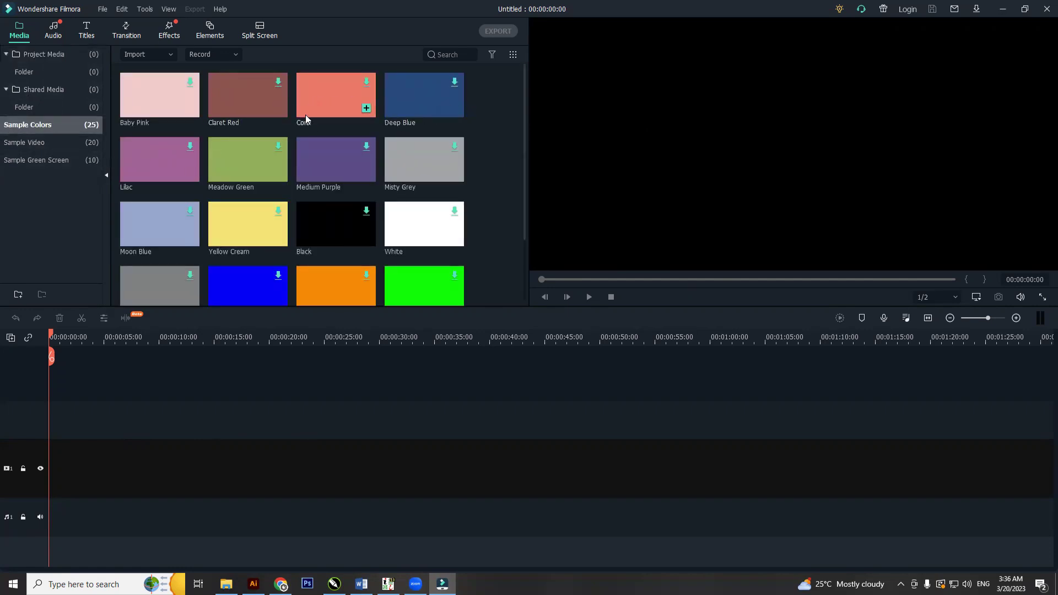
left_click(279, 147)
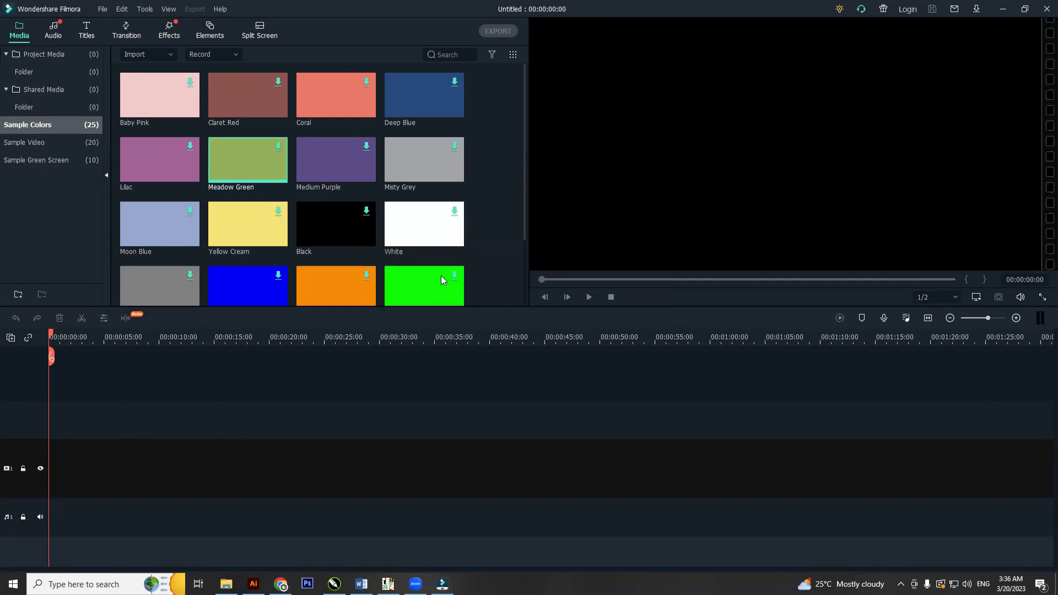
left_click(110, 425)
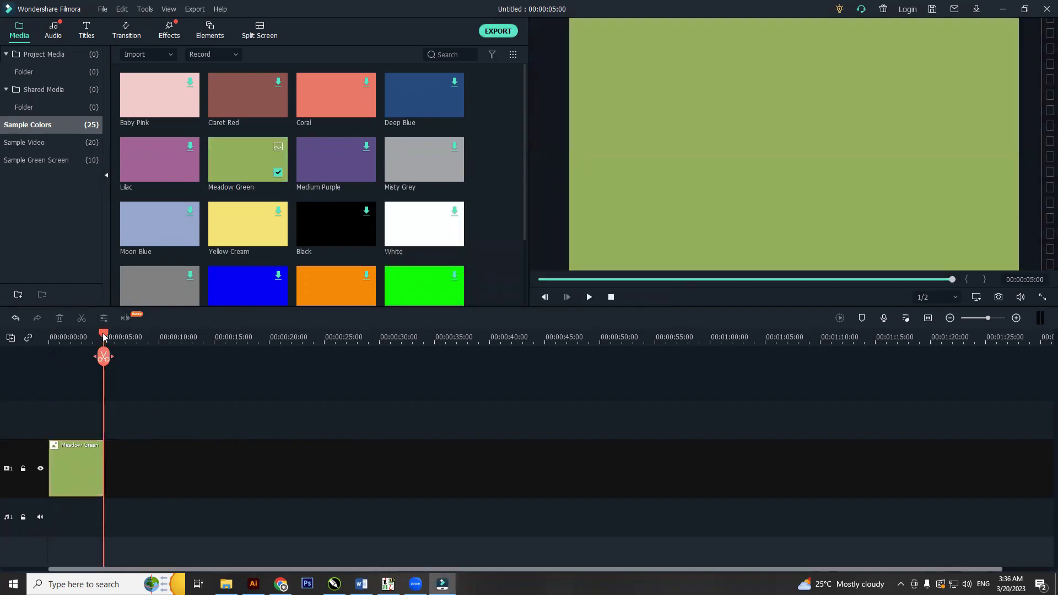
left_click(51, 337)
left_click(81, 470)
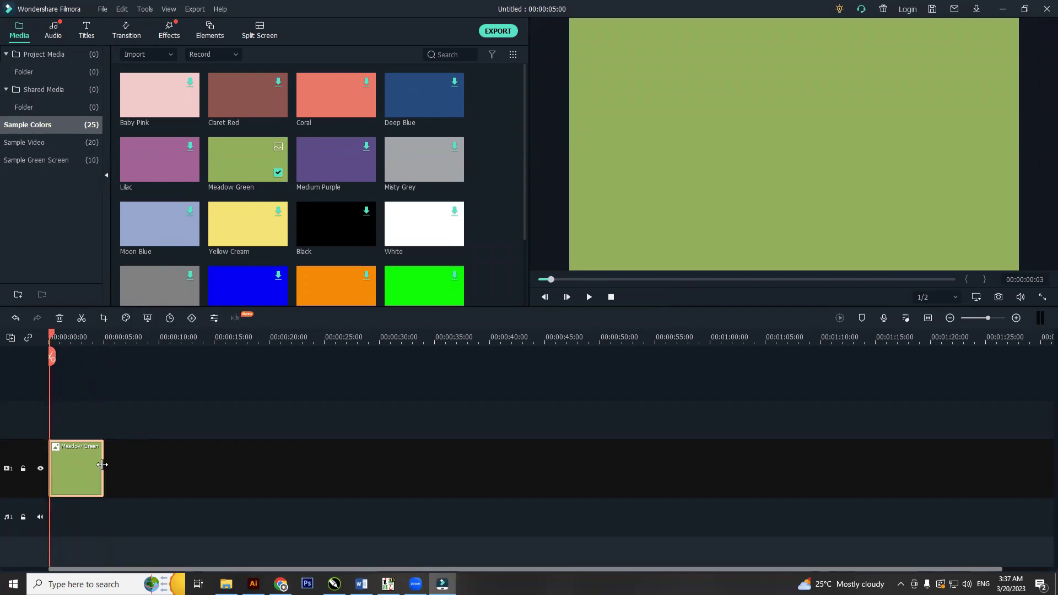
left_click_drag(103, 465, 986, 446)
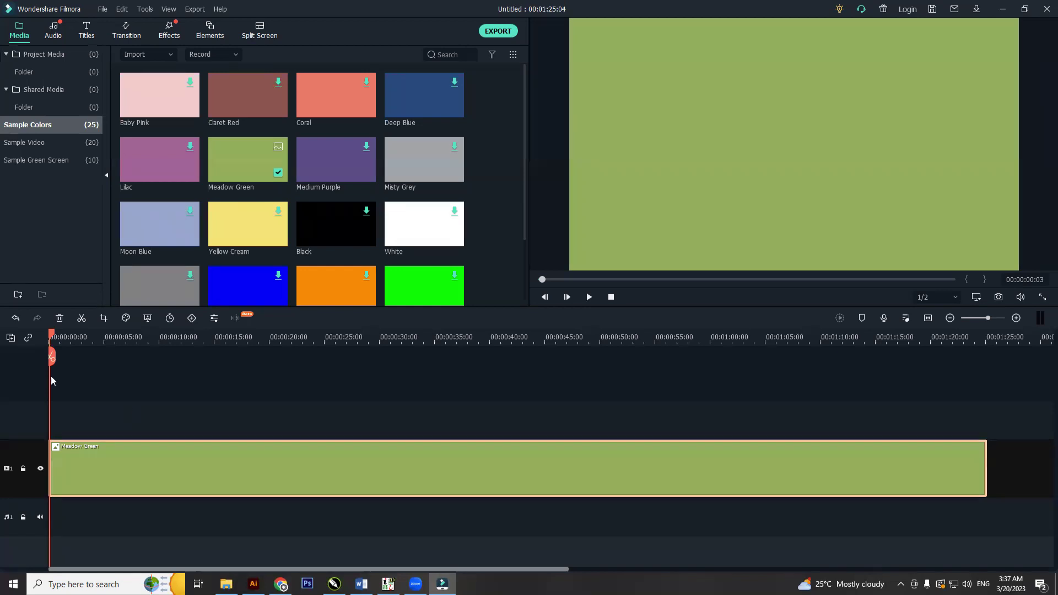
Split the Meadow Green clip at 00:01:00:00 and delete the part after the cut.
mouse_move(51, 338)
left_mouse_down()
mouse_move(165, 337)
mouse_move(50, 338)
left_mouse_up()
left_click_drag(861, 341, 366, 344)
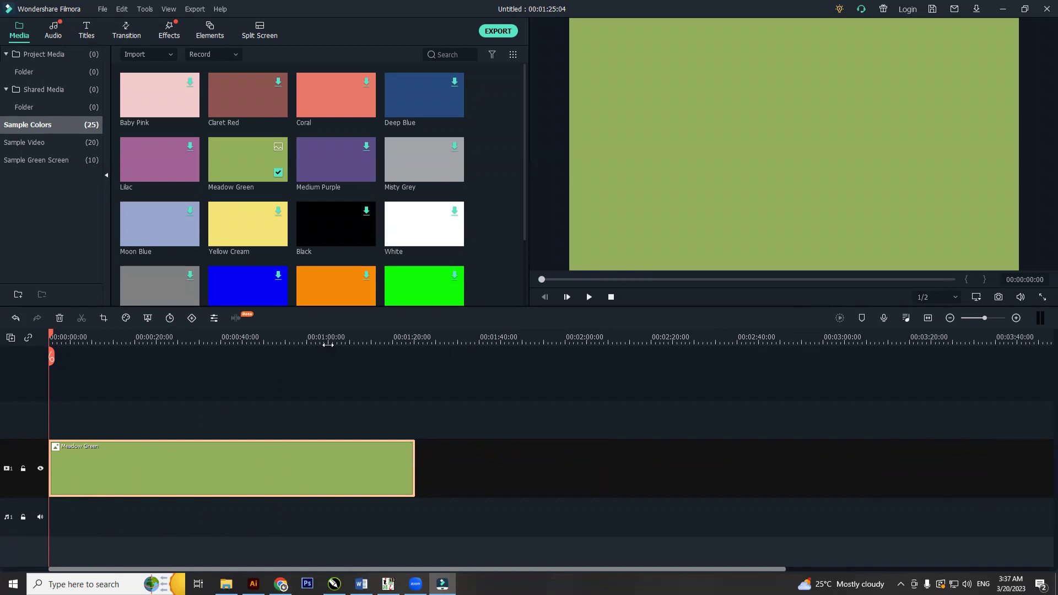
left_click_drag(328, 344, 1046, 357)
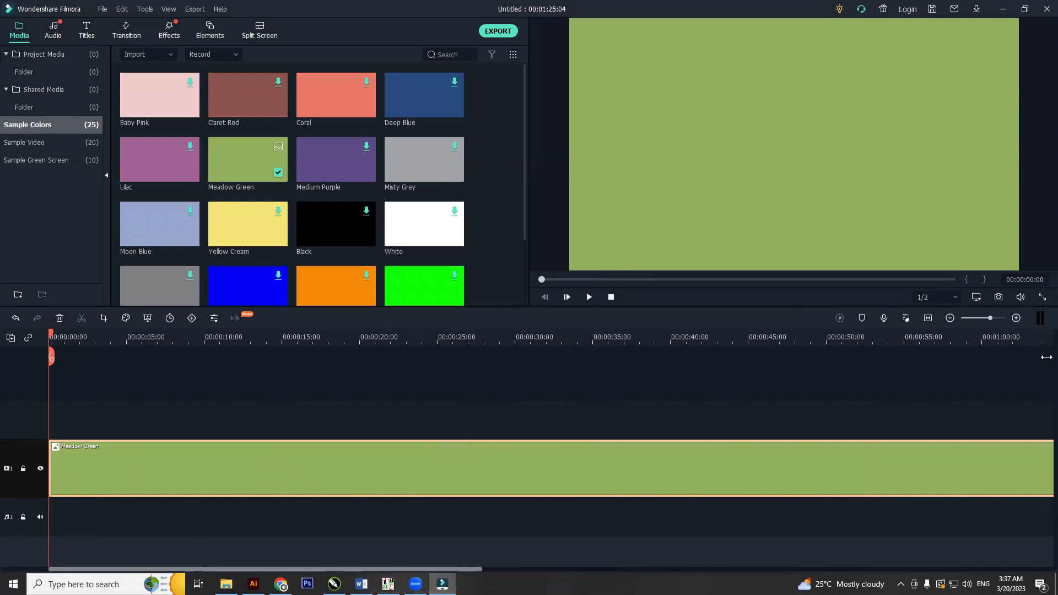
left_click_drag(981, 344, 1049, 345)
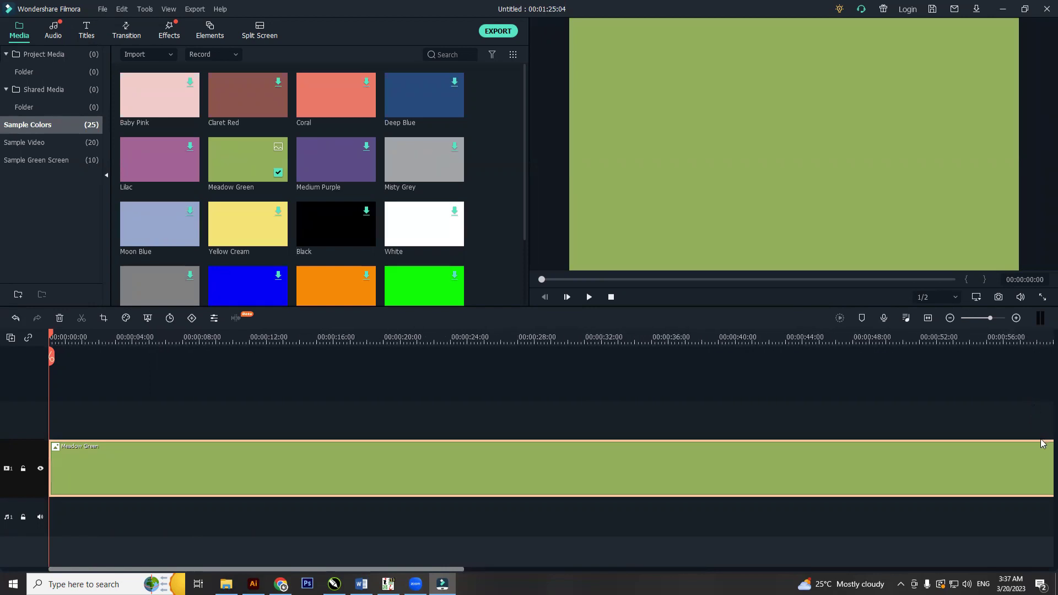
left_click(1043, 342)
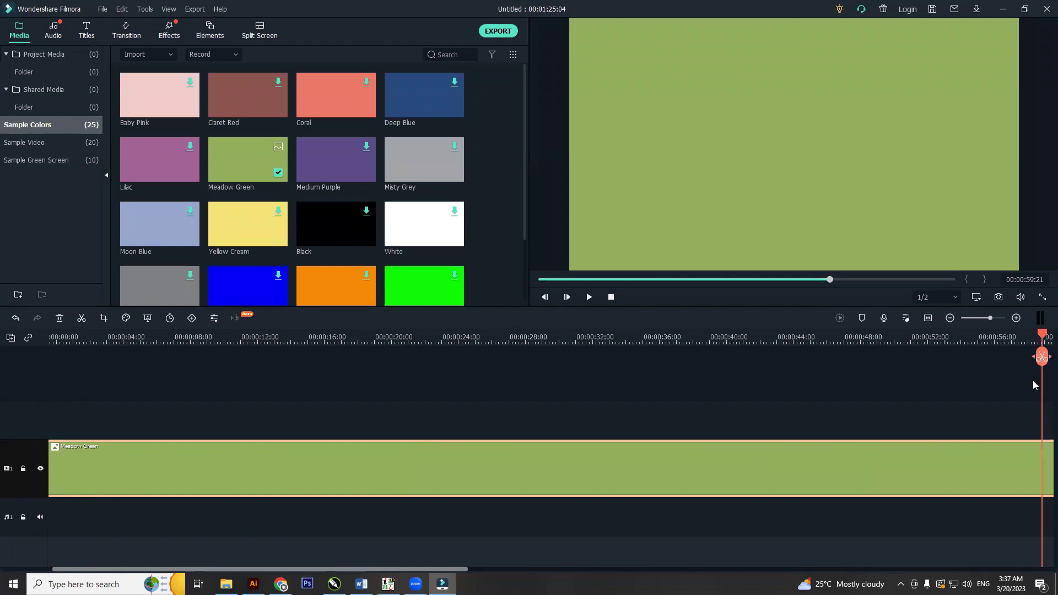
left_click(896, 343)
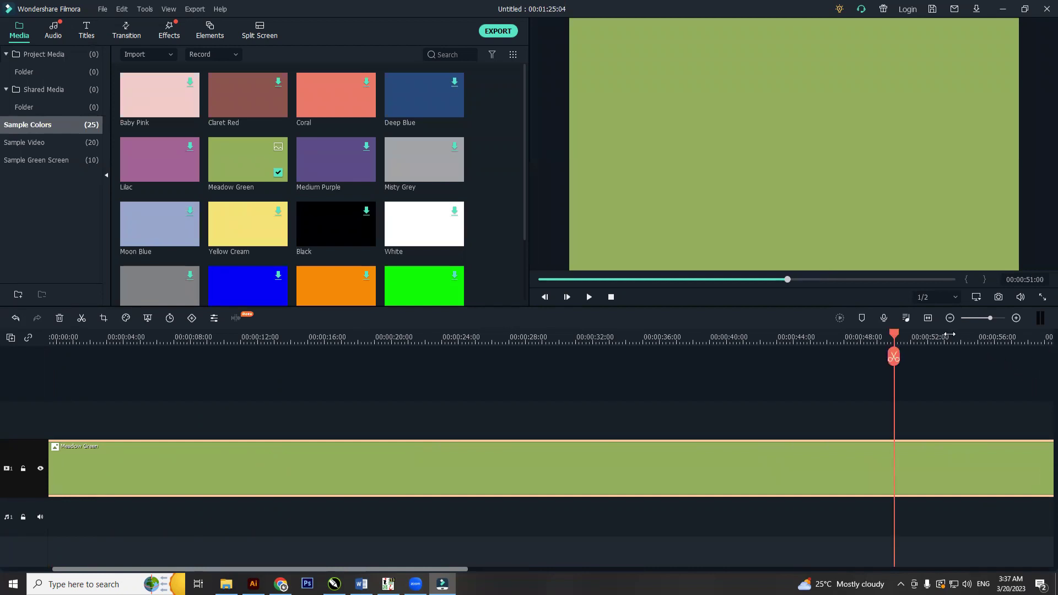
left_click_drag(948, 334, 920, 341)
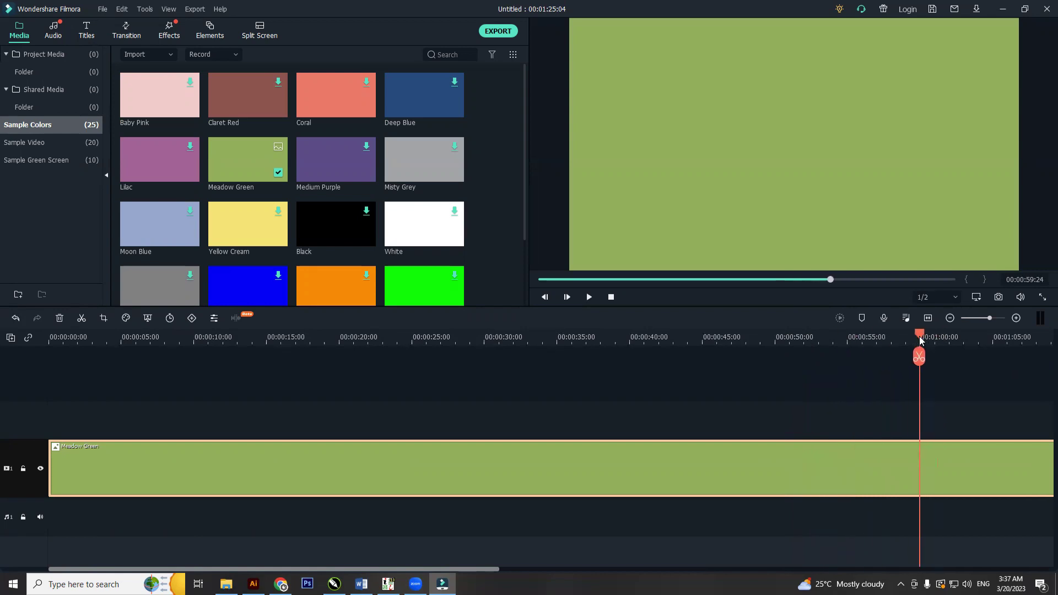
left_click(919, 357)
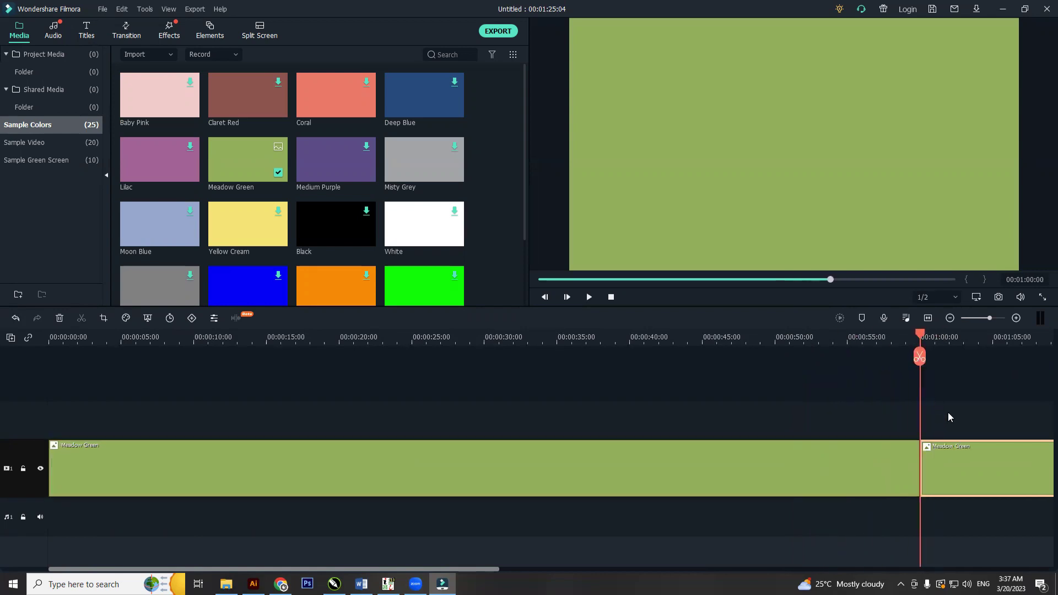
left_click(969, 484)
key("Delete")
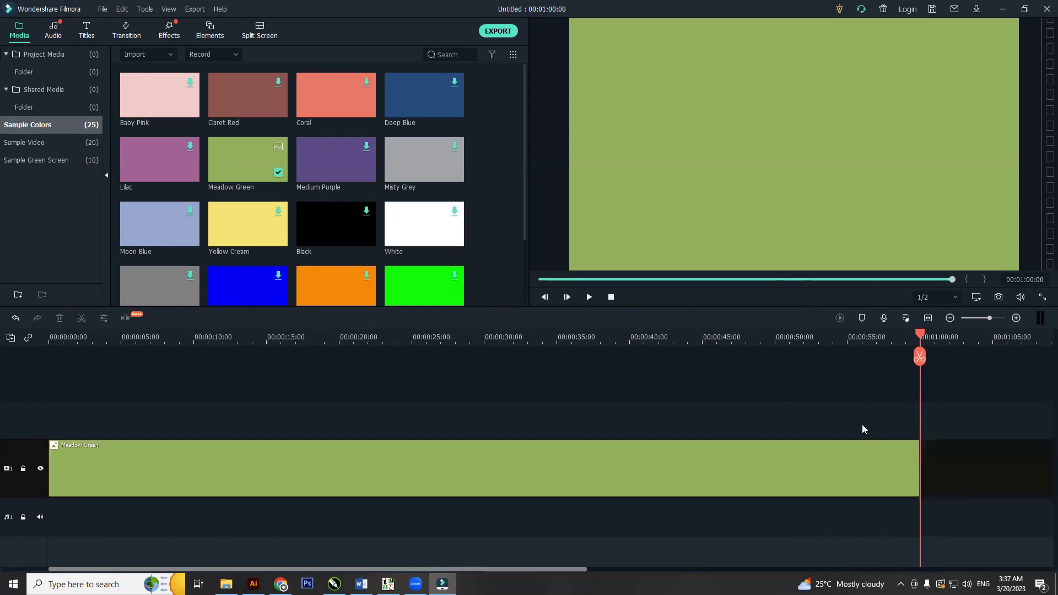
Preview the Meadow Green clip briefly from its start and return the playhead to the beginning of the timeline.
left_click_drag(872, 343, 629, 412)
left_click_drag(469, 335, 190, 334)
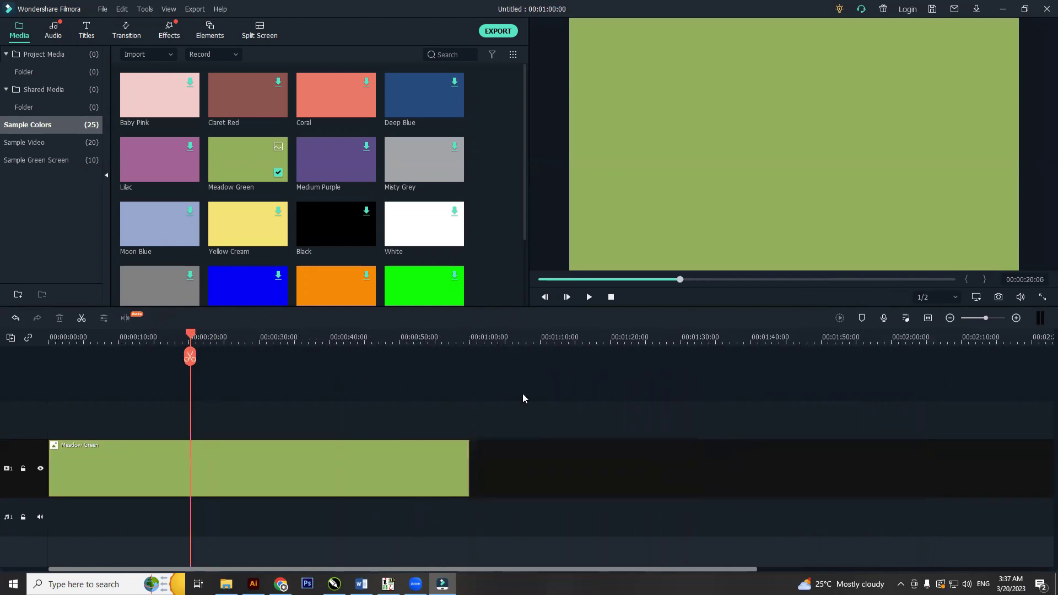
left_click_drag(438, 345, 718, 371)
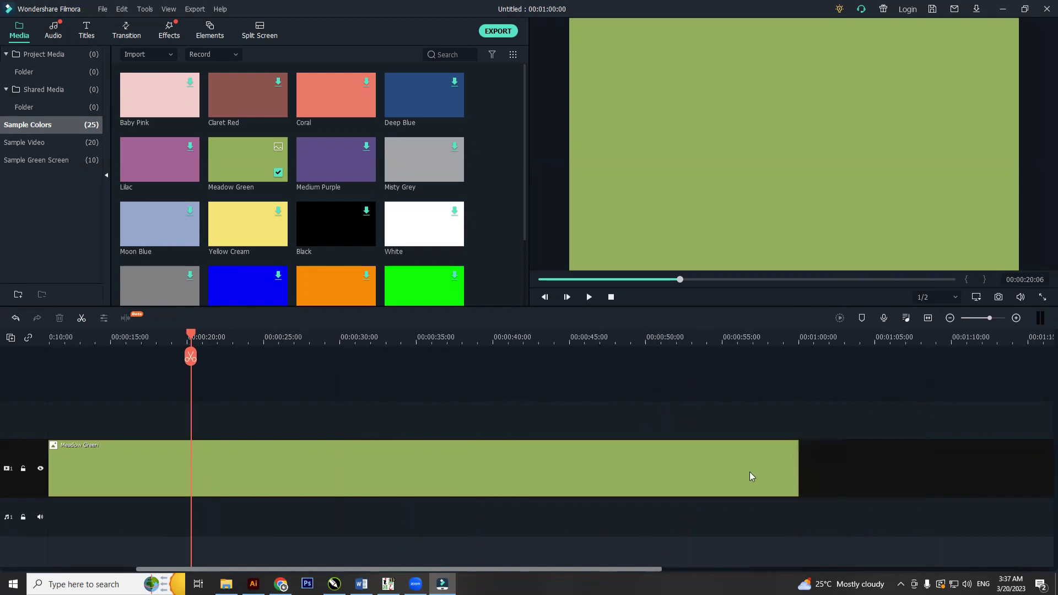
left_click(277, 466)
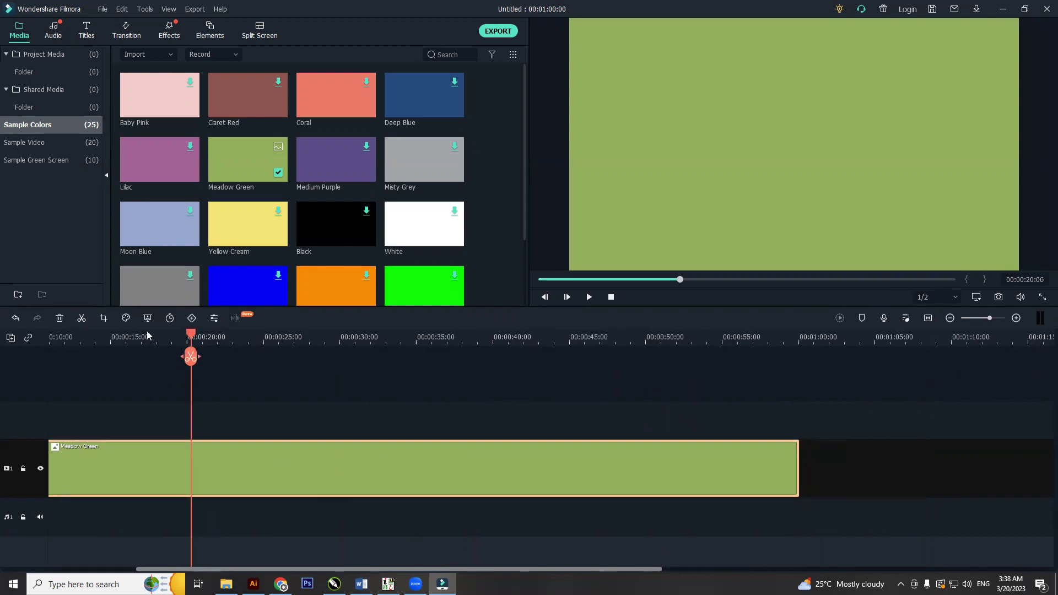
left_click_drag(149, 335, 19, 341)
key("space")
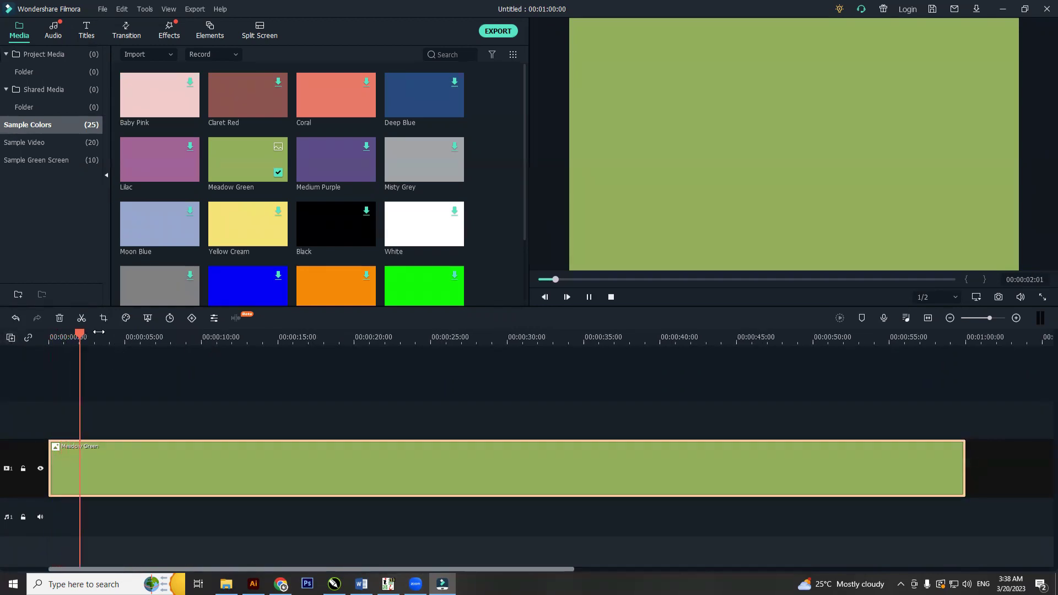
key("space")
key("Home")
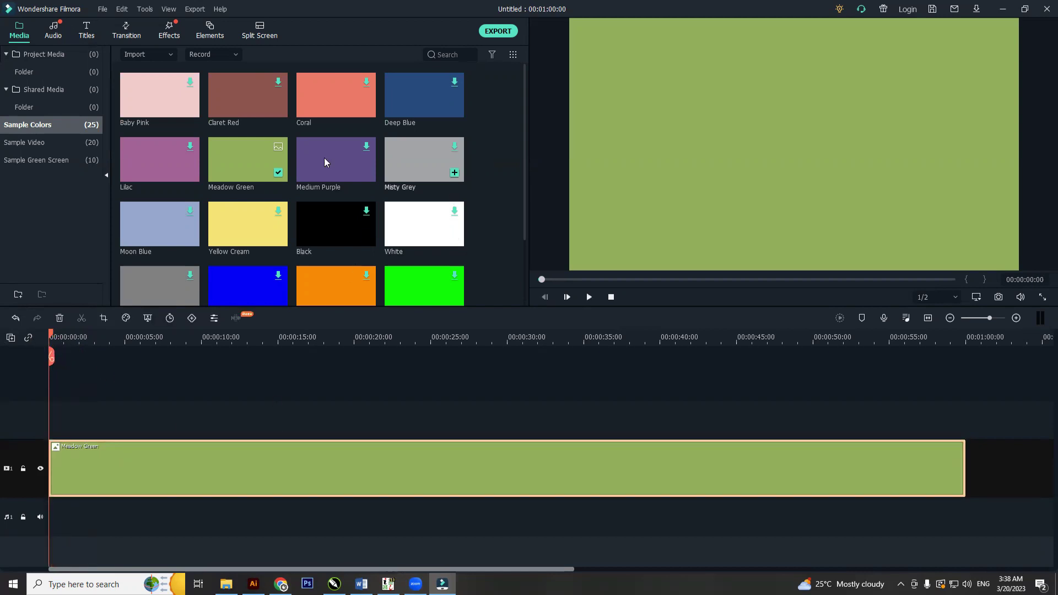
Import all nine images from the 4x folder inside 14 augus into the project media.
double_click(40, 61)
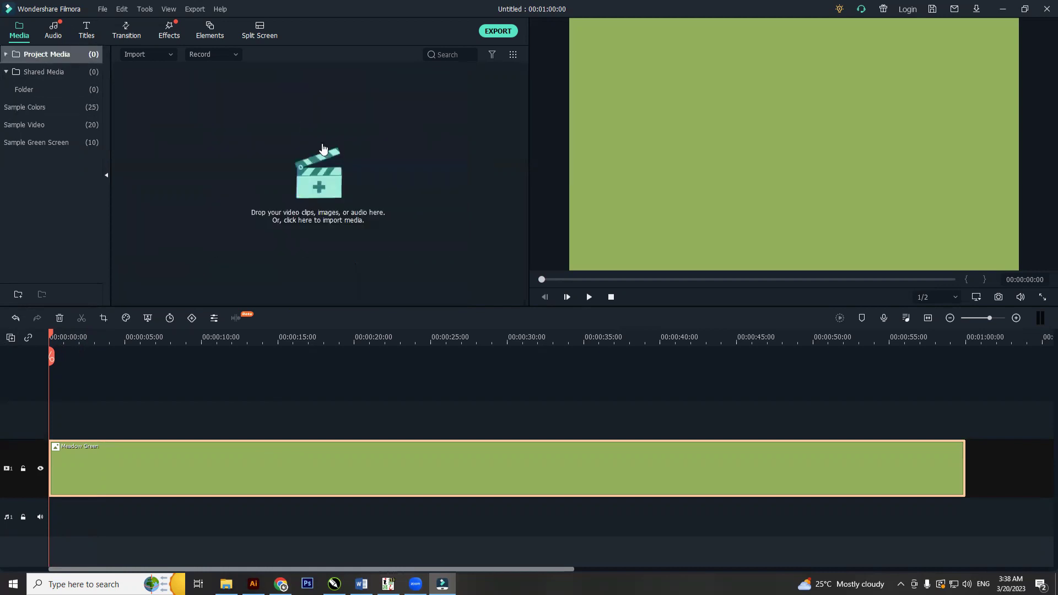
left_click(488, 234)
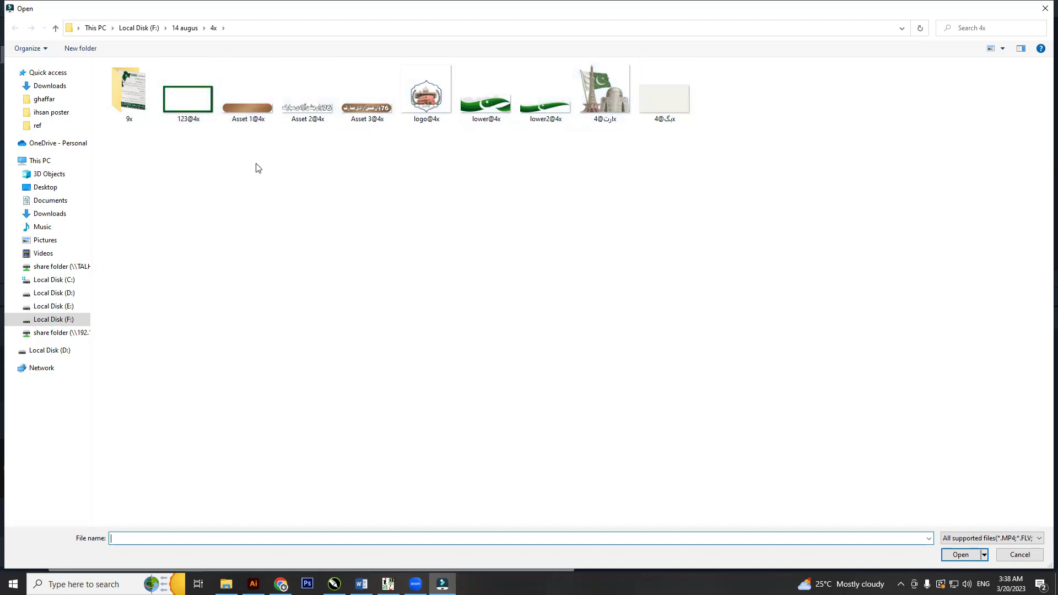
left_click_drag(195, 151, 686, 116)
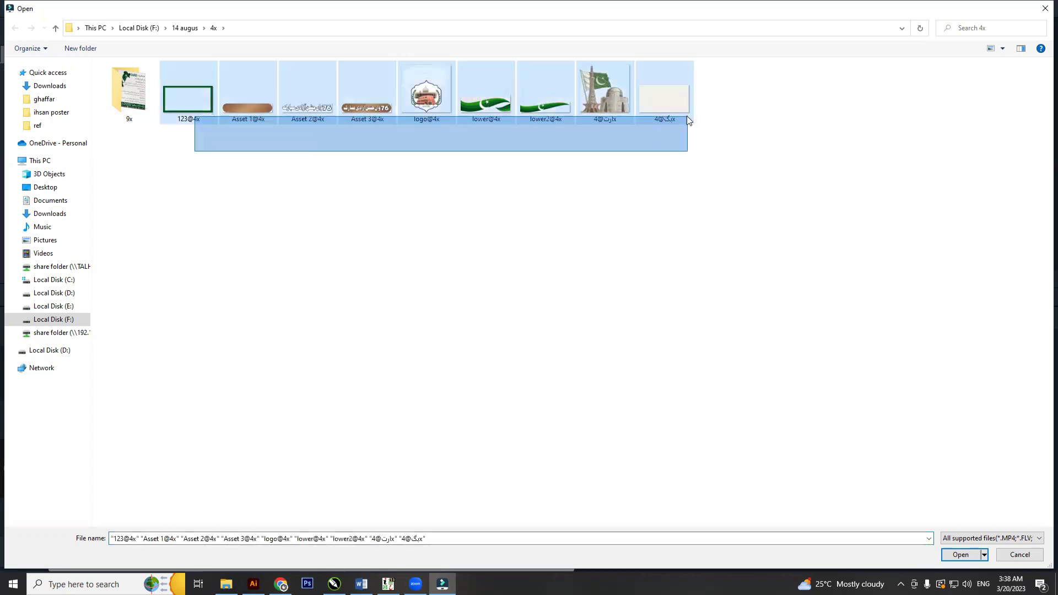
left_click(960, 554)
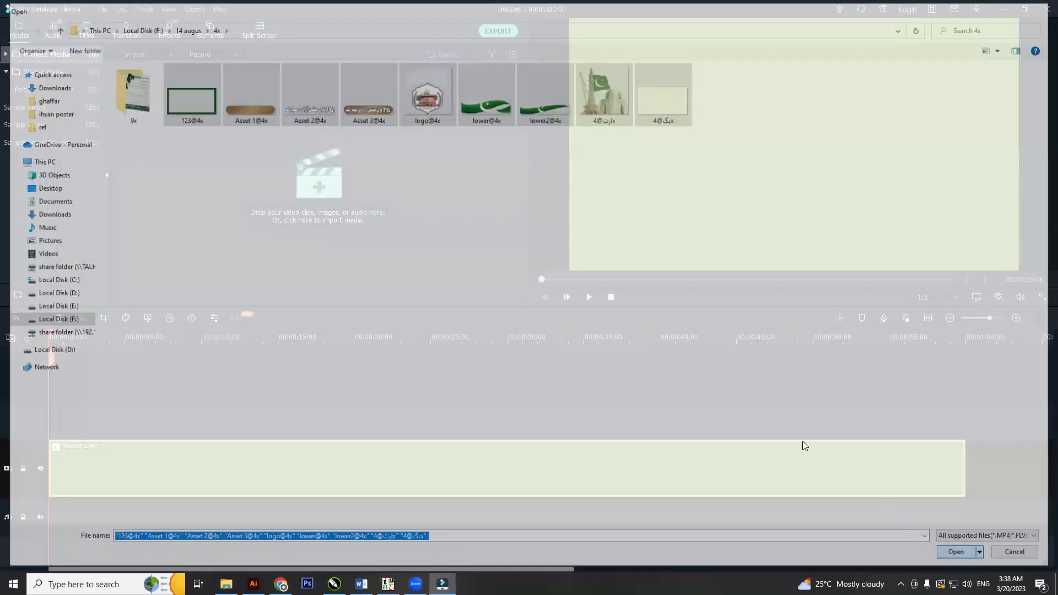
Replace the Meadow Green clip on the first video track with the plain off-white background image, stretched to about one minute.
left_click(403, 228)
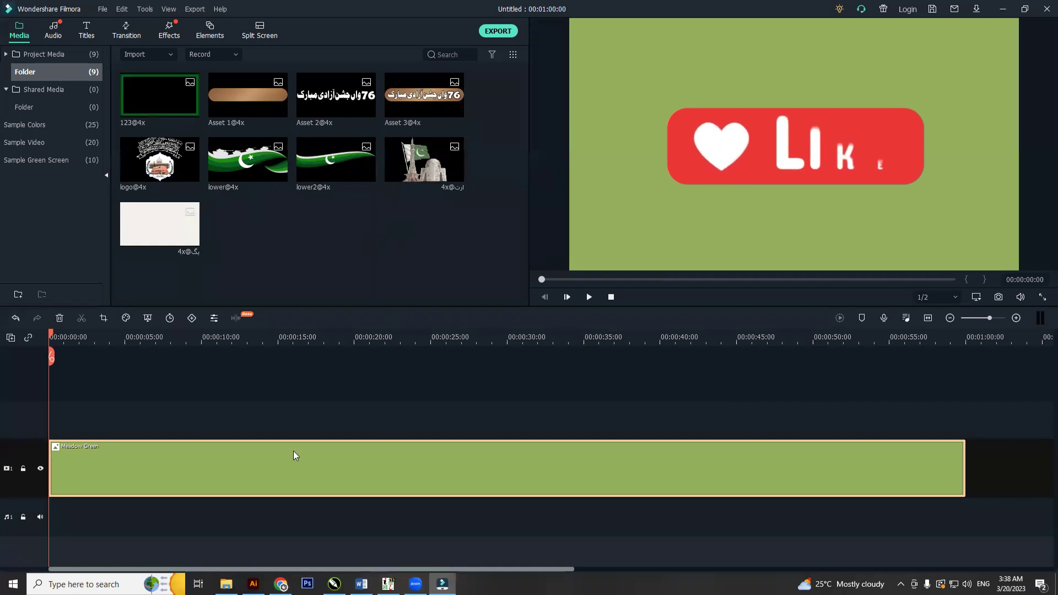
key("Delete")
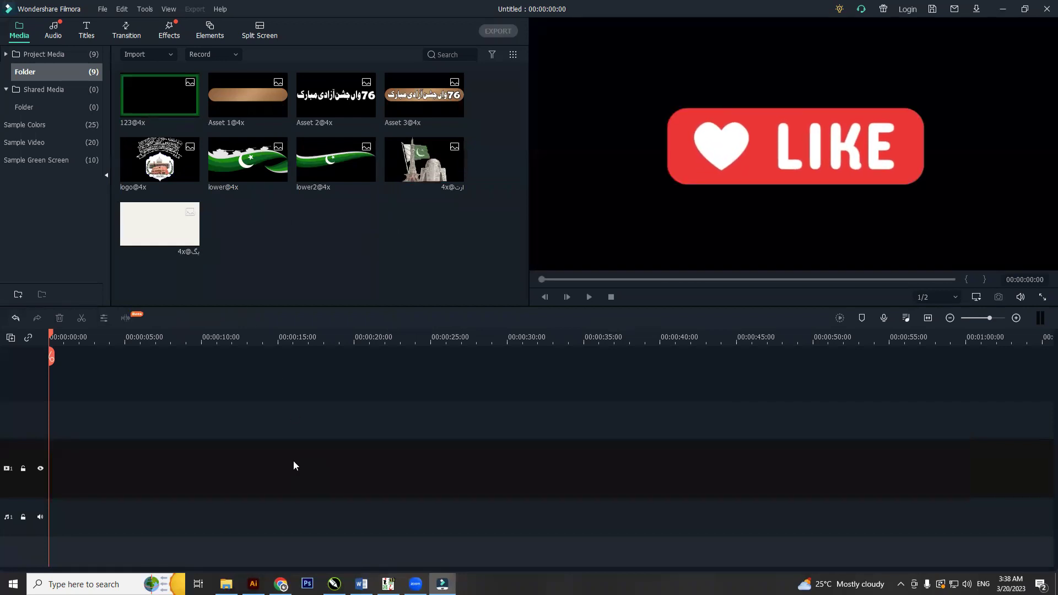
left_click_drag(166, 219, 41, 463)
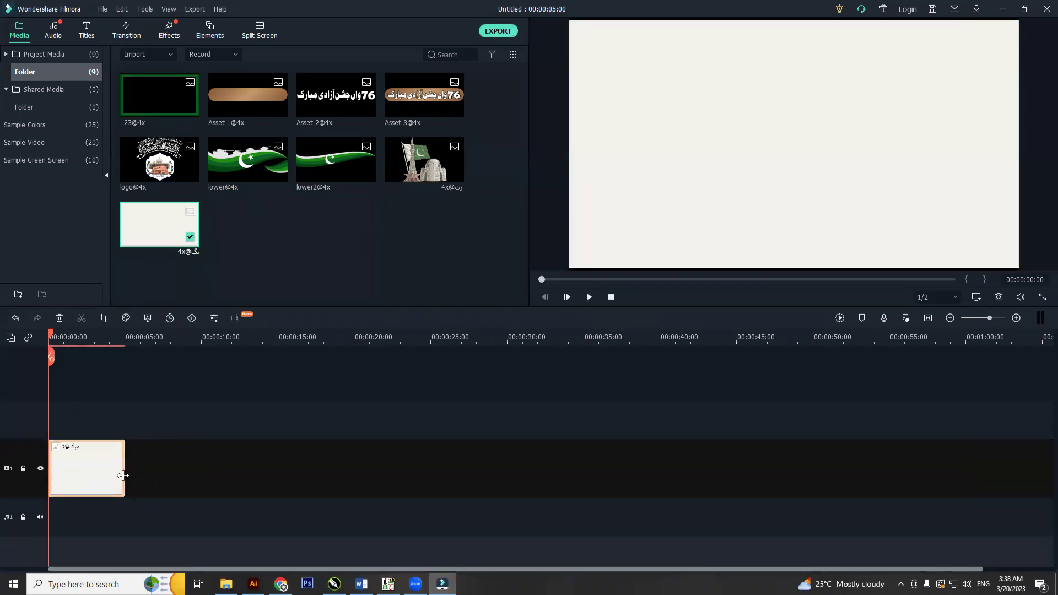
left_click_drag(123, 477, 967, 453)
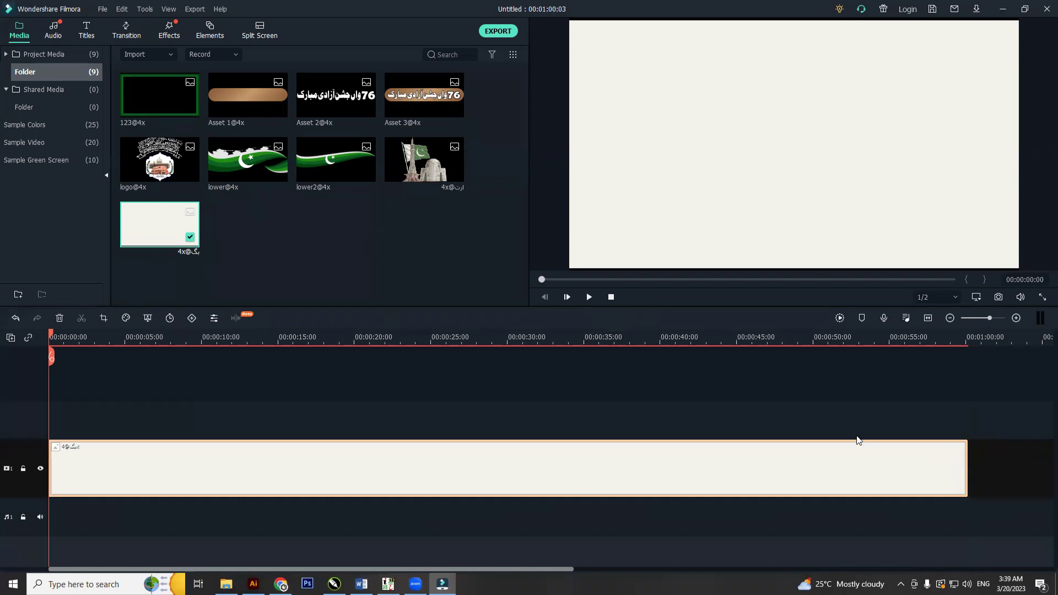
left_click(372, 409)
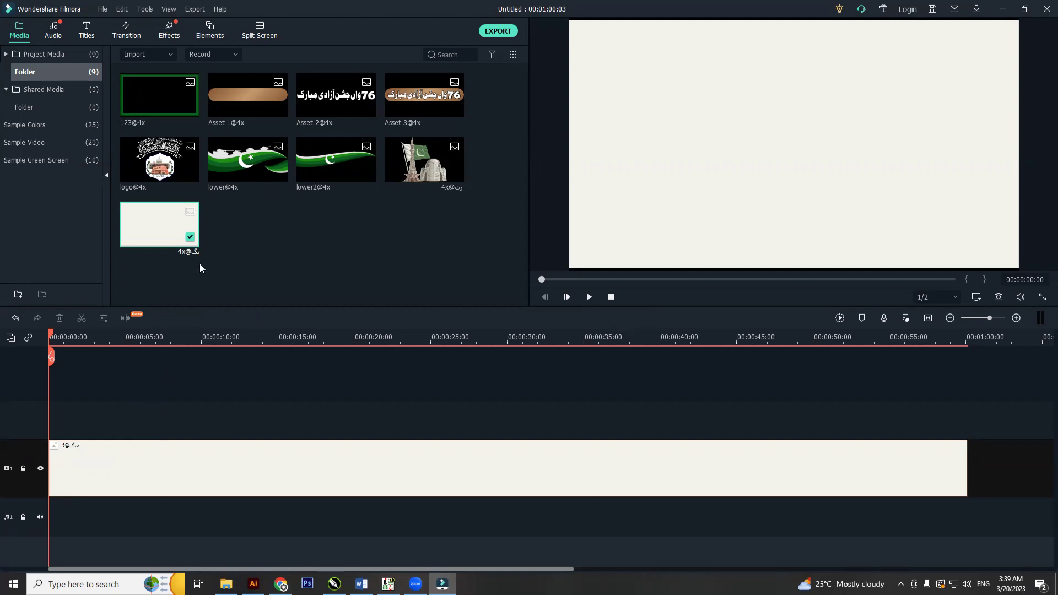
Place lower2@4x at the start of the track above the background and extend it to the background clip's end.
left_click_drag(243, 165, 231, 245)
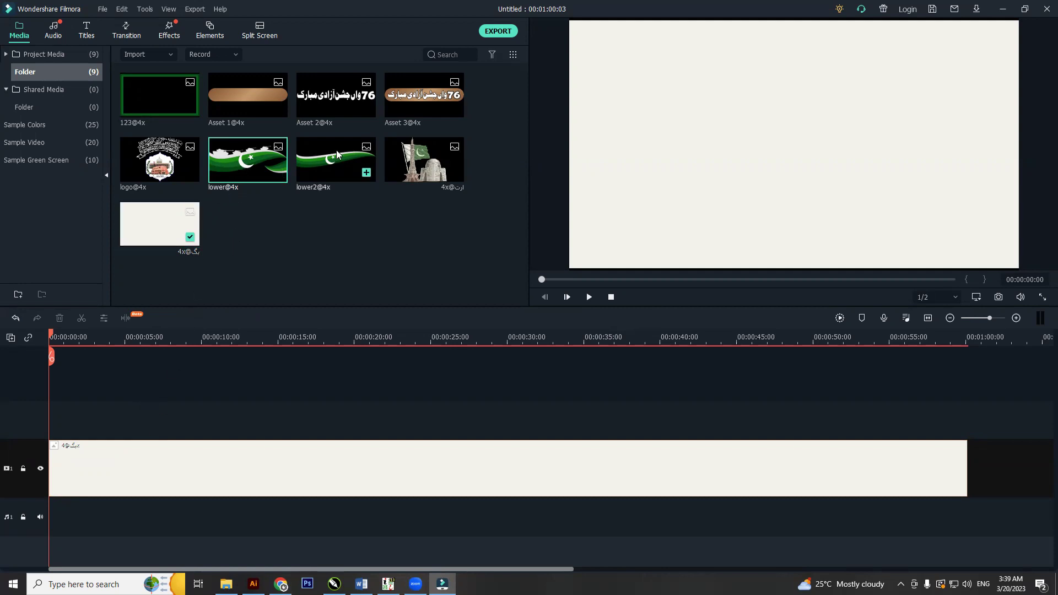
left_click_drag(337, 157, 50, 426)
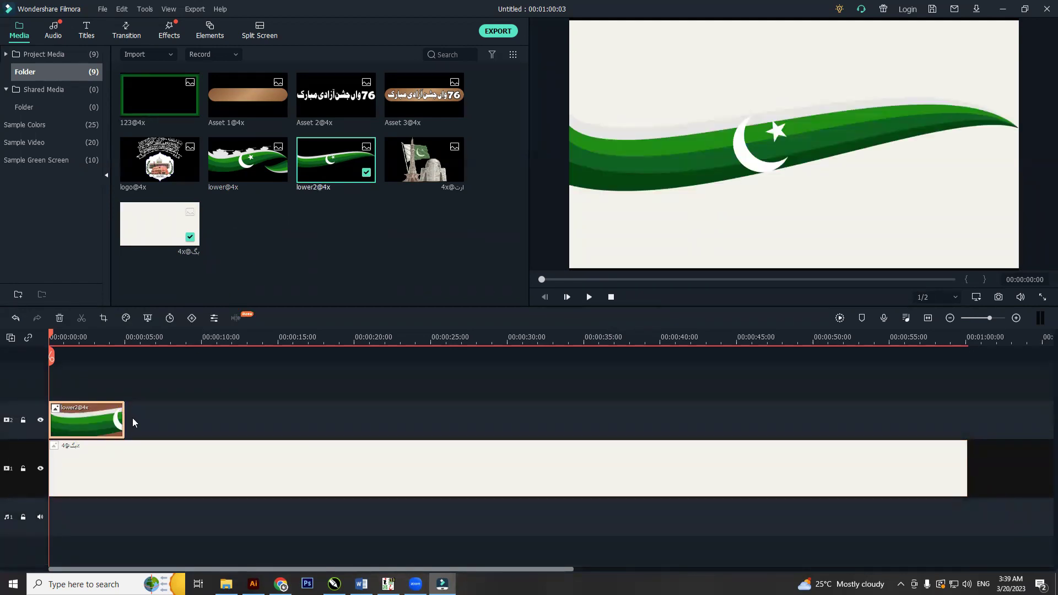
left_click_drag(124, 419, 967, 438)
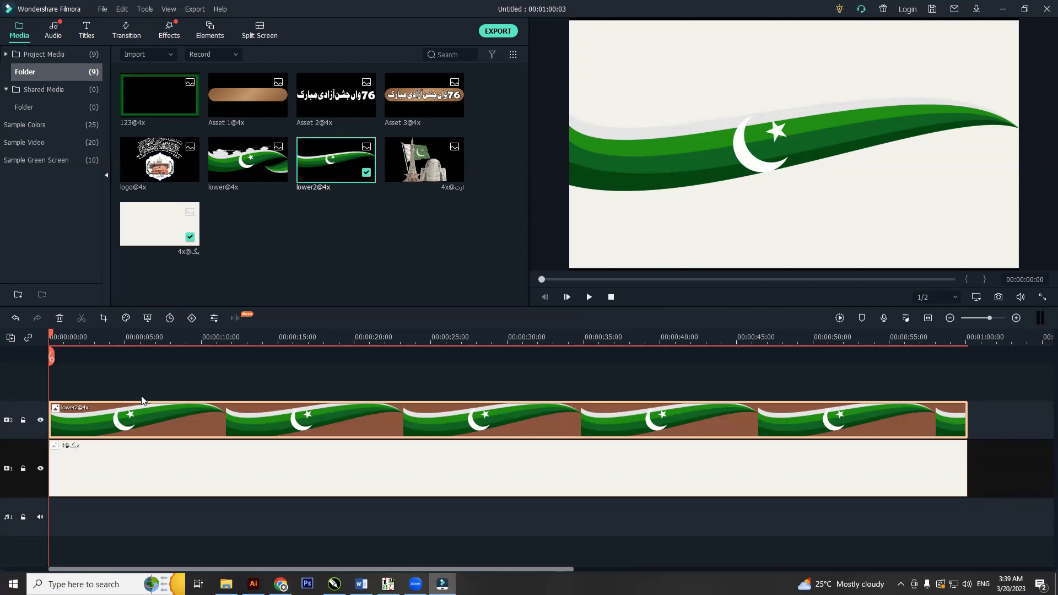
Trim the start of the lower2@4x clip so it begins about one second into the timeline.
left_click_drag(51, 423, 57, 420)
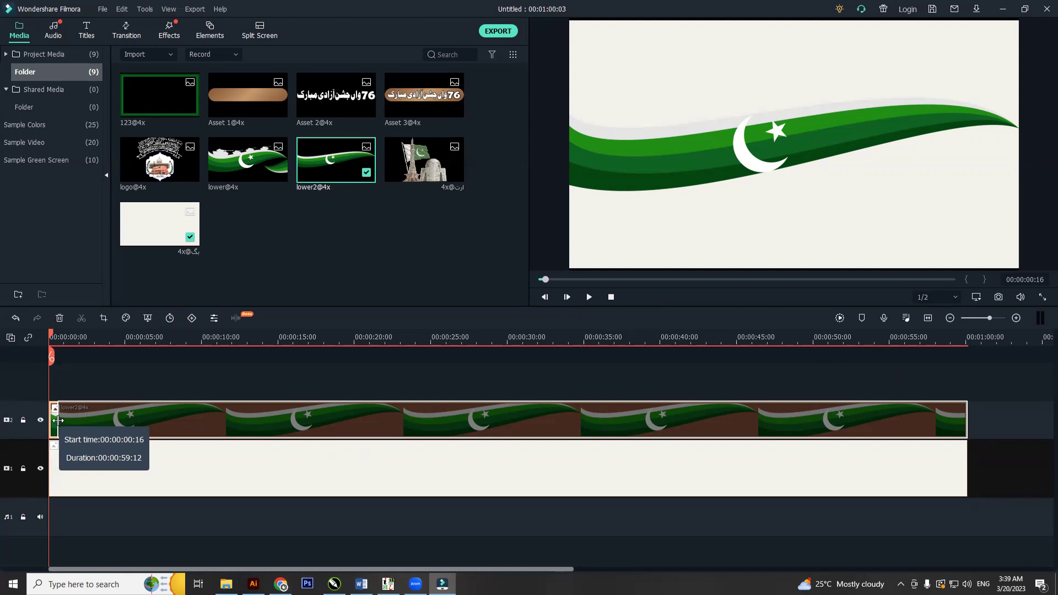
left_click_drag(58, 421, 126, 413)
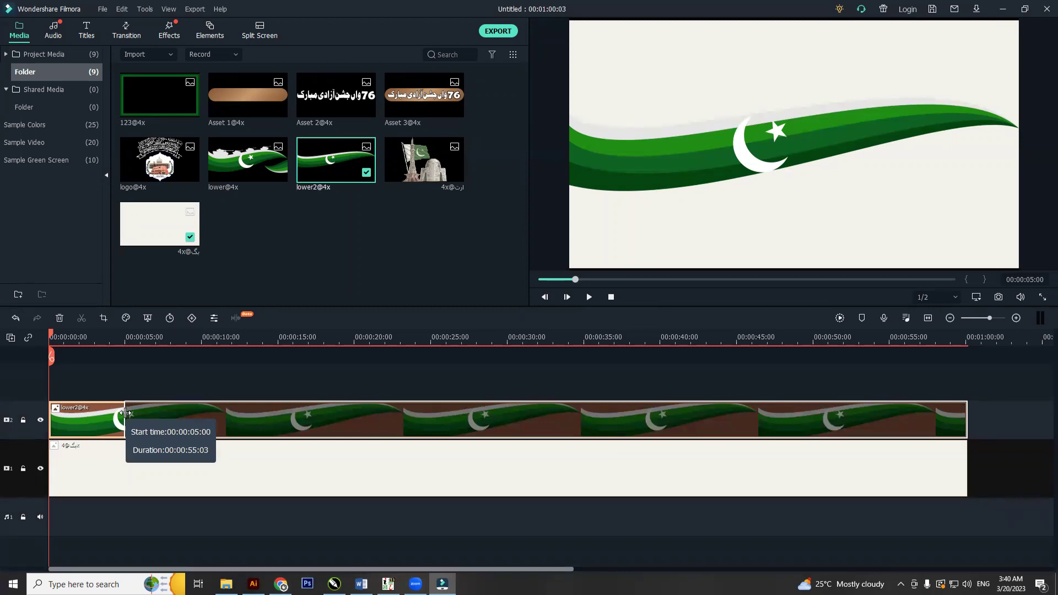
left_click_drag(126, 413, 103, 419)
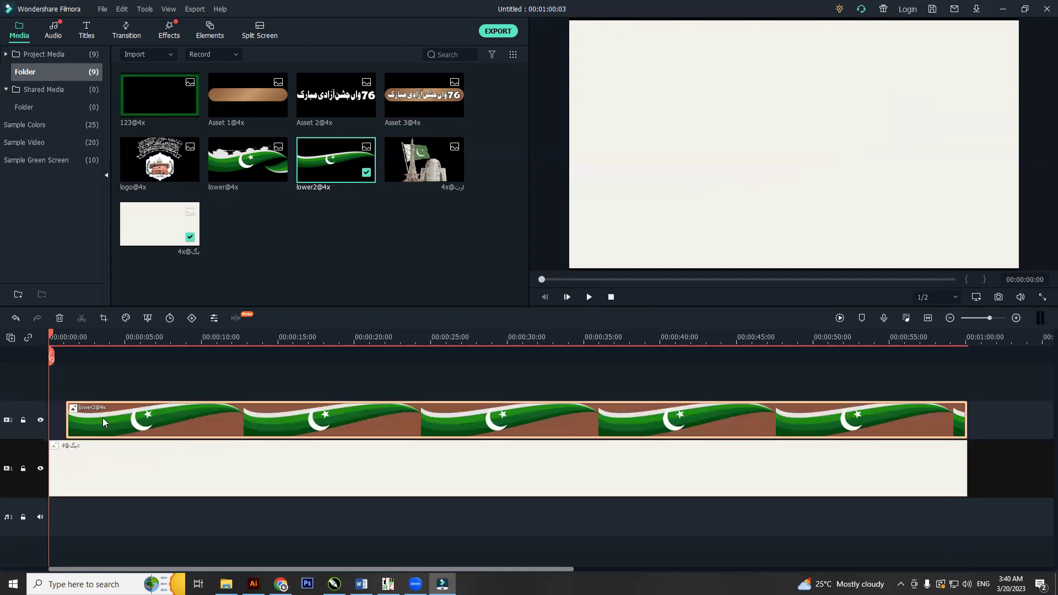
Preview the opening and extend the start of the lower2@4x clip back to about half a second on the timeline.
left_click(60, 387)
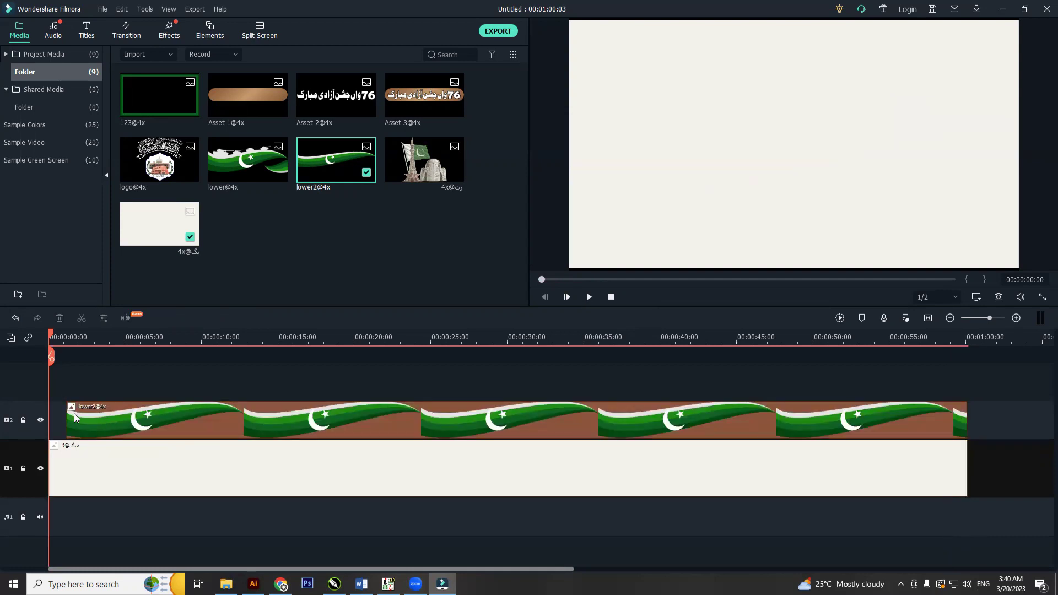
key("space")
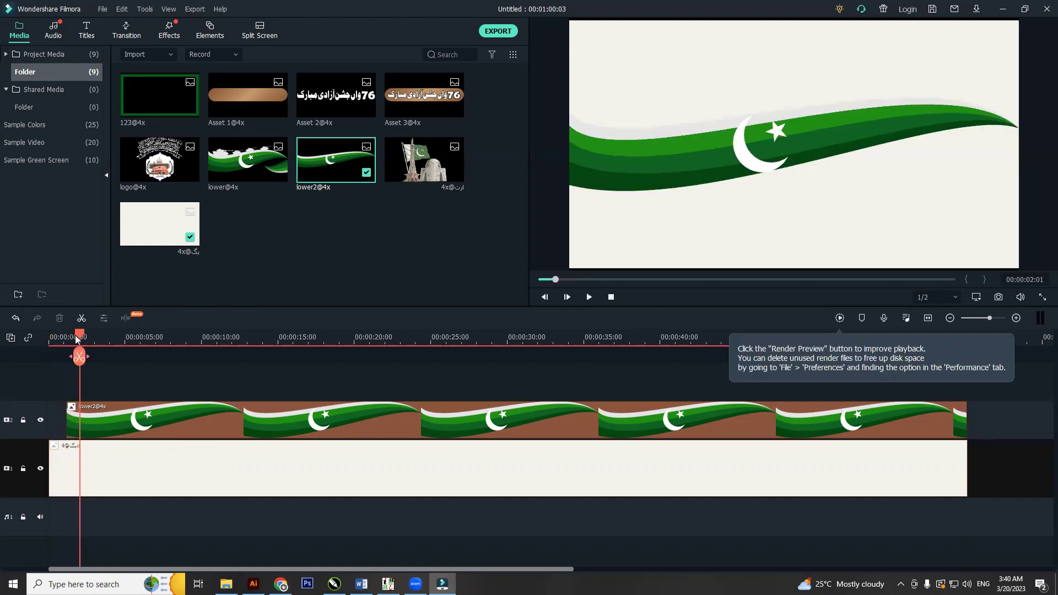
left_click_drag(78, 350, 51, 355)
left_click(83, 423)
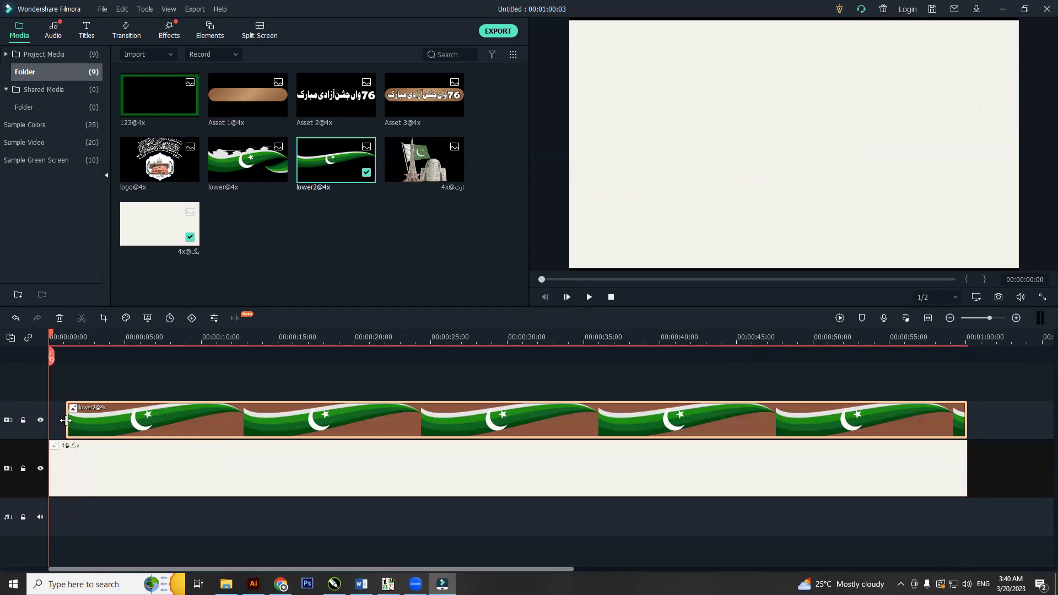
mouse_move(66, 420)
left_mouse_down()
mouse_move(56, 420)
mouse_move(61, 428)
left_mouse_up()
left_click_drag(176, 422, 170, 423)
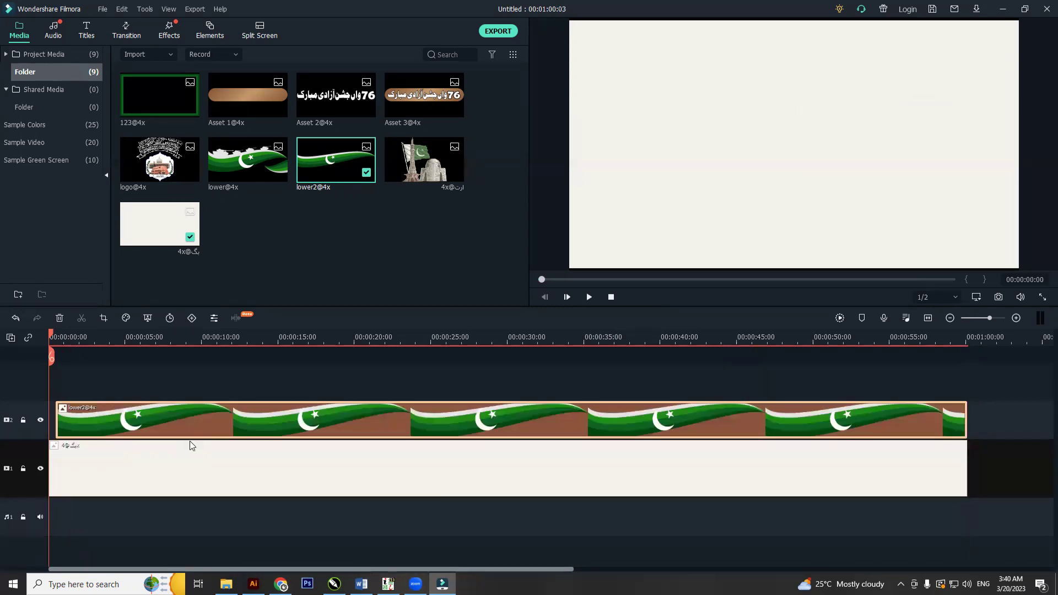
left_click(150, 379)
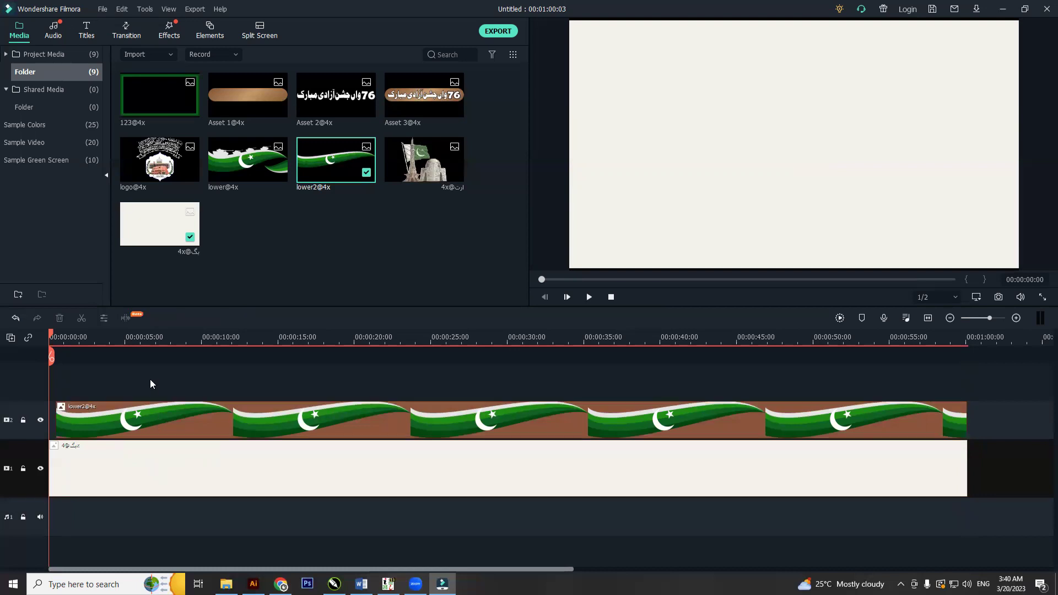
left_click(135, 424)
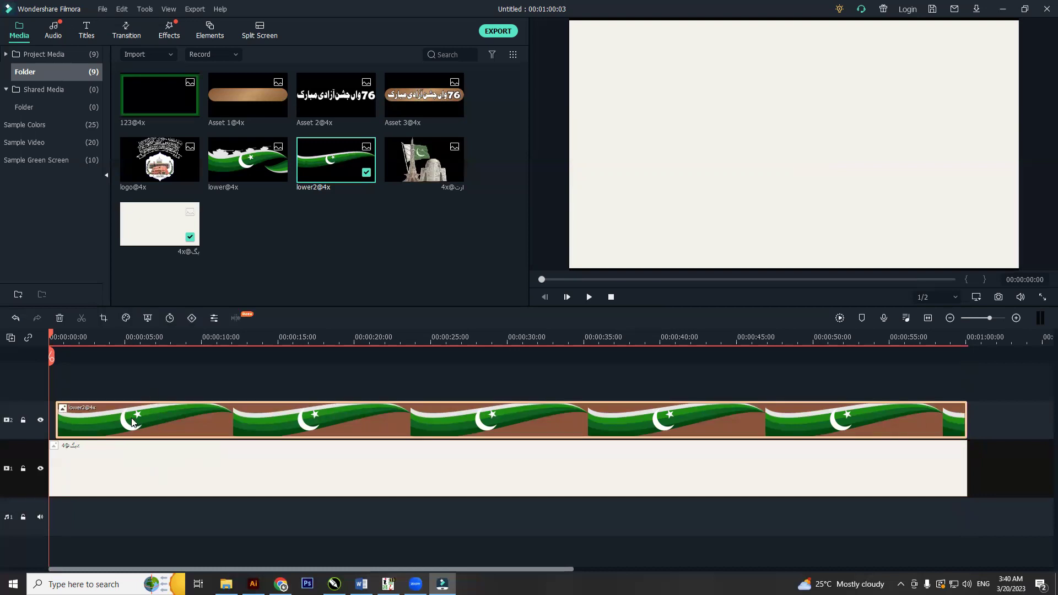
Place the monuments-and-flag image on a track above lower2@4x, starting at about 1.3 seconds and stretched to the background clip's end.
mouse_move(414, 170)
left_click_drag(414, 170, 75, 389)
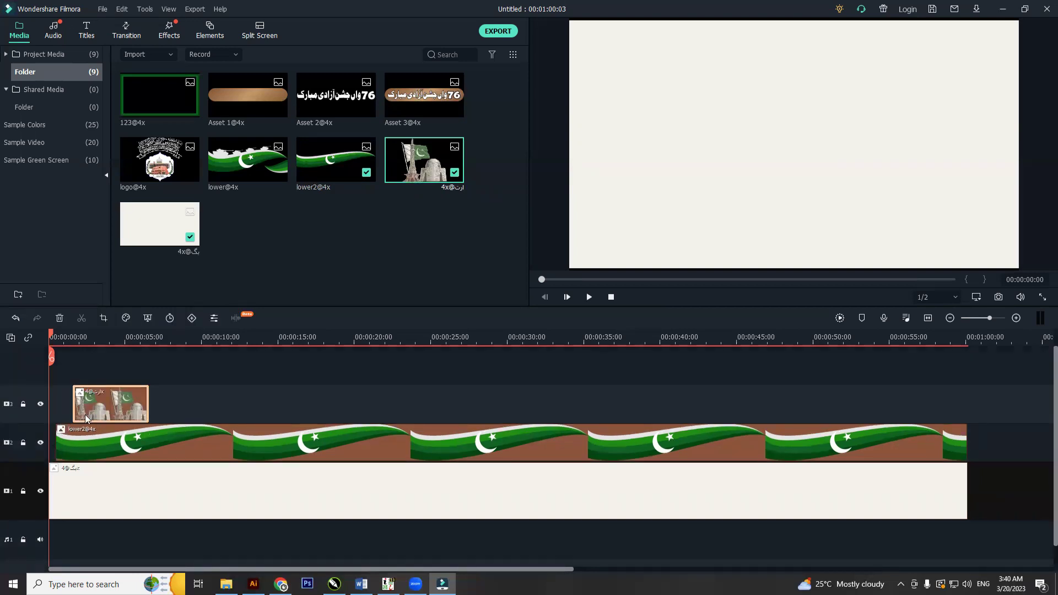
left_click_drag(85, 415, 964, 400)
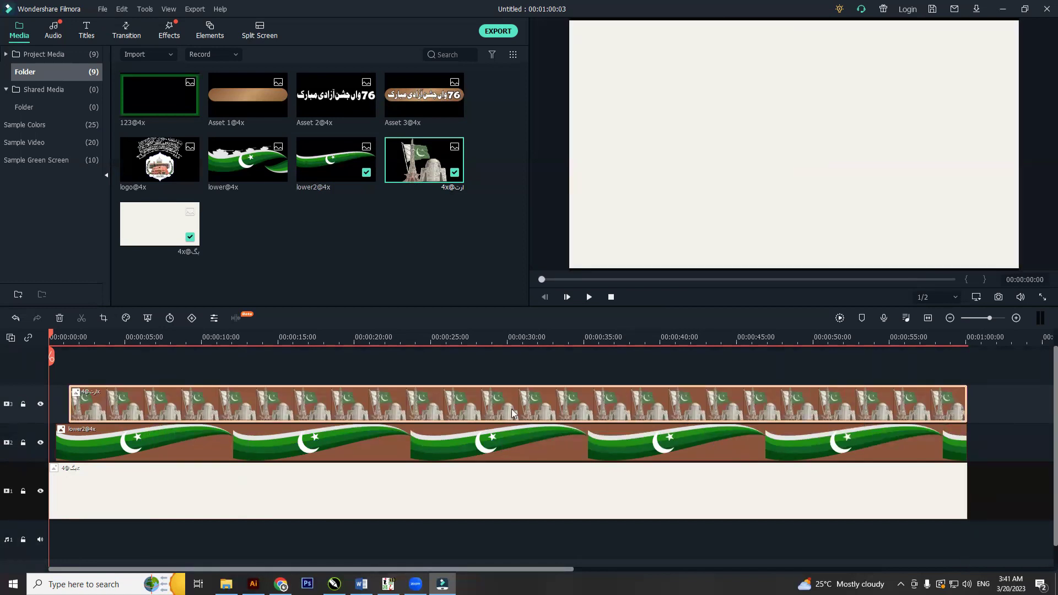
Play the opening until the monuments image shows and move the image to the left edge of the video frame.
key("space")
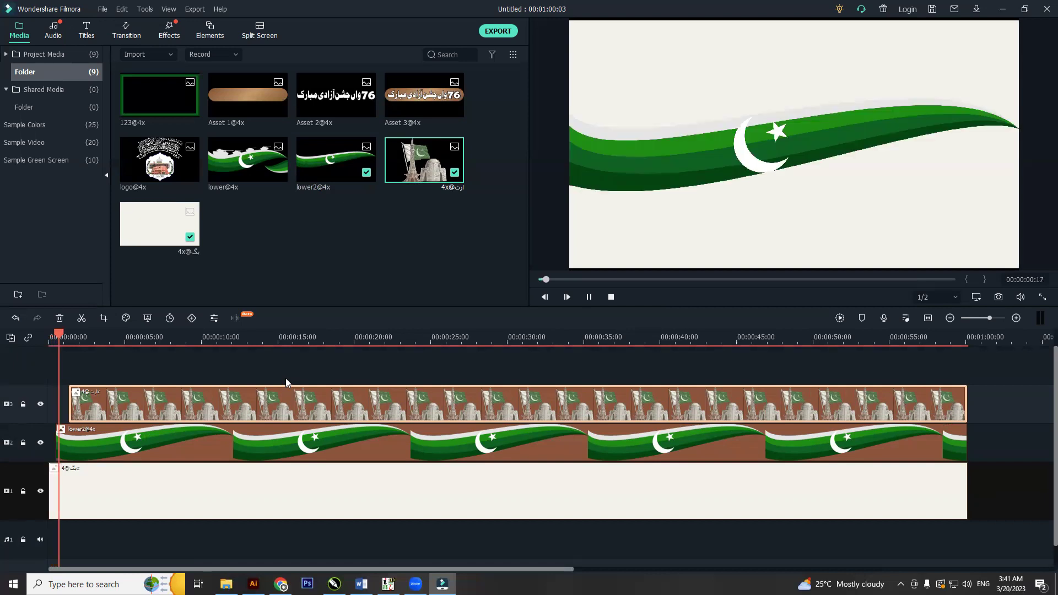
key("space")
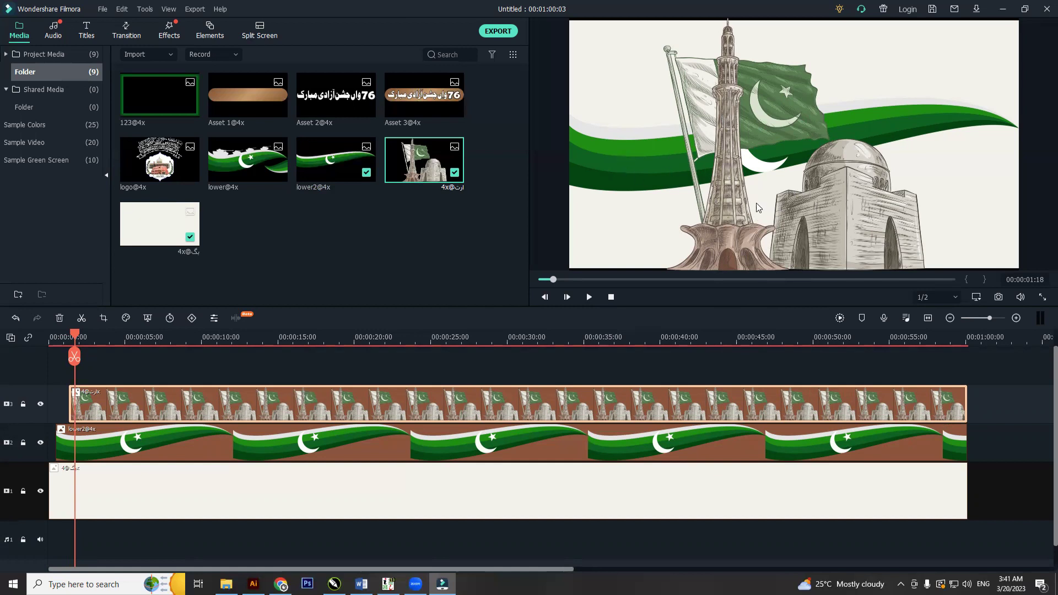
left_click_drag(849, 233, 755, 225)
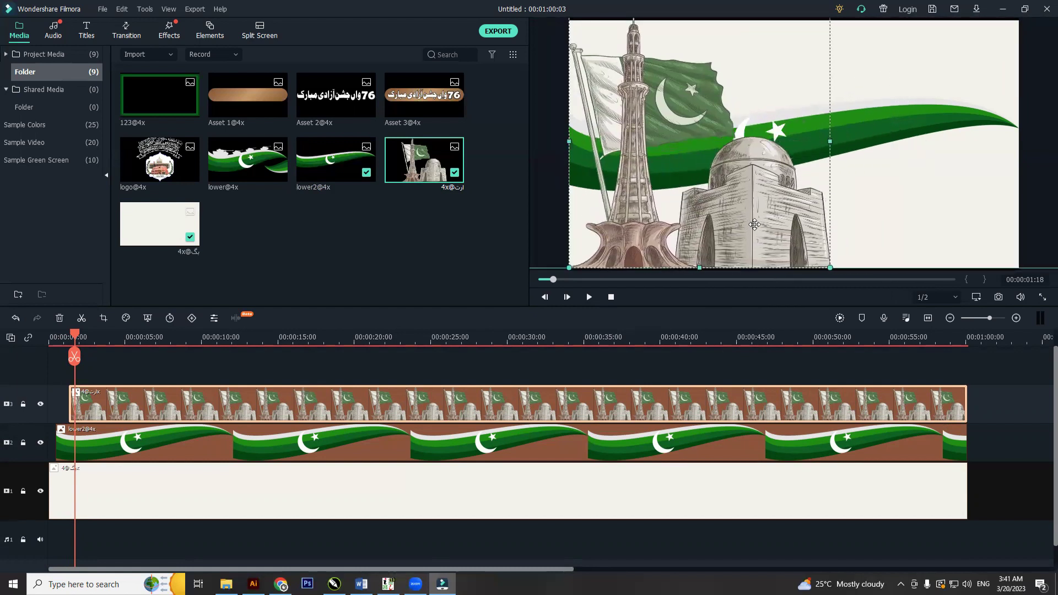
Move the lower2@4x clip above the monuments clip and shift both down one track to fill the empty track over the background.
left_click(901, 124)
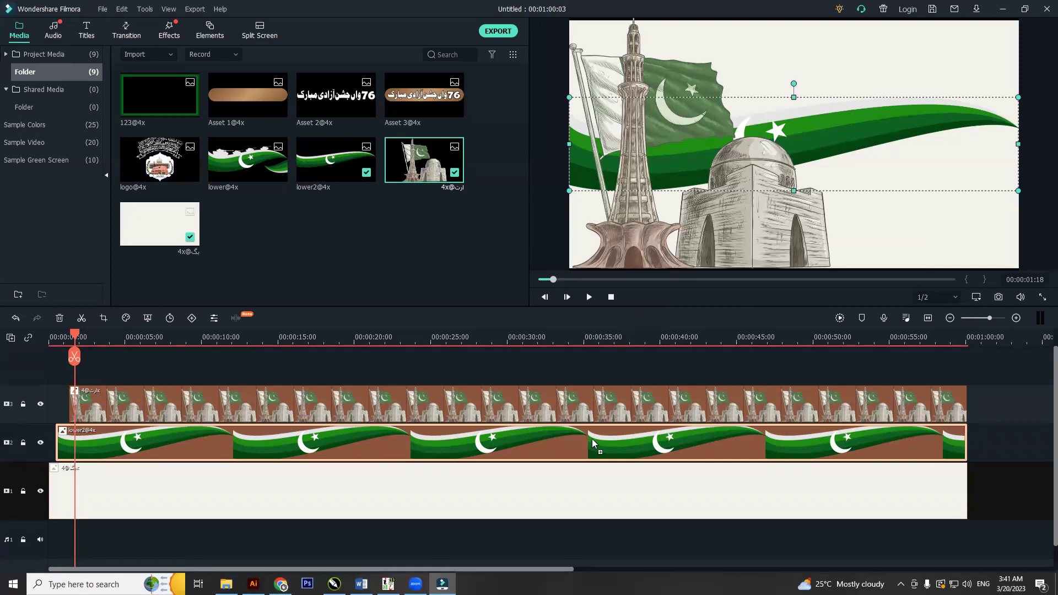
left_click_drag(591, 439, 589, 377)
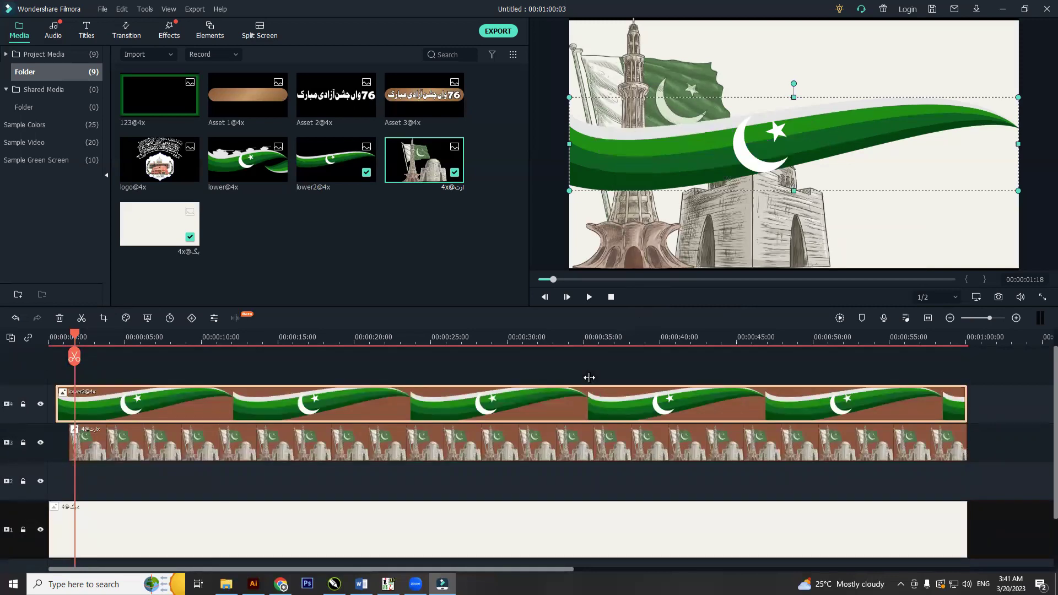
left_click(931, 444, "ctrl")
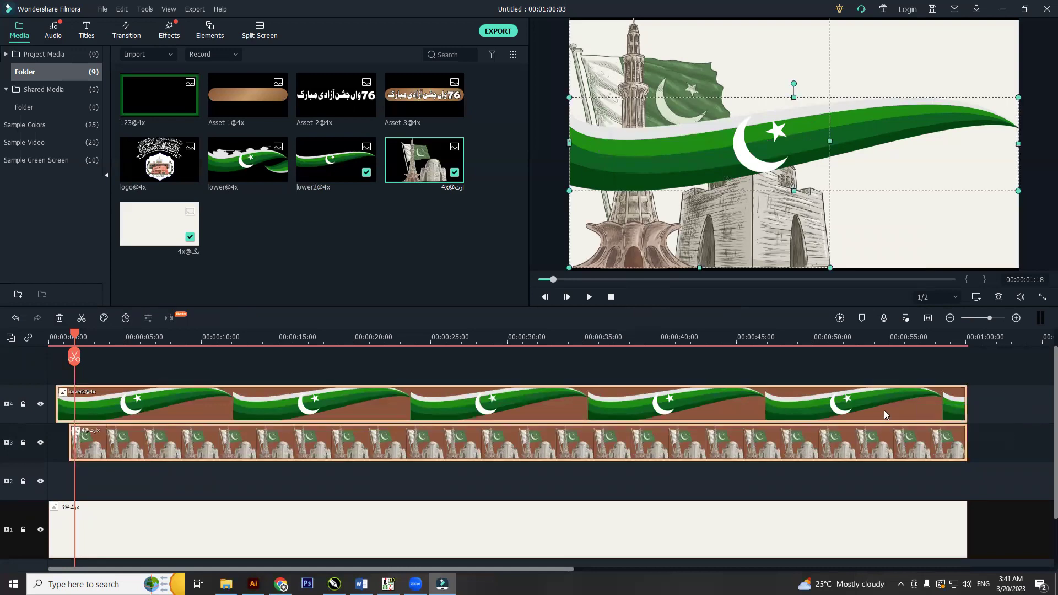
left_click_drag(884, 410, 884, 449)
left_click(967, 421)
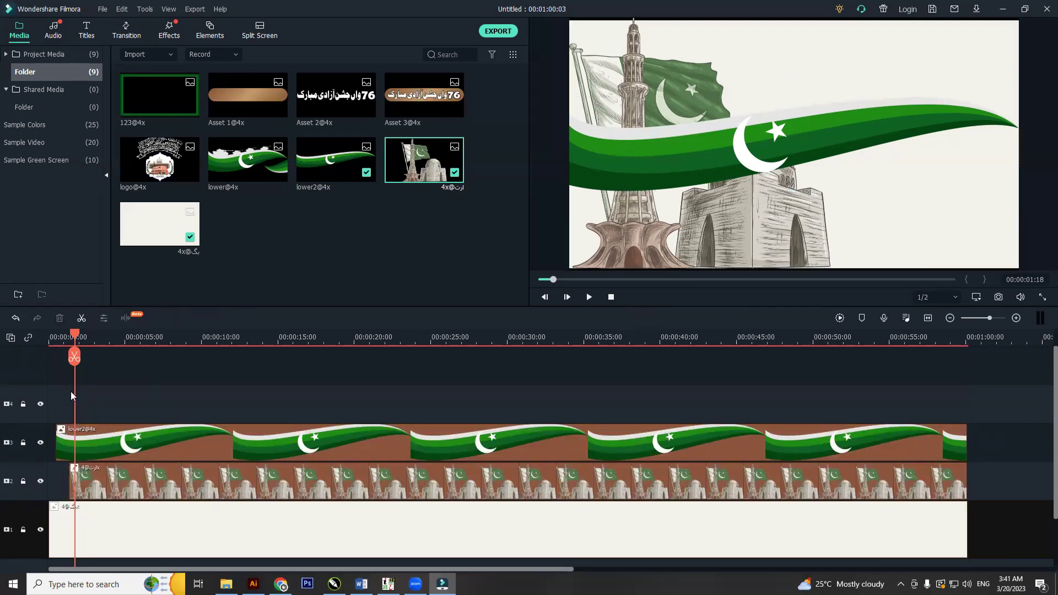
Preview the opening and move the lower2@4x flag ribbon down to the bottom edge of the video frame.
left_click(50, 338)
key("space")
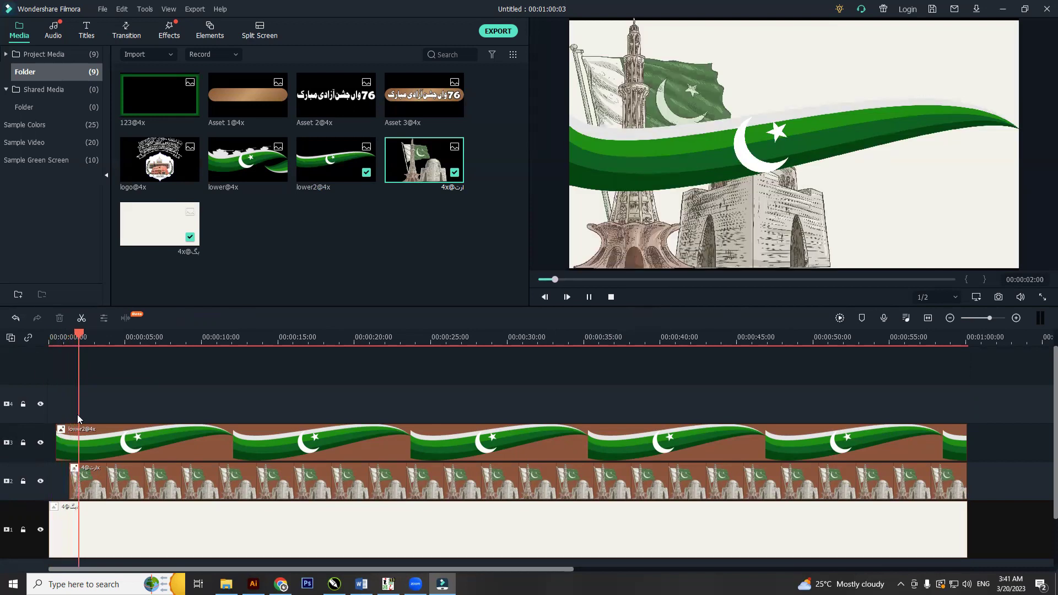
key("space")
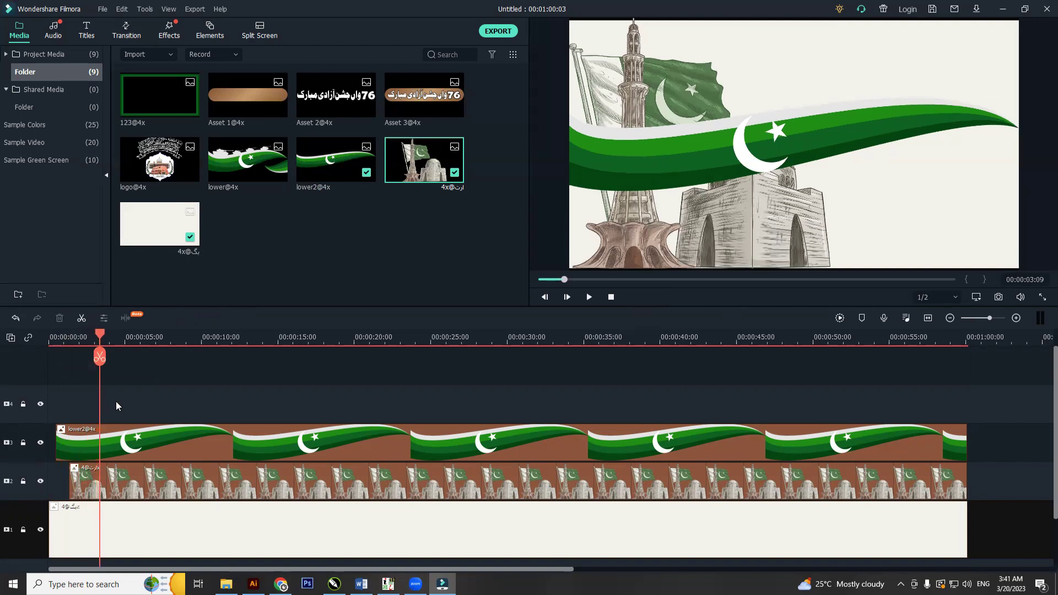
left_click_drag(105, 346, 50, 346)
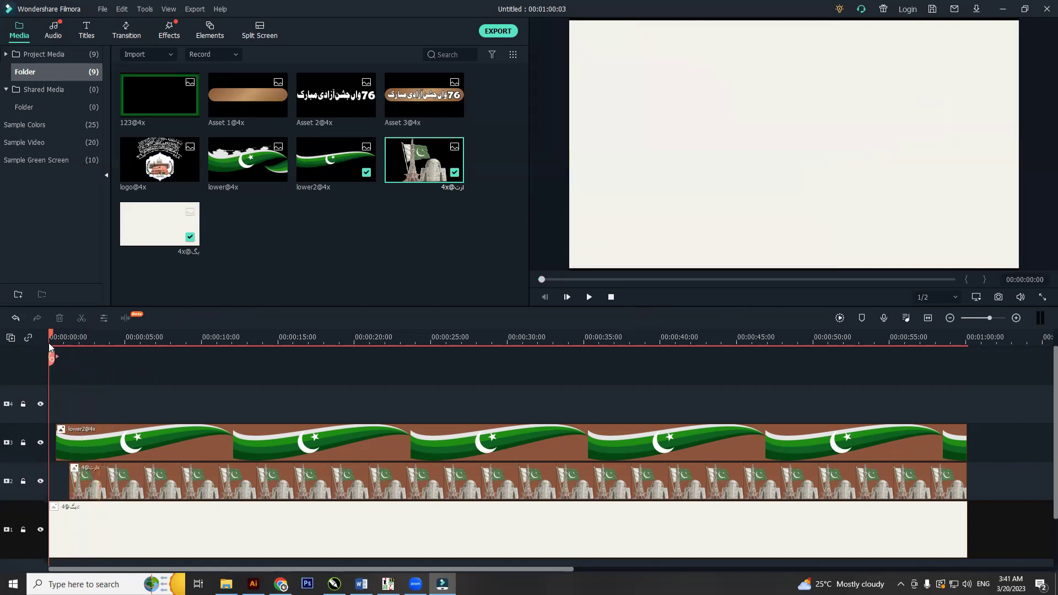
left_click(181, 452)
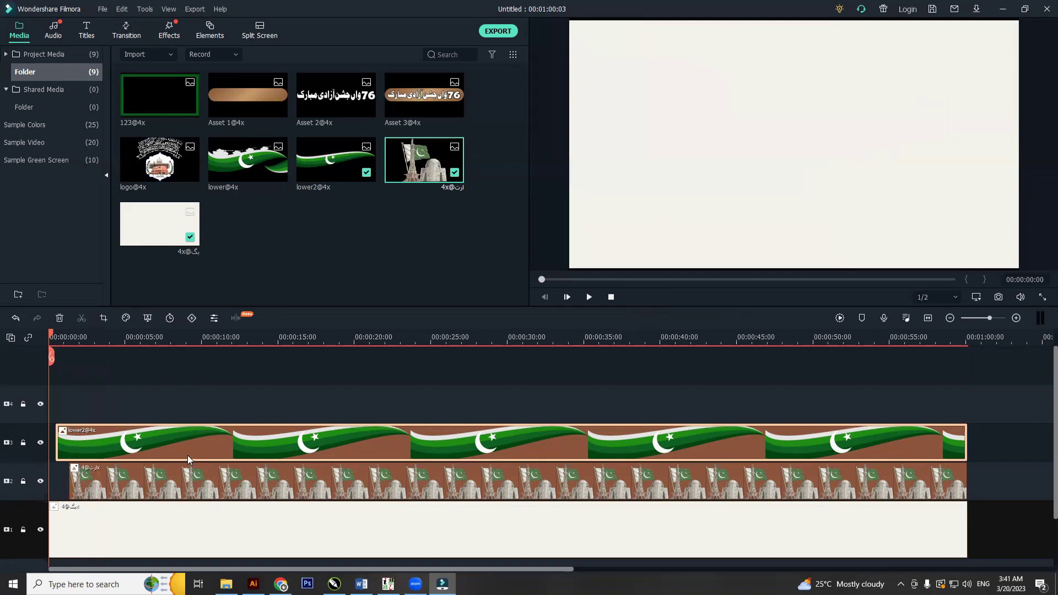
left_click(68, 337)
left_click_drag(629, 158, 634, 242)
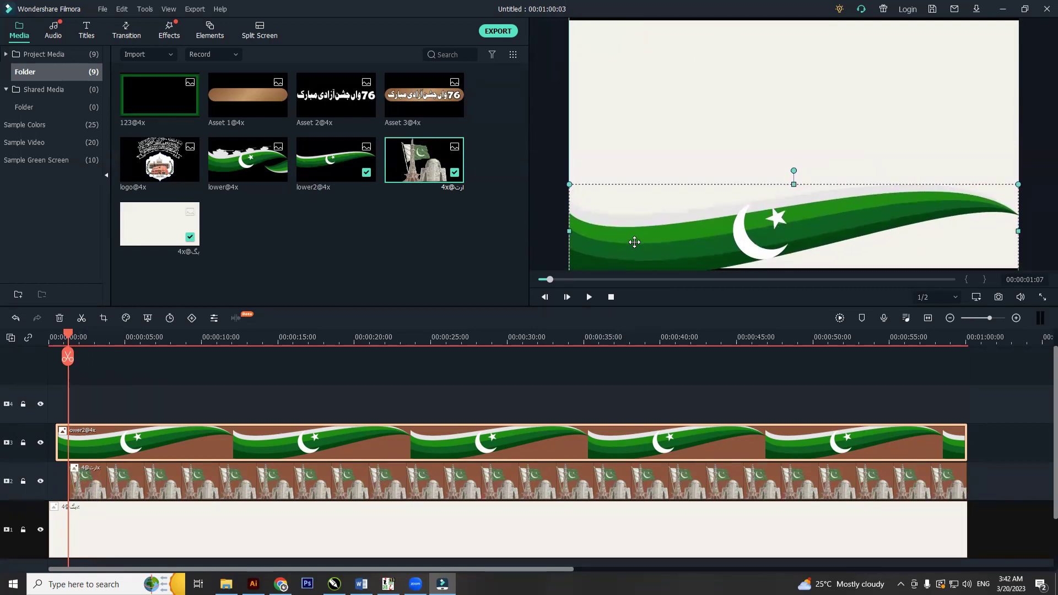
left_click(543, 174)
left_click(516, 204)
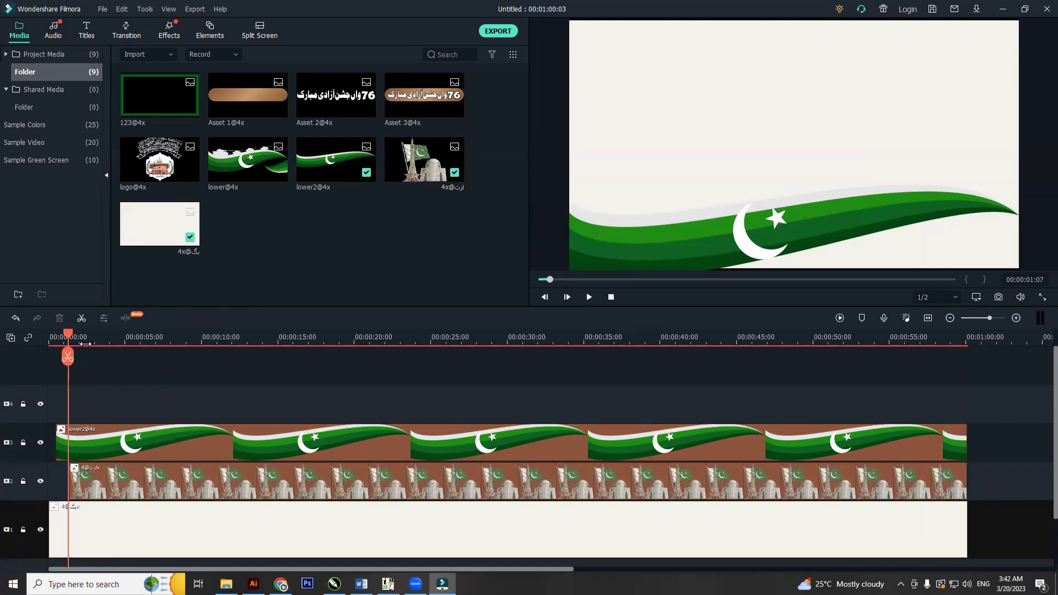
Preview the new layout and shrink the monuments image so it sits in the frame's upper-left corner, resting on the flag ribbon.
left_click_drag(68, 337, 33, 337)
key("space")
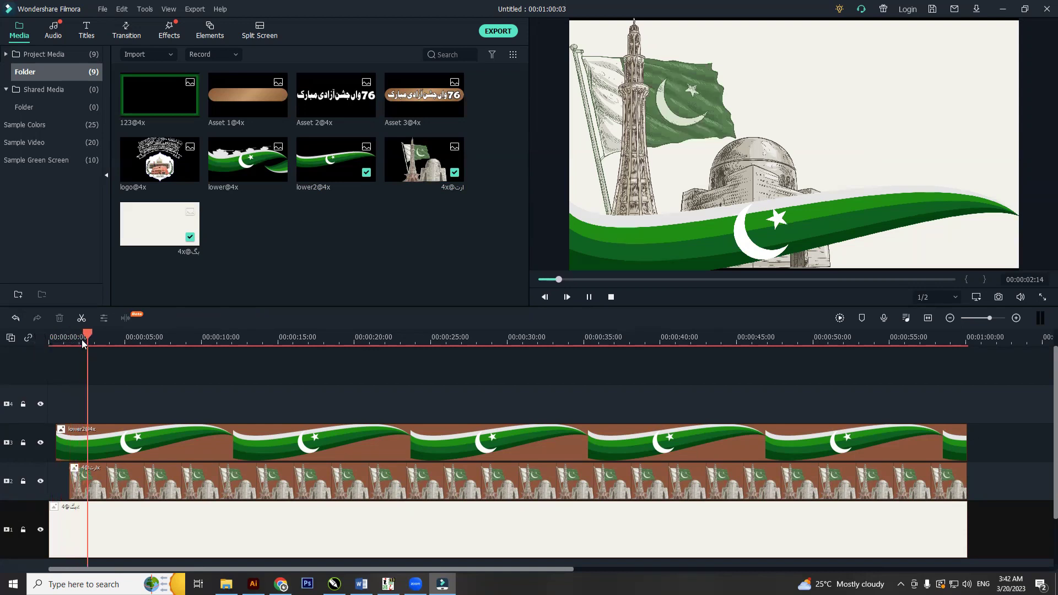
left_click_drag(58, 336, 66, 337)
key("space")
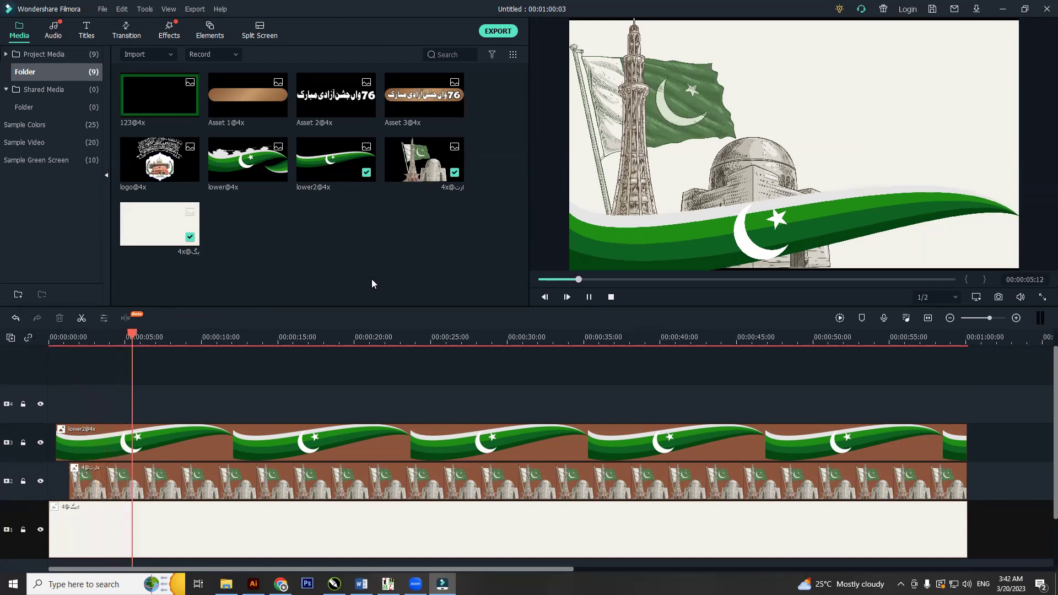
left_click(695, 89)
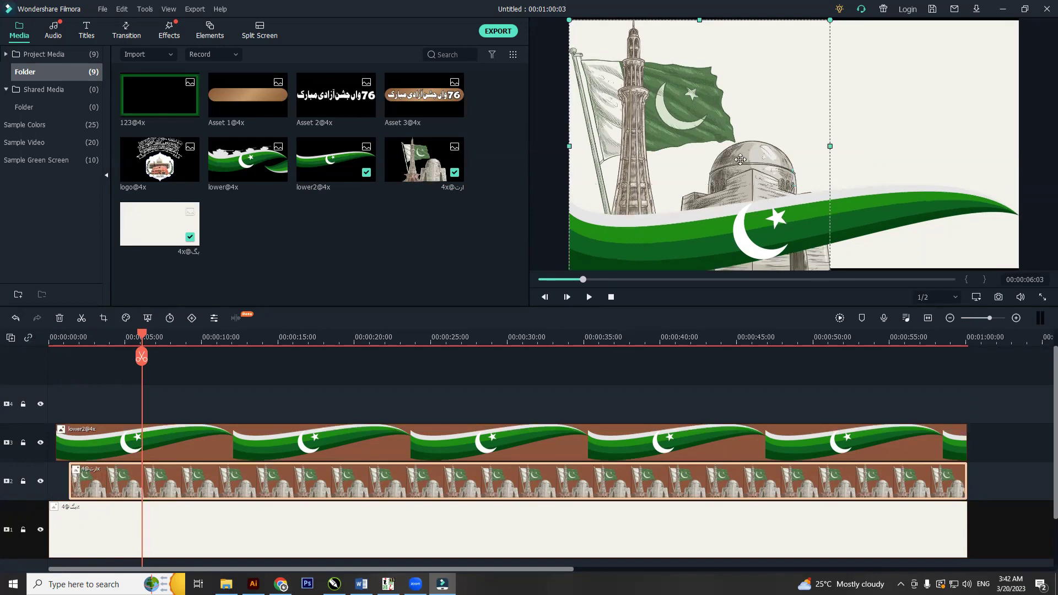
left_click_drag(778, 216, 779, 187)
left_click_drag(829, 243, 780, 205)
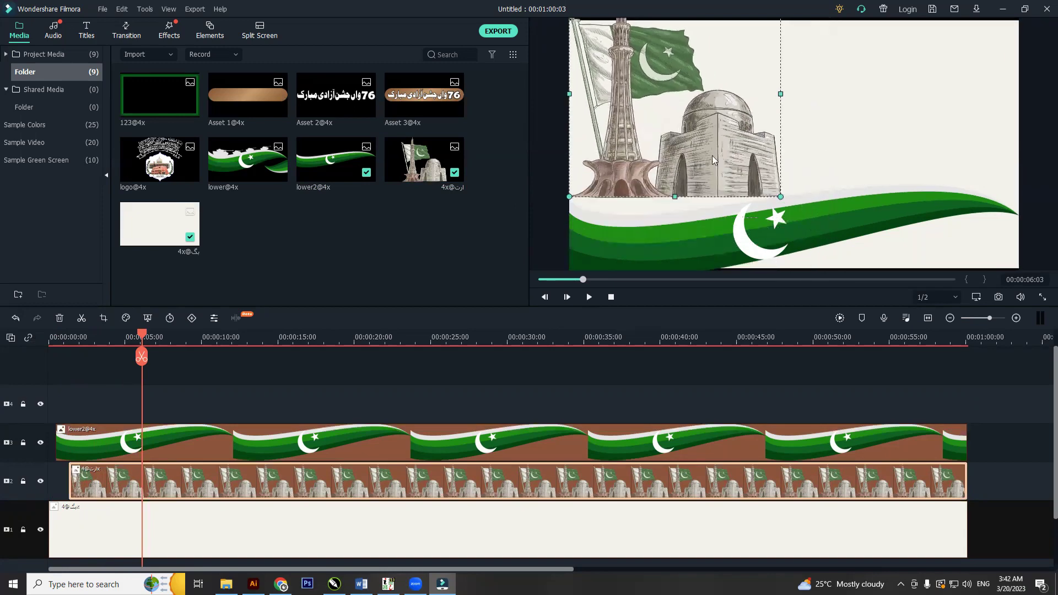
left_click_drag(699, 140, 700, 149)
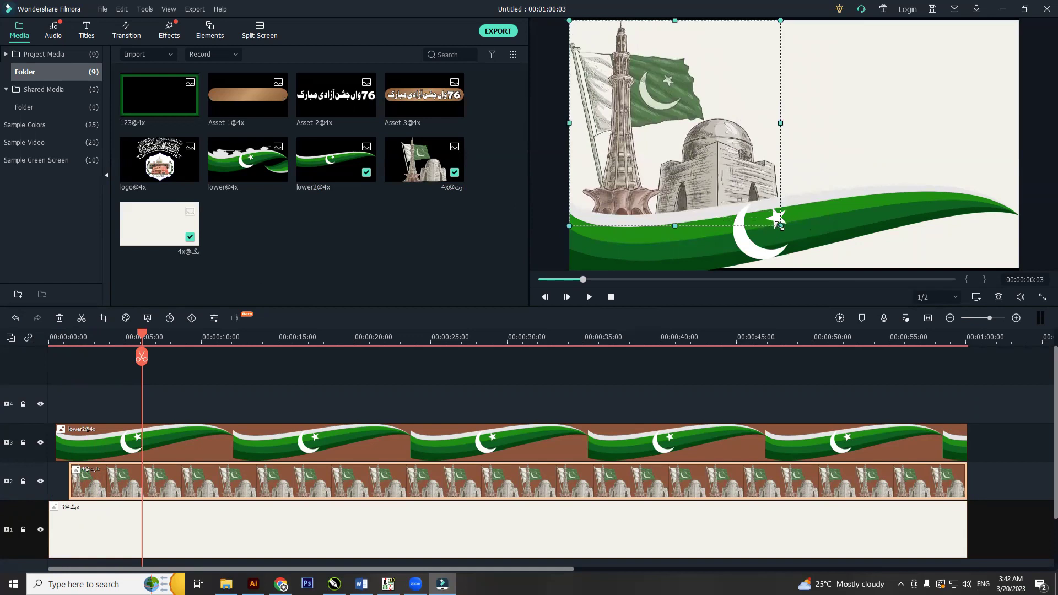
left_click_drag(778, 224, 762, 215)
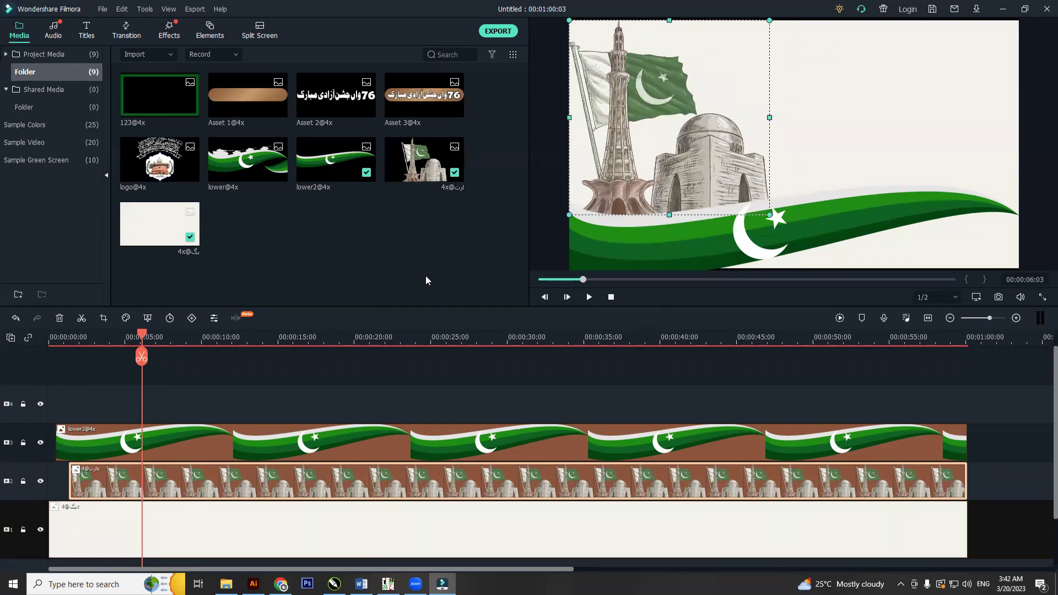
Place Asset 3@4x on the fourth video track at about two seconds and shrink it into the frame's lower-right corner.
left_click(51, 333)
key("space")
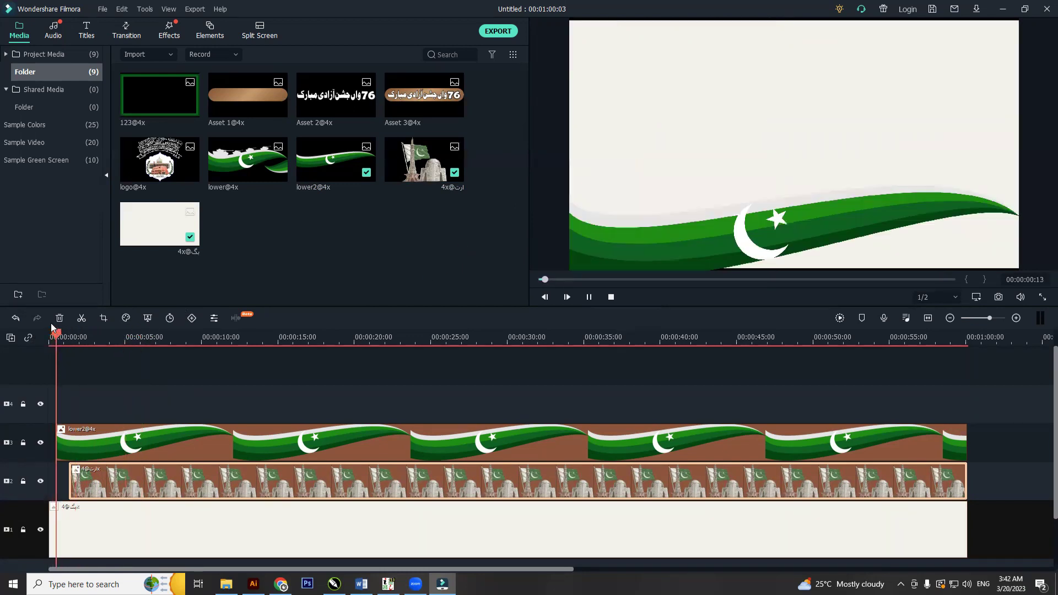
left_click(78, 338)
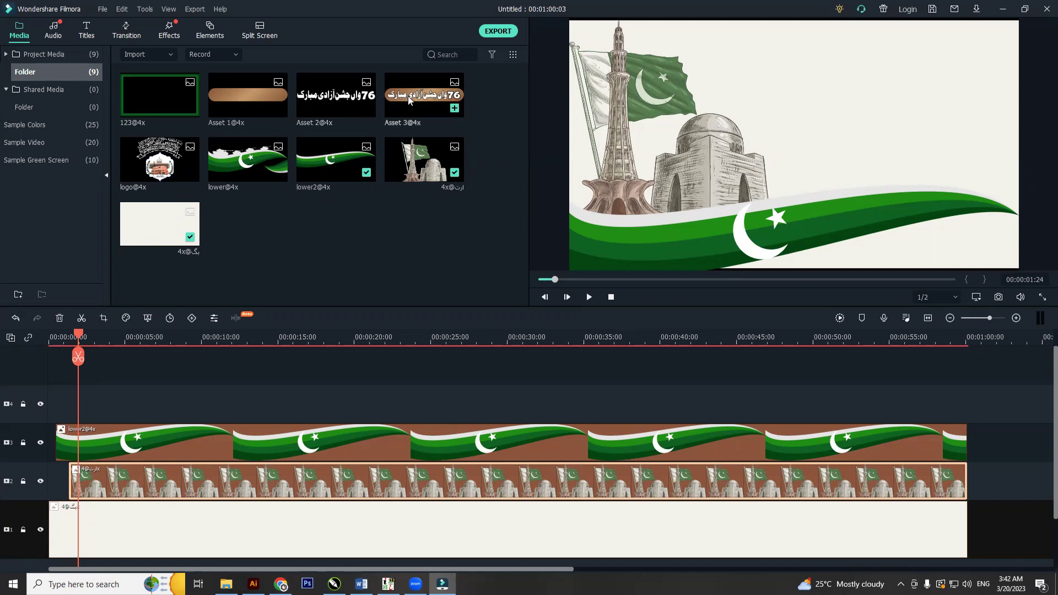
left_click_drag(408, 96, 86, 402)
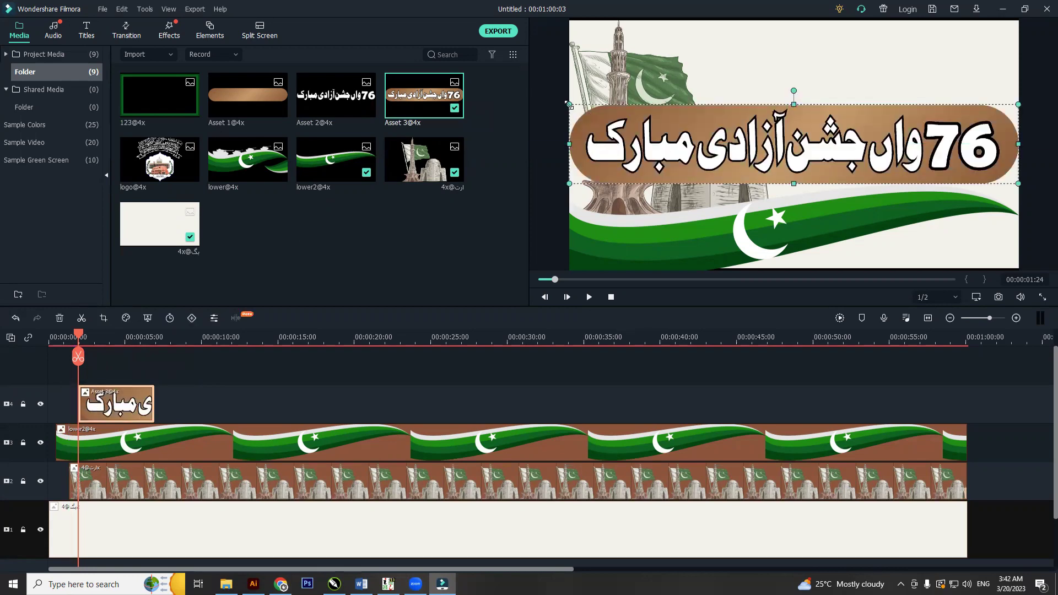
left_click_drag(570, 105, 959, 245)
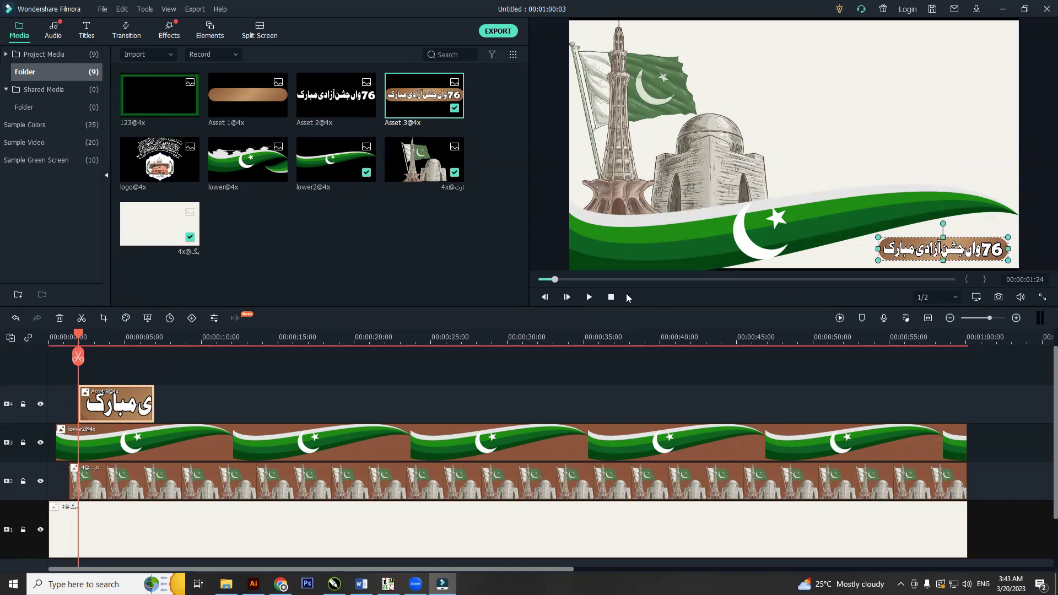
Stretch the Asset 3@4x clip to the background's end with its start at about 2.6 seconds, and preview the opening.
left_click_drag(119, 404, 965, 406)
left_click(51, 338)
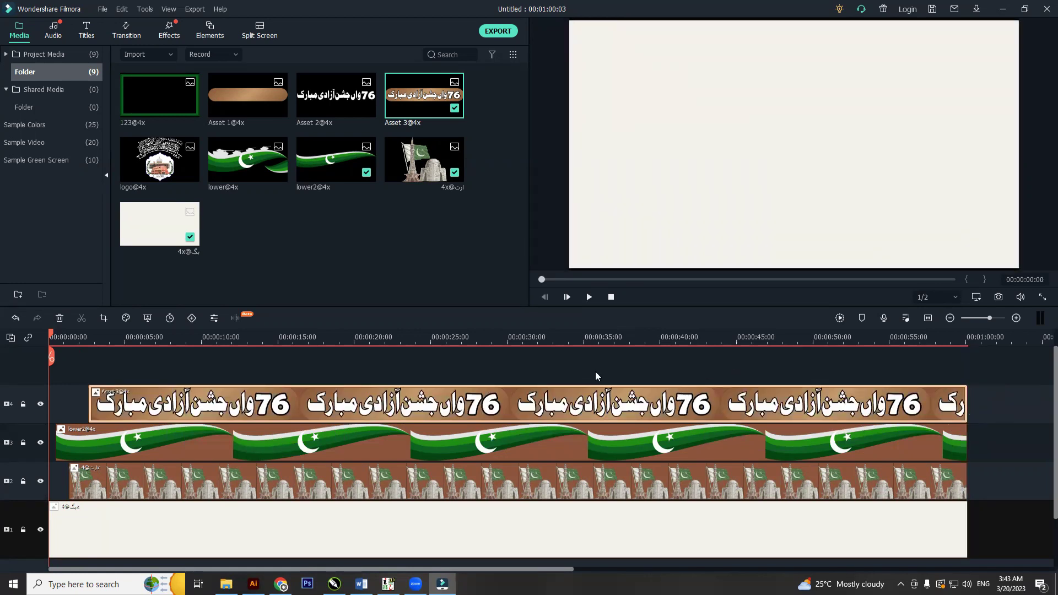
key("space")
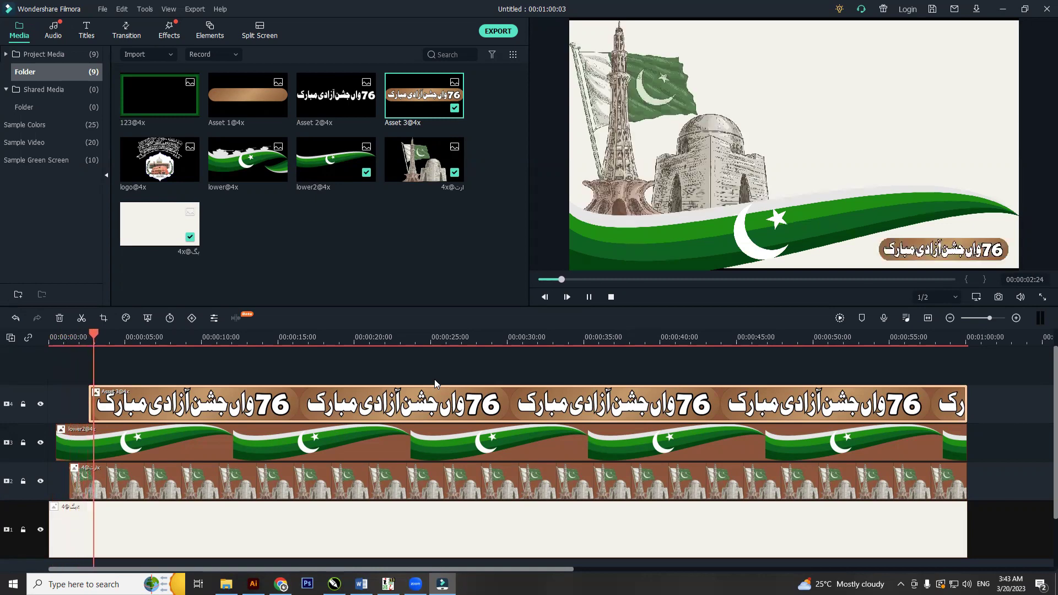
key("space")
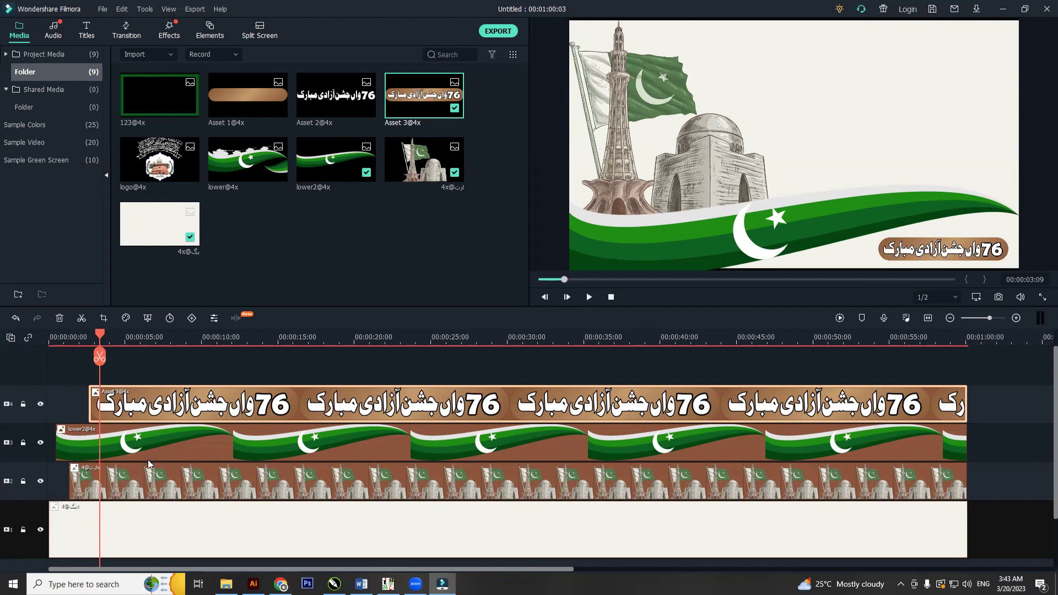
Select the lower2@4x flag ribbon clip and move the playhead to its start at 00:00:00:13.
left_click(76, 496)
left_click(67, 438)
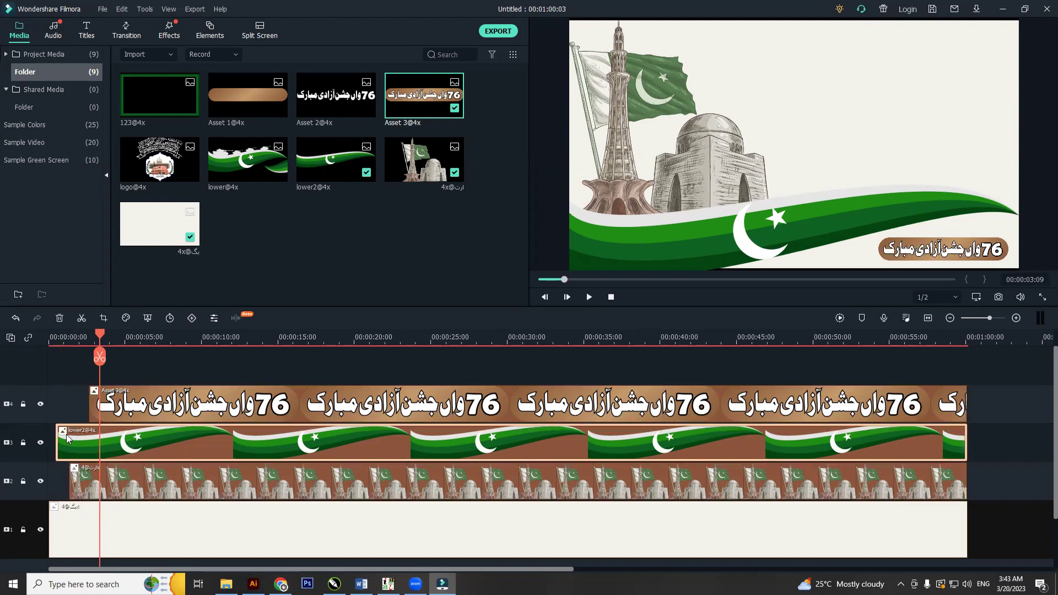
left_click_drag(100, 337, 57, 346)
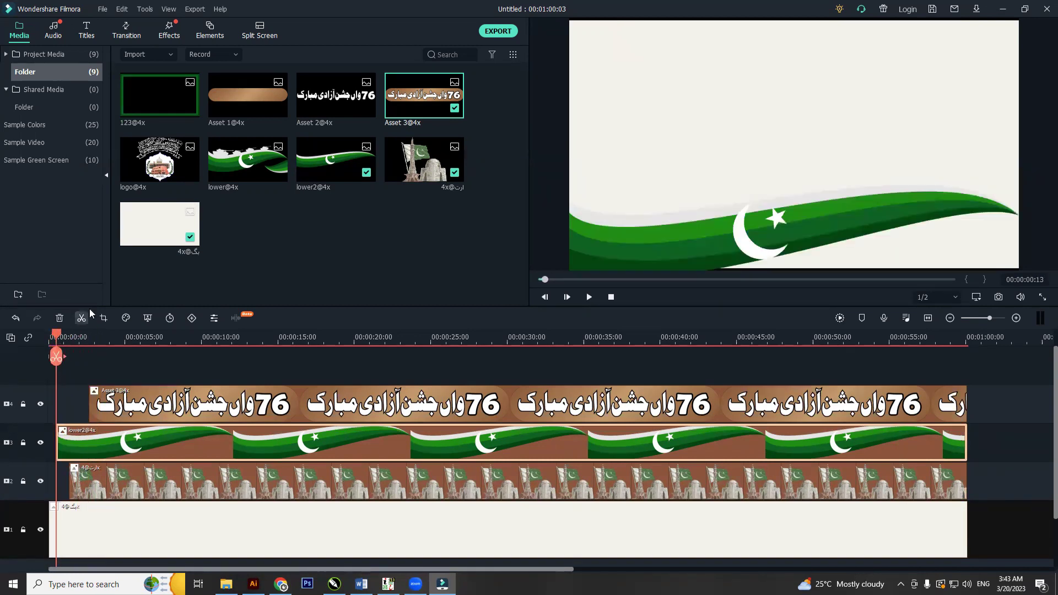
Browse the effects and transitions libraries for an entrance style and preview the Cube transition.
left_click(170, 26)
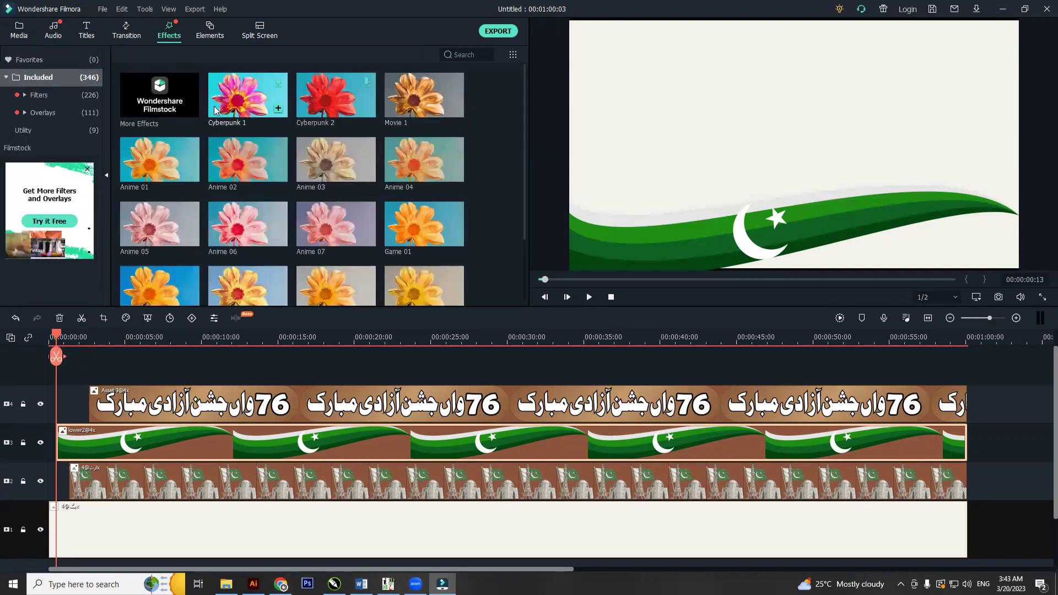
mouse_move(189, 241)
scroll(260, 201, "down", 10)
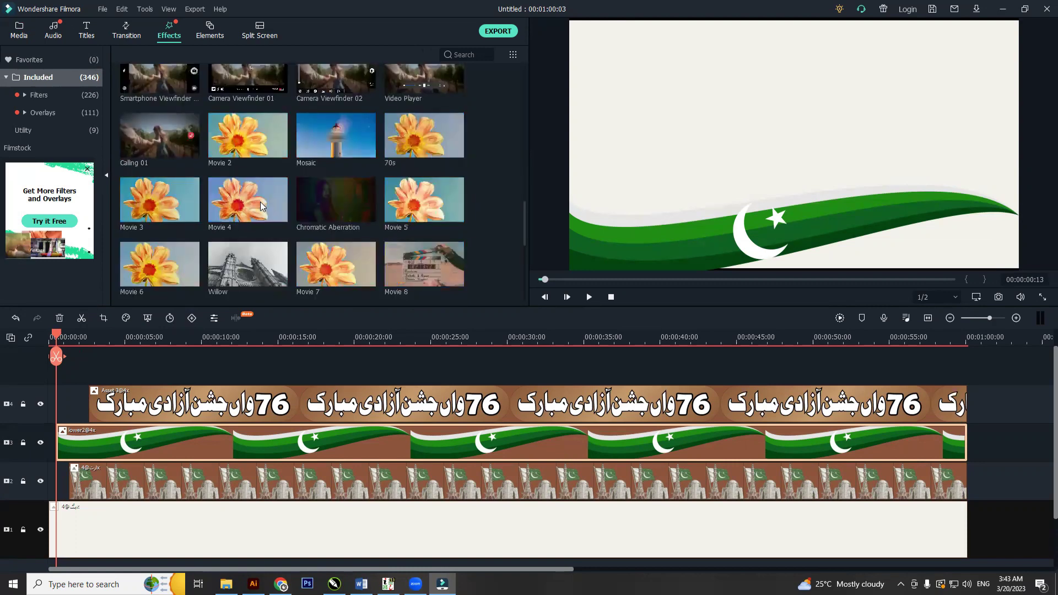
mouse_move(258, 203)
scroll(251, 205, "up", 10)
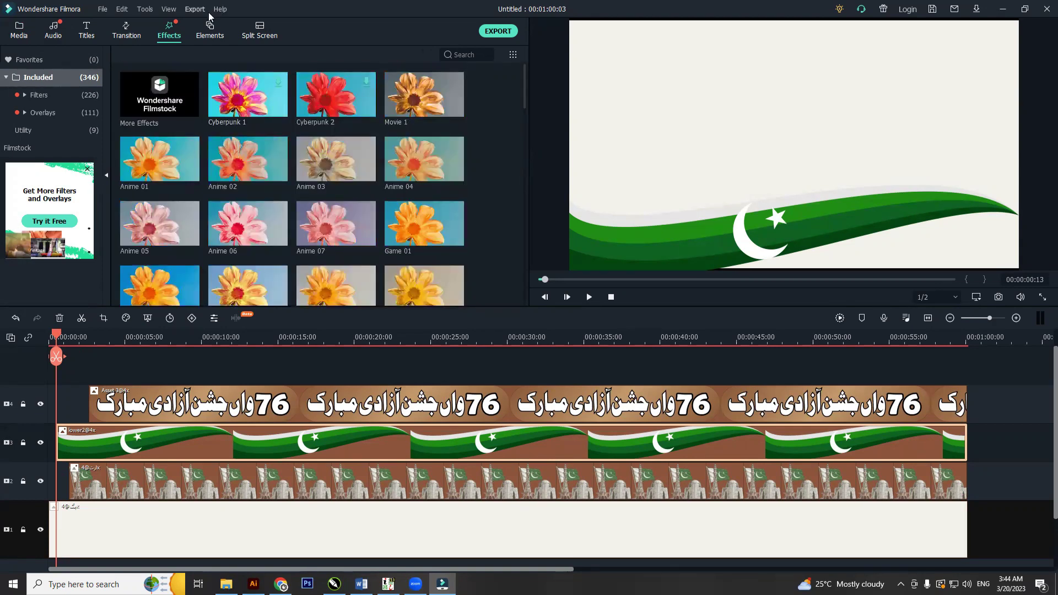
left_click(122, 34)
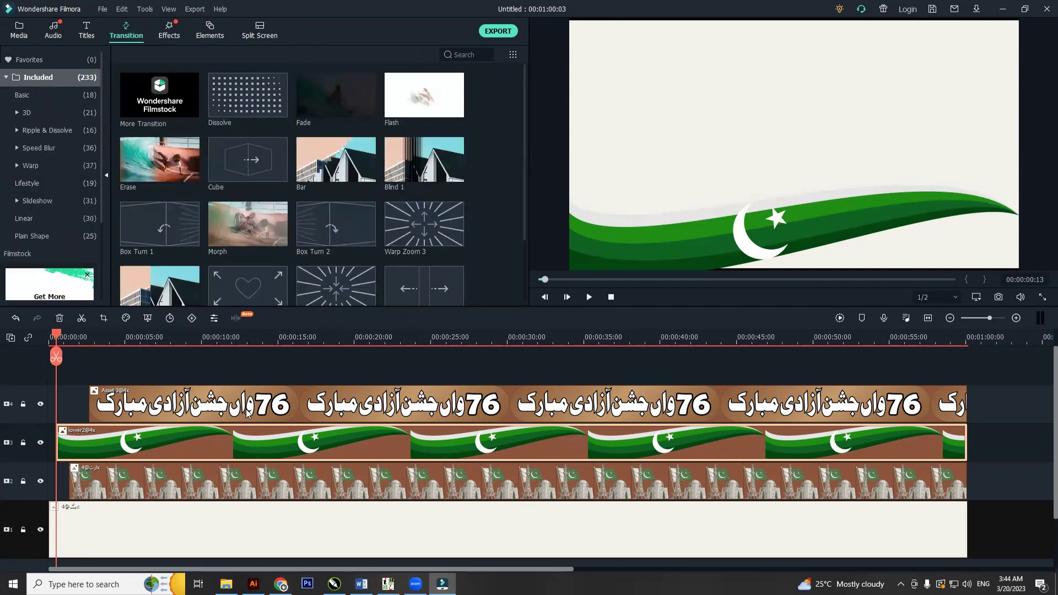
left_click(248, 158)
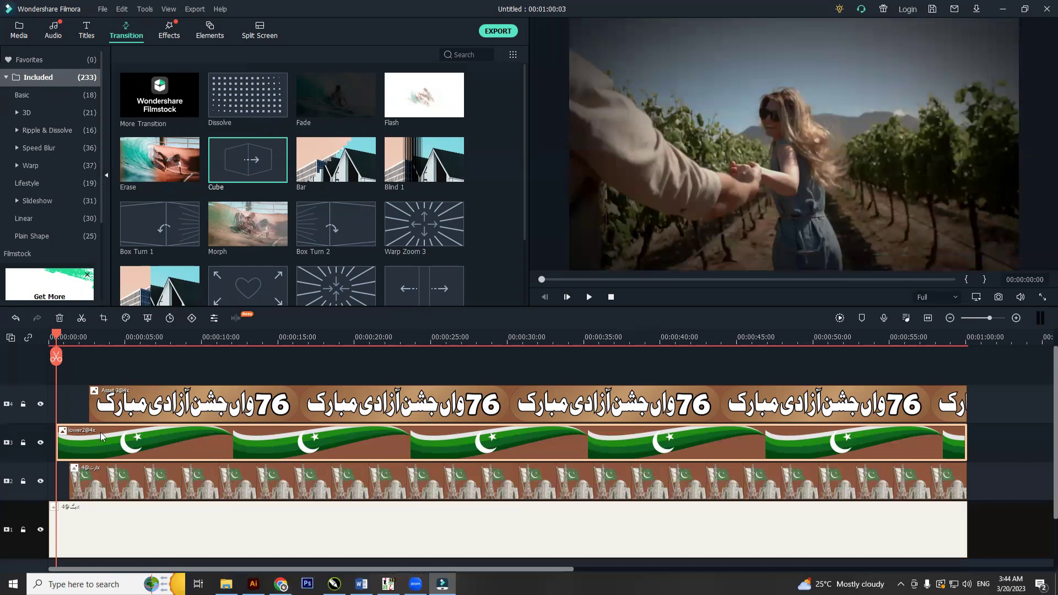
left_click(110, 474)
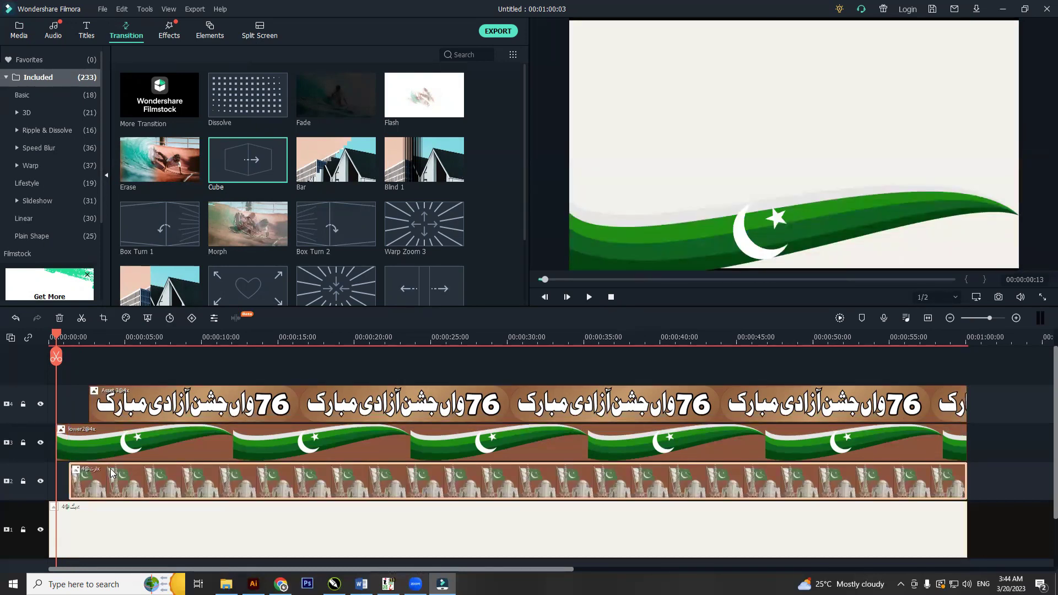
scroll(162, 256, "down", 10)
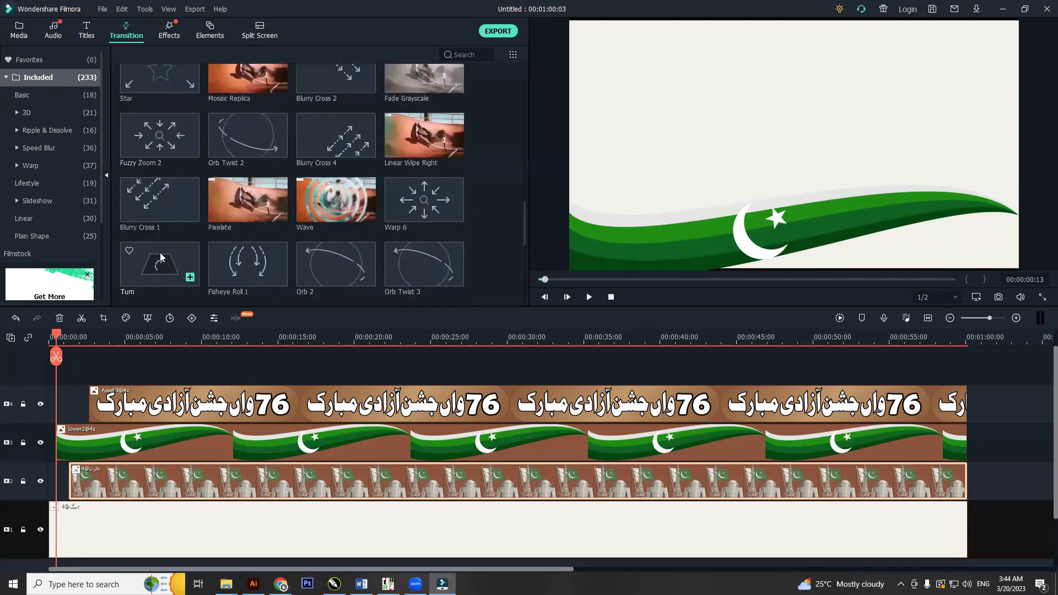
scroll(162, 256, "down", 5)
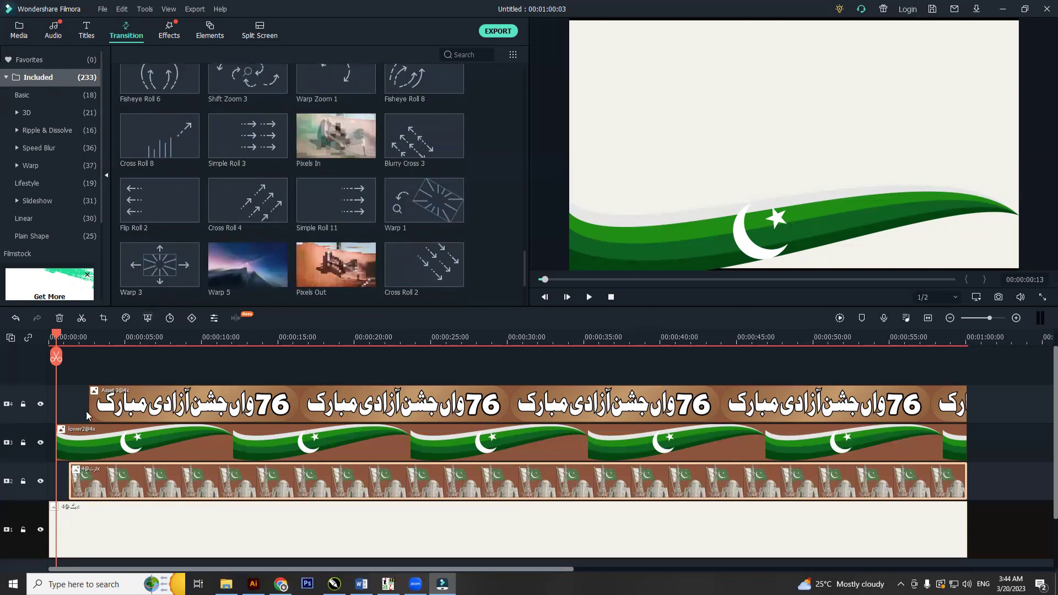
scroll(86, 414, "down", 1)
scroll(86, 417, "up", 1)
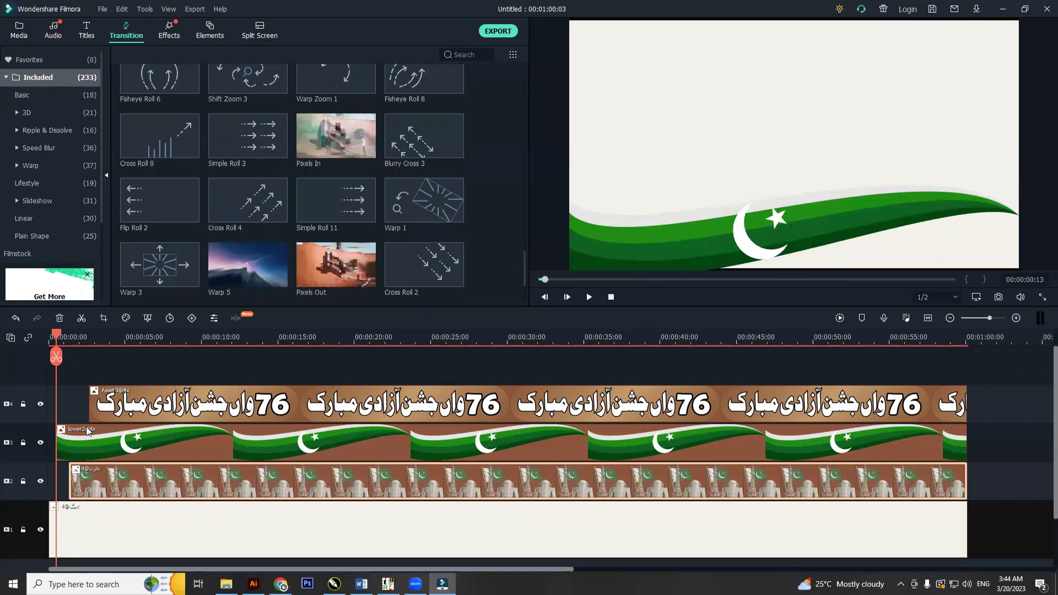
Add a custom animation sliding the flag ribbon from X -815.8 at 00:00:00:13 to X 0.0 at 00:00:01:05, with Y -11.0.
right_click(67, 446)
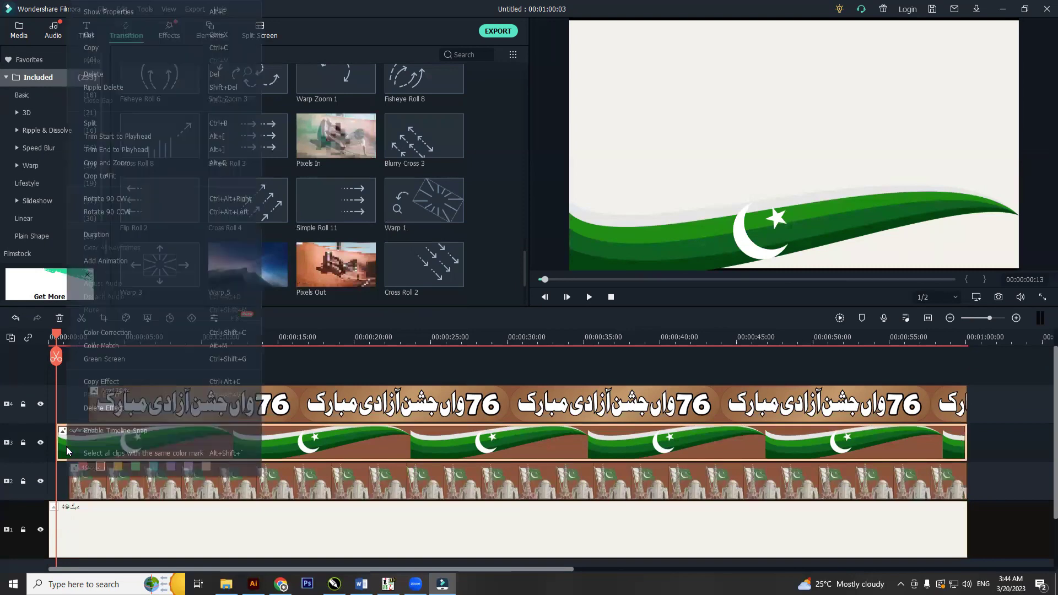
left_click(126, 263)
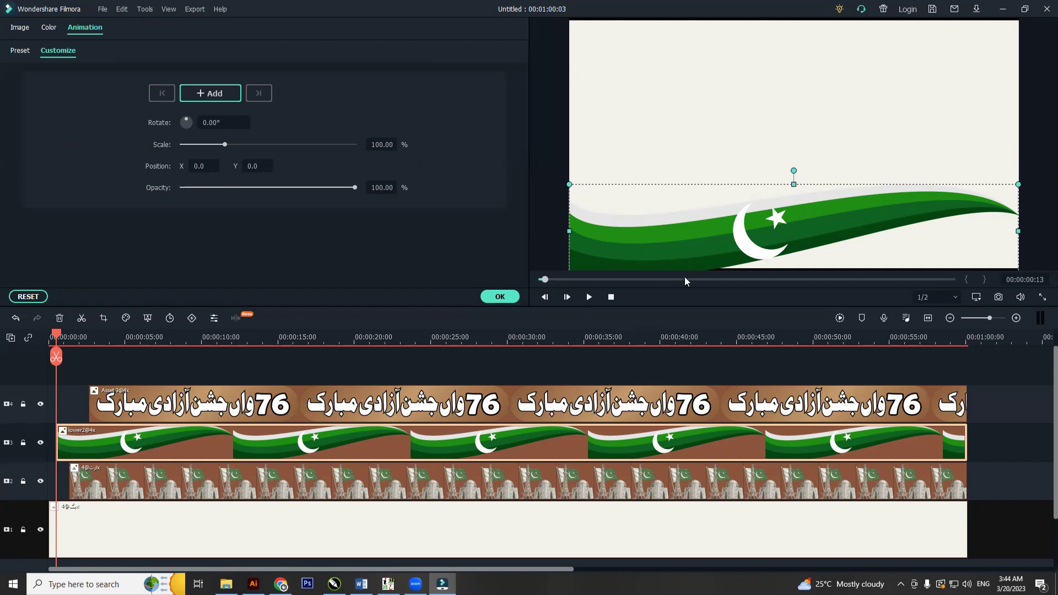
left_click_drag(1009, 211, 562, 217)
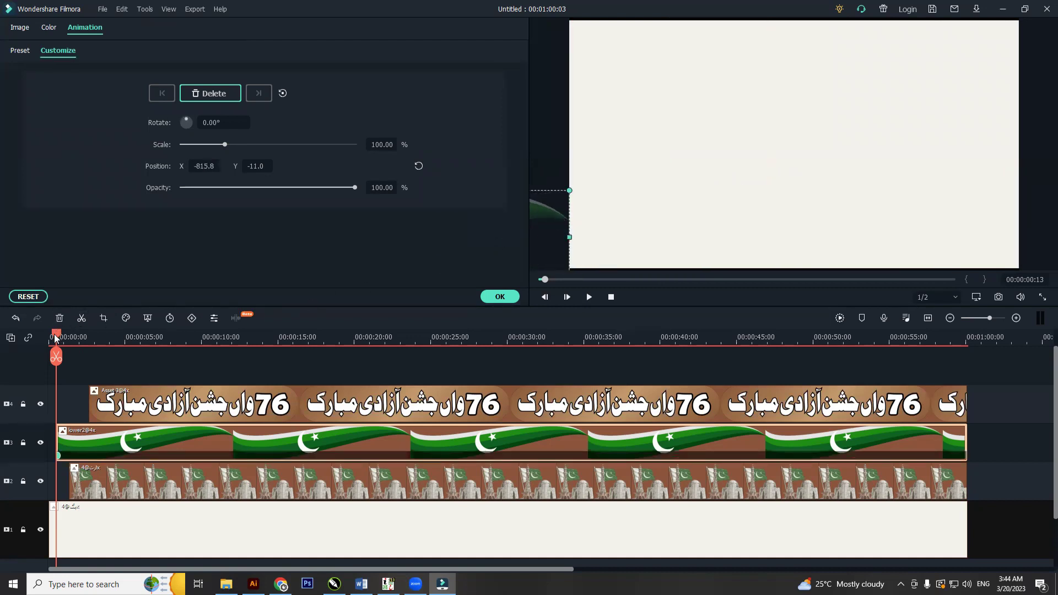
left_click_drag(55, 338, 68, 338)
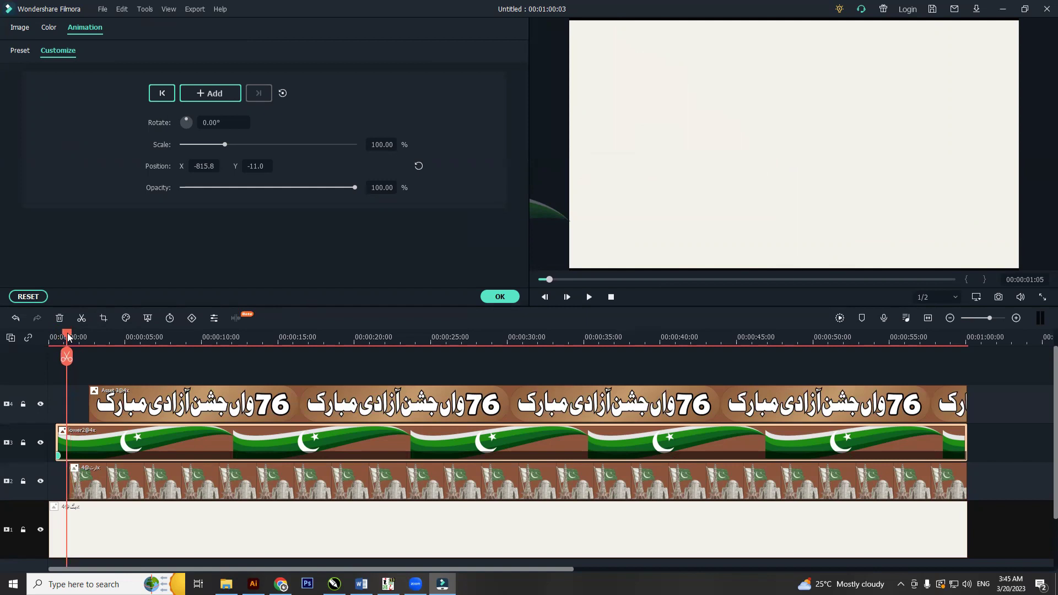
left_click_drag(558, 229, 1008, 220)
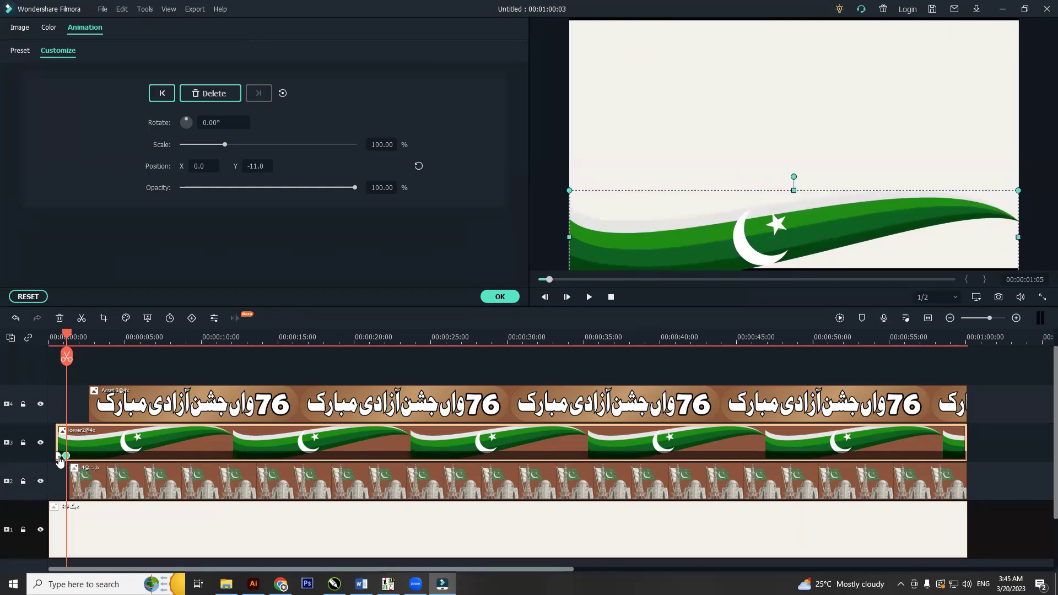
Move the ribbon's first keyframe to the very start of its clip and preview the slide-in.
scroll(142, 339, "up", 5)
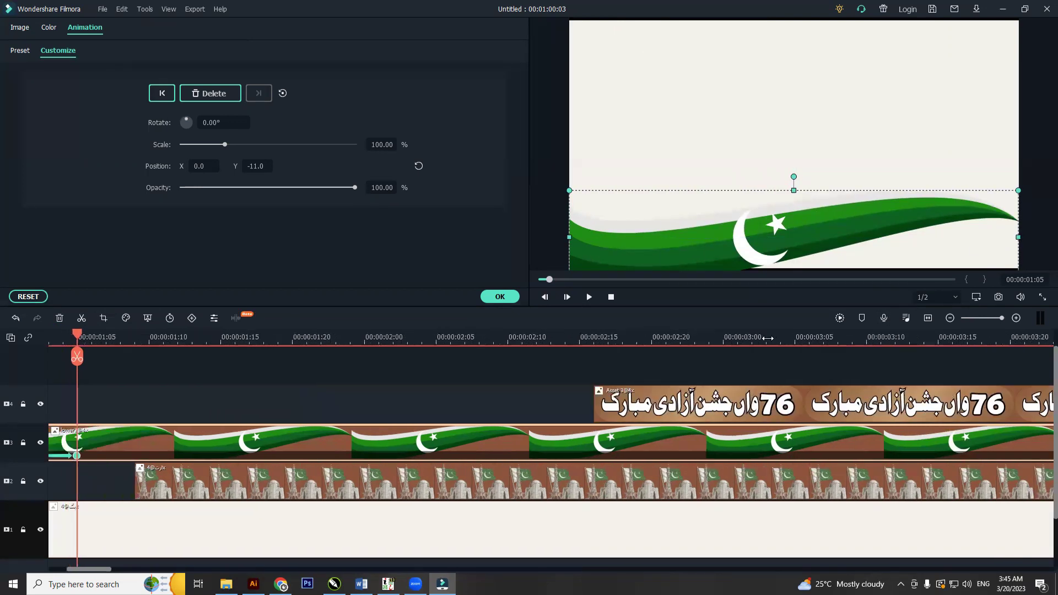
left_click(435, 570)
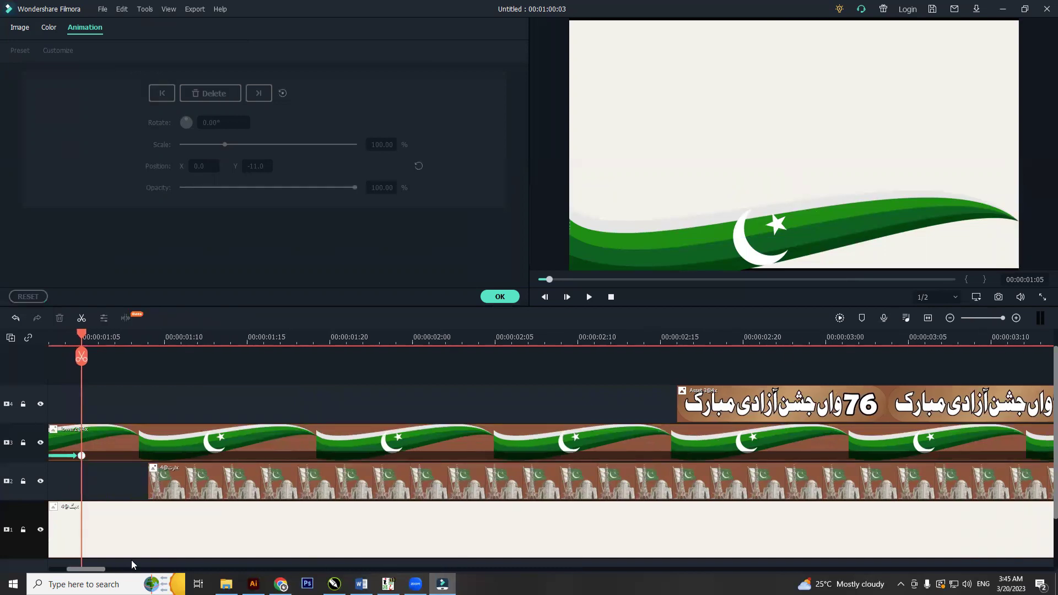
left_click_drag(93, 569, 76, 569)
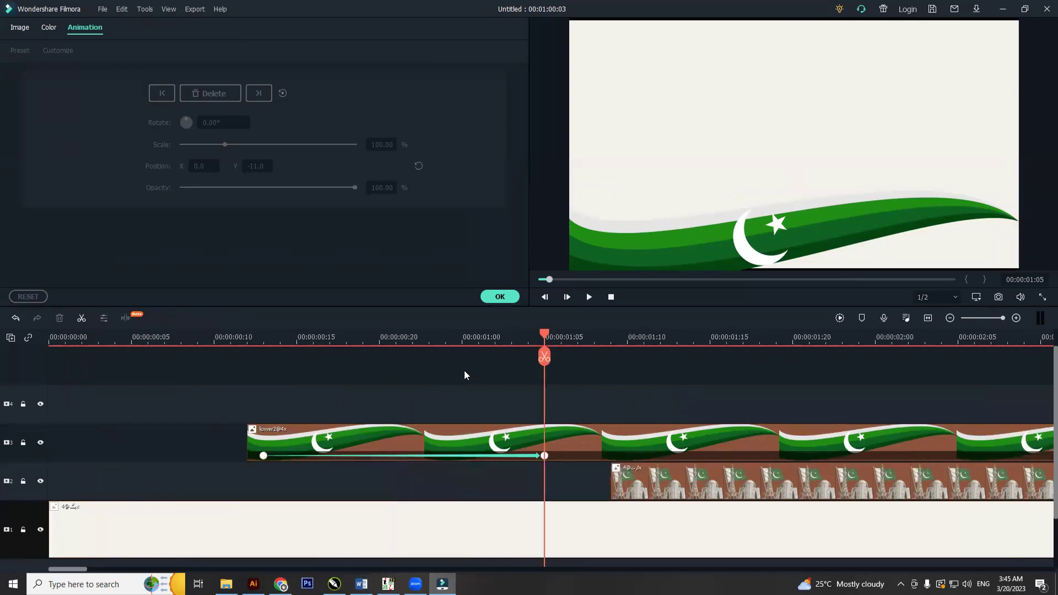
left_click_drag(545, 337, 262, 353)
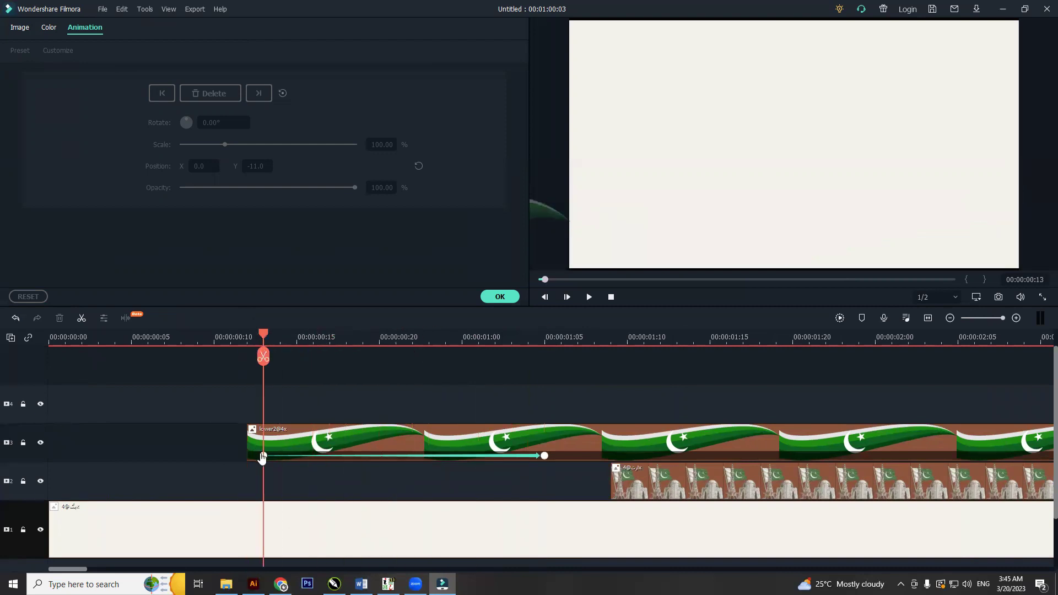
left_click(262, 456)
left_click_drag(263, 456, 249, 456)
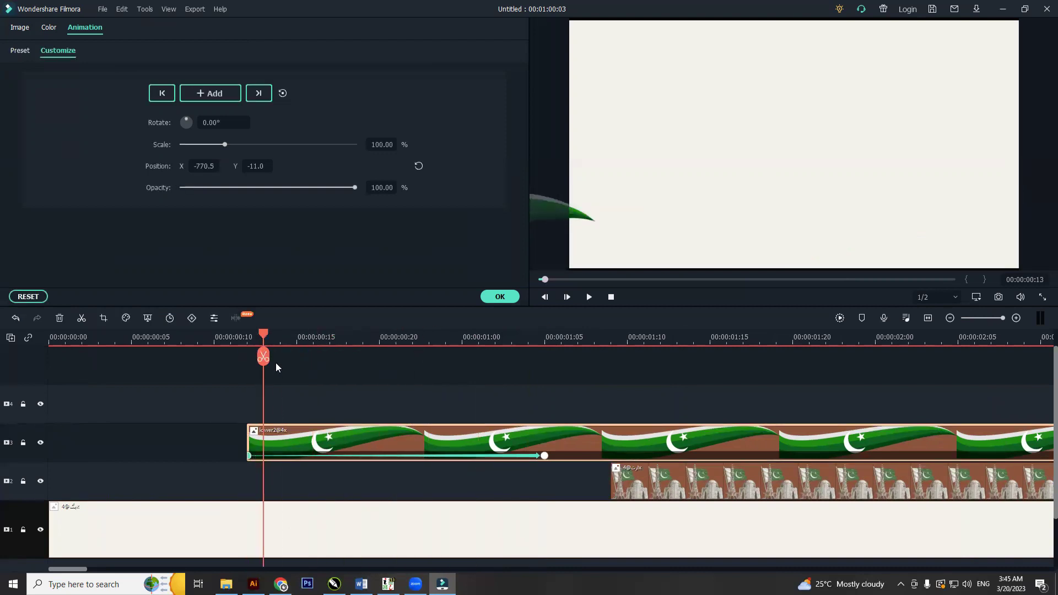
left_click_drag(263, 341, 248, 337)
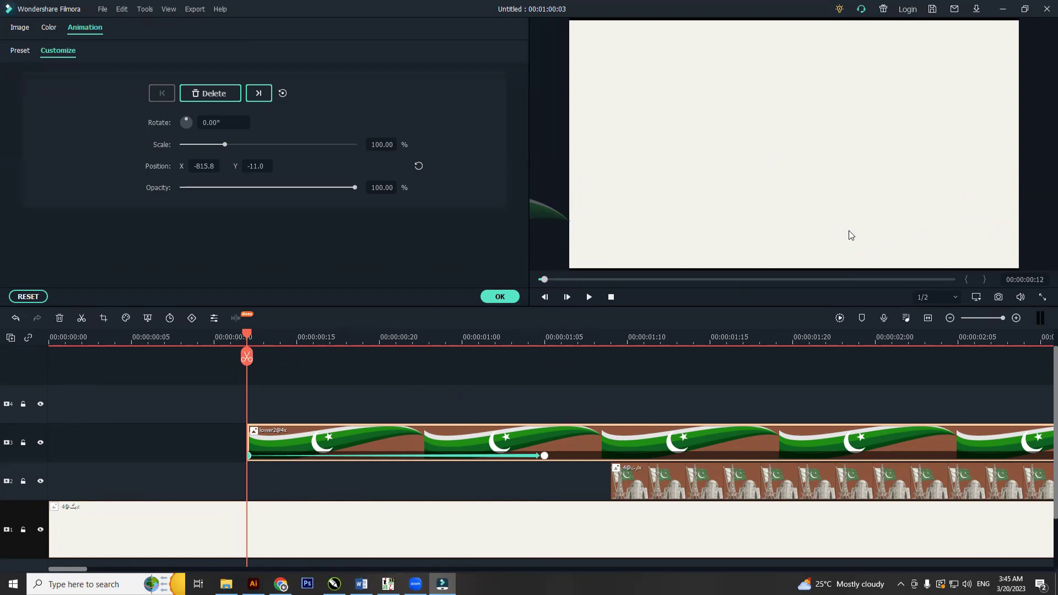
key("space")
key("space")
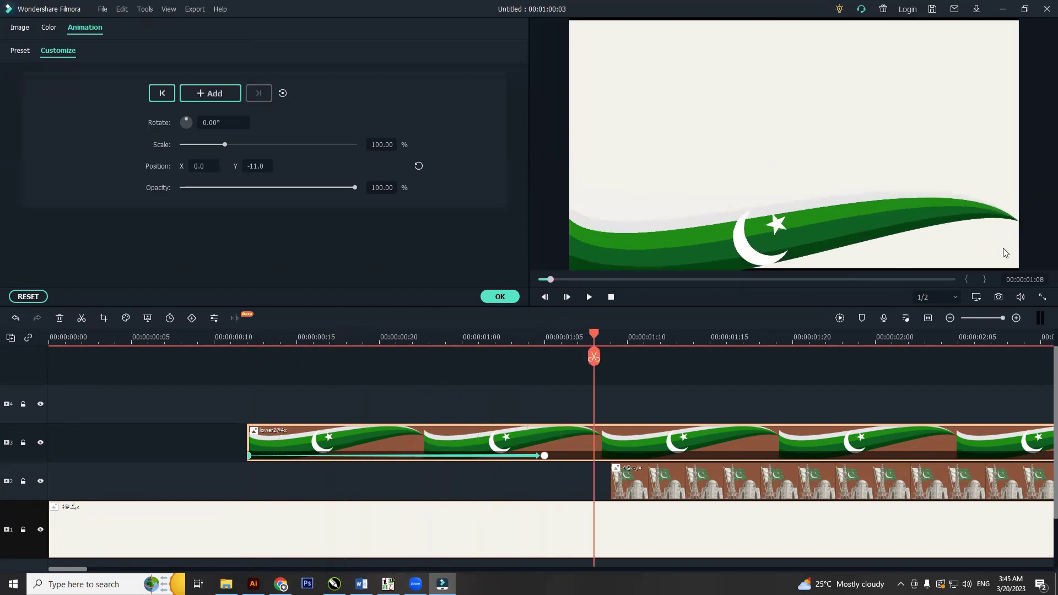
Set the ribbon's opacity to about 27% at its opening keyframe and check the end keyframe at 00:00:01:05.
left_click_drag(593, 337, 255, 369)
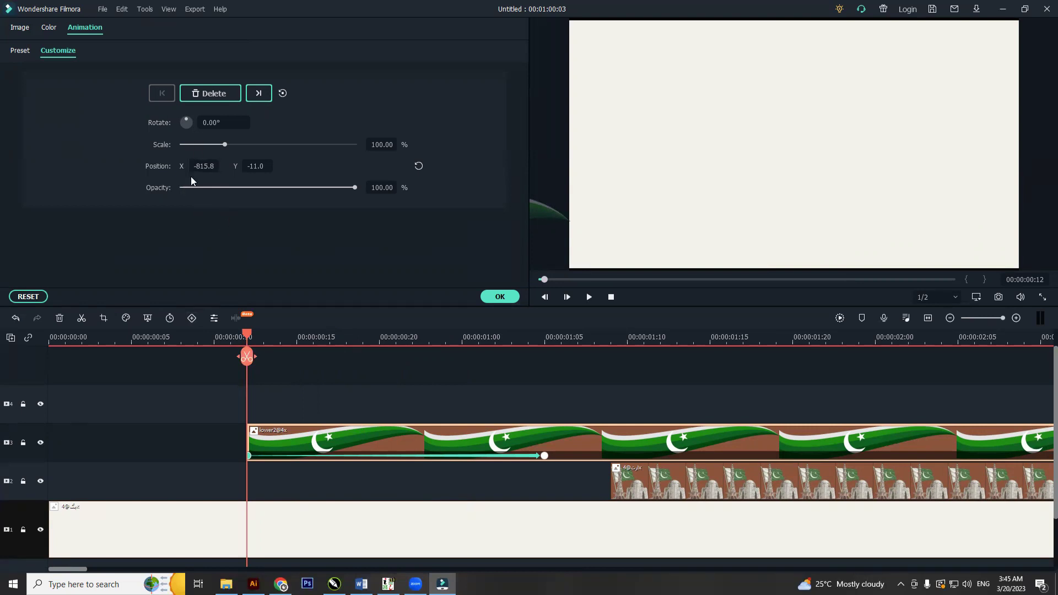
left_click_drag(355, 187, 229, 189)
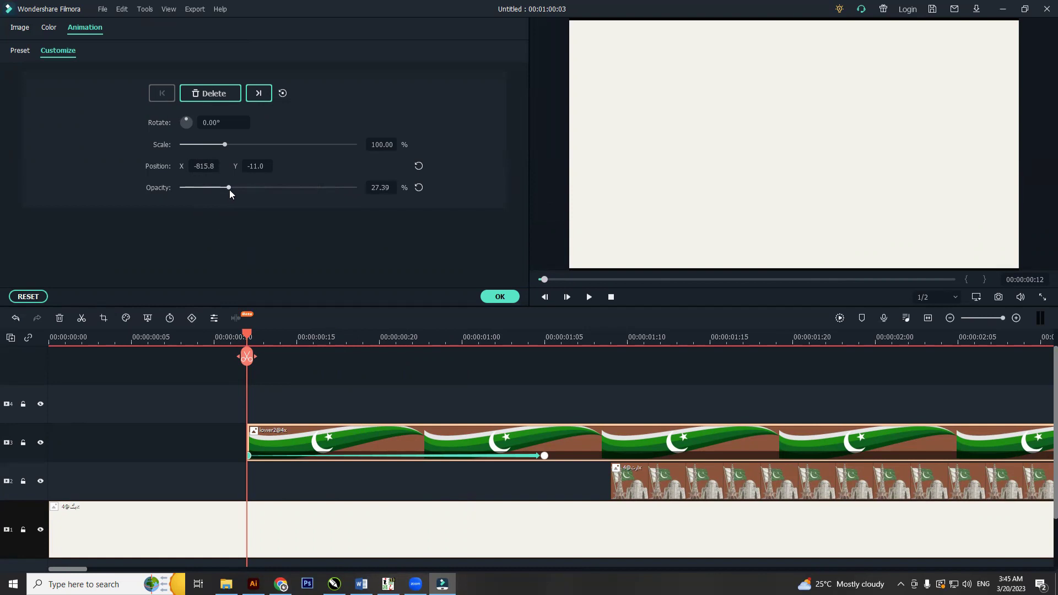
left_click_drag(246, 338, 549, 357)
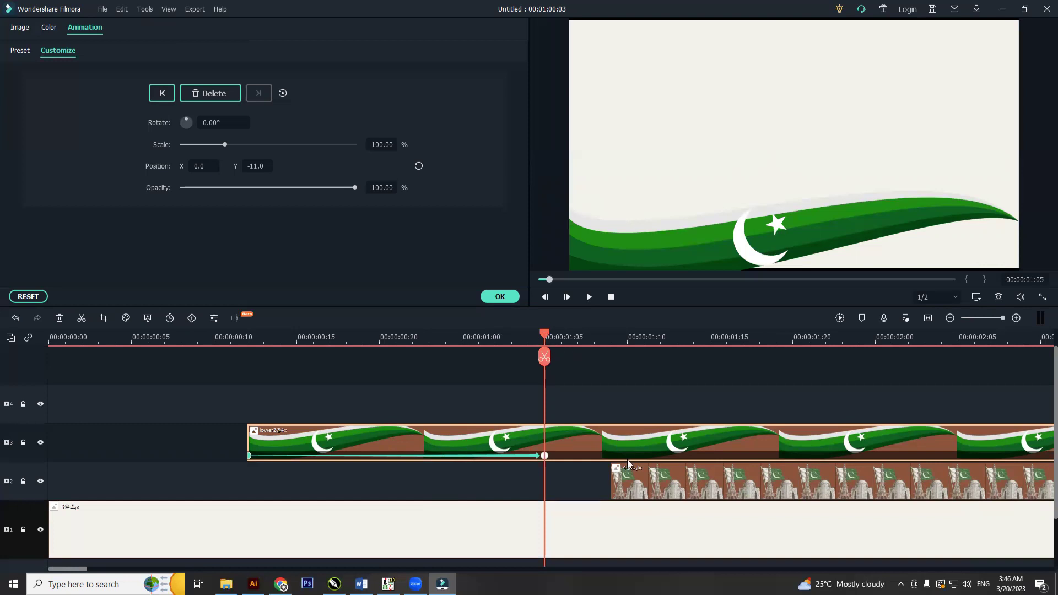
left_click(639, 476)
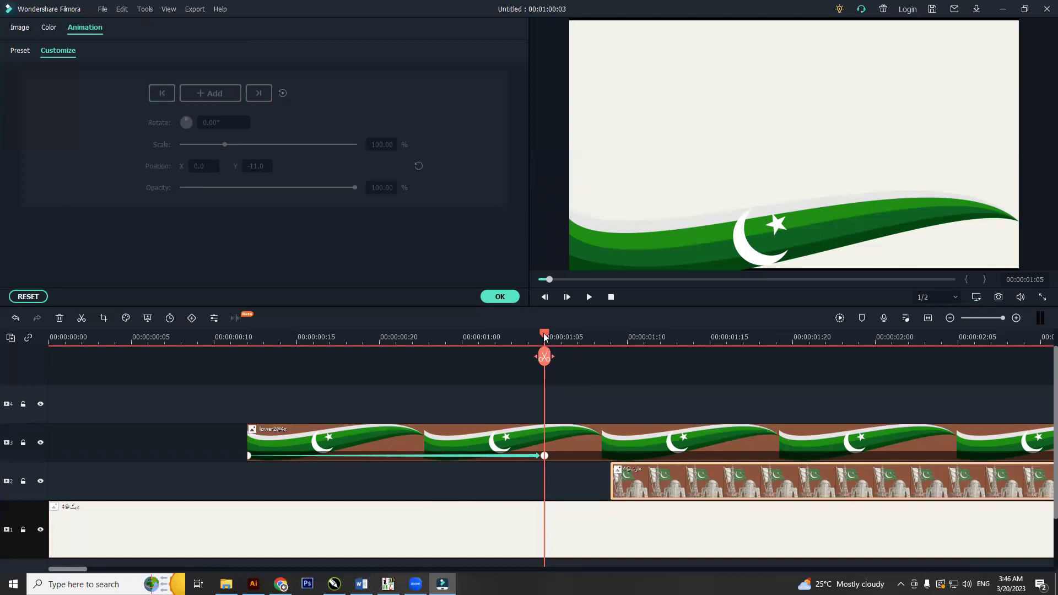
left_click_drag(547, 337, 625, 335)
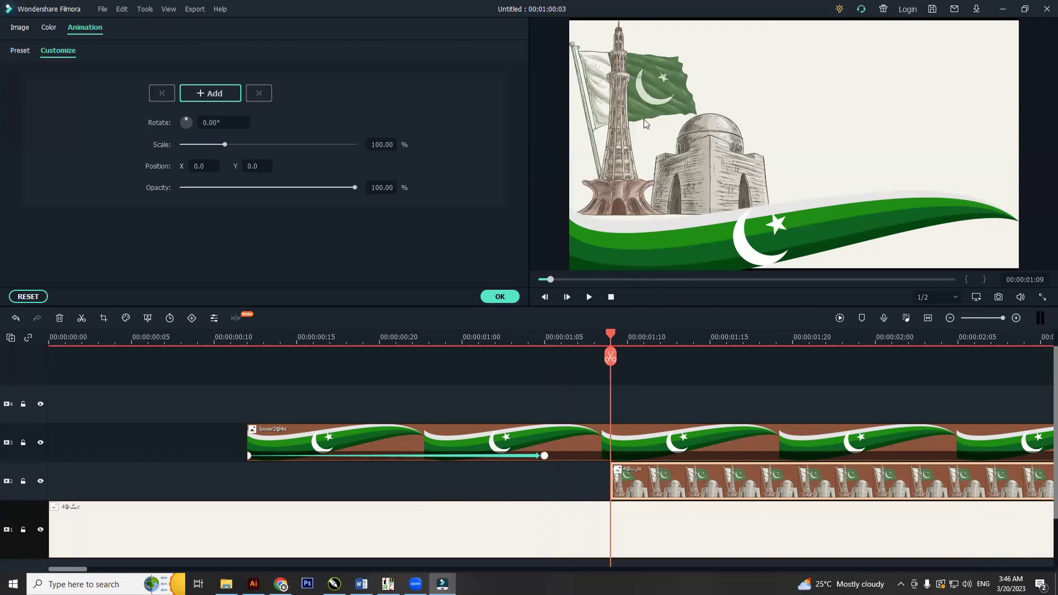
left_click_drag(611, 340, 658, 335)
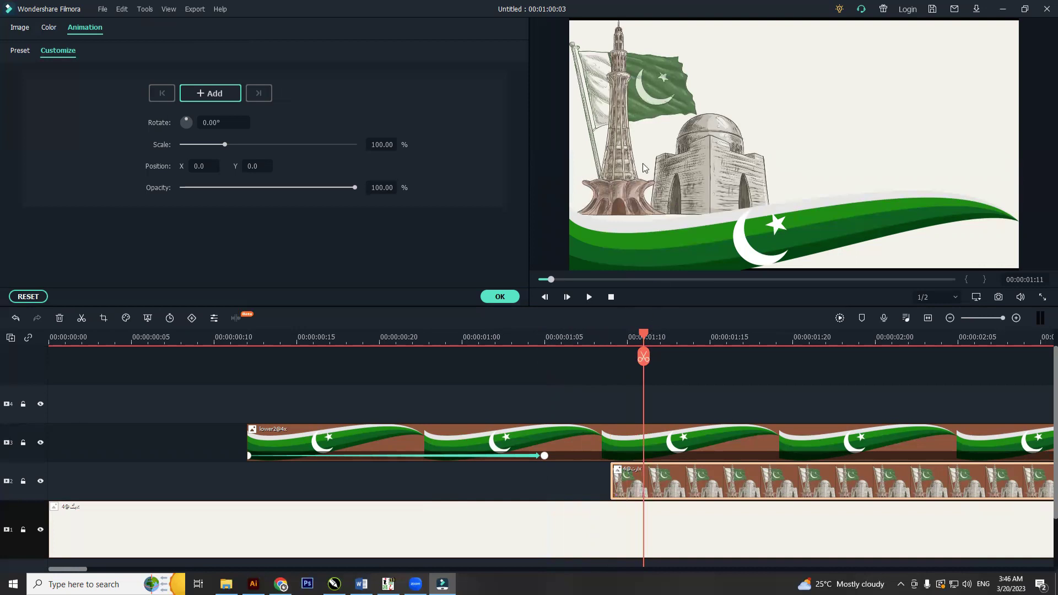
left_click_drag(627, 125, 626, 136)
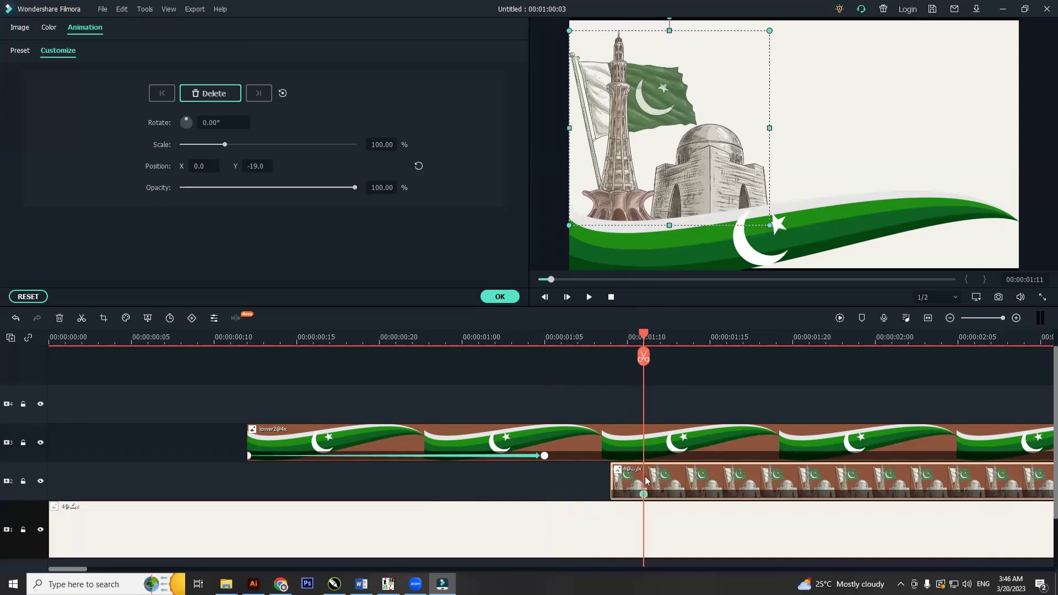
left_click(44, 298)
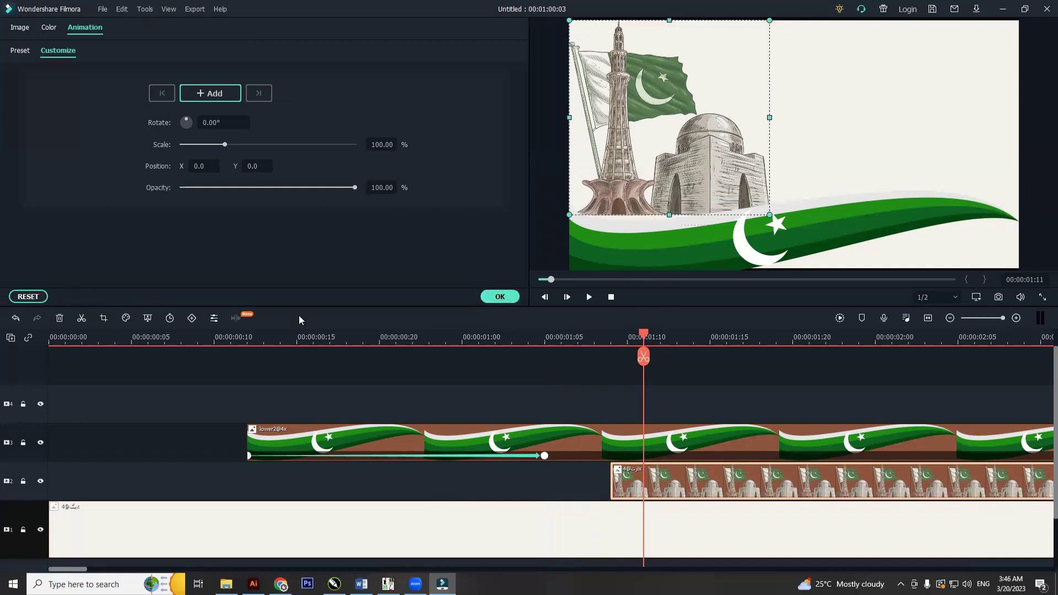
Close the animation settings and lower the monuments image slightly so its base meets the flag ribbon.
left_click(489, 298)
left_click_drag(675, 158, 674, 167)
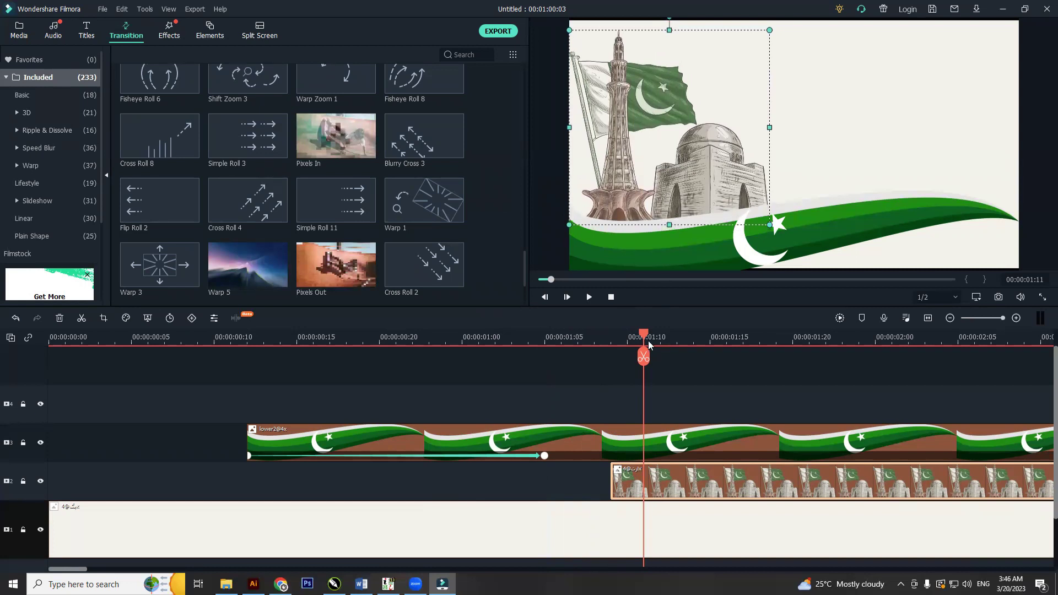
Add a custom animation to the monuments clip at 00:00:01:09 with opacity 4.14% and position X 1.0, Y -326.7.
left_click_drag(645, 337, 611, 338)
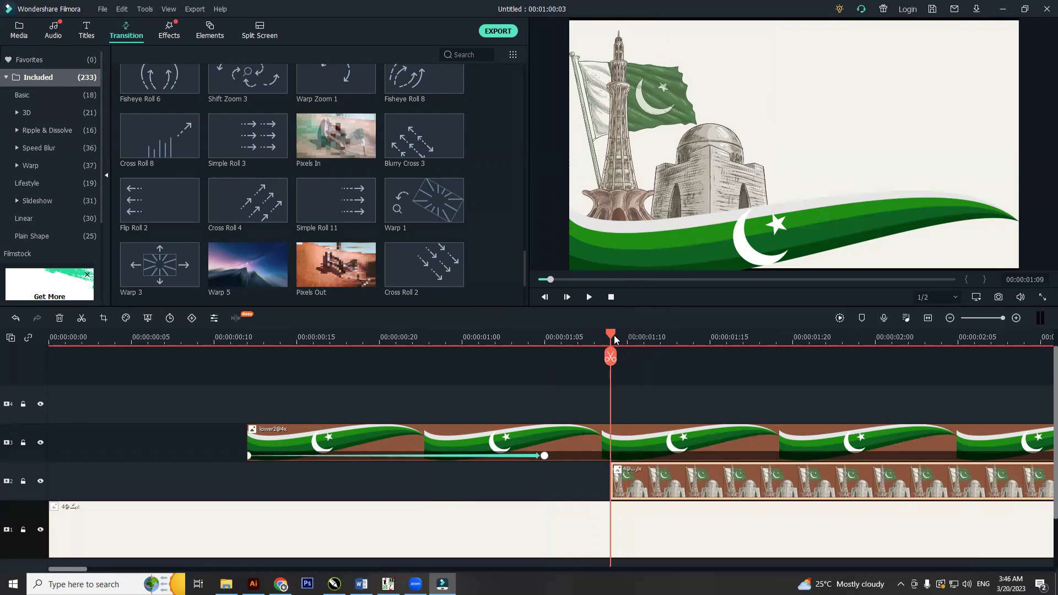
right_click(627, 476)
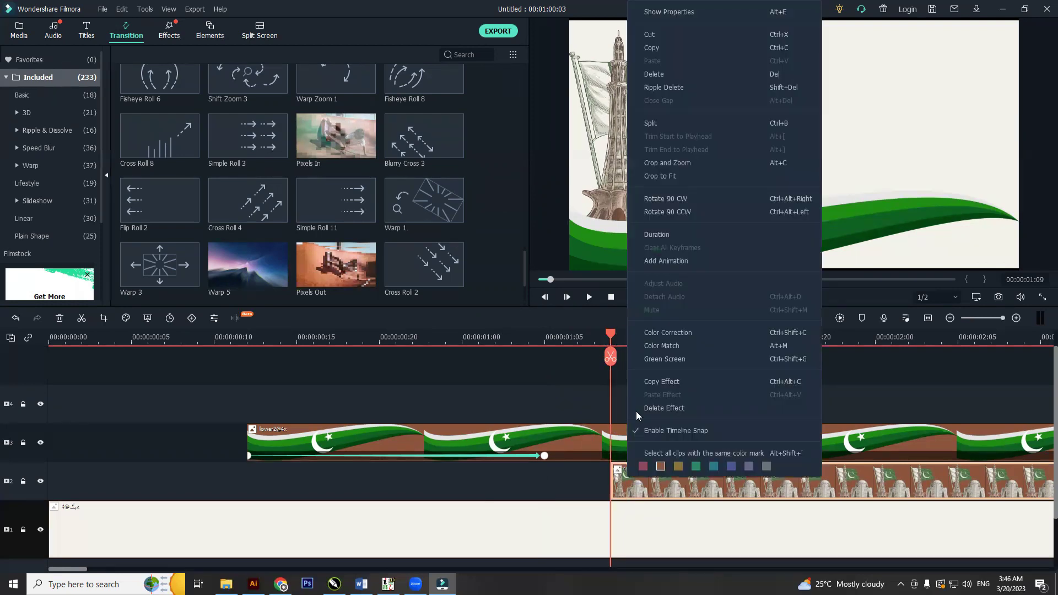
left_click(656, 262)
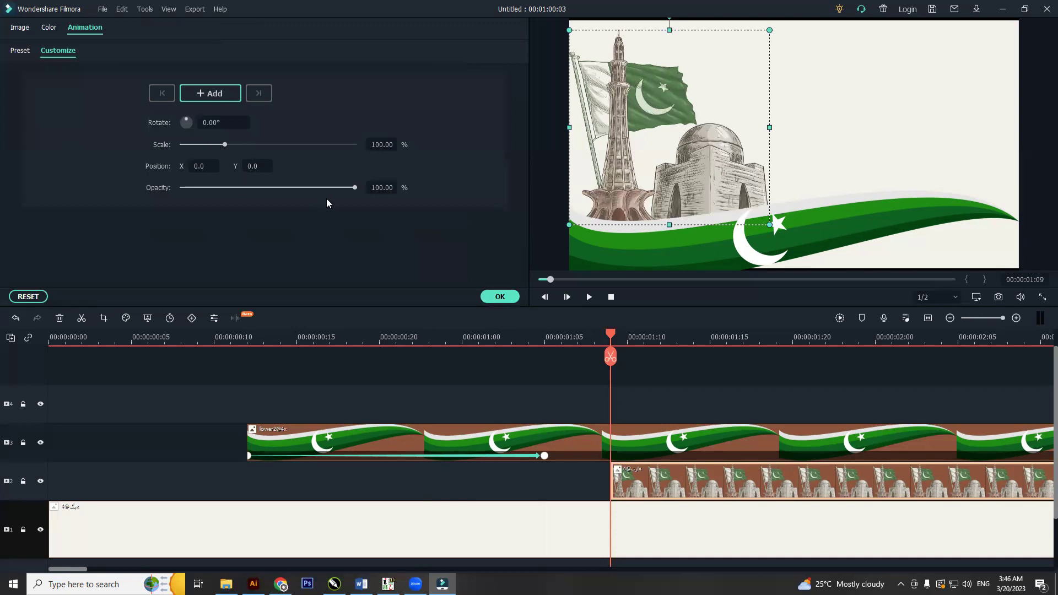
left_click_drag(353, 187, 197, 187)
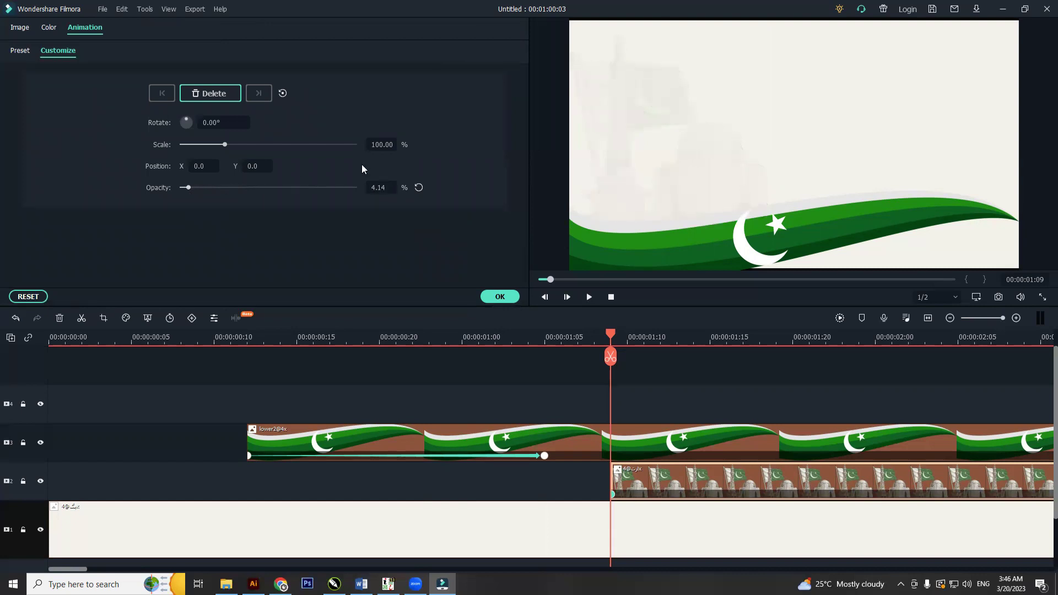
left_click(618, 53)
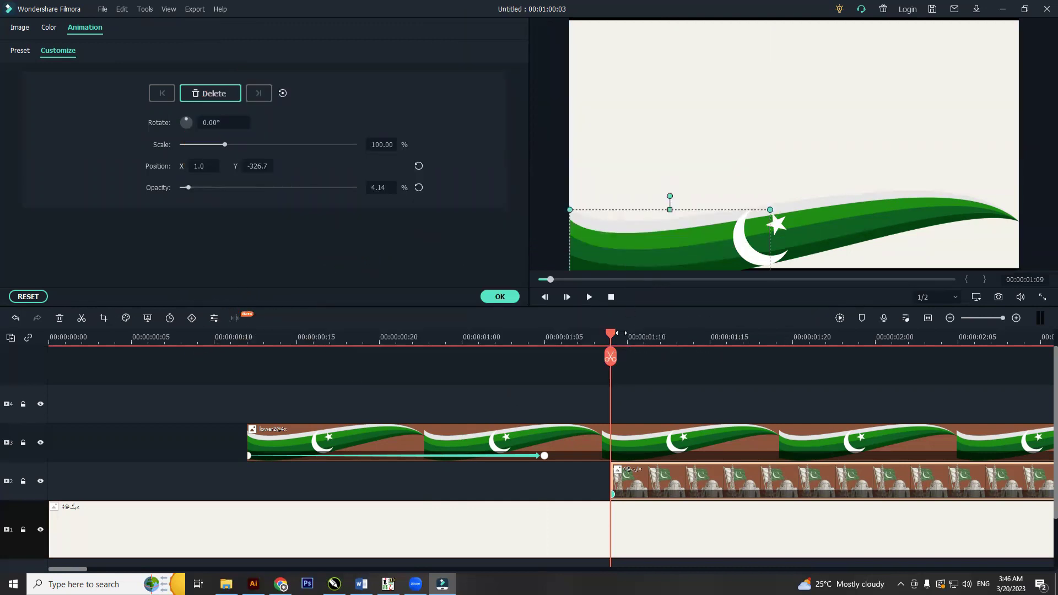
At 00:00:02:08, raise the monuments to X 1.0, Y 0.8, set their opacity to 100% and close the animation settings.
left_click_drag(612, 337, 1008, 342)
left_click_drag(634, 208, 629, 144)
key("ctrl+z")
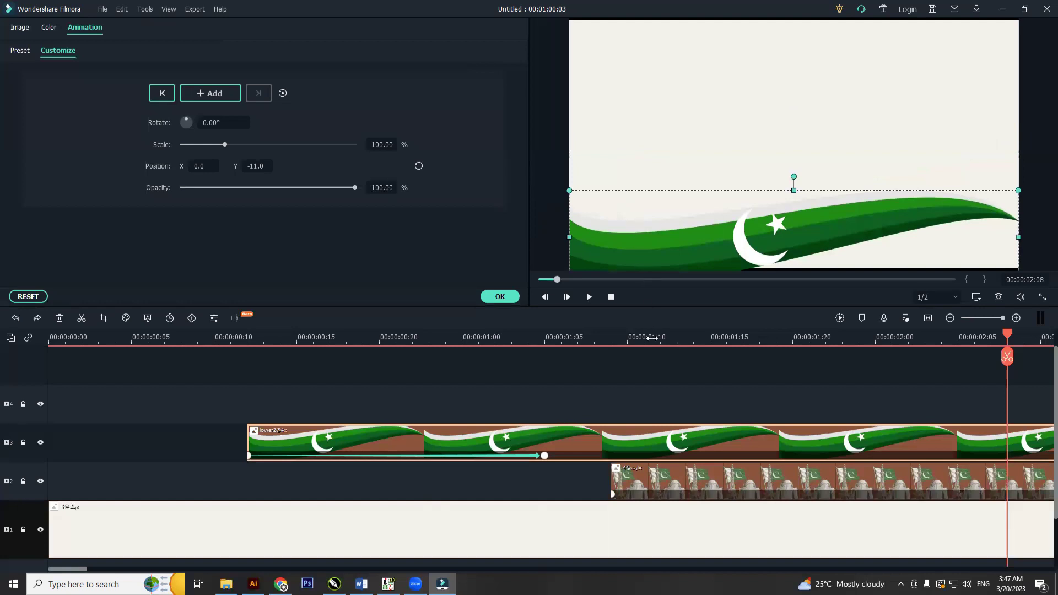
left_click(712, 475)
key("Up")
key("Up")
key("Up")
key("Up")
key("Up")
key("Up")
key("Up")
key("Up")
key("Up")
key("Up")
key("Up")
key("Up")
key("Up")
key("Up")
key("Up")
key("Up")
key("Up")
key("Up")
key("Up")
key("Up")
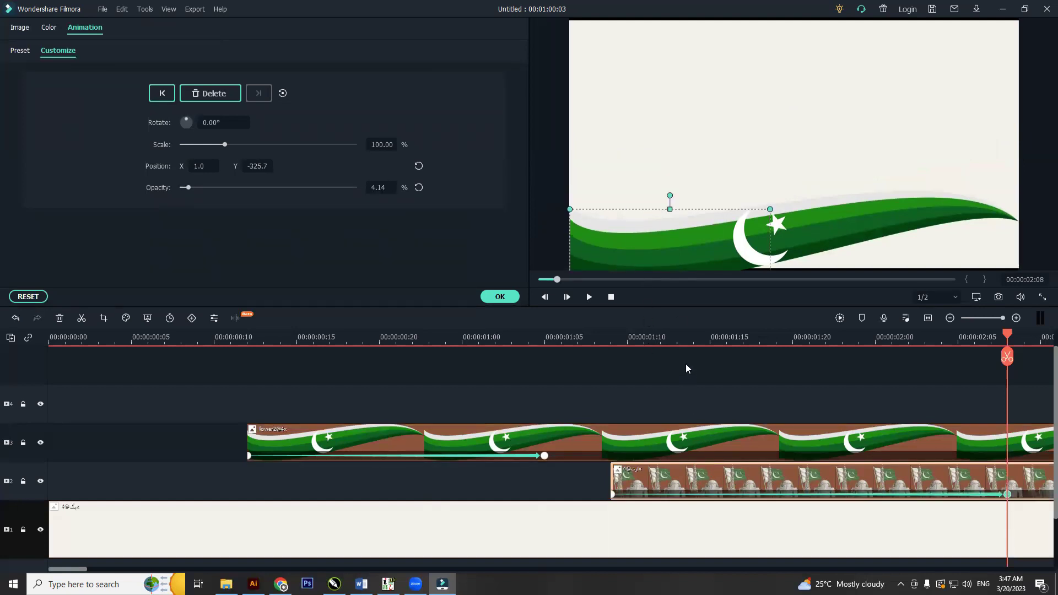
key("Up")
key("Up")
key("Up")
key("Up")
key("Up")
key("Up")
key("Up")
key("Up")
key("Up")
key("Up")
key("Up")
key("Up")
key("Up")
key("Up")
key("Up")
key("Up")
key("Up")
key("Up")
key("Up")
key("Up")
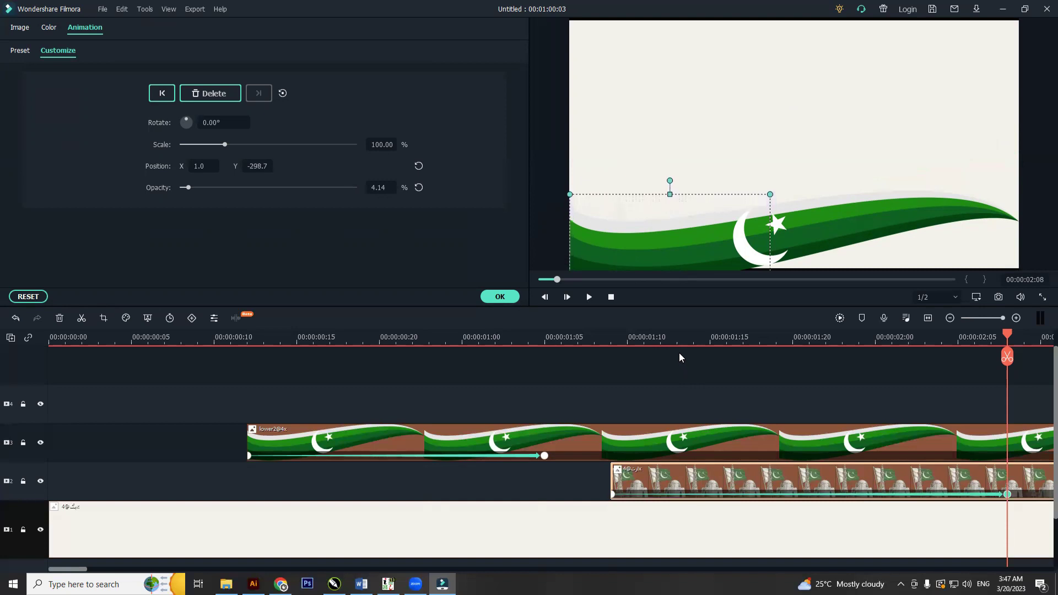
key("Up")
key("Up")
key("Up")
key("Up")
key("Up")
key("Up")
key("Up")
key("Up")
key("Up")
key("Up")
key("Up")
key("Up")
key("Up")
key("Up")
key("Up")
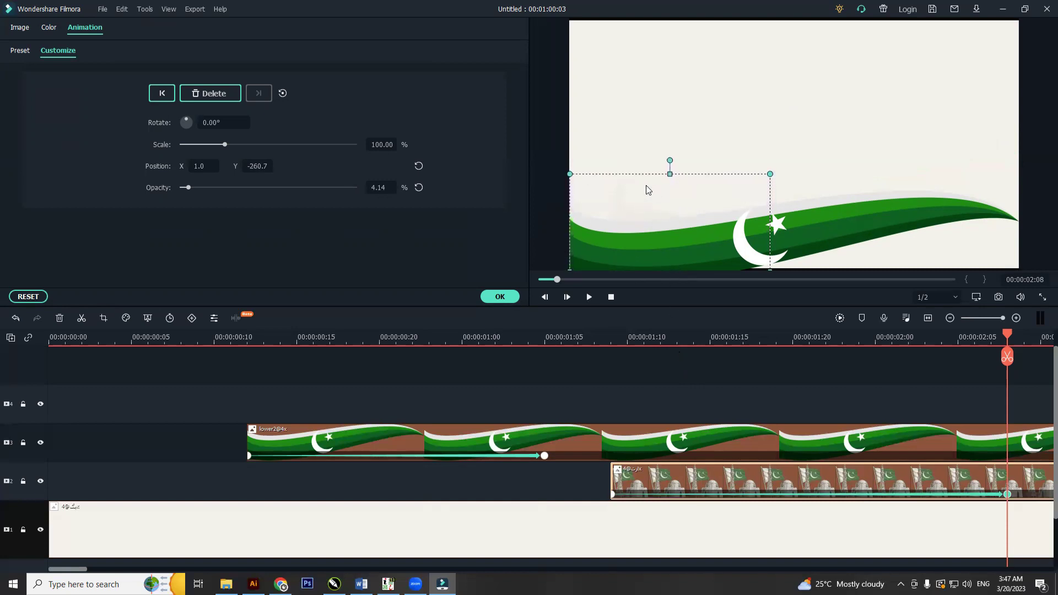
left_click_drag(617, 179, 614, 34)
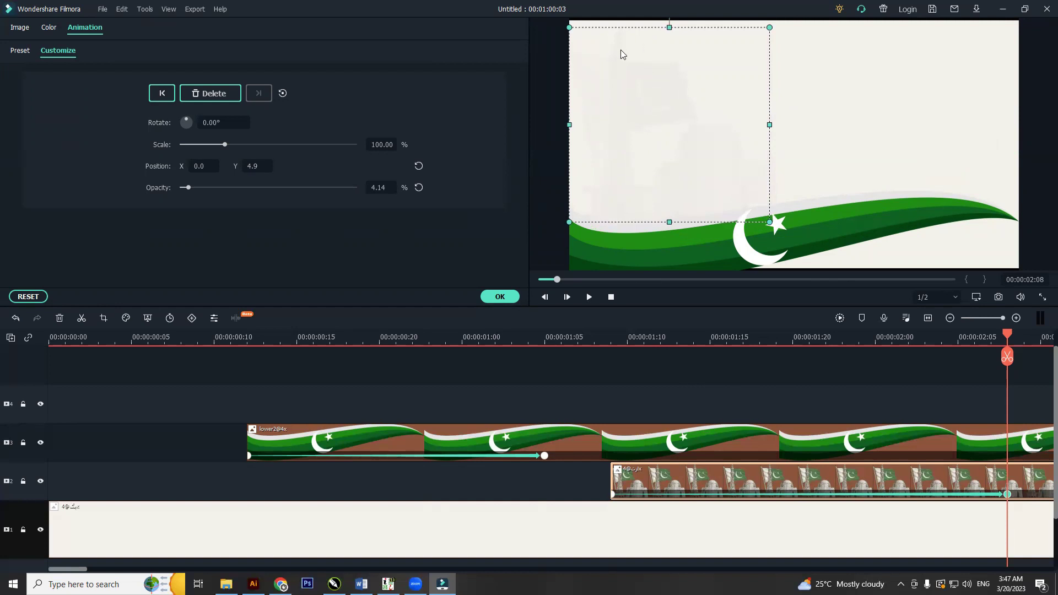
left_click_drag(620, 49, 620, 49)
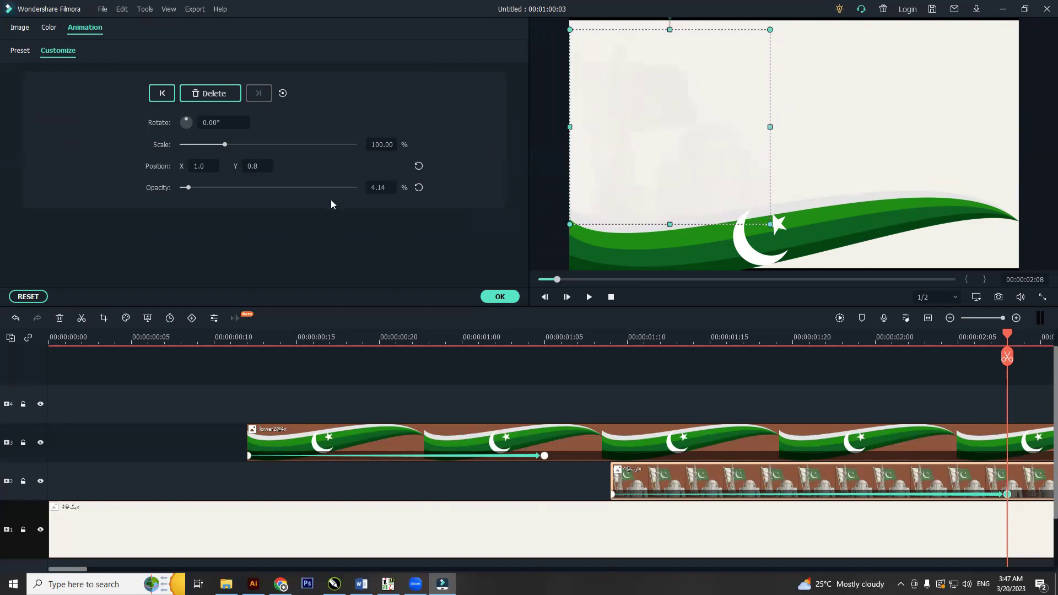
left_click(355, 187)
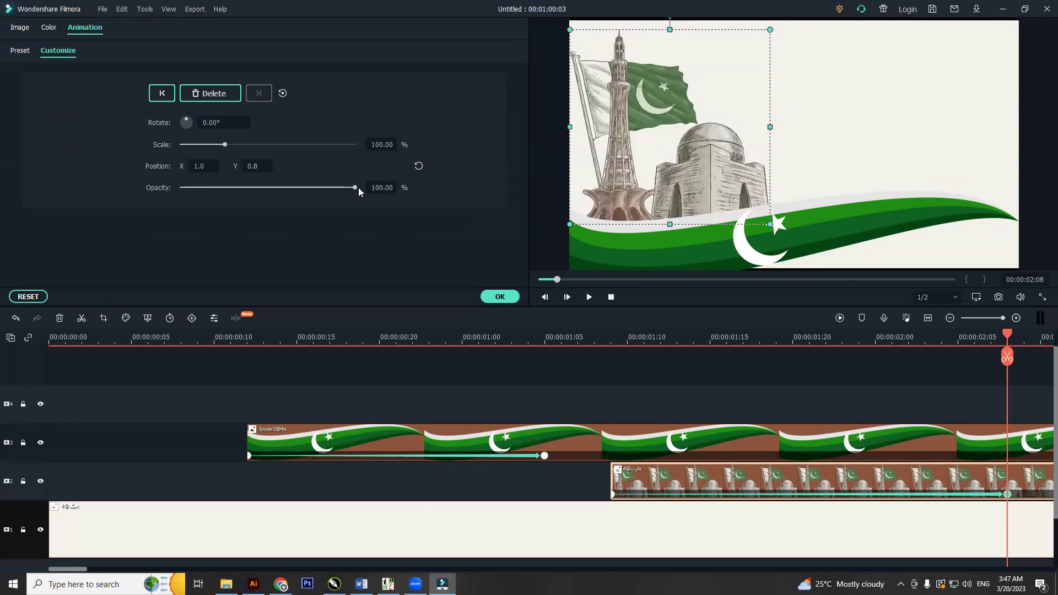
left_click(491, 297)
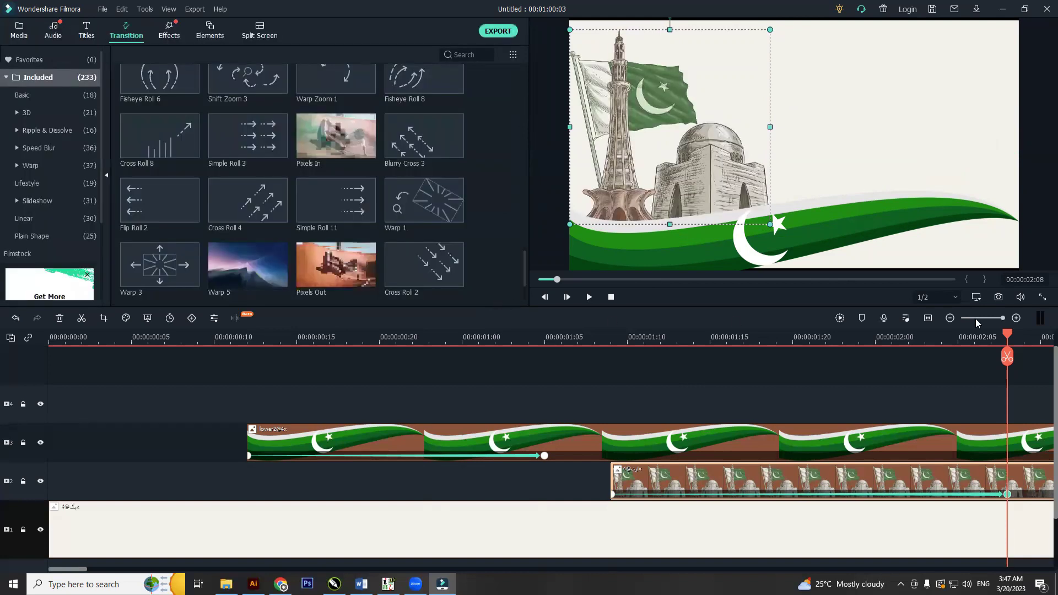
Play back the opening seconds to check the ribbon and monuments entrances.
left_click_drag(993, 339, 218, 349)
key("space")
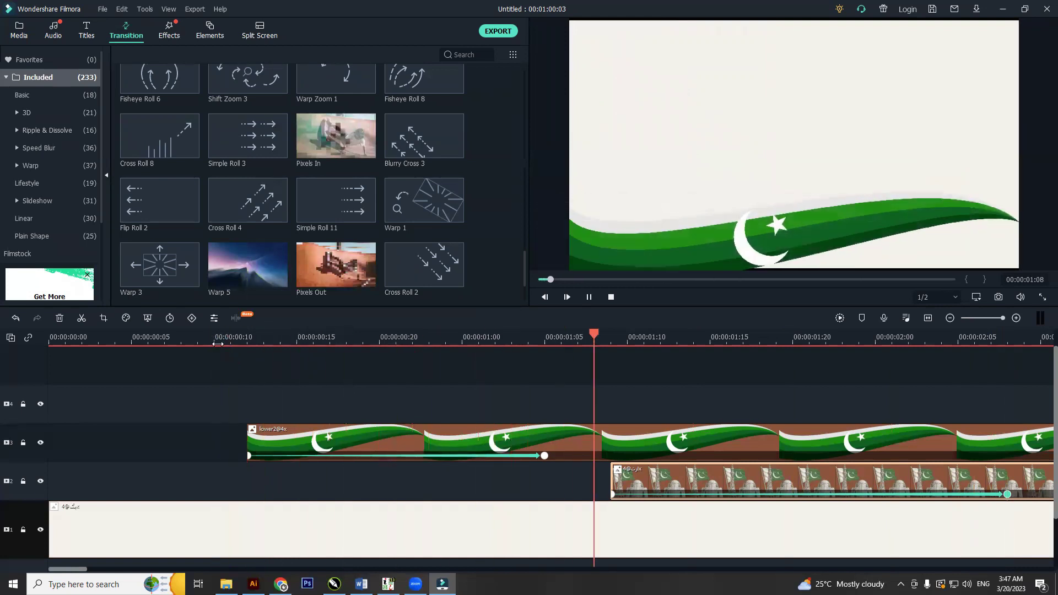
key("space")
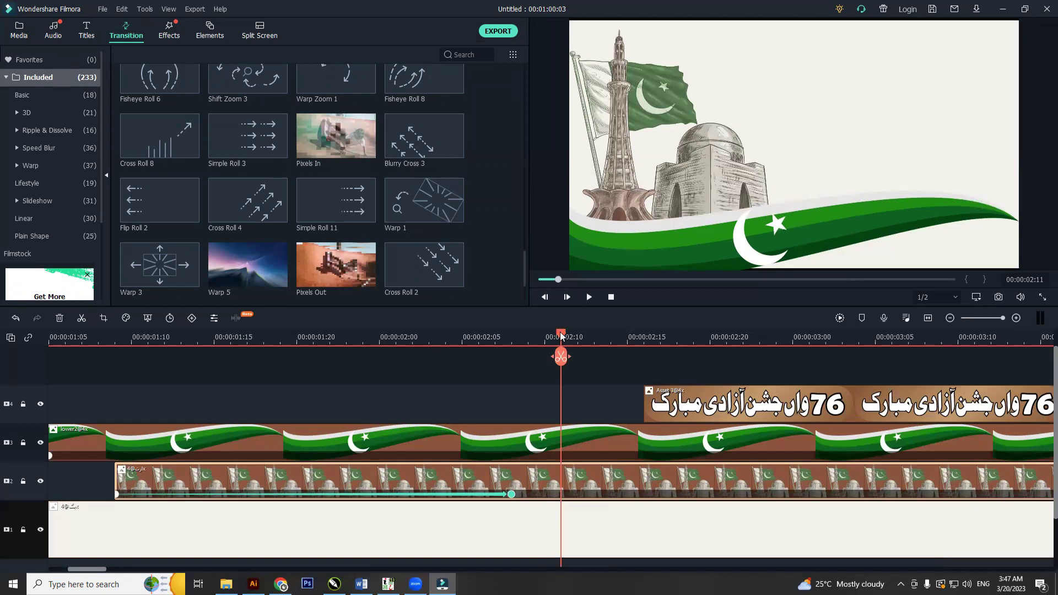
Add a custom animation to the Urdu greeting text at its clip start, 00:00:02:16, placing it beyond the frame's right edge at X 242.3.
left_click(594, 339)
mouse_move(656, 343)
left_mouse_down()
mouse_move(793, 344)
mouse_move(594, 353)
mouse_move(670, 357)
mouse_move(643, 357)
left_mouse_up()
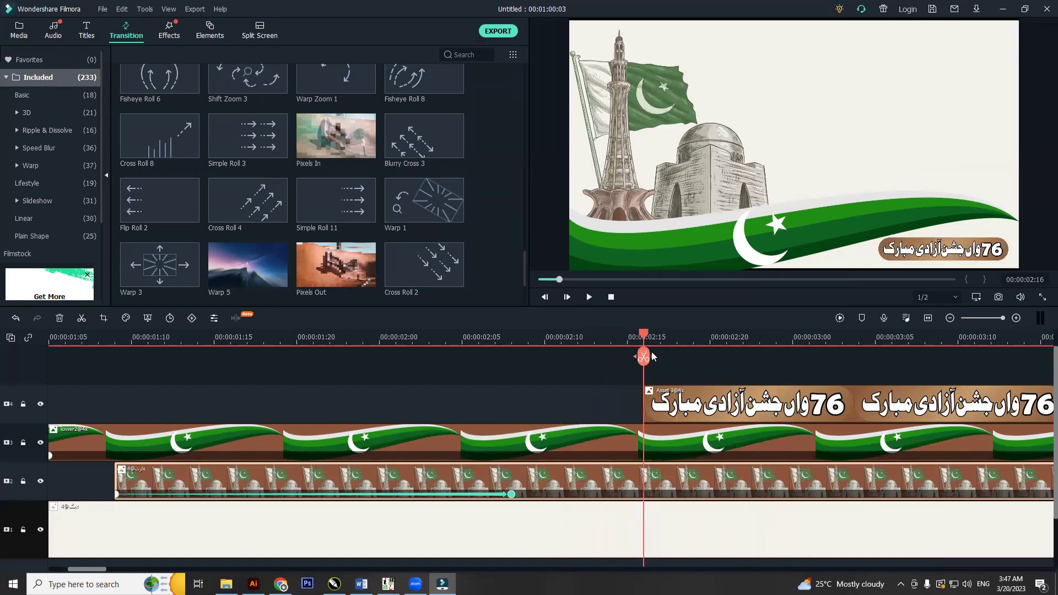
left_click(933, 257)
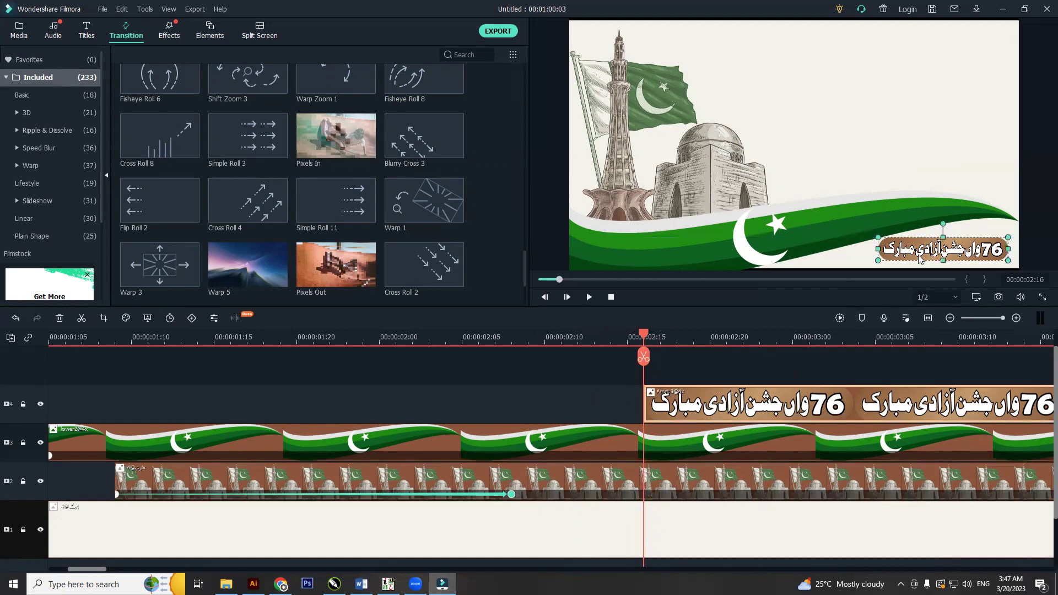
right_click(904, 263)
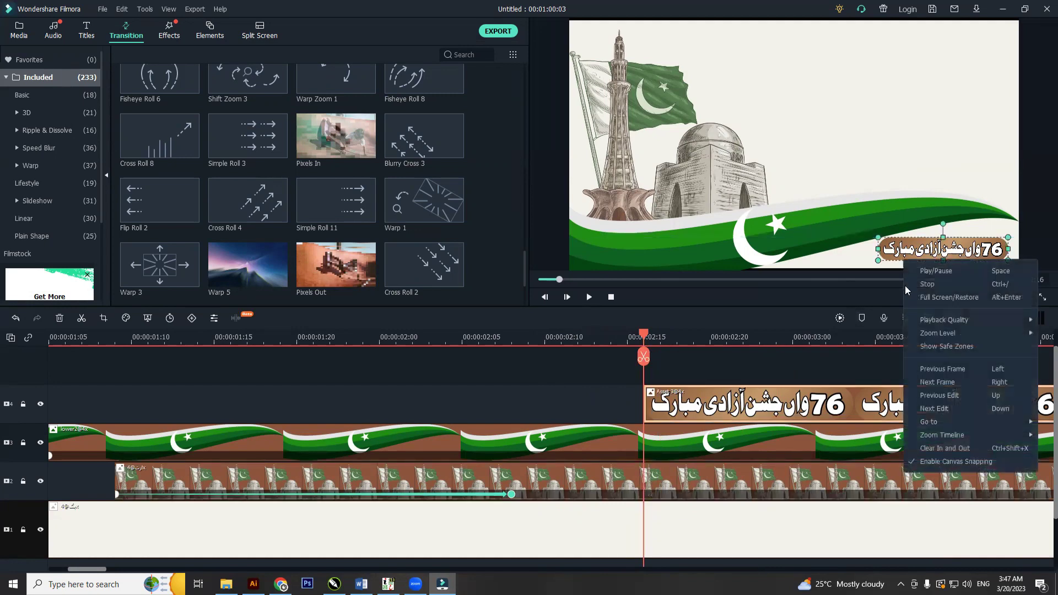
left_click(756, 421)
right_click(756, 421)
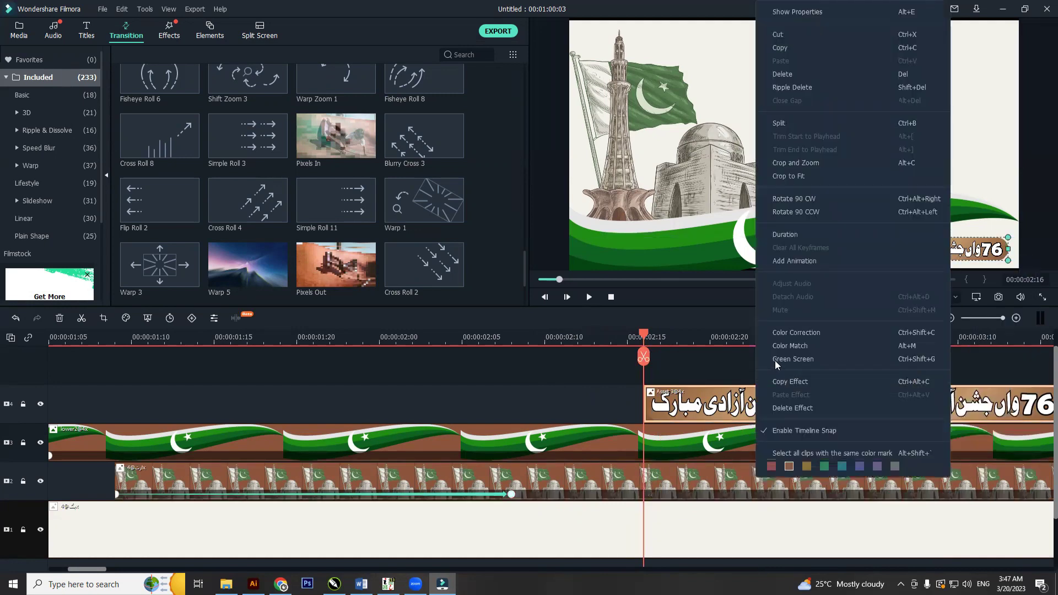
left_click(784, 264)
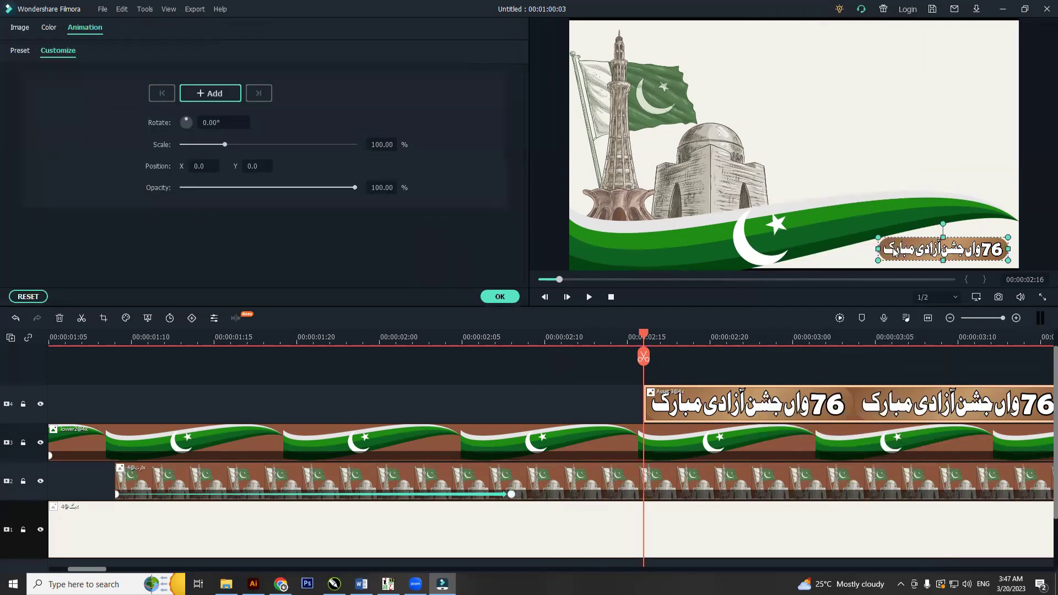
left_click_drag(891, 249, 1026, 251)
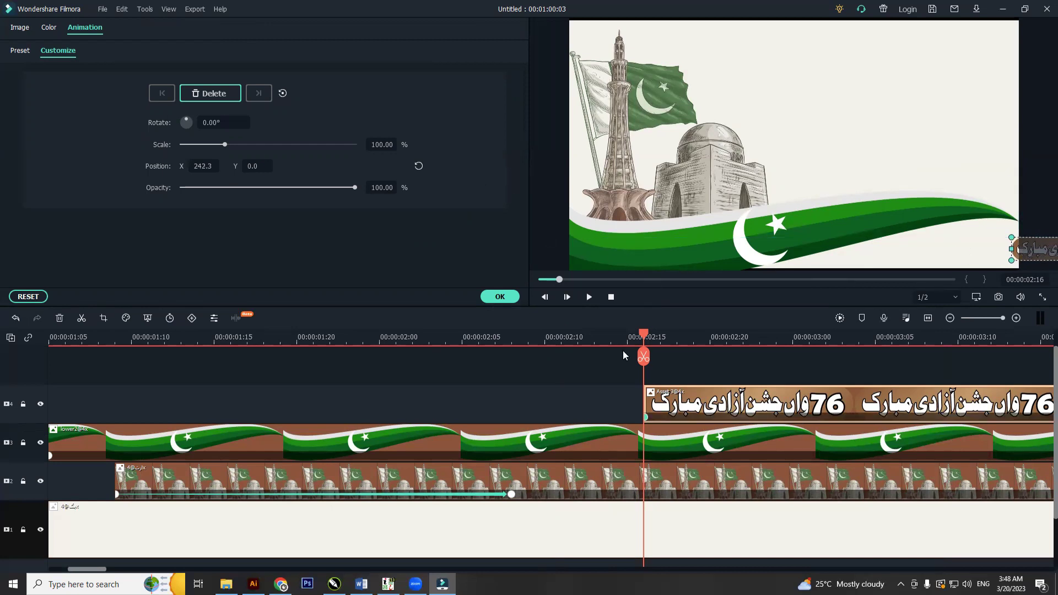
At 00:00:03:11, bring the greeting text back into frame at X 18.0, Y 1.0 and rotate it to 1440.39°.
left_click_drag(643, 336, 974, 338)
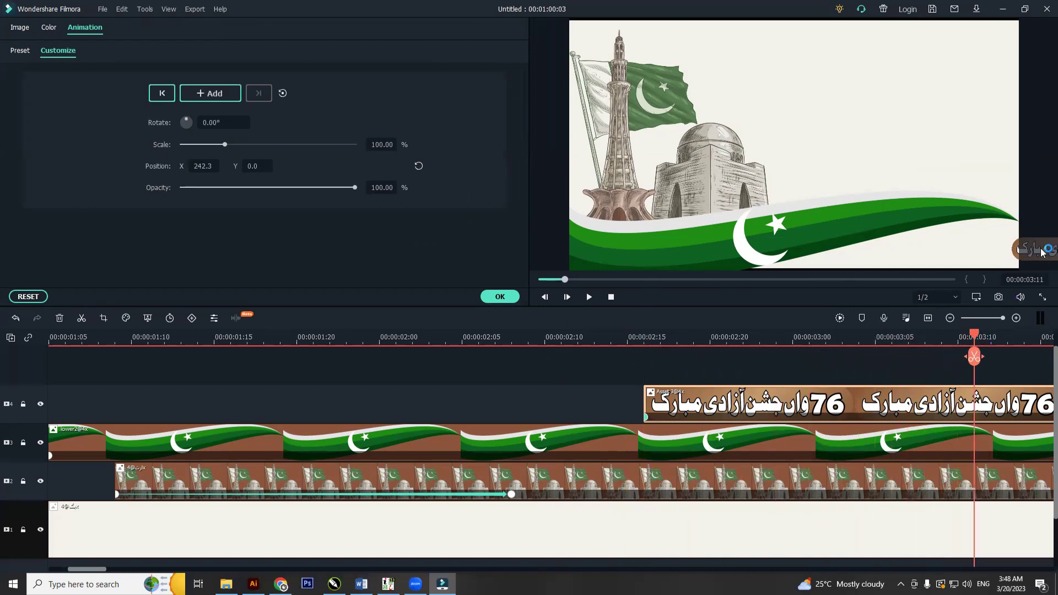
left_click_drag(1046, 248, 921, 249)
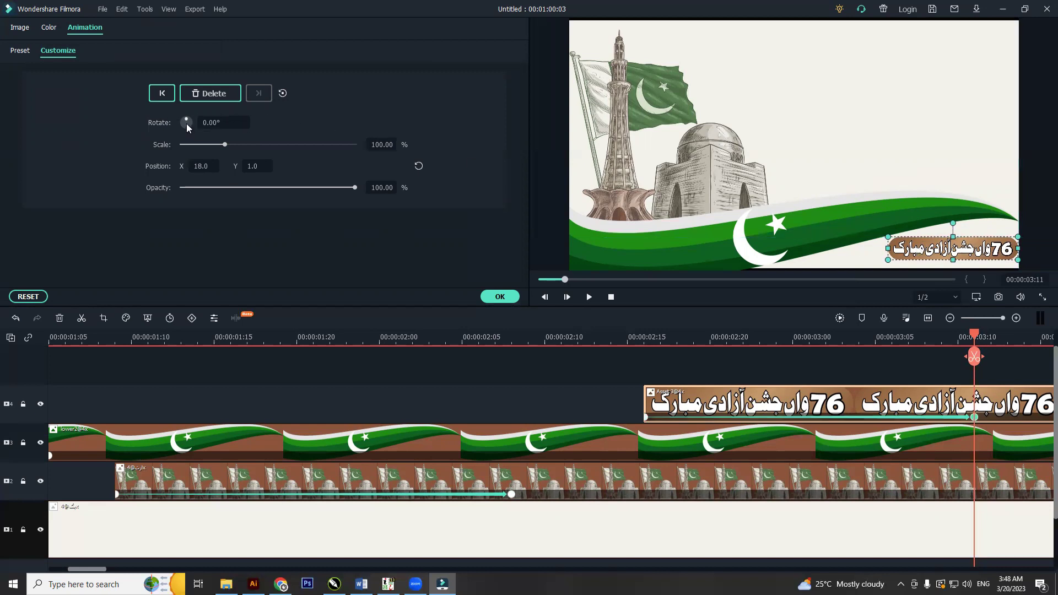
left_click_drag(198, 126, 187, 79)
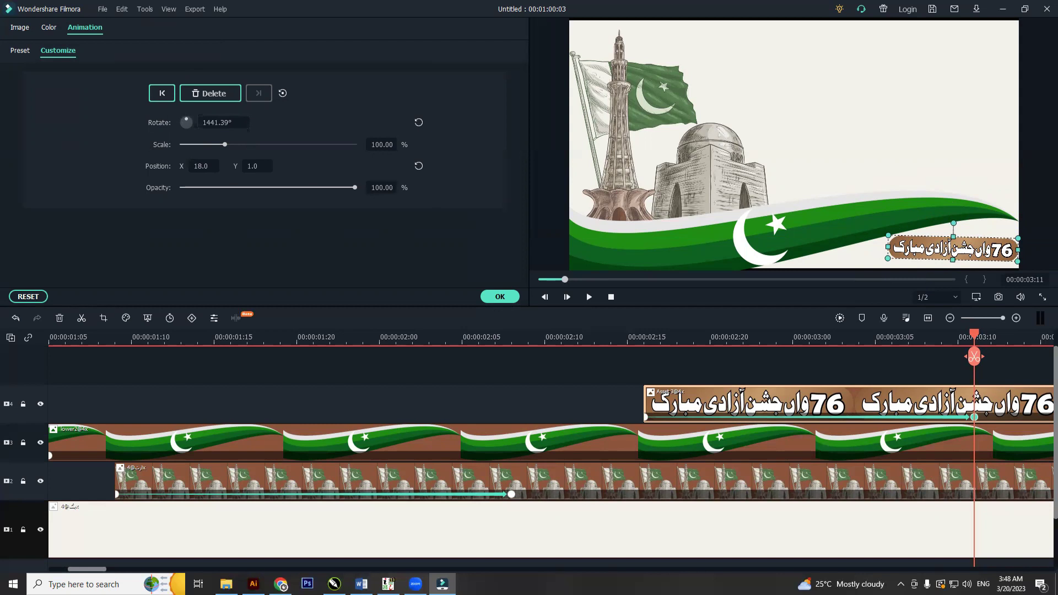
key("Down")
key("Down")
key("Up")
key("Up")
key("Down")
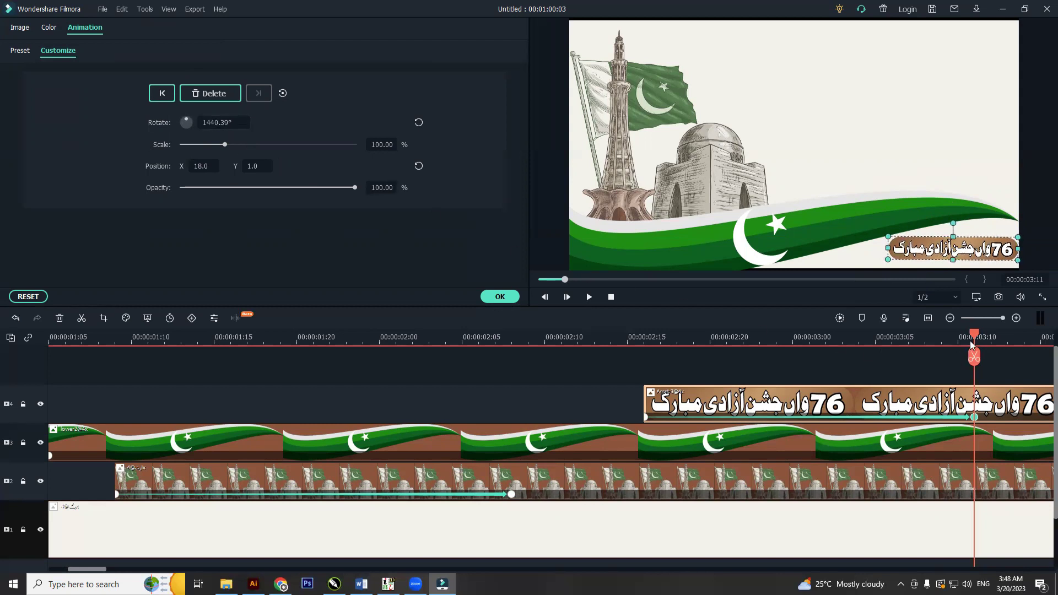
Preview the greeting text's spinning entrance, and replay the whole sequence from the beginning of the timeline.
left_click_drag(974, 336, 2, 347)
key("space")
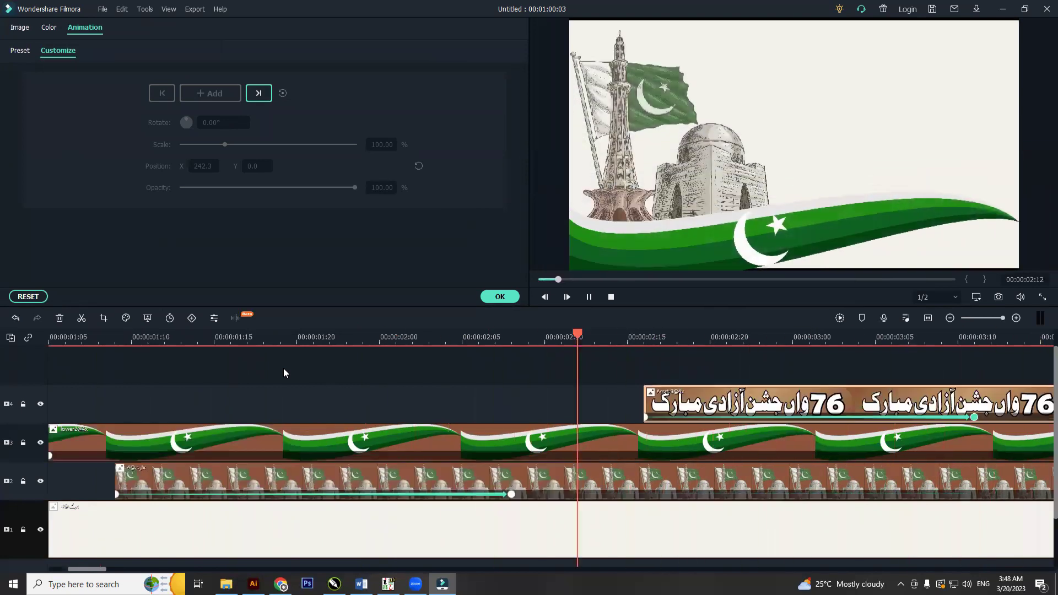
key("space")
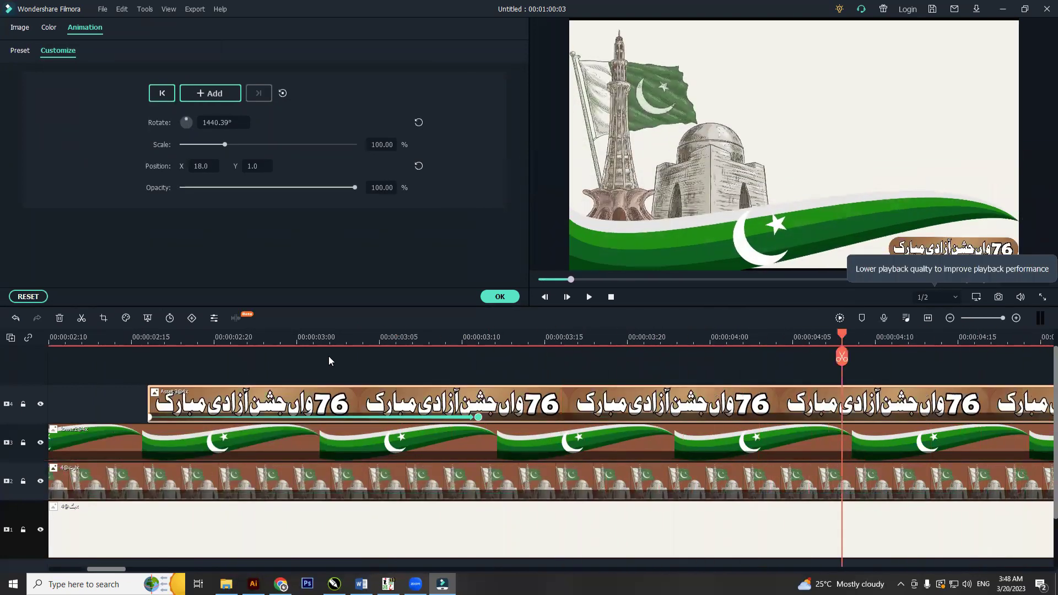
scroll(426, 345, "down", 1)
left_click_drag(425, 345, 5, 337)
left_click_drag(546, 338, 221, 339)
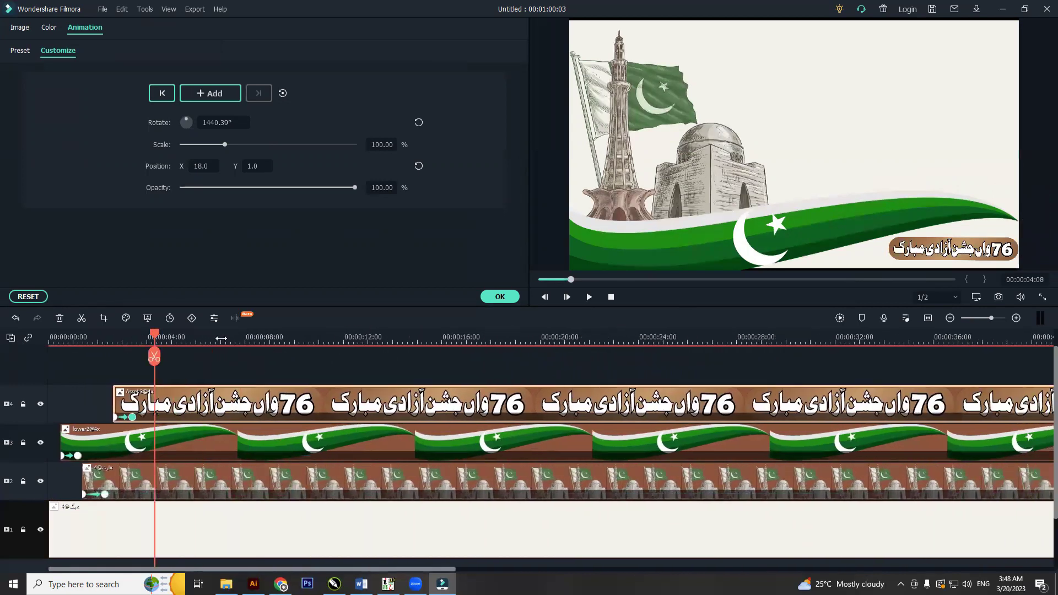
left_click(50, 340)
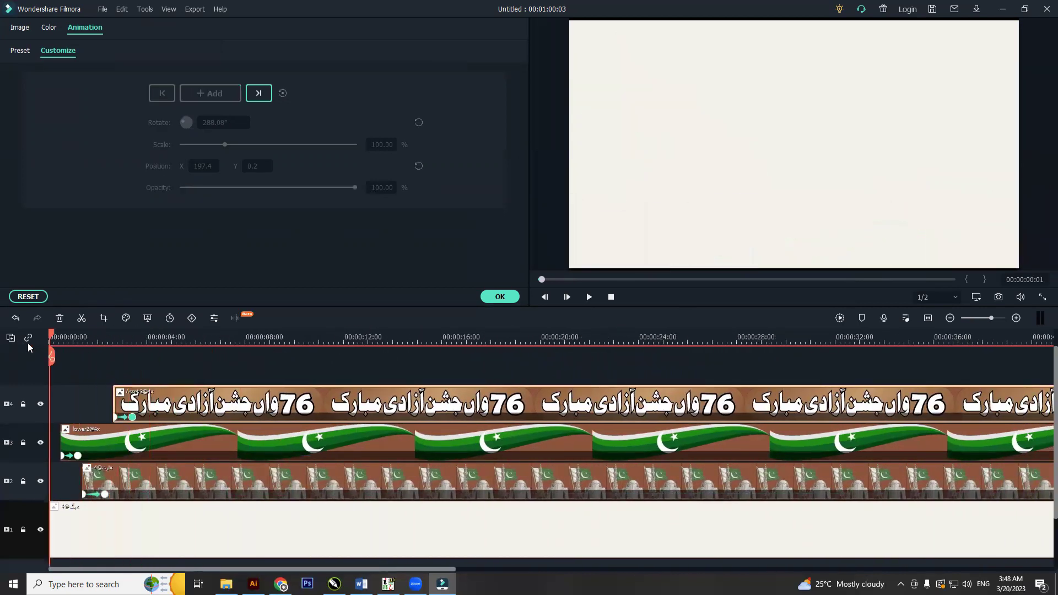
key("space")
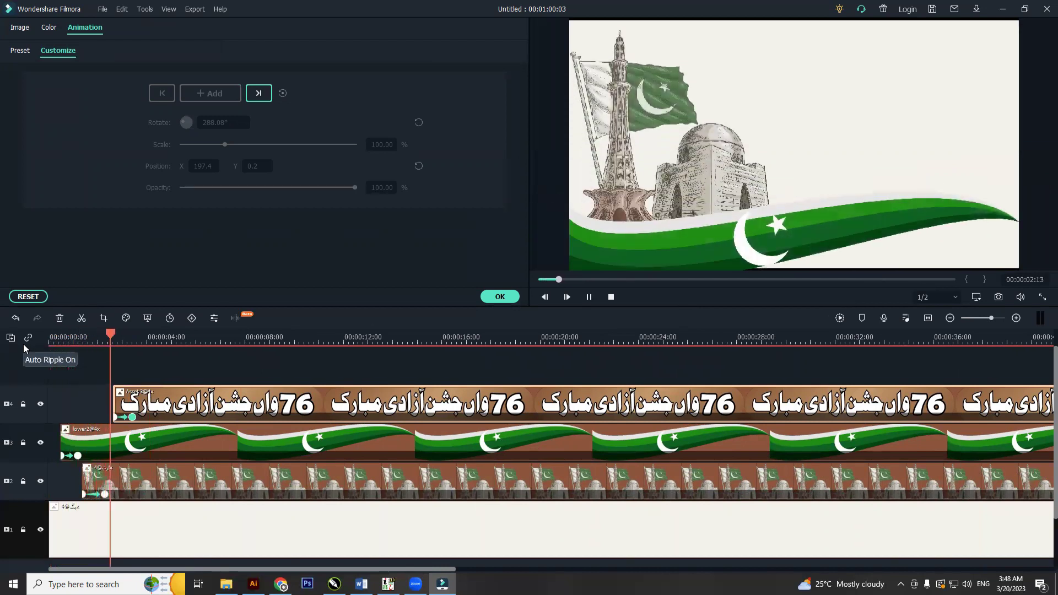
key("space")
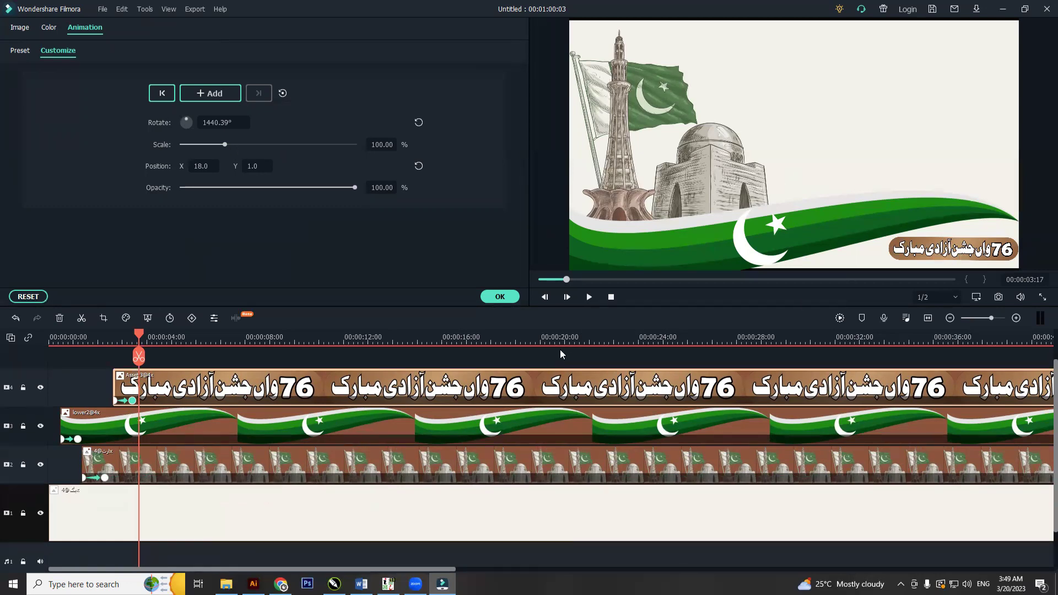
Close the animation settings and place the 123@4x border image on a new track above the greeting text, starting at about four seconds.
scroll(560, 349, "down", 1)
left_click(504, 296)
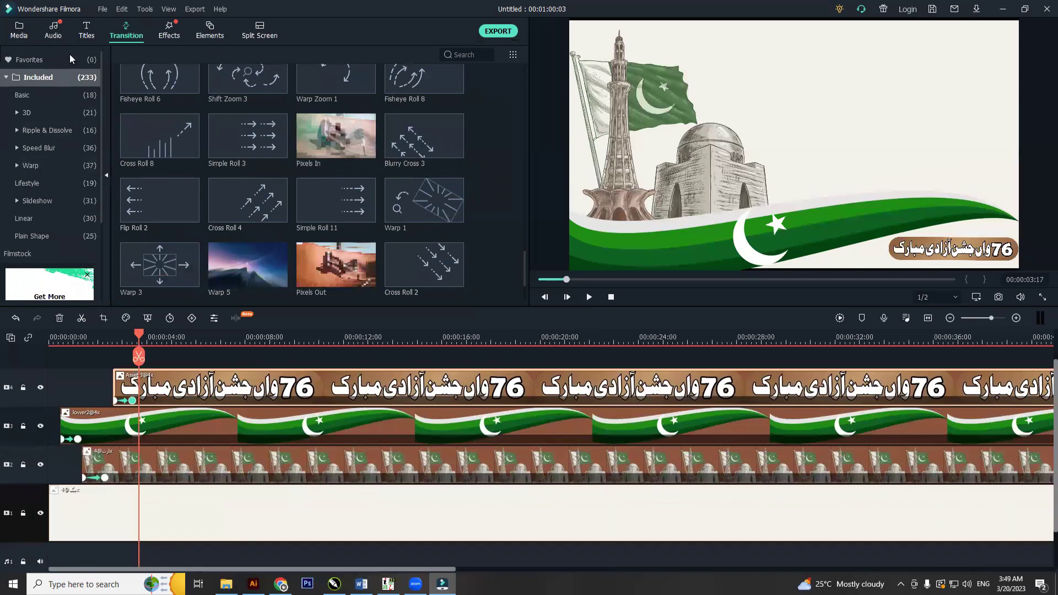
left_click(19, 30)
left_click(168, 117)
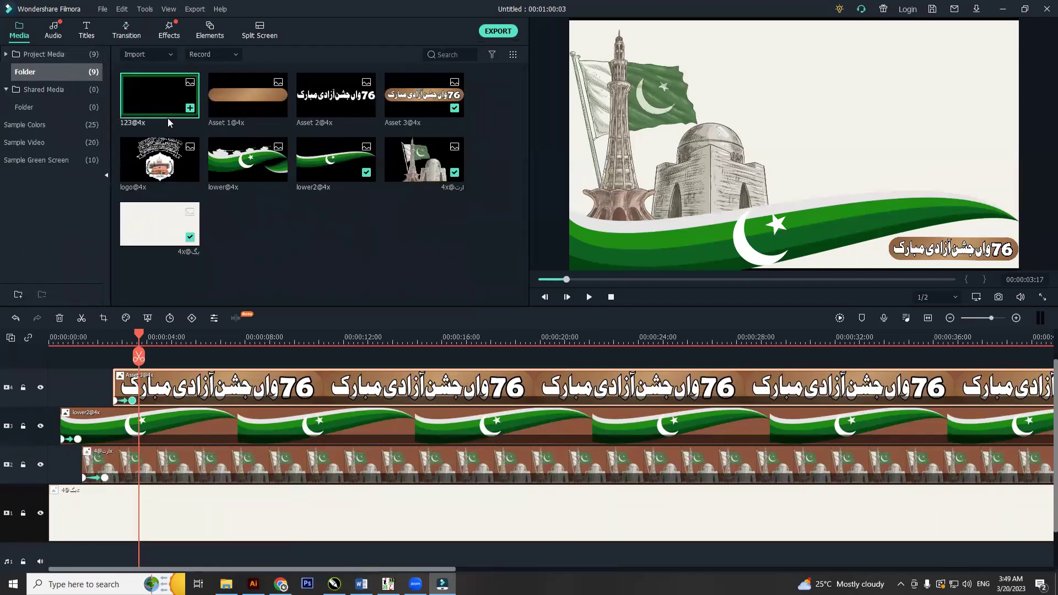
scroll(233, 432, "up", 1)
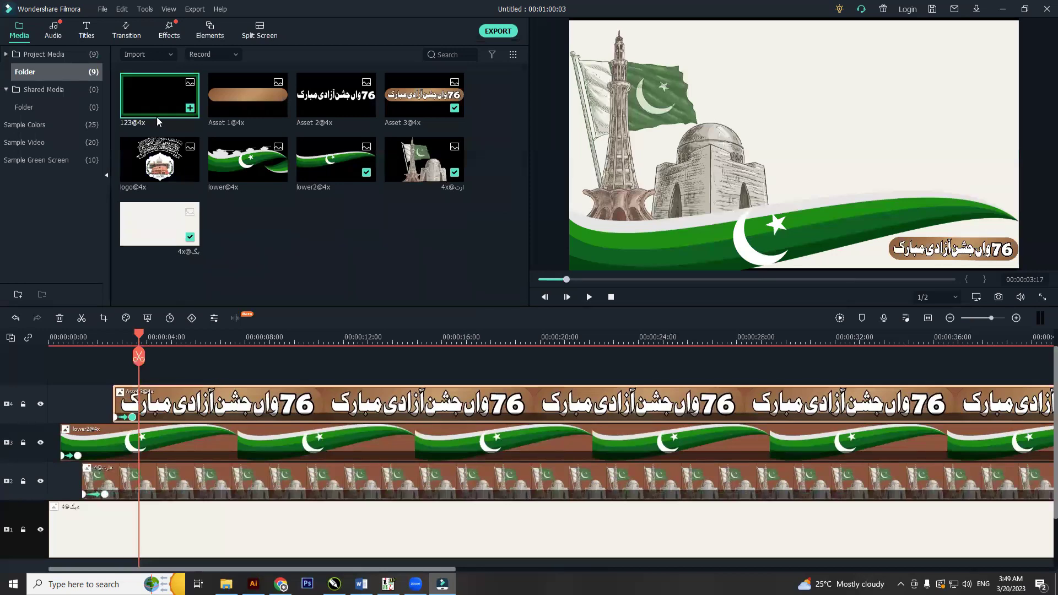
left_click_drag(158, 114, 153, 373)
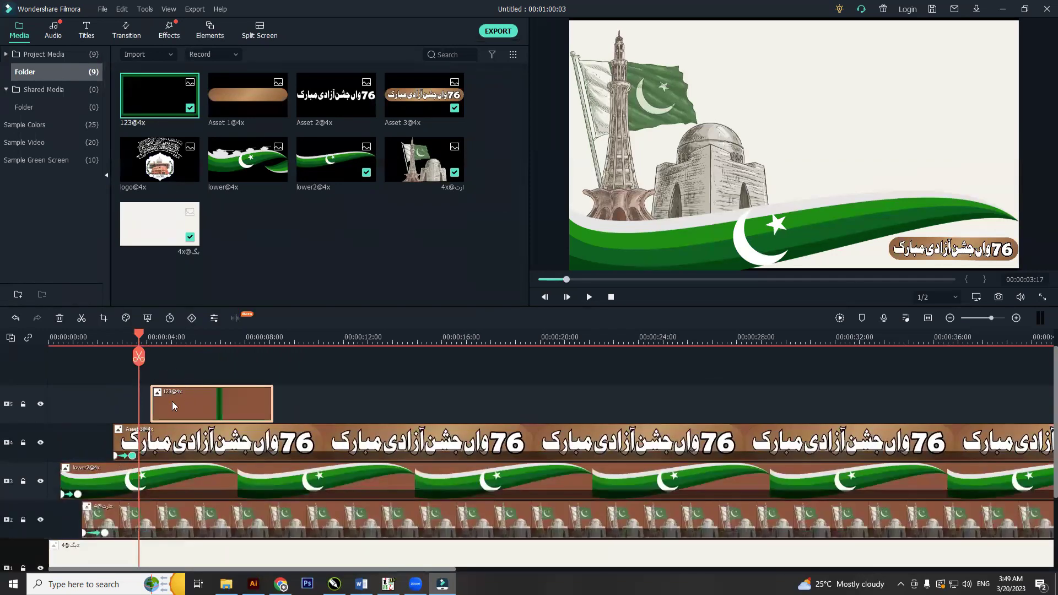
Move the 123@4x border clip to start at 00:00:03:17 and extend it to the end of the other clips.
left_click_drag(199, 409, 192, 408)
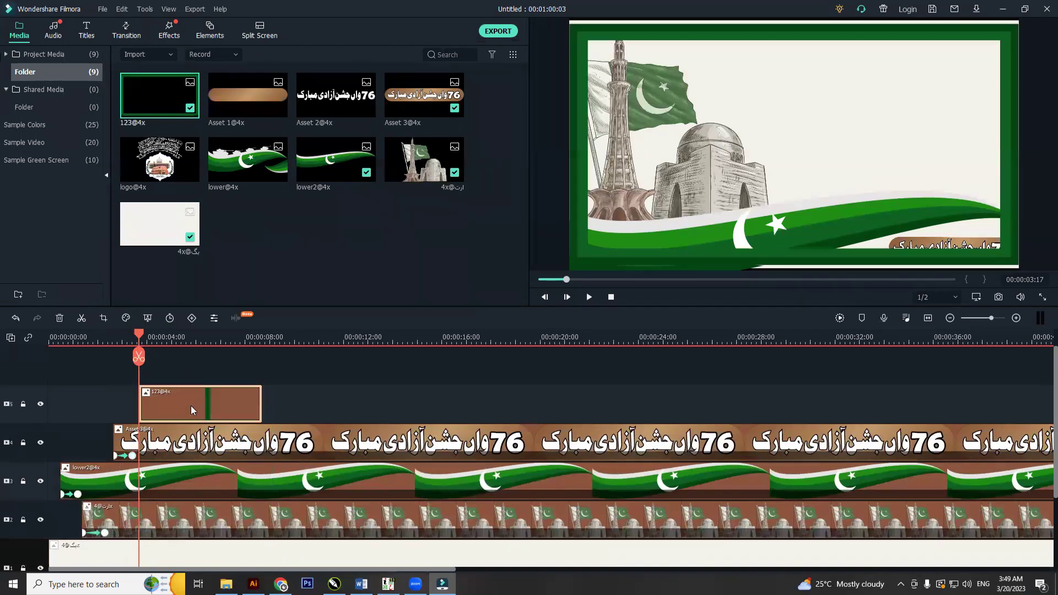
left_click_drag(262, 403, 1045, 404)
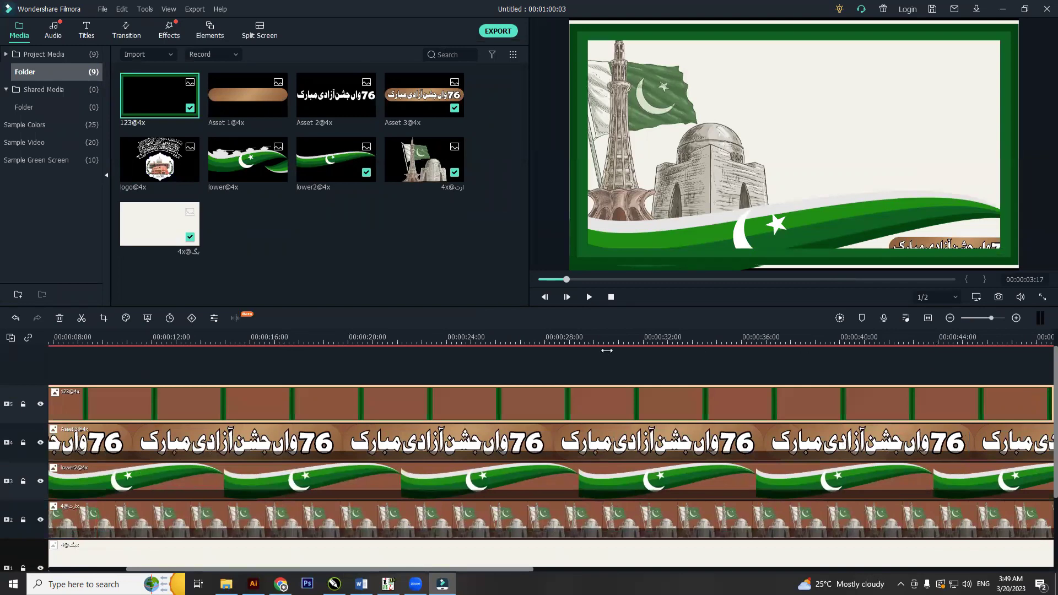
scroll(607, 350, "down", 3)
left_click_drag(362, 402, 446, 400)
scroll(612, 348, "up", 3)
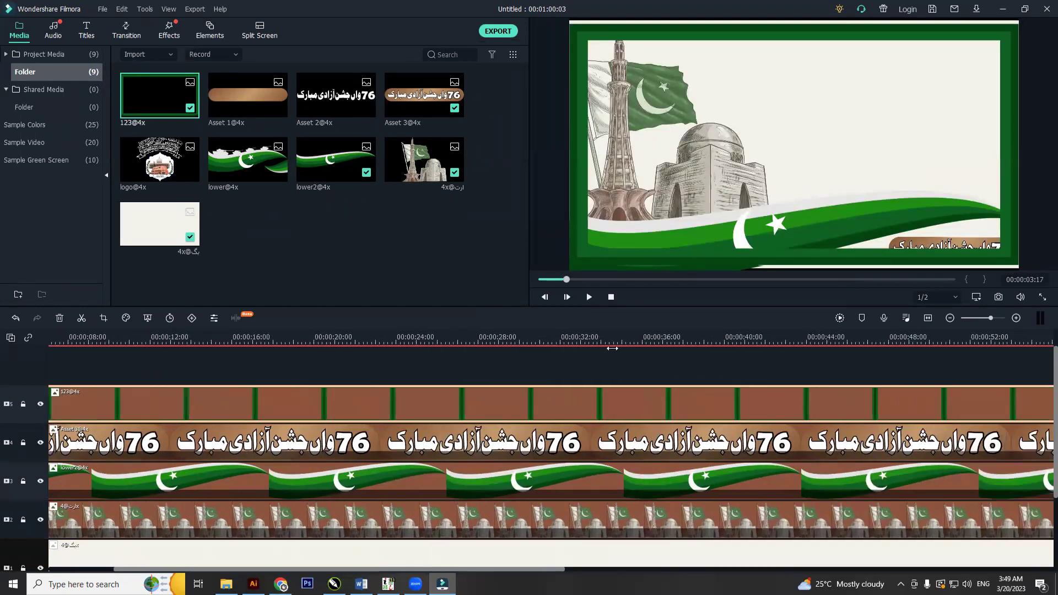
scroll(496, 468, "down", 2)
scroll(496, 469, "up", 2)
scroll(378, 551, "down", 1)
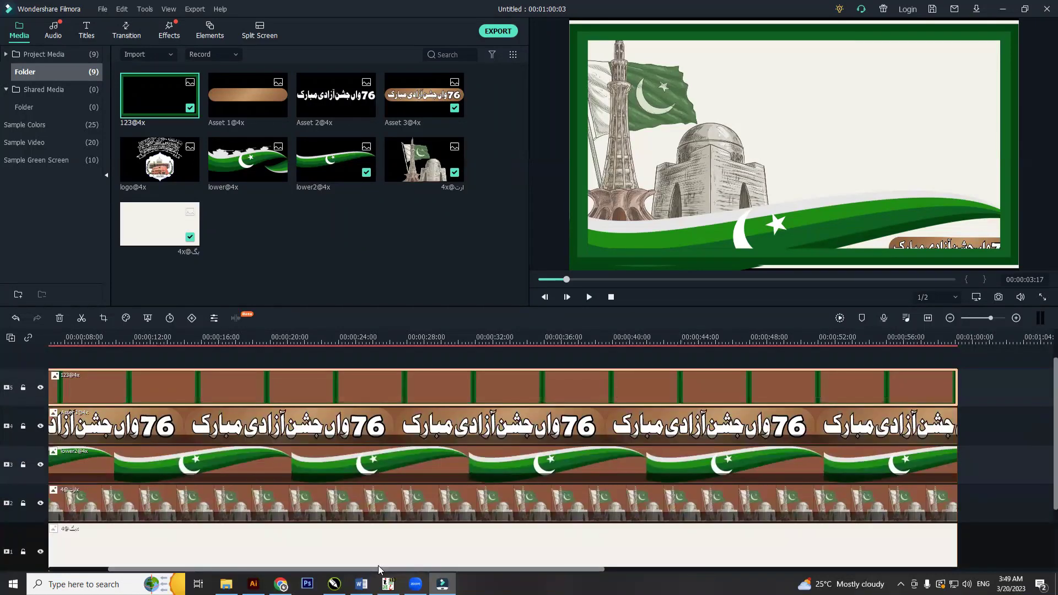
left_click_drag(378, 571, 320, 570)
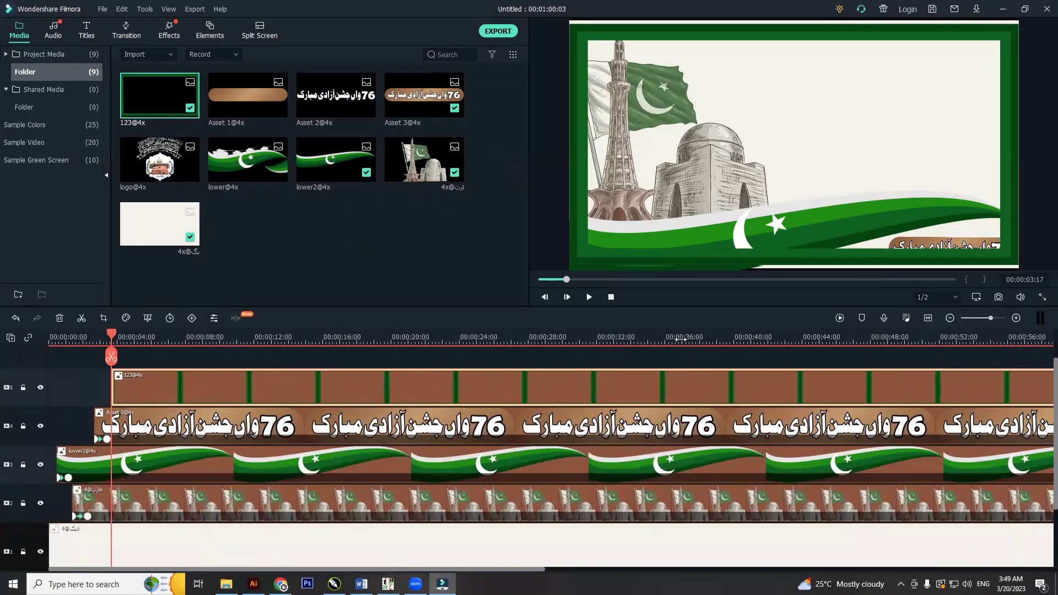
scroll(681, 340, "down", 1)
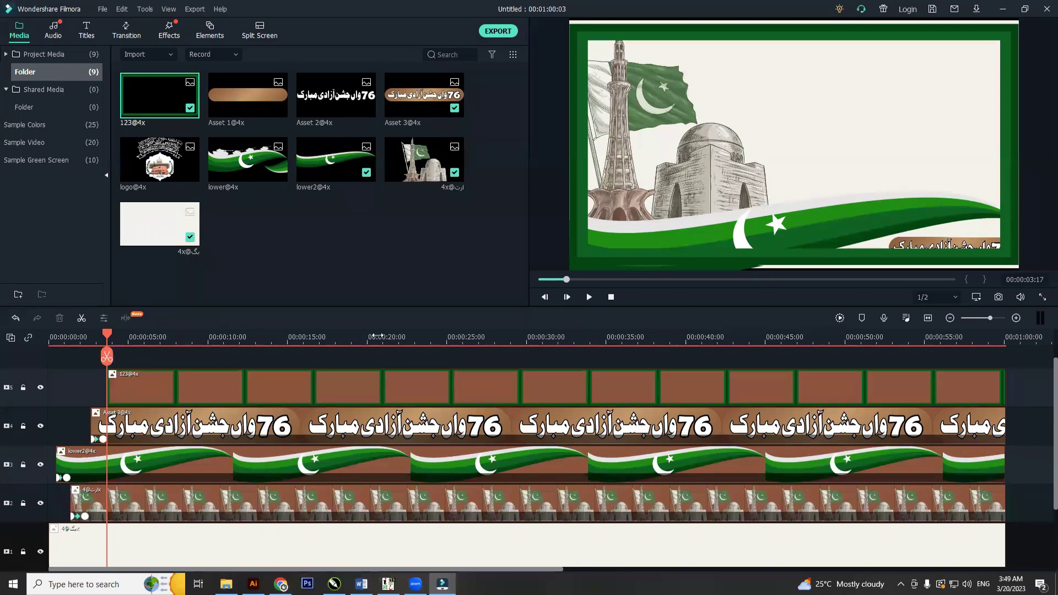
Shrink the border image in the preview and place it in the empty area beside the monuments, above the ribbon.
left_click(585, 265)
left_click_drag(570, 261, 762, 157)
left_click_drag(835, 148, 828, 169)
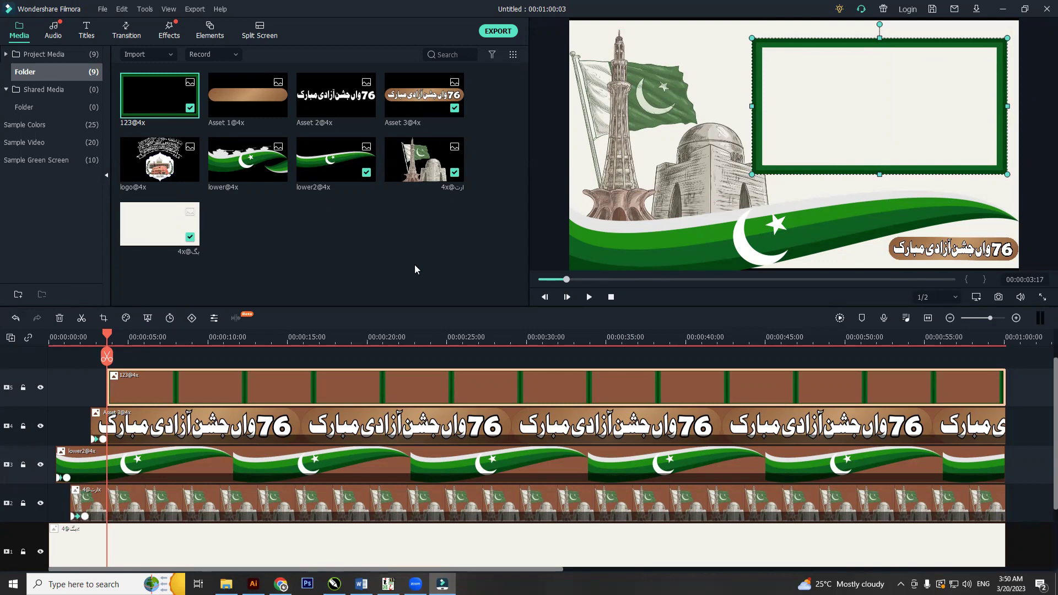
Add a custom animation to the border, scaling it to 6.37% at 00:00:03:17 and 94.27% at 00:00:04:19.
right_click(800, 171)
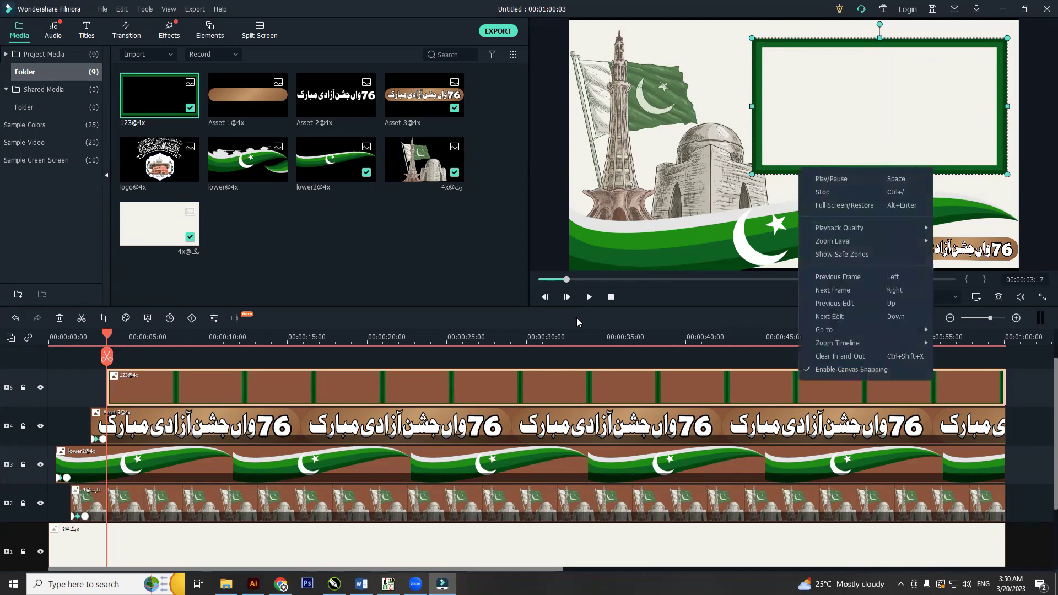
left_click(576, 316)
right_click(438, 383)
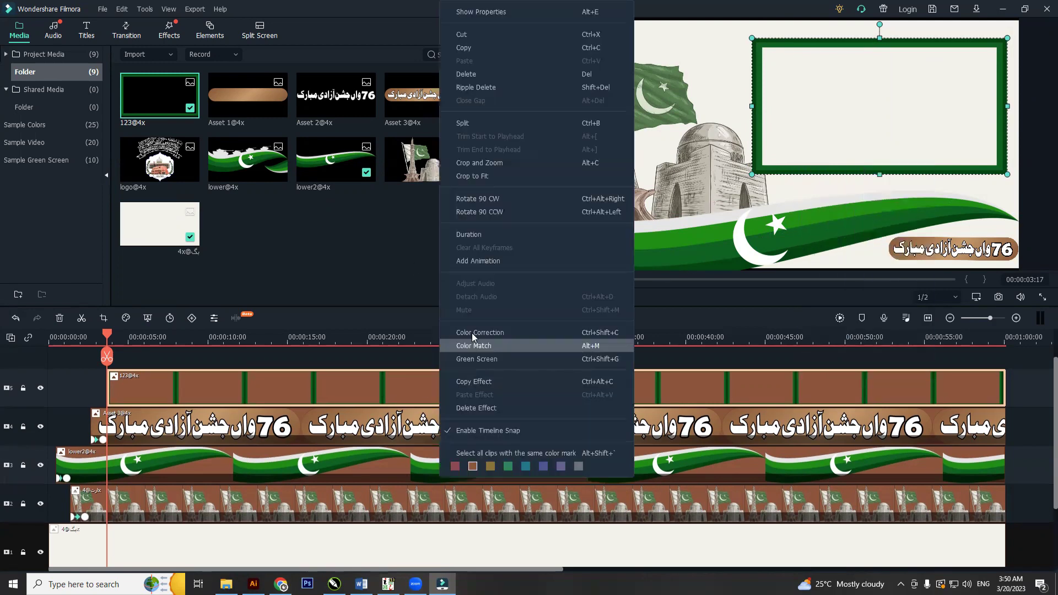
left_click(476, 260)
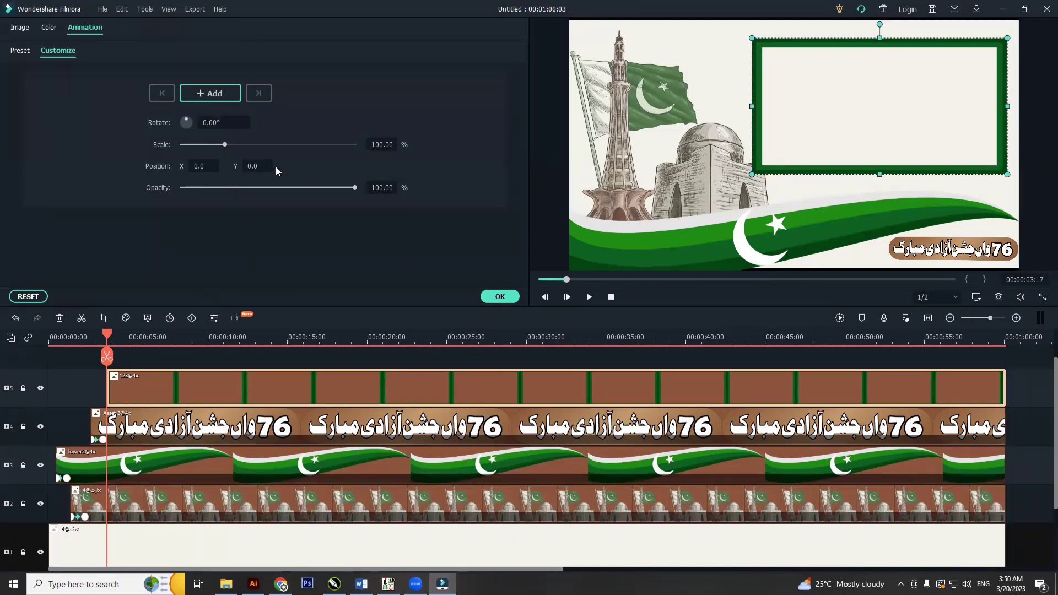
left_click_drag(224, 145, 184, 145)
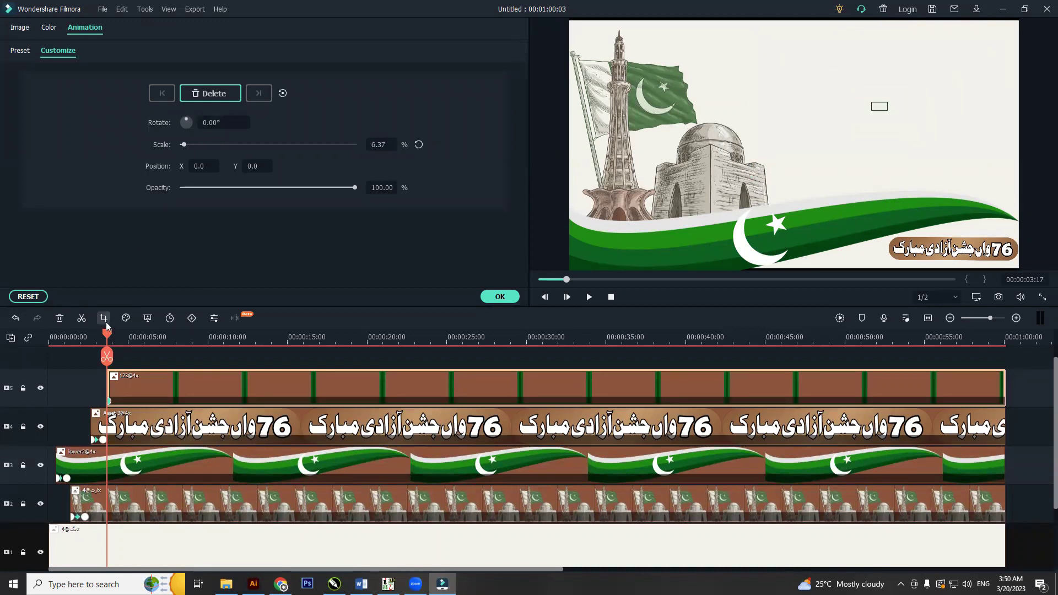
left_click_drag(108, 338, 125, 337)
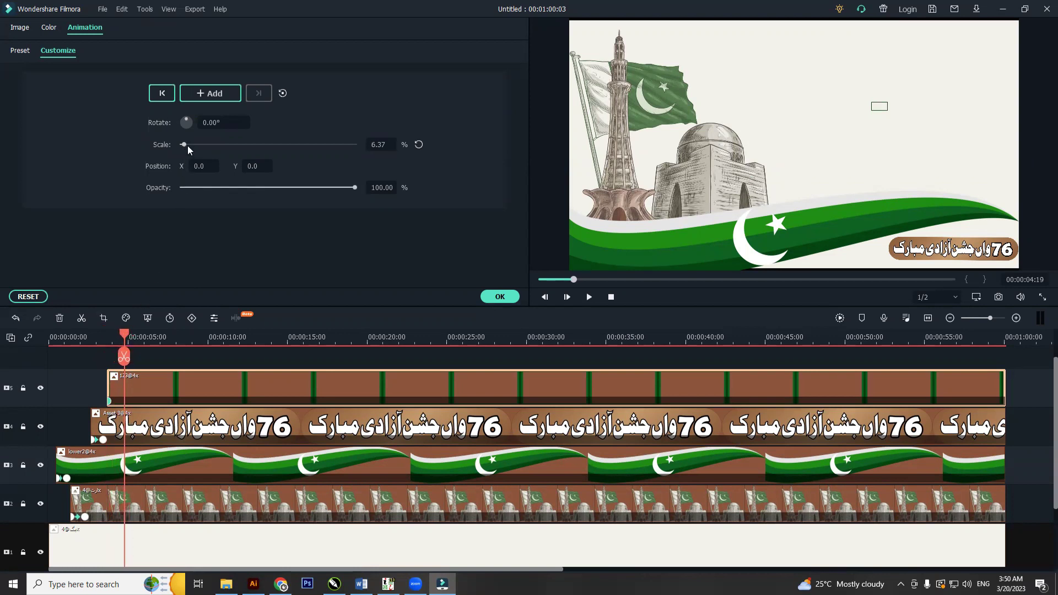
left_click_drag(190, 143, 225, 150)
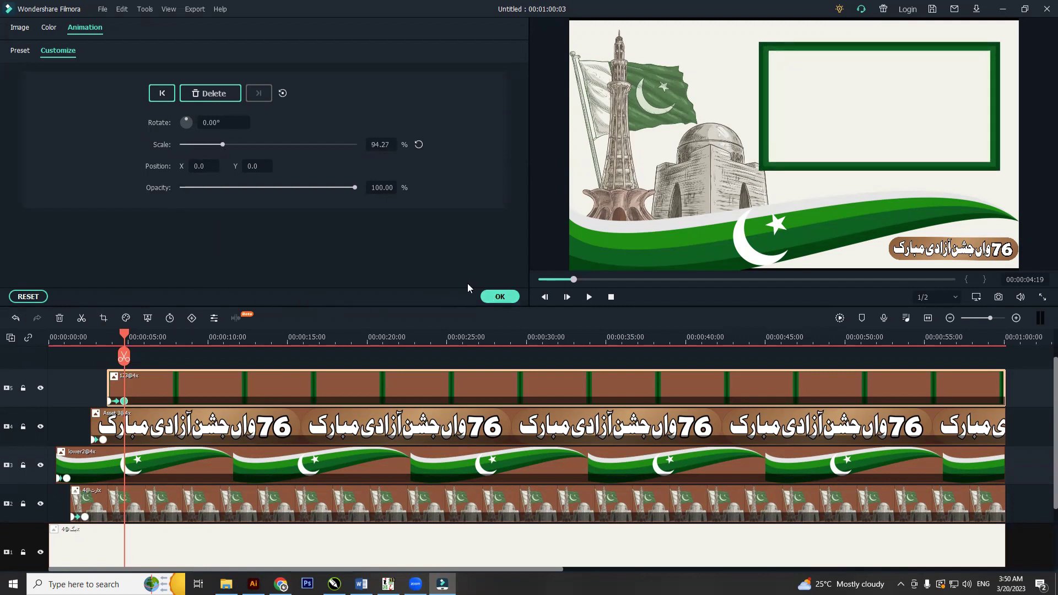
Lower the border's opacity at its first keyframe and preview the entrance from near the timeline start.
left_click(109, 403)
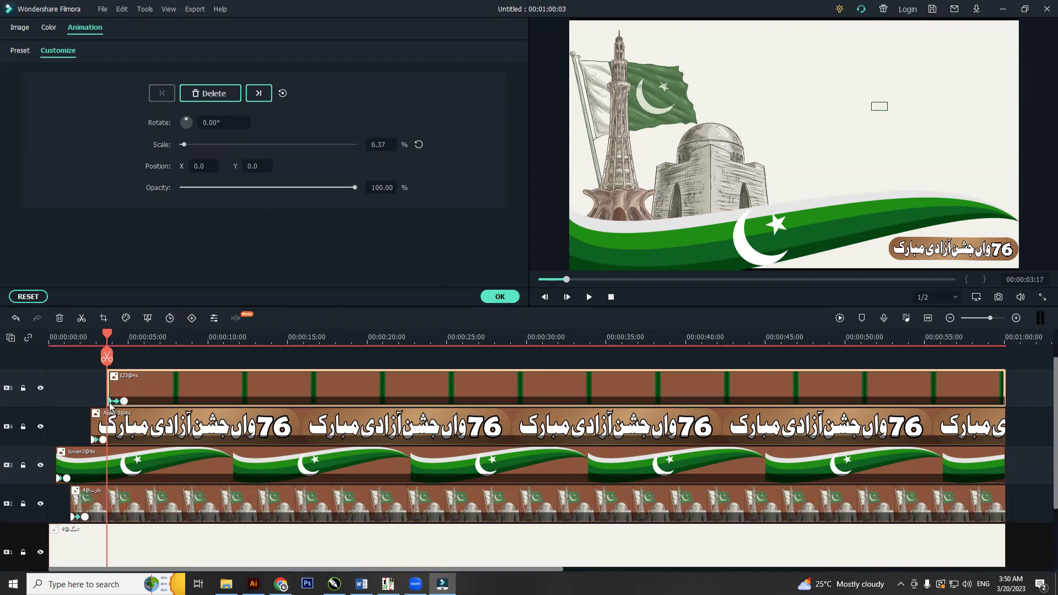
left_click(222, 189)
left_click_drag(222, 188, 239, 189)
left_click(125, 402)
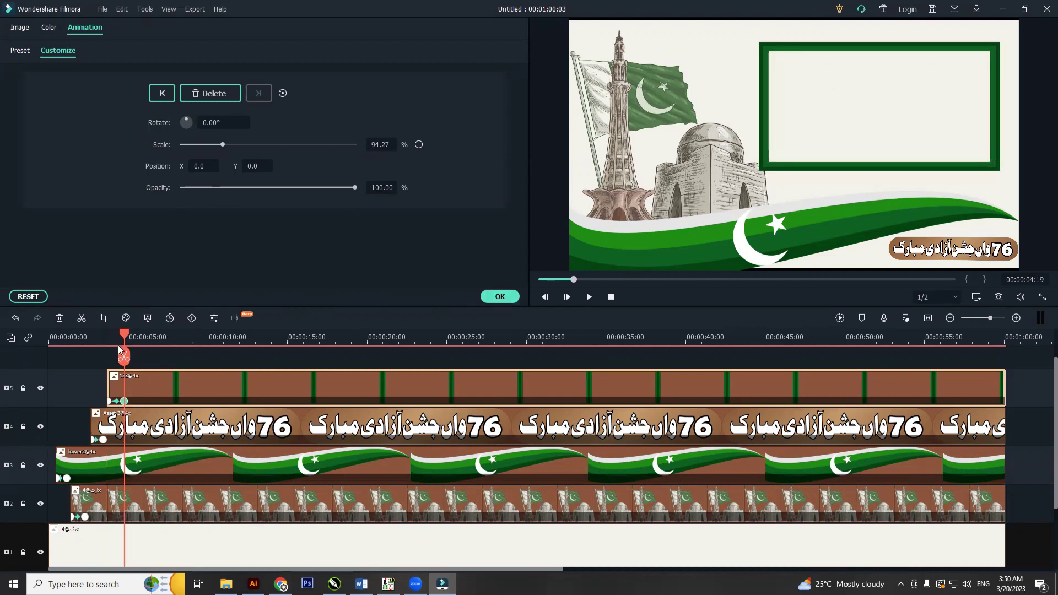
left_click_drag(124, 330, 77, 337)
key("space")
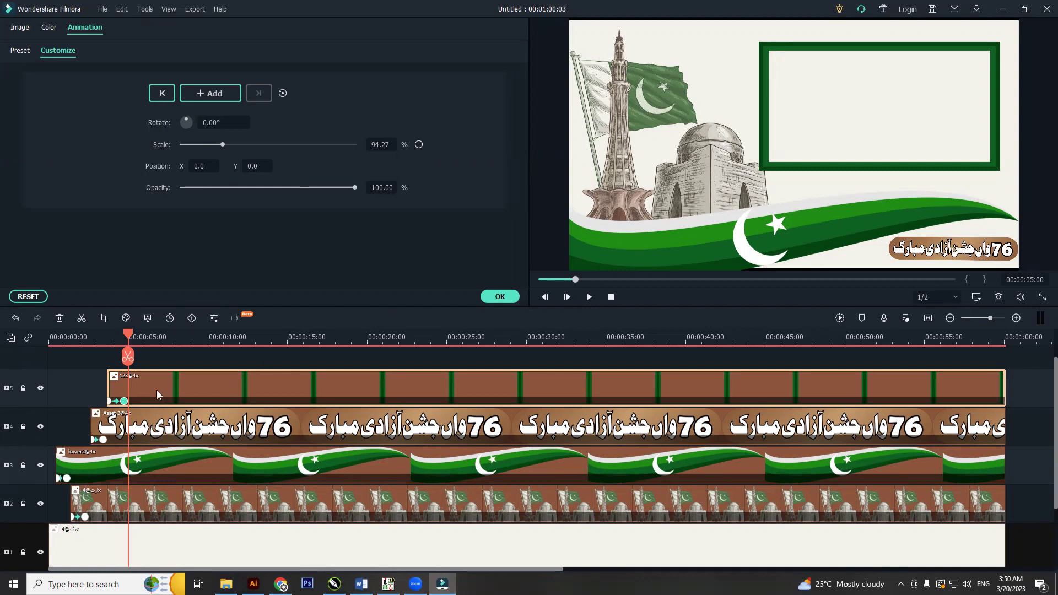
Set the border's scale to 109.55% at the 00:00:04:19 keyframe and to 95.54% at 00:00:05:13.
left_click(124, 401)
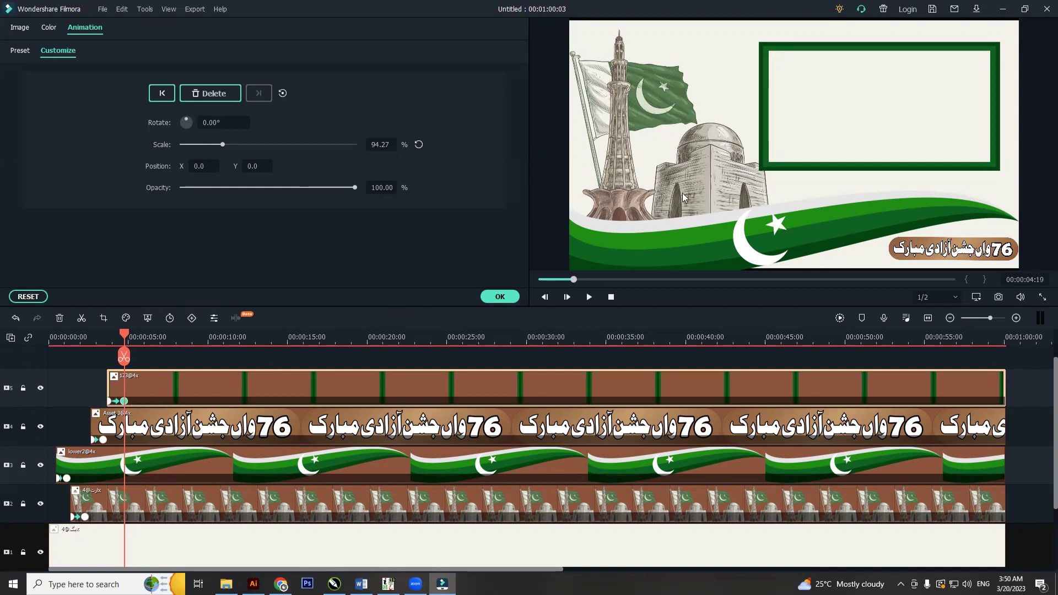
left_click(771, 159)
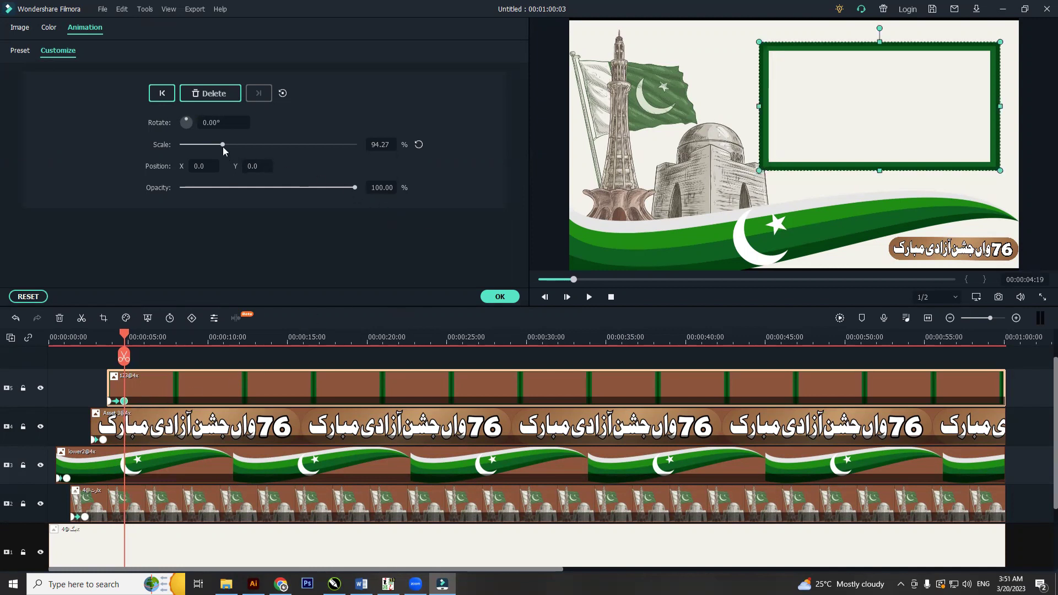
left_click_drag(224, 146, 229, 146)
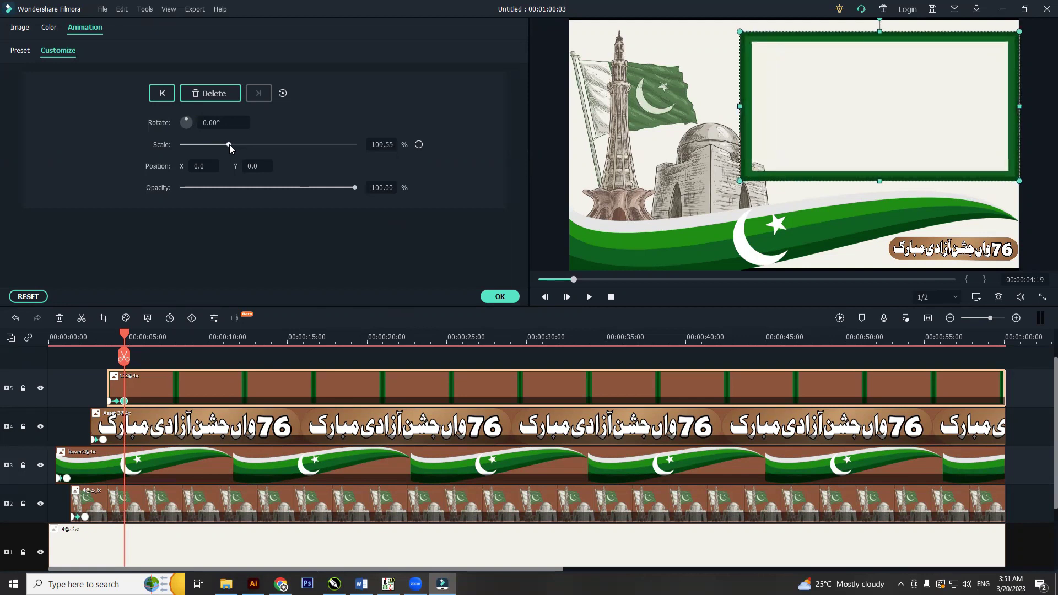
left_click_drag(124, 336, 139, 334)
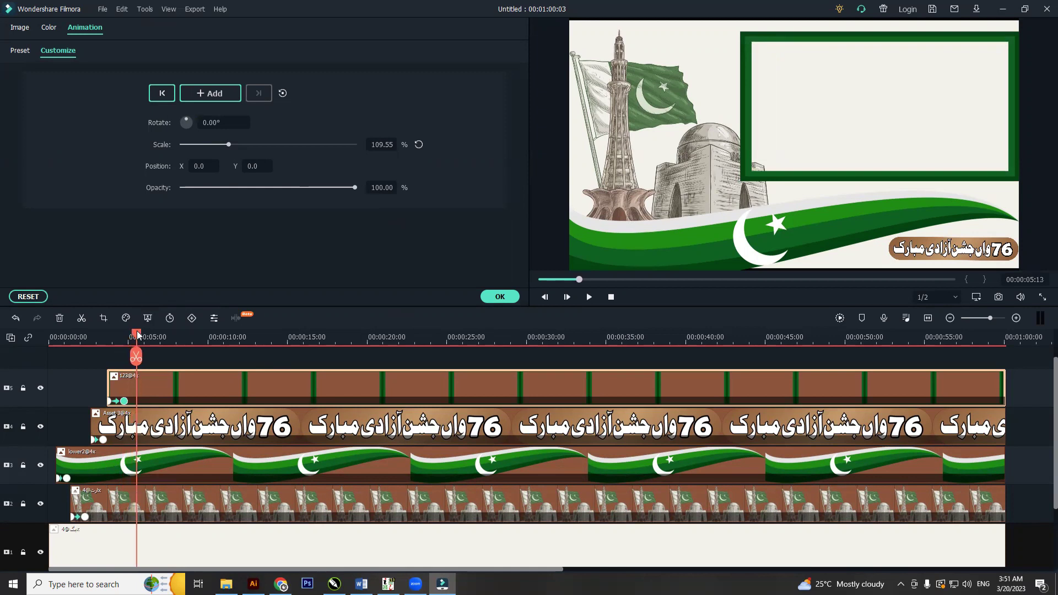
left_click_drag(227, 147, 223, 149)
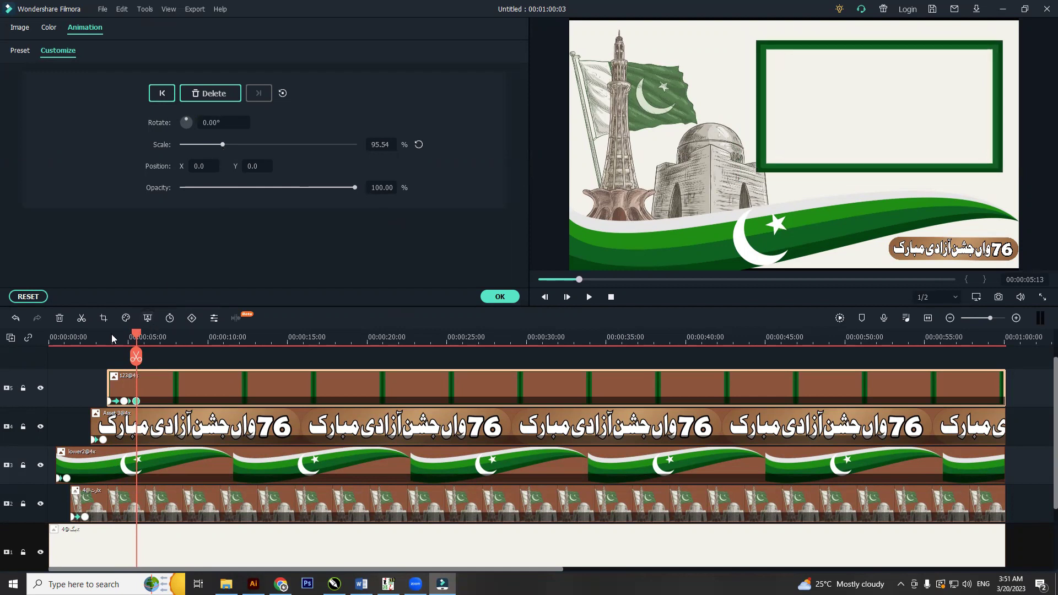
Preview the border's overshooting entrance from near the beginning of the timeline.
left_click_drag(112, 335, 59, 337)
key("space")
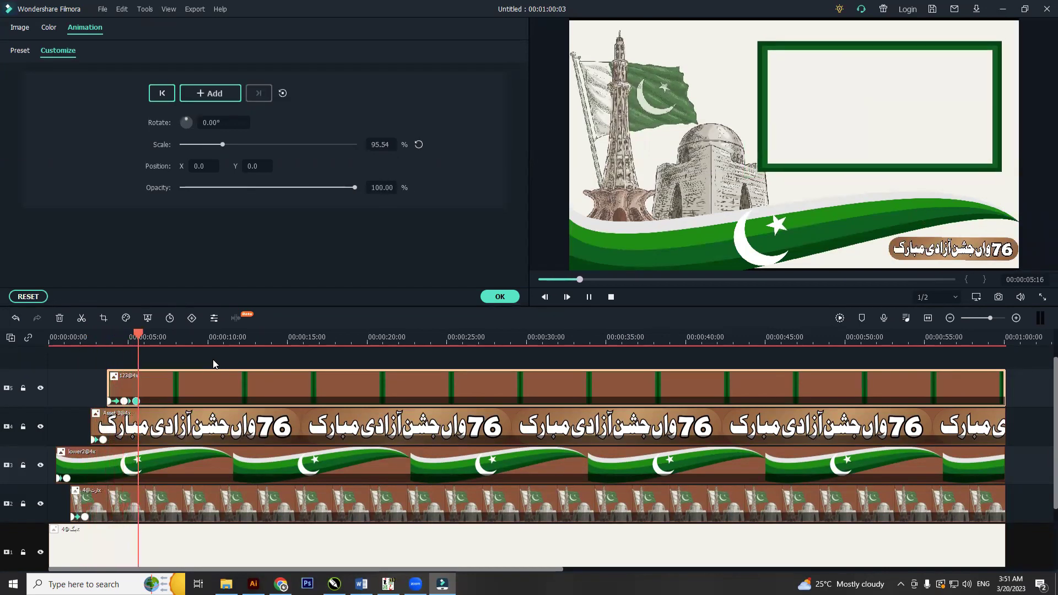
key("space")
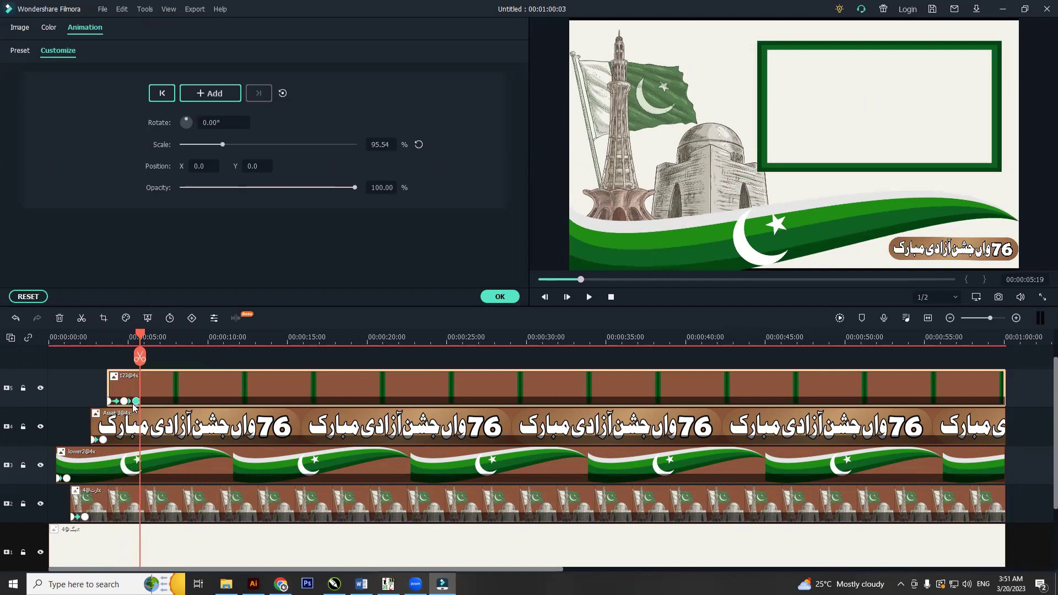
Move the border's last keyframe earlier to about 00:00:05:00 so it settles sooner after the middle keyframe.
scroll(131, 412, "up", 1)
scroll(98, 339, "up", 5)
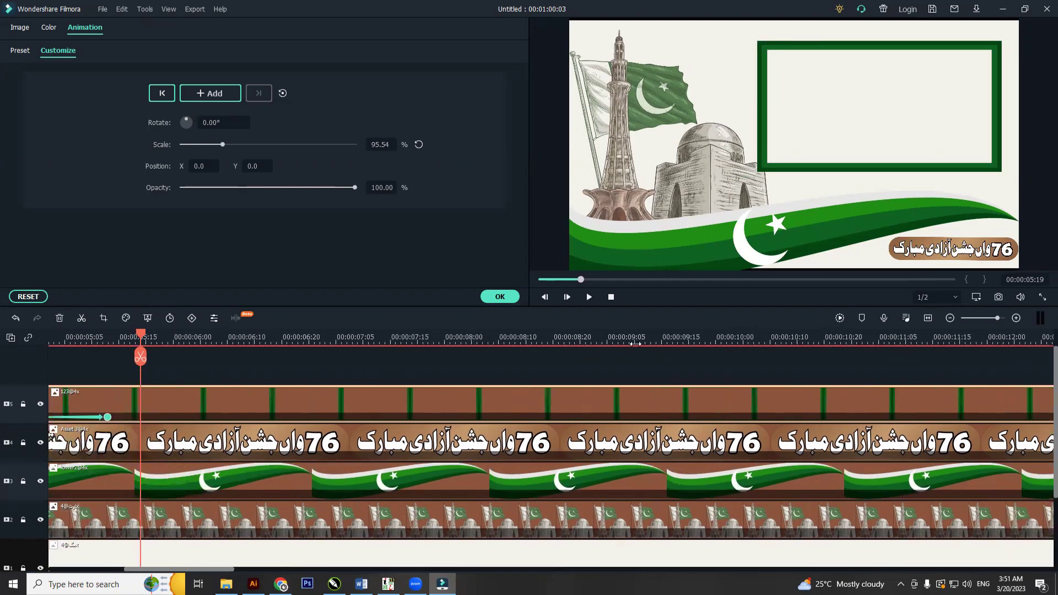
left_click_drag(170, 570, 125, 557)
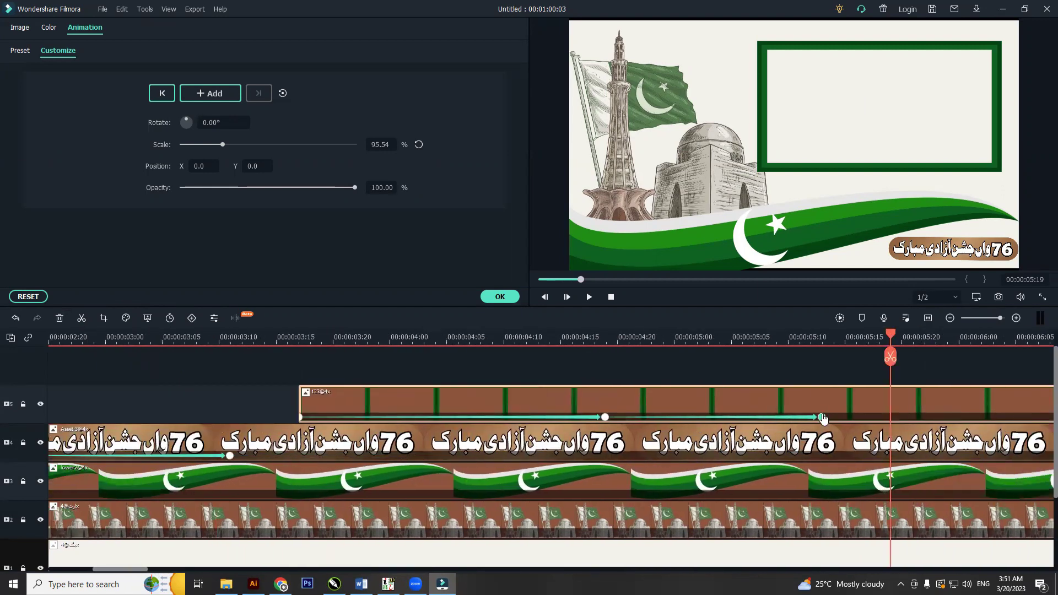
left_click(822, 419)
left_click_drag(822, 418, 677, 417)
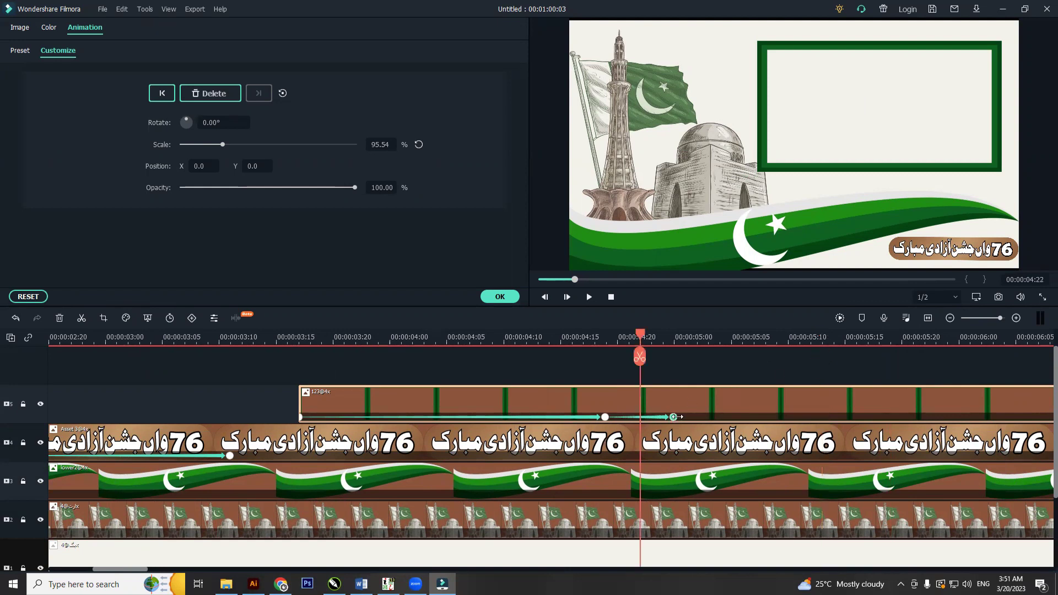
Scrub through and replay the border's retimed entrance from about four seconds.
left_click(558, 342)
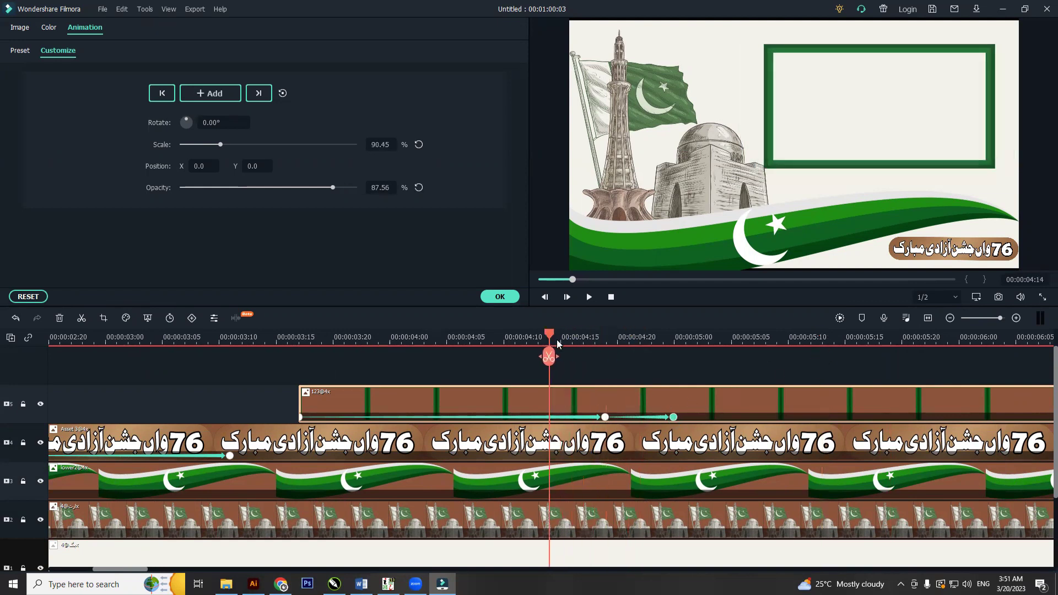
left_click(766, 336)
left_click_drag(729, 341, 400, 366)
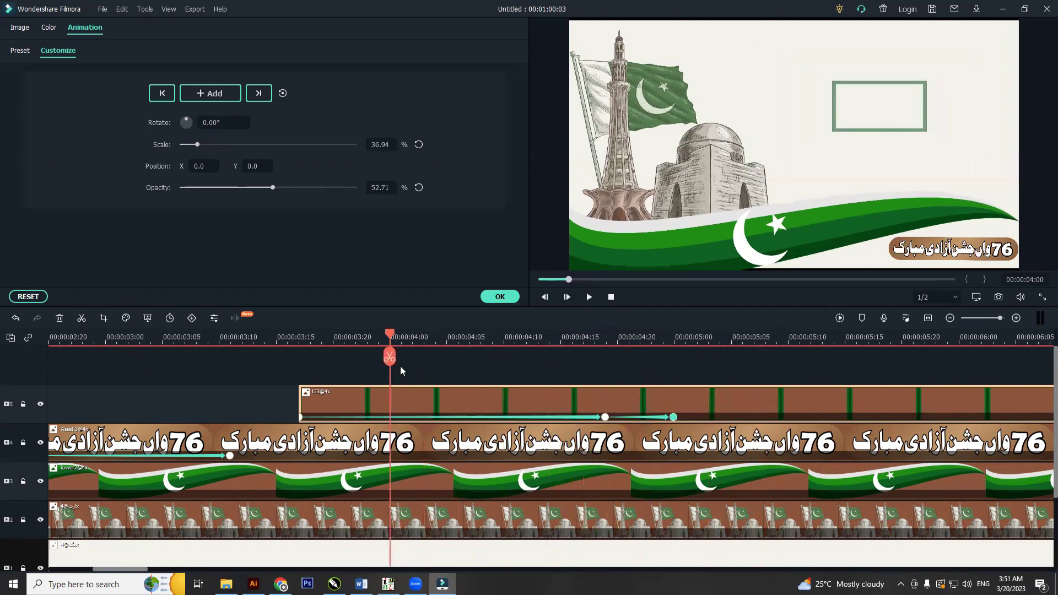
key("space")
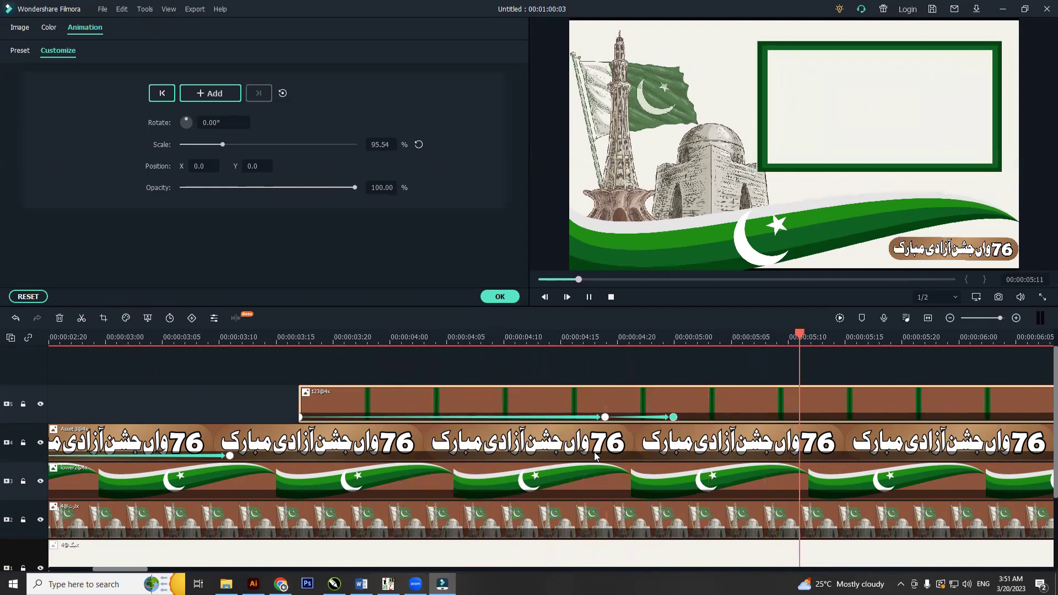
left_click_drag(821, 357, 469, 356)
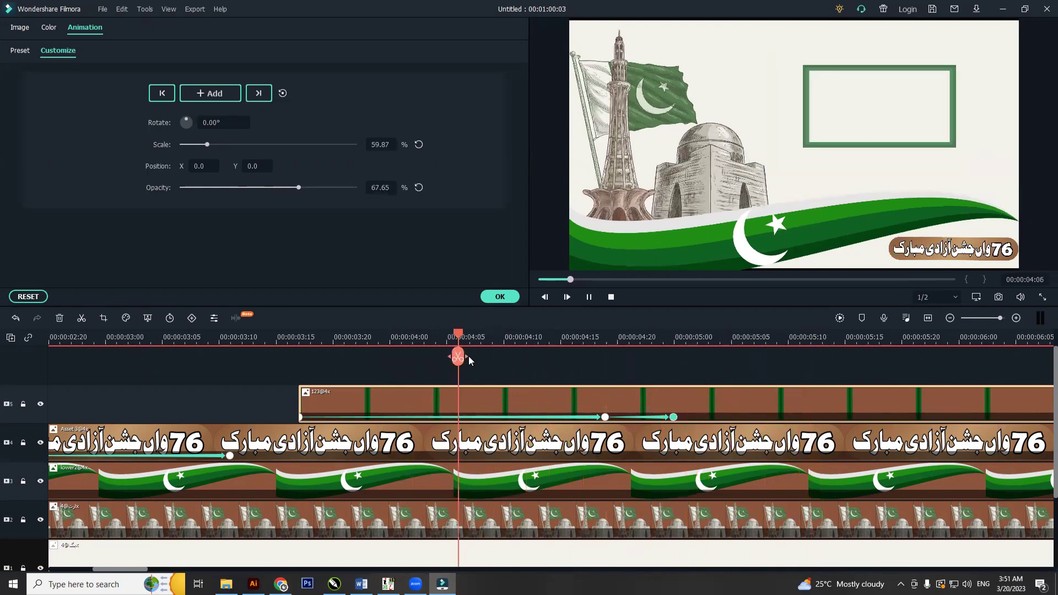
key("space")
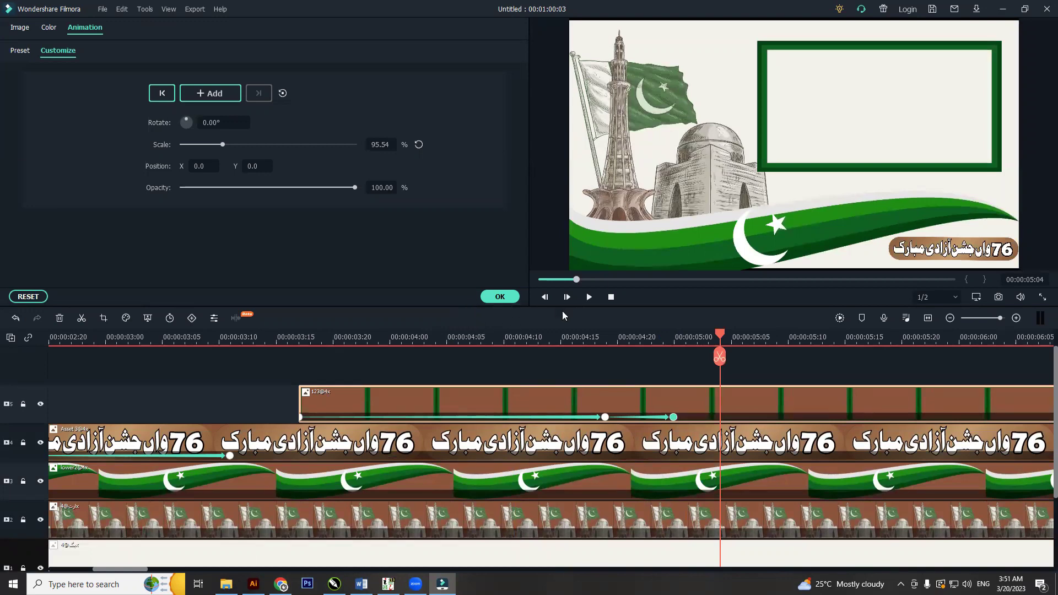
key("space")
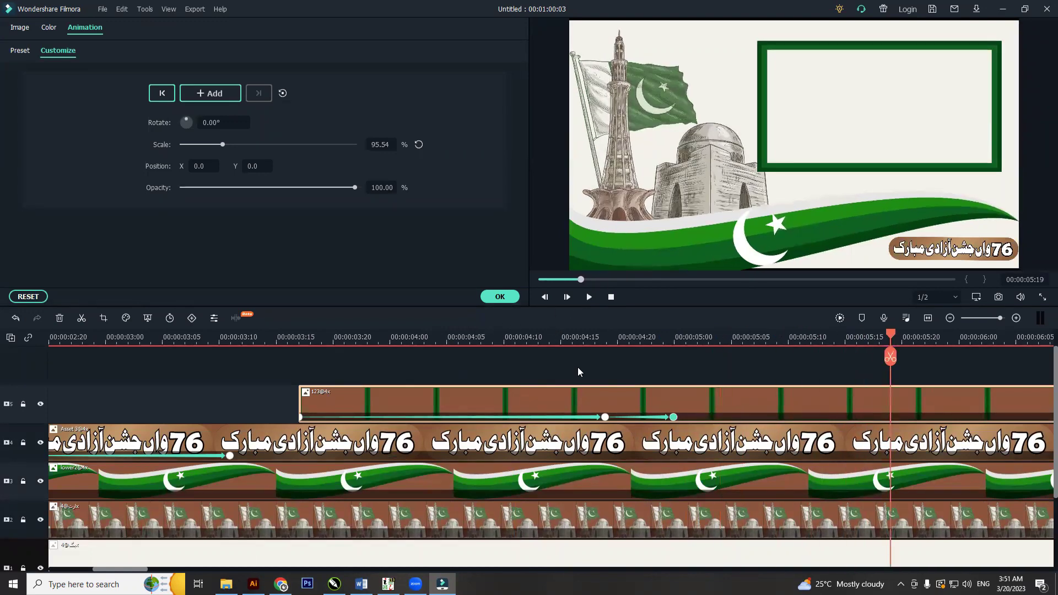
Show the preset animations available for the border clip.
scroll(616, 388, "down", 1)
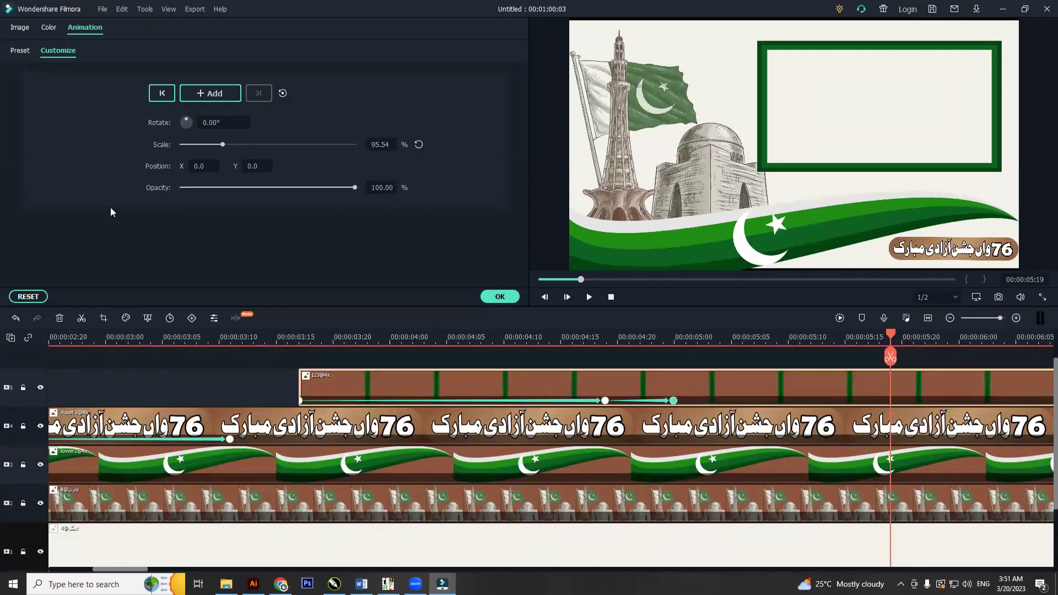
left_click(21, 52)
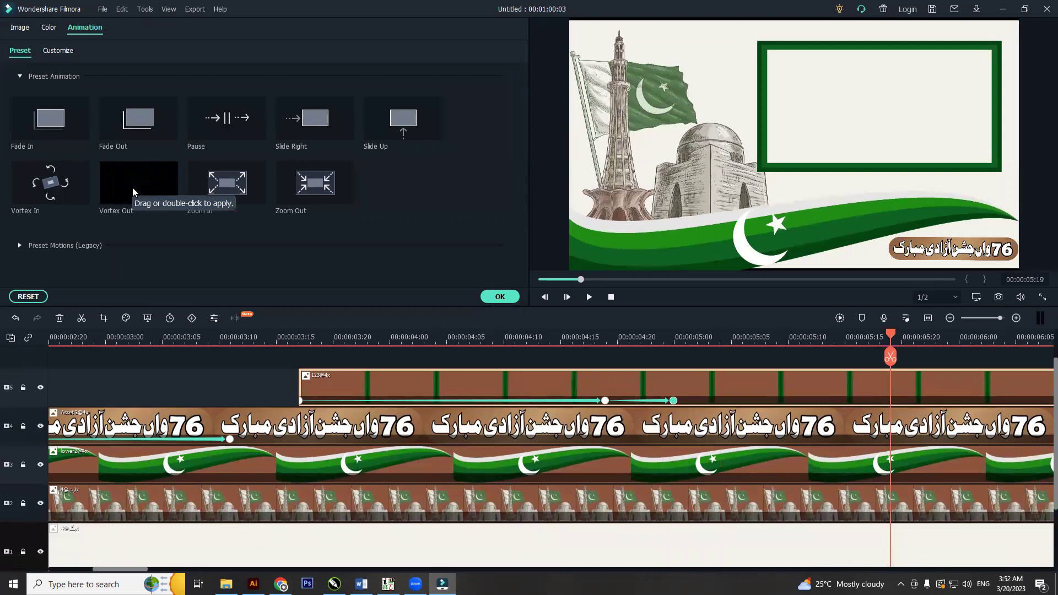
scroll(343, 390, "down", 3)
scroll(334, 391, "up", 3)
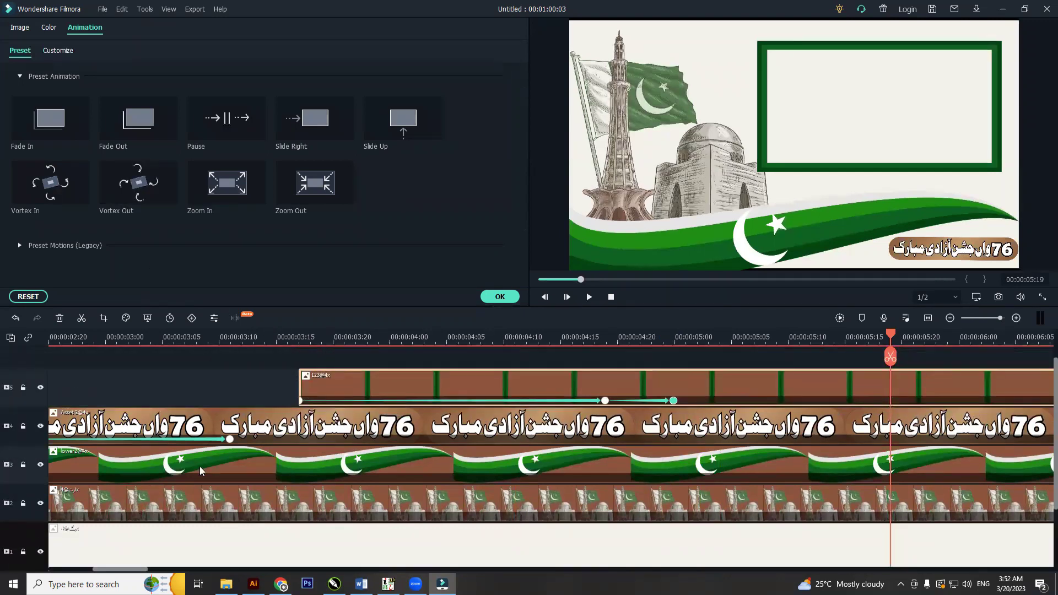
Review the staggered starts and lengths of all clips across the one-minute timeline and close the border's animation settings.
left_click_drag(122, 571, 57, 568)
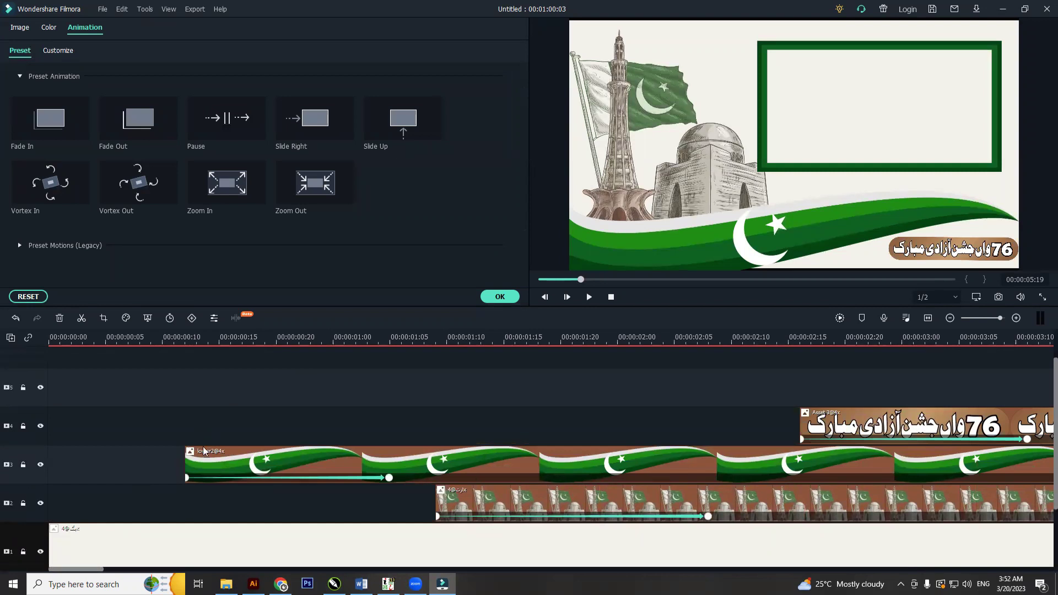
scroll(122, 370, "down", 2)
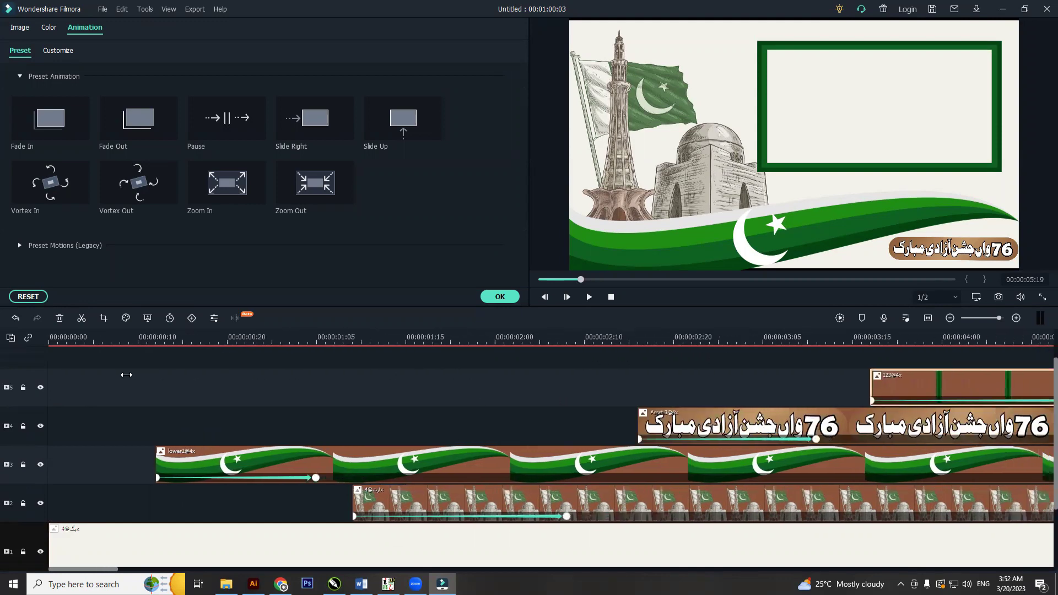
scroll(605, 356, "down", 2)
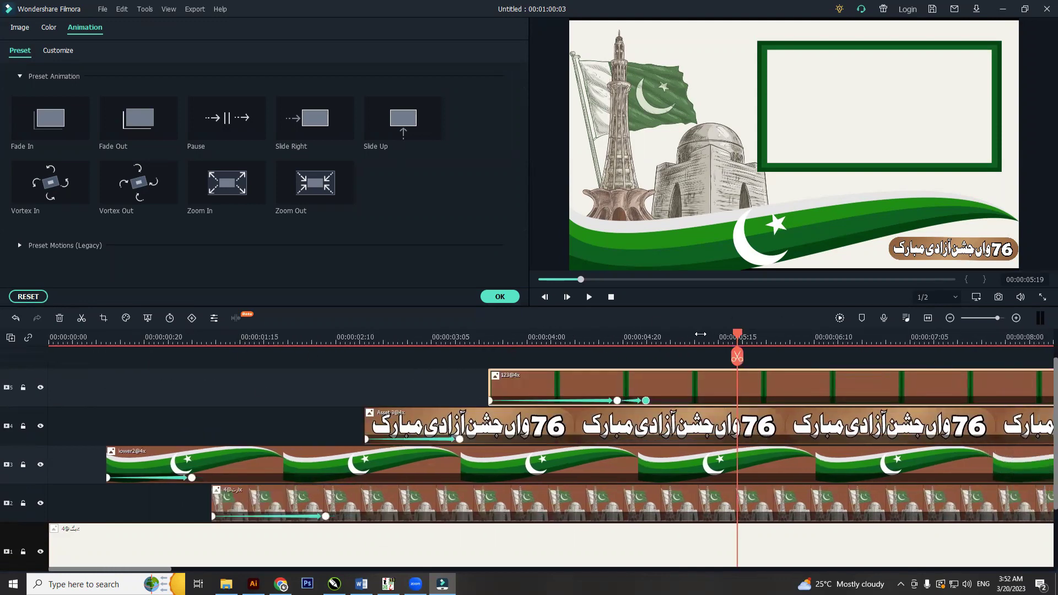
scroll(639, 328, "down", 3)
scroll(584, 339, "down", 3)
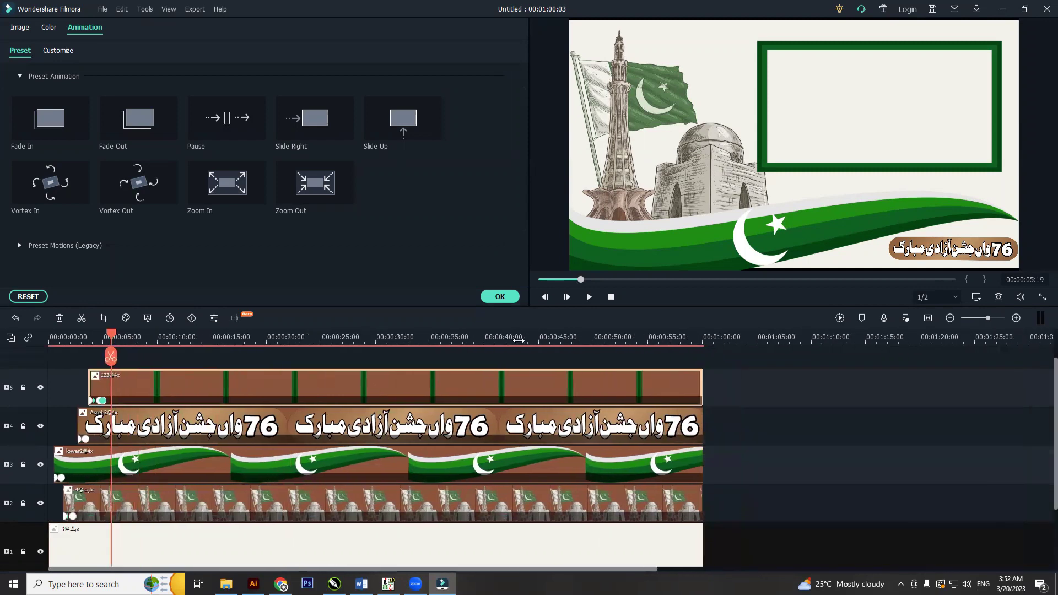
scroll(603, 345, "up", 3)
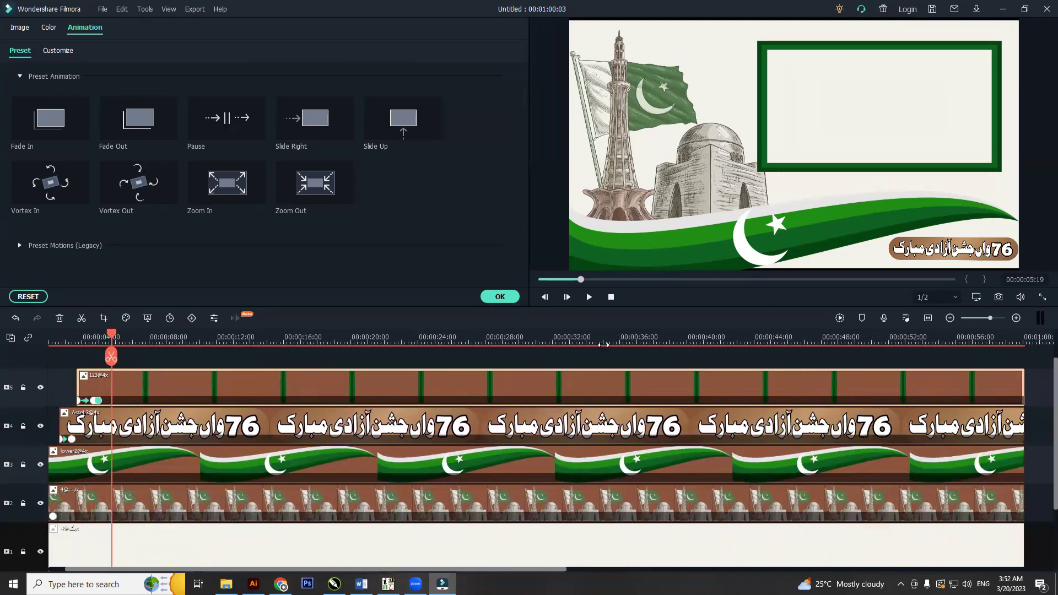
left_click(497, 301)
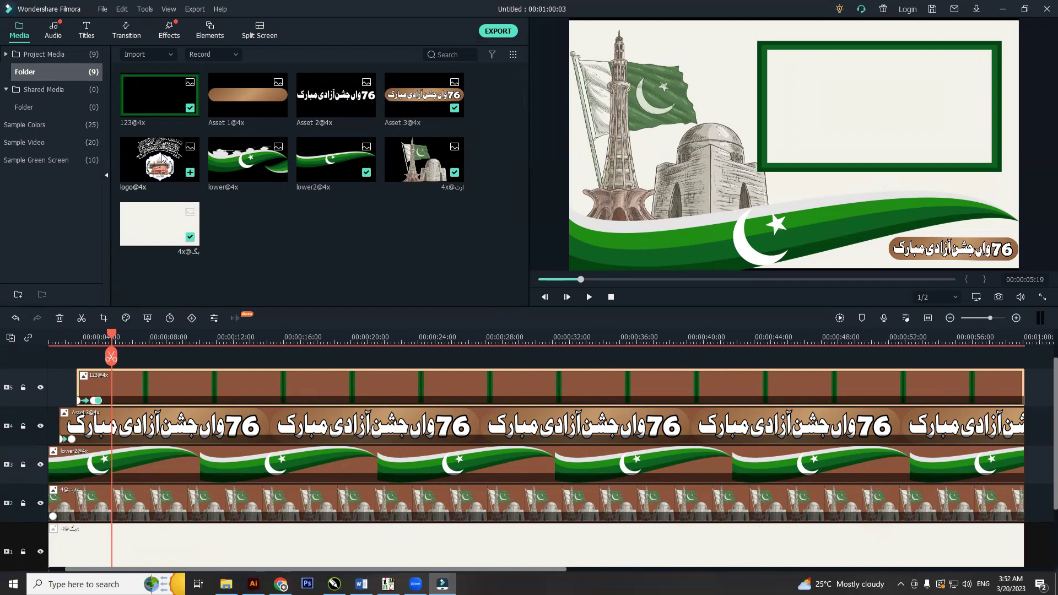
left_click_drag(160, 163, 128, 365)
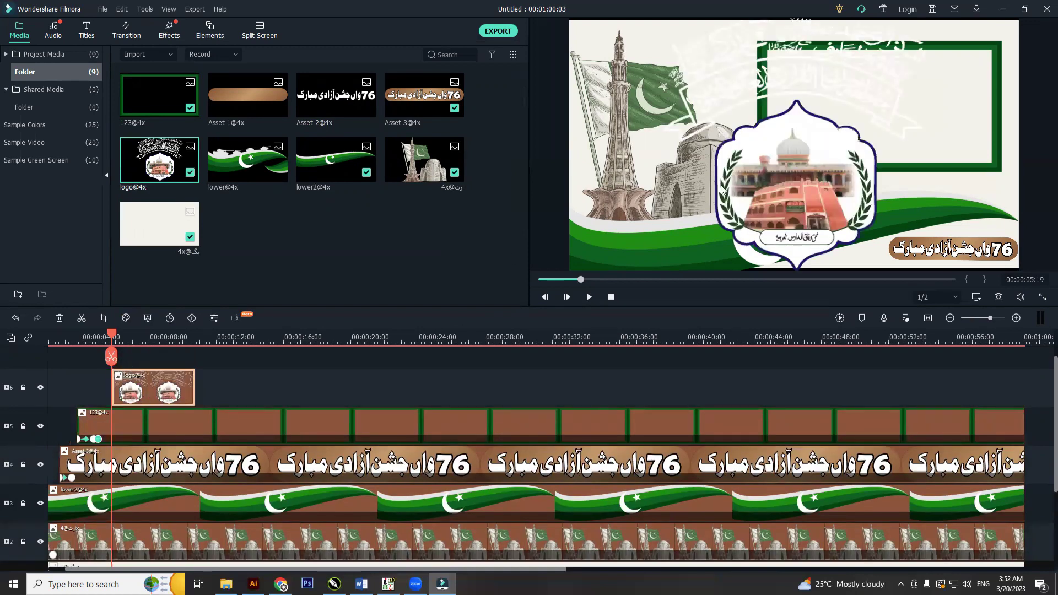
left_click(780, 182)
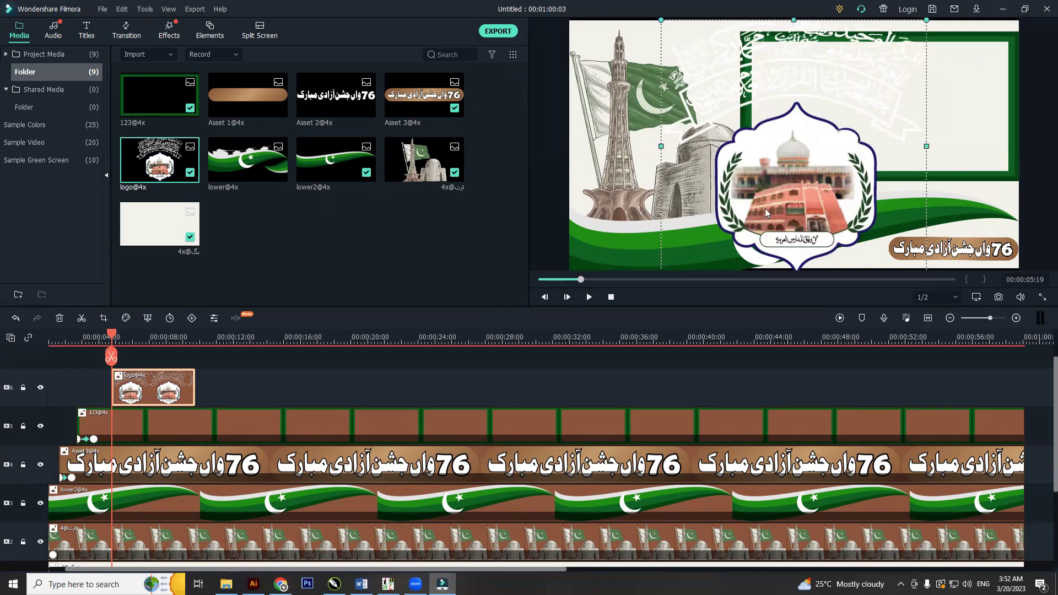
left_click_drag(768, 208, 711, 189)
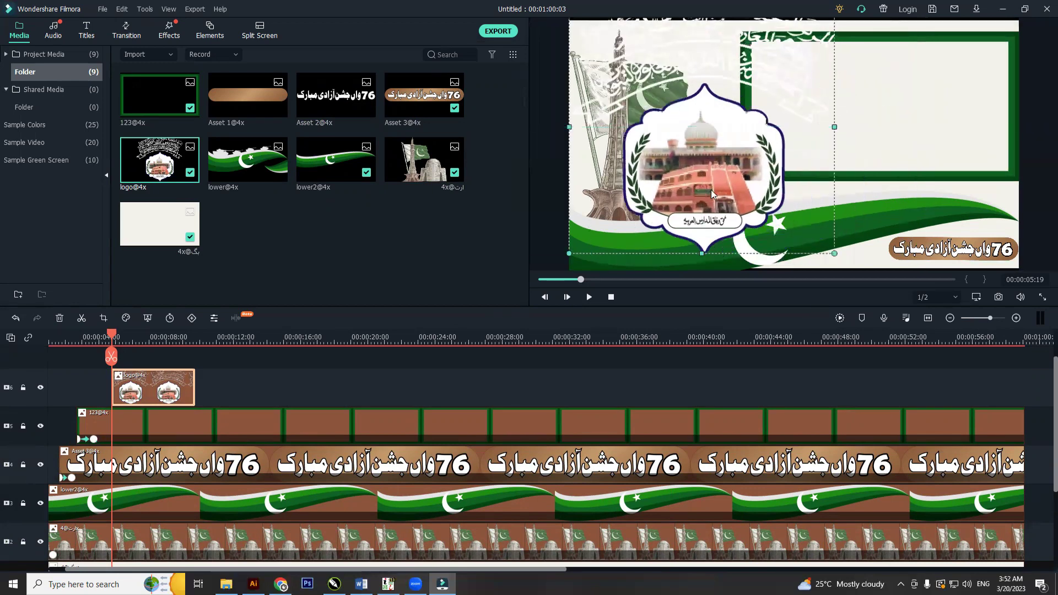
right_click(710, 190)
right_click(124, 388)
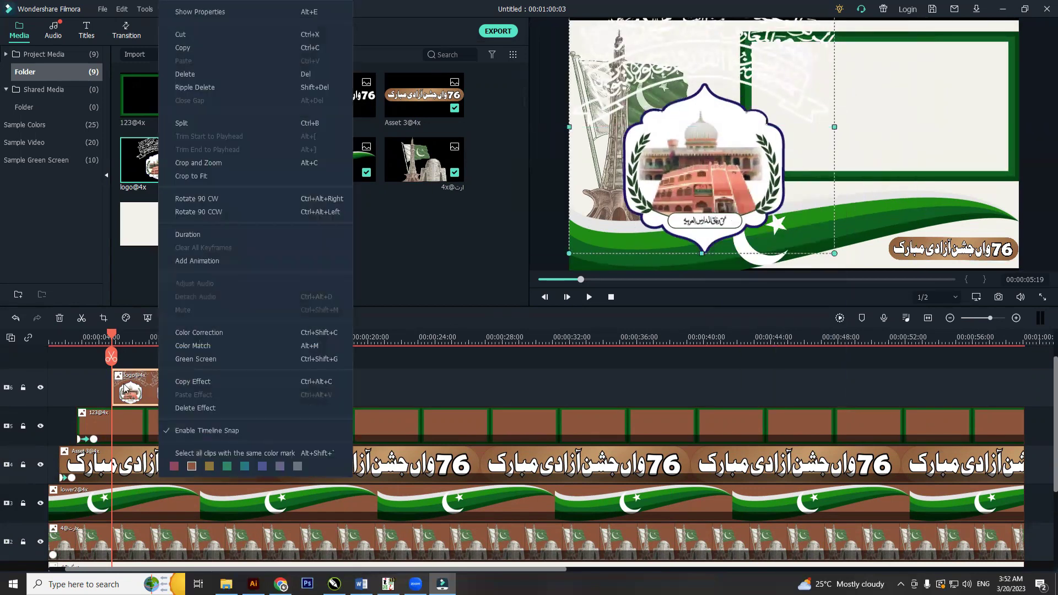
key("Delete")
left_click(415, 227)
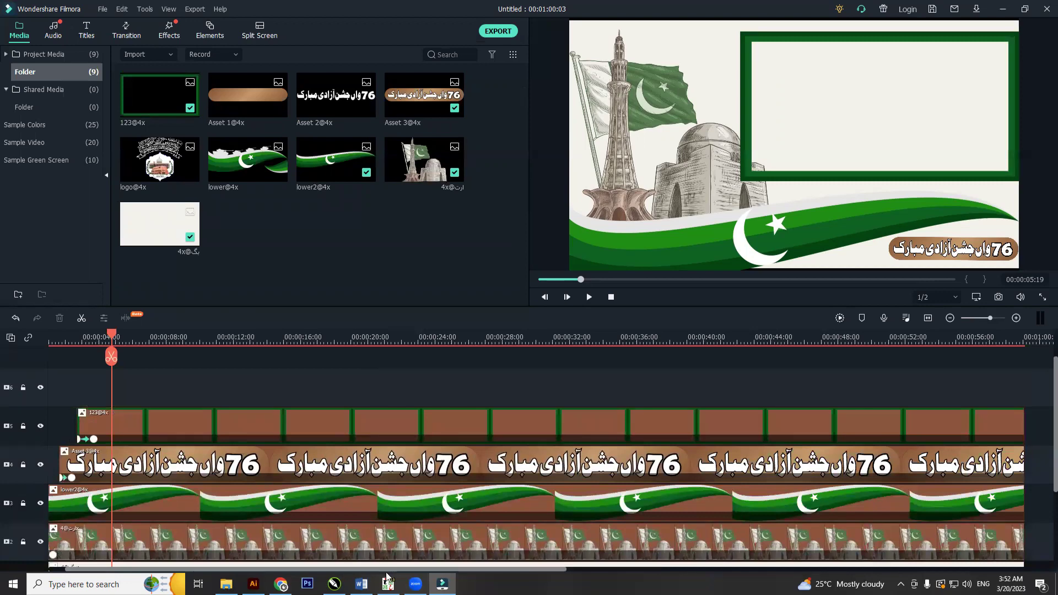
Switch to Chrome and search Google for "soldier png pakistan".
left_click(281, 584)
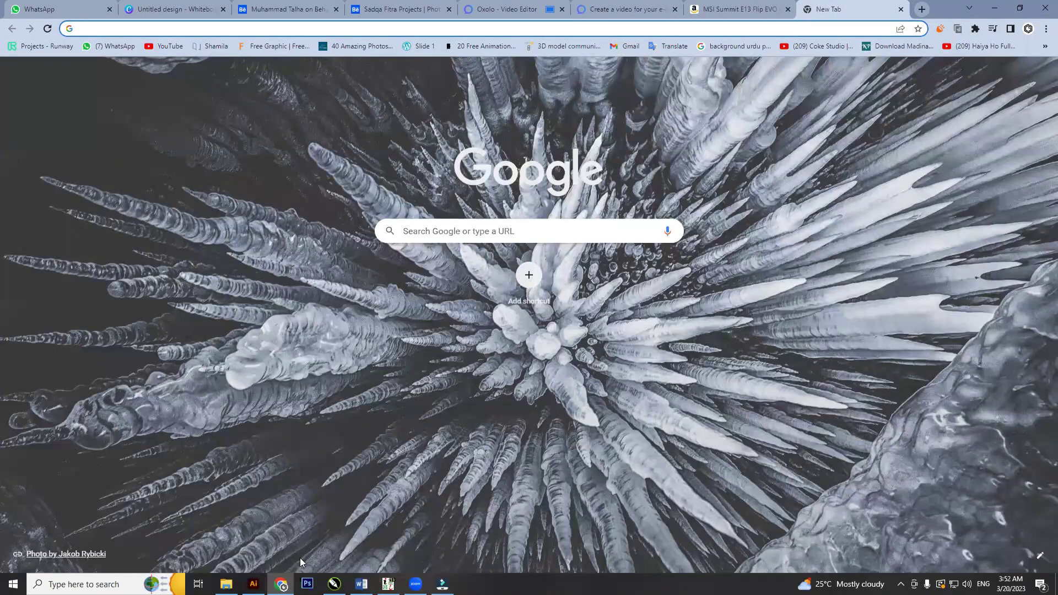
type("sol")
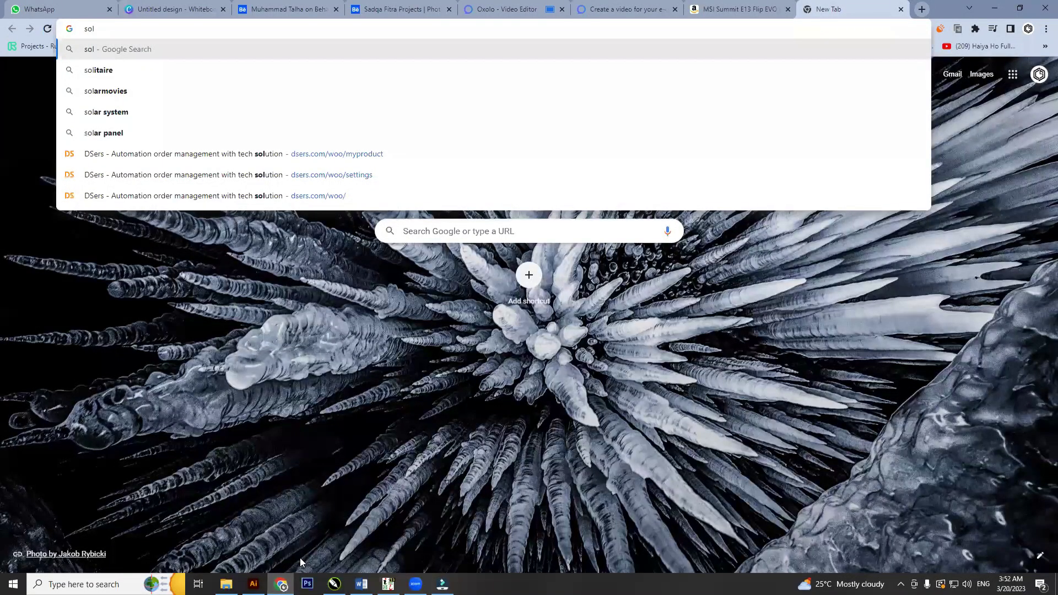
type("dier png pakista")
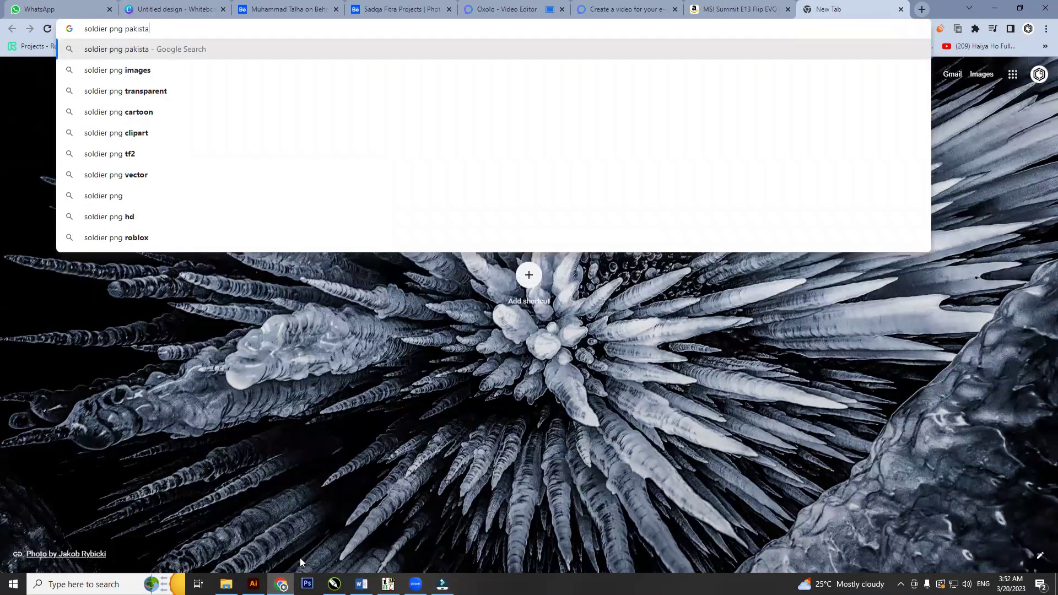
type("n")
key("Return")
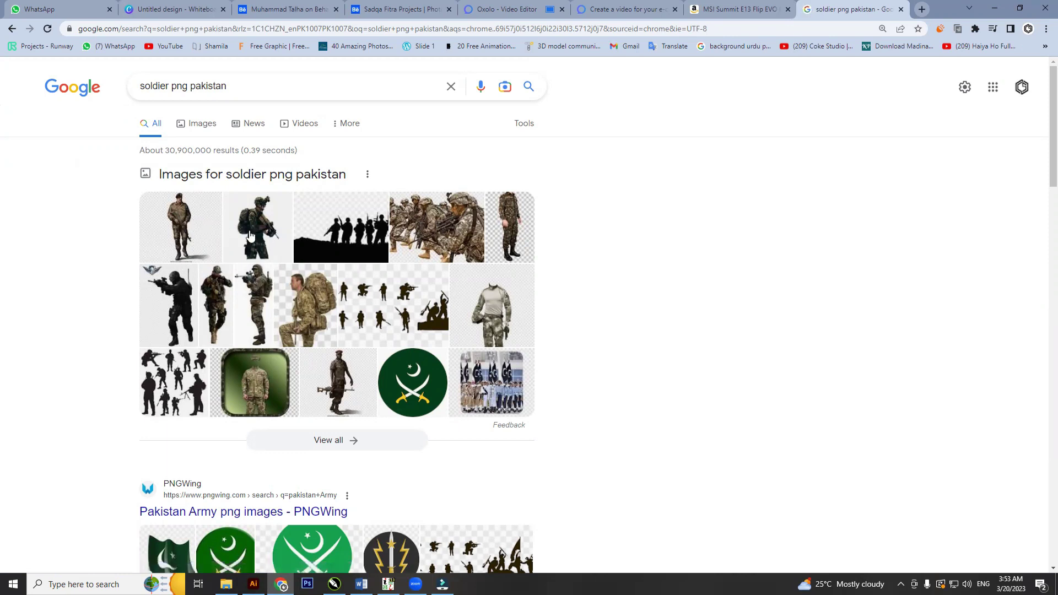
Browse the image results and save the illustrated camouflaged soldier with a rifle from Free PNG Logos.
left_click(187, 238)
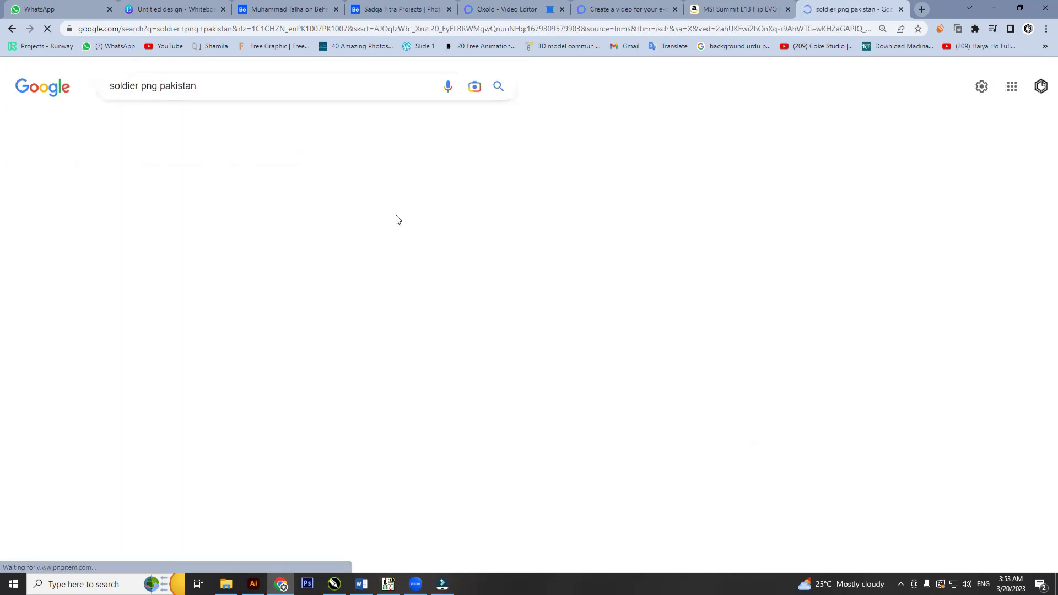
scroll(412, 238, "down", 3)
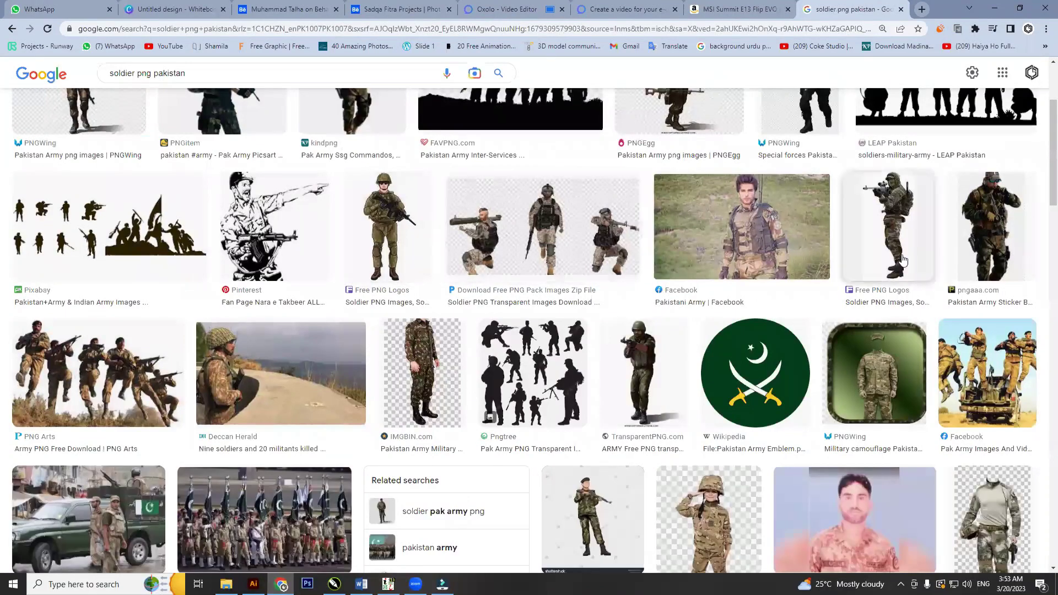
scroll(892, 266, "down", 5)
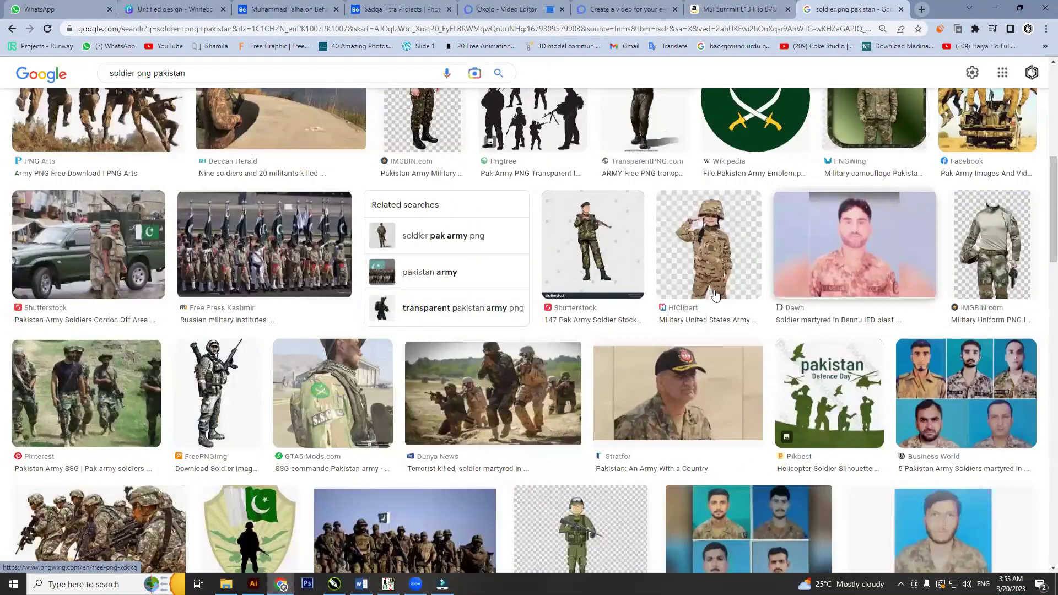
scroll(715, 296, "up", 4)
scroll(715, 296, "up", 1)
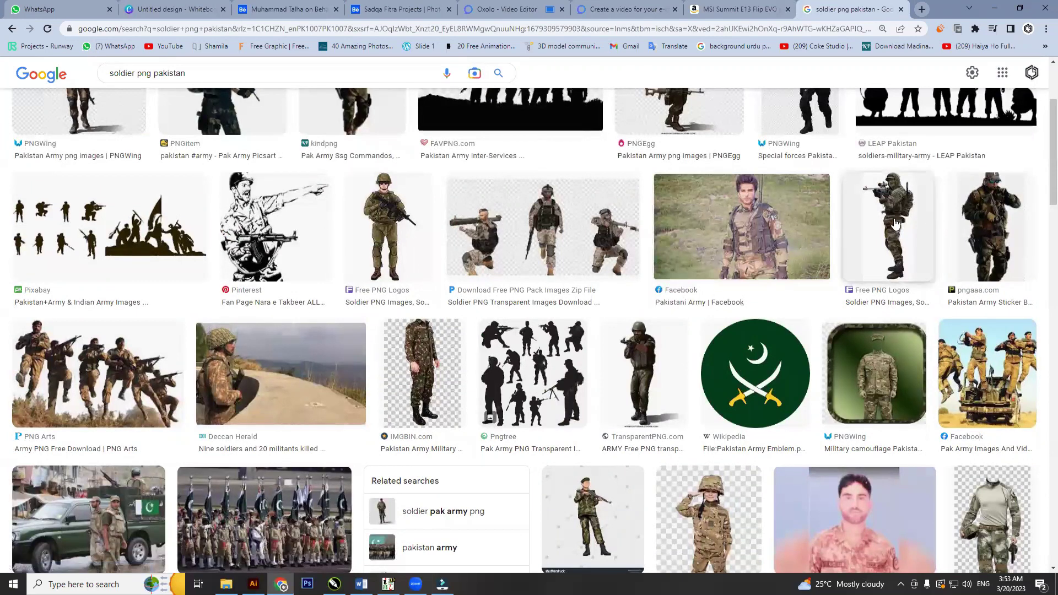
scroll(546, 384, "up", 1)
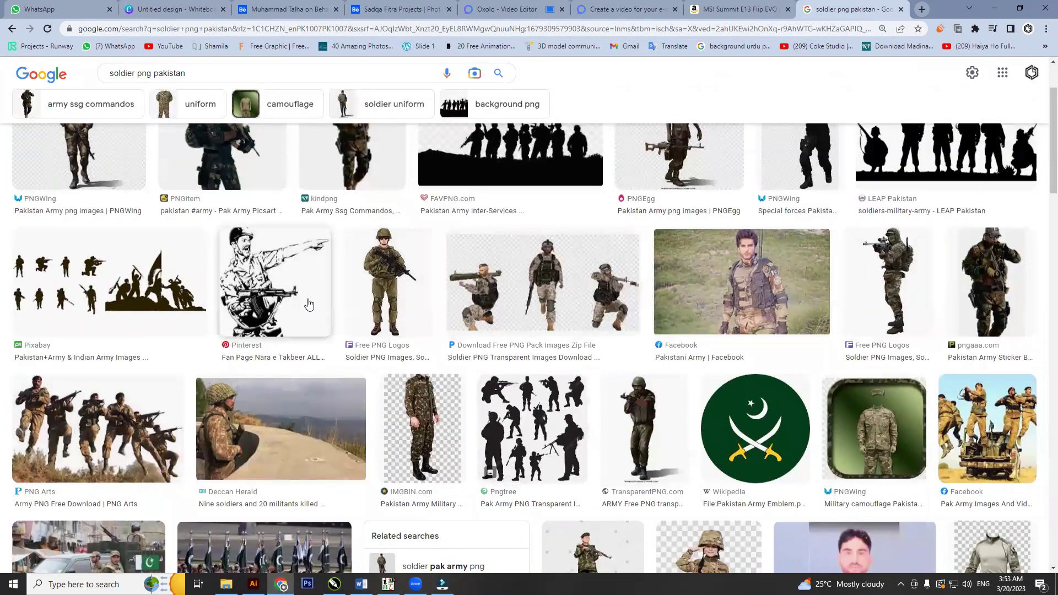
scroll(381, 271, "up", 2)
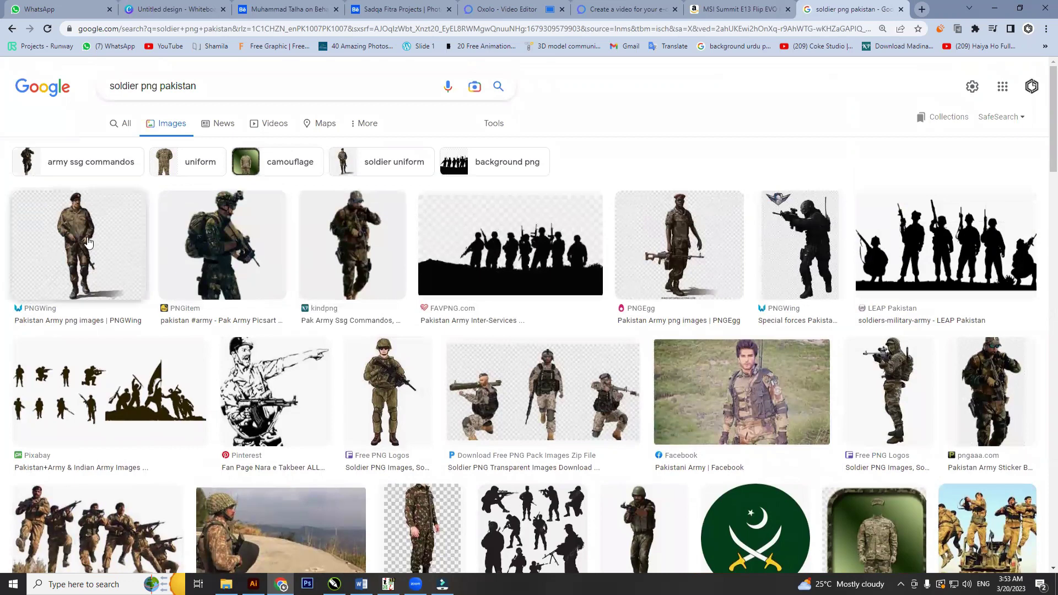
left_click(397, 404)
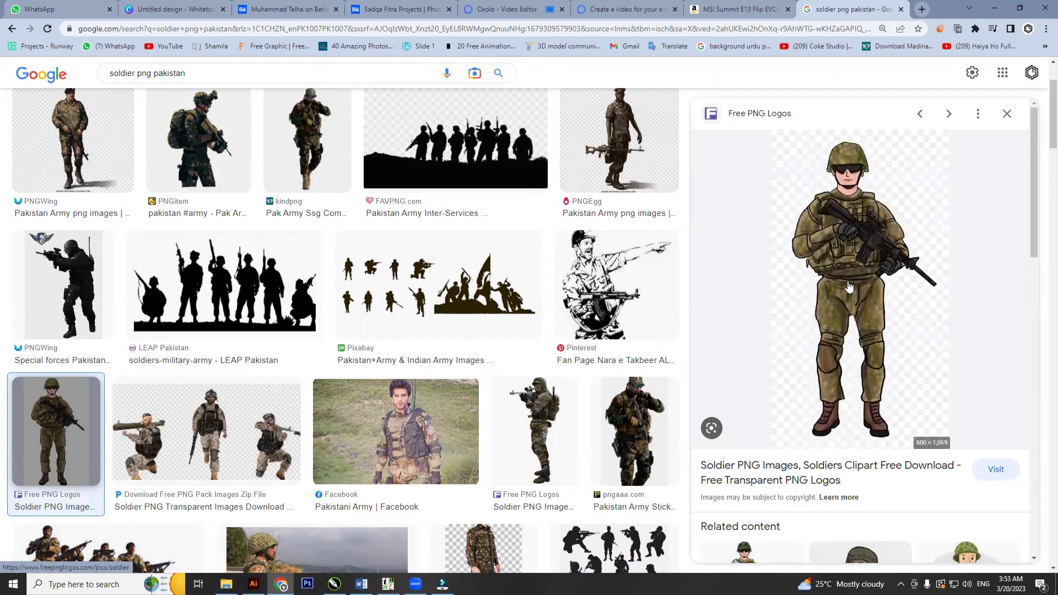
right_click(851, 242)
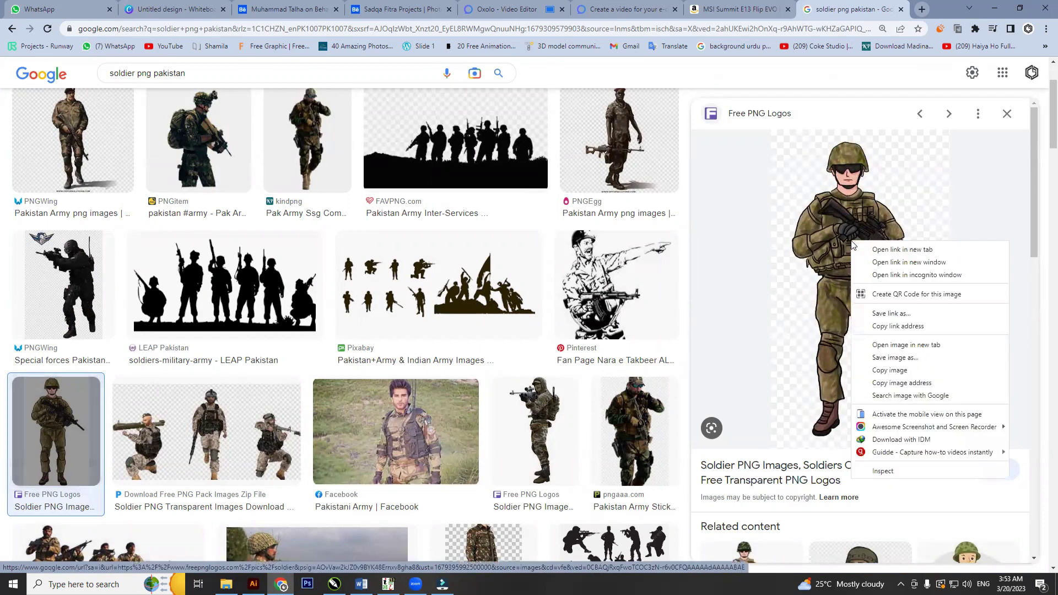
left_click(876, 362)
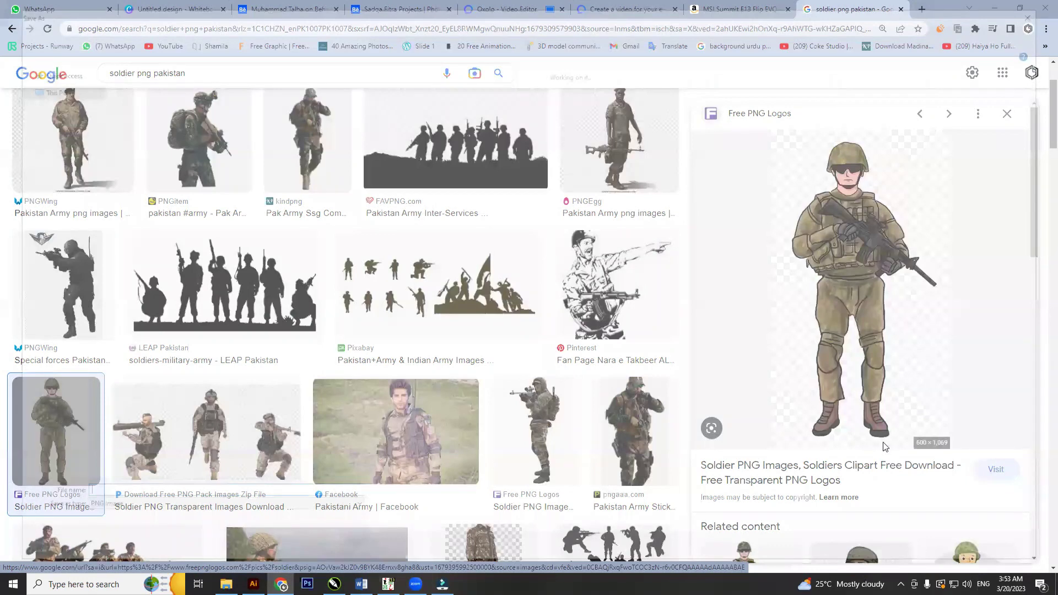
key("Return")
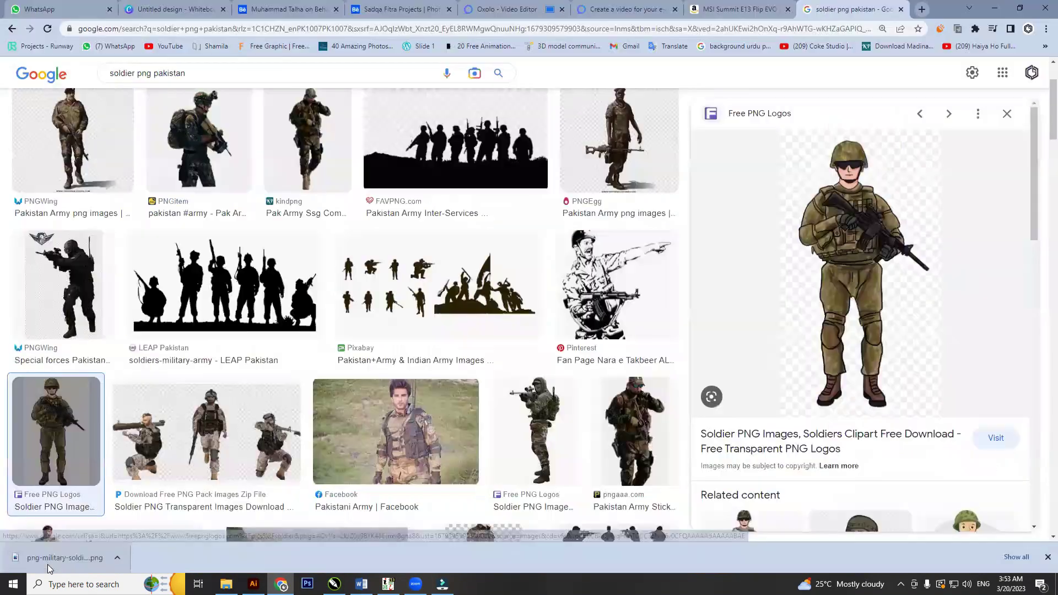
Check the downloaded soldier PNG and bring it from the browser's downloads into Filmora's media library.
left_click(66, 557)
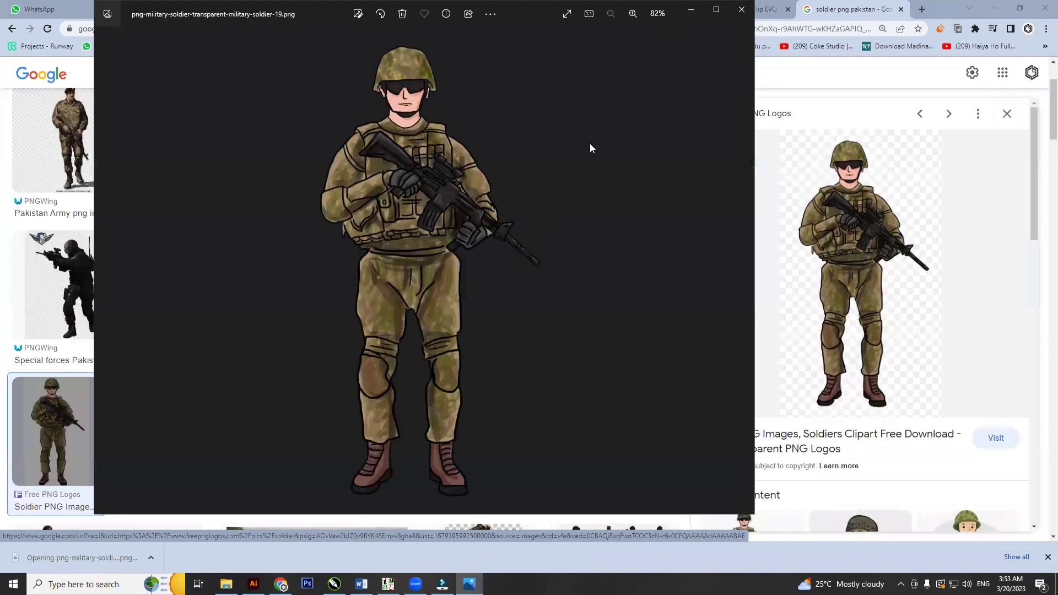
left_click(741, 10)
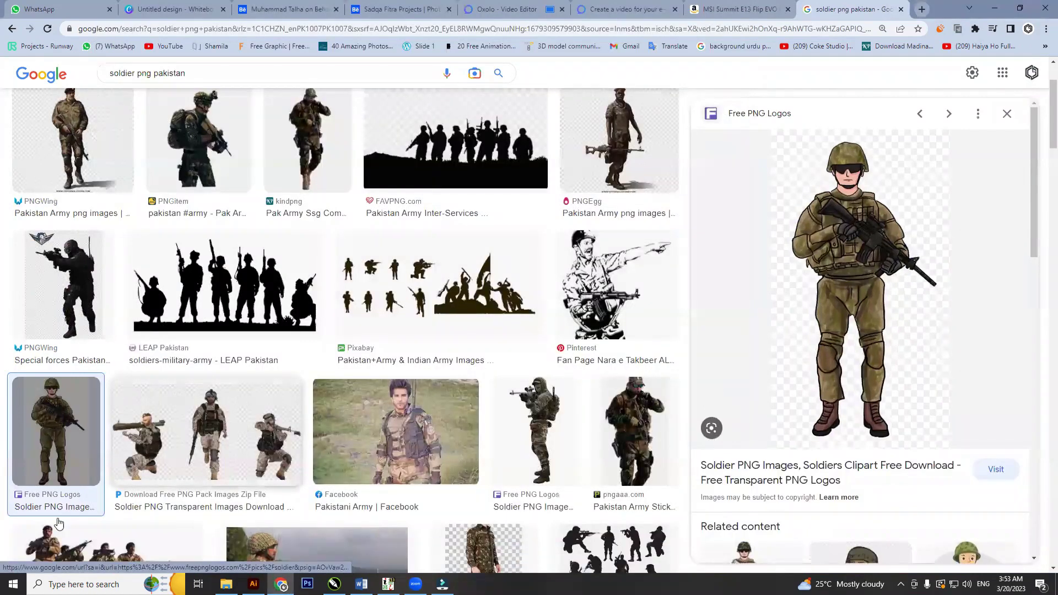
key("ctrl+j")
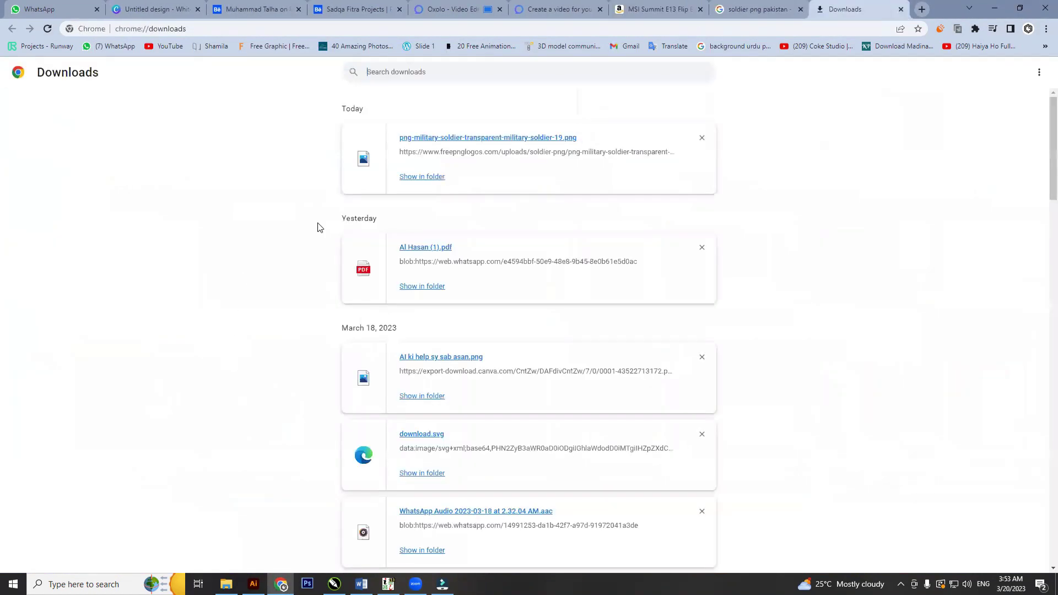
left_click_drag(363, 158, 329, 234)
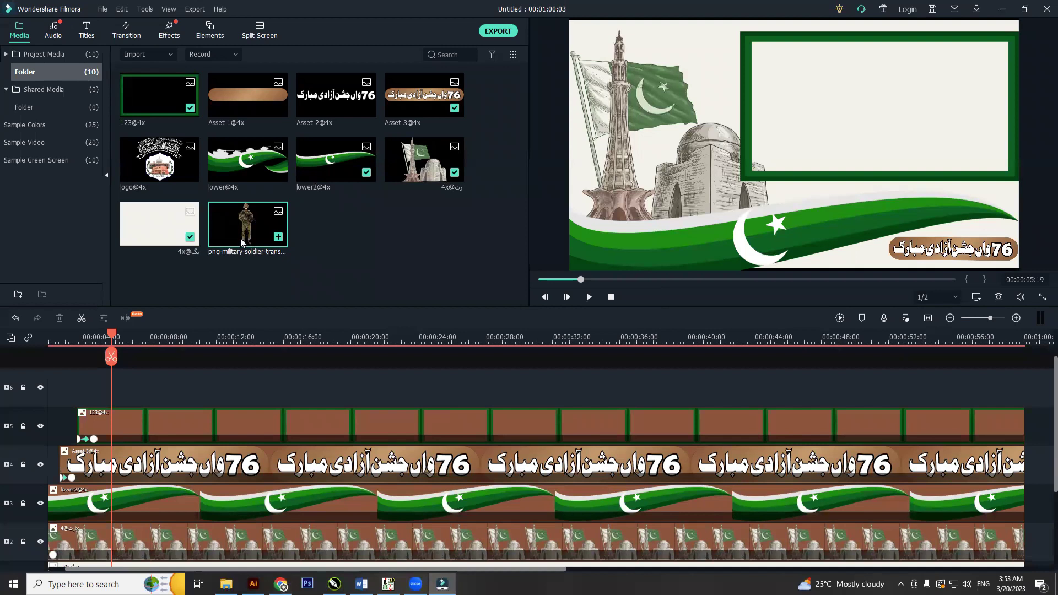
Add the soldier on the empty track above the border, extend it to the other clips' end, and place it smaller over the border's right edge.
left_click_drag(241, 231, 1022, 392)
left_click(392, 361)
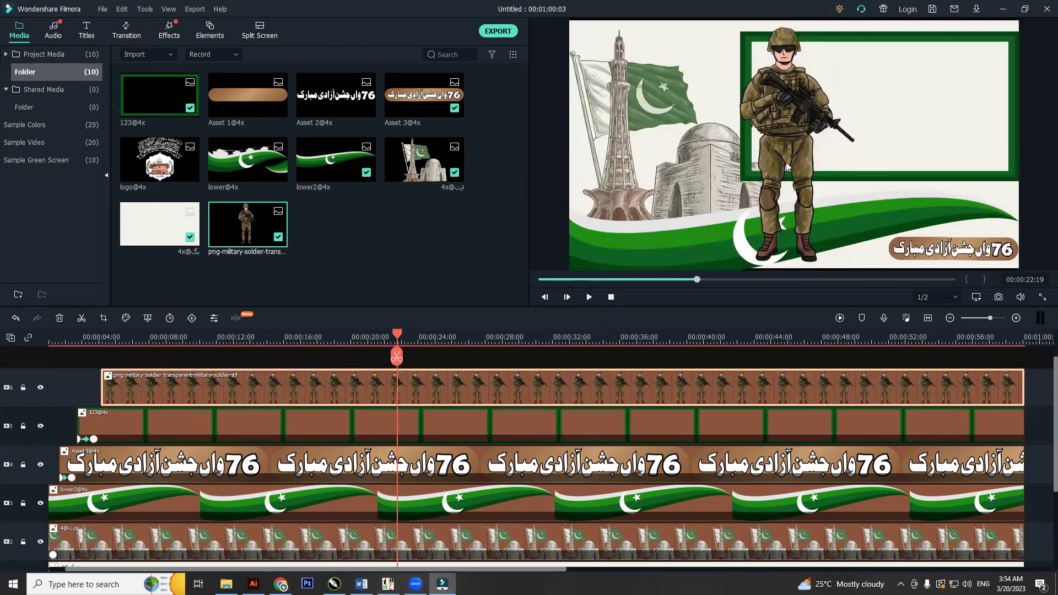
left_click_drag(786, 167, 786, 136)
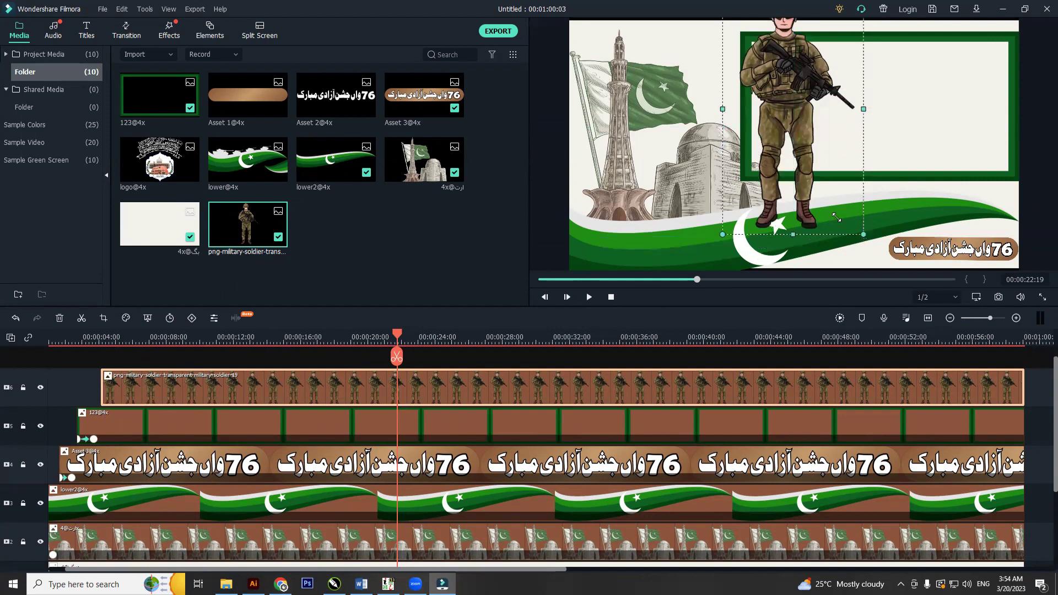
left_click_drag(836, 218, 1004, 169)
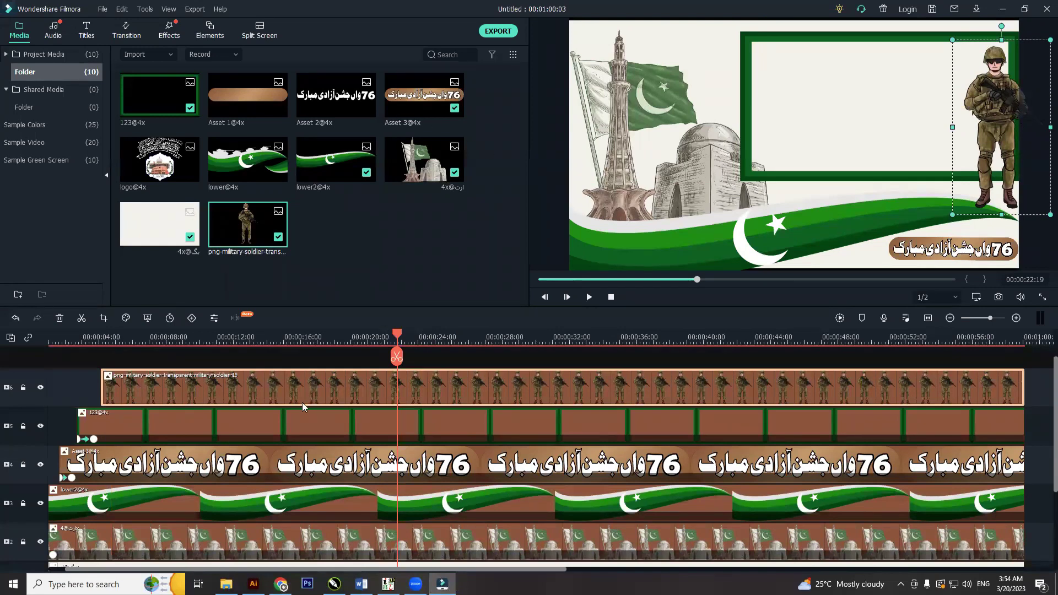
Apply the Fade In preset animation to the soldier clip.
right_click(303, 386)
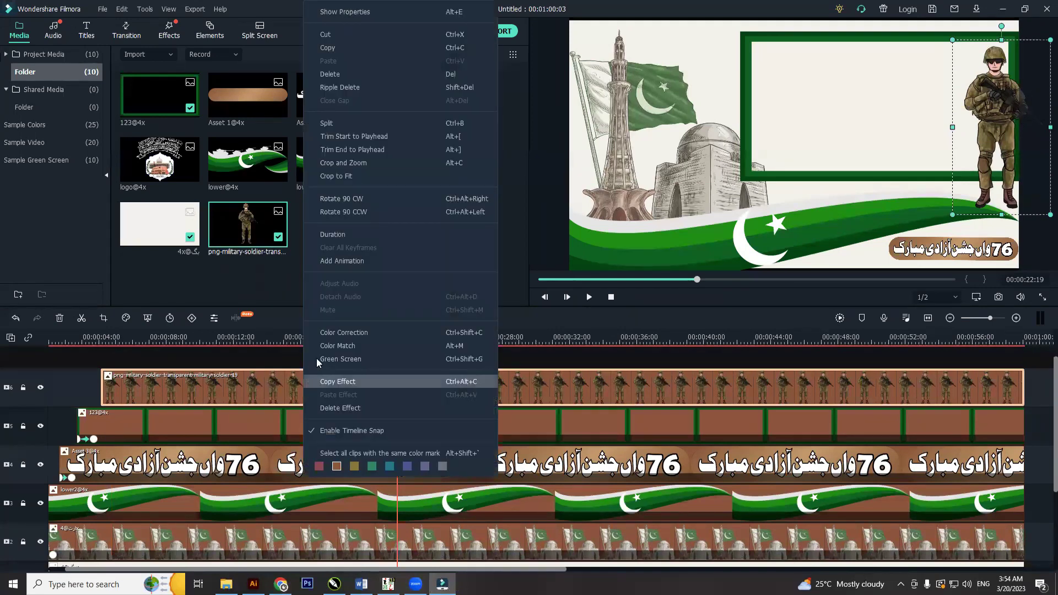
left_click(346, 261)
left_click(22, 50)
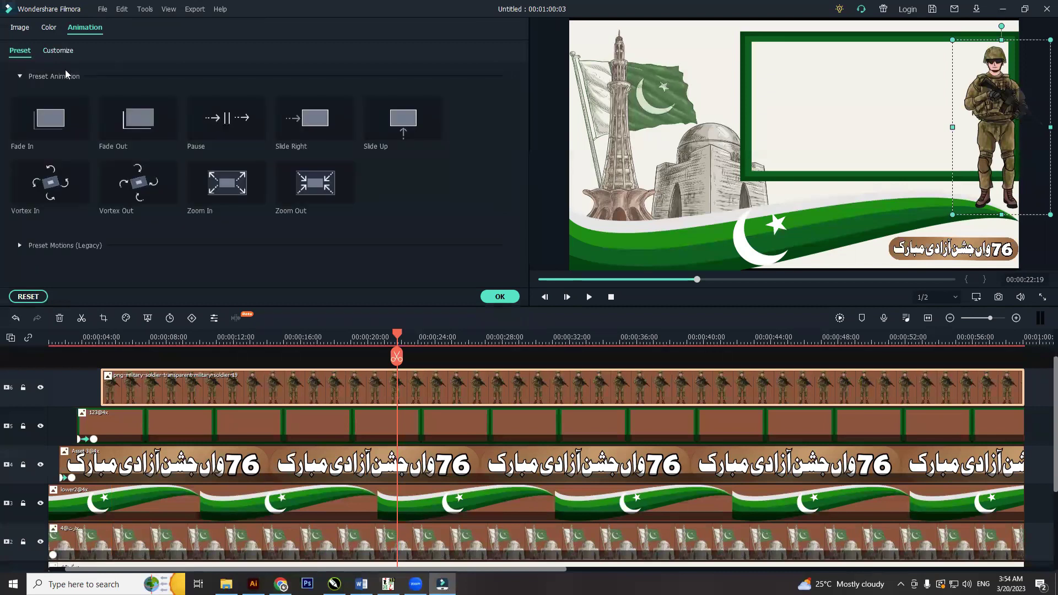
double_click(61, 124)
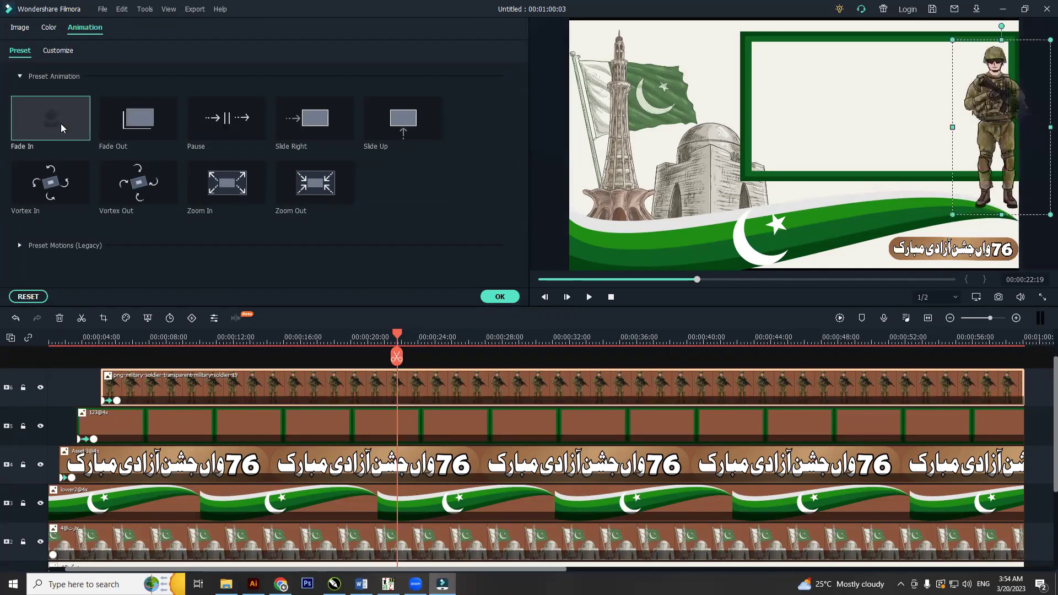
Try the Fade Out, Pause, Slide Right, Slide Up, Vortex In, Vortex Out, Zoom In and Zoom Out preset animations on the soldier clip.
left_click(128, 129)
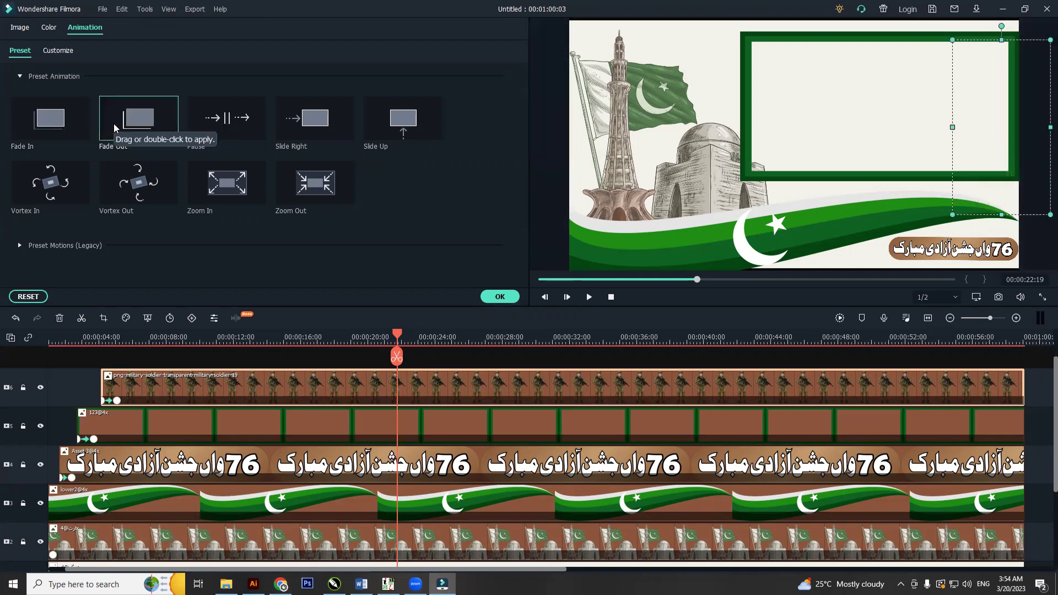
left_click(240, 121)
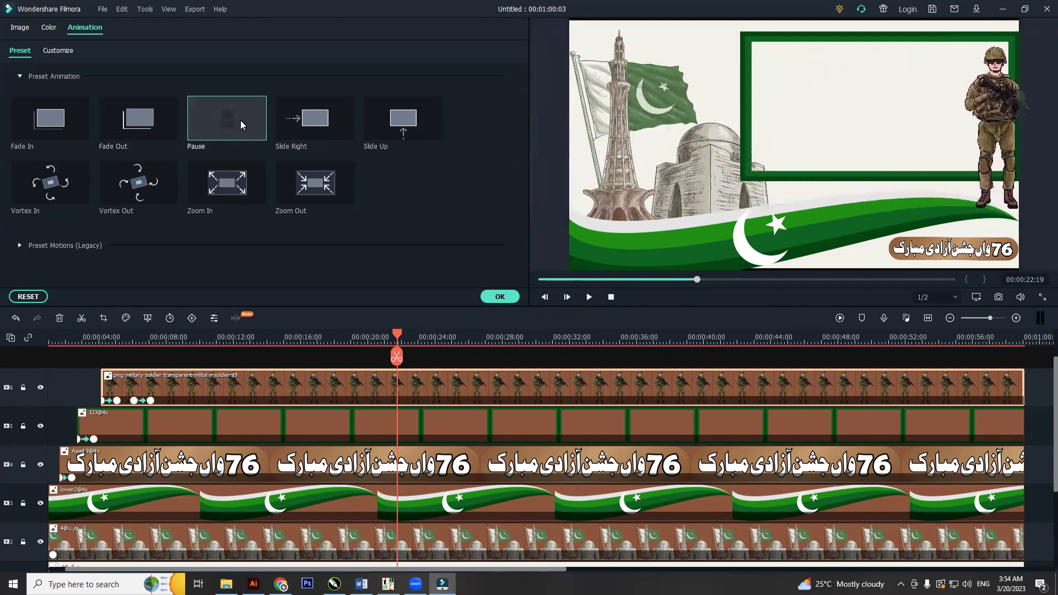
left_click(328, 128)
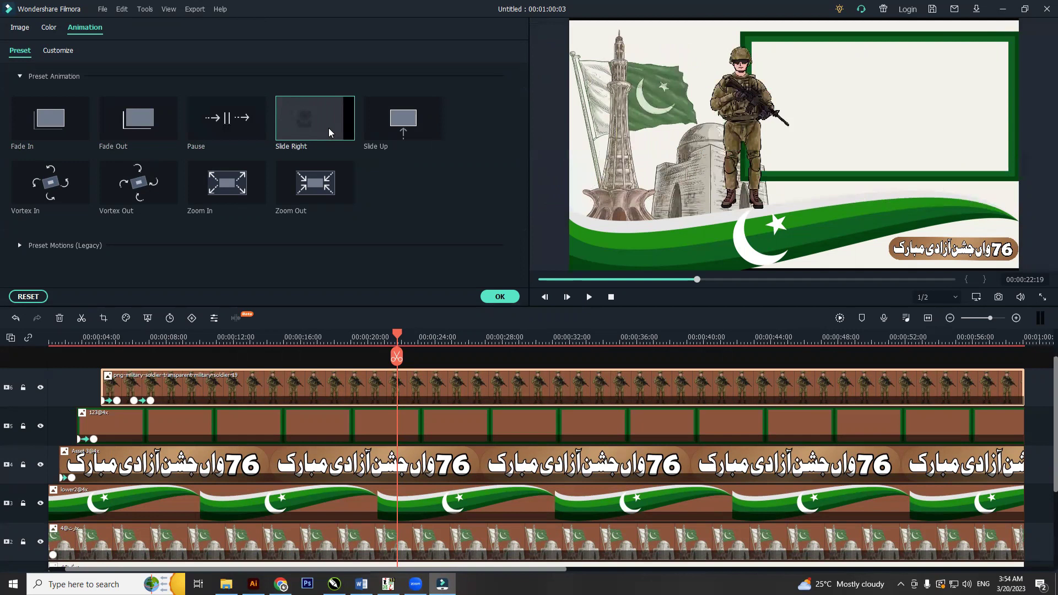
left_click(403, 128)
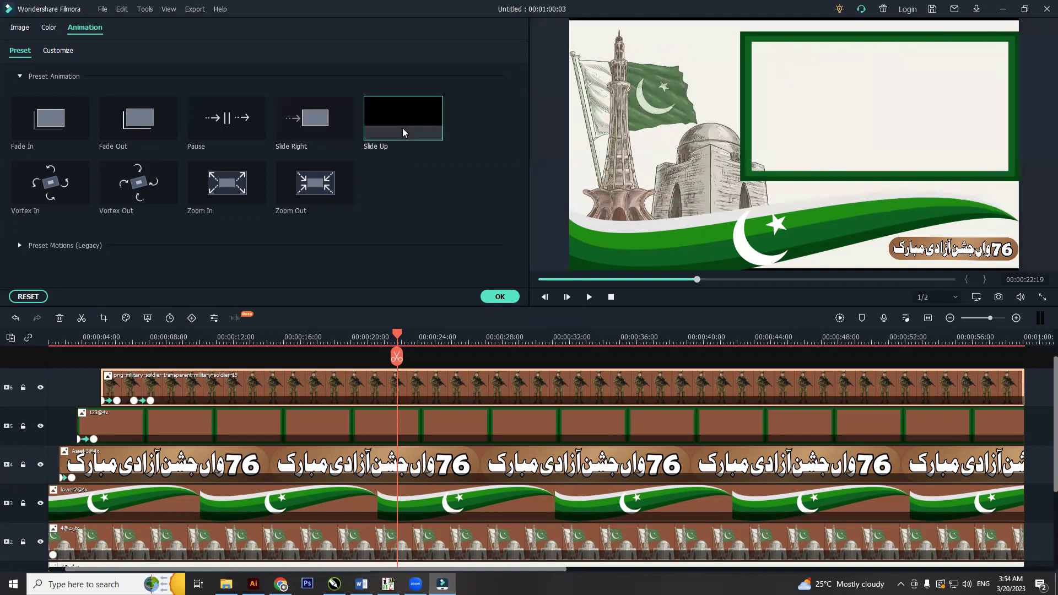
left_click(63, 174)
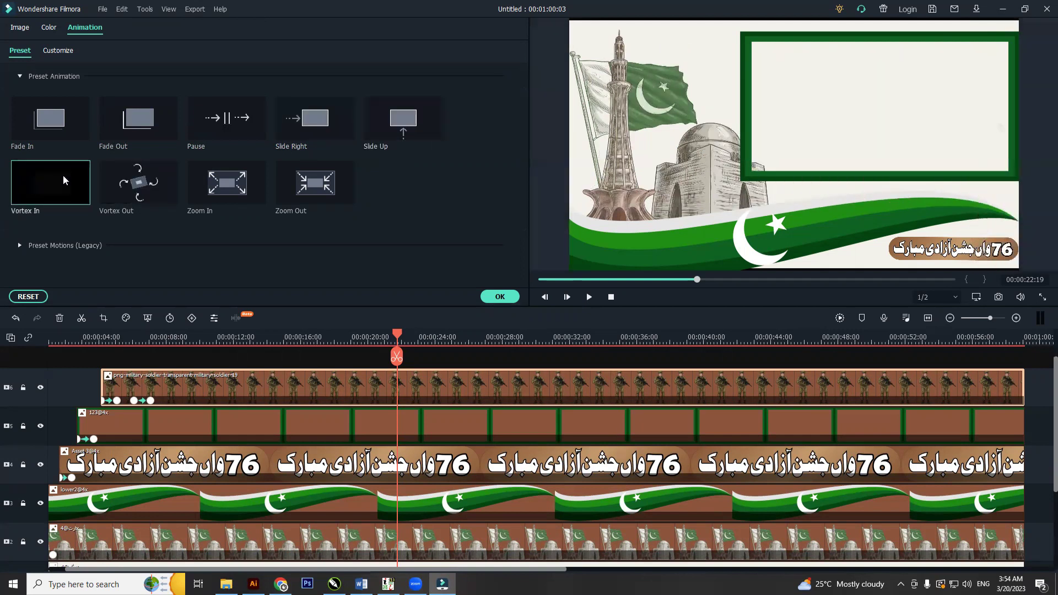
left_click(146, 187)
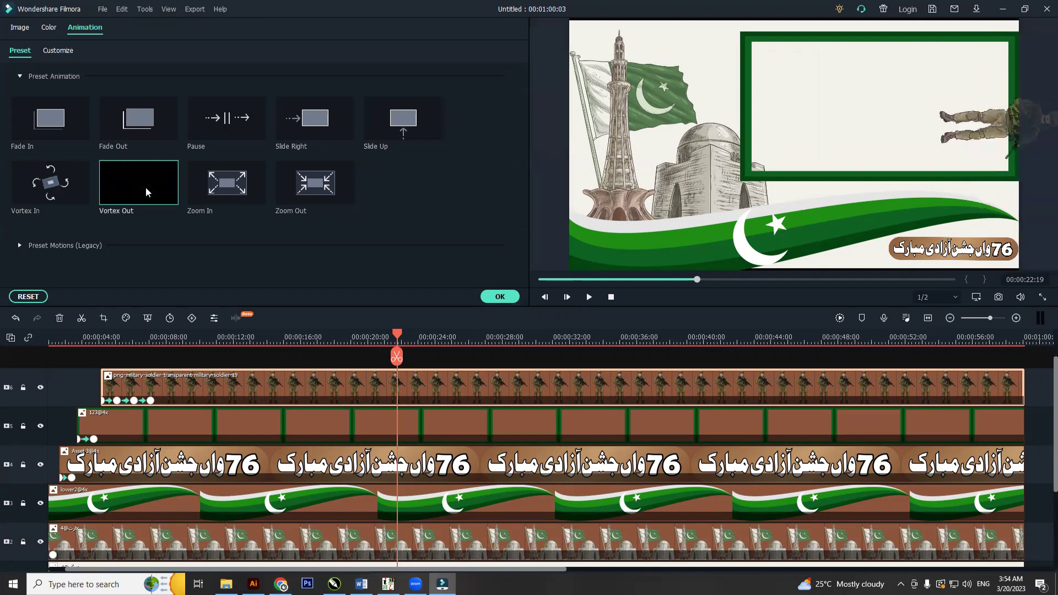
left_click(214, 191)
left_click(291, 201)
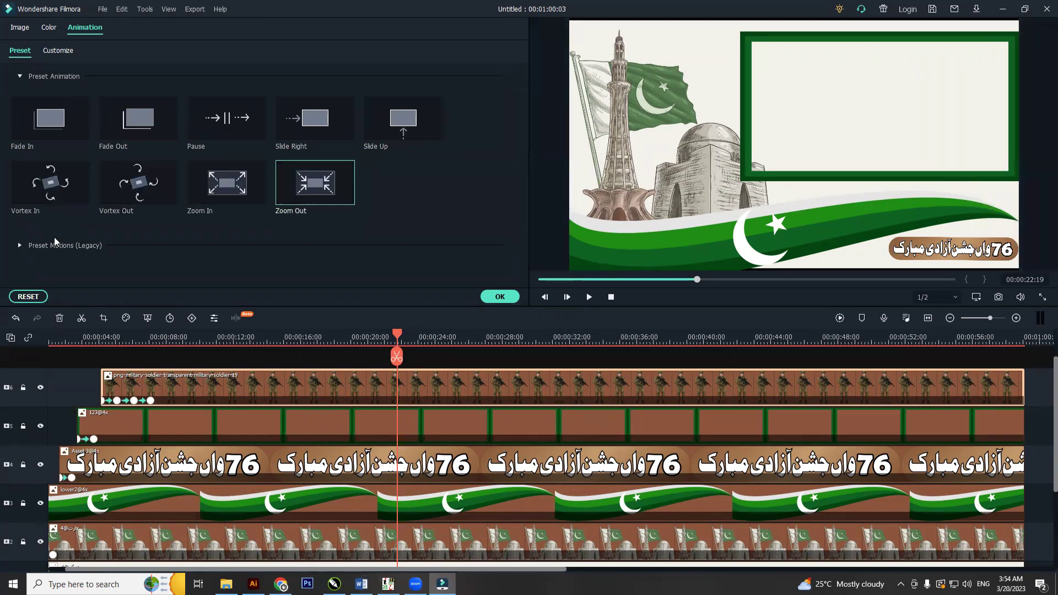
Try the legacy motions No Animation, Boom!, Bounce to zoom in 1 and 2, and Bounce to zoom out 1 on the soldier clip.
left_click(18, 245)
scroll(86, 235, "down", 5)
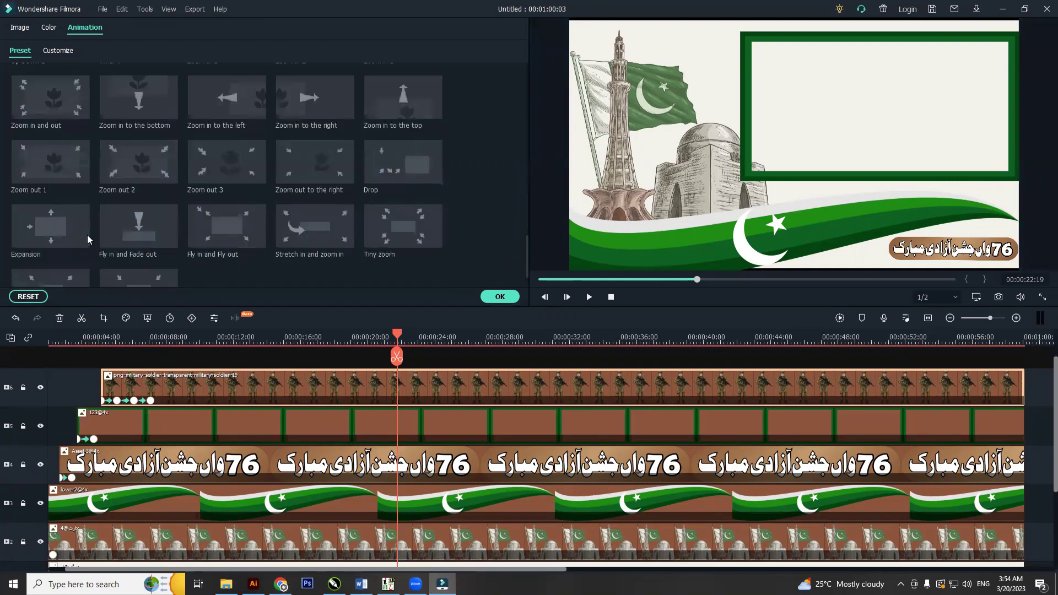
scroll(87, 234, "up", 5)
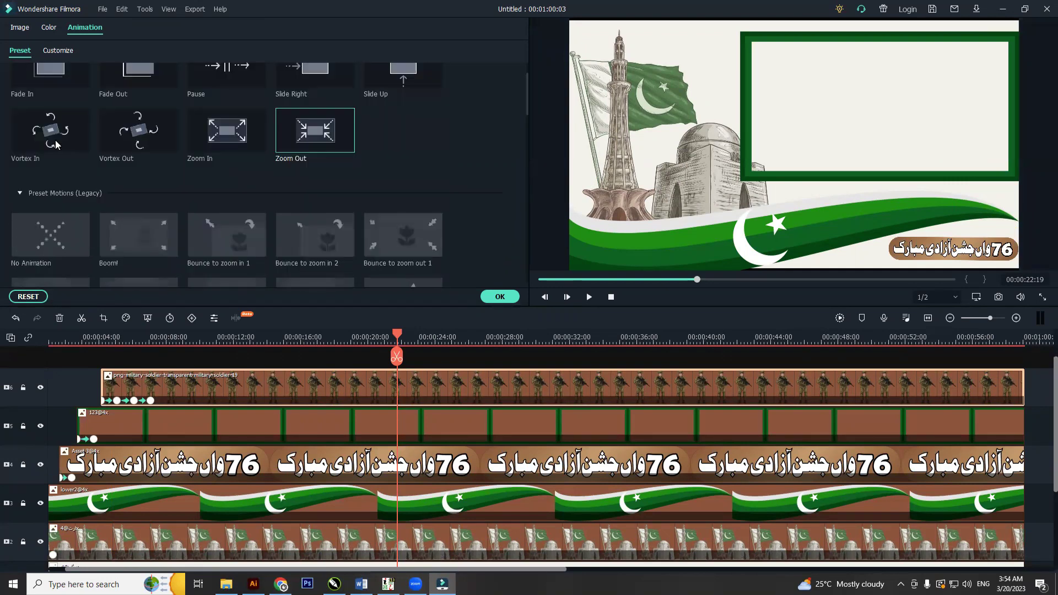
left_click(63, 234)
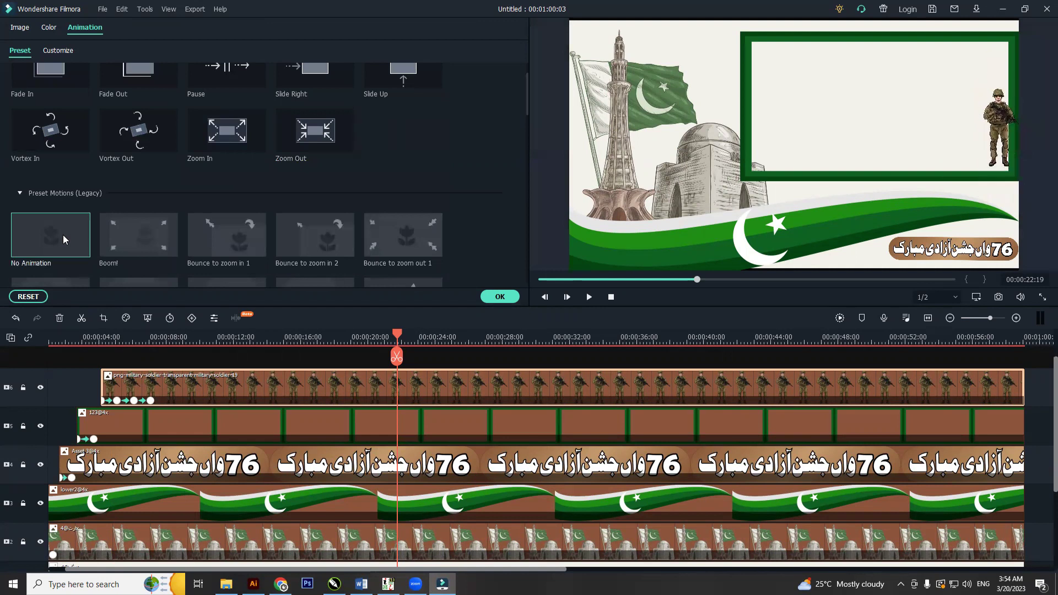
left_click(122, 241)
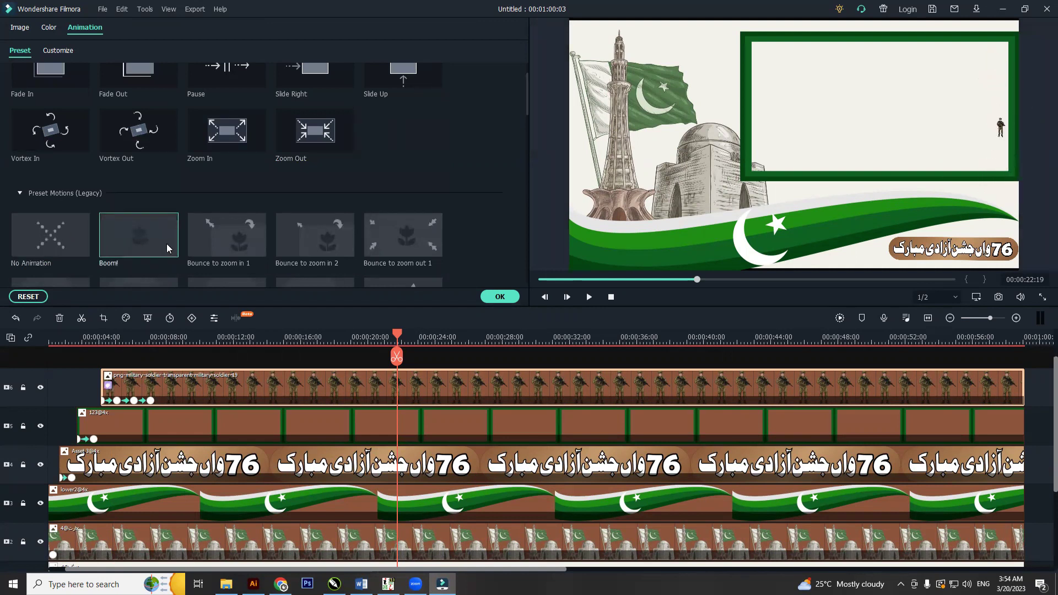
left_click(210, 240)
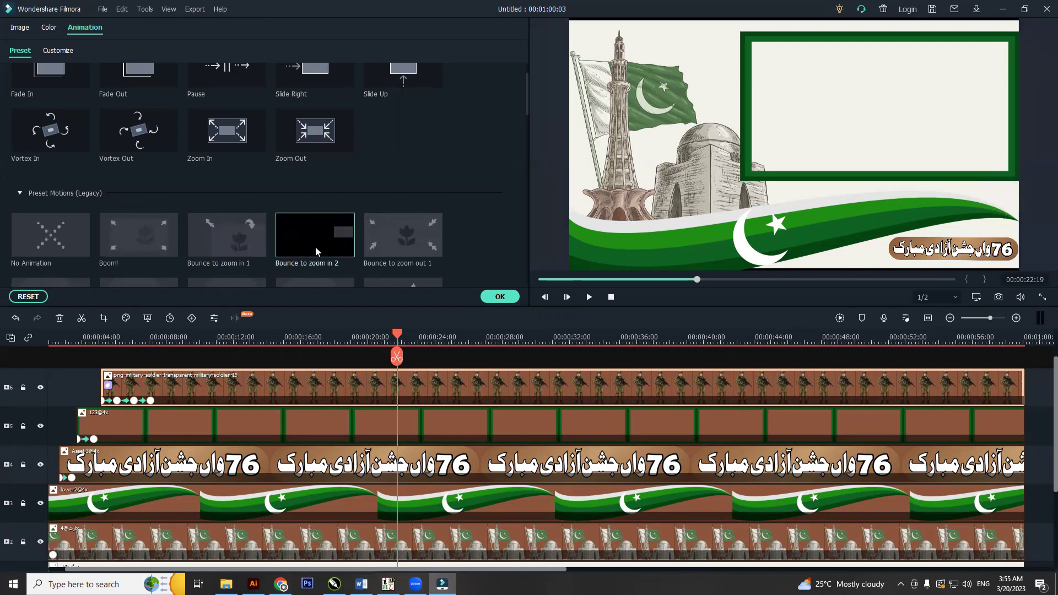
left_click(388, 249)
Return to the Fade In preset animation for the soldier clip and accept the animation settings.
scroll(243, 240, "down", 5)
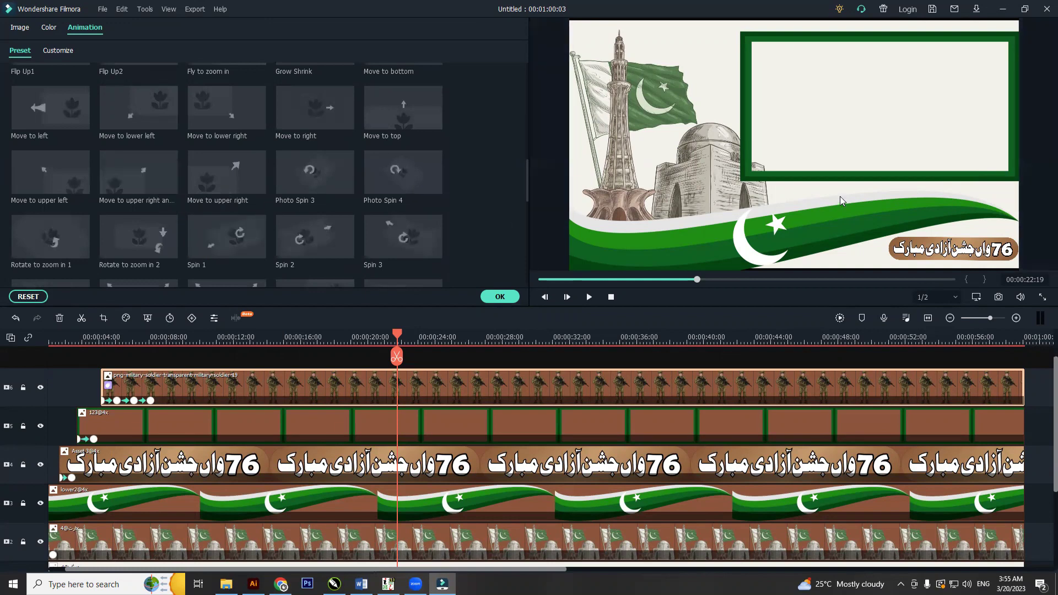
scroll(294, 183, "up", 6)
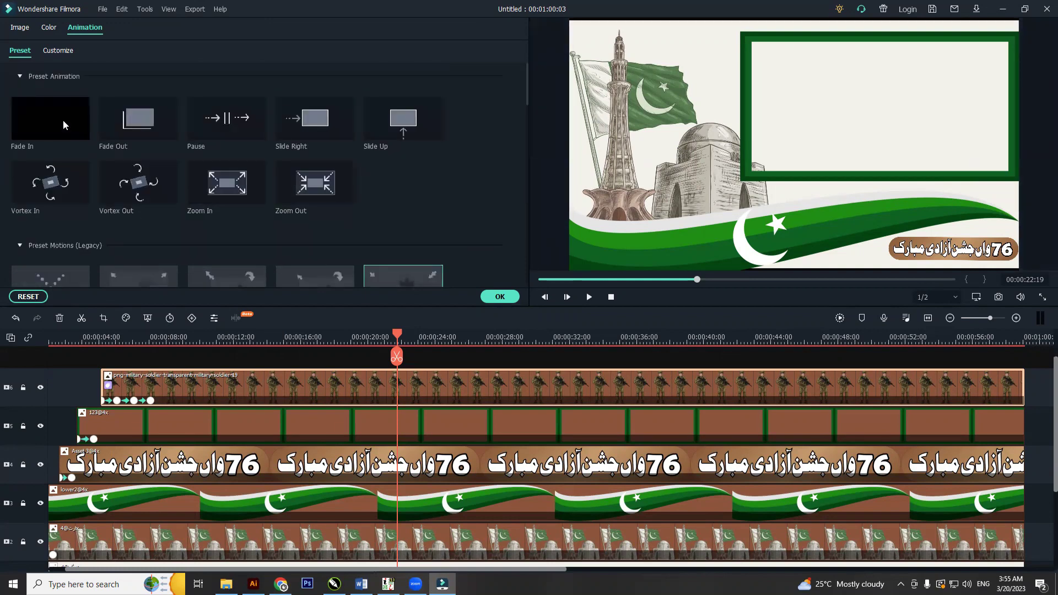
left_click(63, 120)
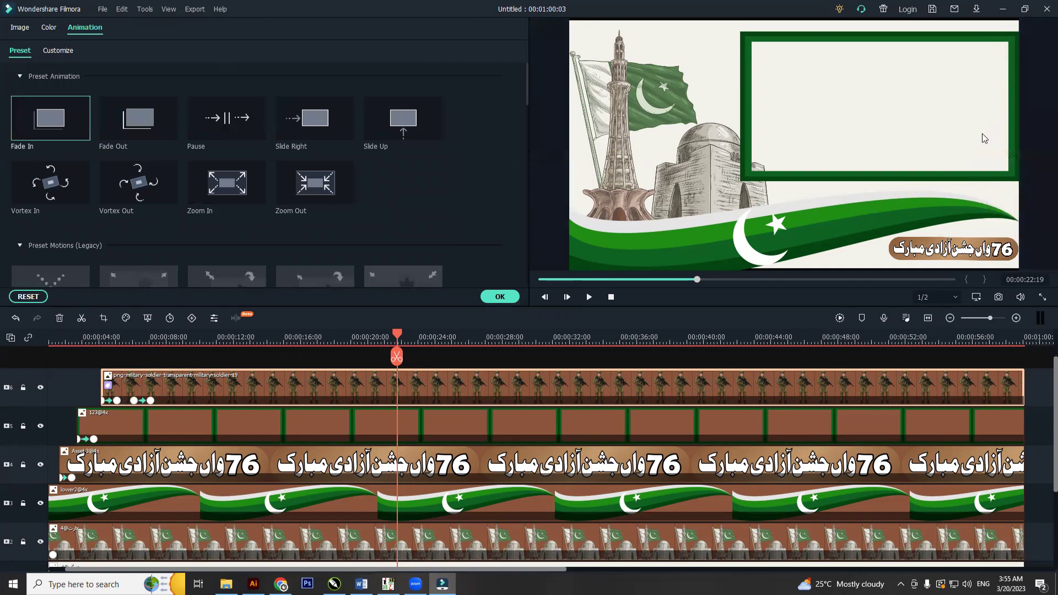
left_click(496, 297)
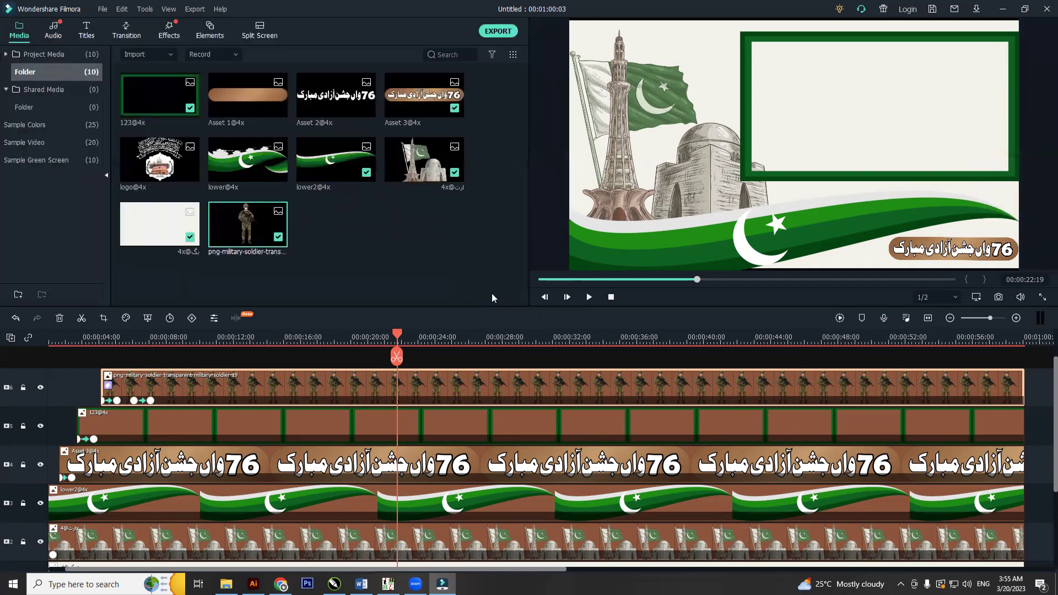
Reopen the soldier clip's animation settings, clear its stacked animations and apply only the Fade In preset.
right_click(430, 385)
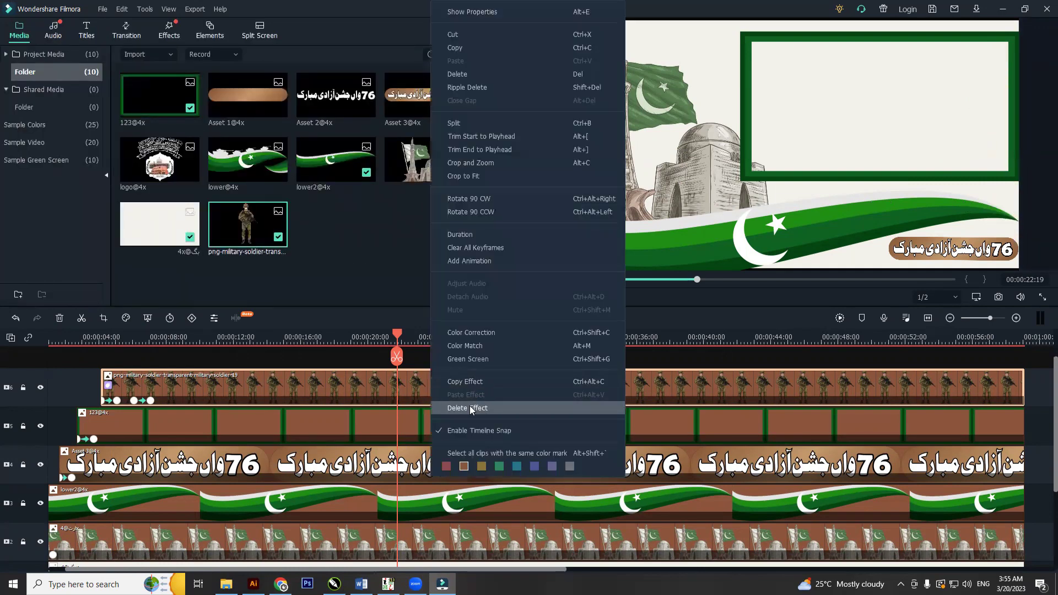
left_click(462, 261)
left_click(17, 52)
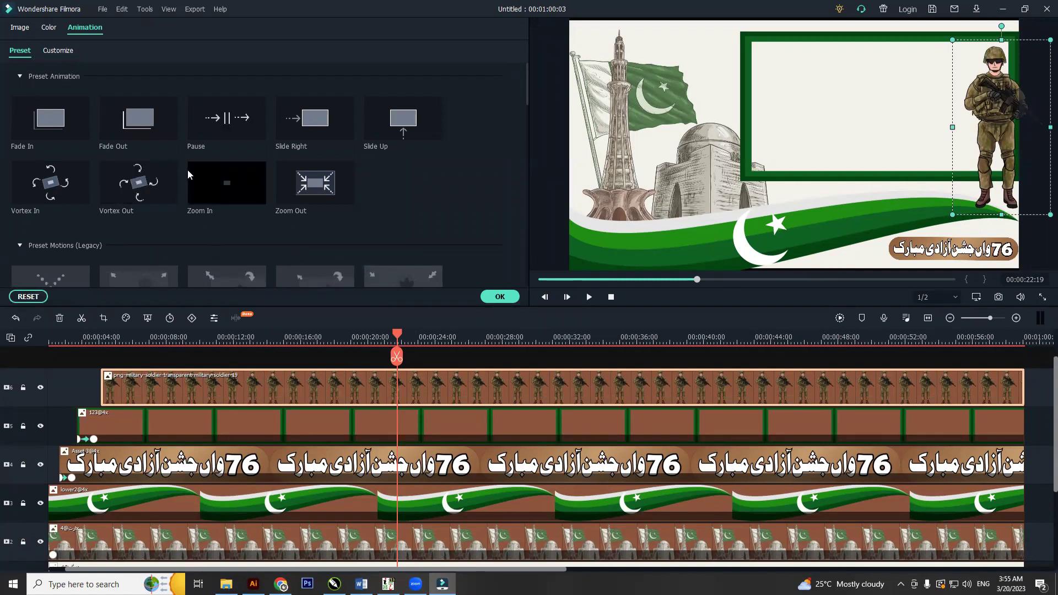
left_click(43, 121)
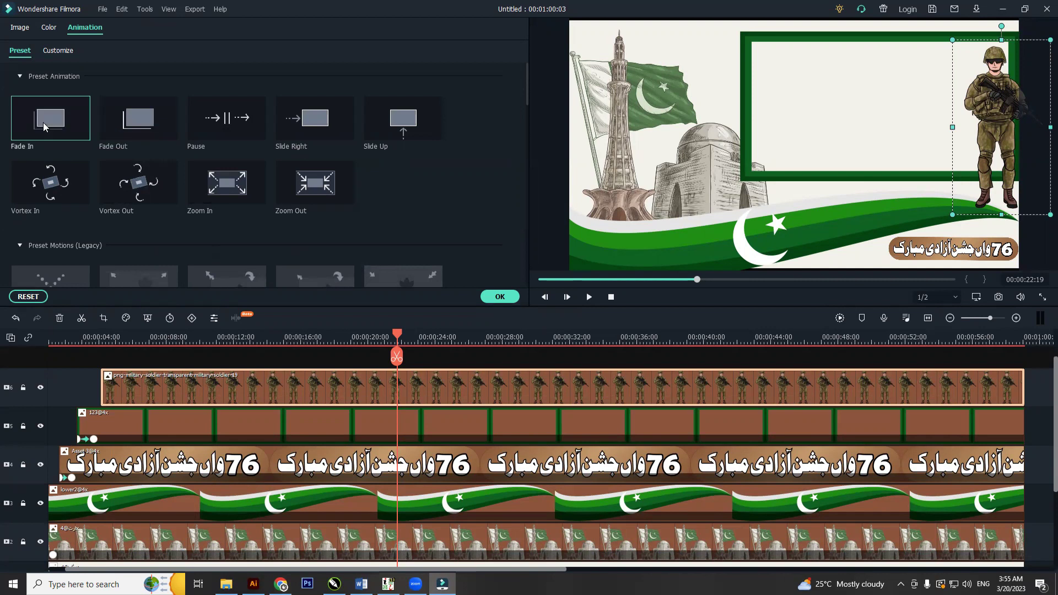
double_click(43, 123)
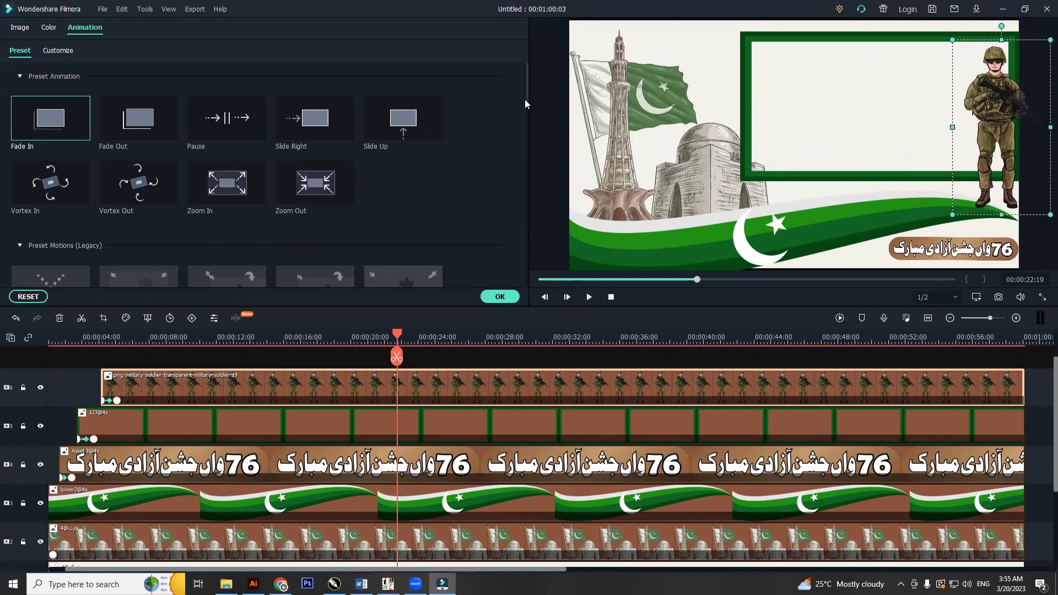
Add the legacy Boom! motion to the soldier clip on top of Fade In and accept the settings.
left_click_drag(525, 104, 524, 126)
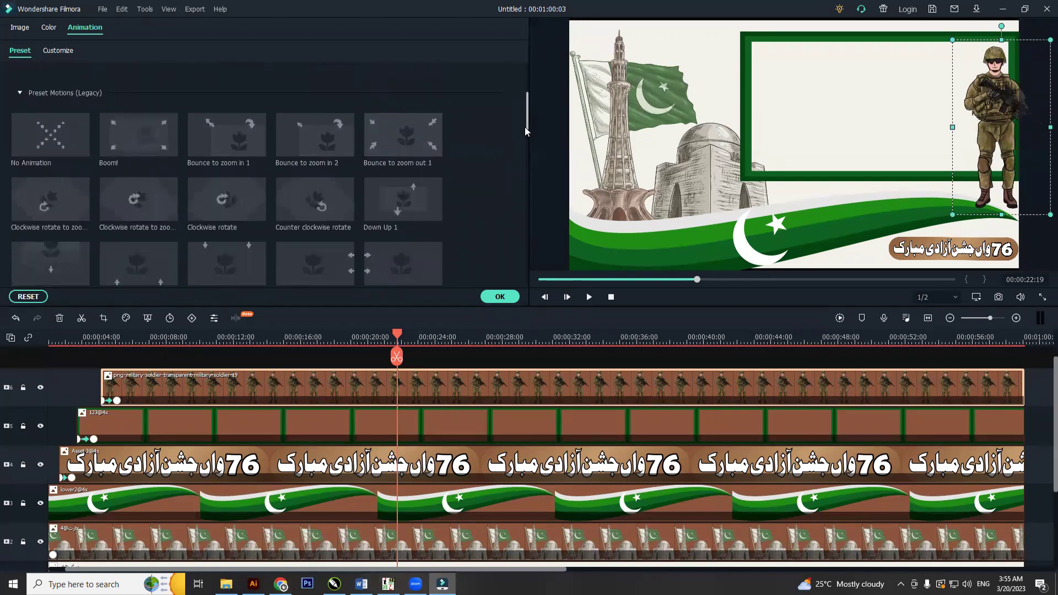
double_click(124, 142)
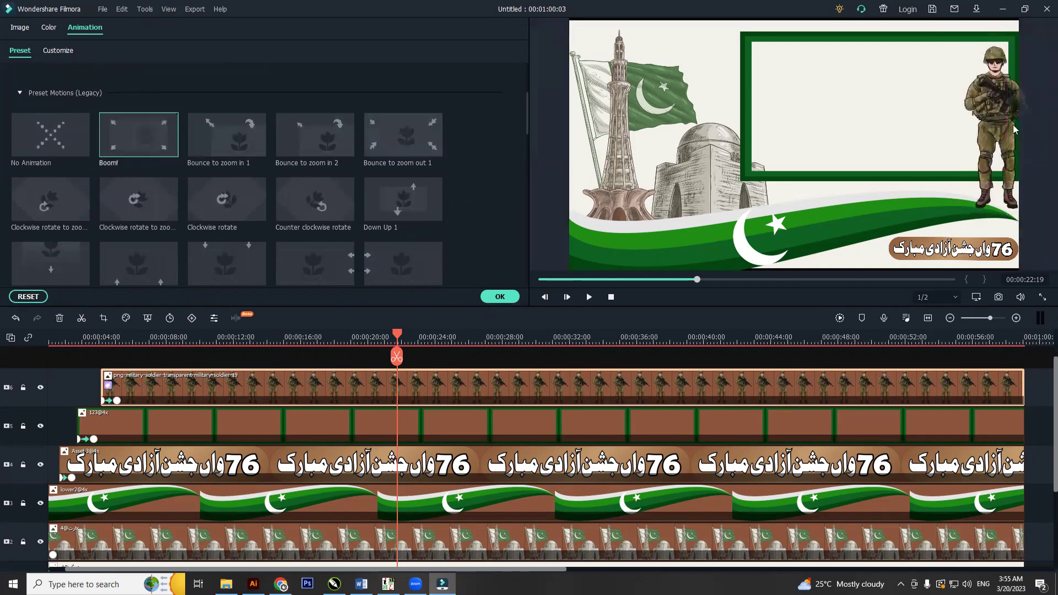
left_click(487, 298)
Play the timeline from shortly before the soldier clip's start to check its combined entrance animation.
left_click_drag(397, 338, 99, 351)
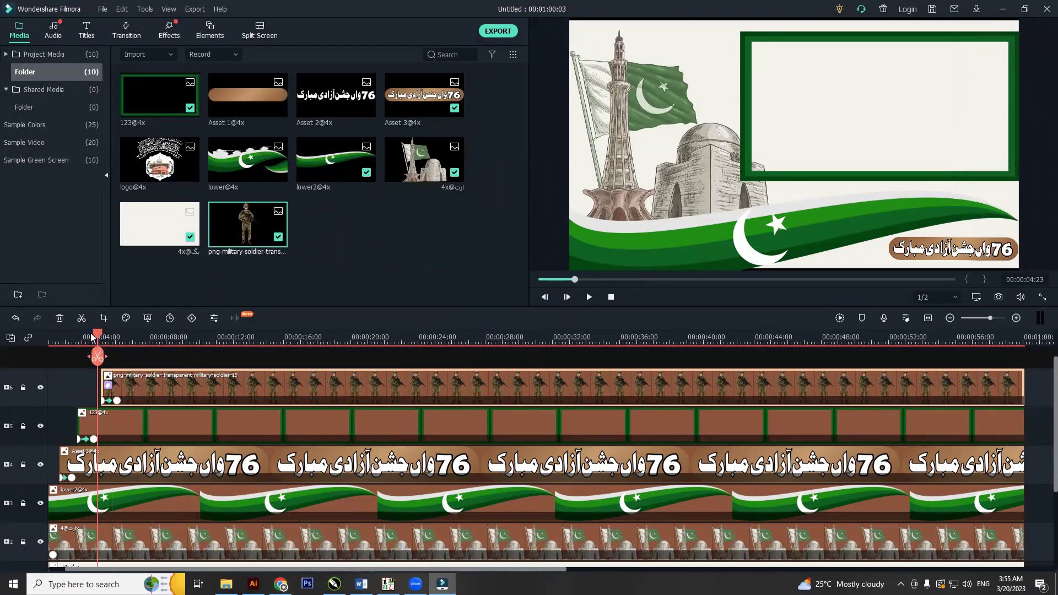
left_click(71, 337)
key("space")
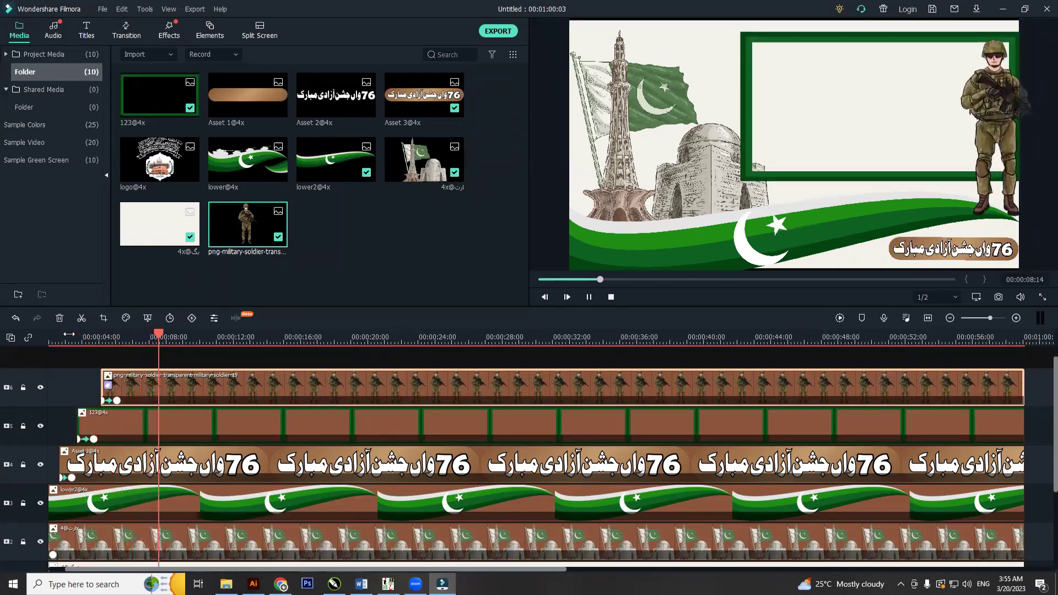
key("space")
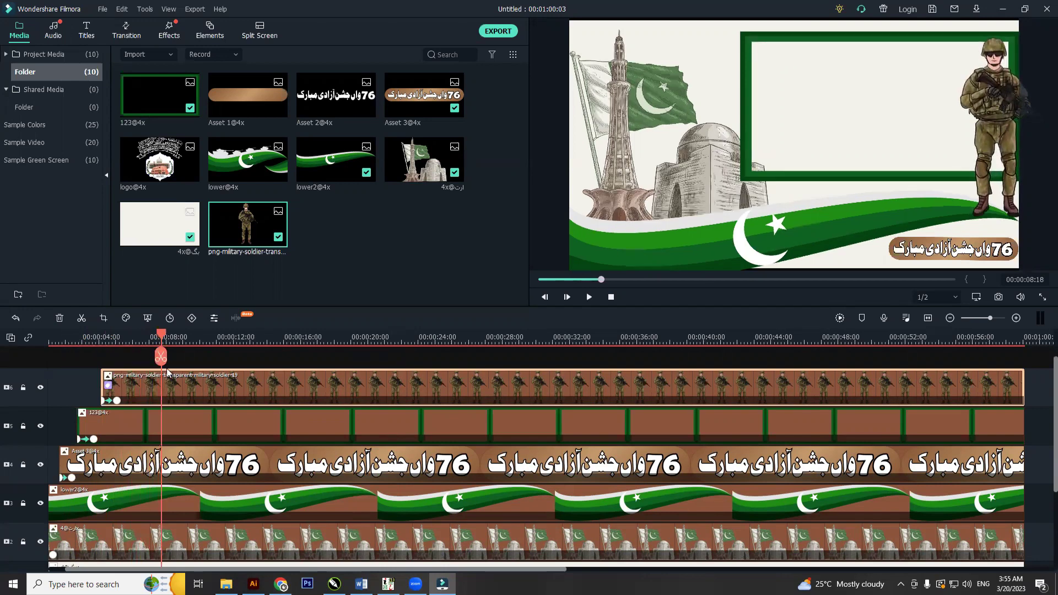
Reopen the soldier clip's animation settings and reset them to remove every preset and keyframe.
left_click(118, 400)
right_click(118, 403)
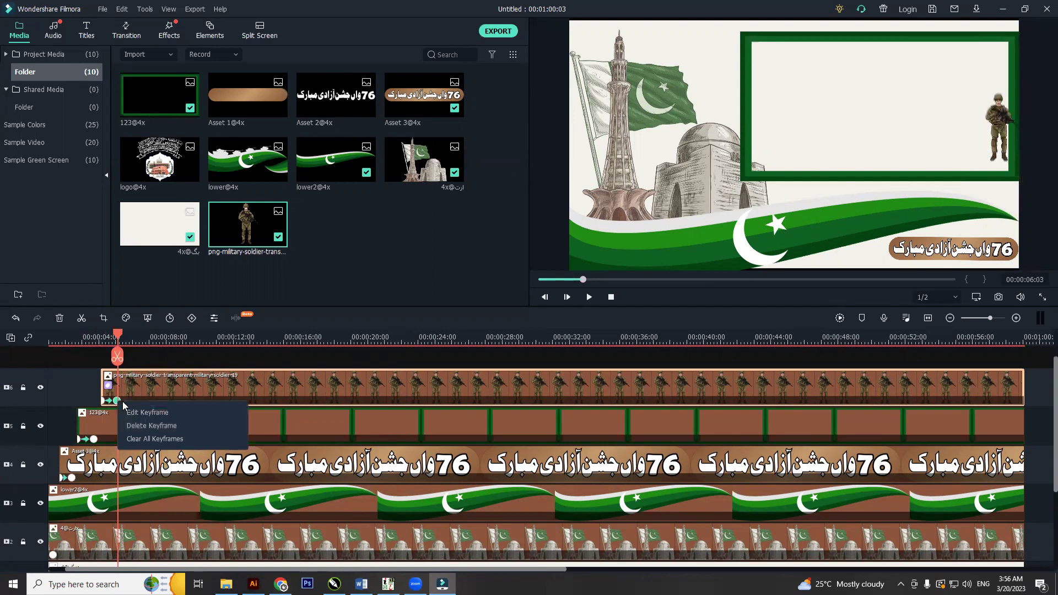
right_click(179, 386)
left_click(222, 261)
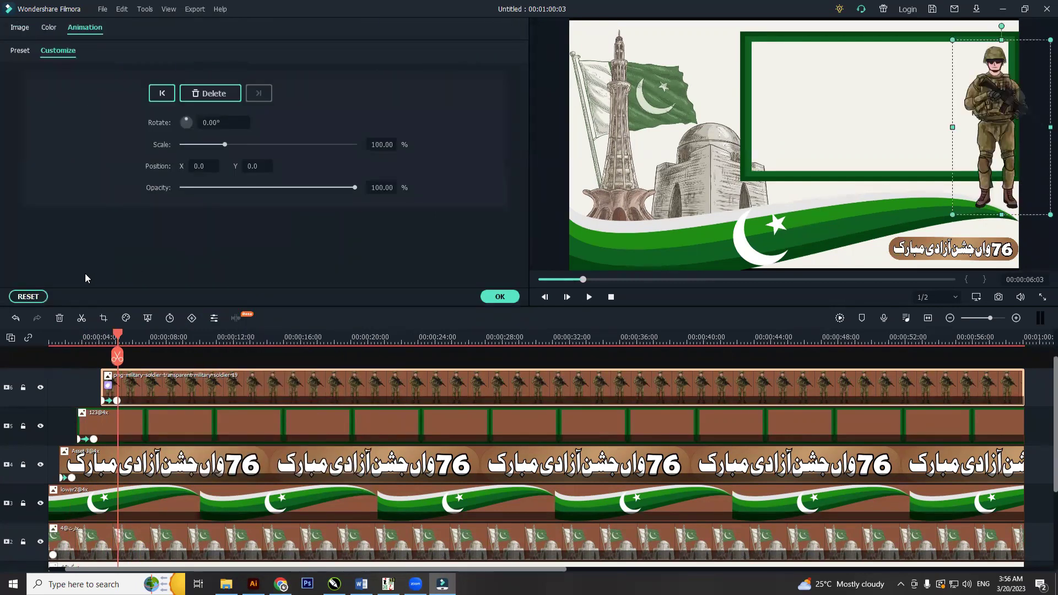
left_click(21, 50)
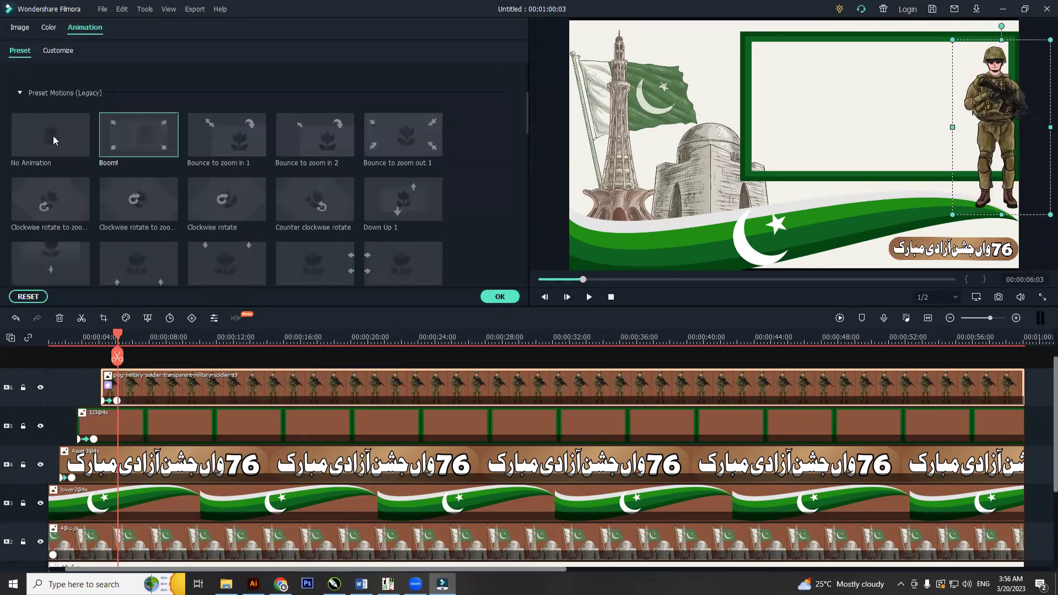
scroll(52, 135, "up", 3)
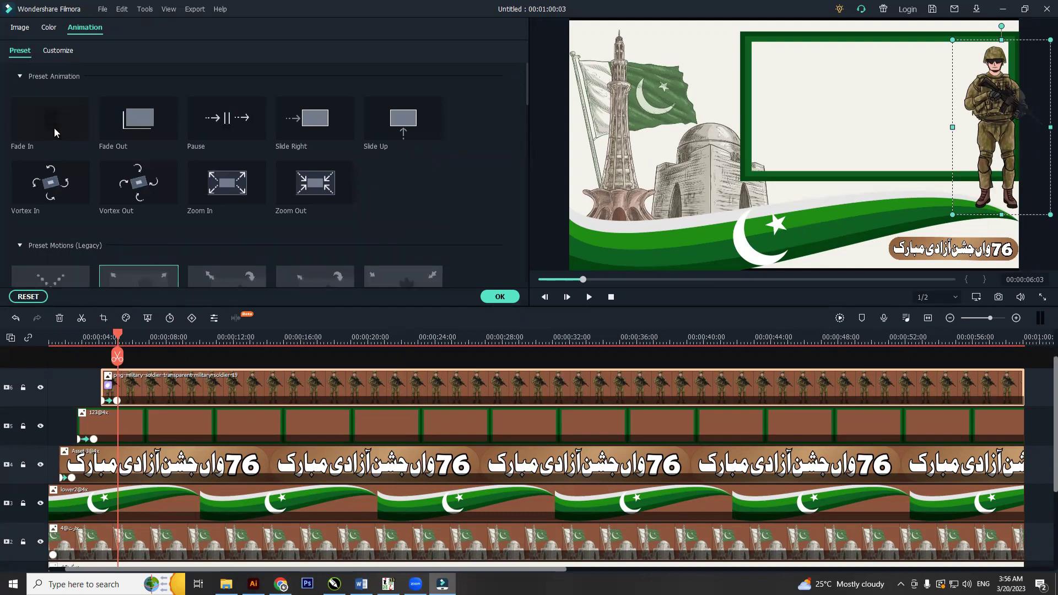
left_click(28, 296)
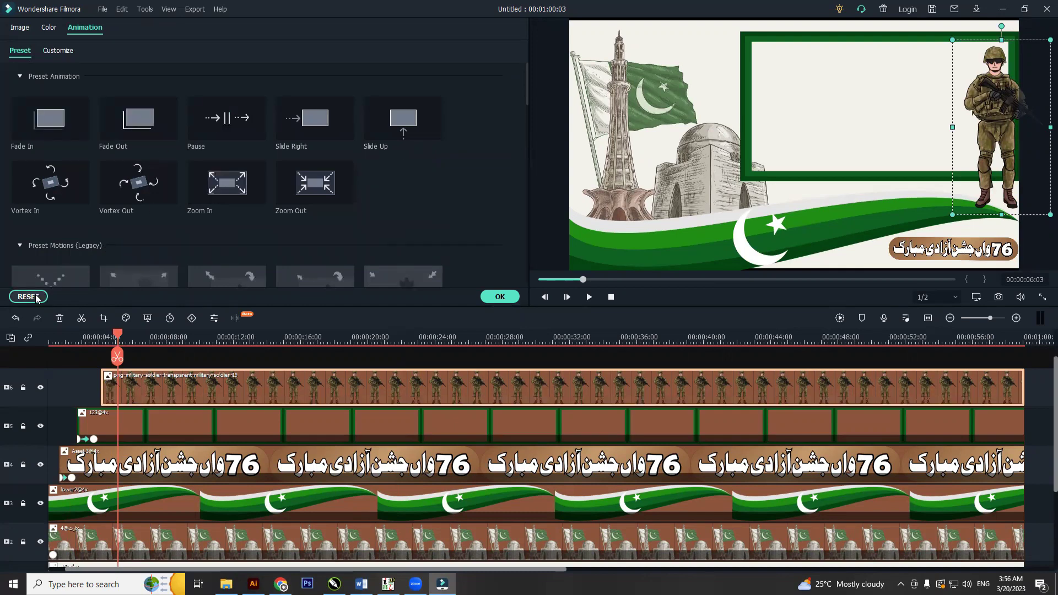
Apply only the legacy Boom! motion to the soldier clip and accept the animation settings.
scroll(144, 223, "down", 5)
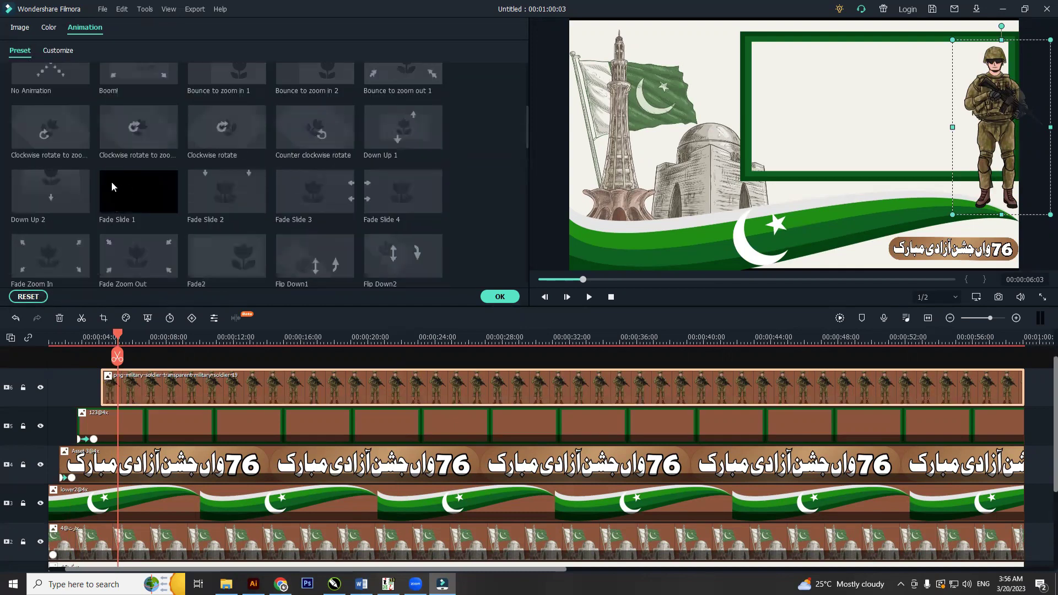
scroll(112, 199, "up", 5)
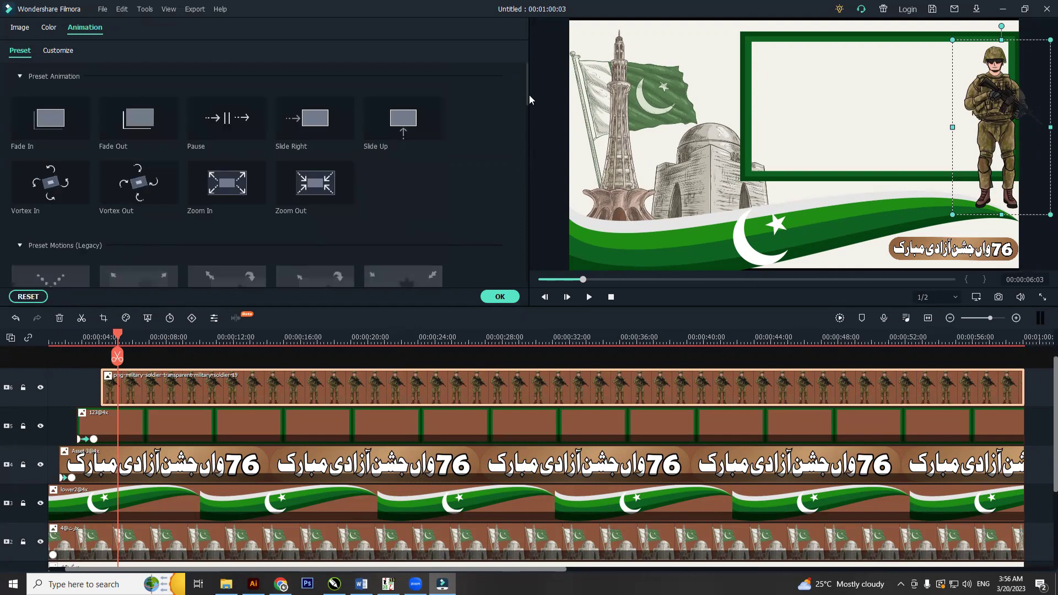
scroll(526, 97, "down", 2)
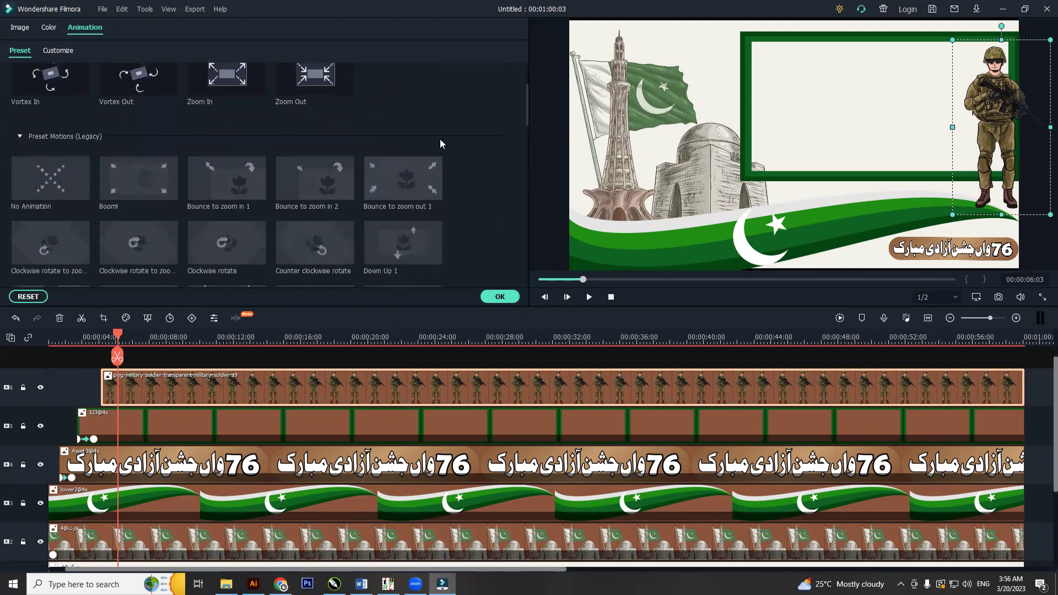
left_click(141, 184)
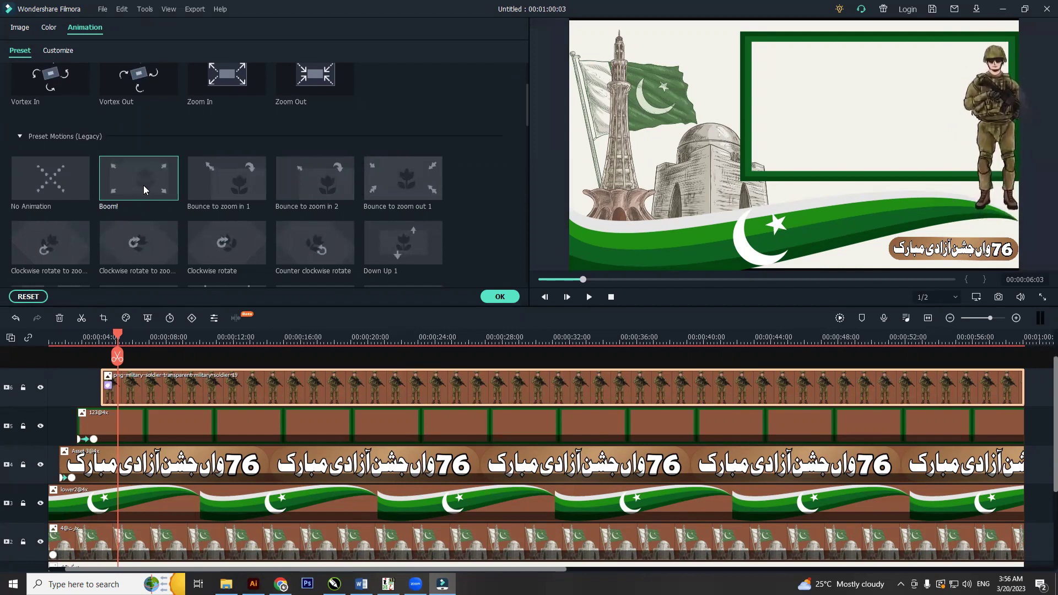
left_click(500, 297)
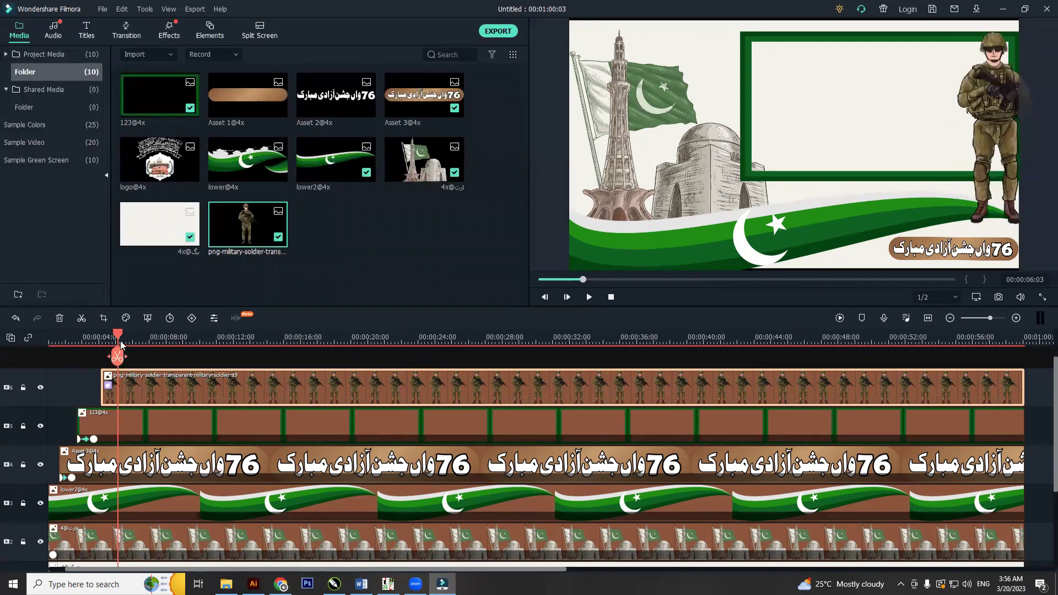
Play the timeline from before the soldier clip's start to check its Boom! entrance, and reopen the clip's animation settings.
left_click(70, 340)
key("space")
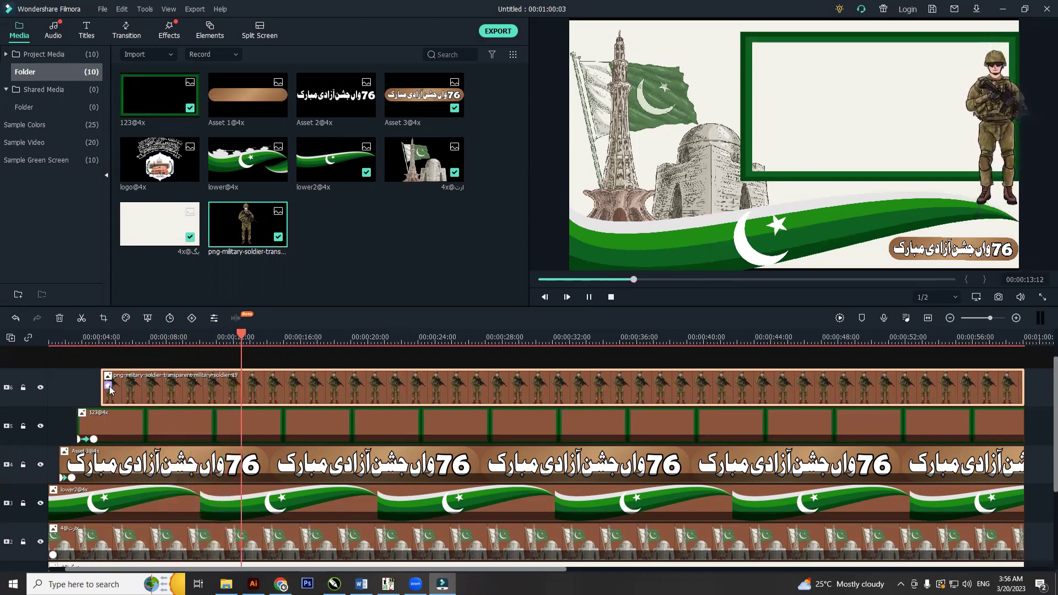
double_click(149, 391)
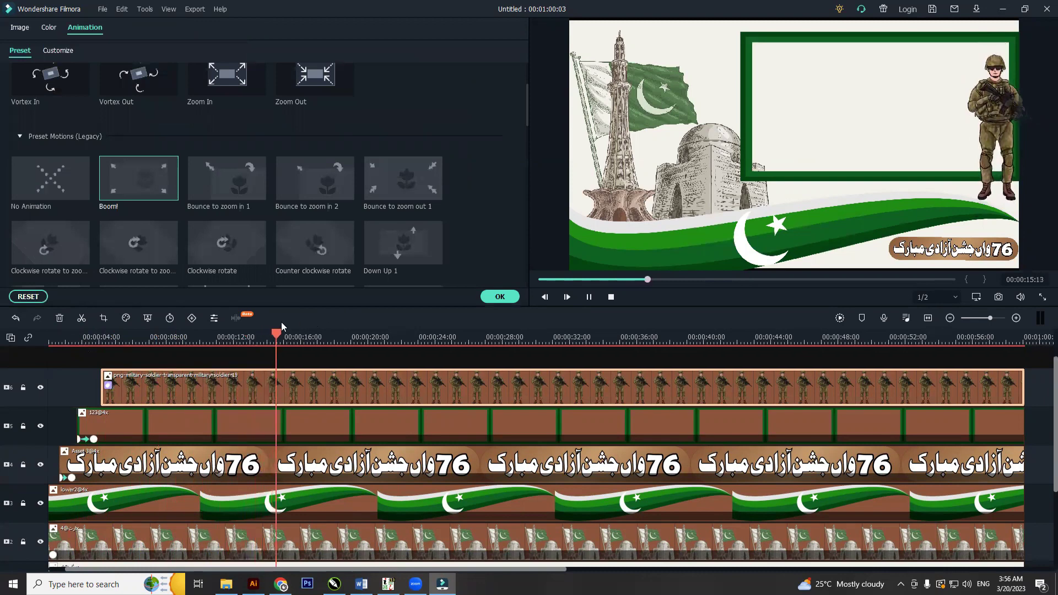
key("space")
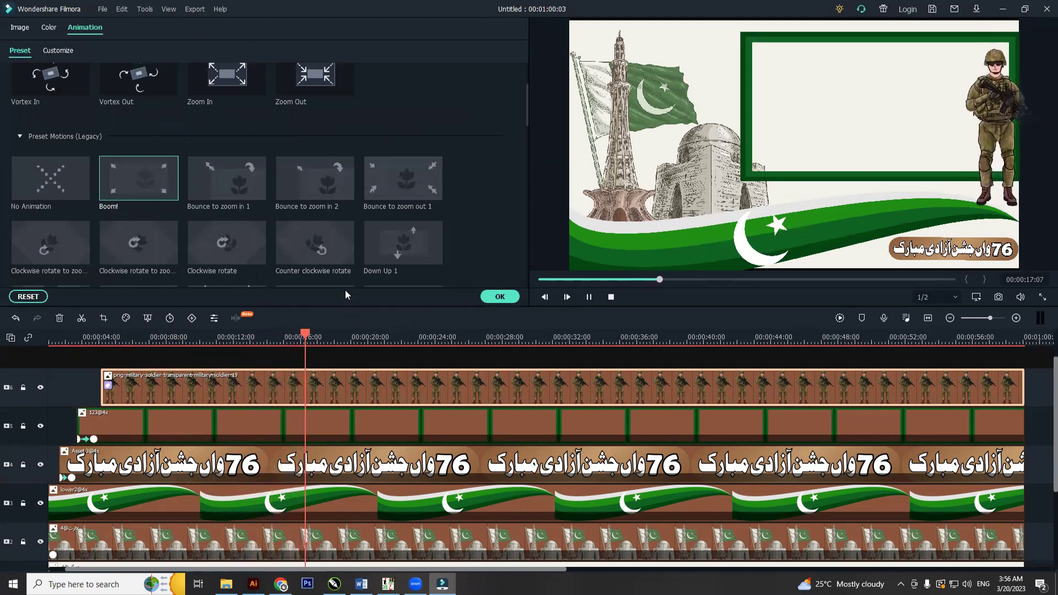
Look through the preset animations, their apply options and the Customize keyframe settings for the soldier clip, and close the settings.
scroll(338, 207, "down", 3)
scroll(335, 207, "up", 8)
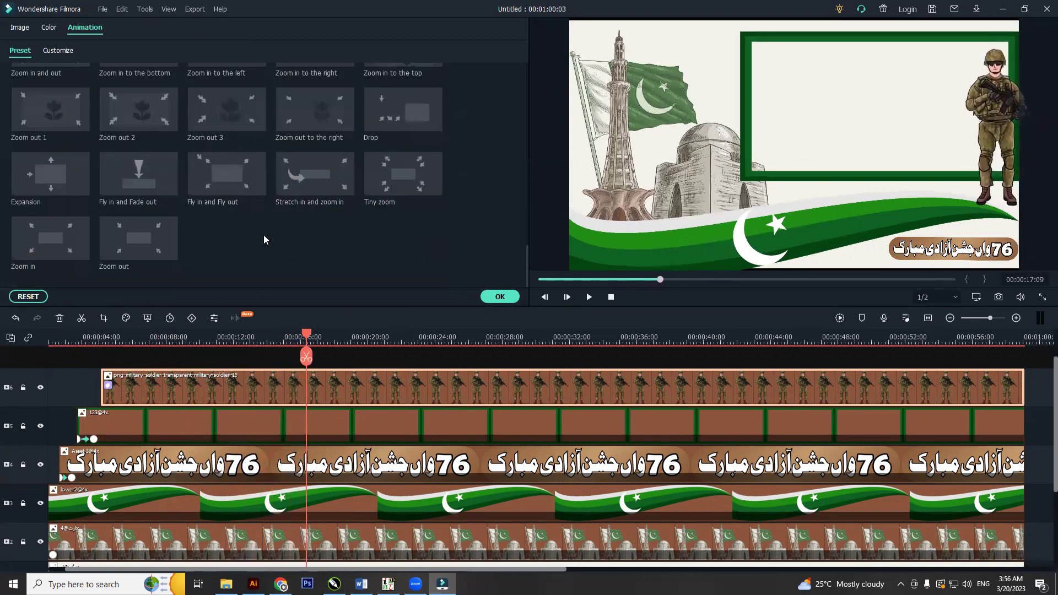
right_click(123, 233)
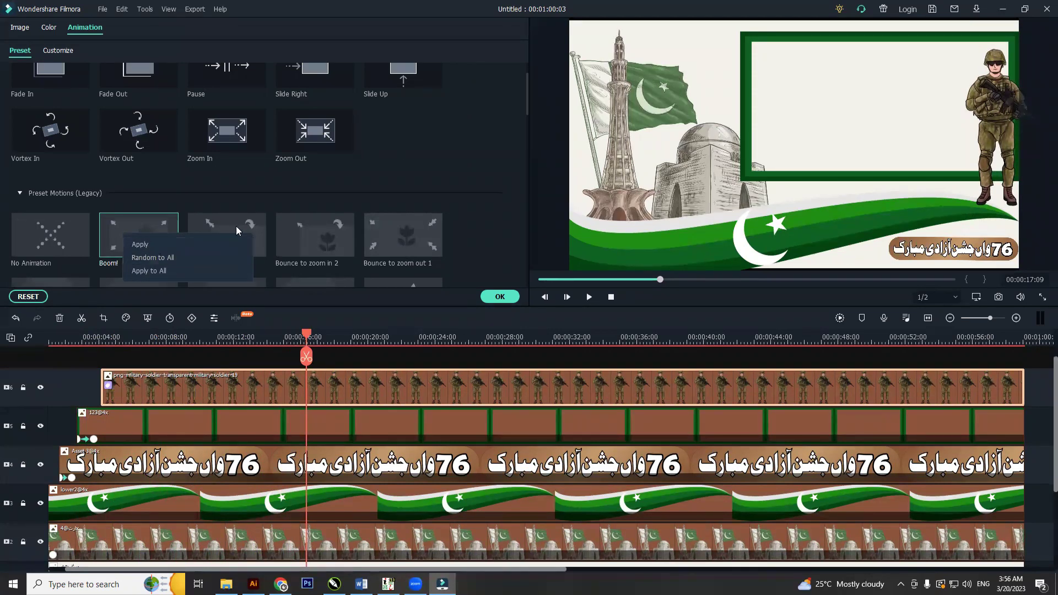
left_click(326, 198)
scroll(369, 197, "down", 6)
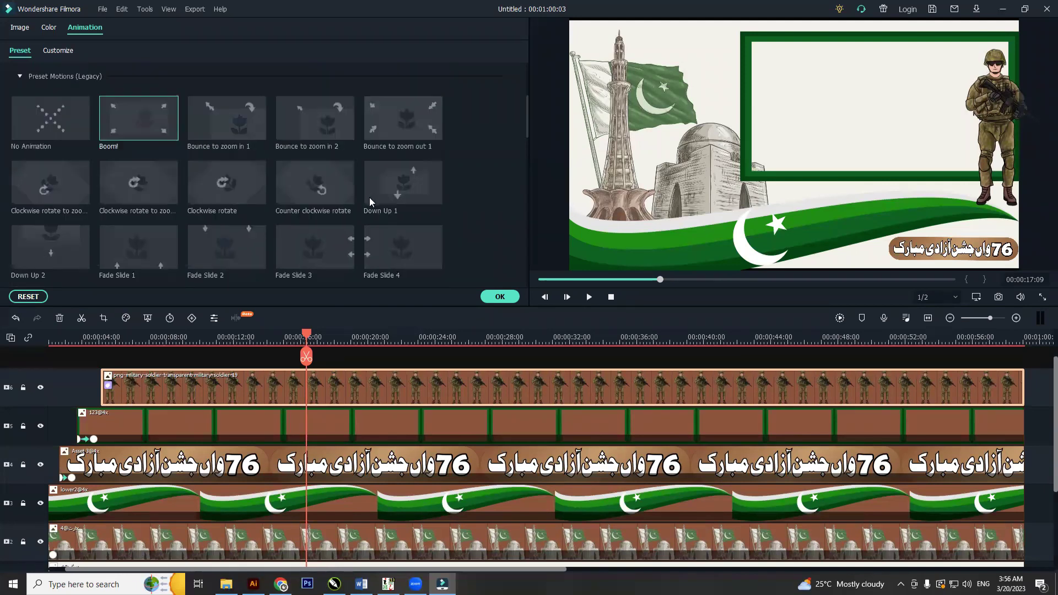
scroll(44, 270, "up", 8)
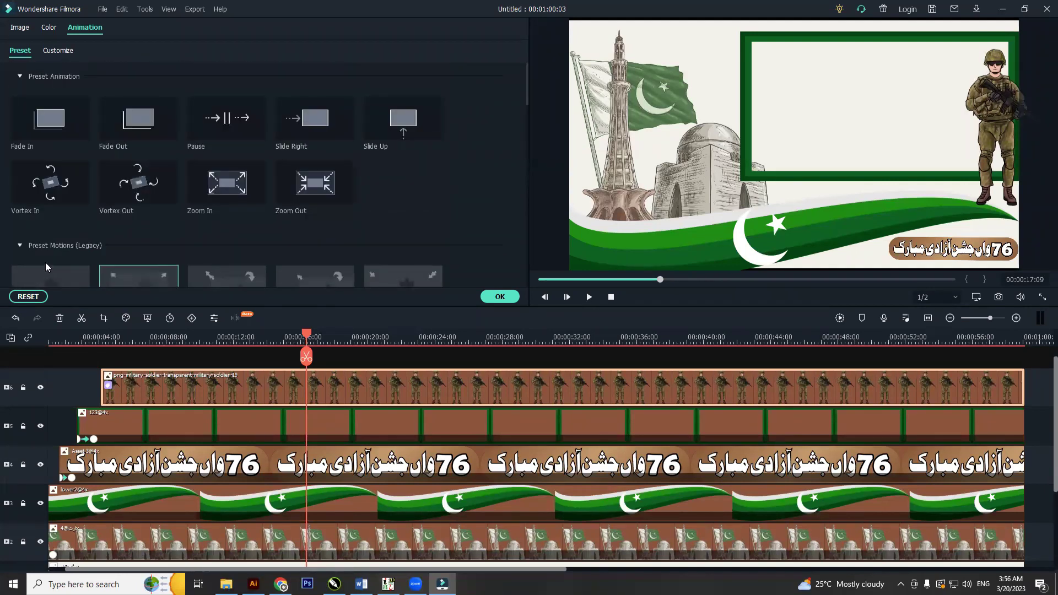
left_click(61, 52)
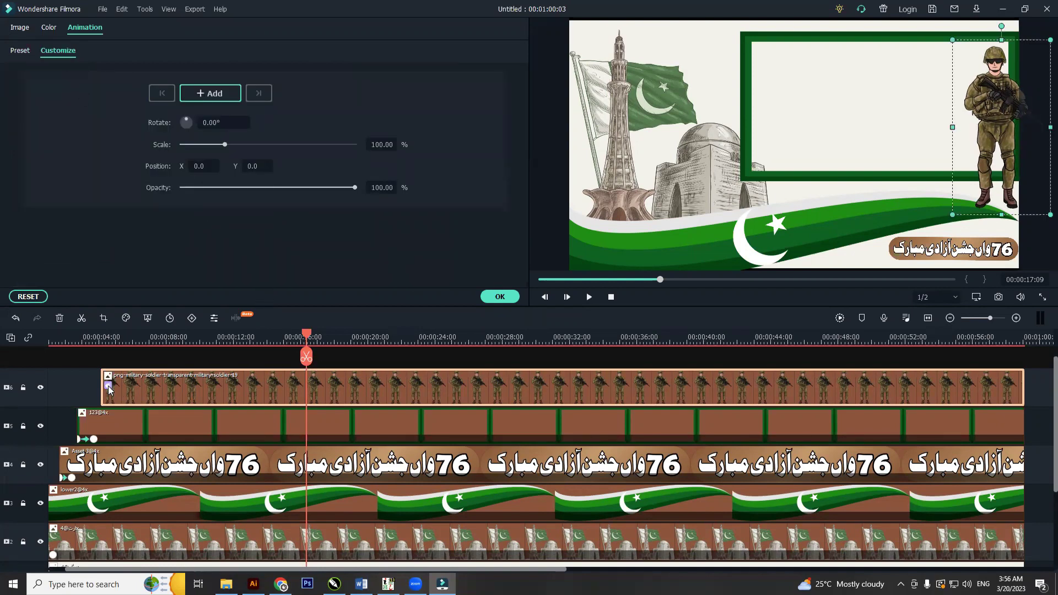
left_click(500, 296)
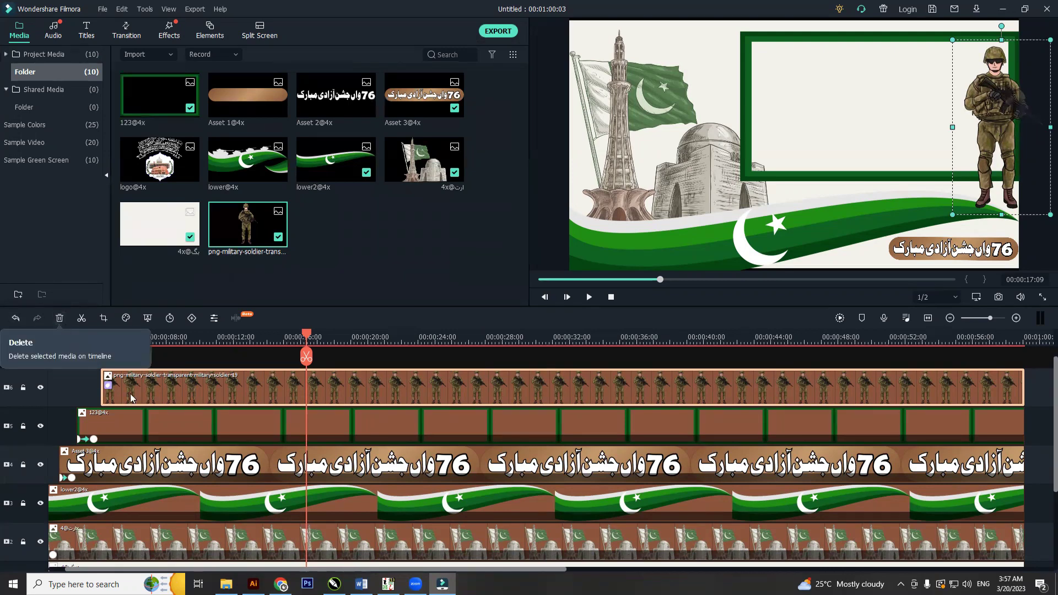
Try deleting the soldier clip and splitting it at 00:00:12:07, undoing each edit.
left_click(59, 319)
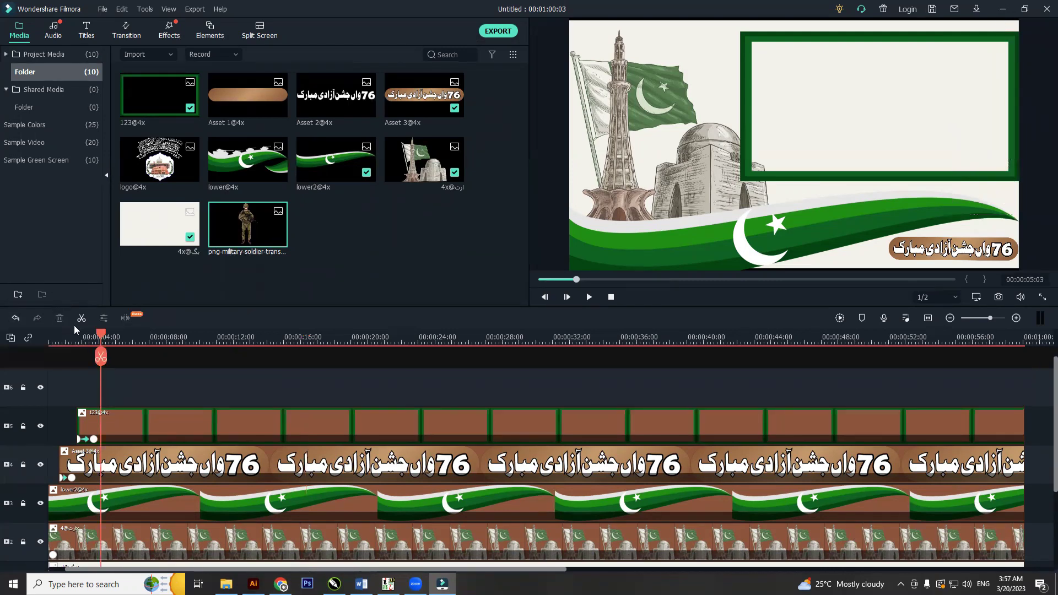
key("ctrl+z")
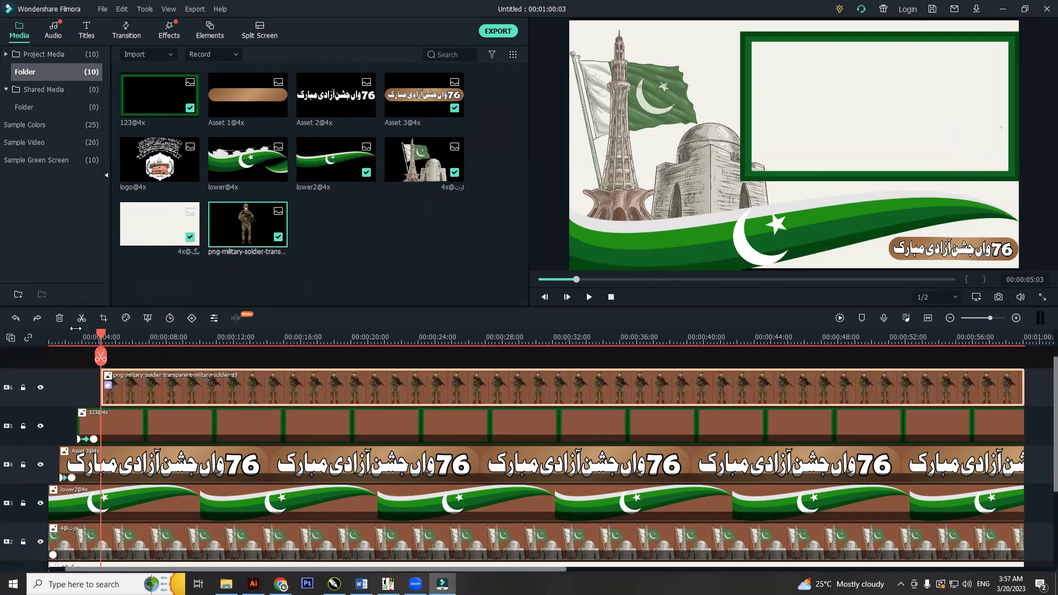
left_click_drag(103, 337, 221, 337)
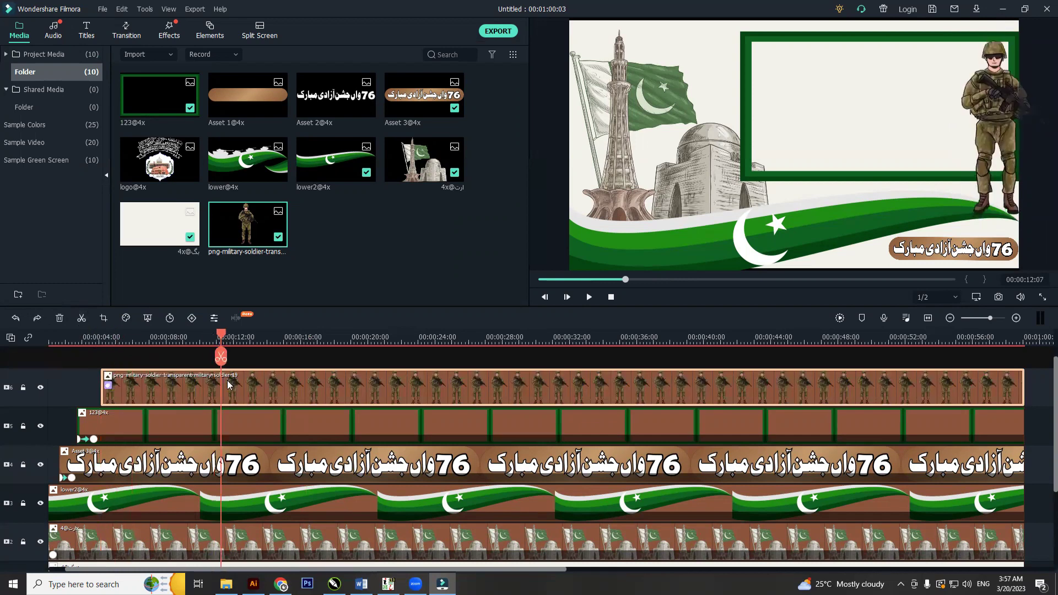
left_click(82, 321)
key("ctrl+z")
Crop the soldier clip to 480 x 855 at its original ratio, accept the crop and undo it.
left_click(104, 319)
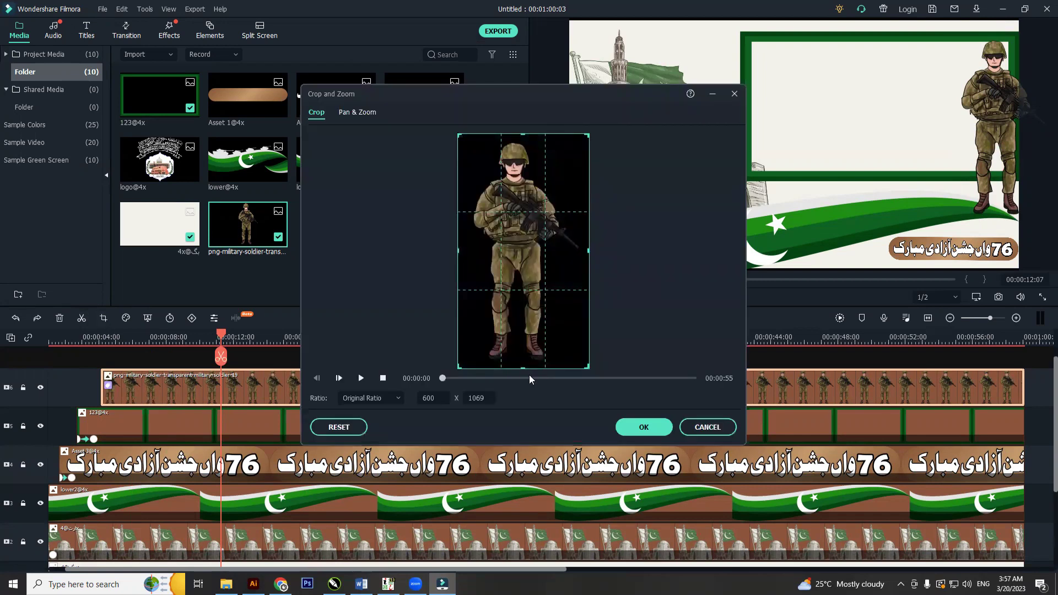
left_click_drag(520, 367, 520, 322)
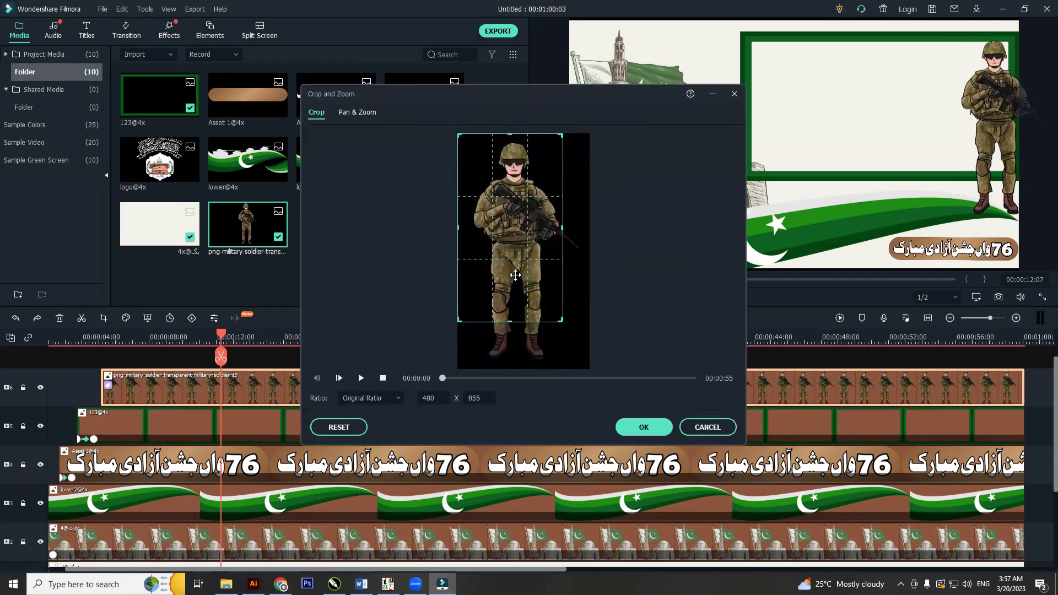
left_click_drag(516, 275, 526, 275)
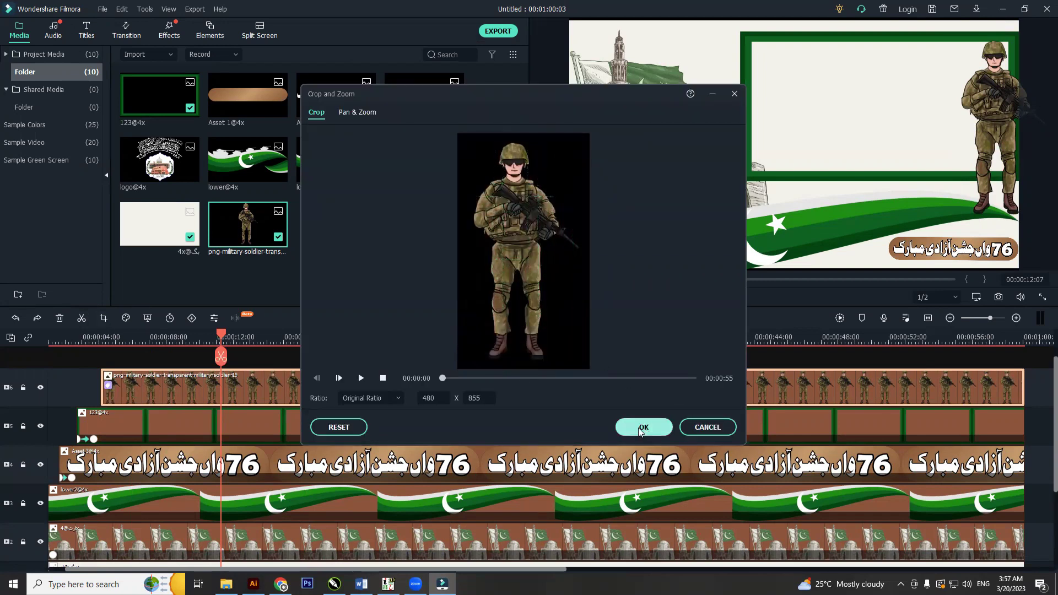
left_click(642, 428)
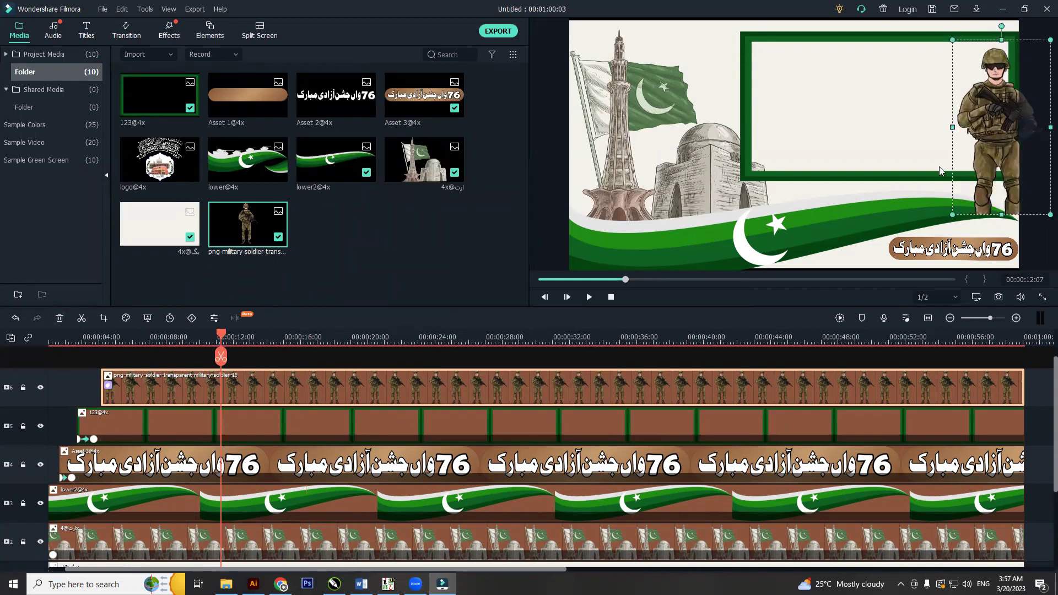
left_click(15, 318)
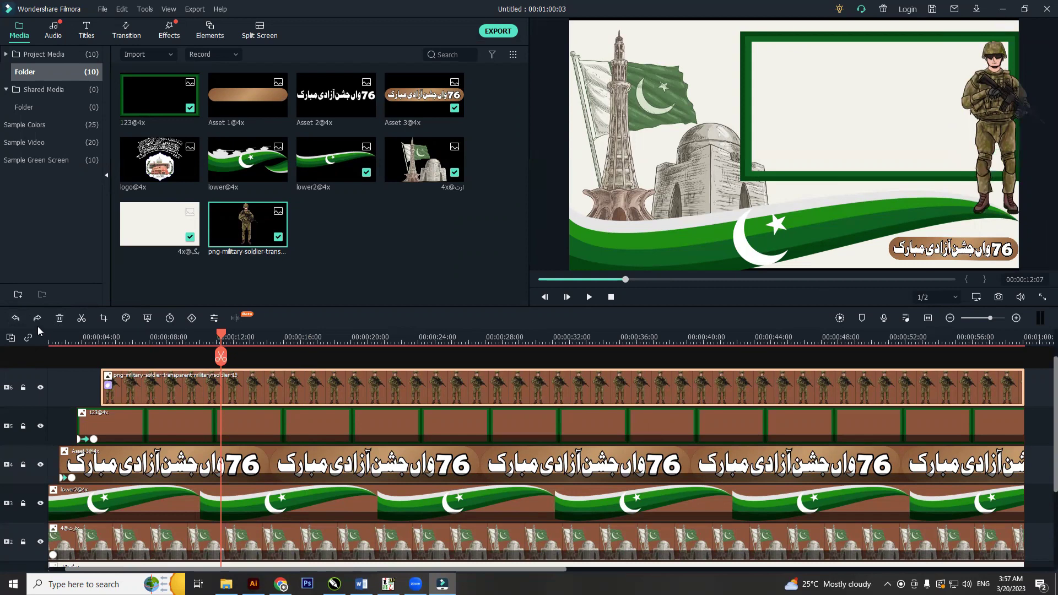
Open Advanced Color Correction for the soldier clip and try the Warm Max, Brighten, Far East and Cool presets.
left_click(126, 319)
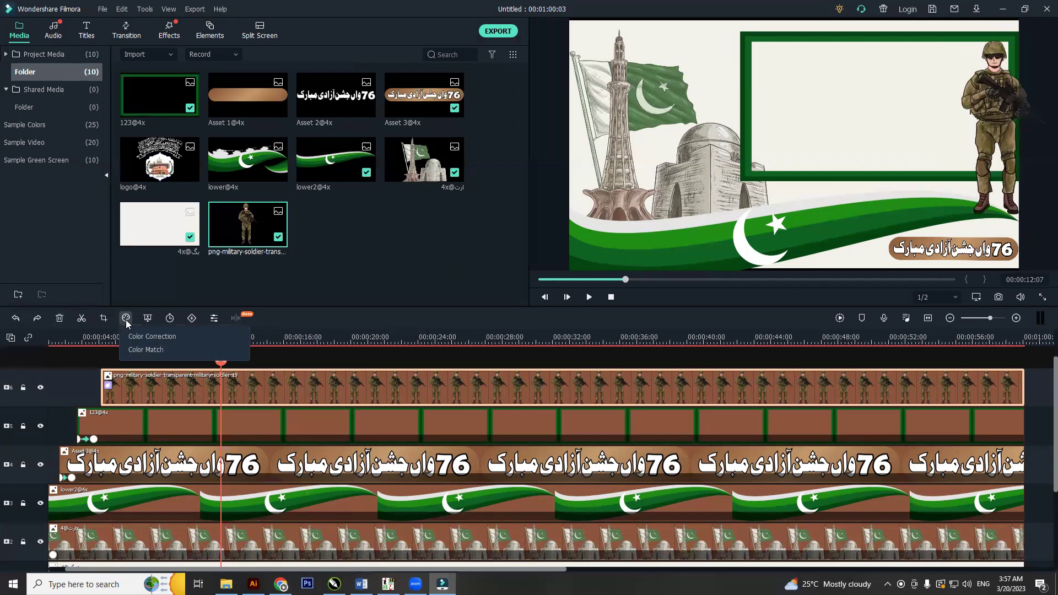
left_click(168, 341)
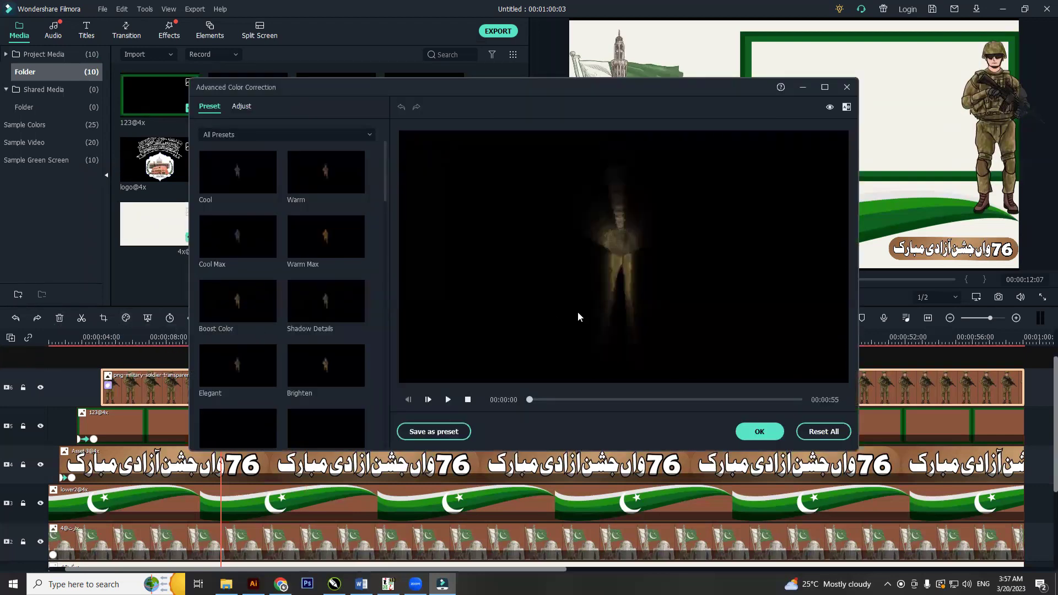
left_click(321, 234)
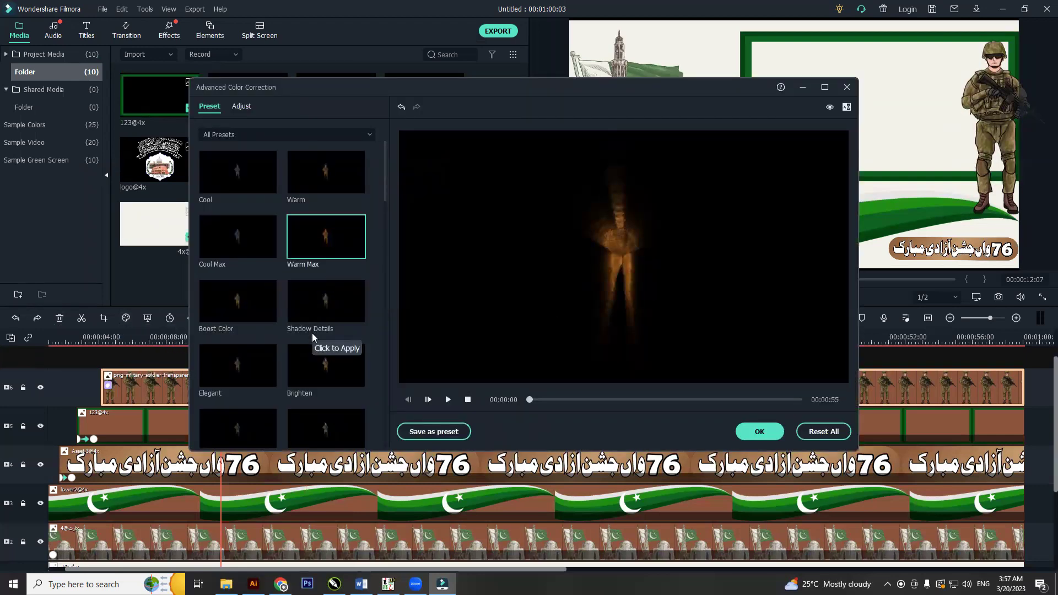
left_click(304, 368)
scroll(276, 364, "down", 5)
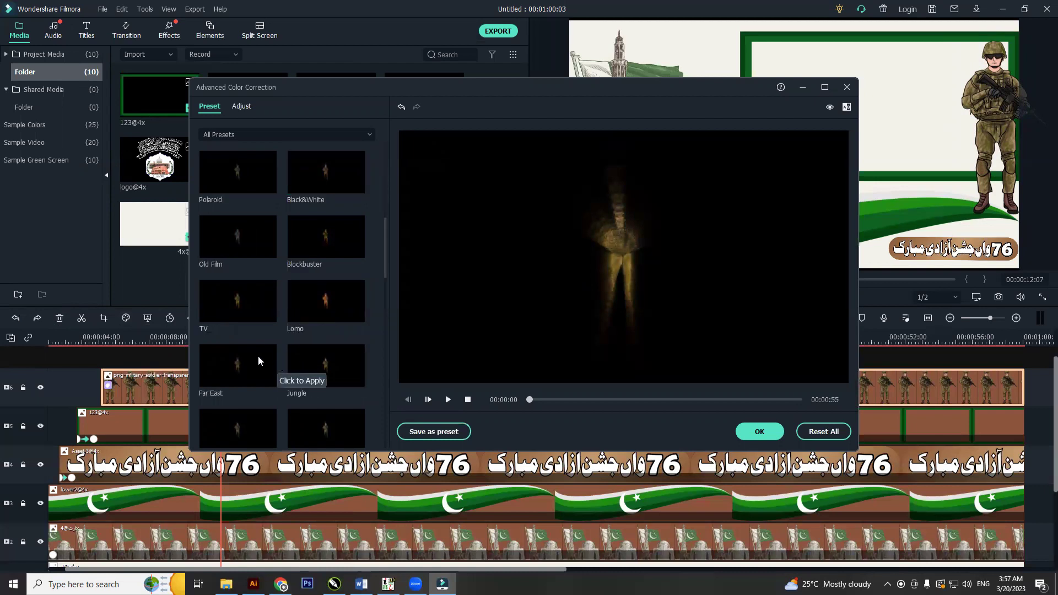
left_click(257, 353)
scroll(298, 302, "down", 1)
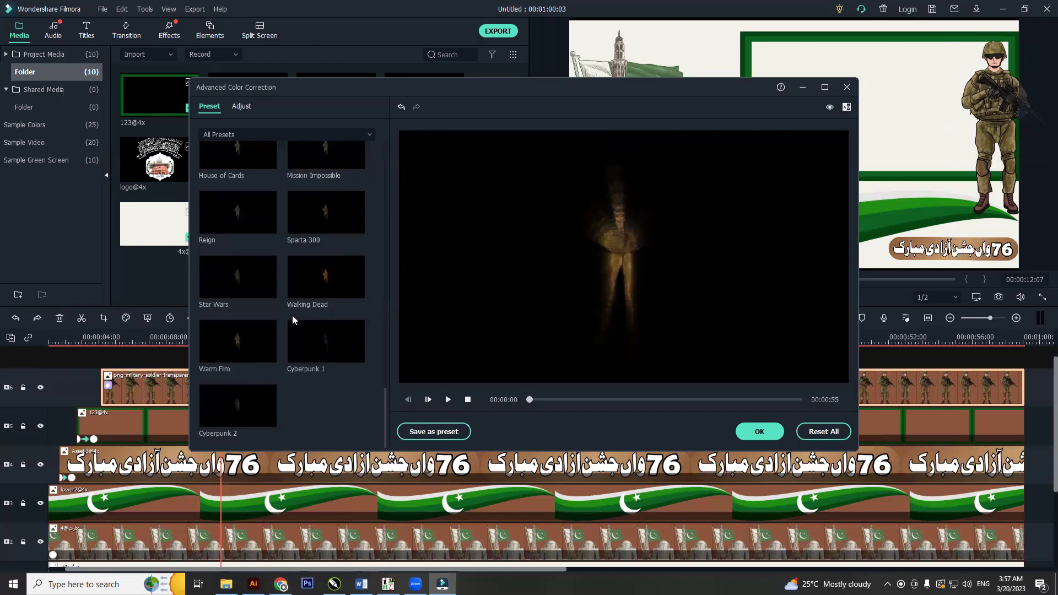
scroll(292, 315, "up", 5)
left_click(247, 191)
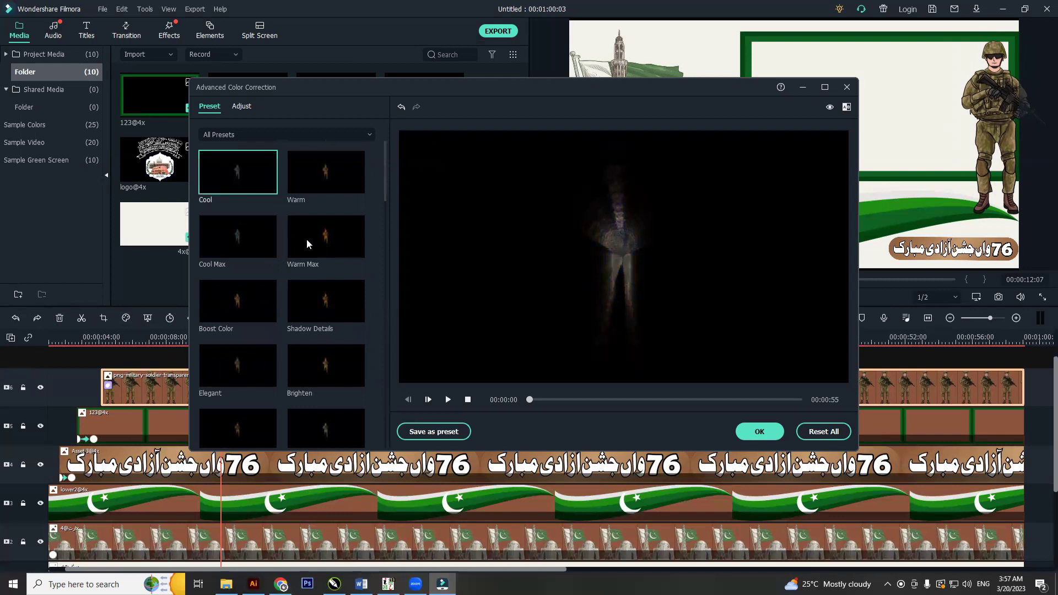
Apply the Warm Max preset to the soldier, preview it and accept the color correction.
left_click(307, 239)
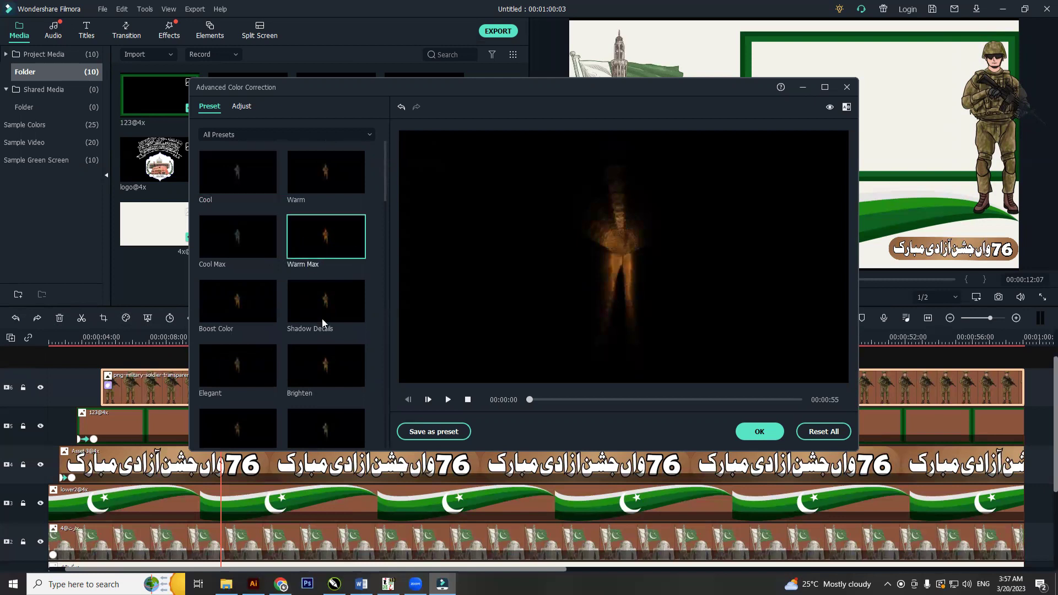
left_click(448, 400)
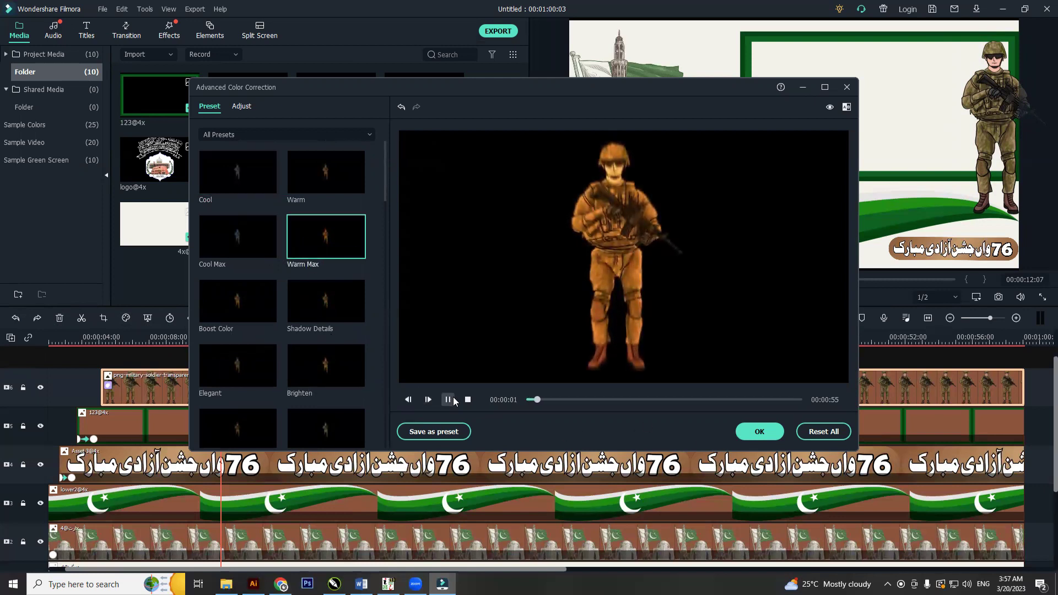
left_click(759, 432)
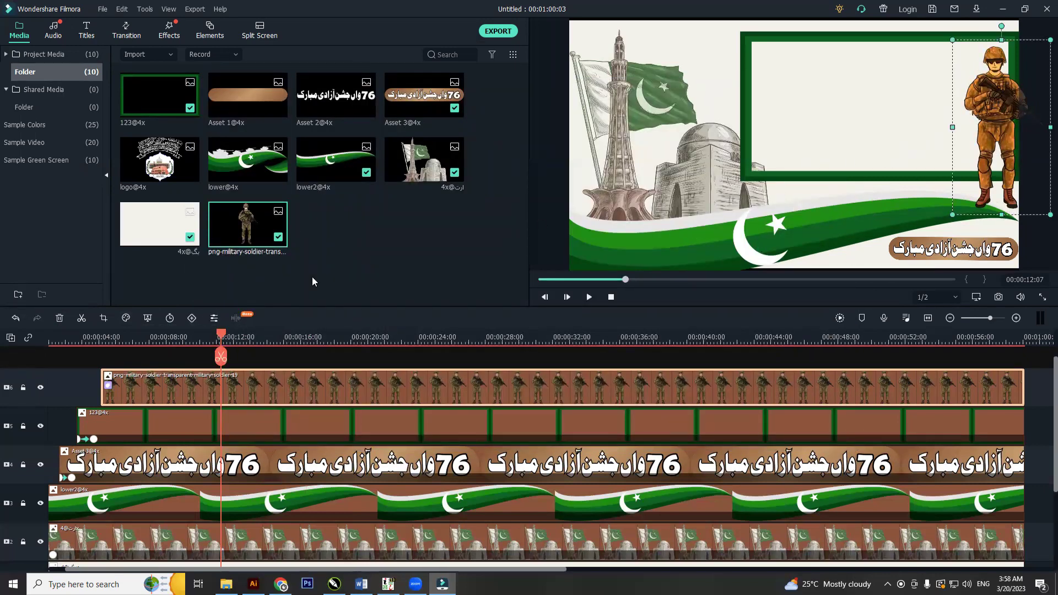
Color-match the soldier clip to the reference frame at 00:00:00, reset all its color settings and accept.
left_click(125, 318)
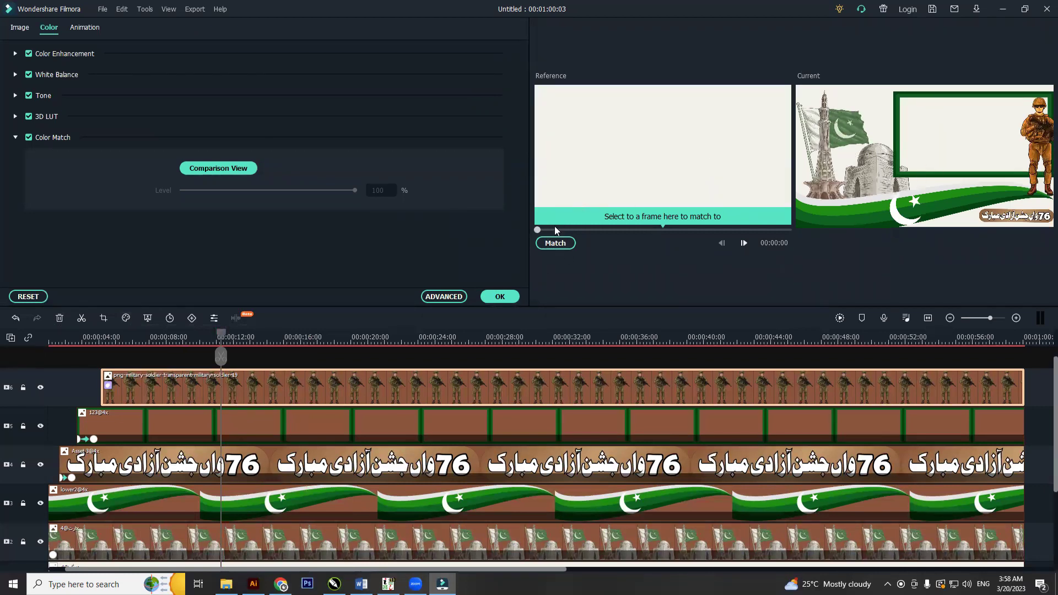
left_click(545, 244)
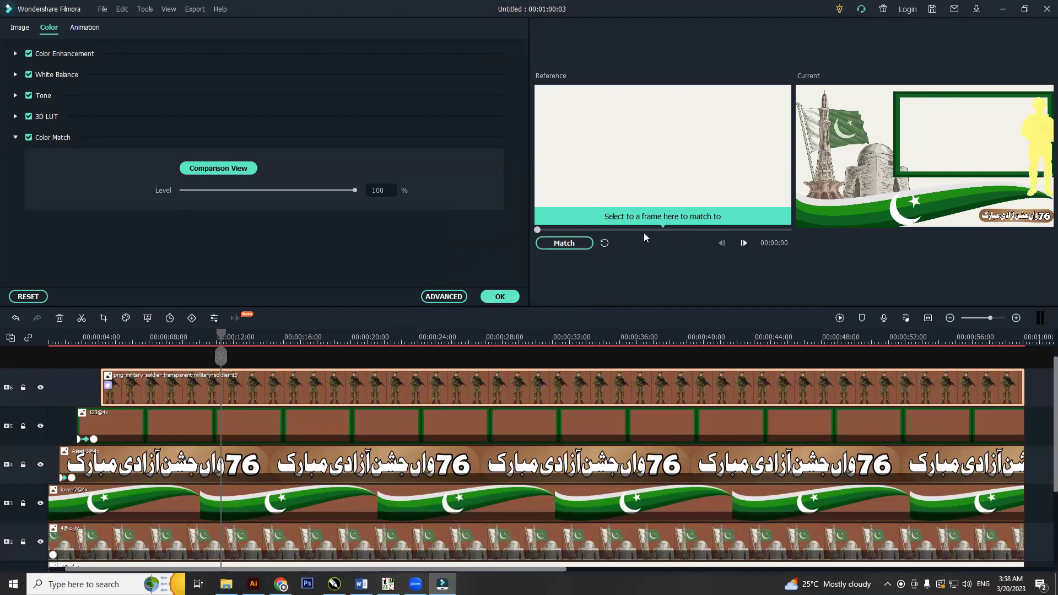
left_click(28, 297)
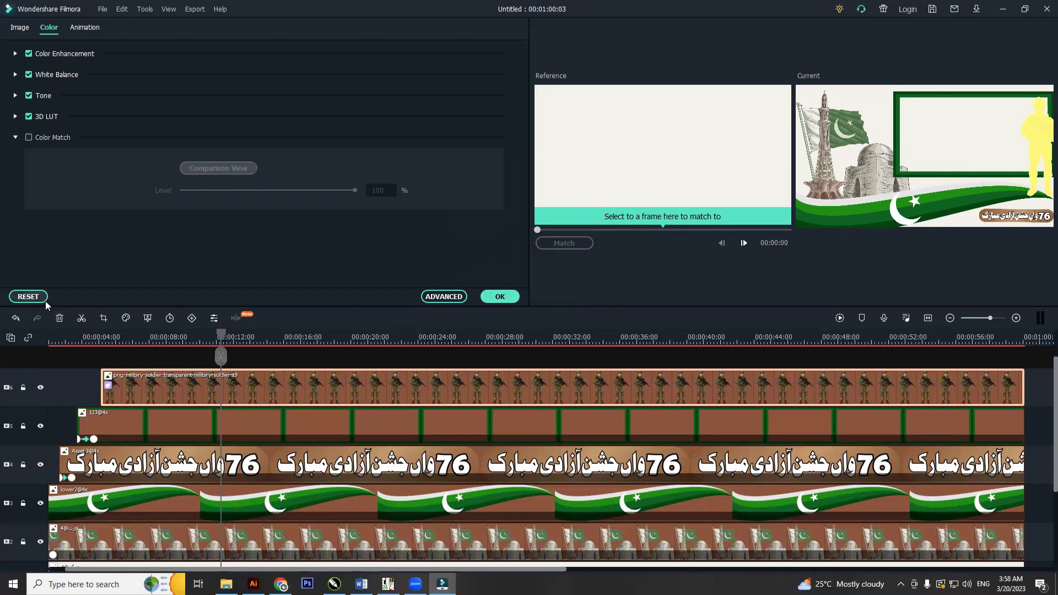
left_click(500, 297)
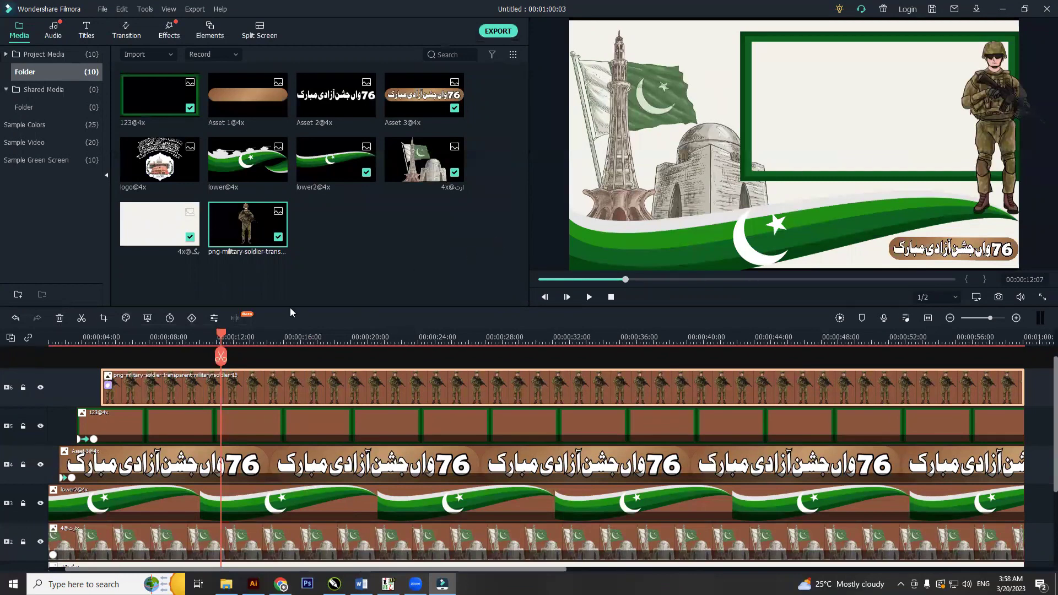
Open the Chroma Key settings for the soldier clip.
left_click(147, 318)
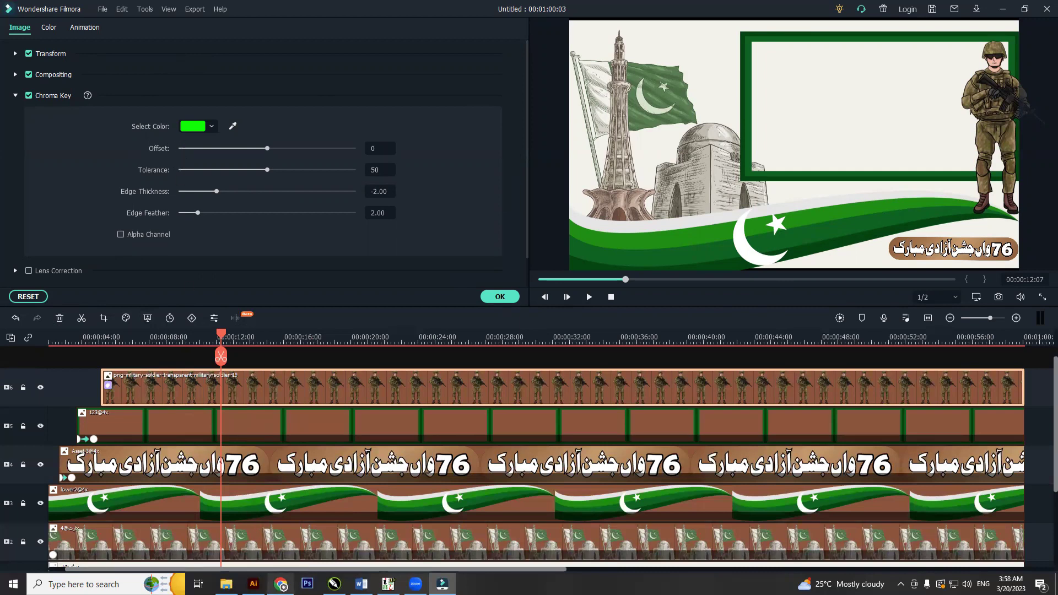
Switch to Chrome and open youtube.com in a new tab.
left_click(280, 584)
key("ctrl+t")
type("g")
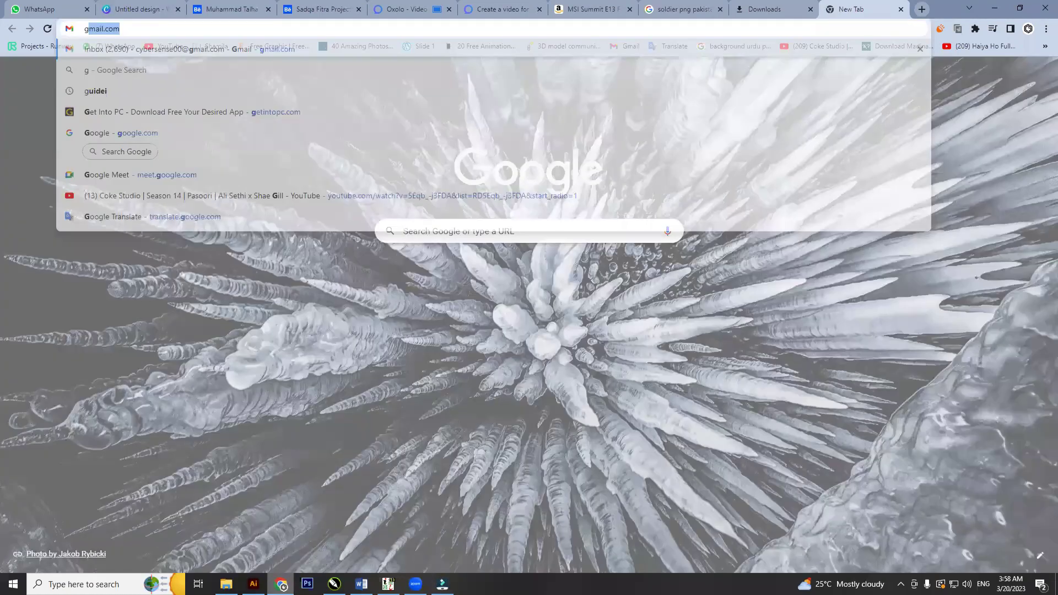
key("BackSpace")
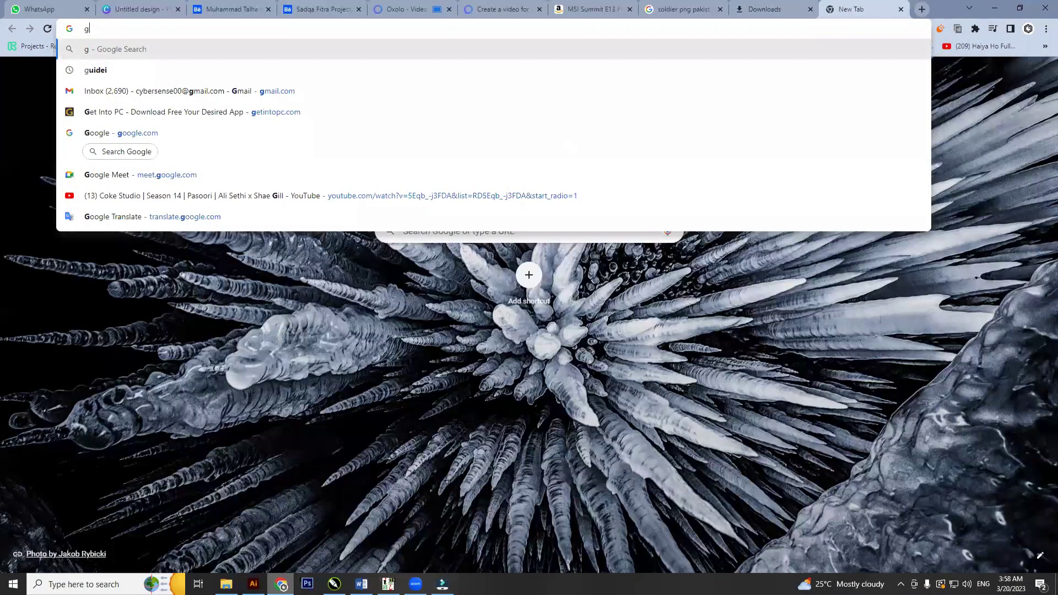
key("BackSpace")
type("youtube.com")
key("Return")
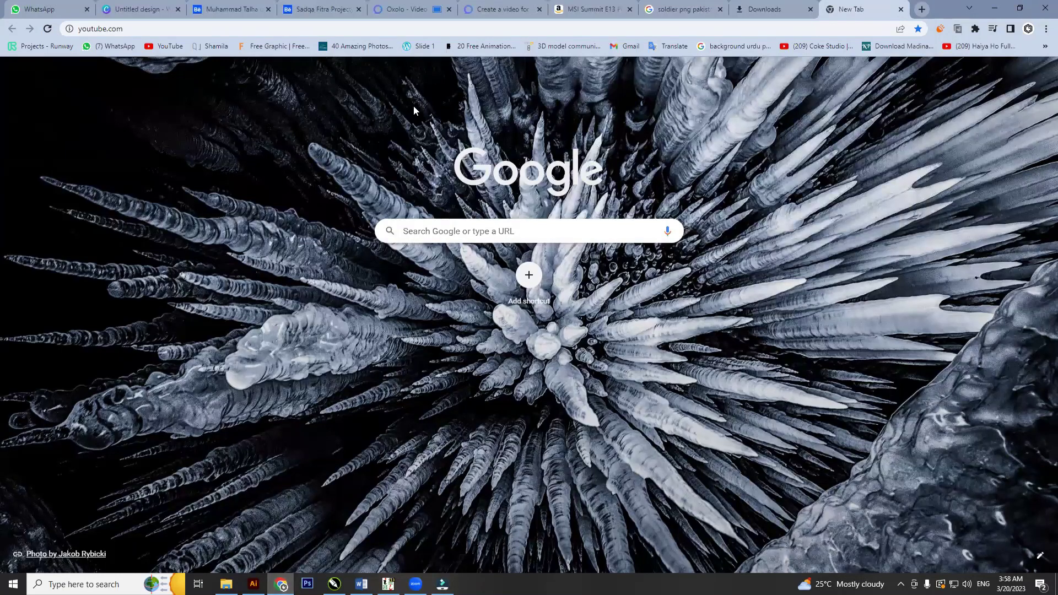
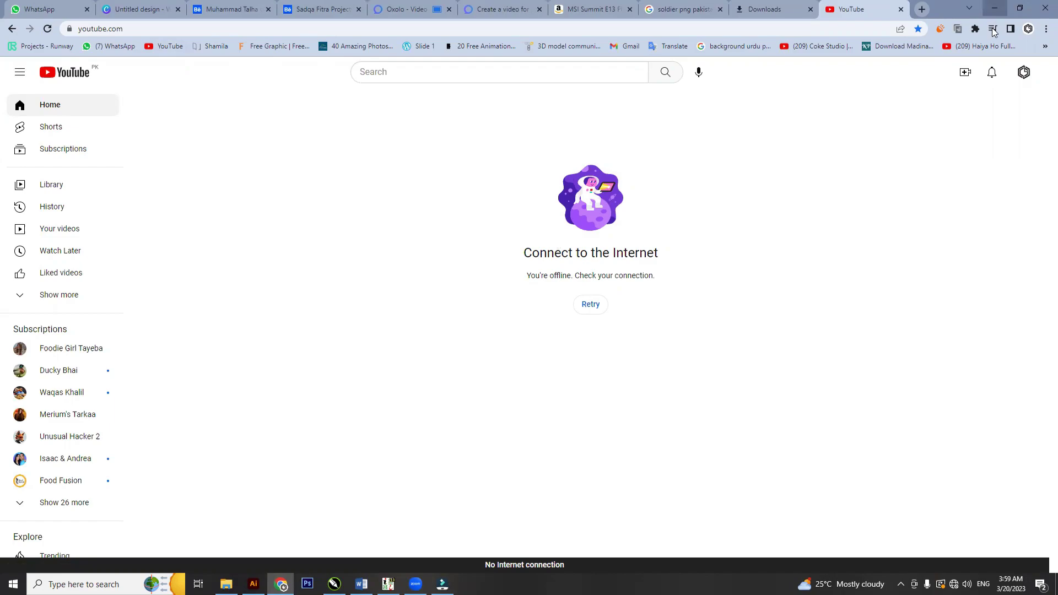
Search YouTube for "green screen video stocks".
left_click(995, 8)
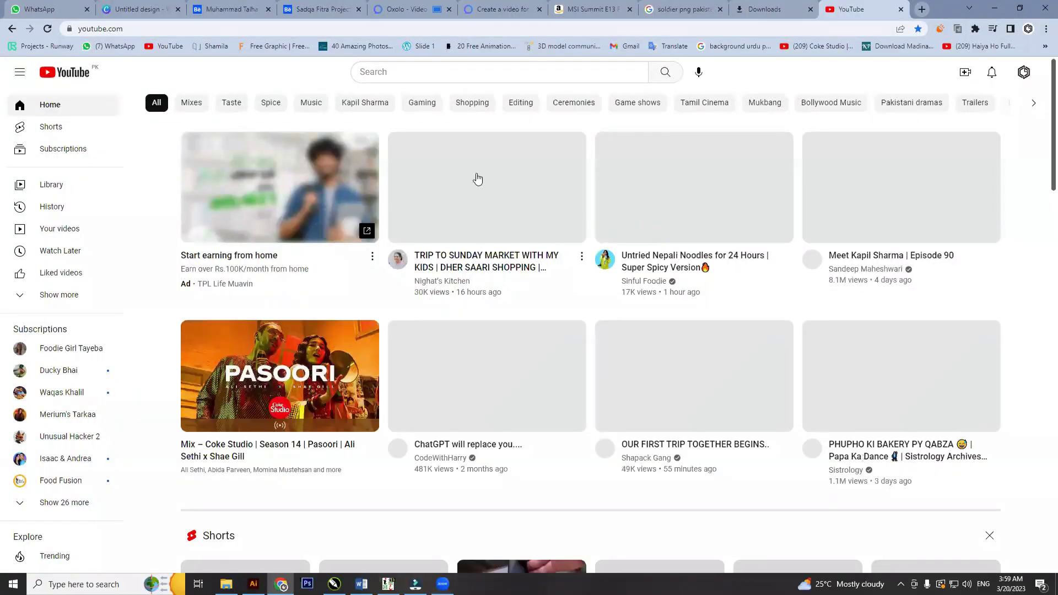
left_click(475, 71)
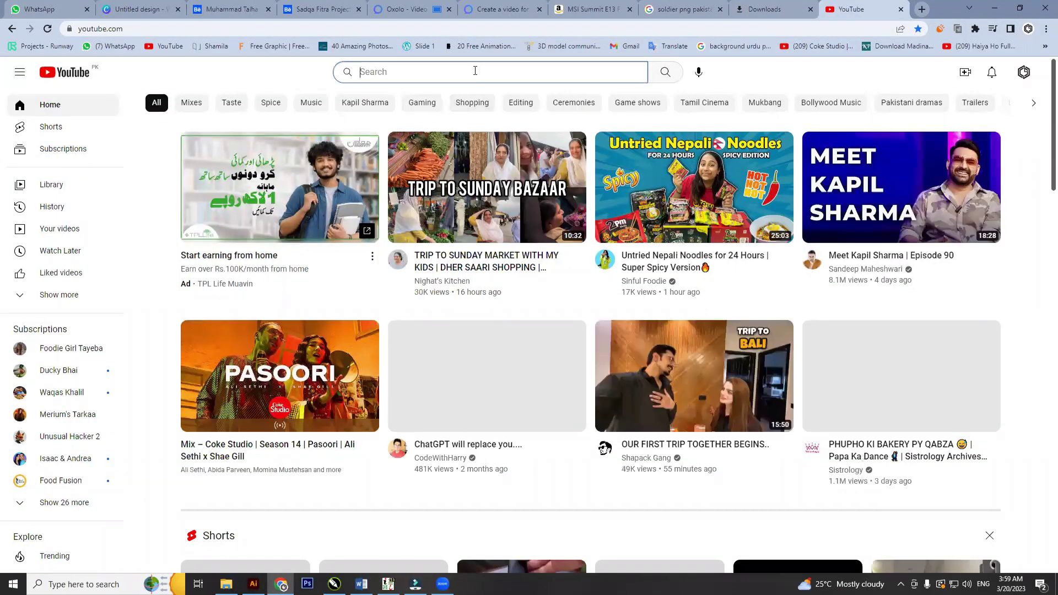
type("green")
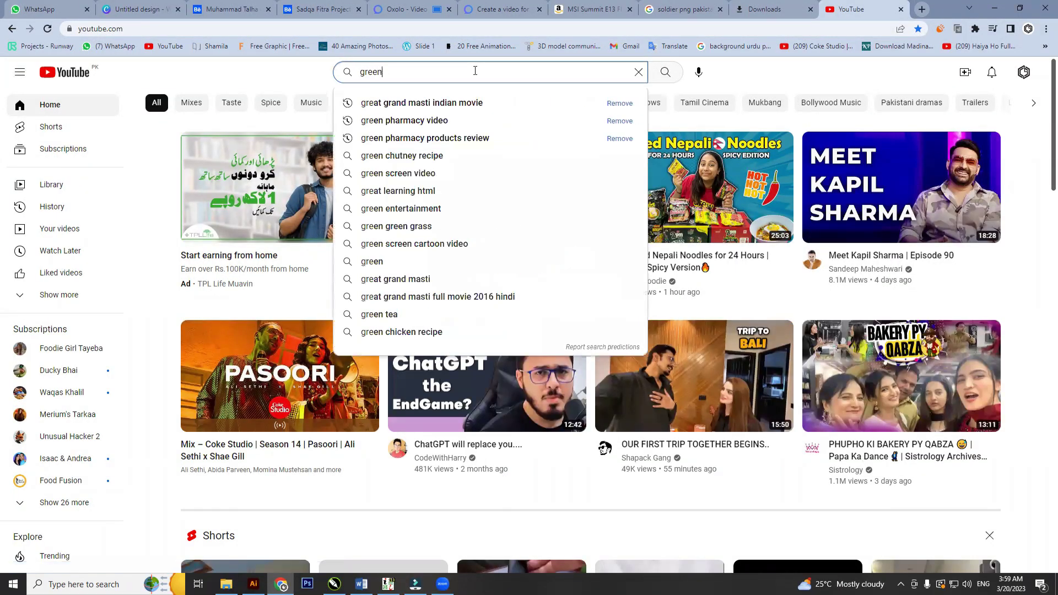
type(" scr")
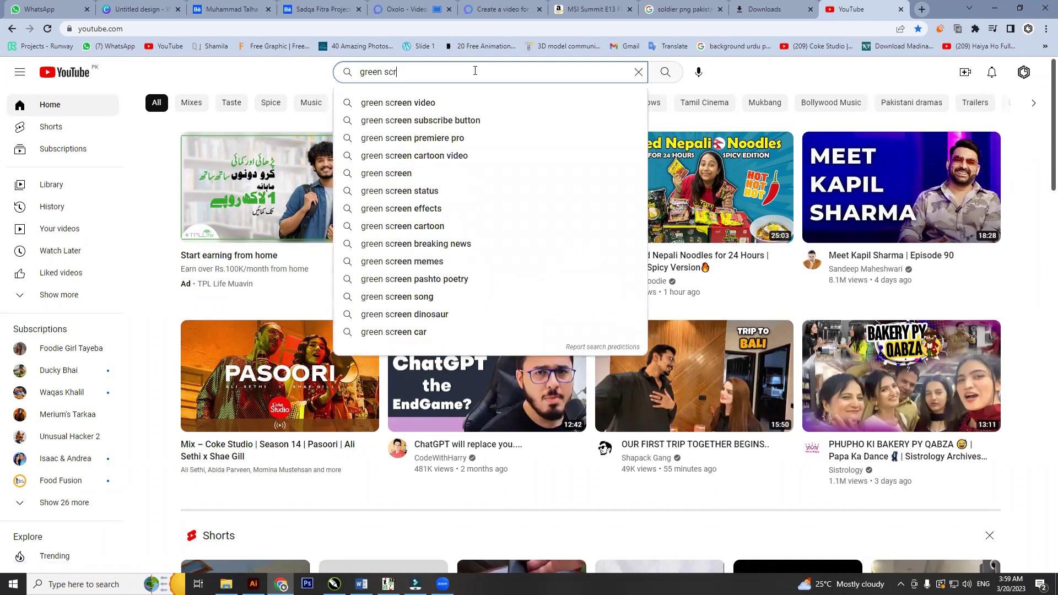
type("e")
key("Down")
type("s")
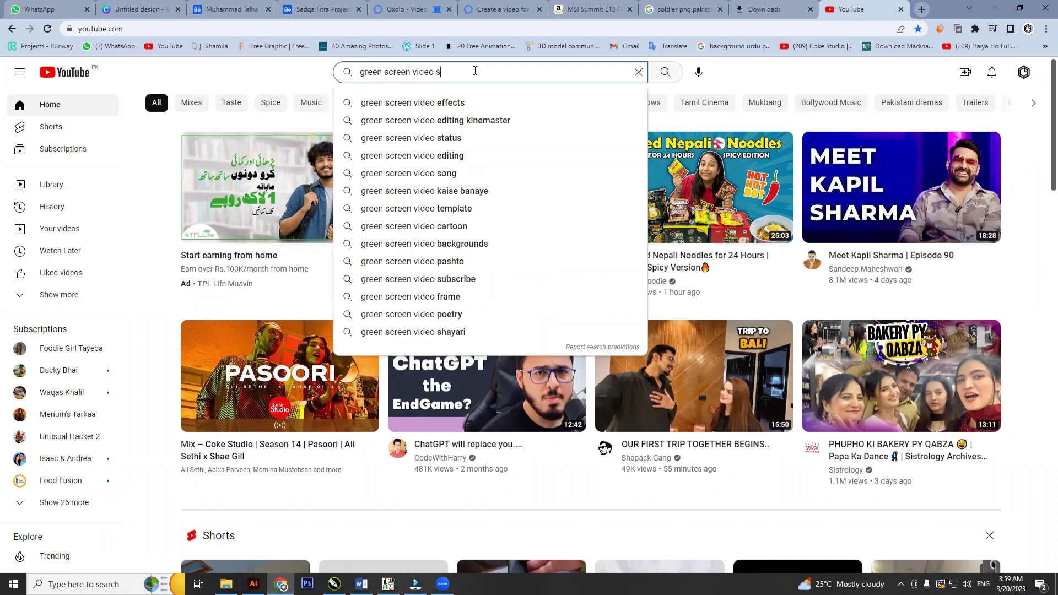
type("tocks")
key("Return")
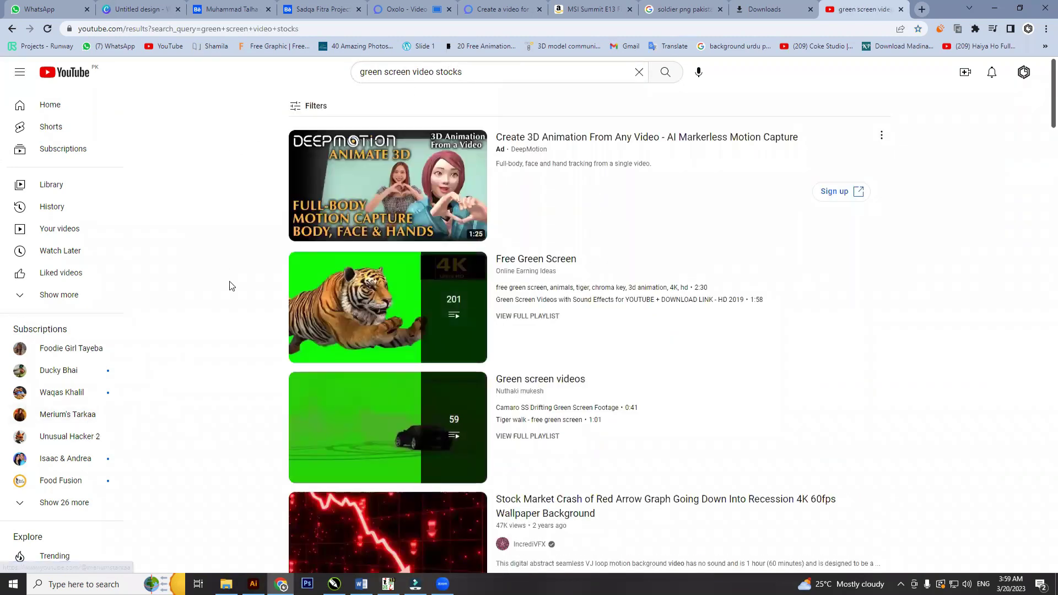
Open the tiger video from the Free Green Screen playlist and try to download it.
scroll(292, 298, "down", 6)
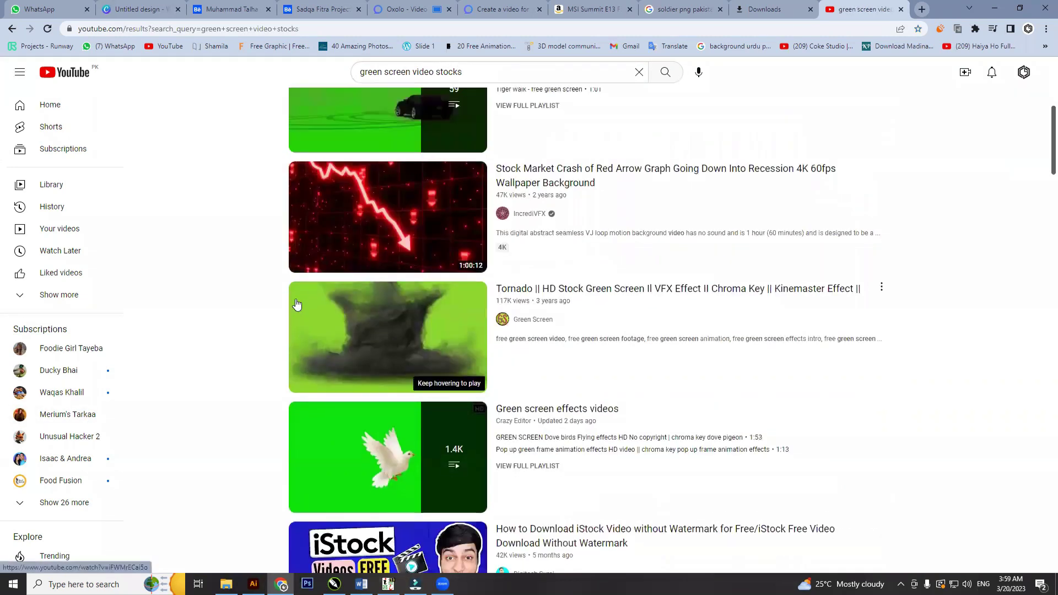
scroll(297, 303, "up", 5)
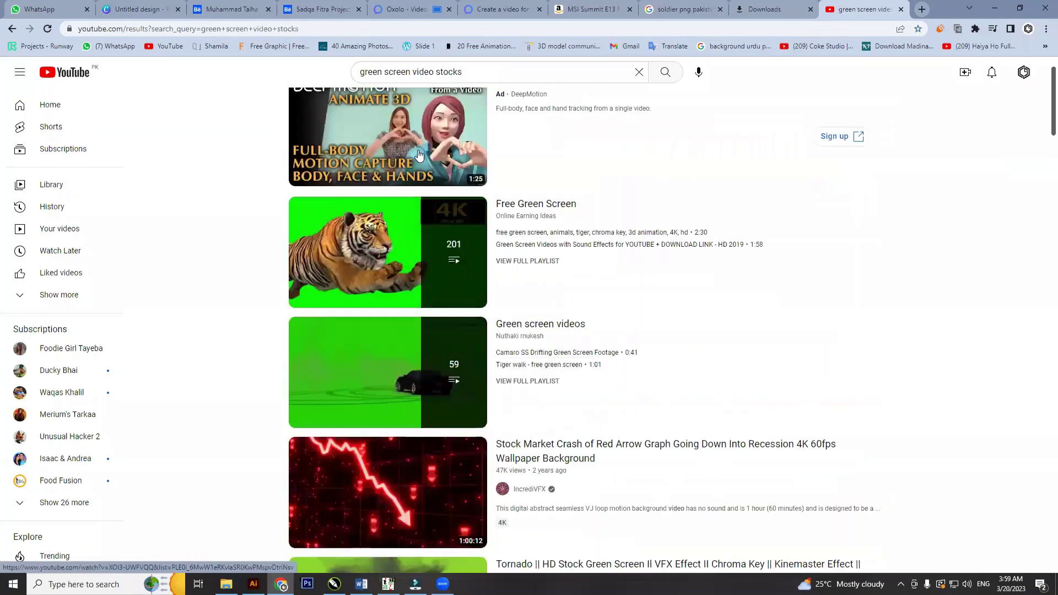
left_click(365, 232)
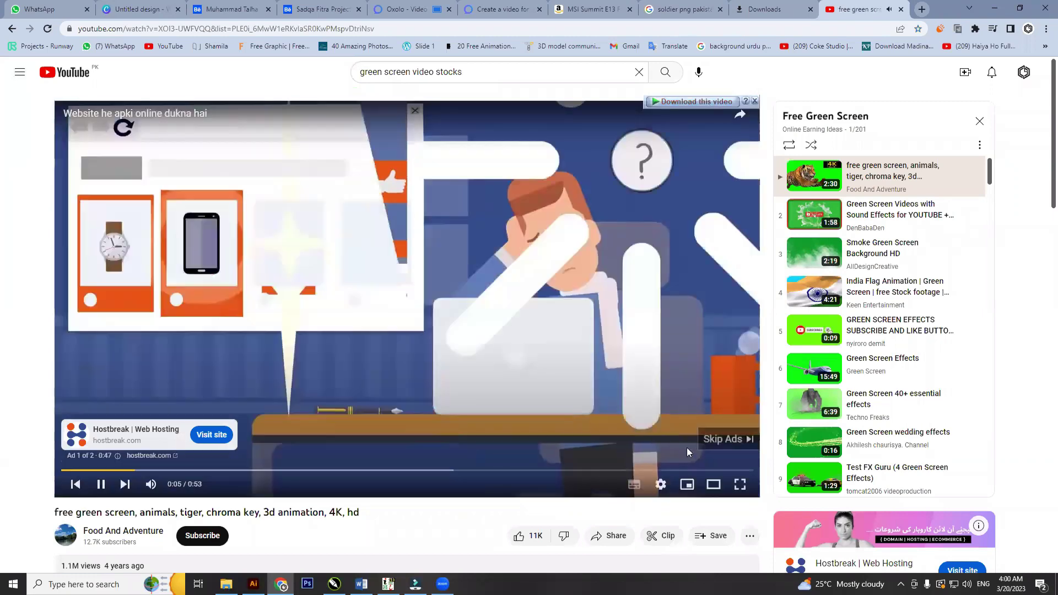
left_click(706, 440)
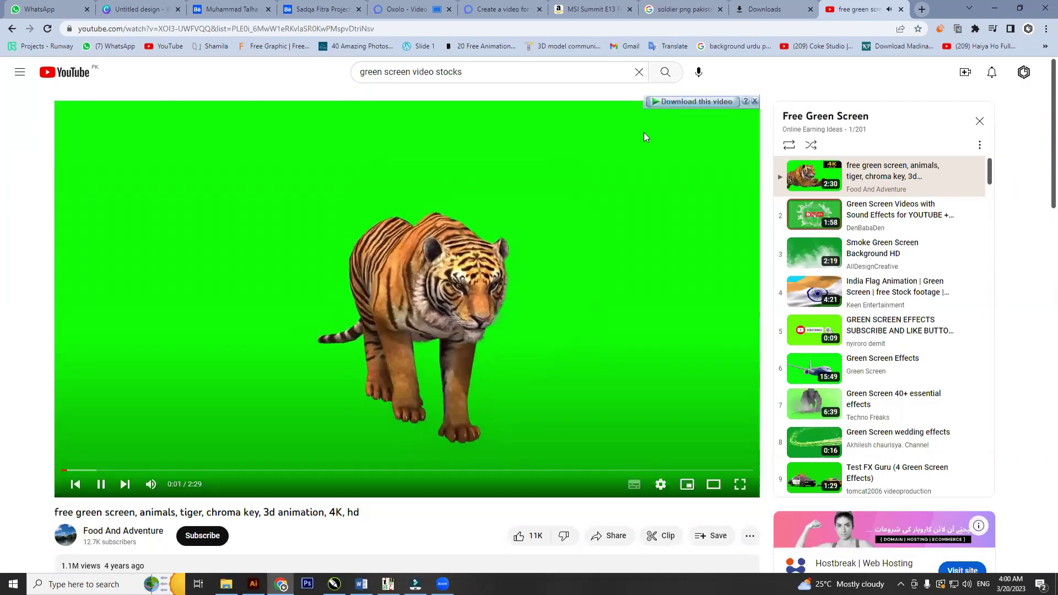
left_click(690, 102)
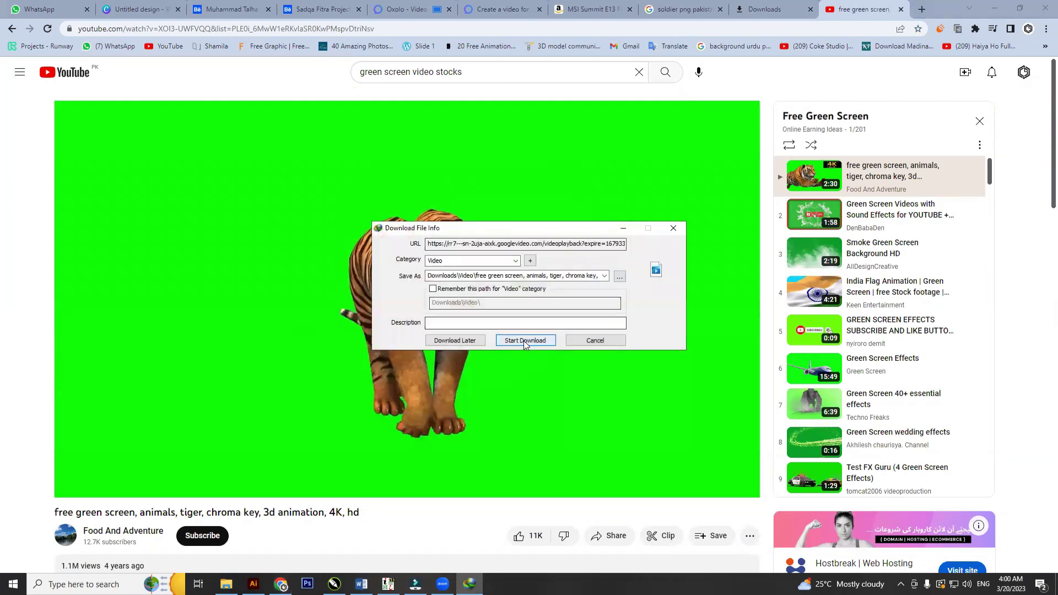
left_click(524, 339)
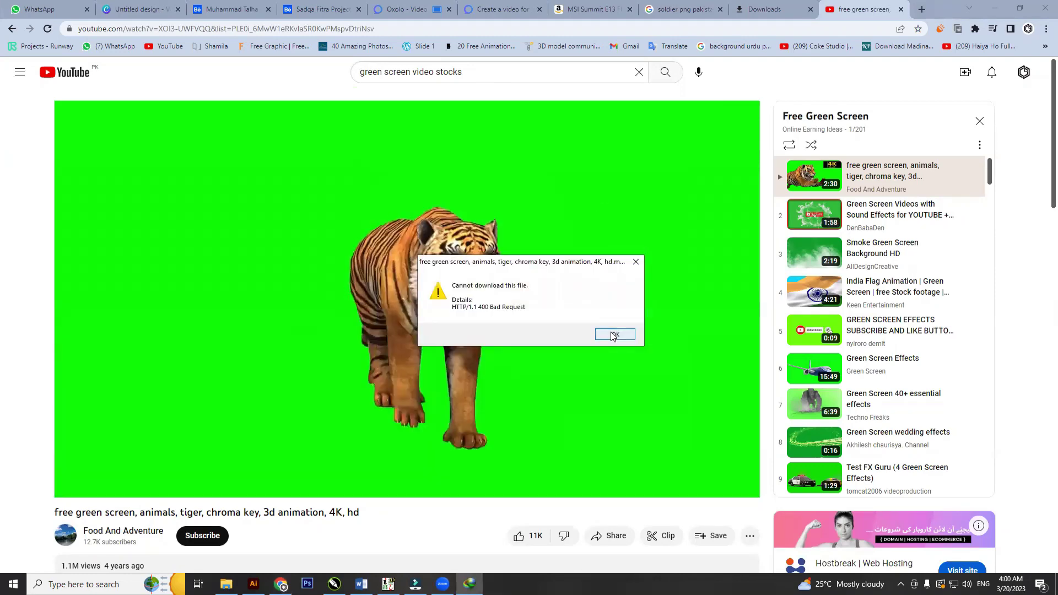
left_click(614, 335)
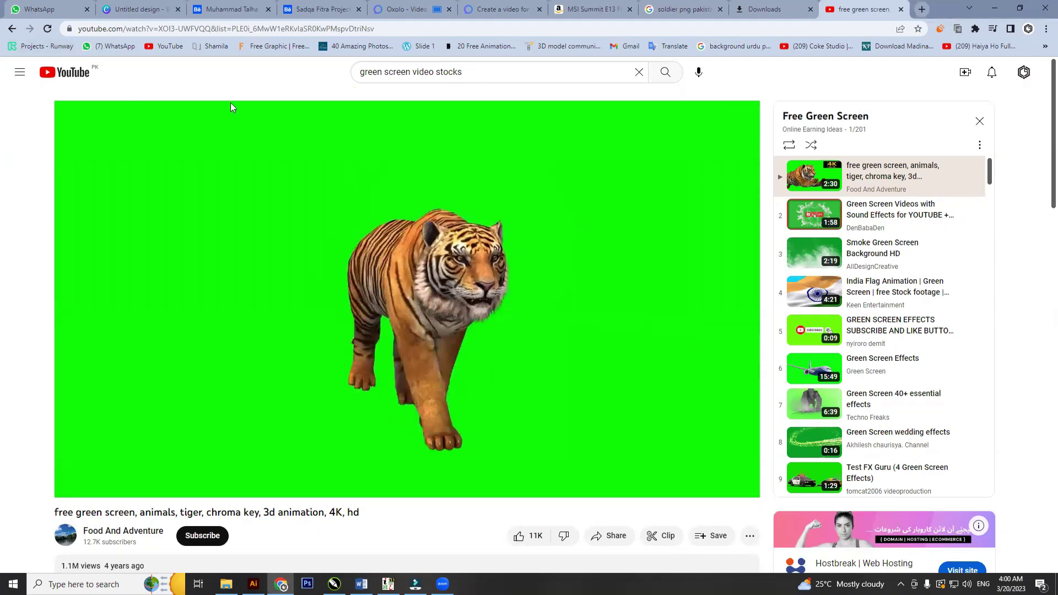
Try to download the playlist video "Green Screen 40+ essential effects", and close the YouTube tab.
scroll(808, 327, "down", 2)
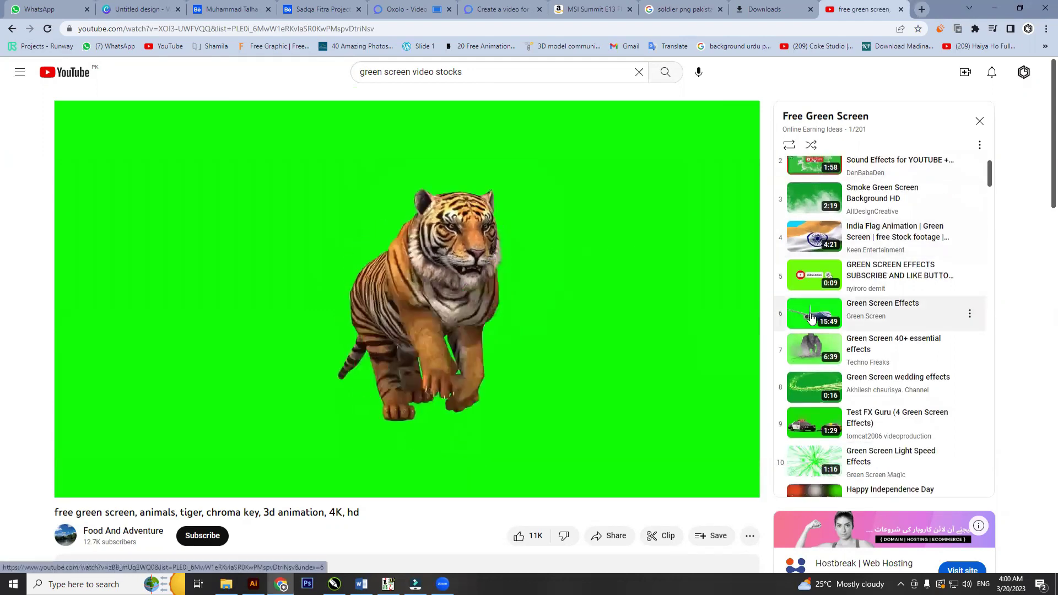
left_click(808, 327)
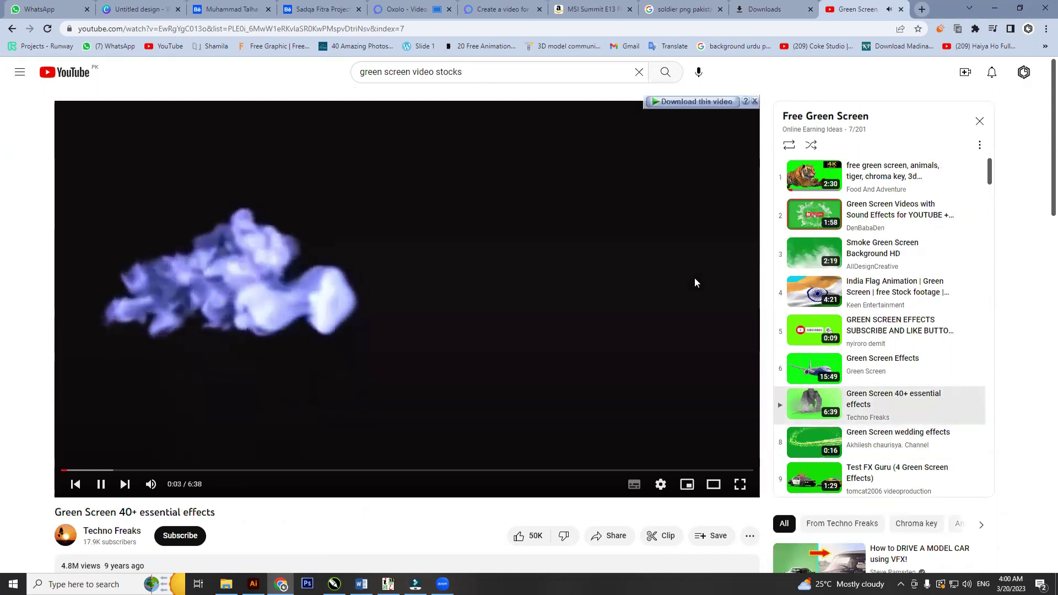
left_click(693, 102)
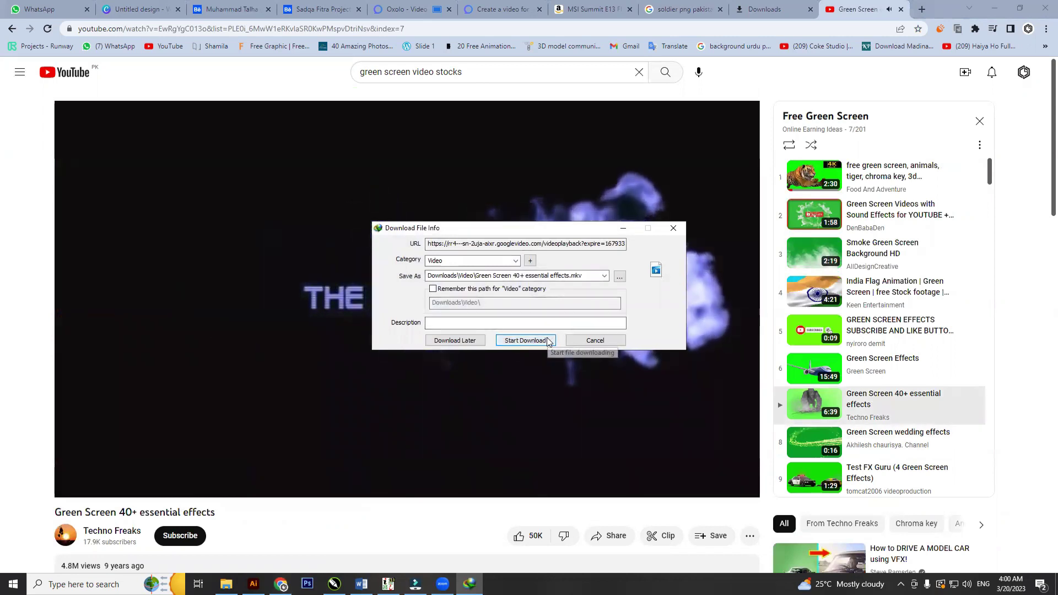
left_click(525, 341)
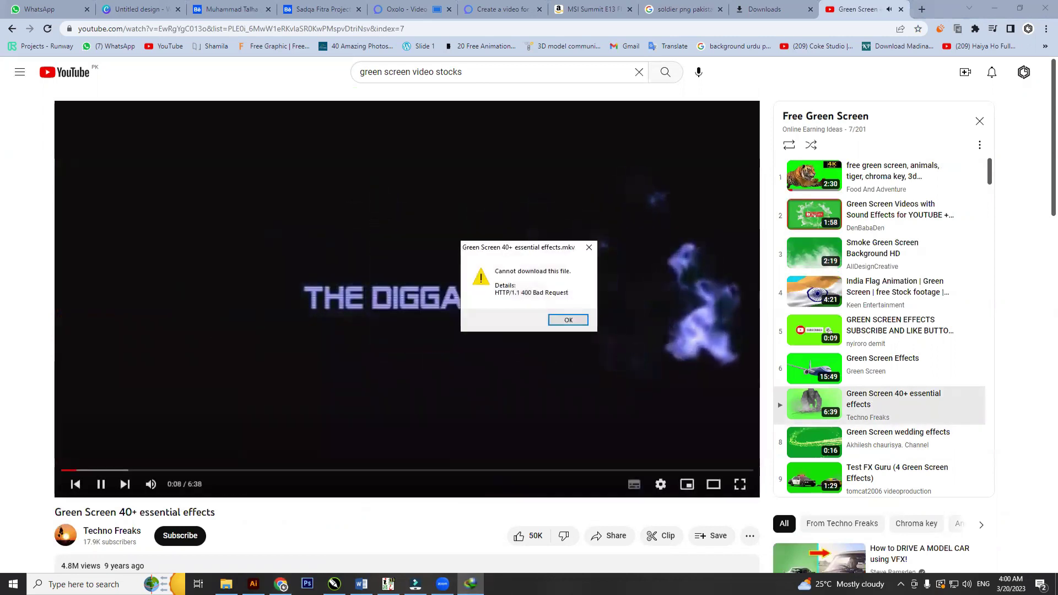
left_click(567, 319)
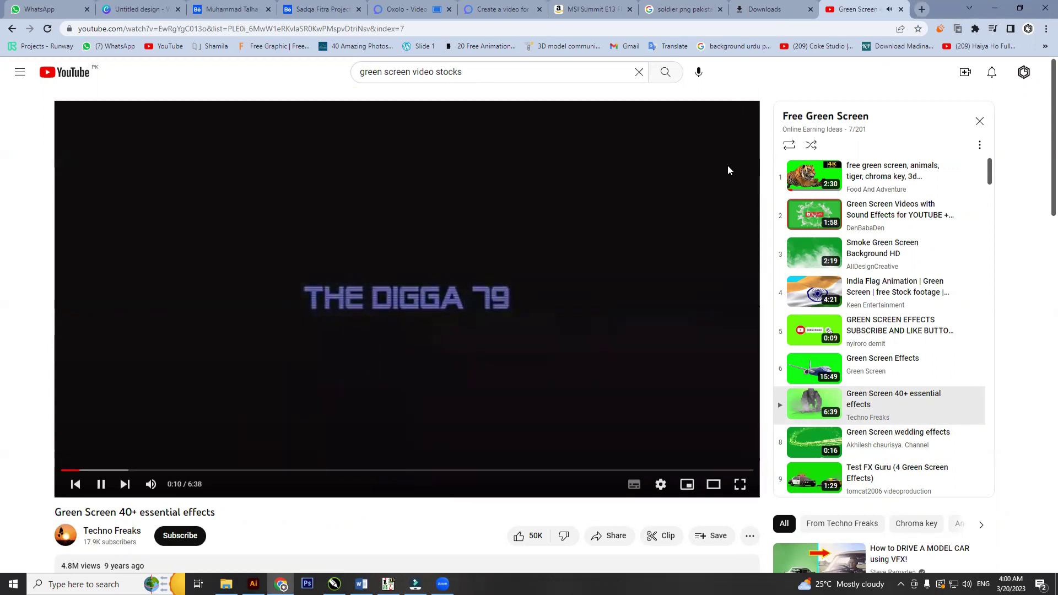
key("ctrl+w")
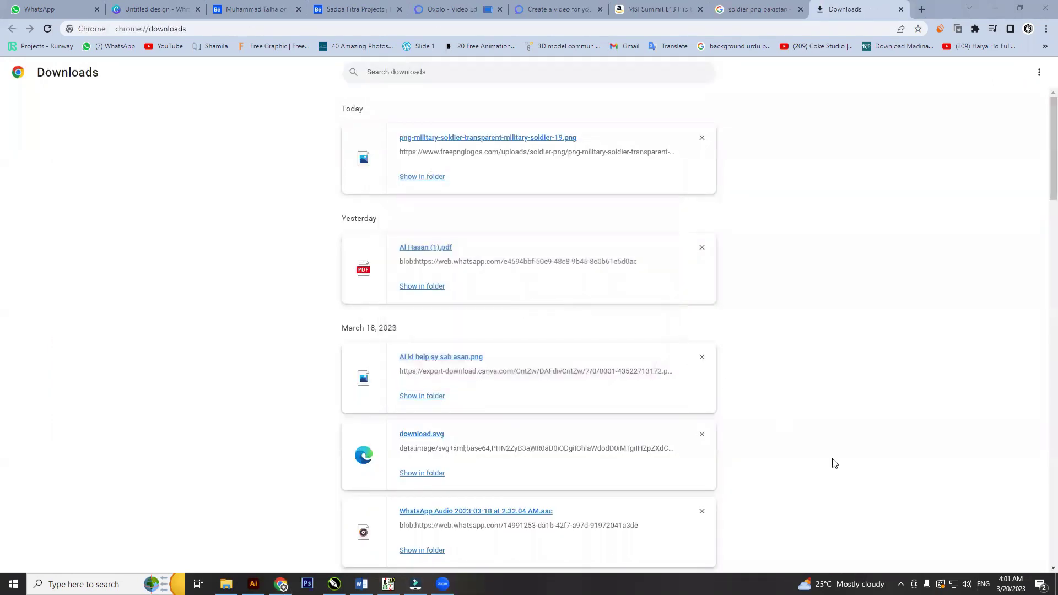
Import the downloaded tiger green screen MP4 from Internet Download Manager into the Filmora media folder, closing the soldier's Chroma Key settings.
left_click(900, 584)
left_click(924, 544)
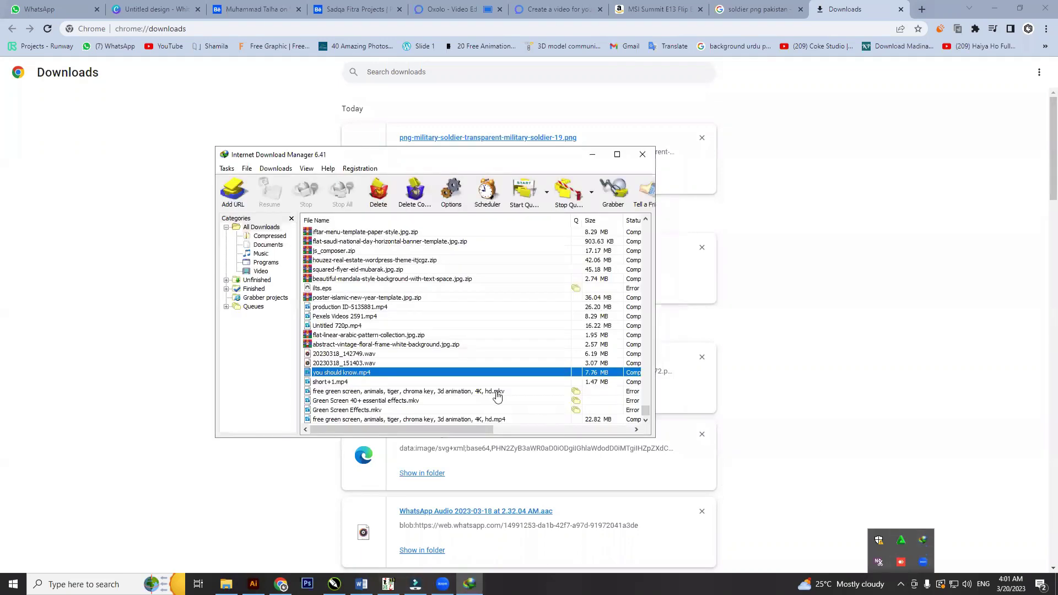
left_click_drag(352, 419, 295, 307)
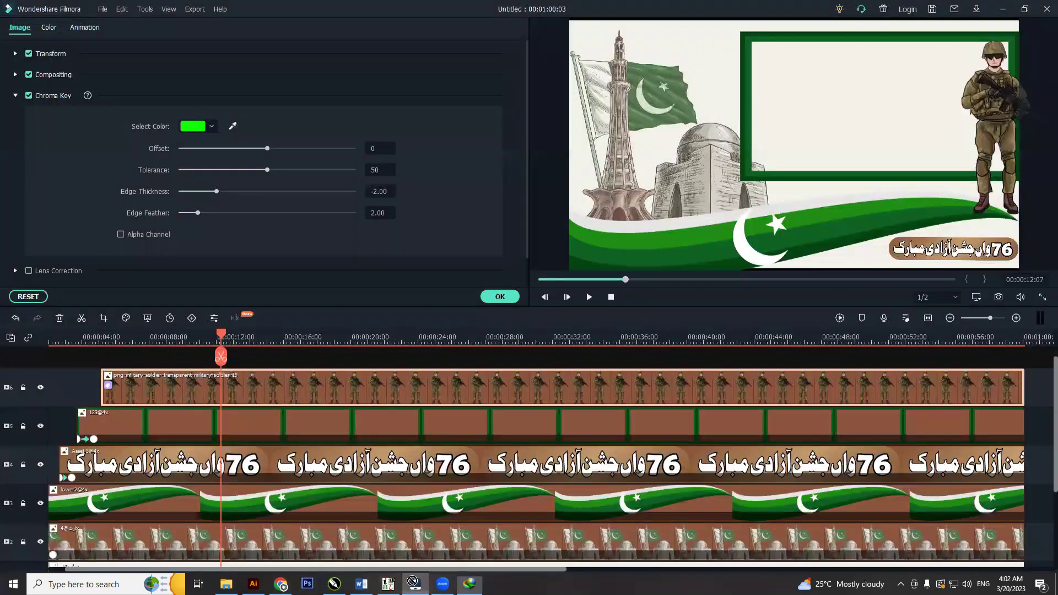
left_click(481, 299)
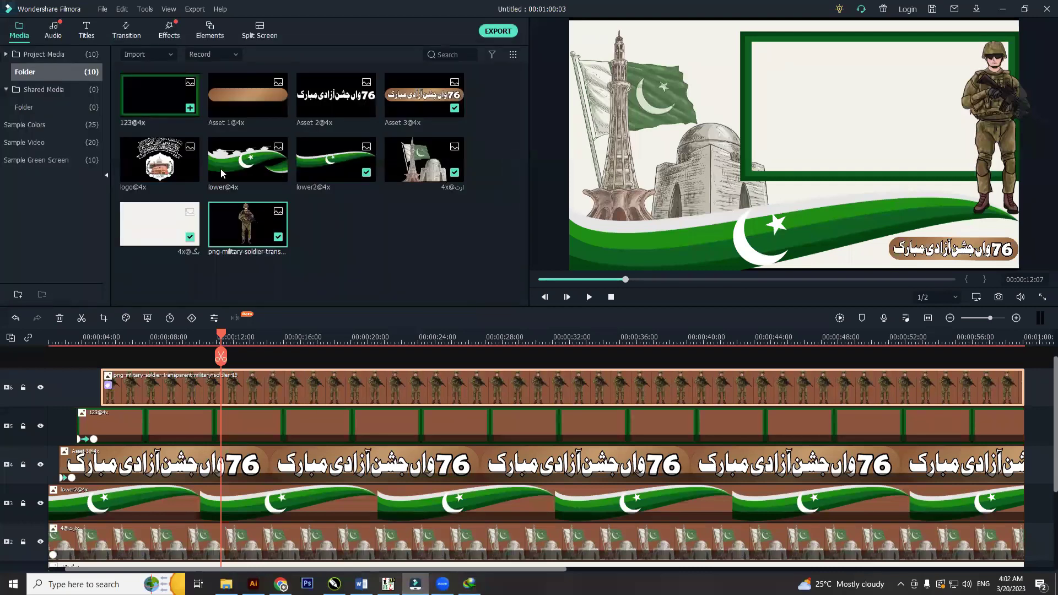
key("alt+Tab")
left_click_drag(329, 421, 362, 118)
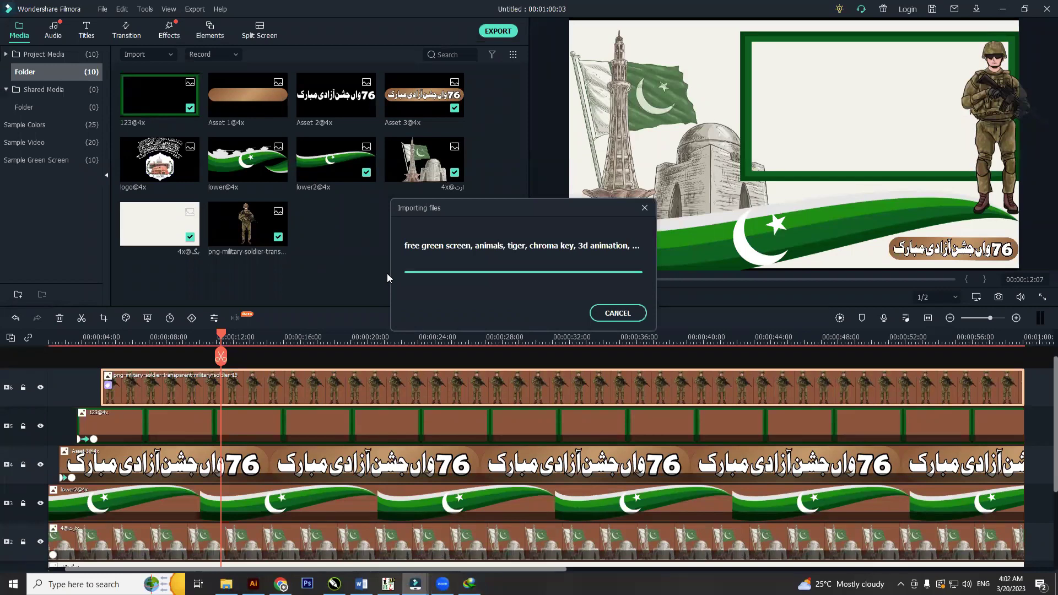
Delete all clips from the timeline.
scroll(255, 370, "down", 1)
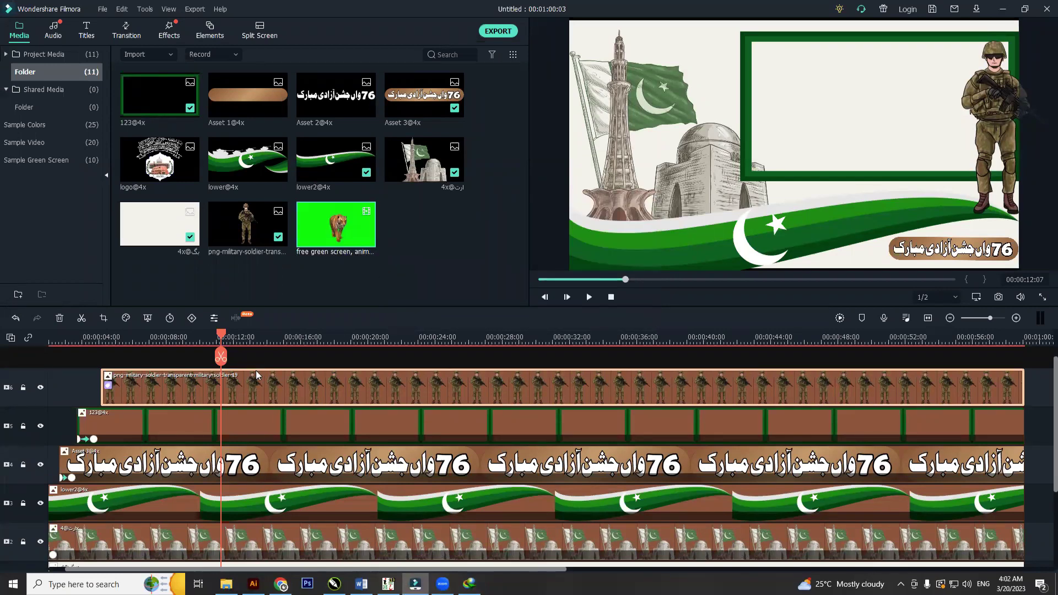
scroll(254, 378, "up", 1)
scroll(446, 444, "down", 1)
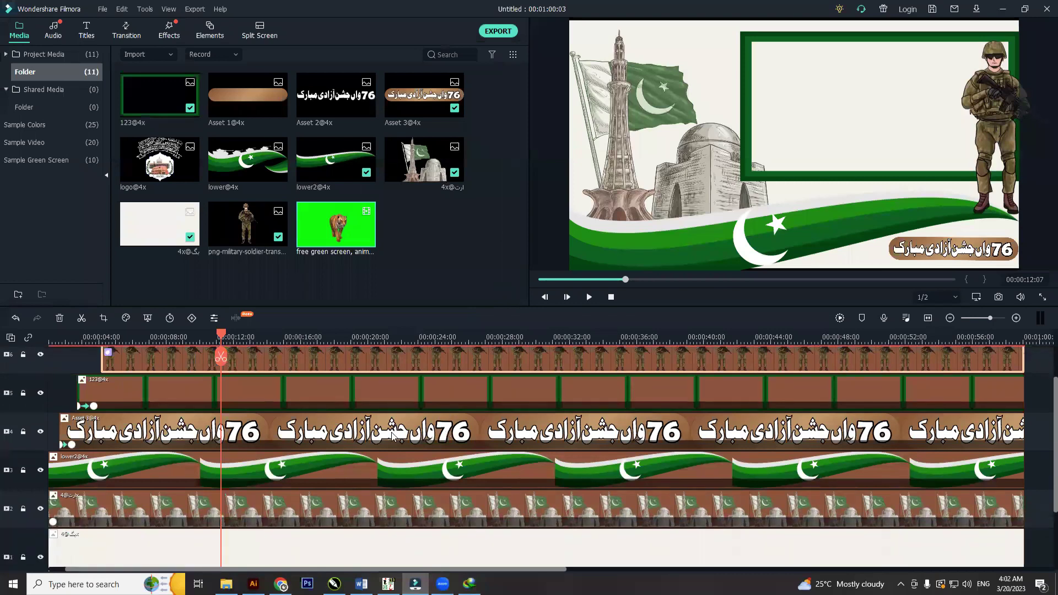
scroll(395, 437, "up", 2)
left_click_drag(490, 425, 344, 470)
key("Delete")
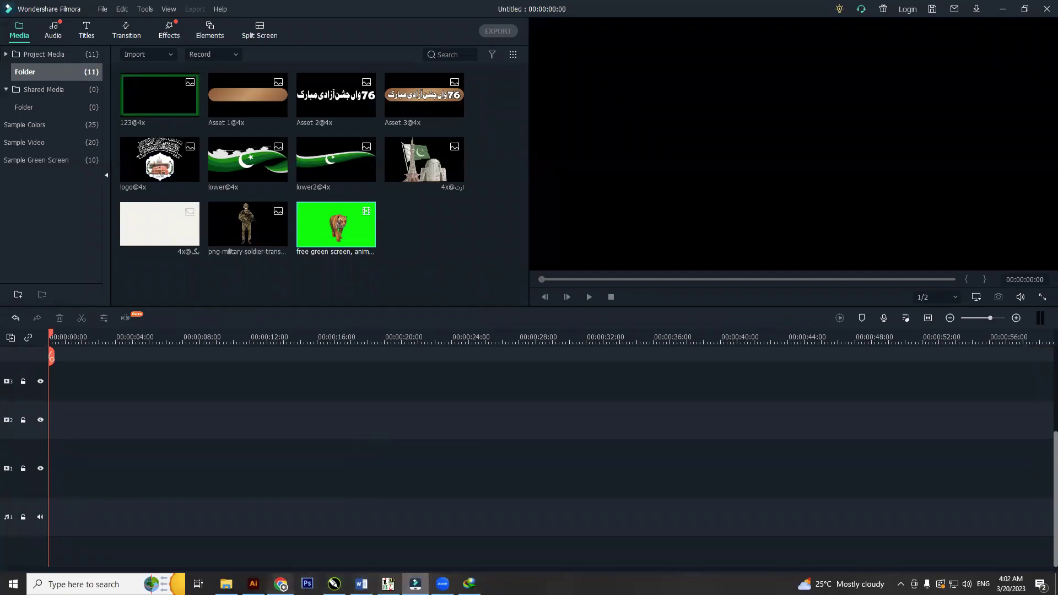
Switch to Chrome and open a new tab.
left_click(281, 583)
key("ctrl+t")
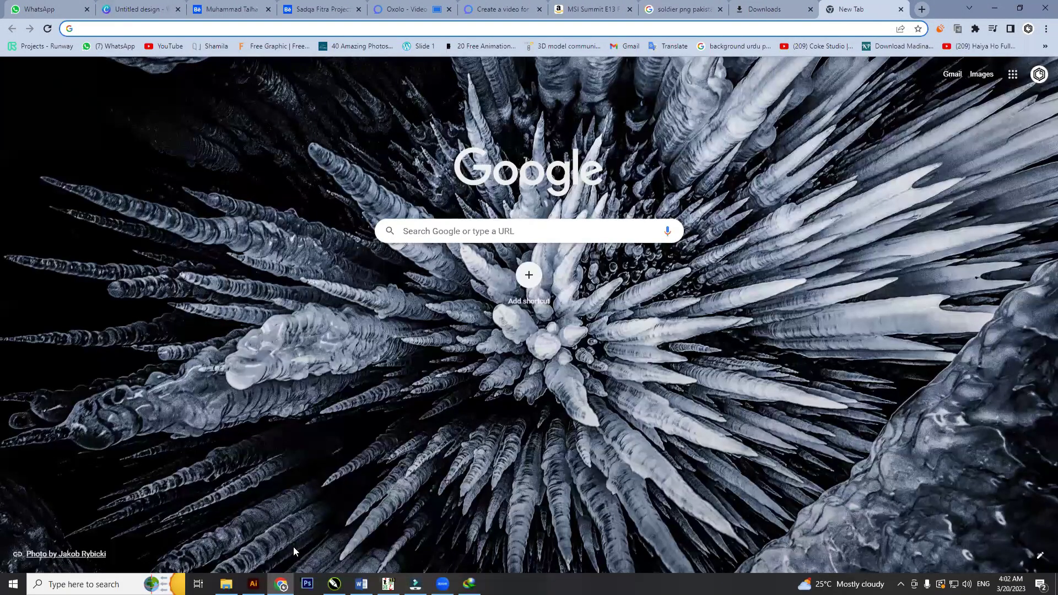
type("jngle")
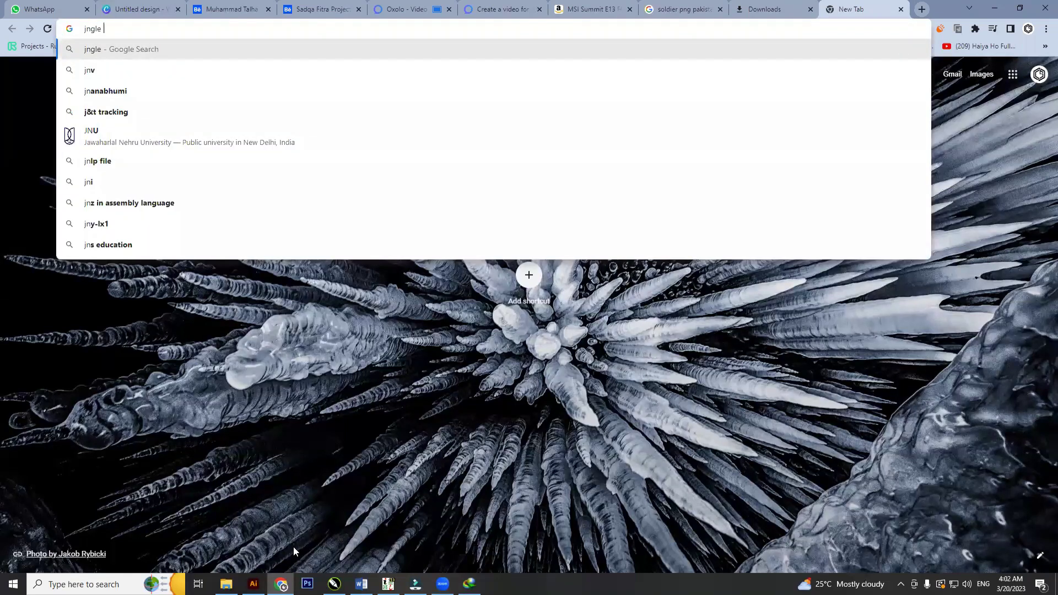
key("BackSpace")
key("BackSpace")
key("BackSpace")
key("BackSpace")
key("BackSpace")
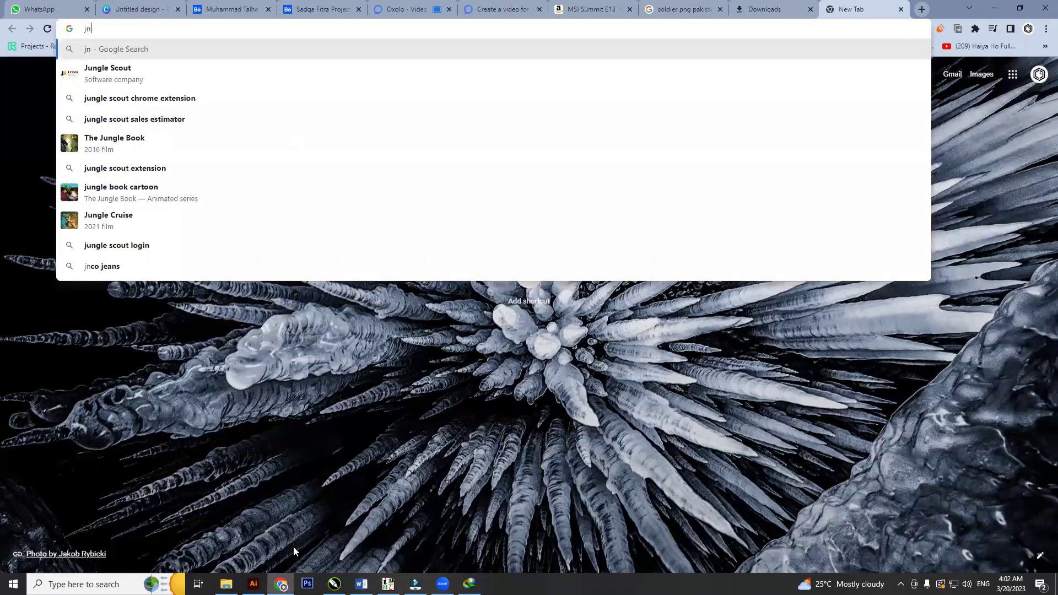
Search Google for "street background".
type("str")
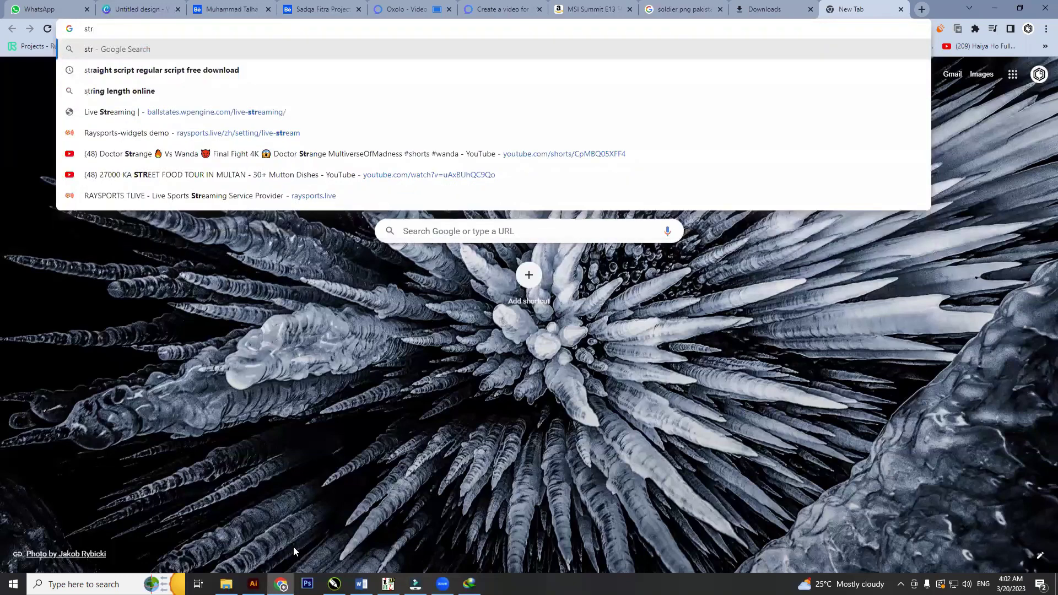
type("eet")
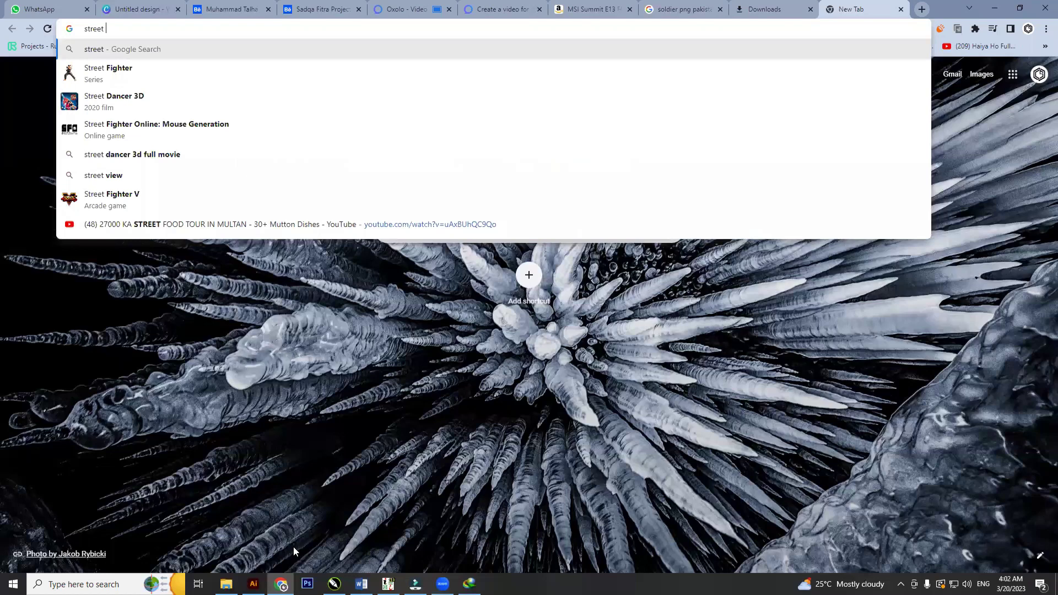
type(" backgrong")
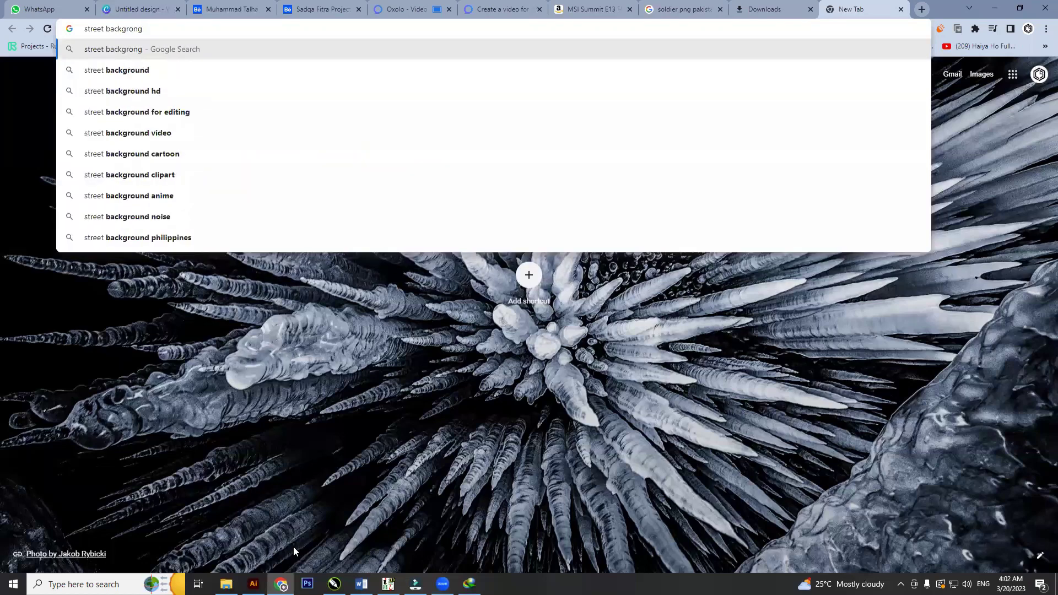
Search Google Images for "street background hd".
key("Down")
key("Down")
key("Return")
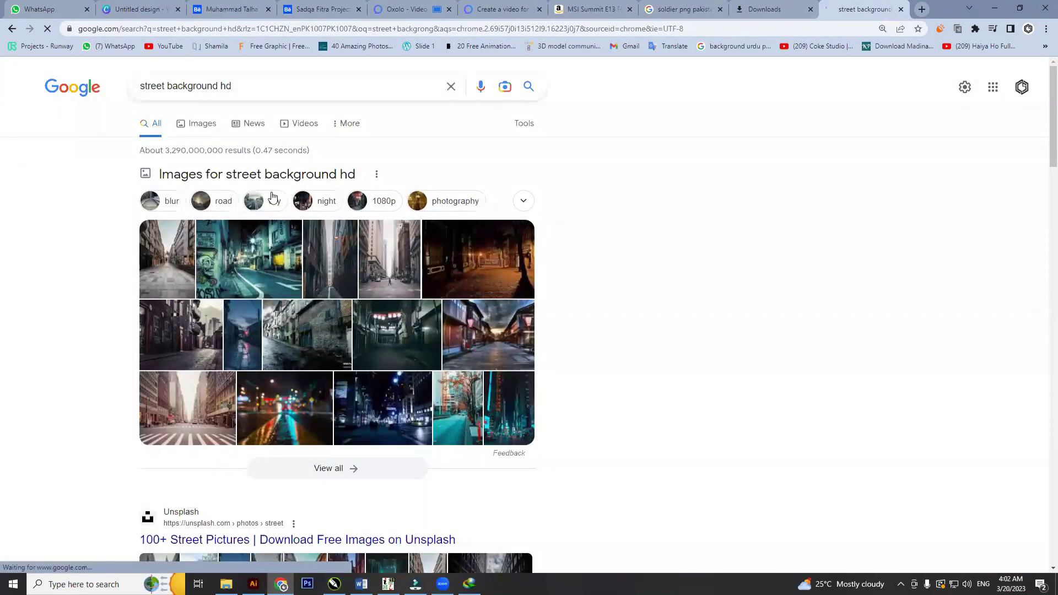
left_click(201, 130)
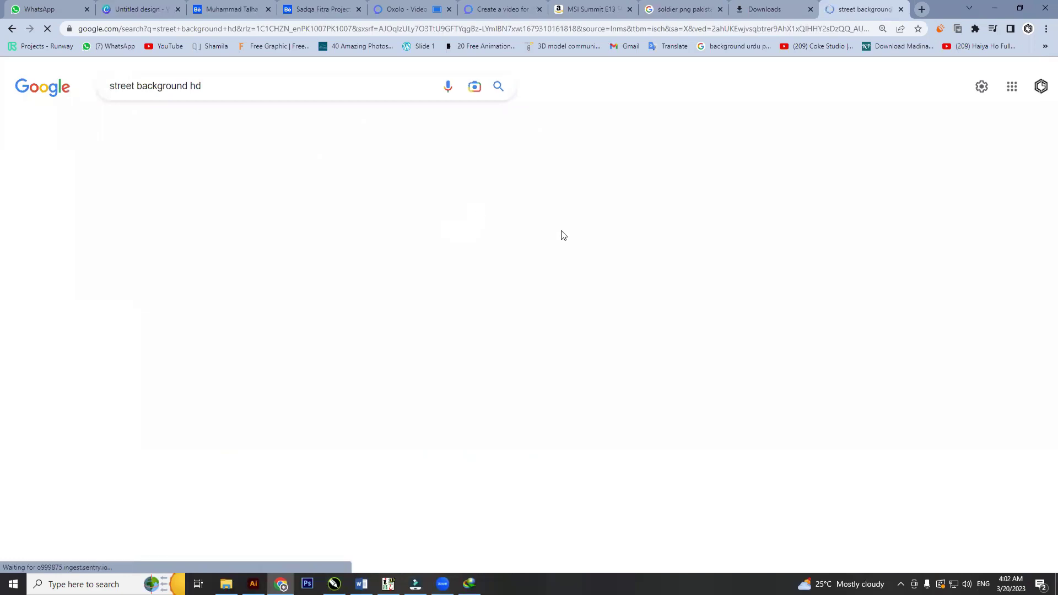
scroll(683, 278, "down", 2)
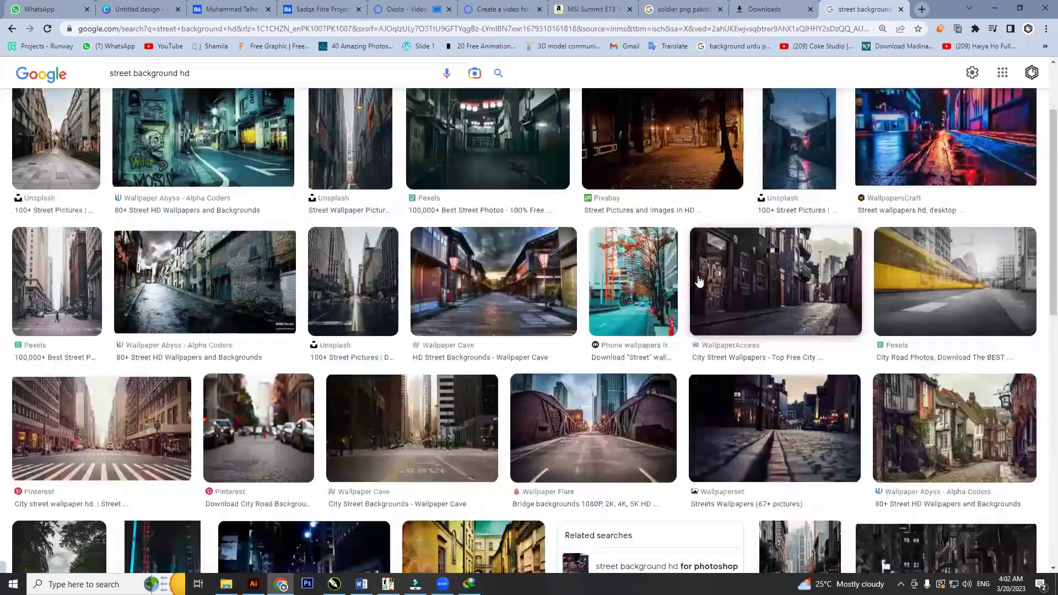
Open the Pexels city road photo with the yellow tram and save it as a JPEG in Downloads.
left_click(962, 299)
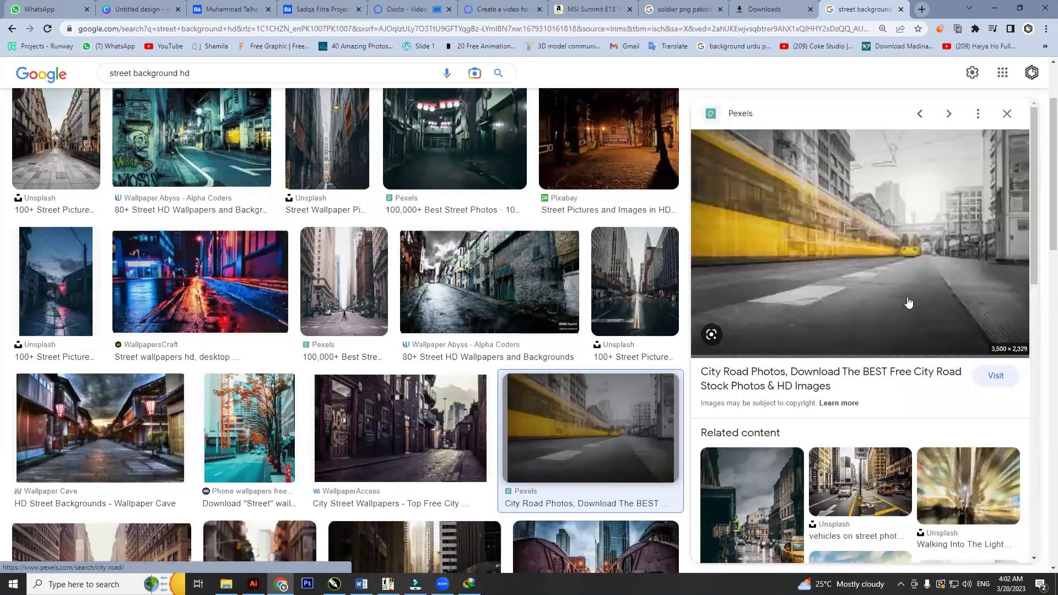
scroll(887, 298, "down", 2)
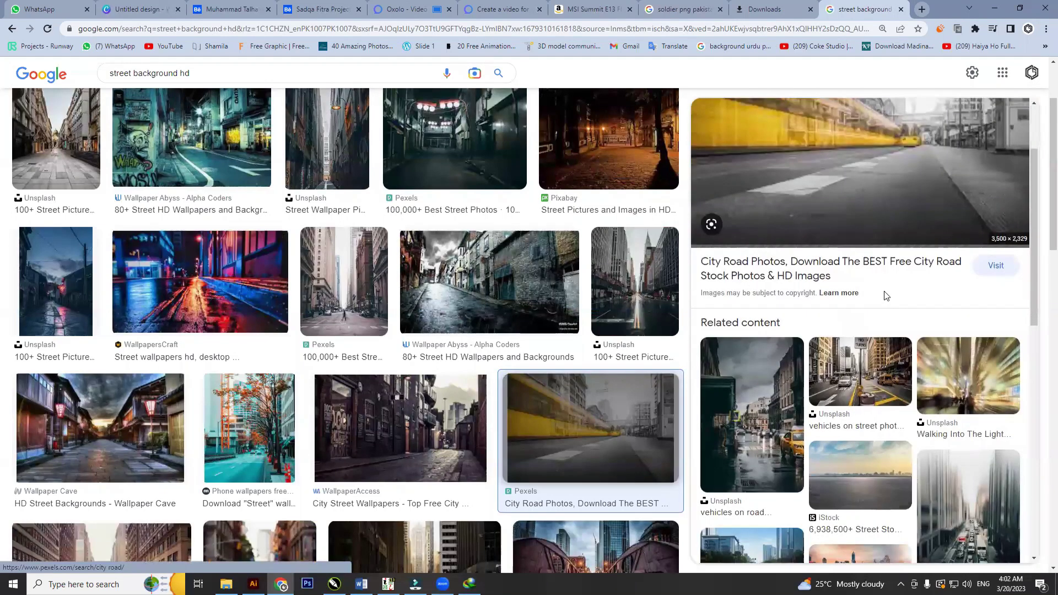
right_click(863, 185)
left_click(900, 303)
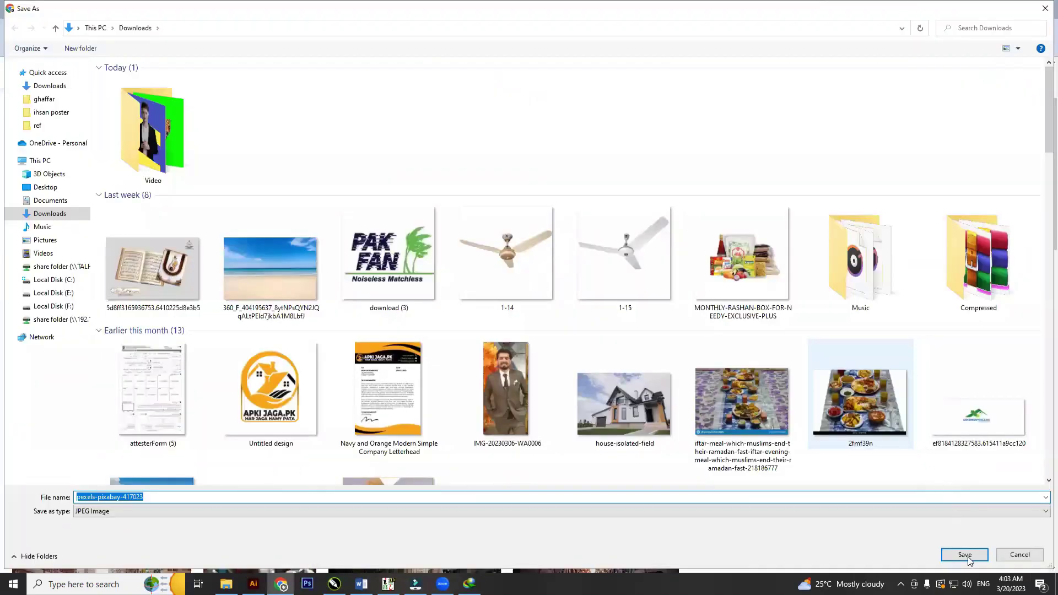
left_click(967, 557)
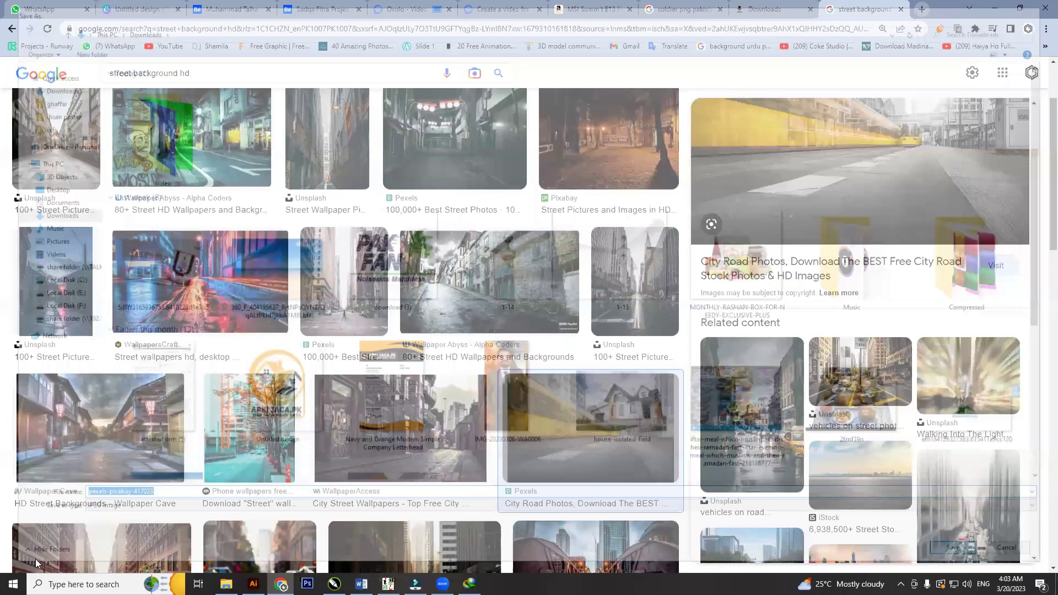
In Filmora, place the street photo on video track 1 and the green-screen tiger clip above it, keeping 1920 x 1080 25fps.
left_click_drag(37, 559, 1012, 455)
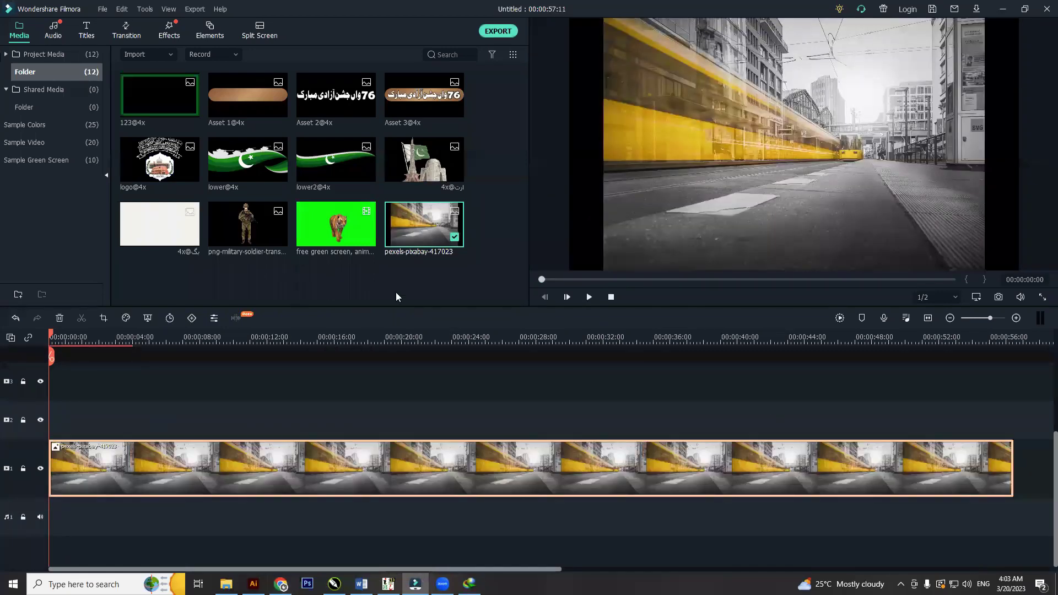
left_click_drag(333, 221, 193, 416)
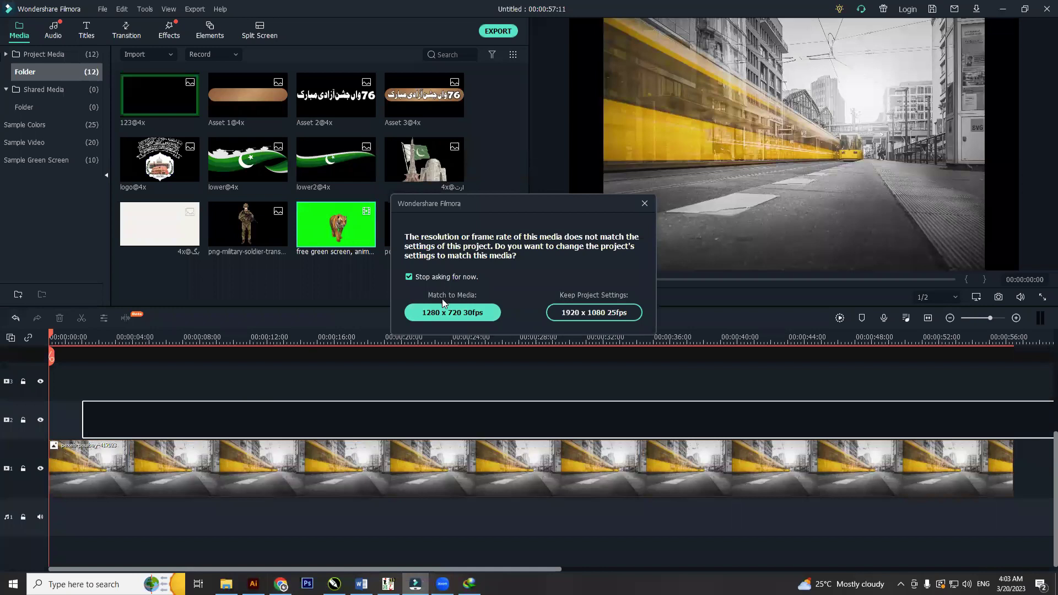
left_click(595, 313)
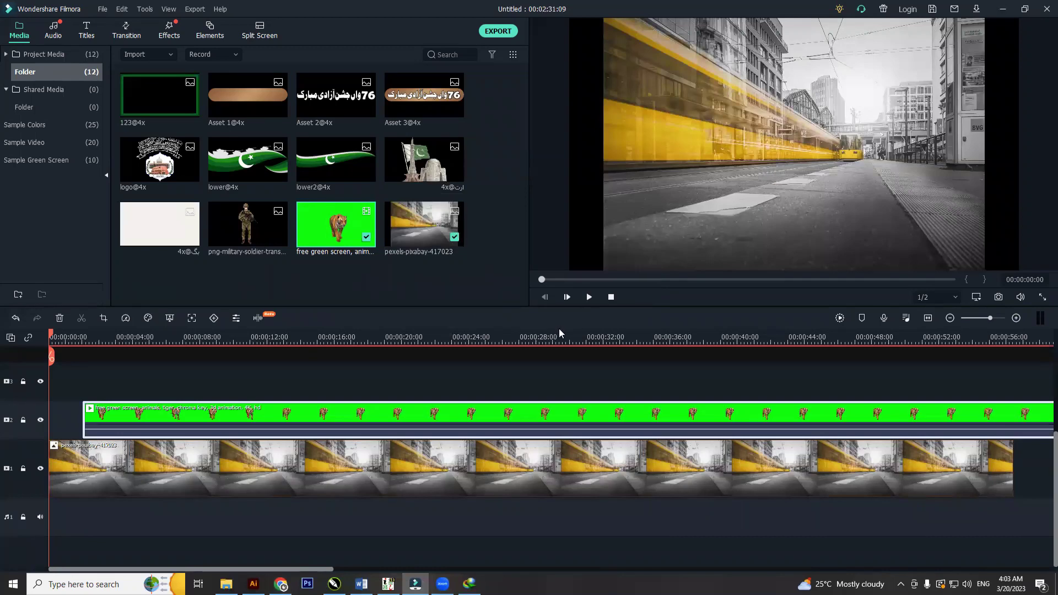
Scrub through the tiger clip and shift it about 1 second earlier on video track 2.
left_click_drag(90, 331, 86, 357)
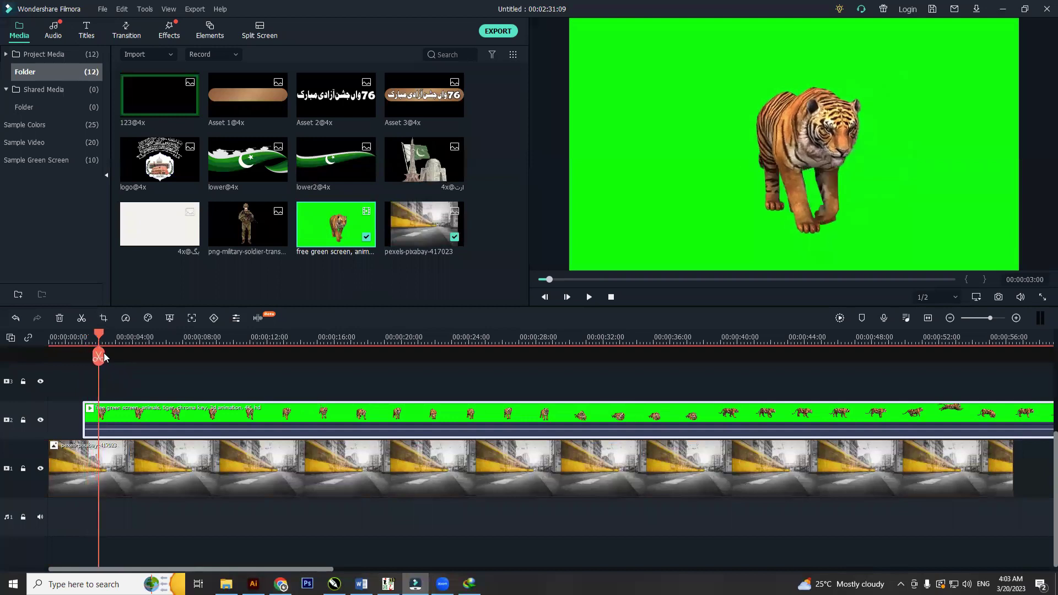
left_click_drag(121, 359, 136, 408)
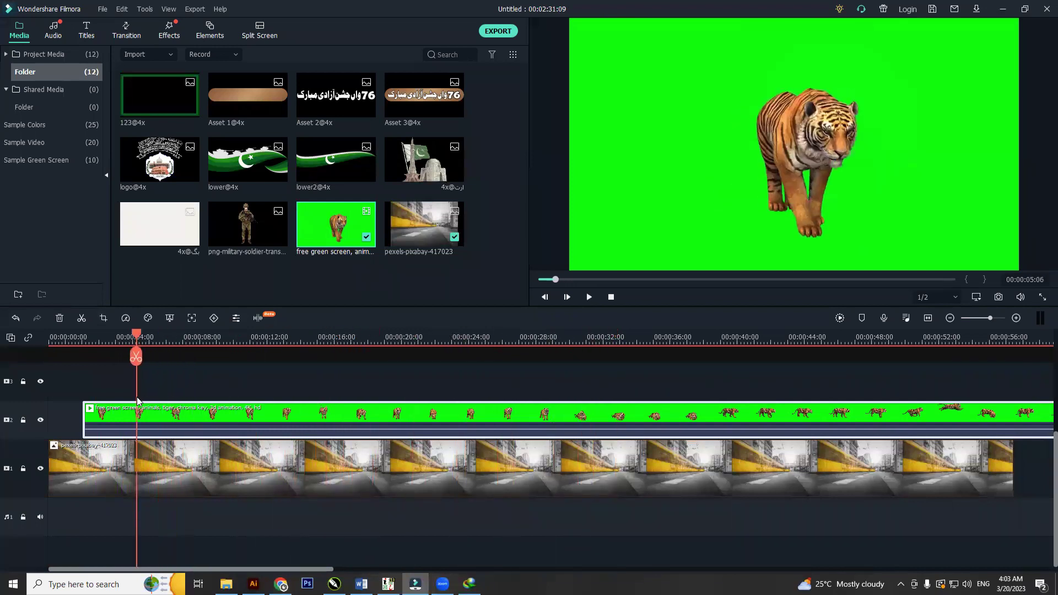
left_click_drag(222, 418, 209, 413)
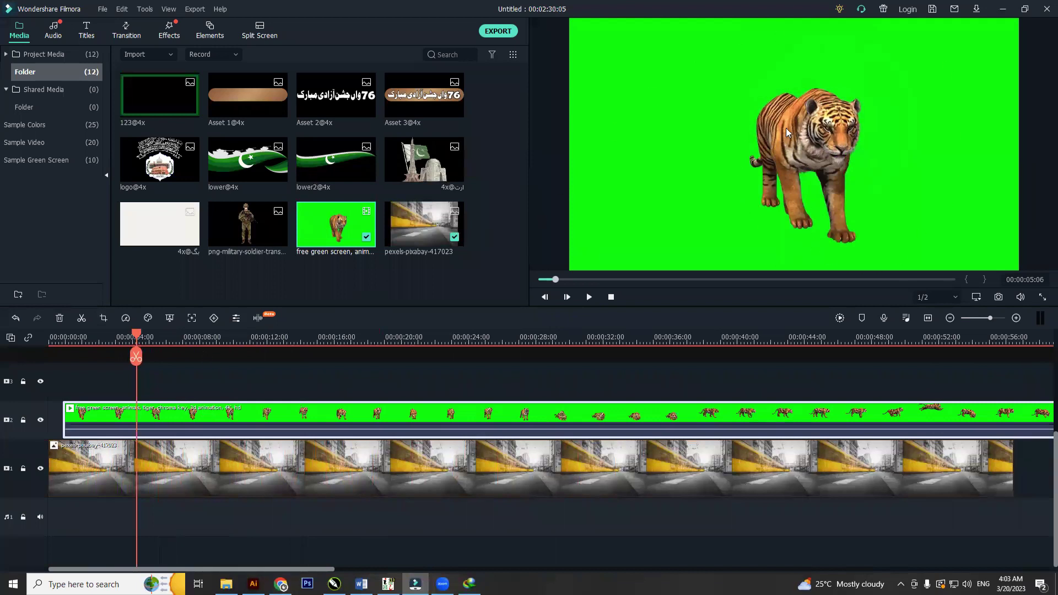
Remove the tiger clip's green background with Chroma Key and play the composite from the start.
left_click(170, 323)
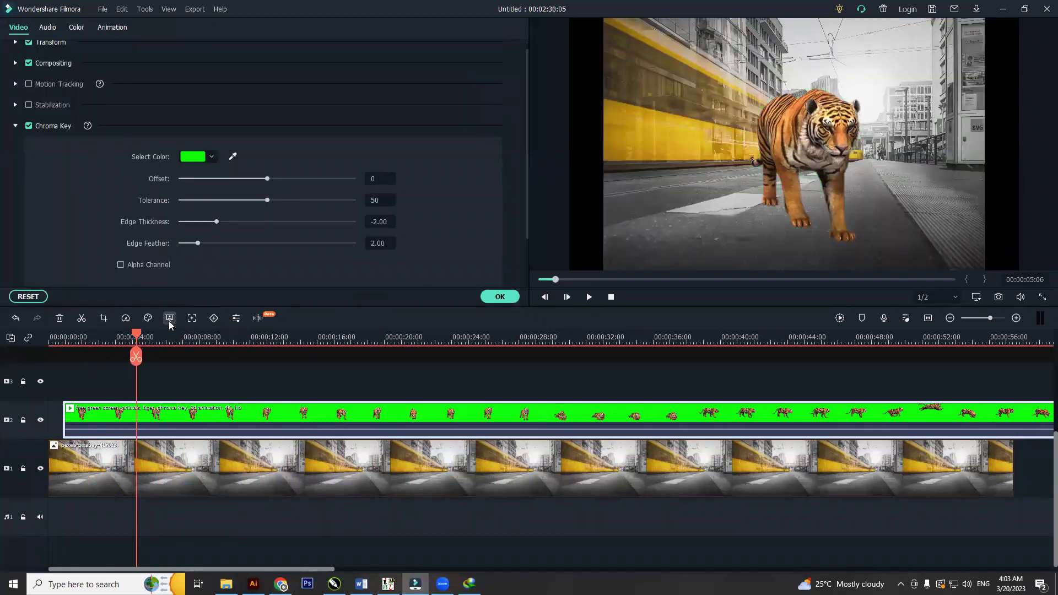
left_click_drag(136, 339, 50, 339)
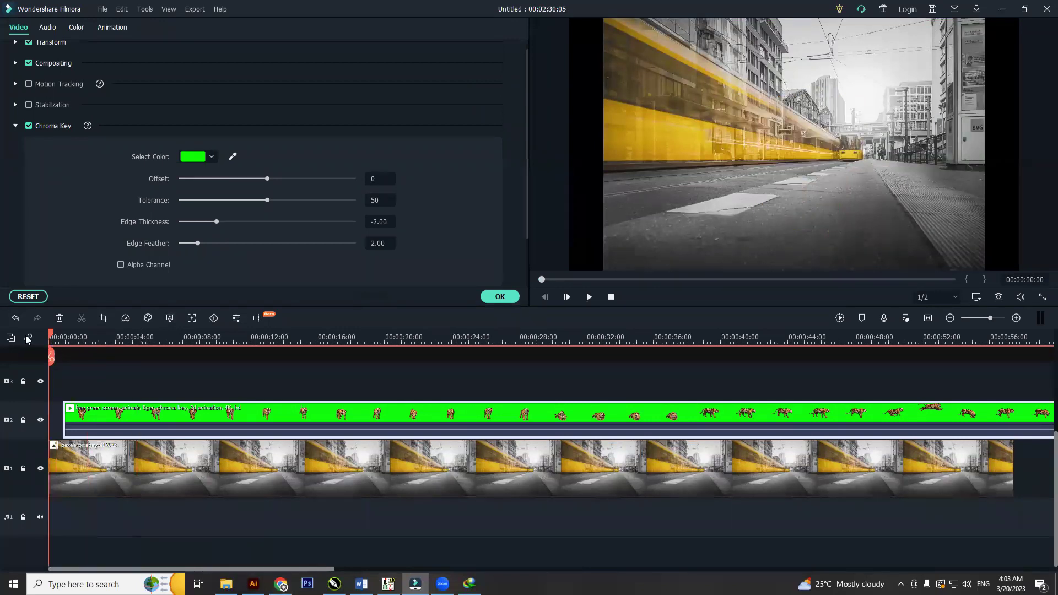
key("space")
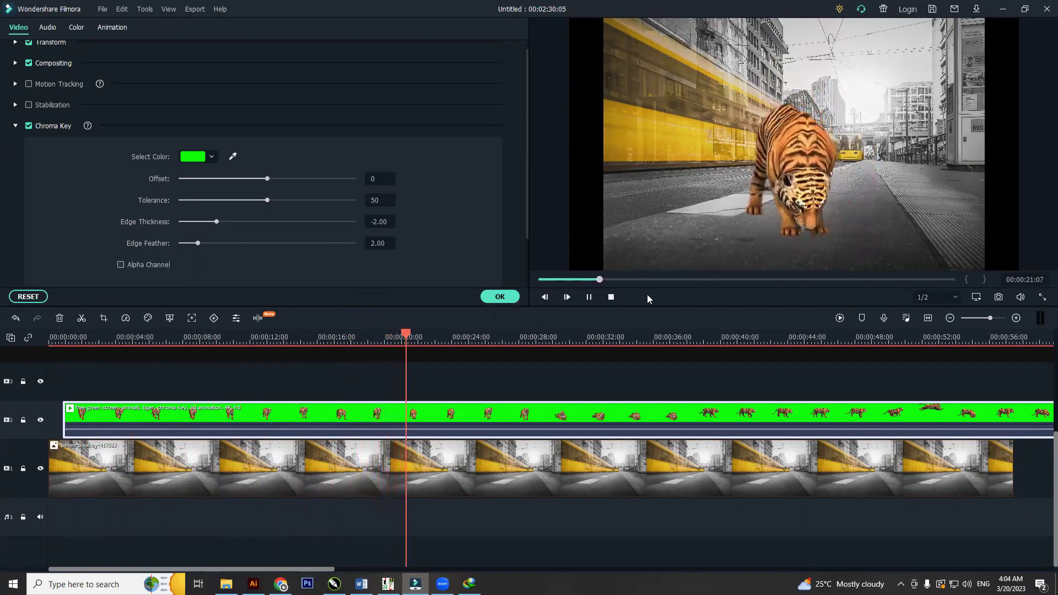
left_click(494, 297)
left_click(456, 352)
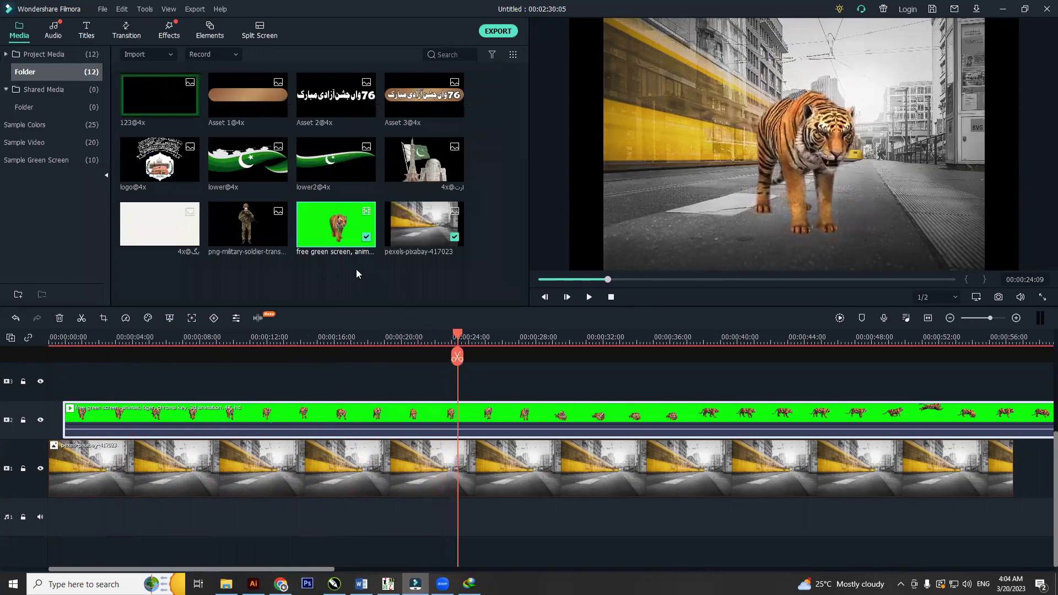
Switch to Chrome and search YouTube for "ramadan lamp green screen".
key("alt+Tab")
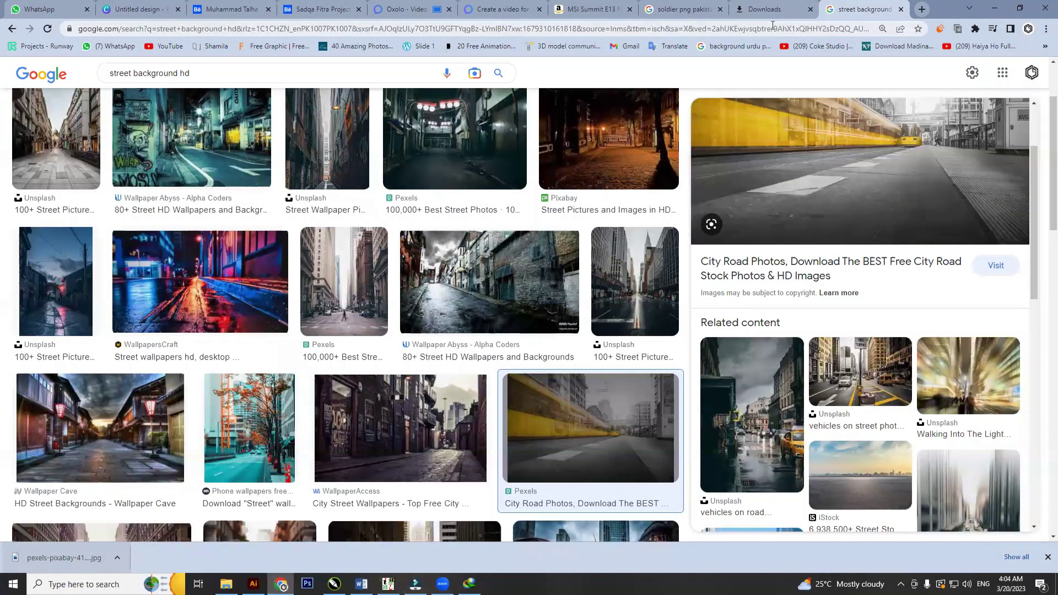
left_click(172, 47)
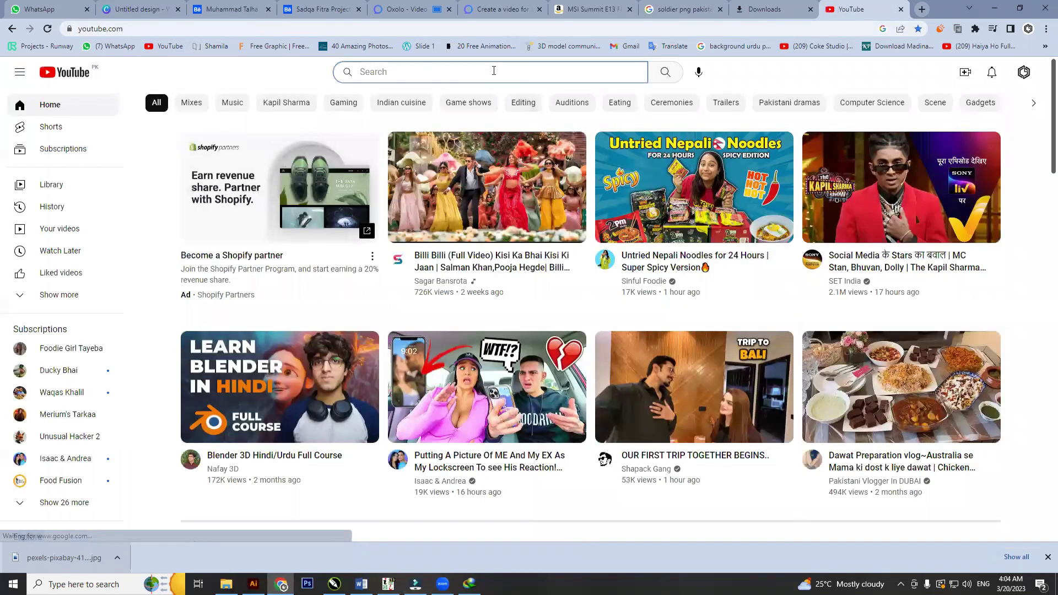
type("ramadan lamp ")
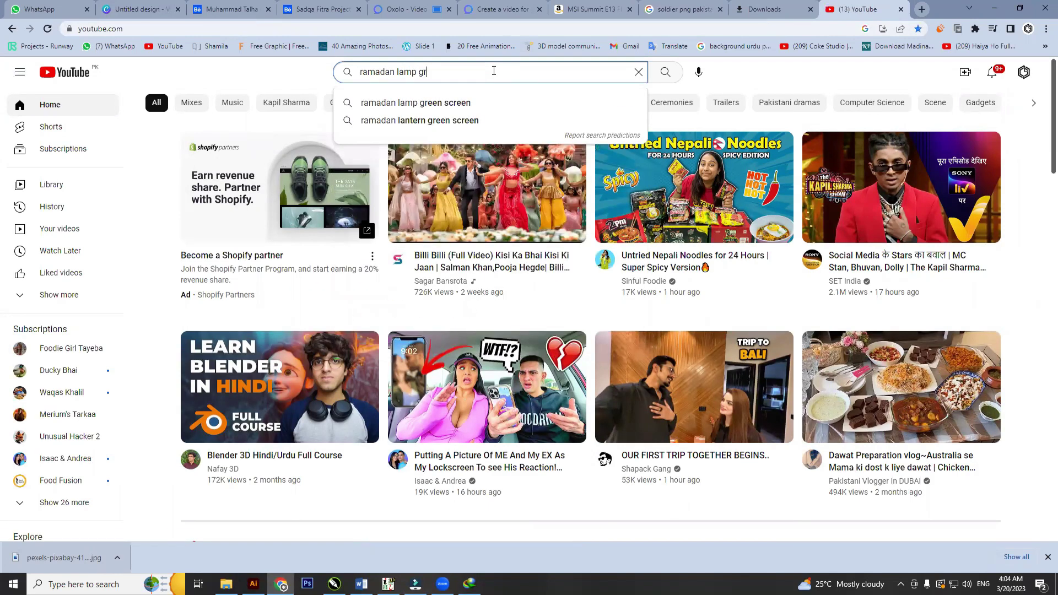
type("gr")
key("Down")
key("Return")
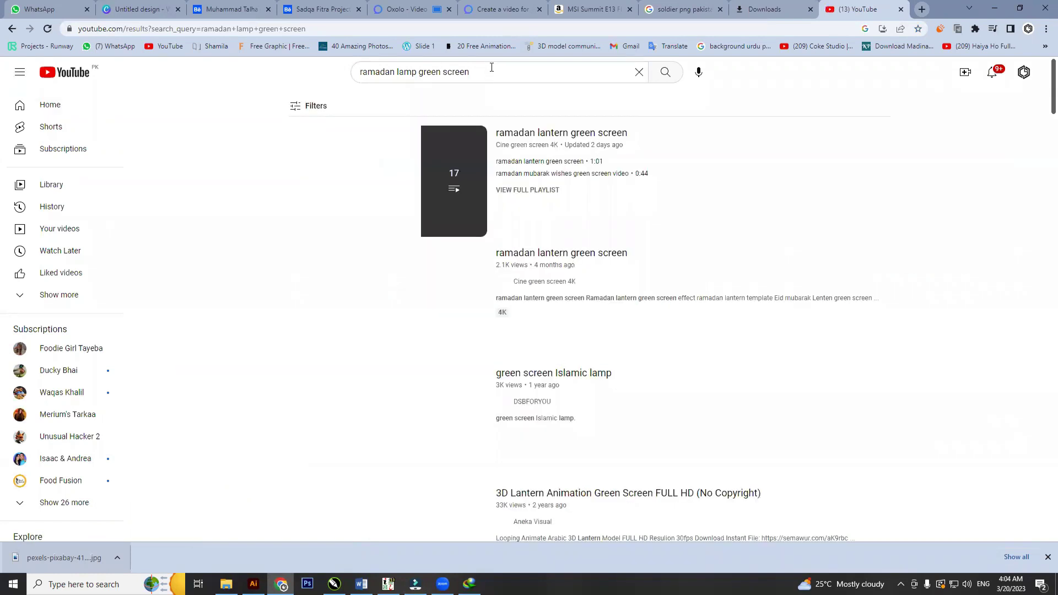
Open the "green screen Islamic lamp" video from the results and download it to the Video folder in Downloads.
scroll(217, 276, "down", 3)
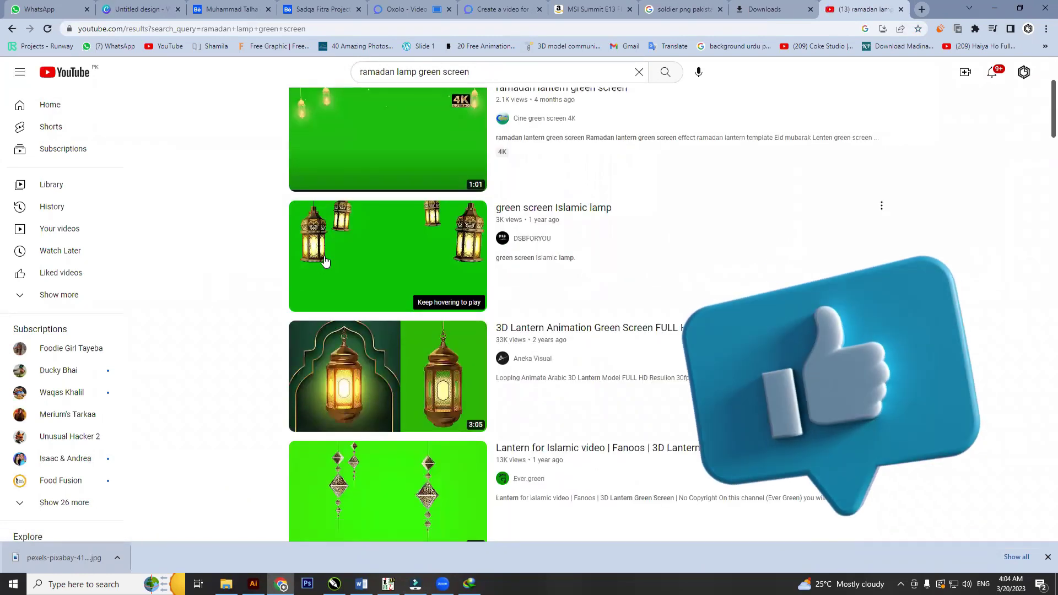
scroll(336, 268, "down", 3)
scroll(336, 268, "up", 3)
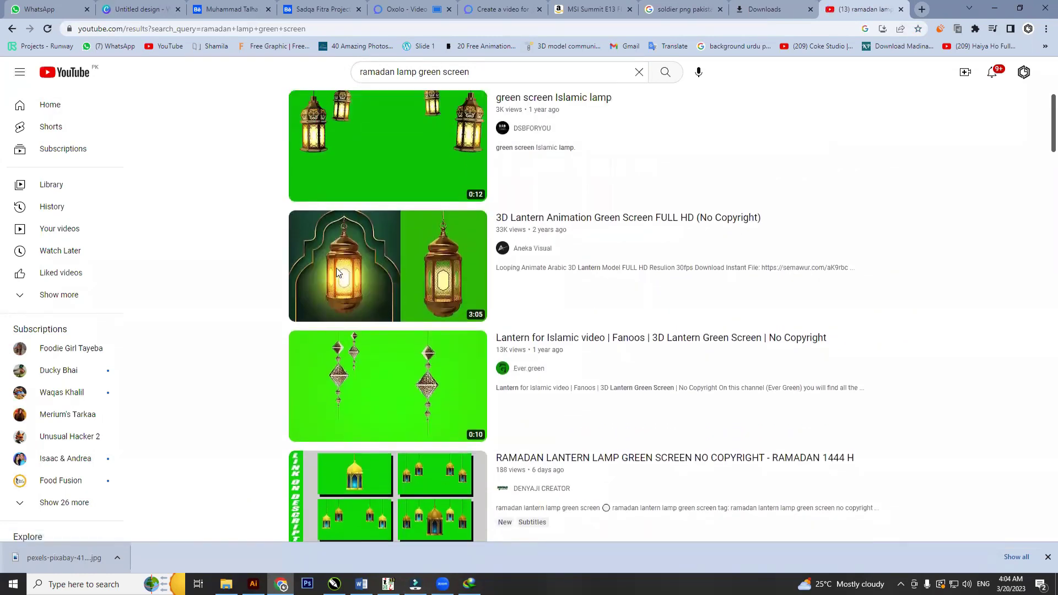
left_click(340, 270)
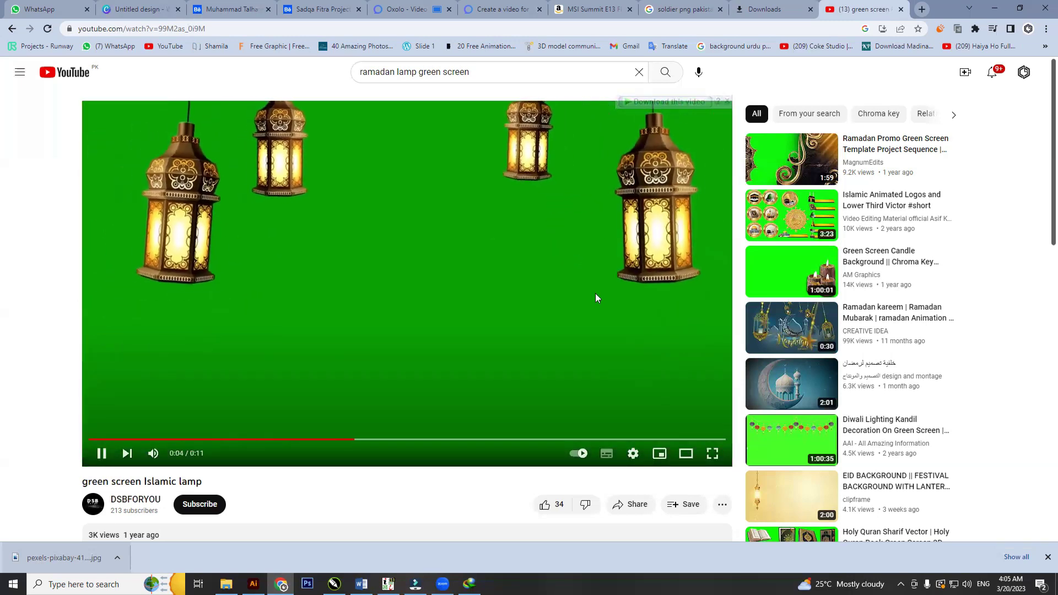
left_click(668, 101)
left_click(669, 141)
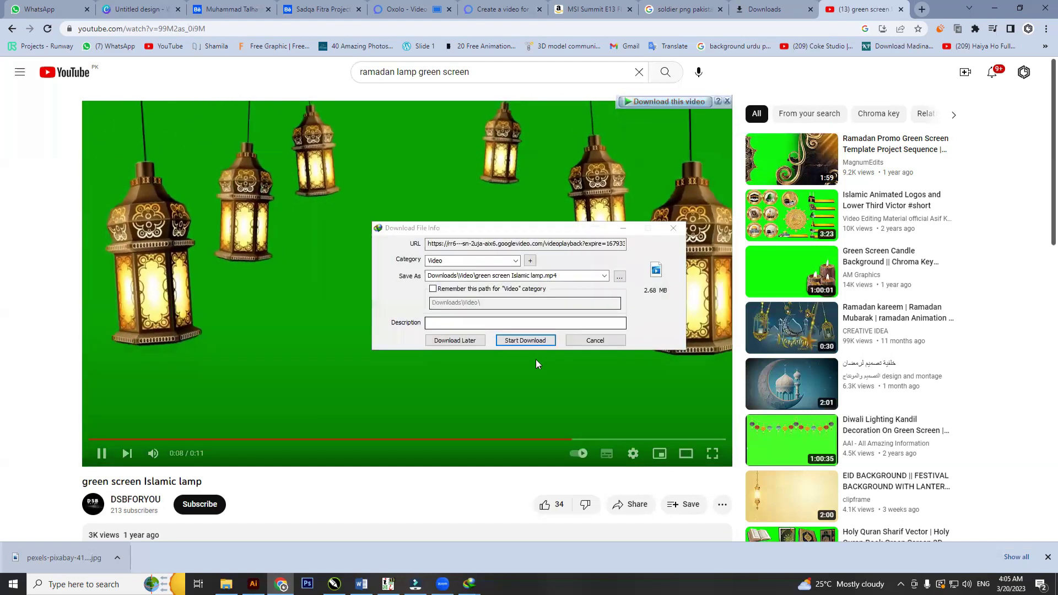
left_click(542, 340)
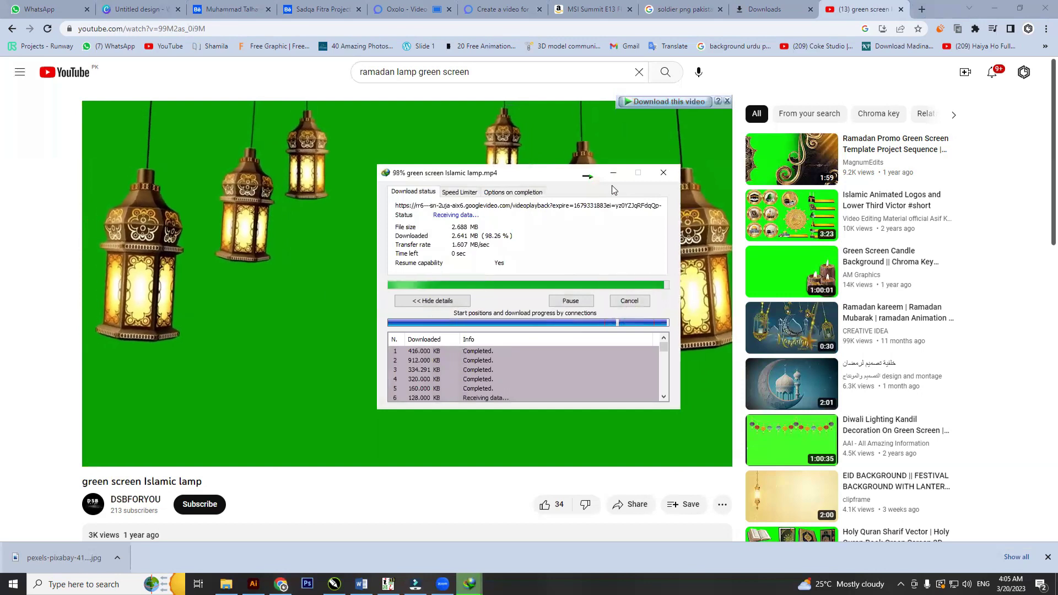
left_click(348, 365)
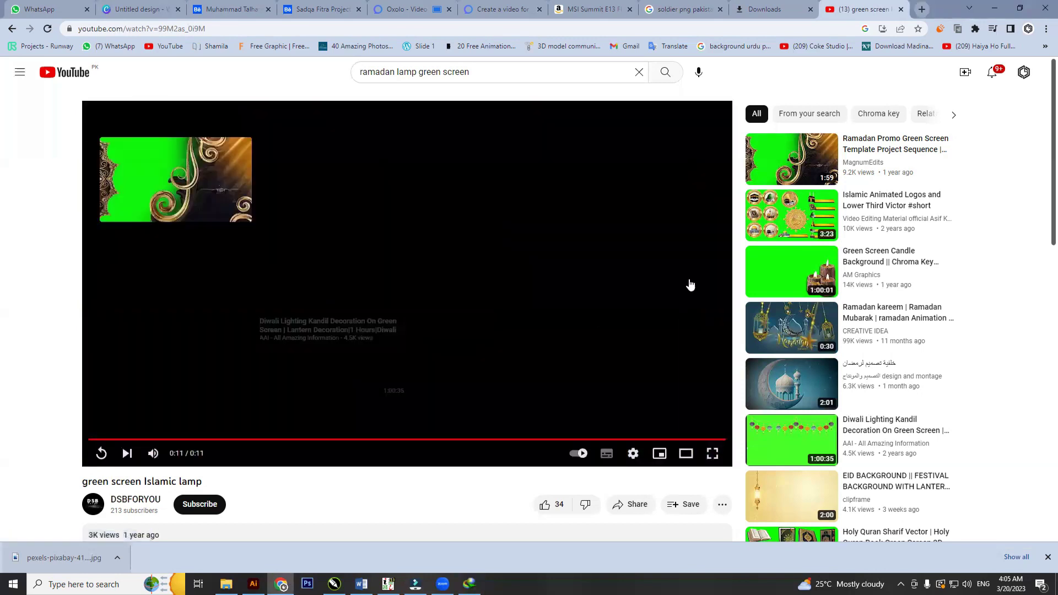
Open the suggested "Islamic Animated Logos and Lower Third Victor #short" video and try to download it as a 720p MP4.
left_click(773, 226)
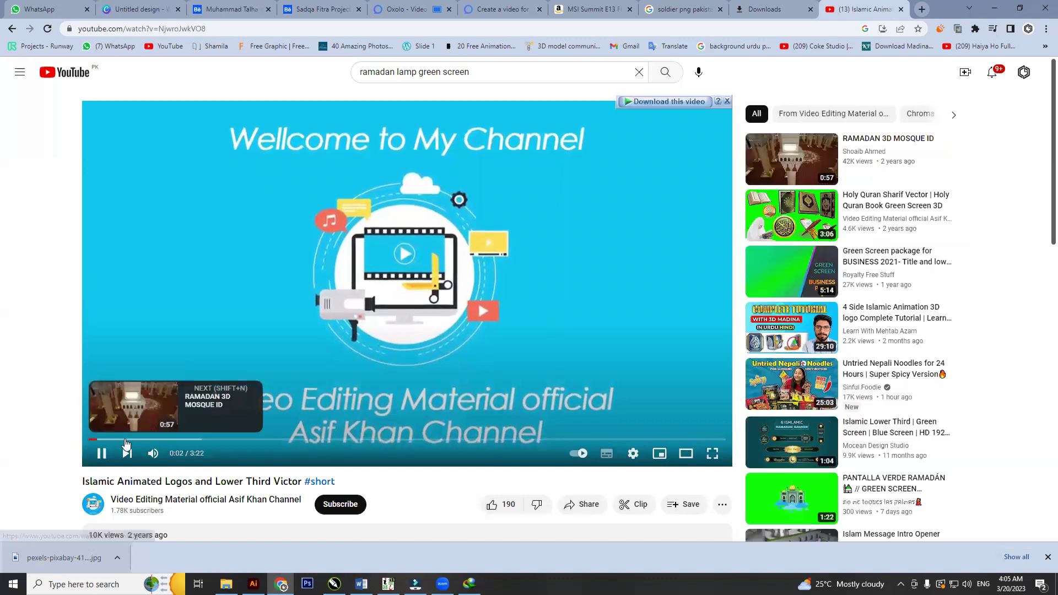
left_click_drag(124, 439, 148, 440)
left_click(669, 99)
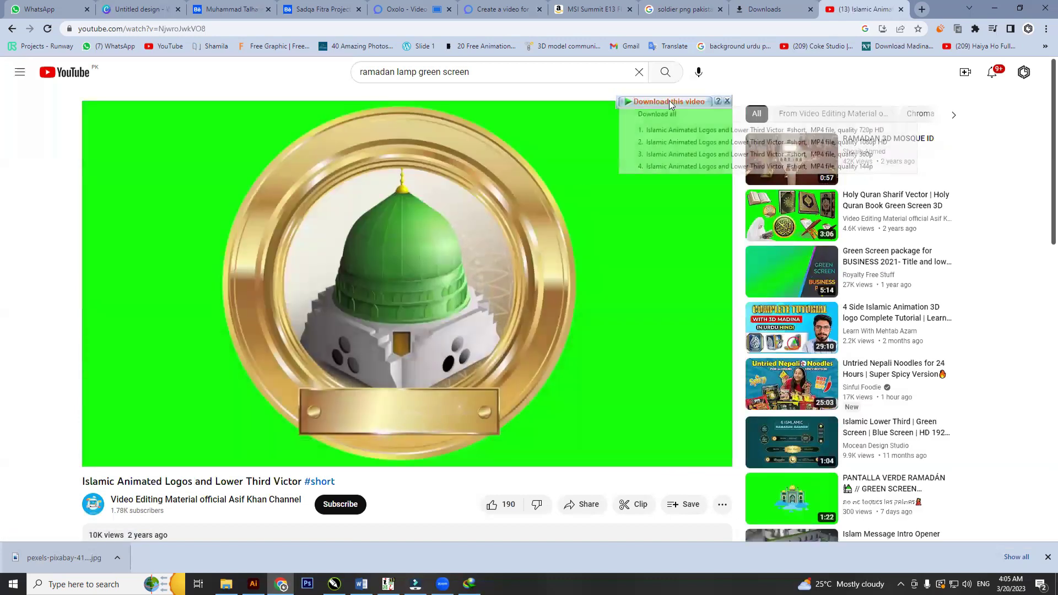
left_click(671, 132)
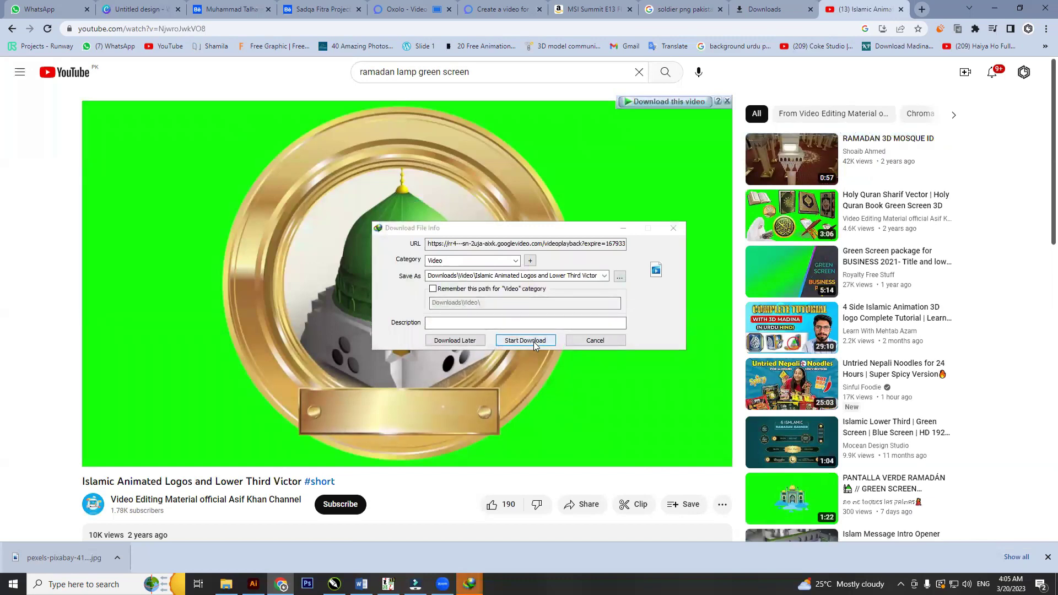
left_click(533, 341)
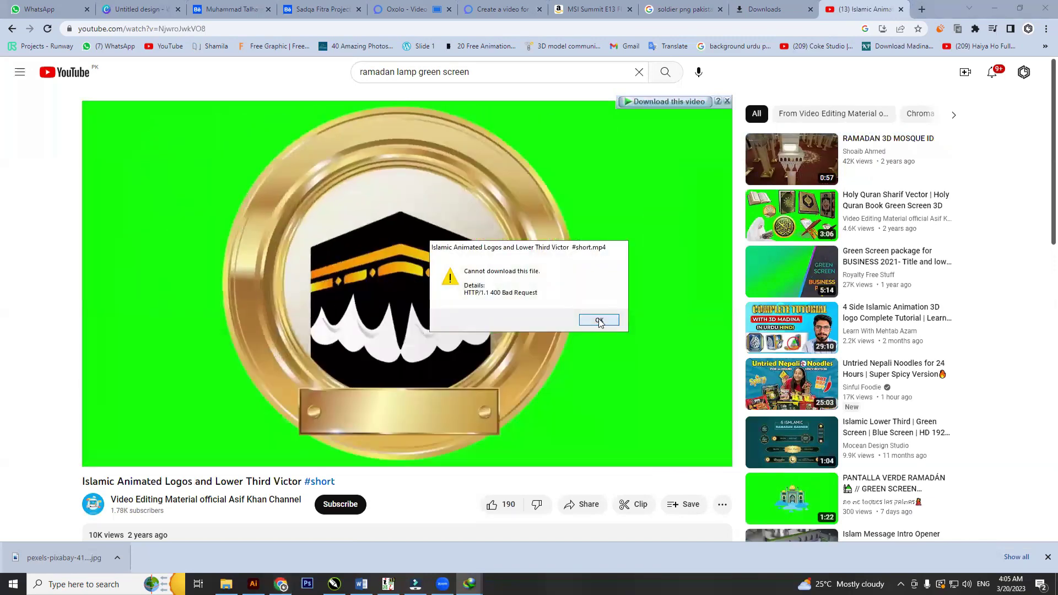
left_click(599, 320)
Fetch the Islamic Animated Logos video through savefrom.net using its YouTube link and start downloading it to the Video folder.
left_click(257, 30)
key("ctrl+c")
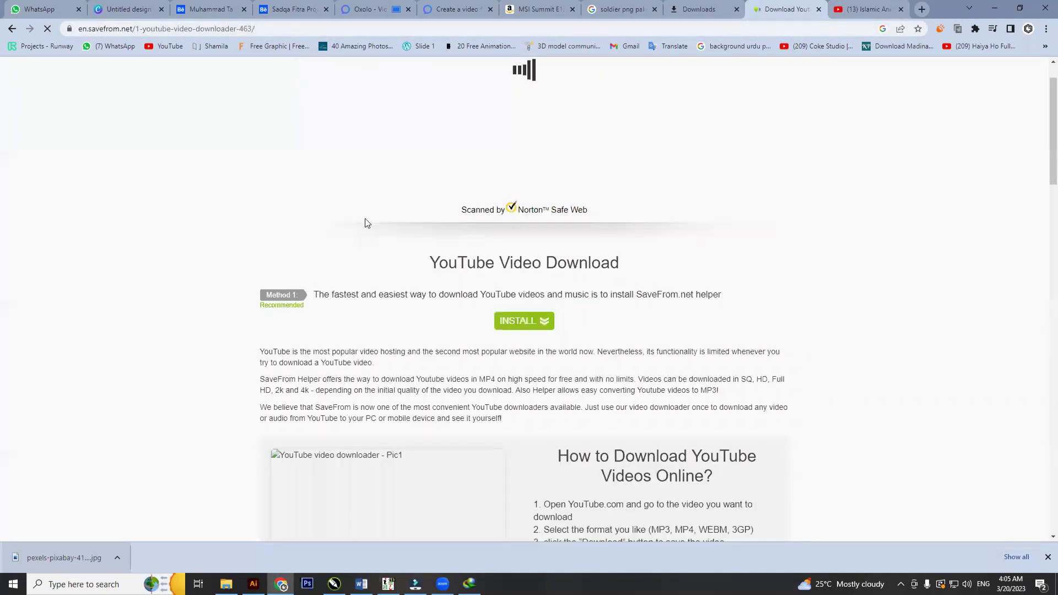
triple_click(480, 138)
key("ctrl+v")
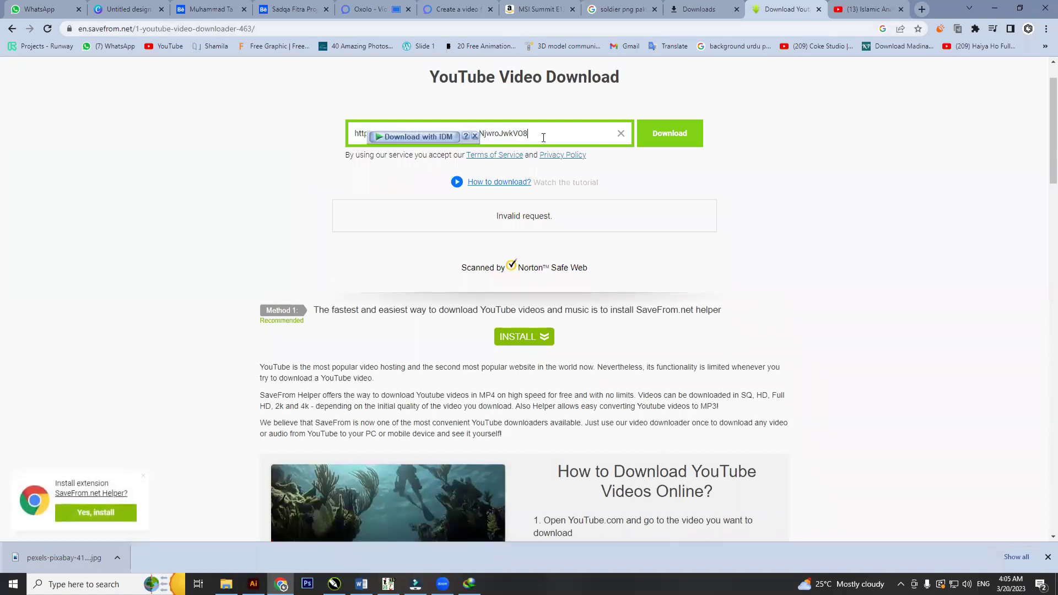
left_click(680, 139)
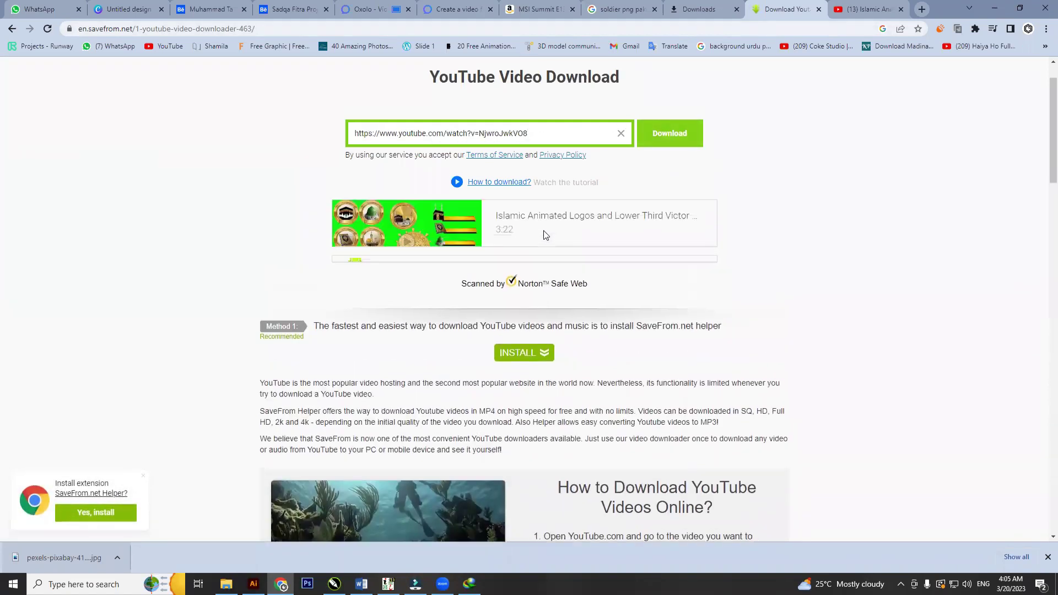
left_click(541, 268)
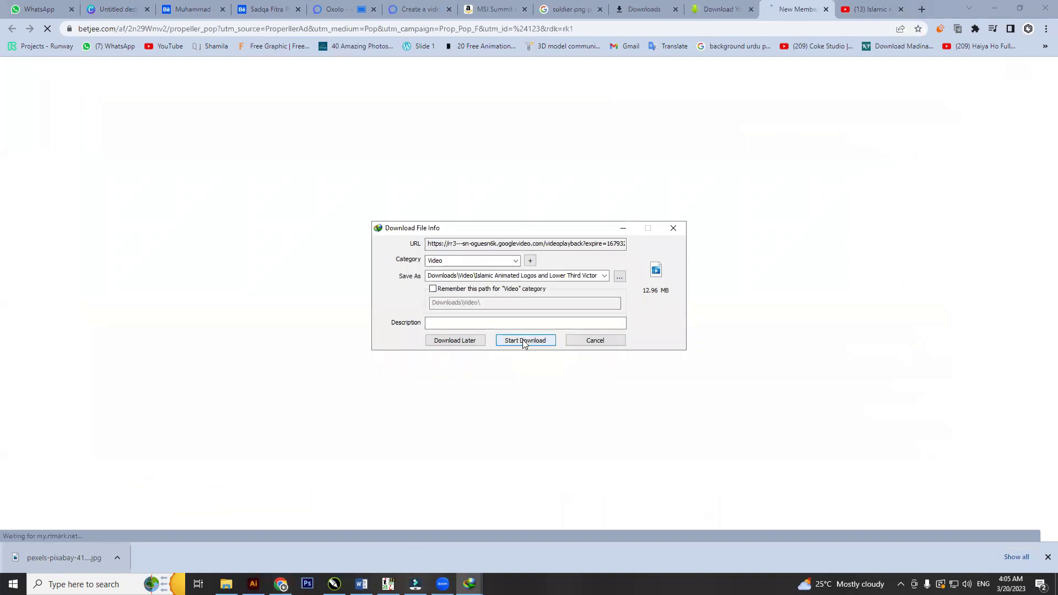
left_click(523, 340)
Import green screen Islamic lamp.mp4 from Internet Download Manager into Filmora's media library.
left_click(901, 584)
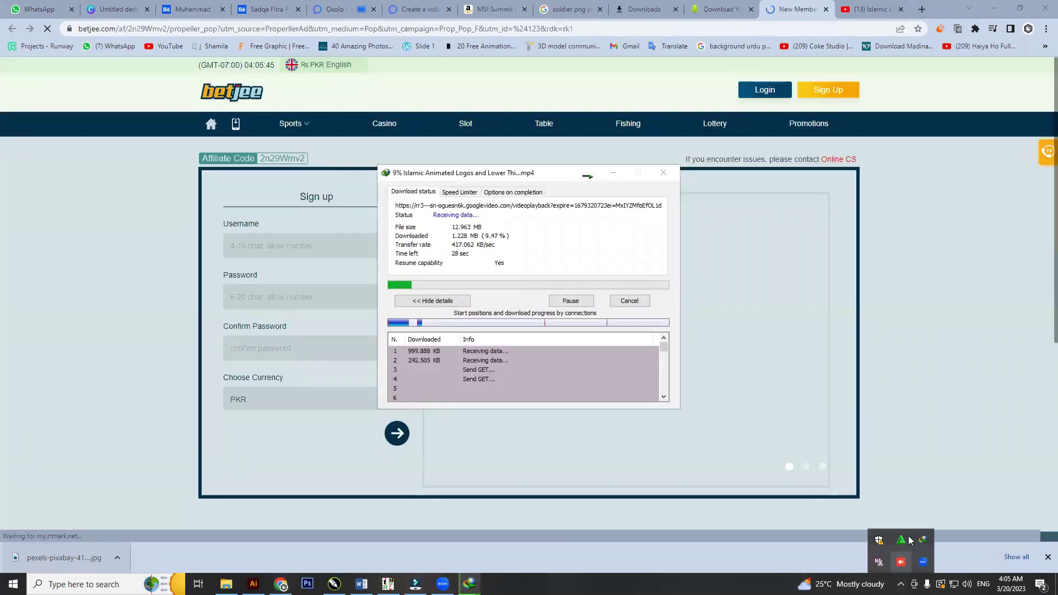
left_click(923, 540)
left_click(352, 420)
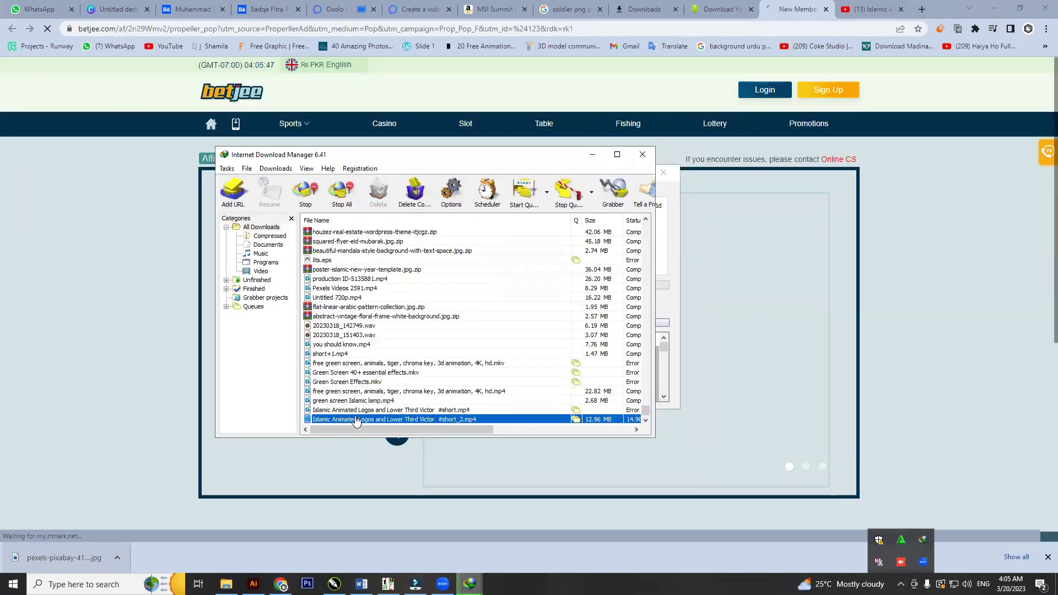
left_click(358, 409)
left_click_drag(326, 484, 334, 439)
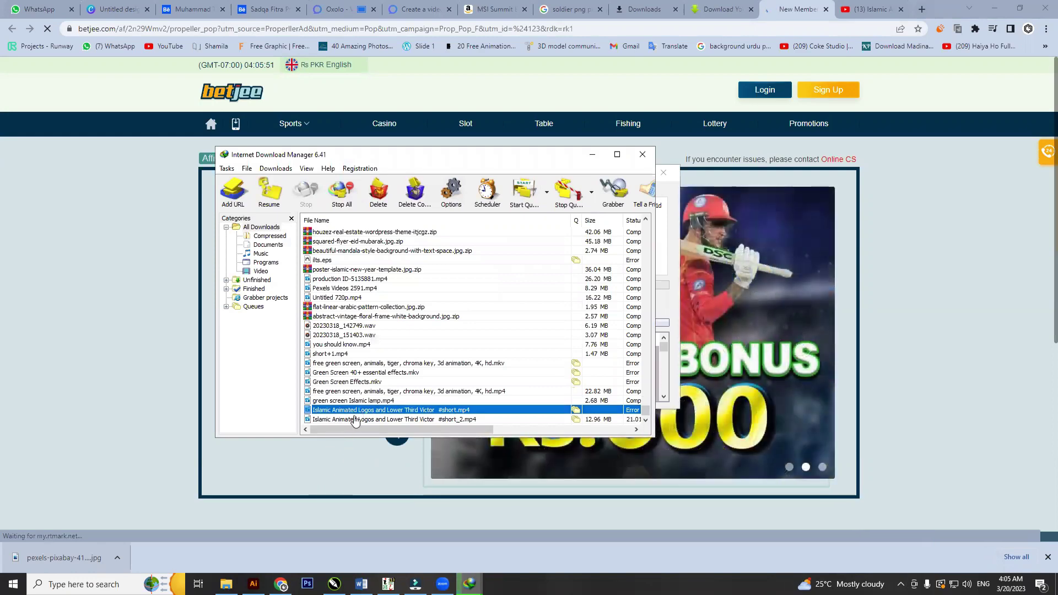
left_click_drag(359, 402, 406, 385)
left_click_drag(379, 267, 383, 266)
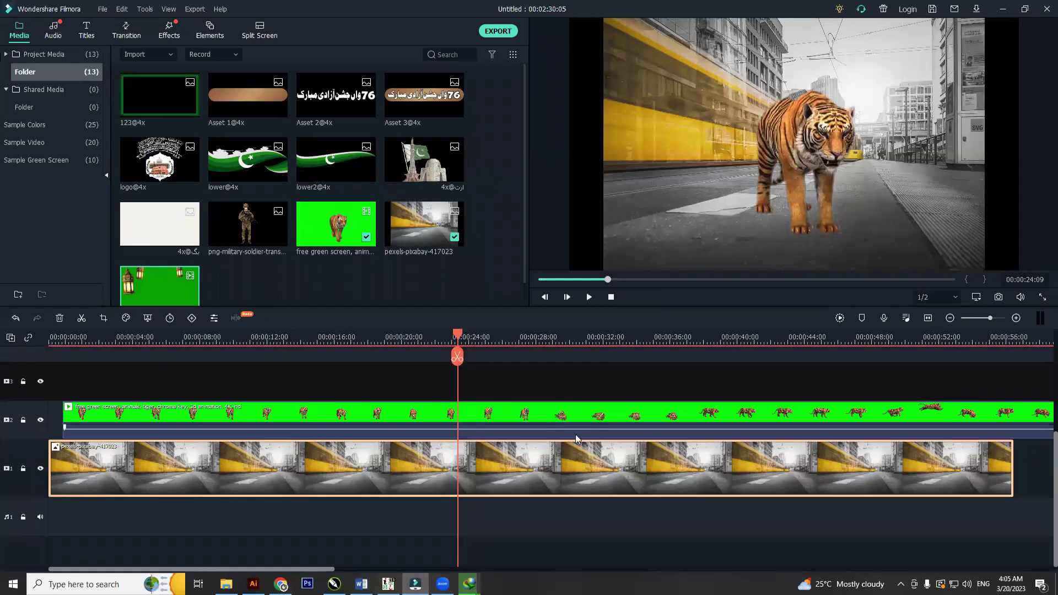
Delete the tiger clip and the street background from the timeline.
key("ctrl+z")
left_click(545, 456)
key("Delete")
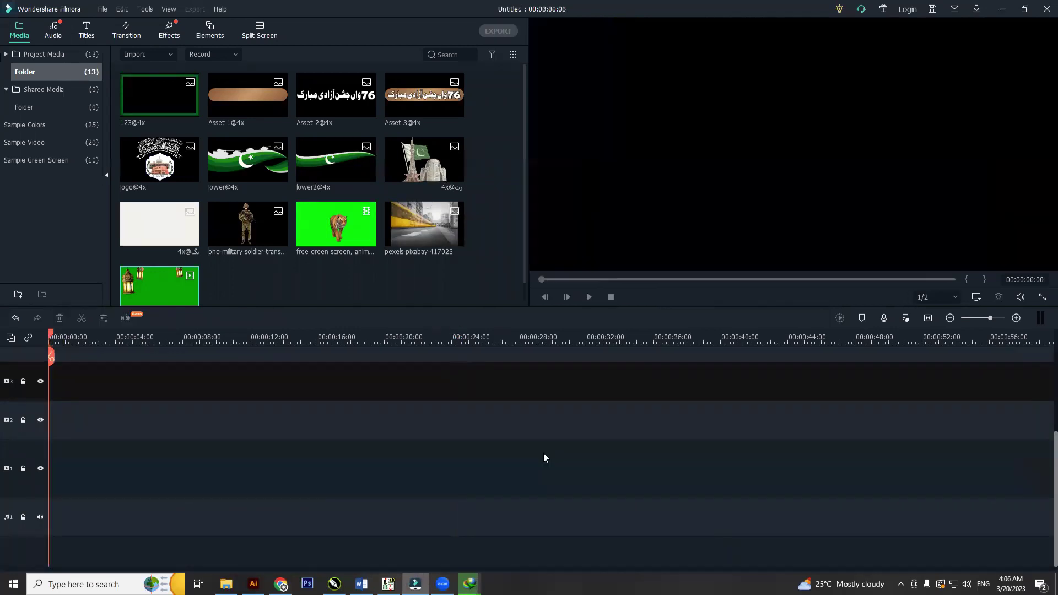
Switch to Chrome and run a Google image search for "background islamic stars and sky" in a new tab.
left_click(281, 583)
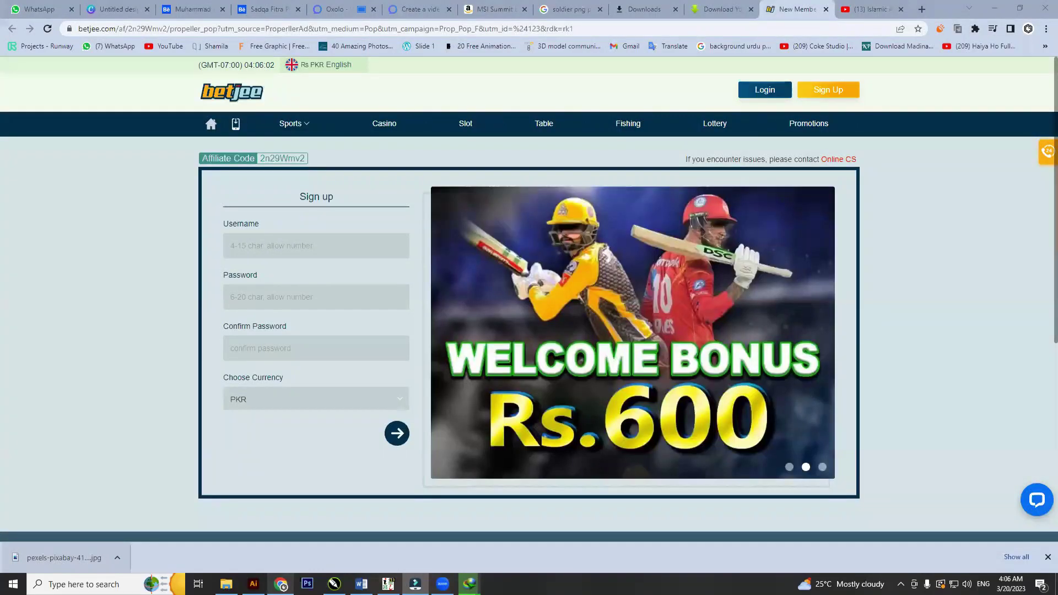
key("ctrl+t")
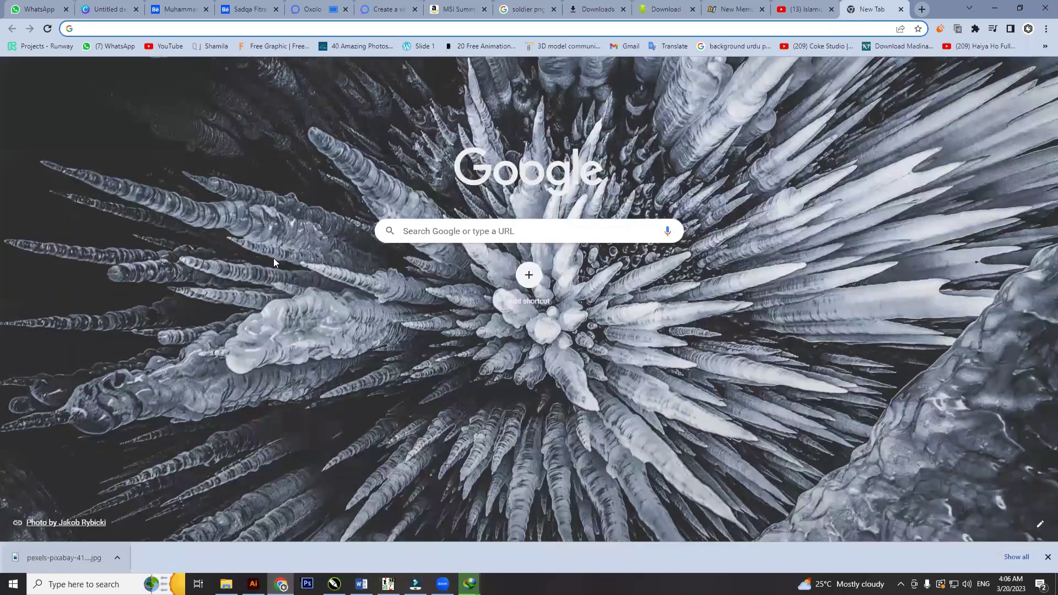
type("backgrou")
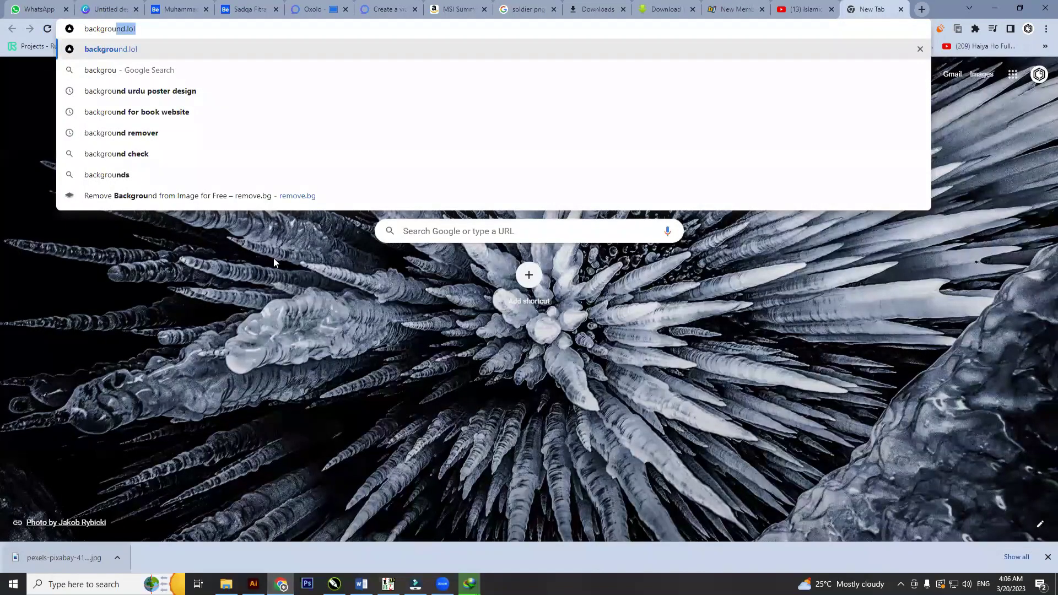
type("nd islo")
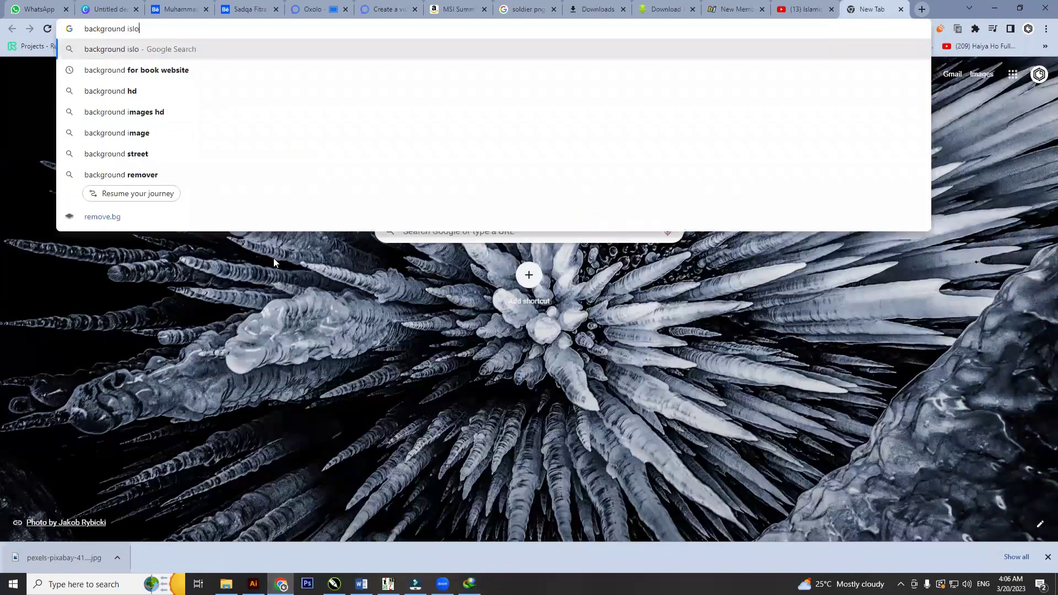
key("BackSpace")
type("amic ")
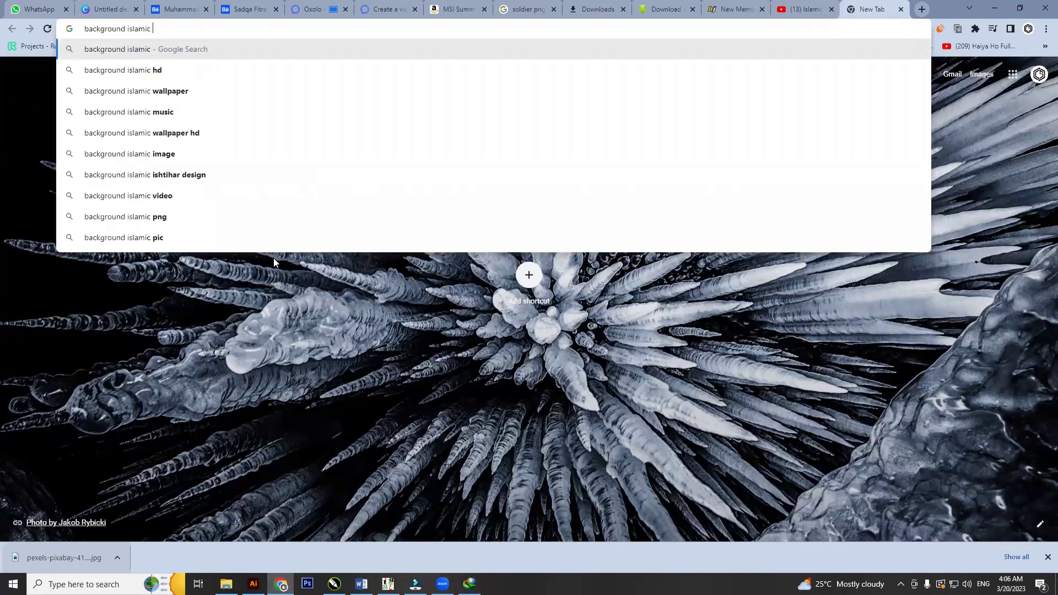
type("stars and")
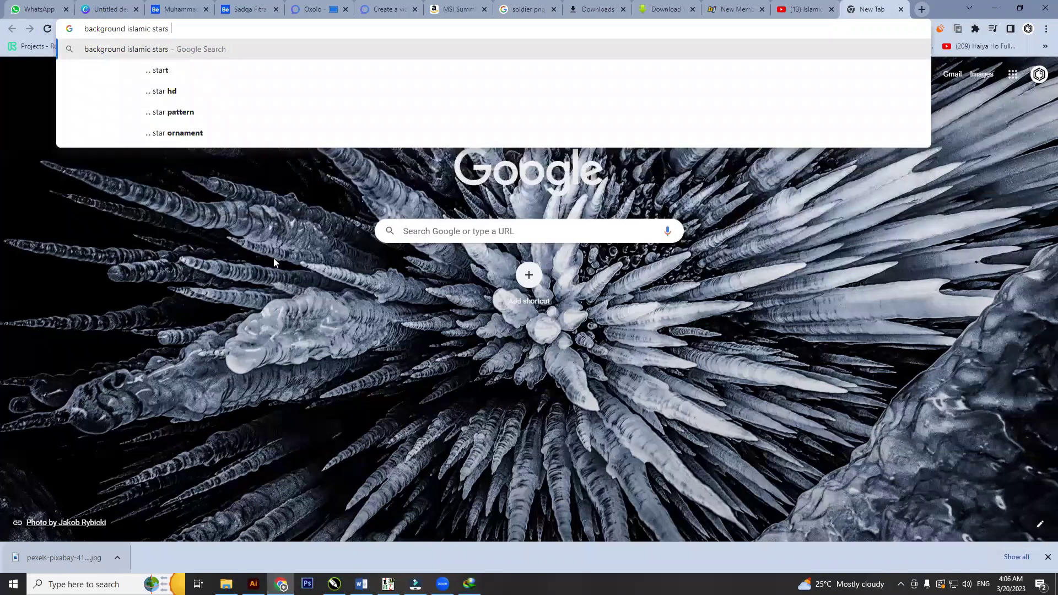
type(" sky")
key("Return")
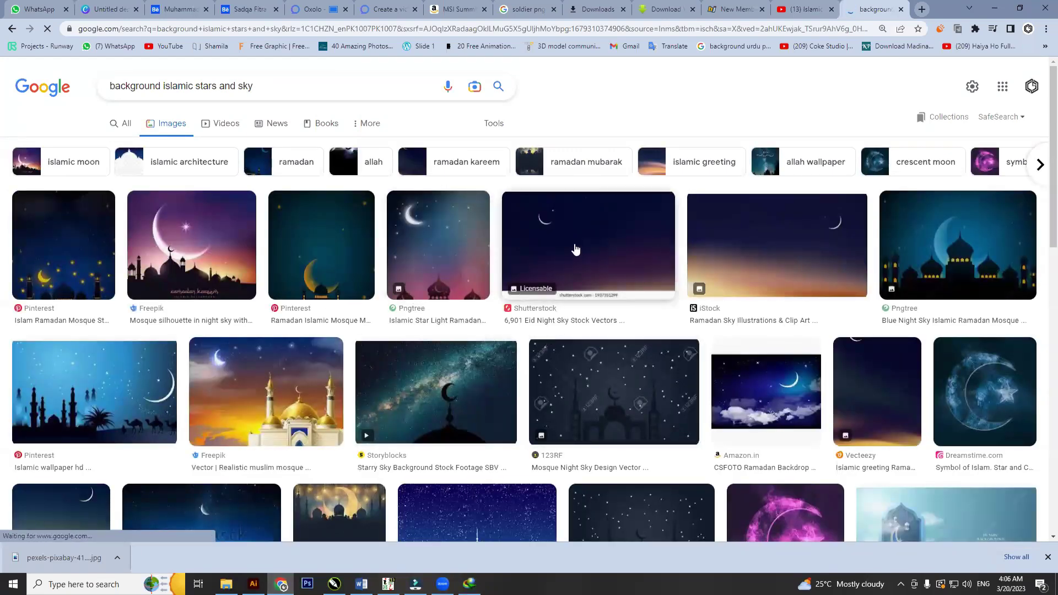
Find the iStock Ramadan night-sky image with the crescent moon in the results and save it to the computer.
scroll(429, 348, "down", 5)
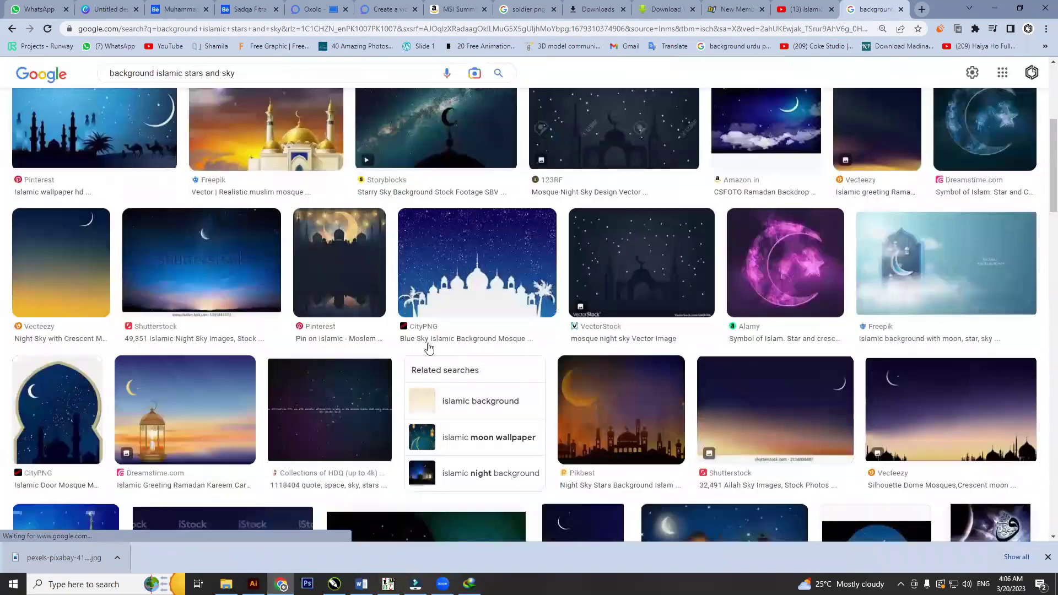
scroll(326, 348, "down", 8)
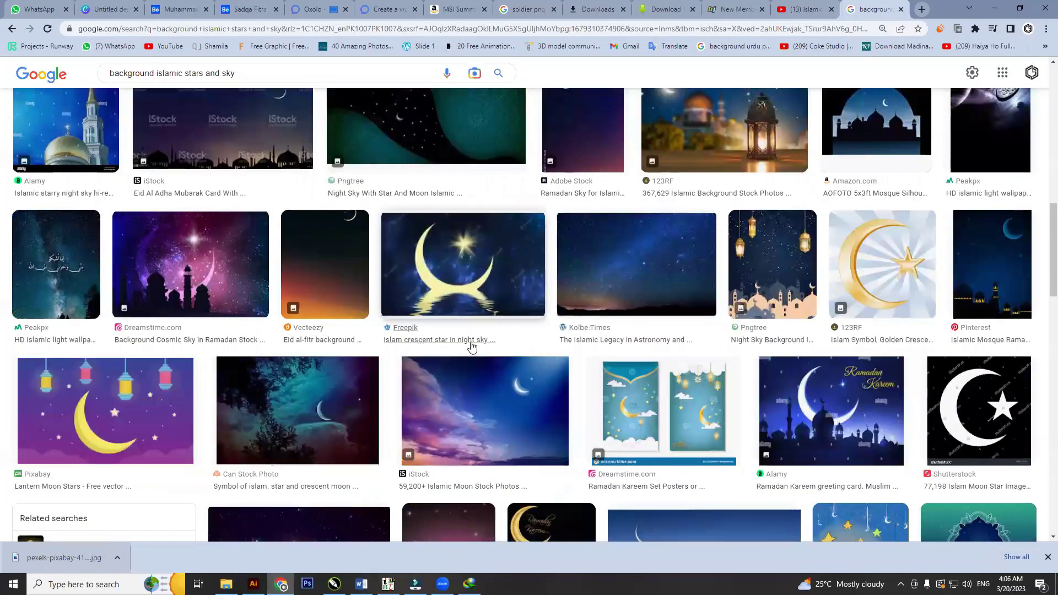
scroll(471, 346, "down", 4)
scroll(480, 353, "up", 3)
scroll(479, 353, "up", 7)
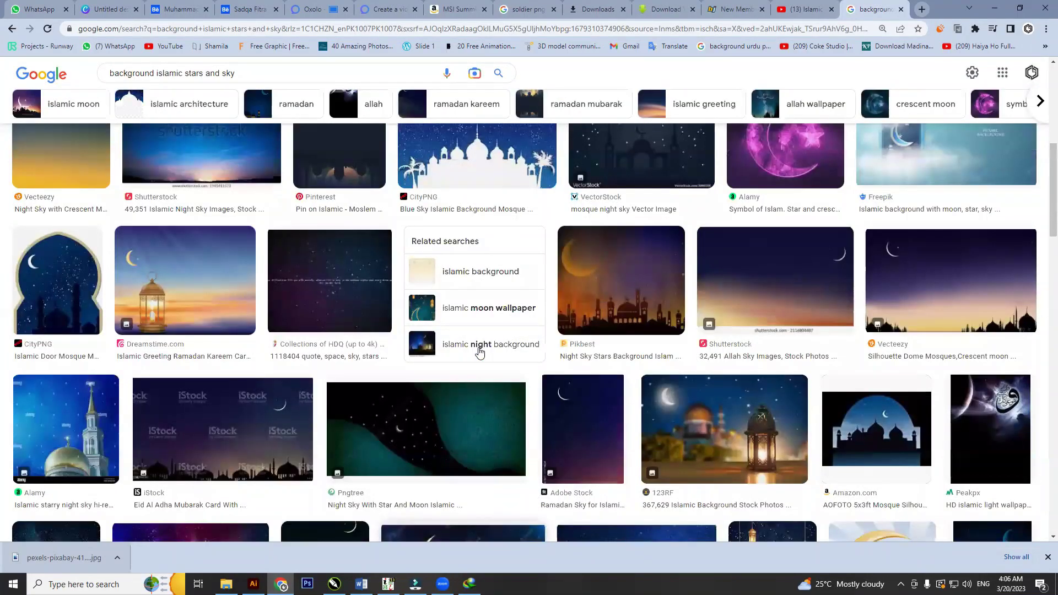
scroll(661, 386, "up", 6)
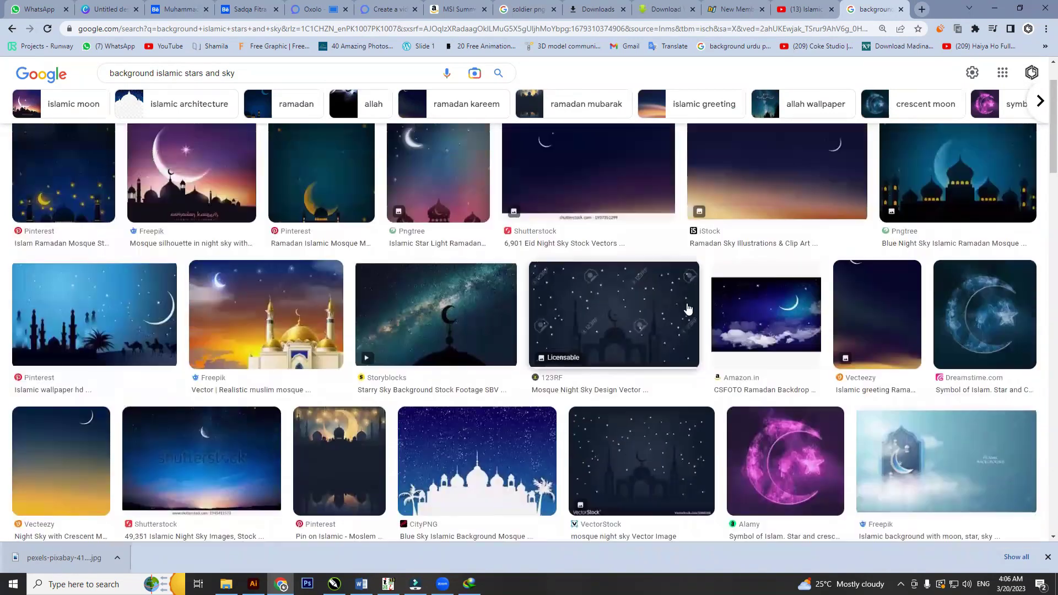
scroll(687, 310, "up", 2)
left_click(792, 263)
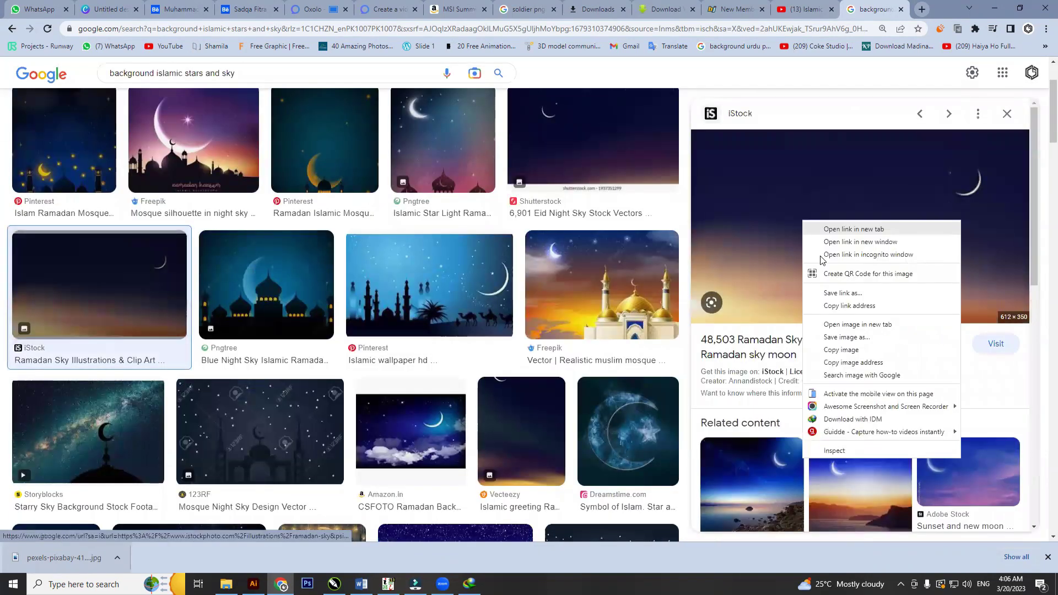
right_click(802, 220)
left_click(850, 337)
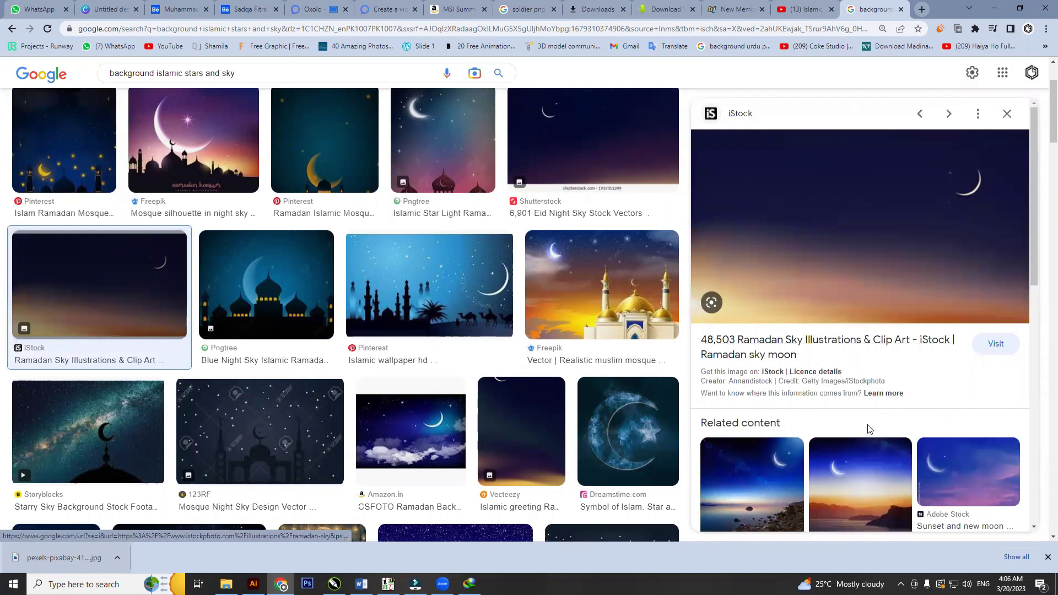
key("Return")
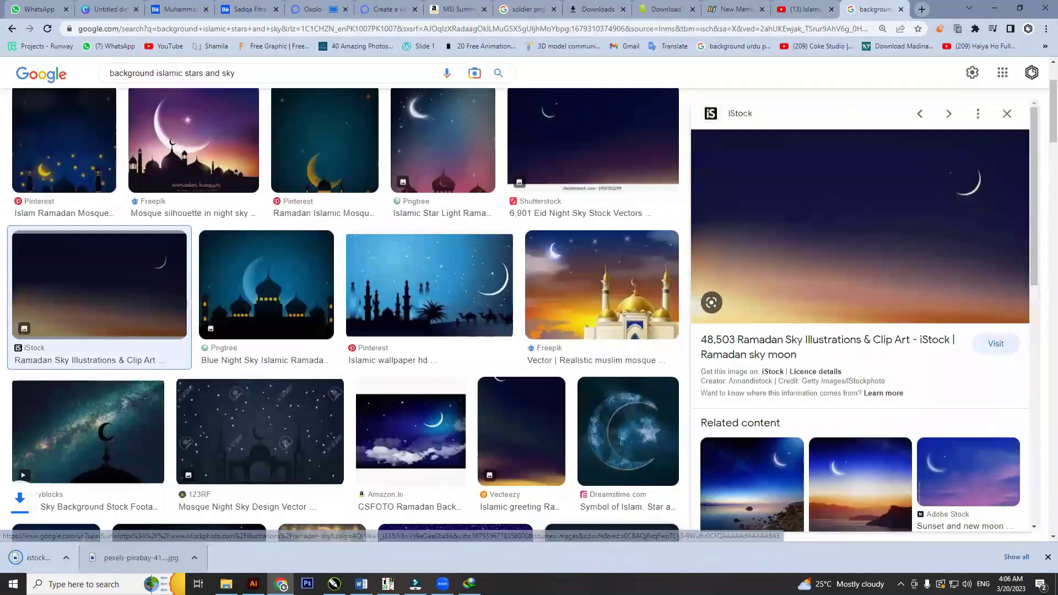
Import the downloaded iStock sky image and the Islamic Animated Logos "#short_2.mp4" video into Filmora's media library.
left_click_drag(65, 558, 258, 562)
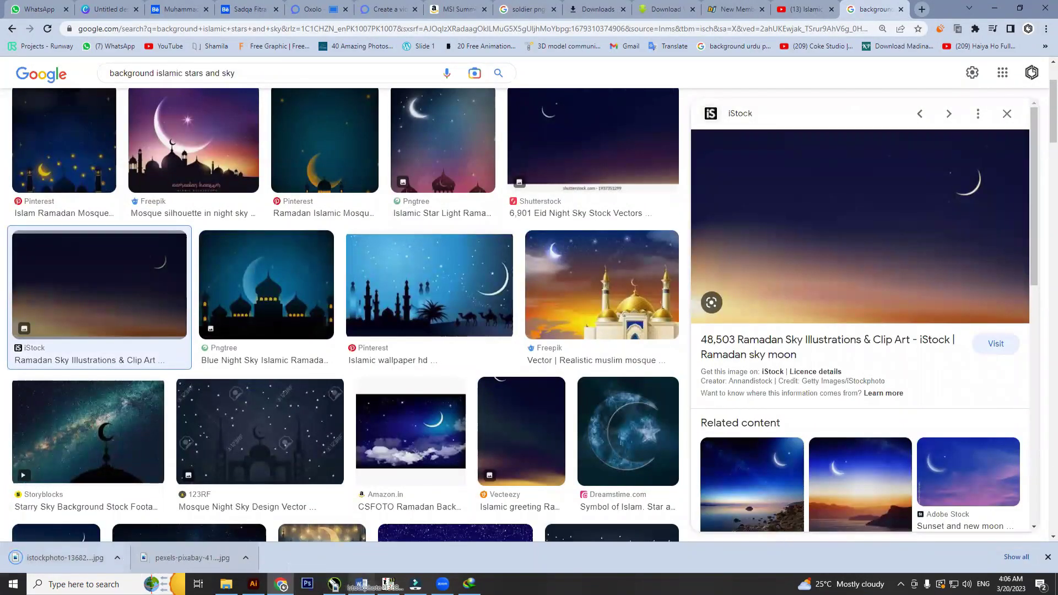
left_click_drag(348, 581, 297, 296)
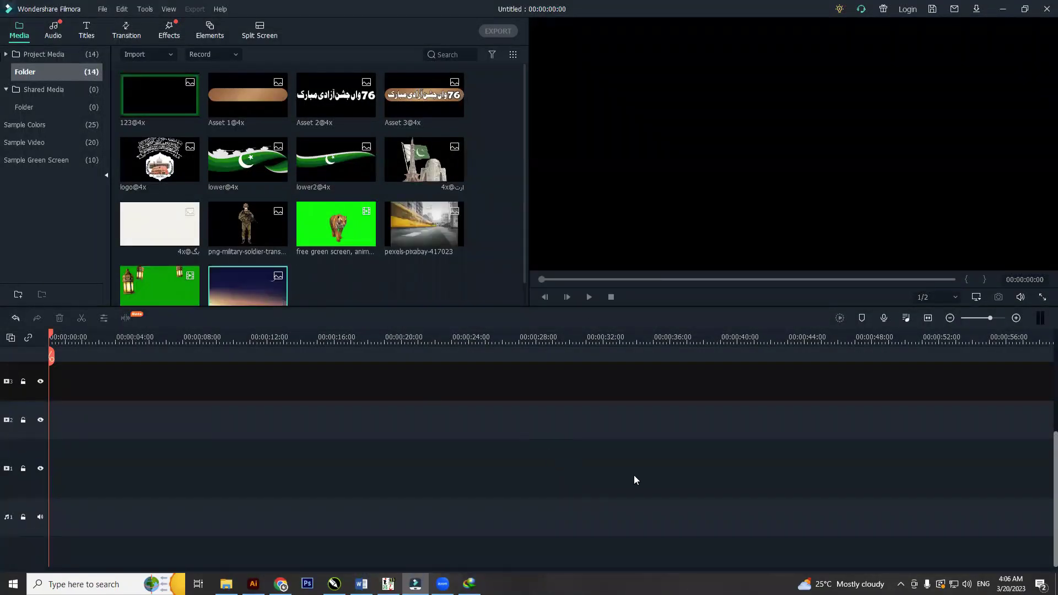
left_click(900, 584)
left_click(923, 540)
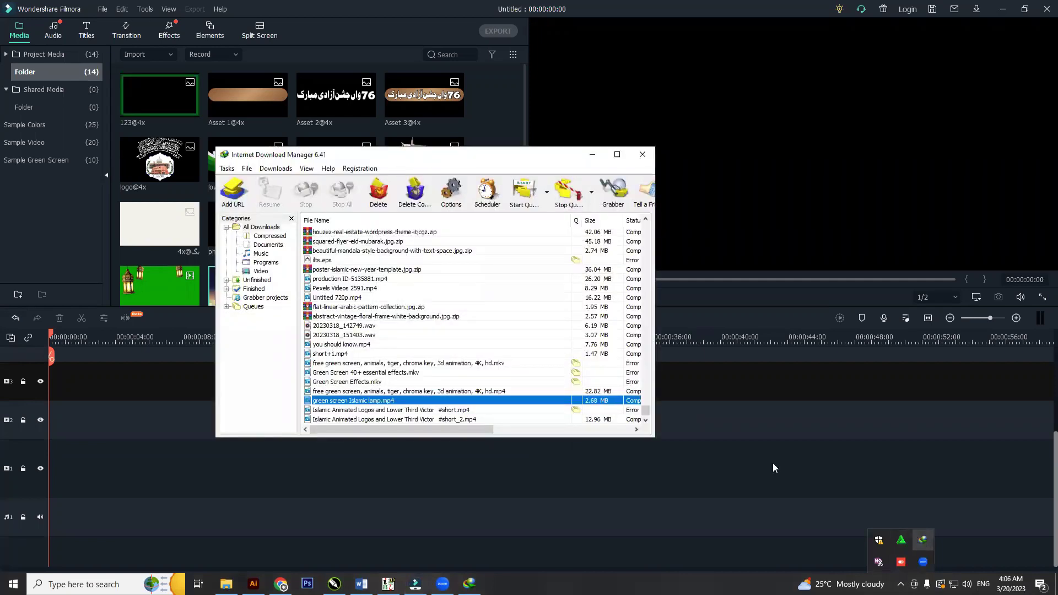
left_click(356, 421)
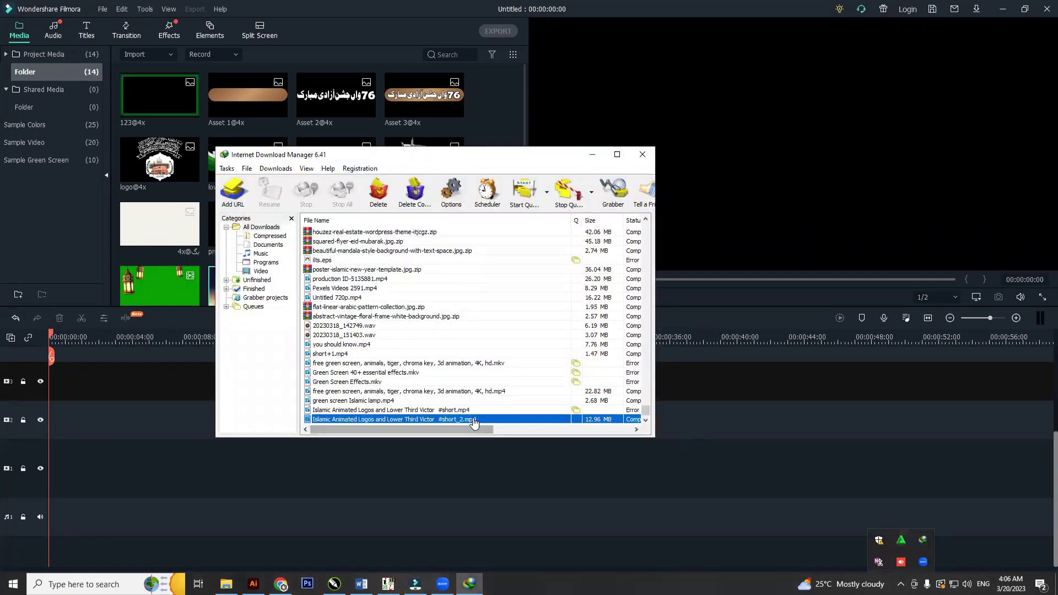
left_click_drag(474, 422, 192, 280)
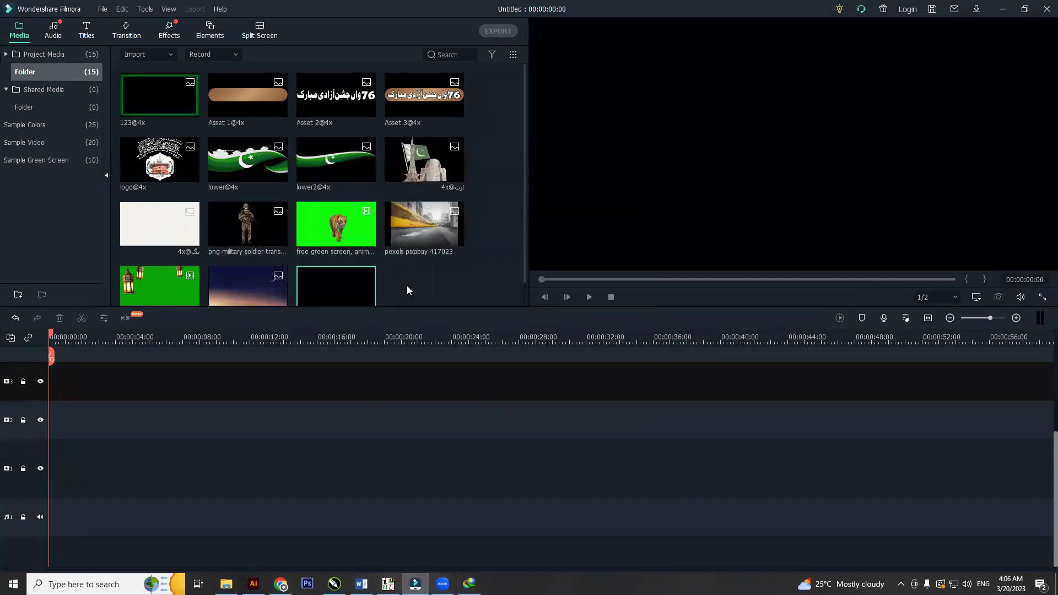
Place the night-sky image at the start of video track 1, extended to 00:00:58:22 and widened to fill the frame.
scroll(444, 299, "down", 1)
left_click_drag(259, 271, 90, 481)
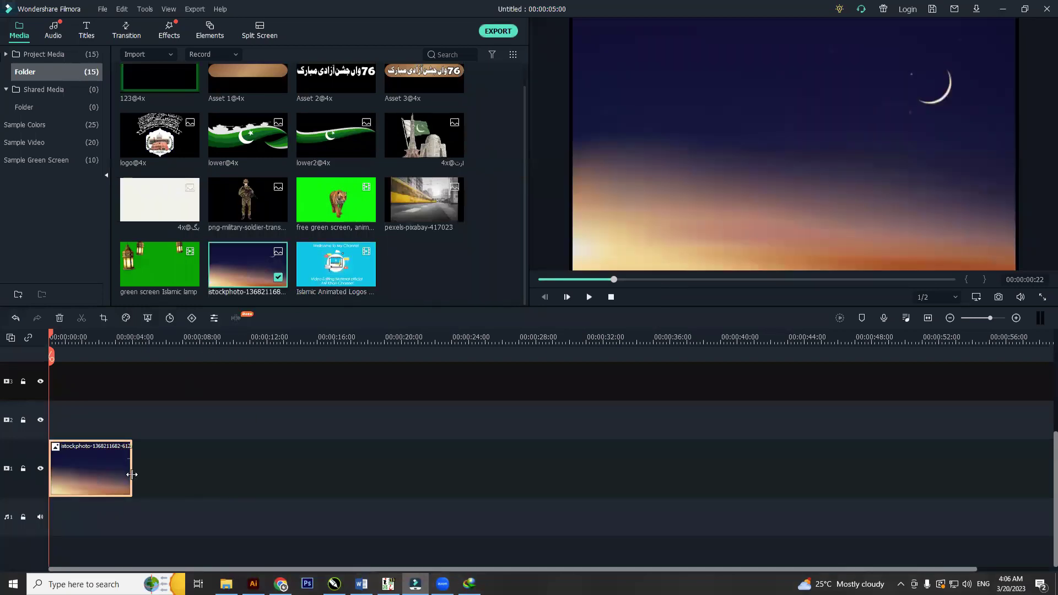
left_click_drag(131, 475, 1036, 477)
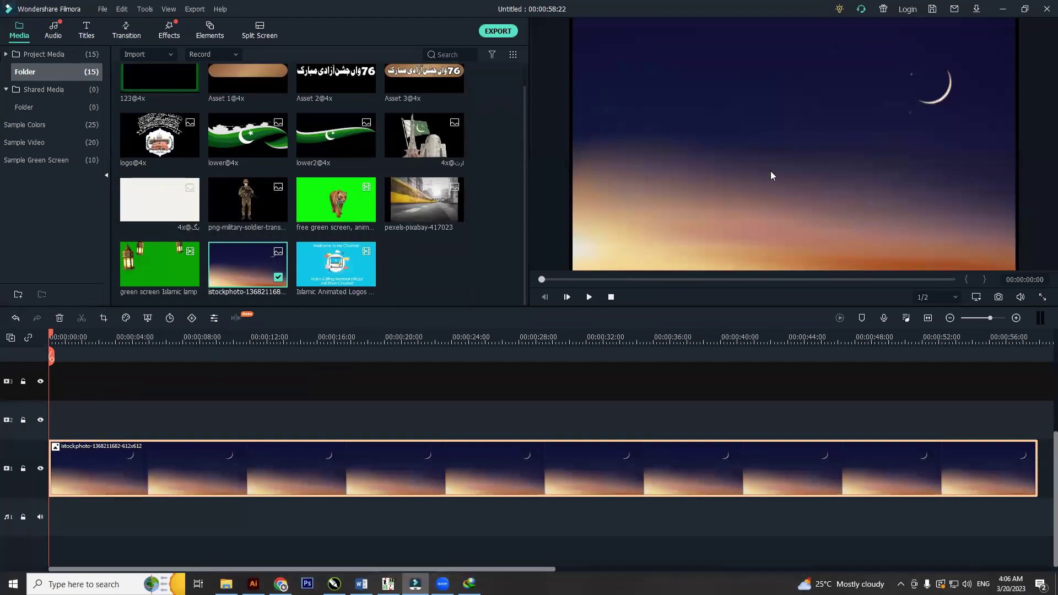
left_click(704, 150)
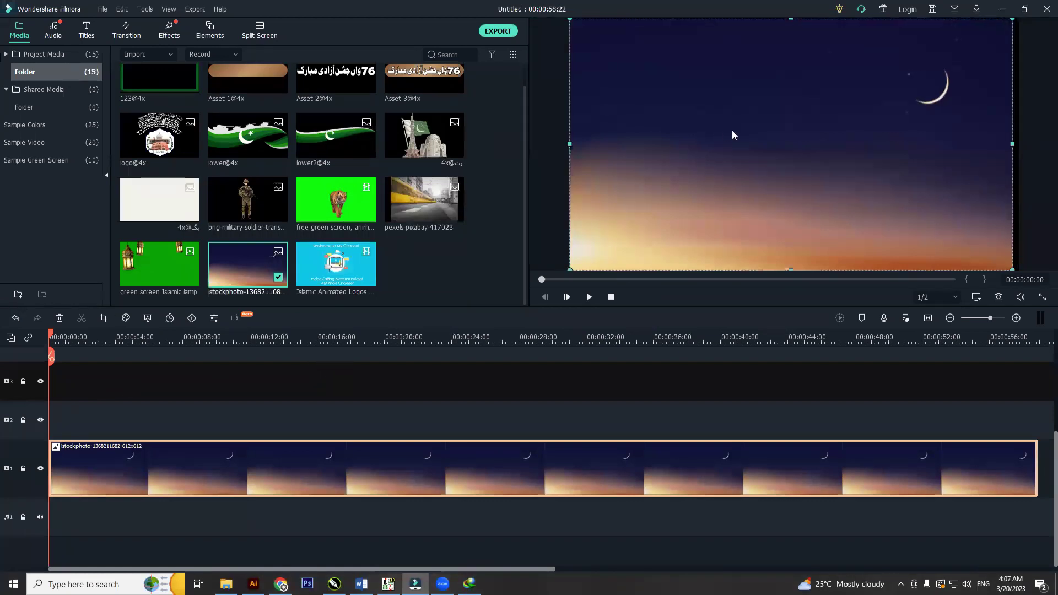
left_click_drag(1015, 145, 1019, 145)
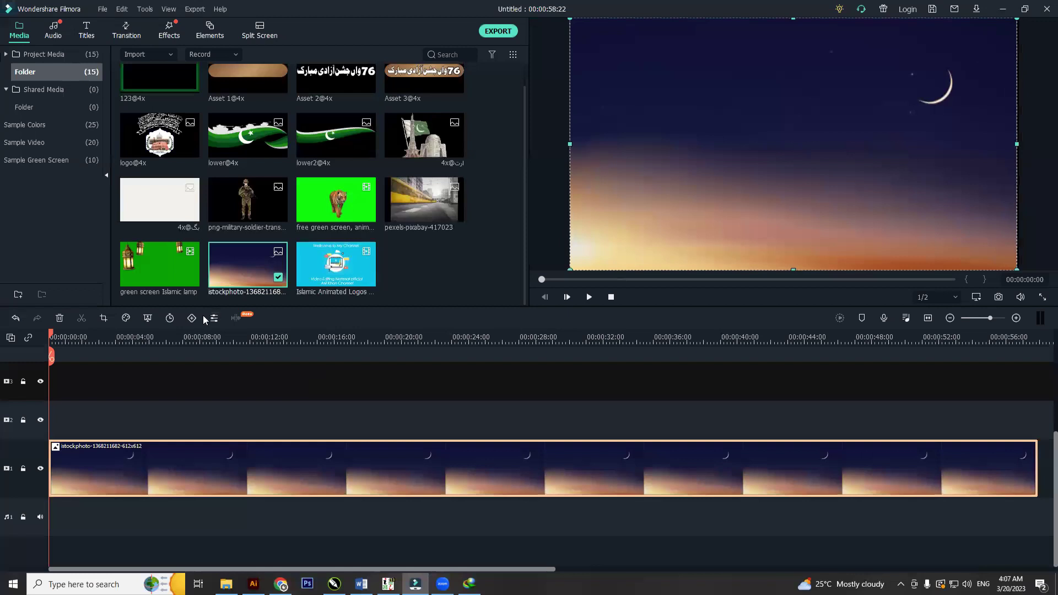
Add a custom animation keyframe at the sky clip's start with scale about 196% and position about X -95, Y 126.
right_click(117, 449)
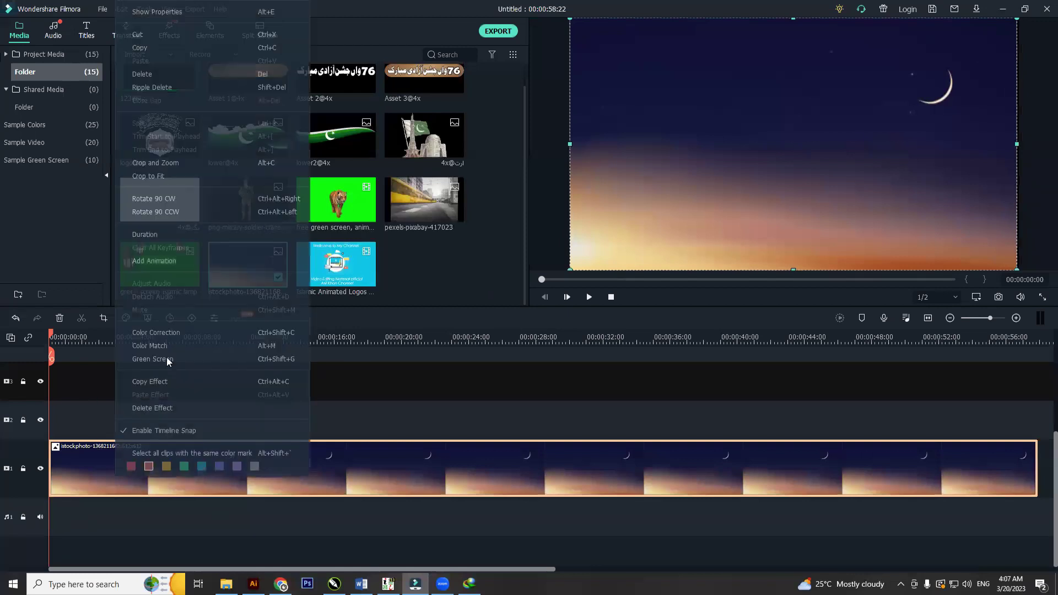
left_click(166, 259)
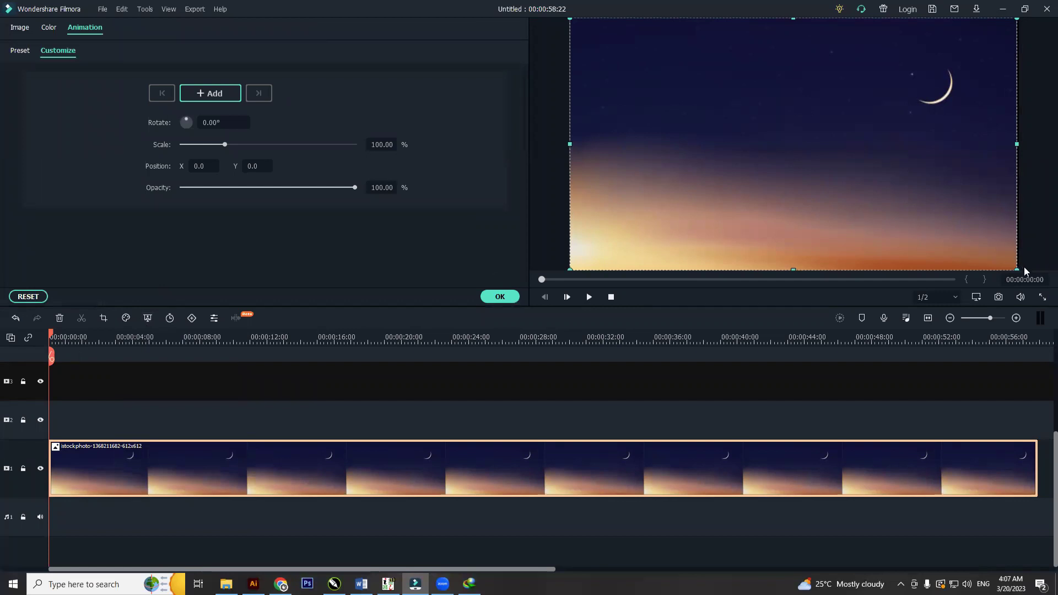
left_click_drag(1016, 269, 1045, 507)
left_click_drag(869, 192, 929, 216)
left_click_drag(898, 171, 831, 113)
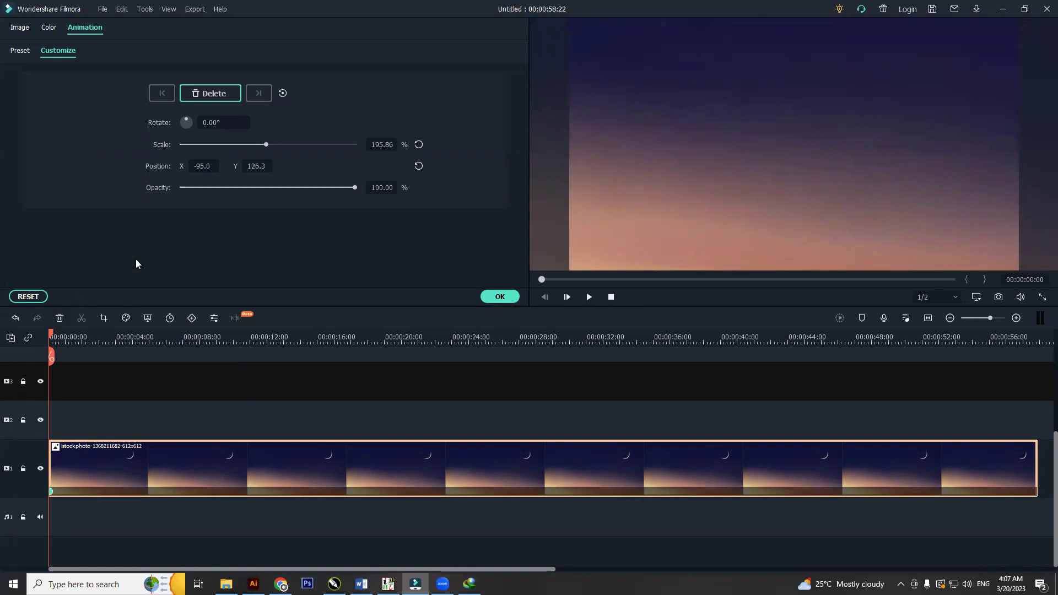
Undo the sky clip's earlier start-keyframe changes and reframe it there at about 142% scale, position about X -55, Y 51.
key("ctrl+z")
key("ctrl+z")
key("ctrl+z")
key("ctrl+z")
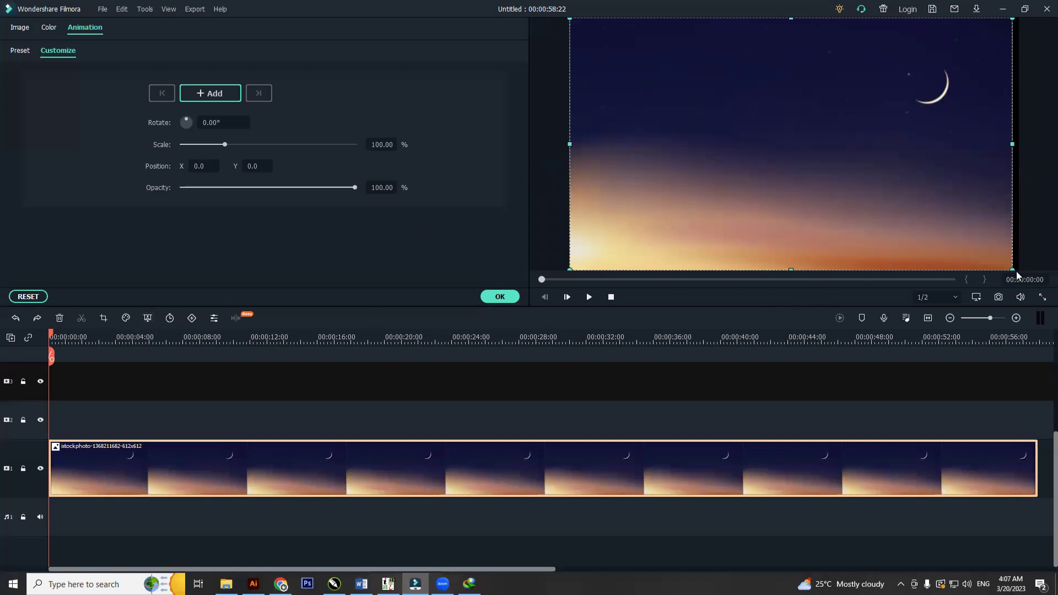
left_click_drag(1017, 272, 1046, 297)
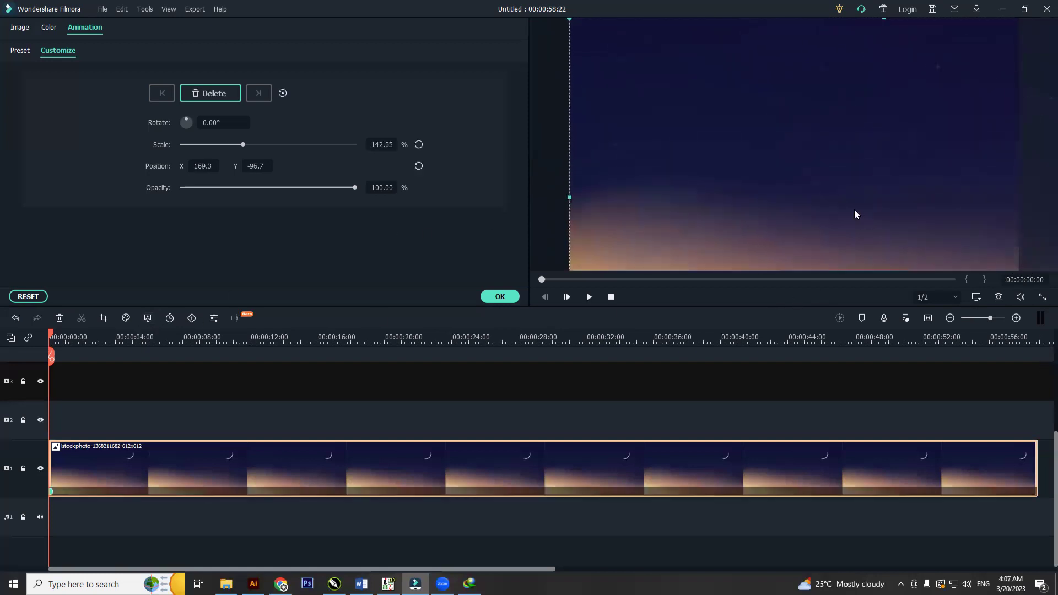
left_click_drag(854, 215, 718, 120)
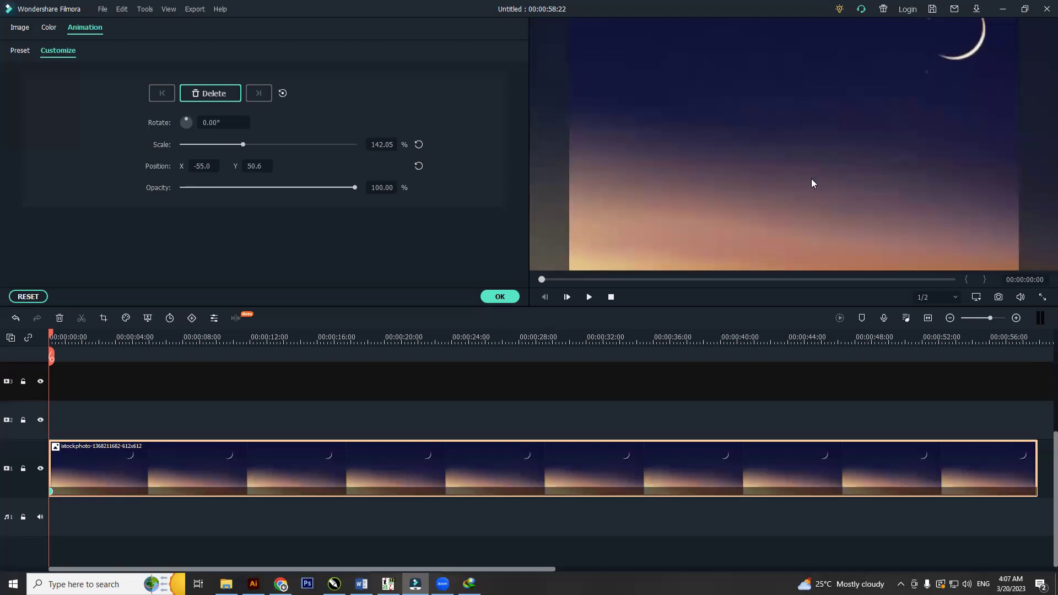
Add a second sky keyframe at 00:00:02:00 with position X 0, Y 0.
left_click_drag(50, 337, 66, 337)
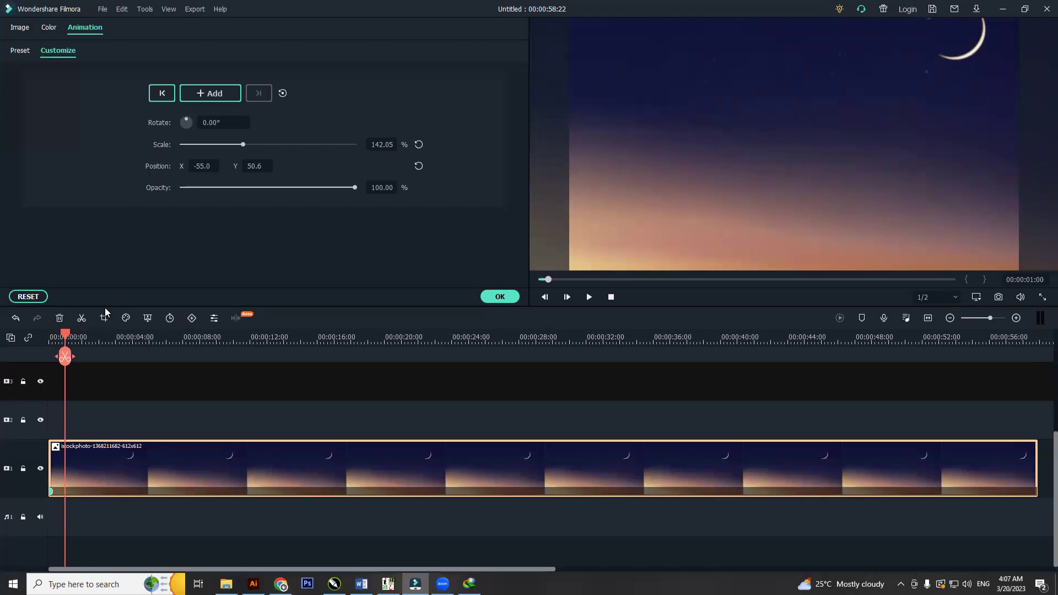
left_click_drag(68, 339, 81, 339)
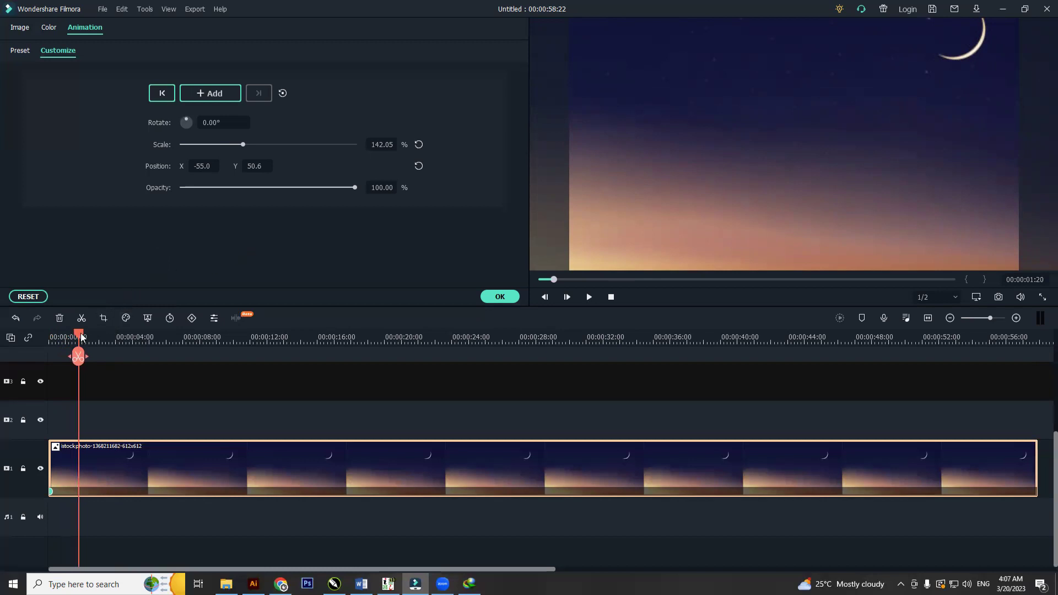
left_click_drag(82, 337, 81, 337)
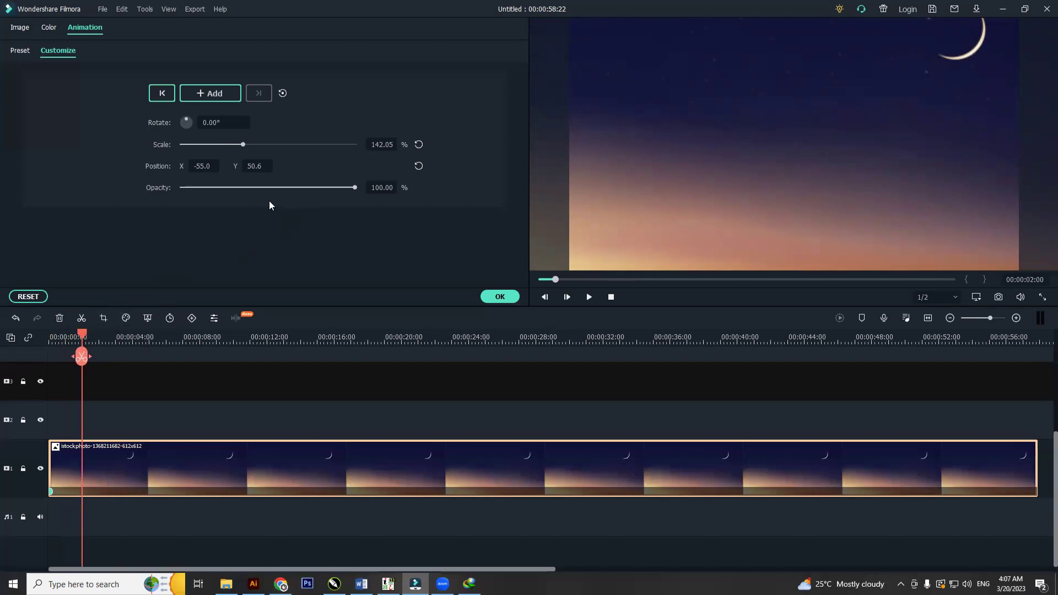
left_click(250, 167)
type("0.0")
double_click(201, 167)
type("0")
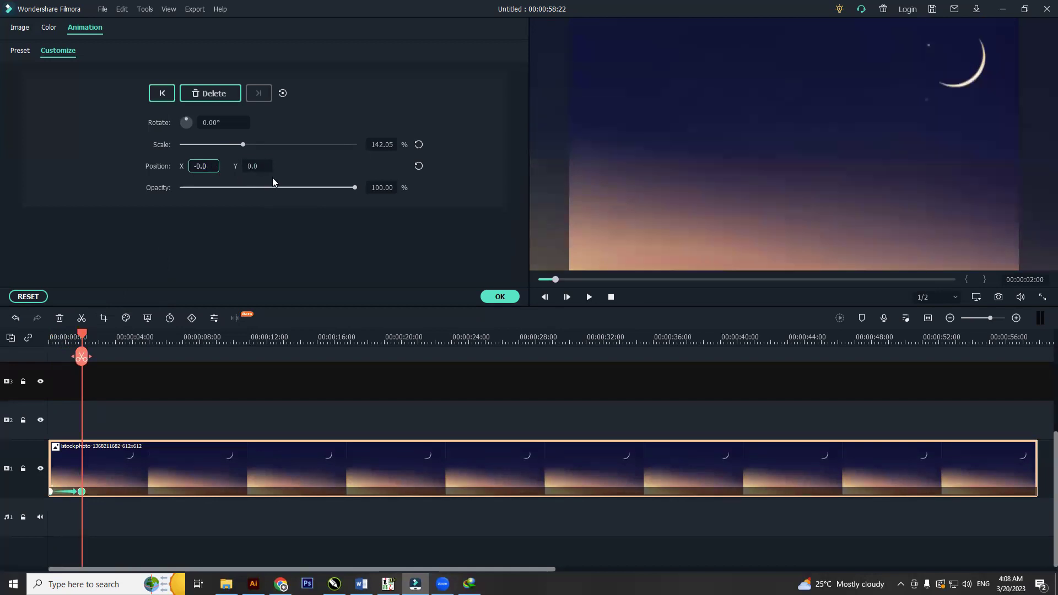
key("Return")
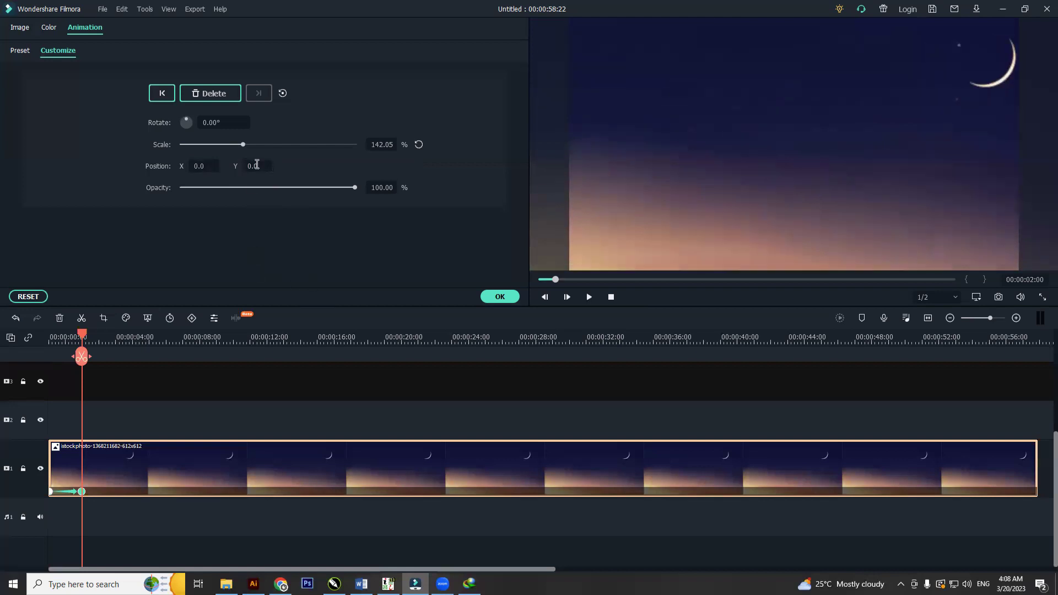
Reframe the sky at the 00:00:02:00 keyframe to about 101.5% scale, position about X 5.7, Y -3.7, filling the frame.
left_click(462, 226)
left_click_drag(630, 246, 808, 162)
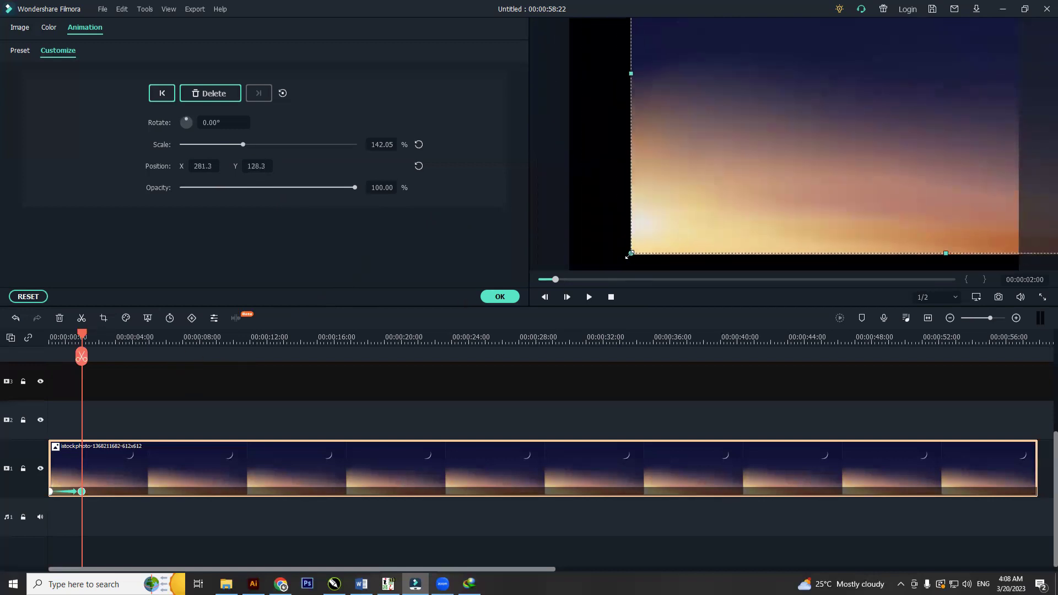
left_click_drag(630, 255, 673, 216)
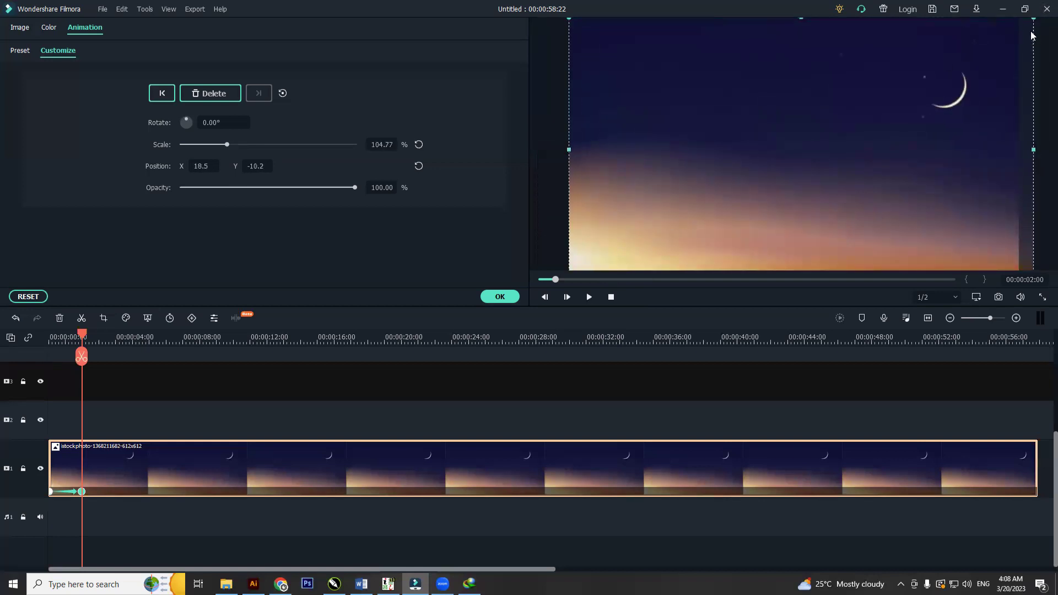
left_click_drag(1034, 20, 1002, 28)
left_click_drag(913, 88, 911, 78)
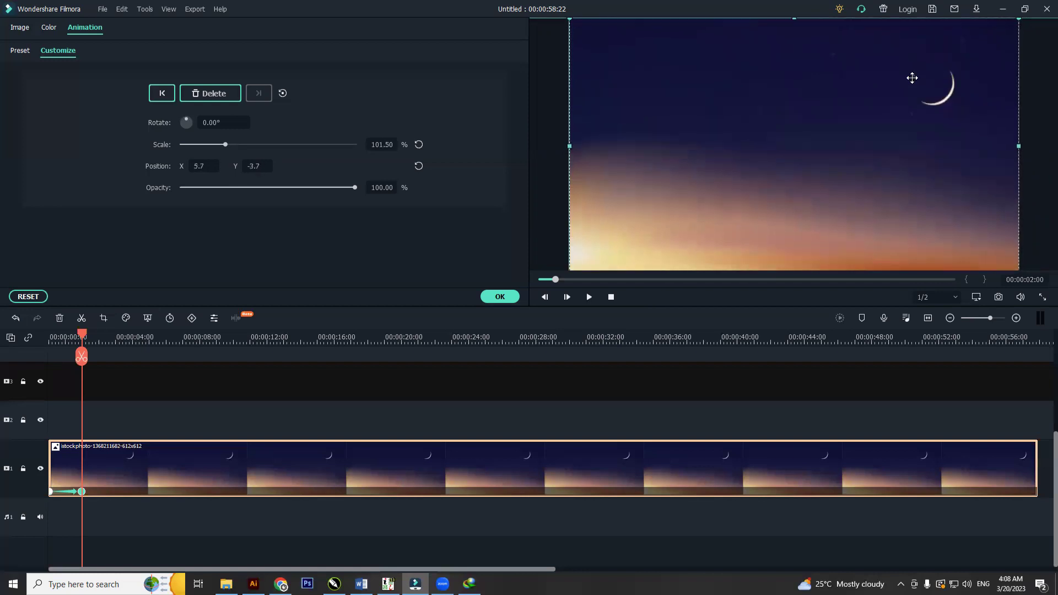
left_click(280, 584)
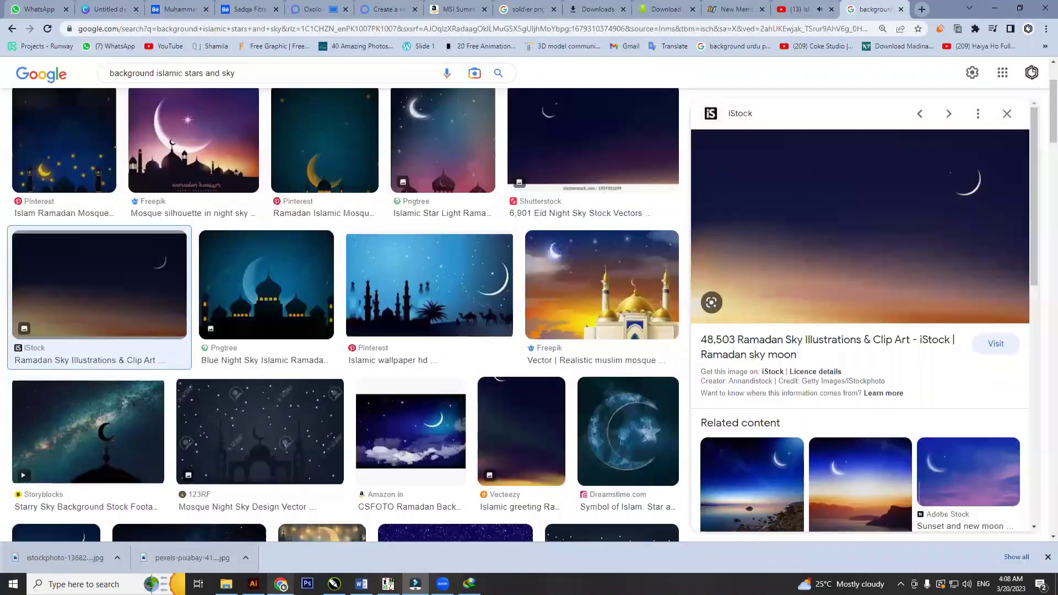
left_click(797, 17)
key("ctrl+Tab")
key("alt+Tab")
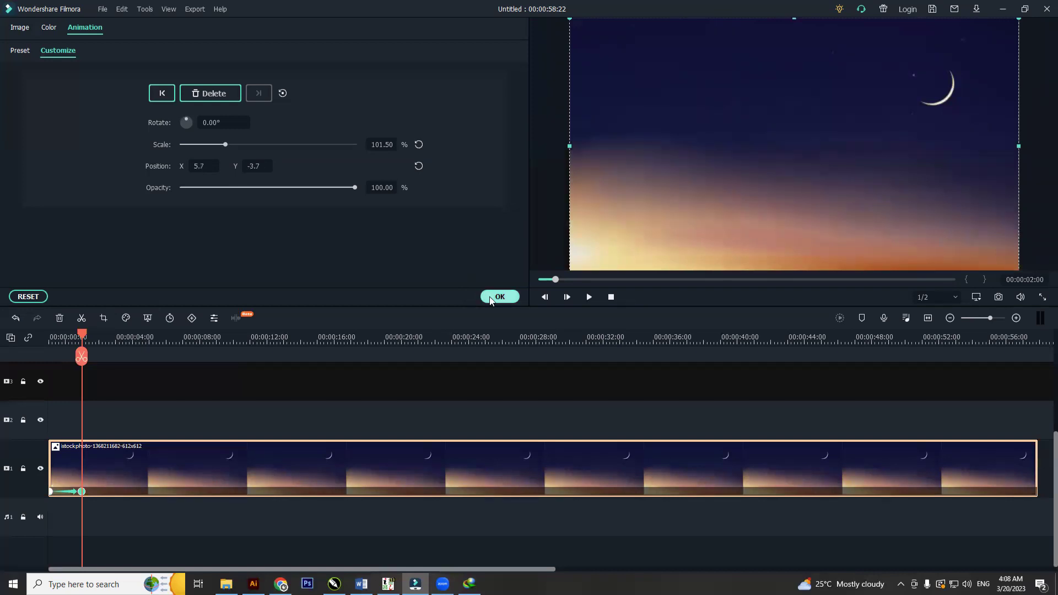
Apply the sky clip's custom animation and play it back from the start of the timeline.
left_click_drag(79, 338, 14, 346)
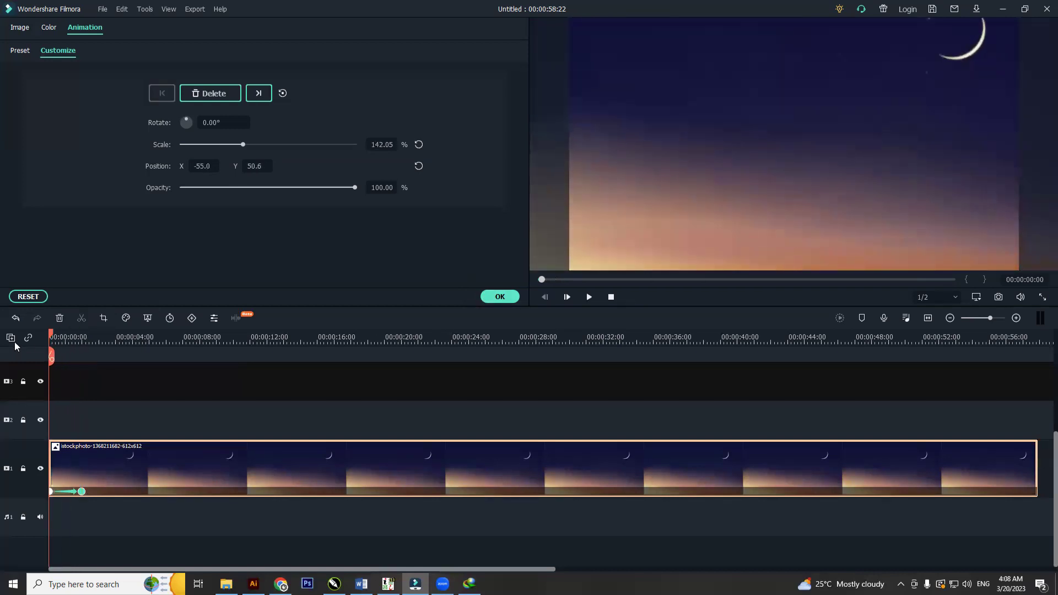
left_click(497, 297)
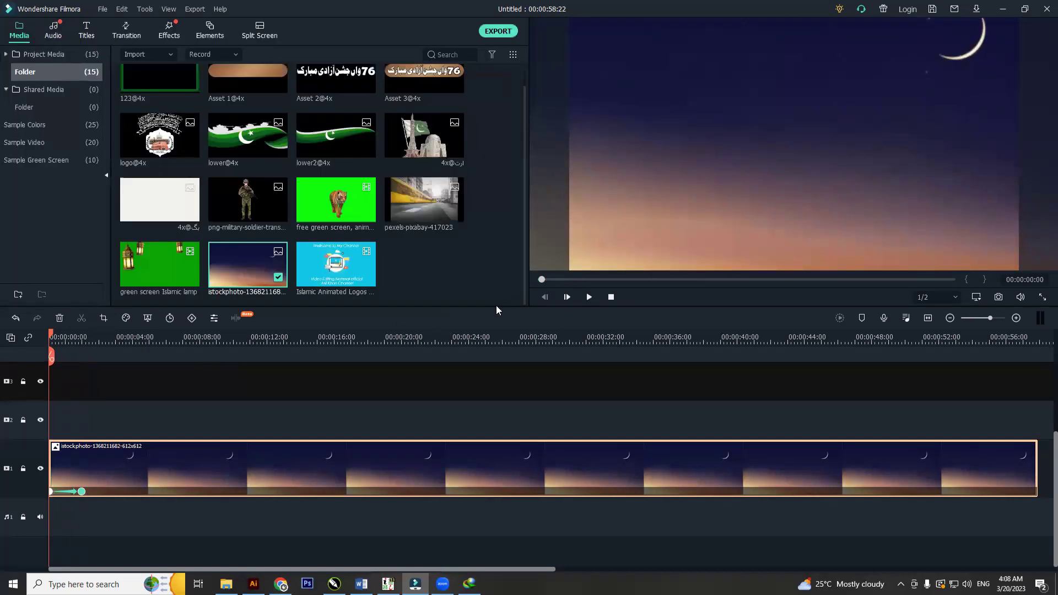
key("space")
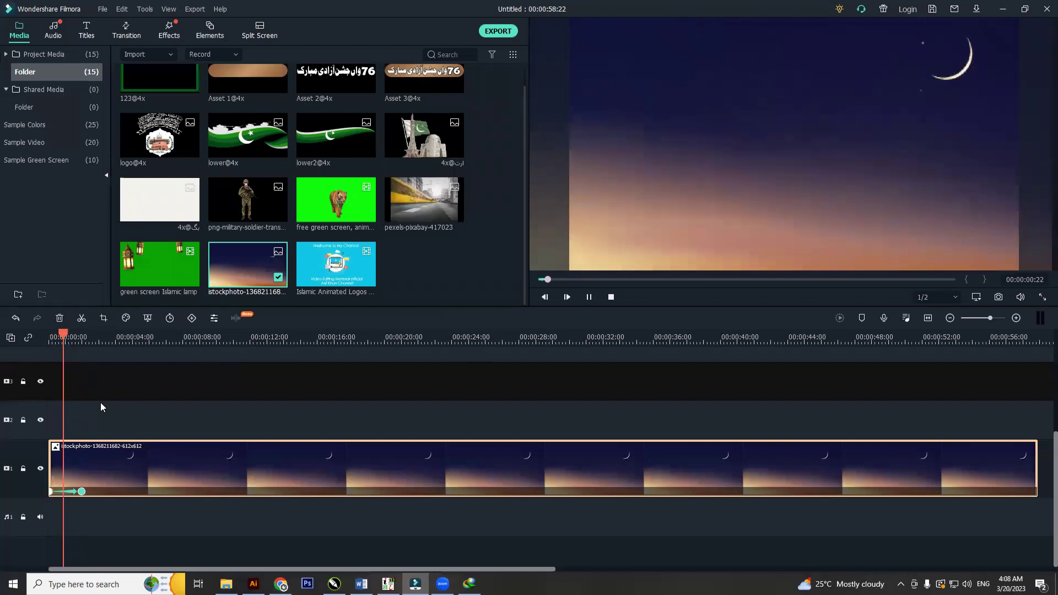
key("space")
key("space")
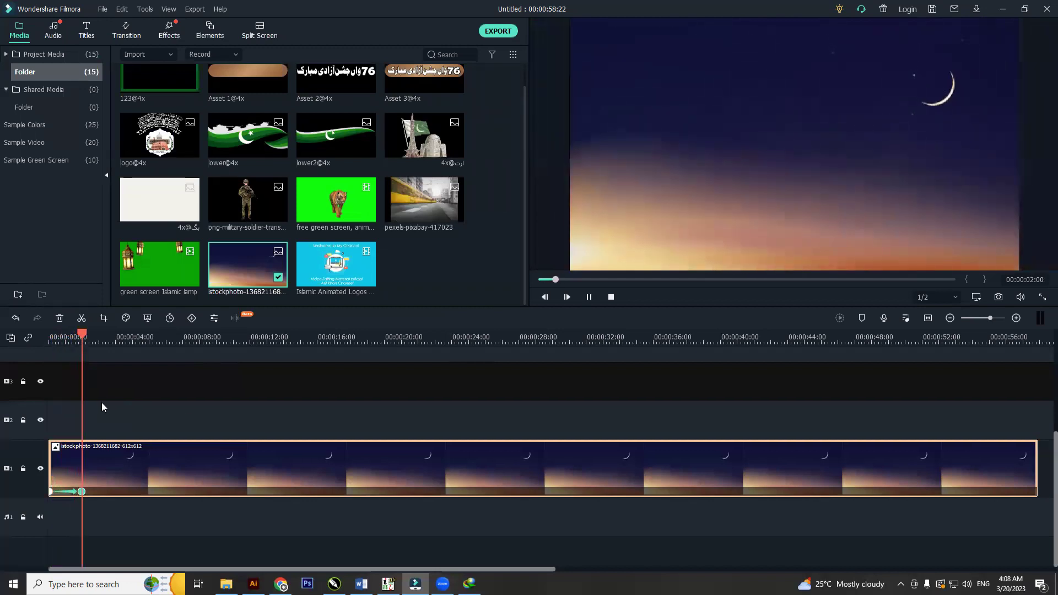
Move the sky clip's second keyframe slightly earlier to speed up the zoom, and play the animation from the start.
left_click_drag(80, 494, 71, 491)
left_click_drag(84, 337, 49, 337)
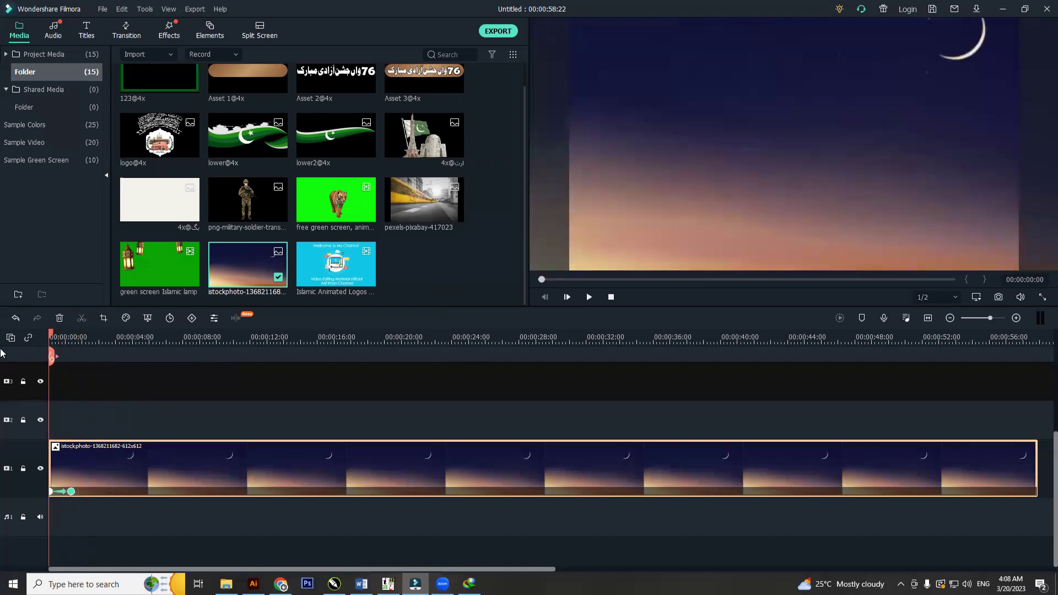
key("space")
key("space")
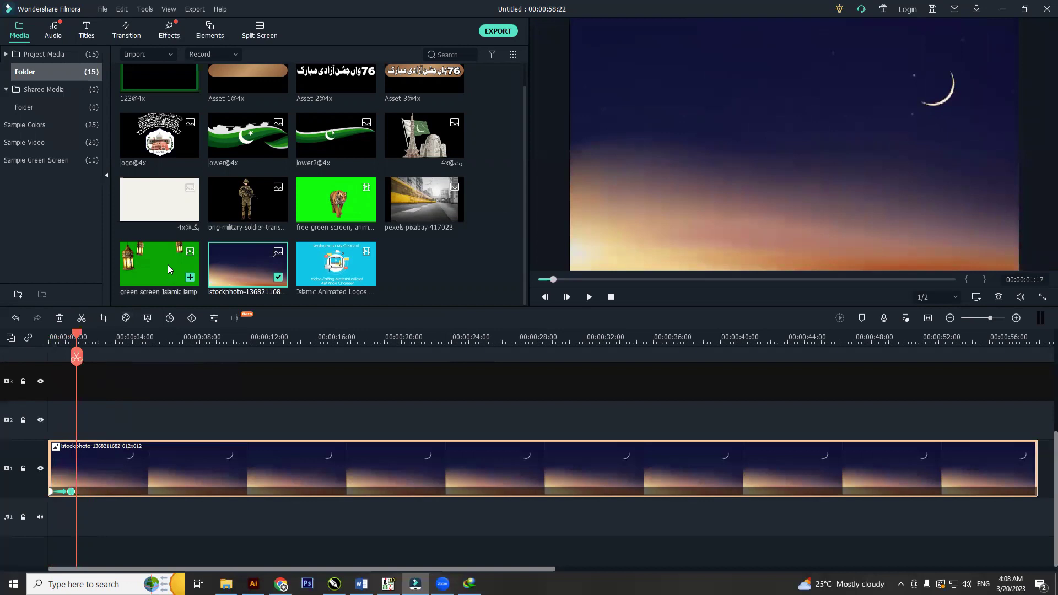
Place the green screen Islamic lamp clip on video track 2 near 00:00:01:00, keeping the 1920 x 1080 25fps project settings.
left_click_drag(168, 265, 76, 426)
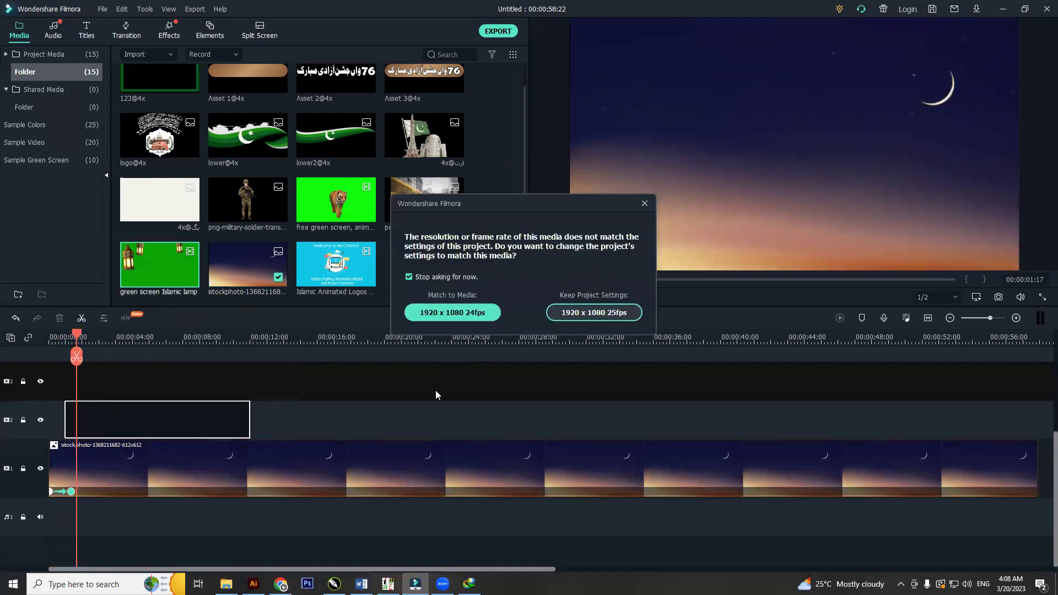
left_click(594, 312)
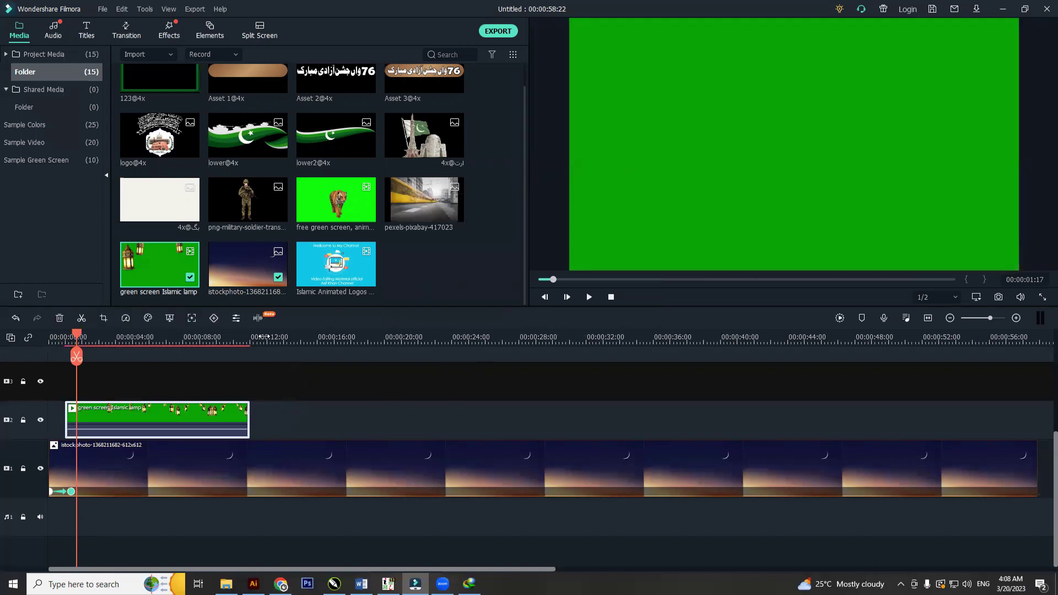
Split the lamp clip at 00:00:01:15, delete its empty opening piece, and preview the trimmed clip.
mouse_move(77, 339)
left_mouse_down()
mouse_move(268, 344)
mouse_move(79, 356)
left_mouse_up()
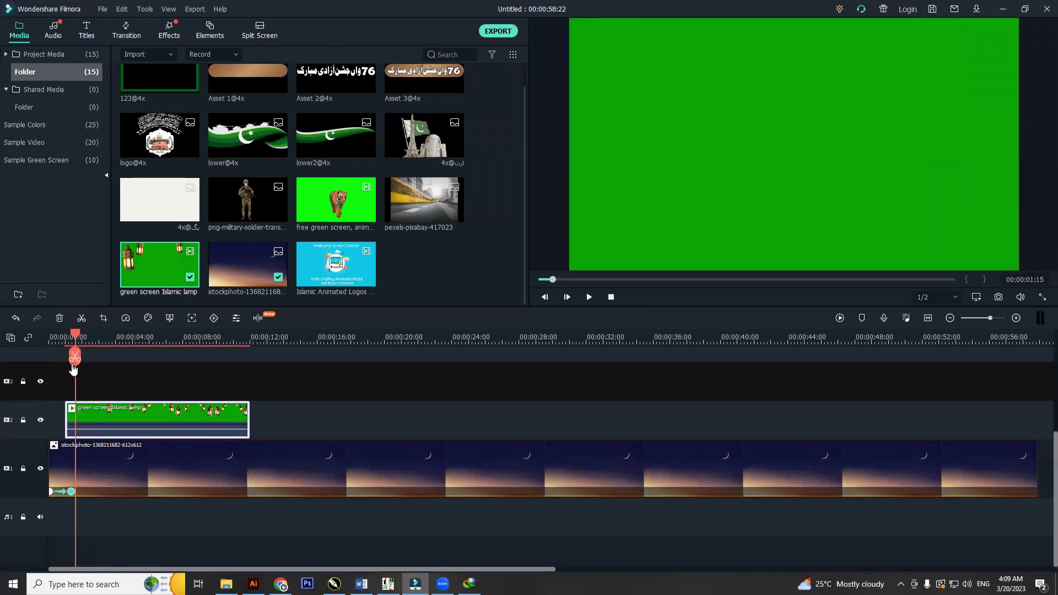
left_click(74, 358)
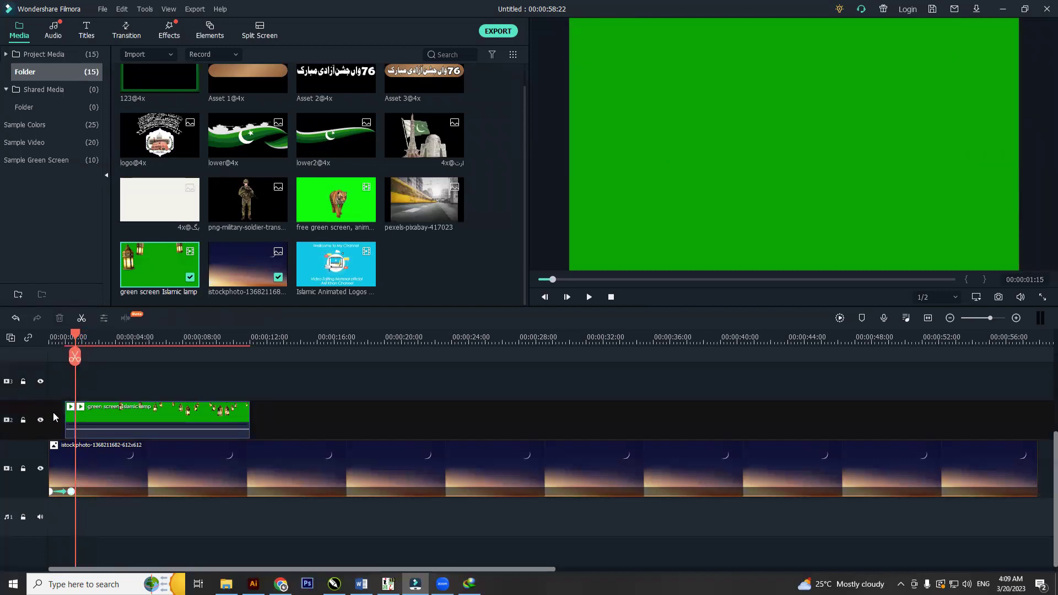
left_click(69, 419)
key("Delete")
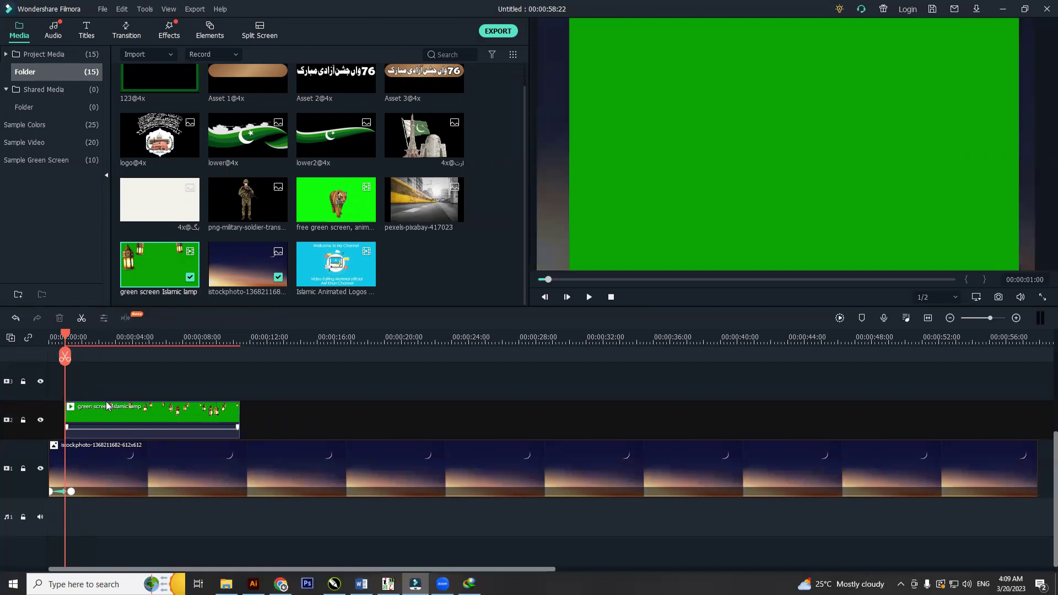
key("space")
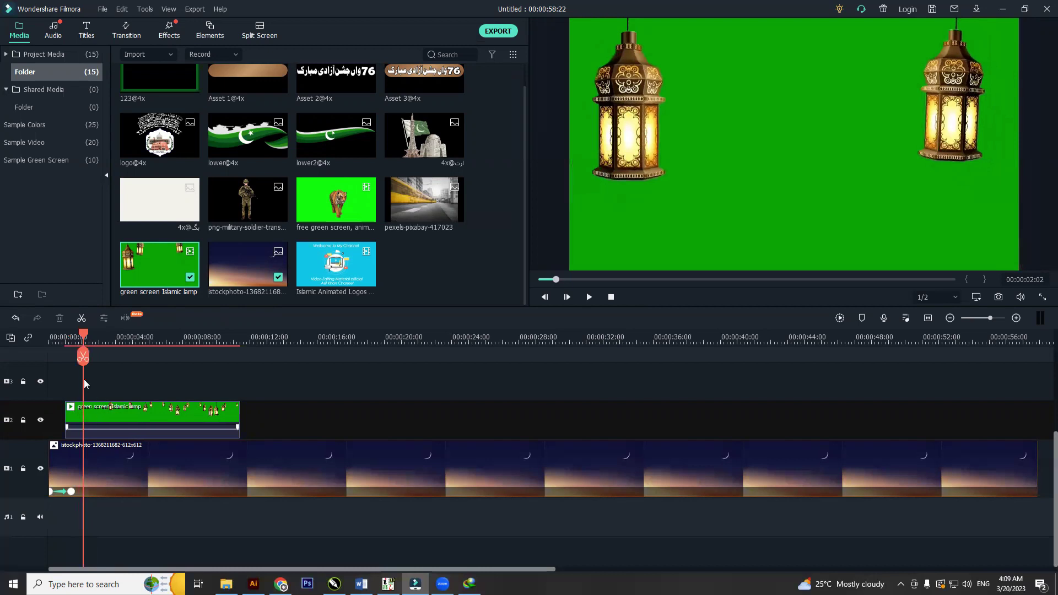
left_click_drag(79, 335, 63, 335)
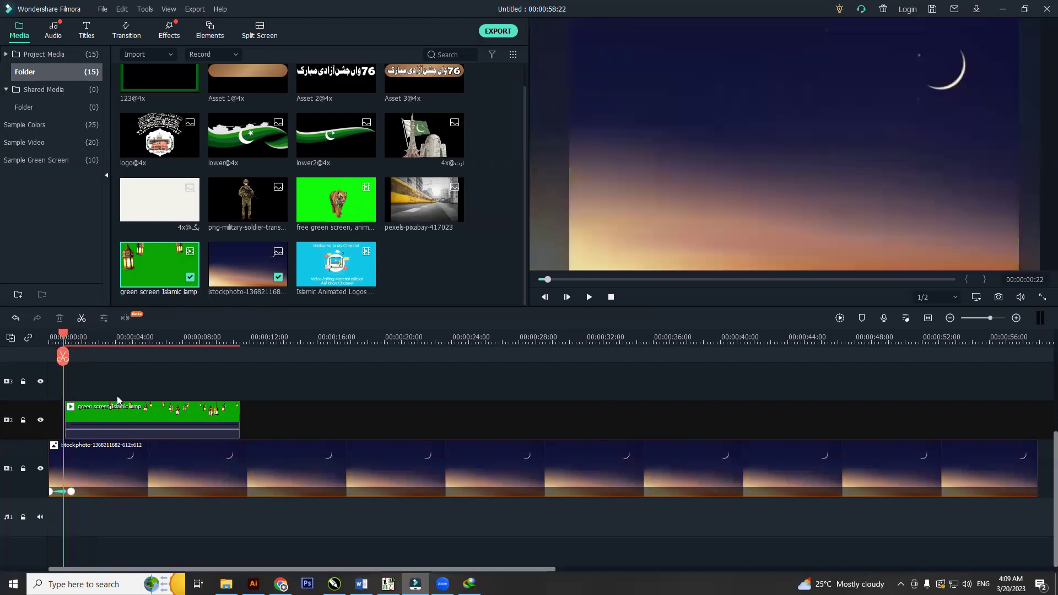
Remove the lamp clip's green background with Chroma Key, keeping the bright green key color.
left_click(116, 411)
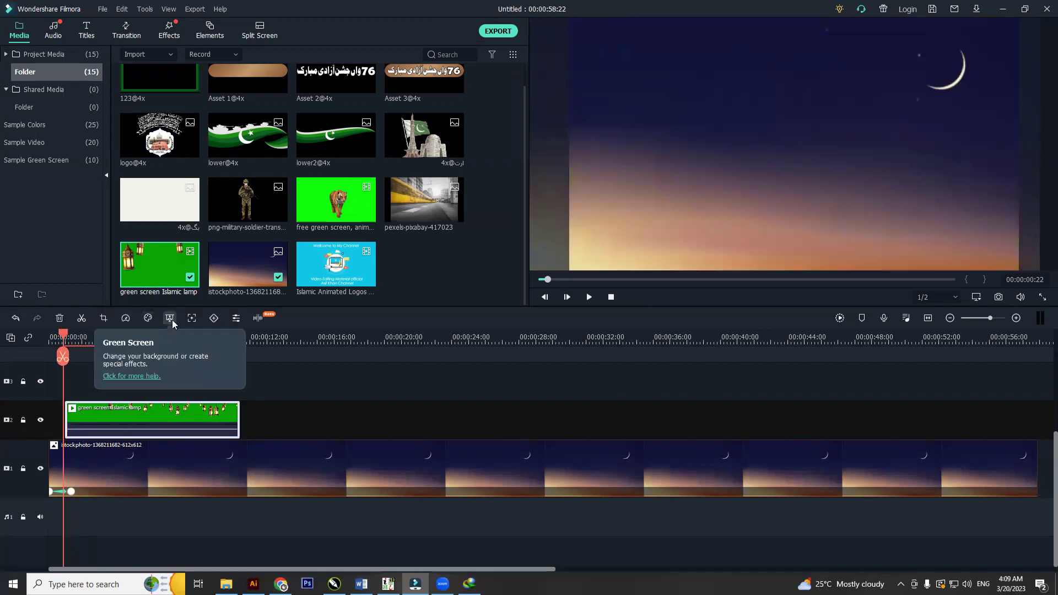
key("space")
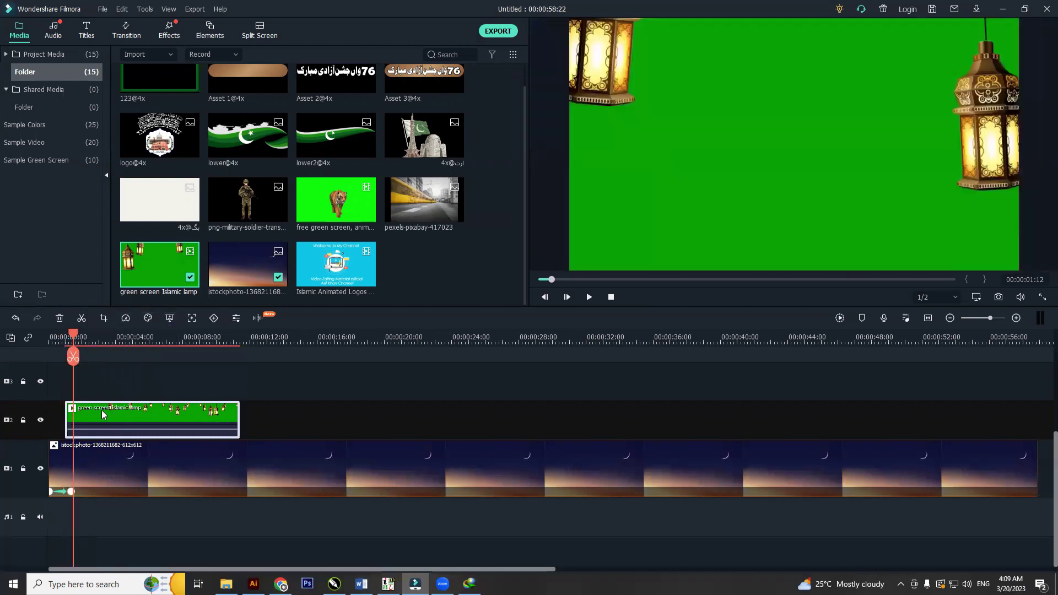
left_click(169, 319)
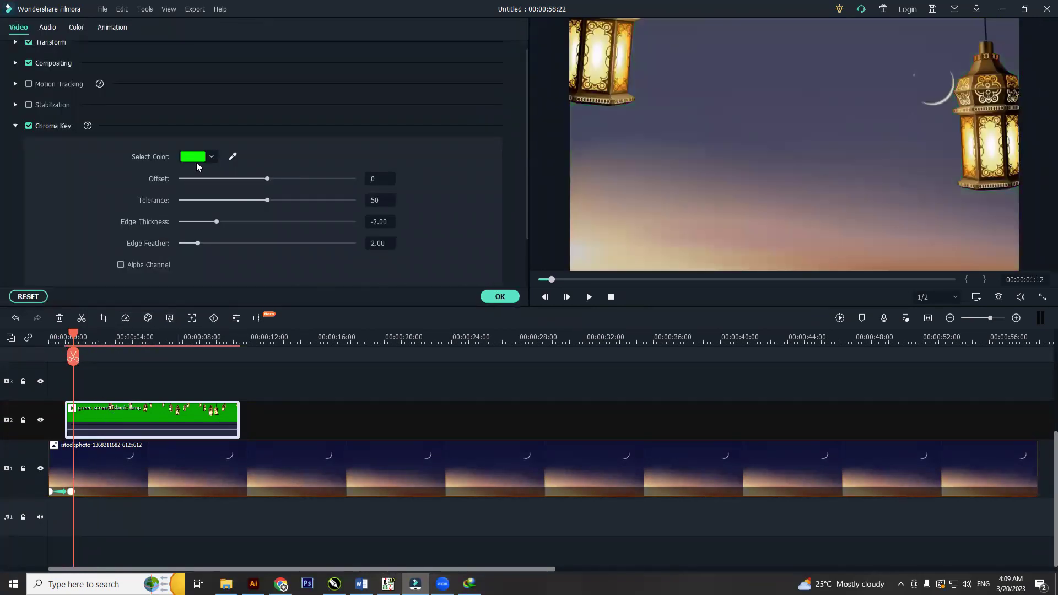
left_click(199, 159)
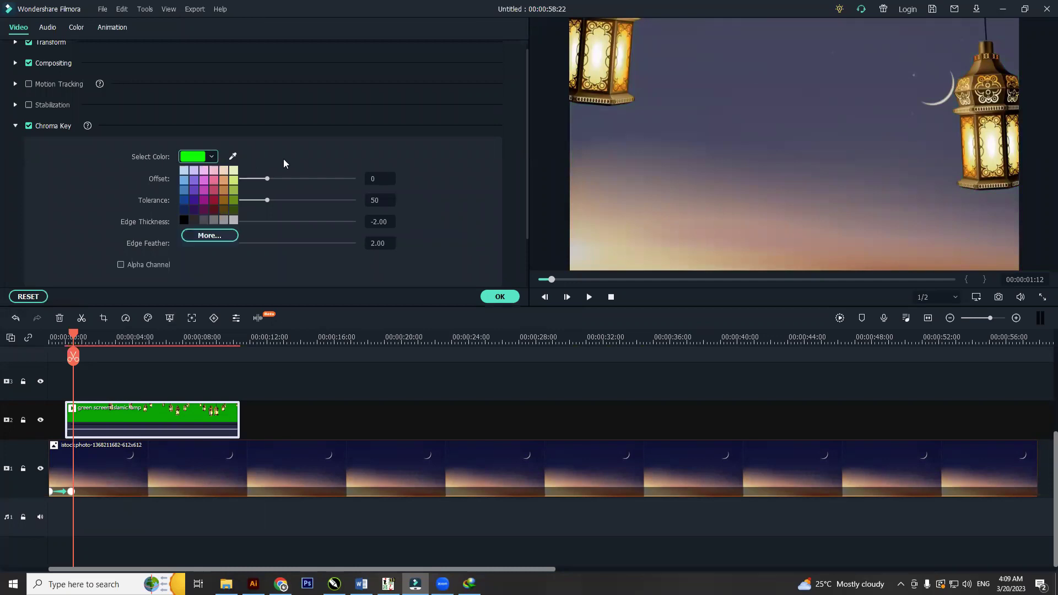
left_click(499, 296)
left_click(500, 296)
Play the composite from near the start to check the keyed lamps over the night sky.
left_click_drag(77, 341, 41, 343)
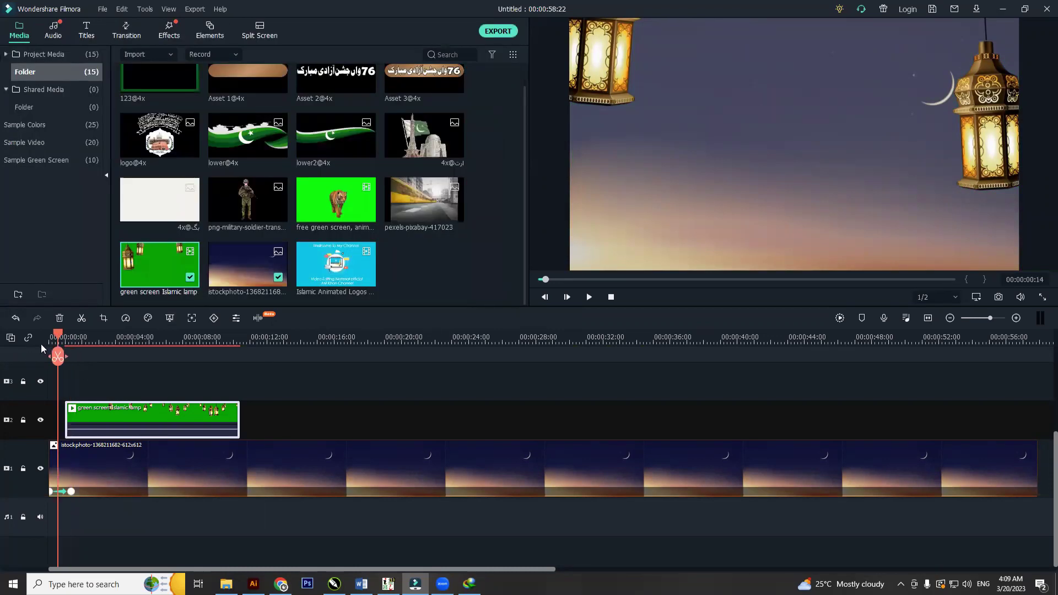
key("space")
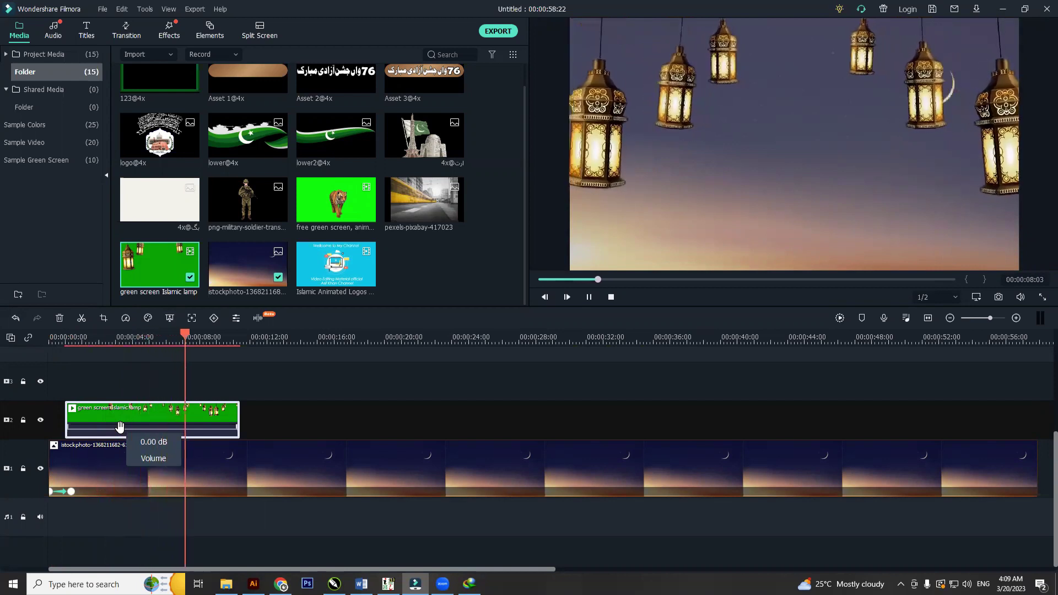
key("space")
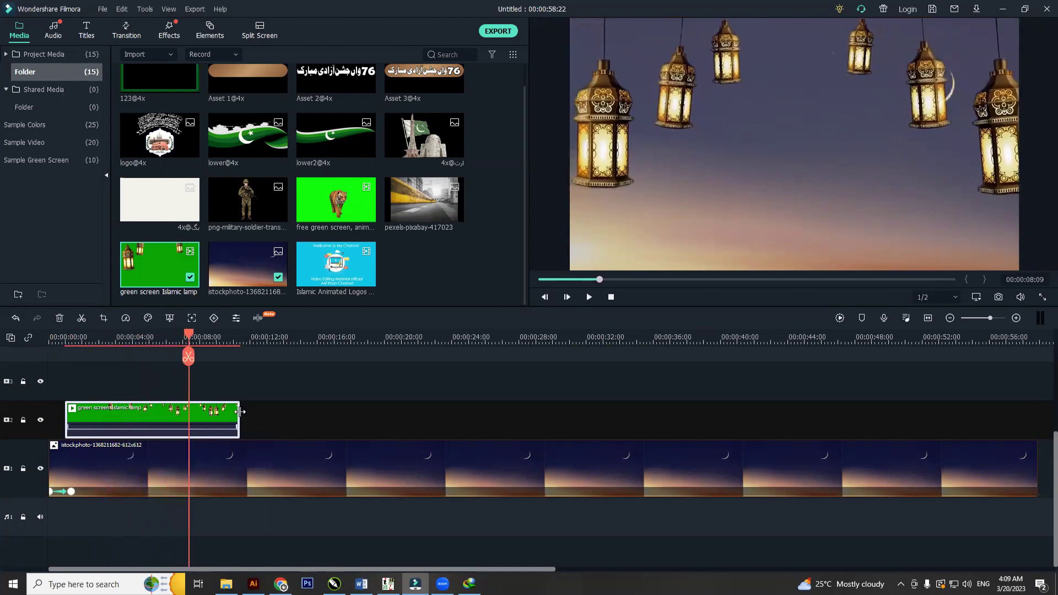
Add the Islamic Animated Logos video to video track 3 and align it with the start of the timeline.
left_click_drag(315, 278, 218, 375)
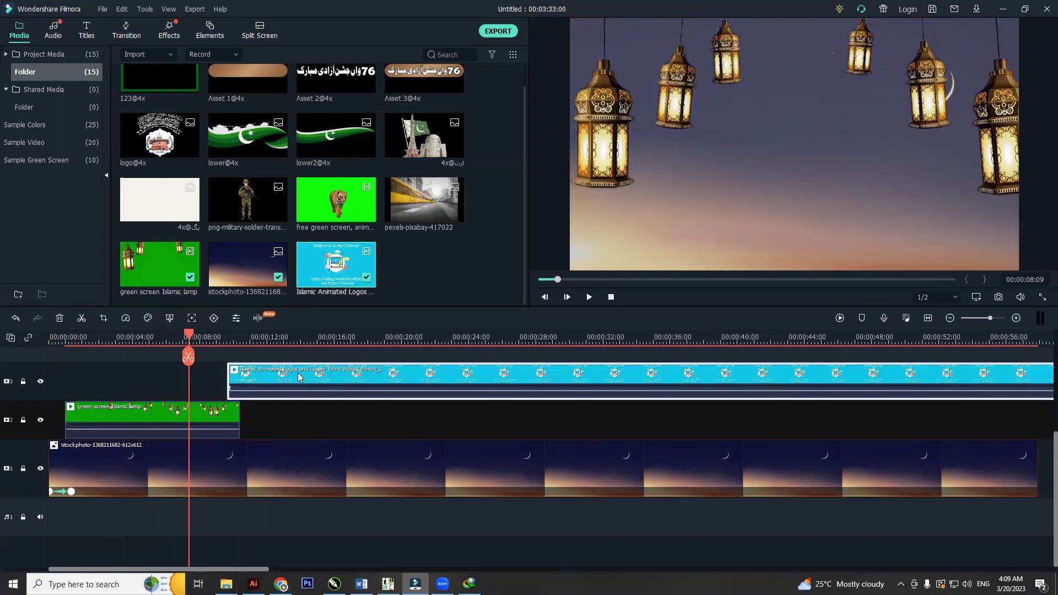
left_click_drag(378, 375, 299, 375)
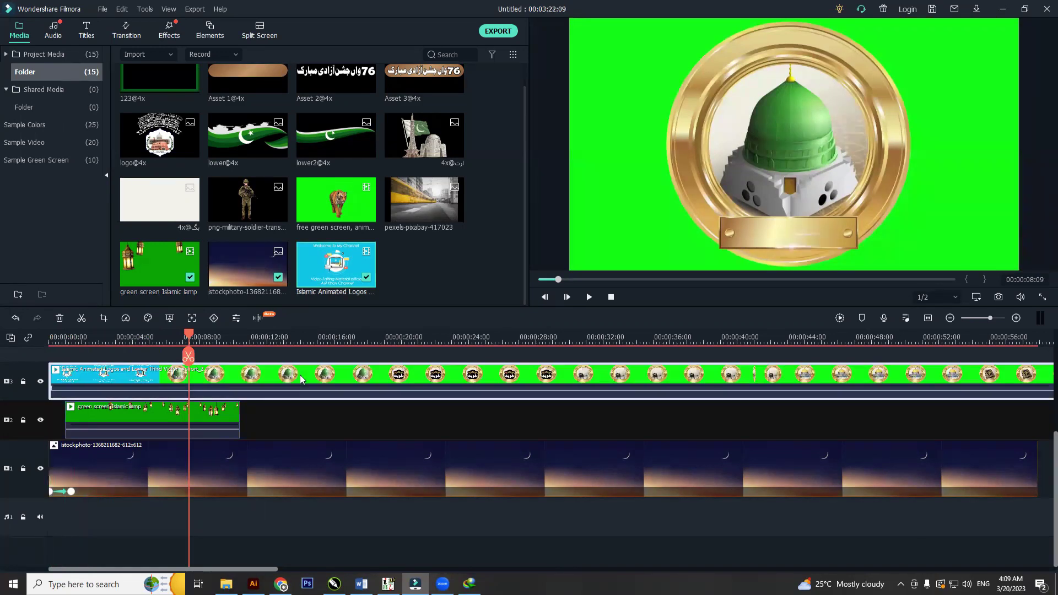
Split the logos clip at 00:00:08:09, delete its opening piece, and select the remaining clip with the playhead at 00:00:08:13.
left_click(189, 357)
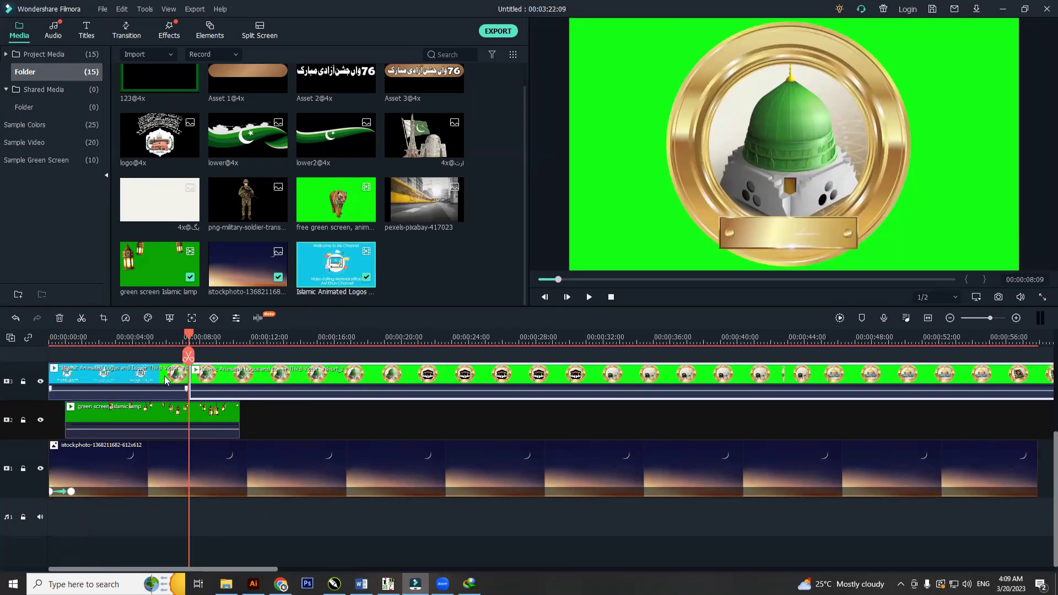
key("Delete")
left_click(250, 377)
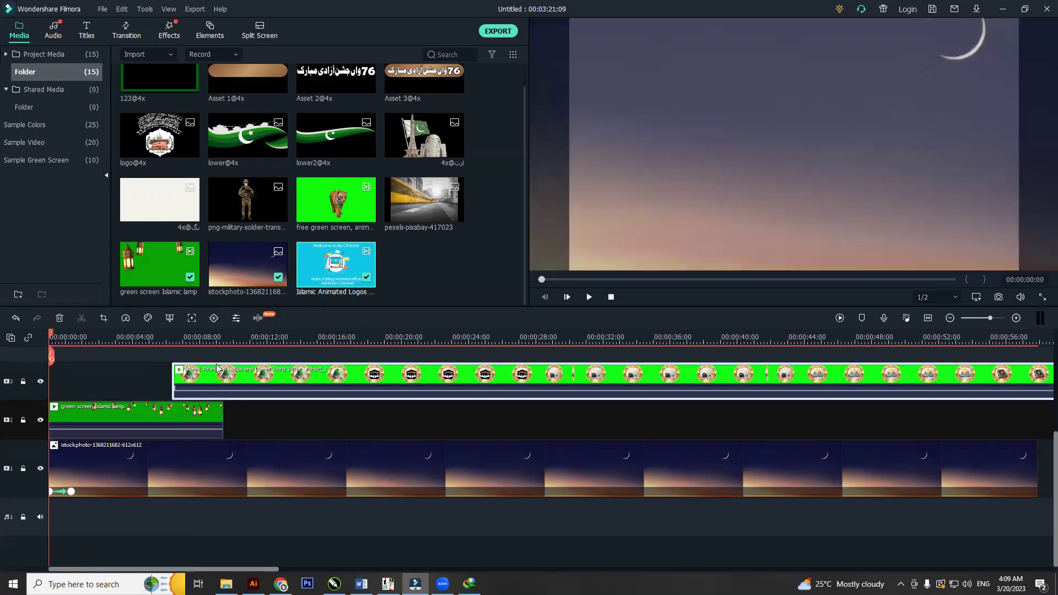
left_click(179, 341)
left_click_drag(179, 342, 170, 342)
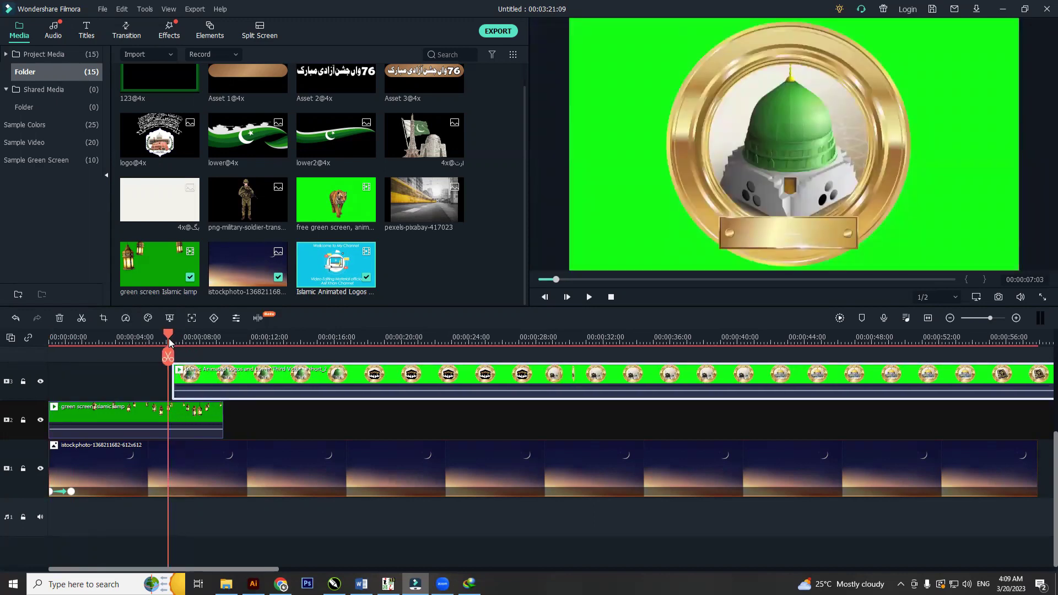
left_click(191, 353)
left_click(193, 377)
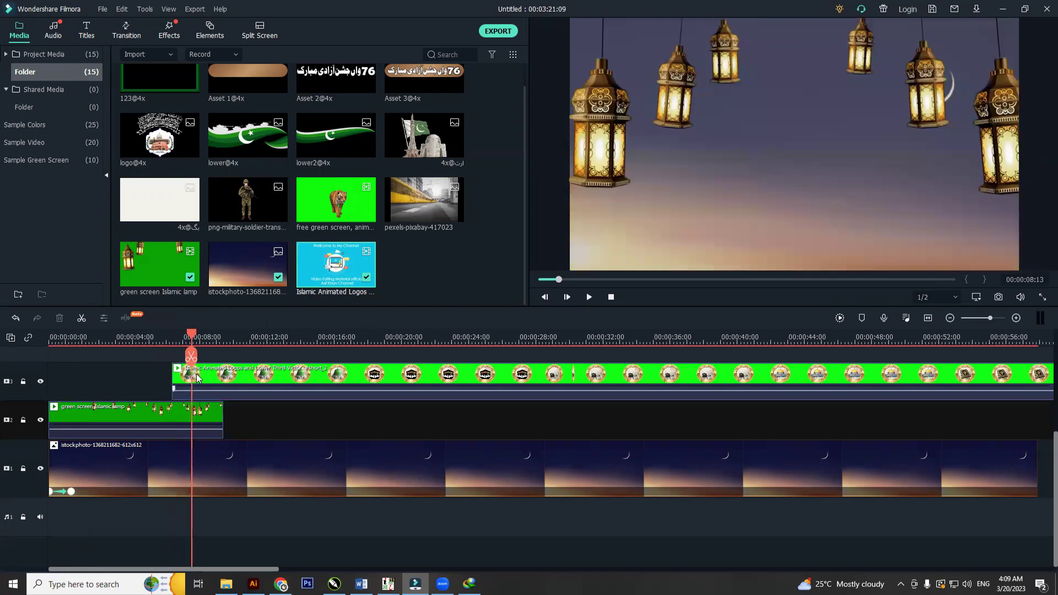
Try keying out the logo clip's green background, shrinking the logo, and raising the Chroma Key Offset to 15.
left_click(173, 319)
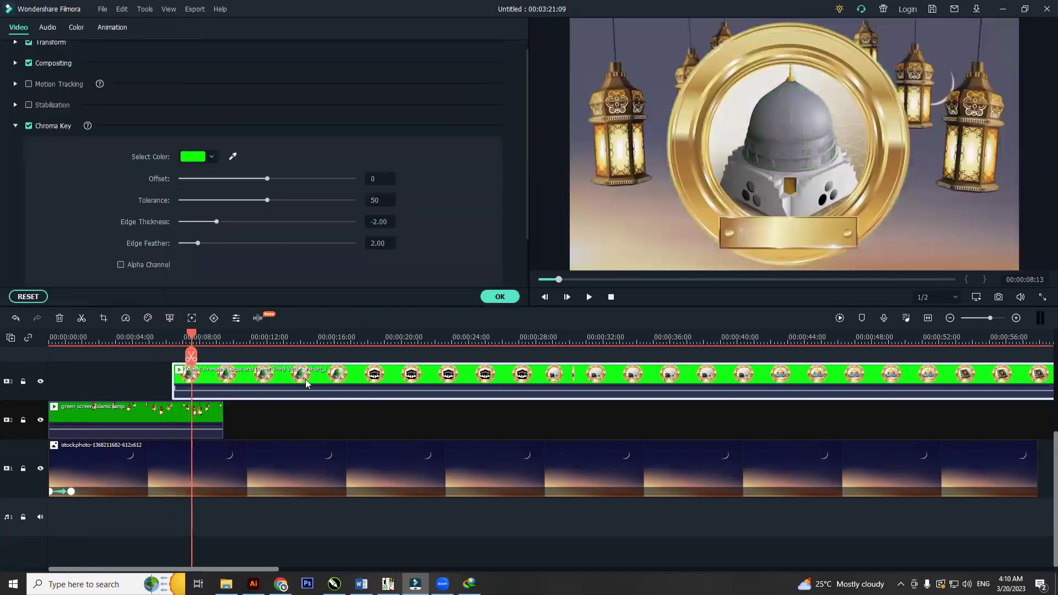
left_click(802, 249)
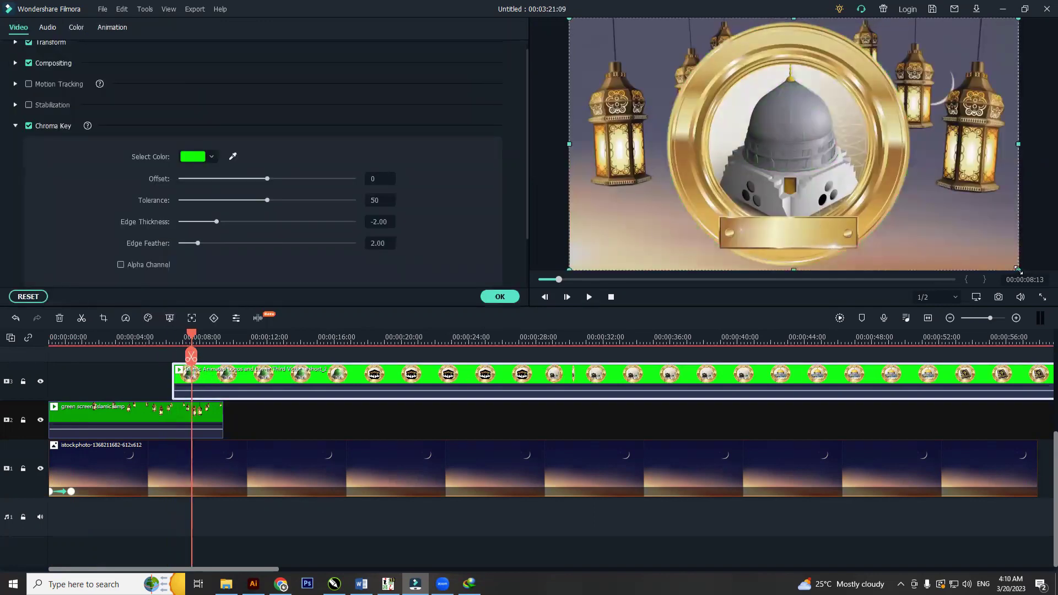
left_click_drag(927, 237, 815, 190)
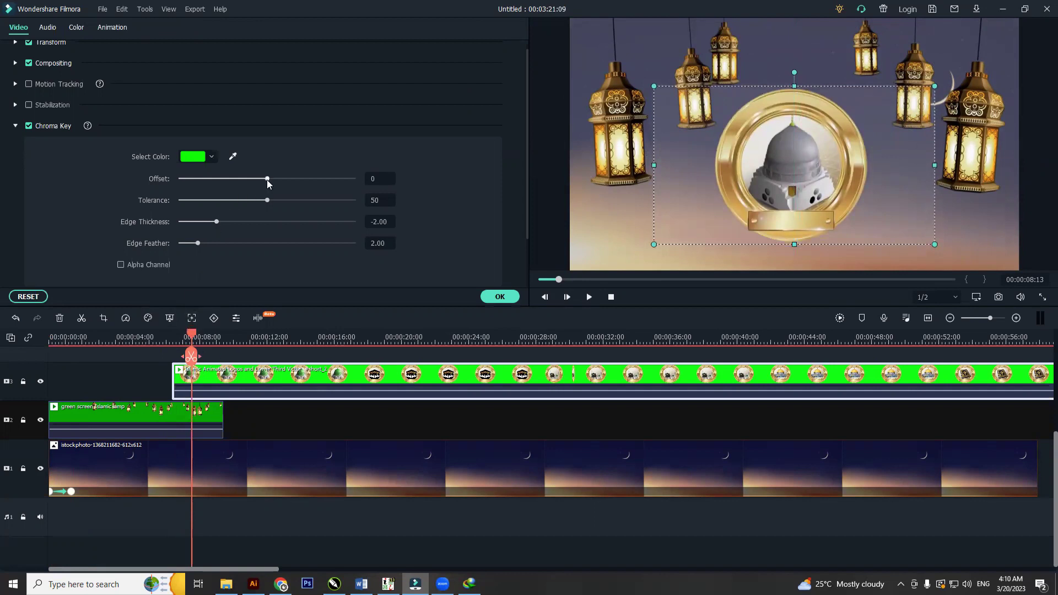
left_click_drag(268, 179, 290, 178)
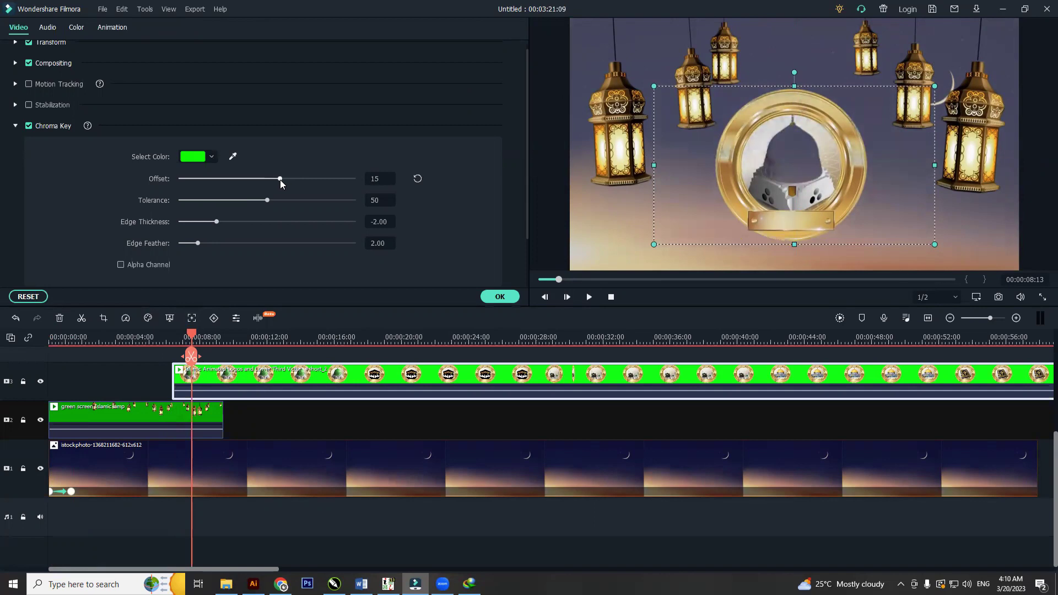
Undo the logo clip's offset, resize, and Chroma Key changes.
key("ctrl+z")
key("ctrl+z")
key("ctrl+z")
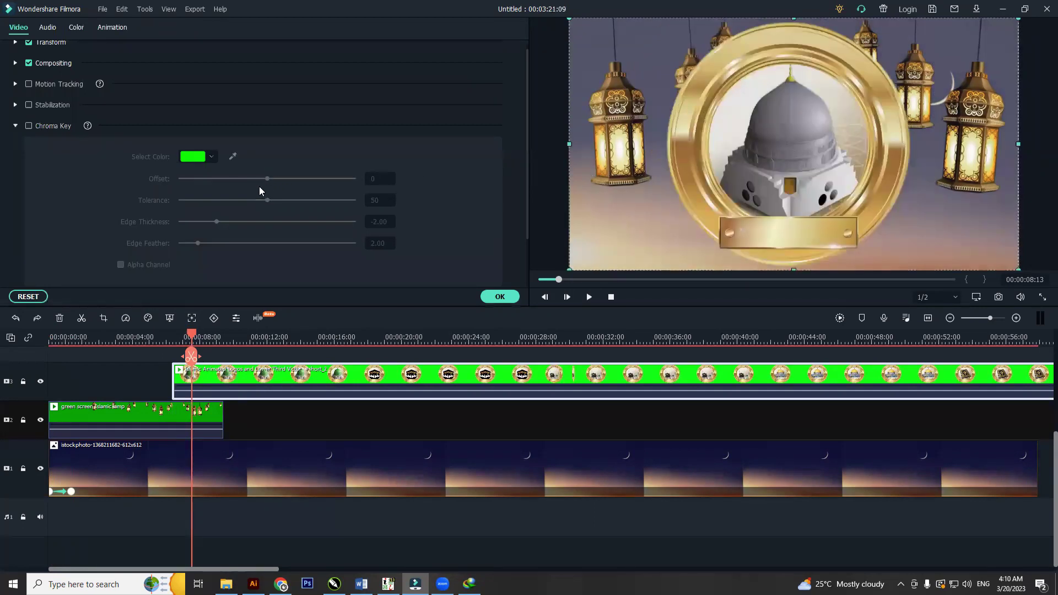
key("ctrl+z")
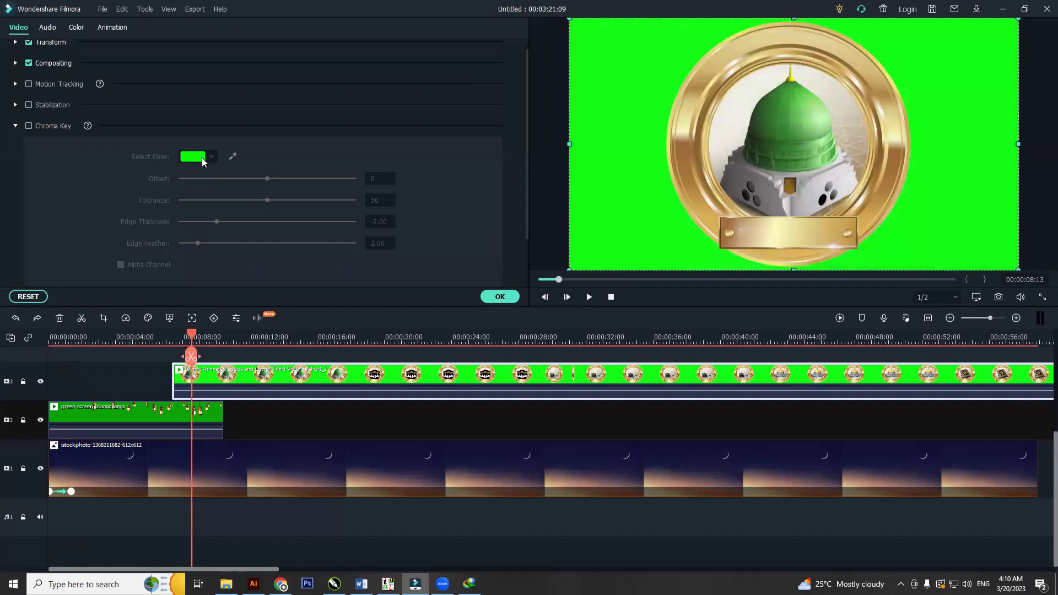
Key out the logo clip's sampled green background with Offset 2, and shrink the logo into the upper center of the frame.
left_click(29, 126)
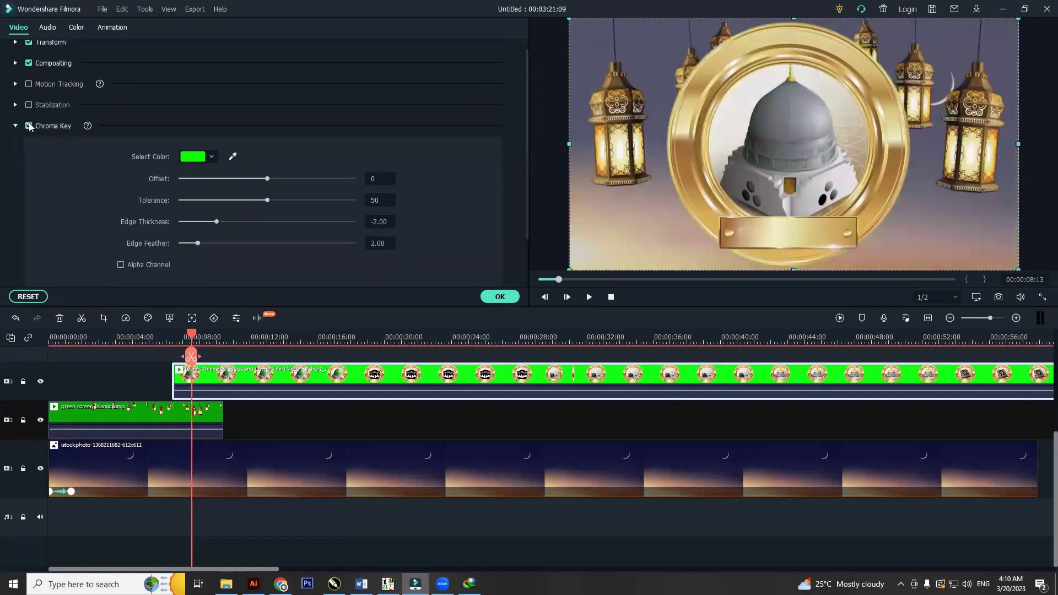
left_click(232, 157)
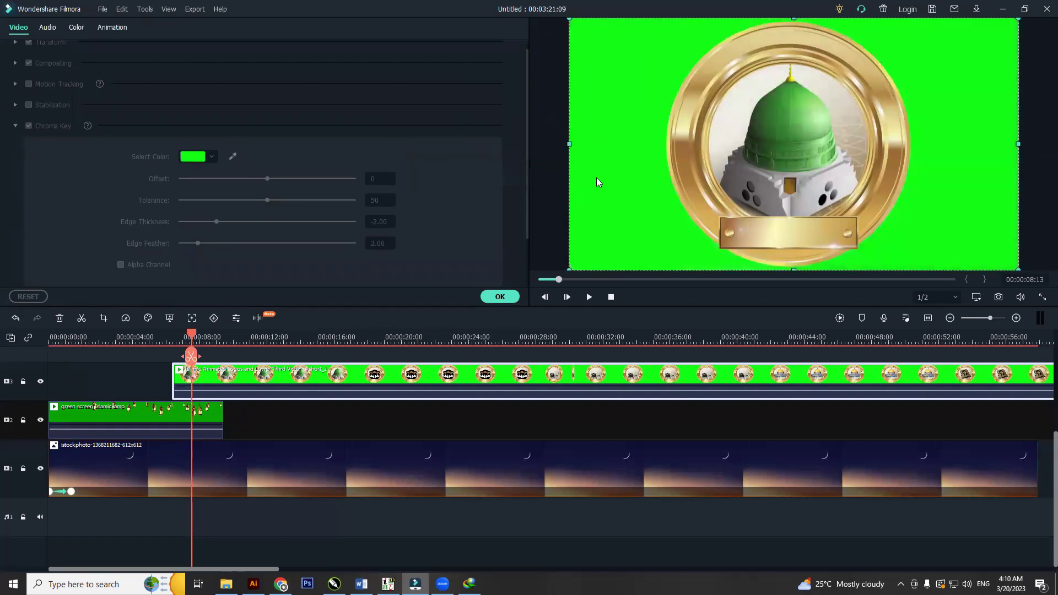
left_click(597, 179)
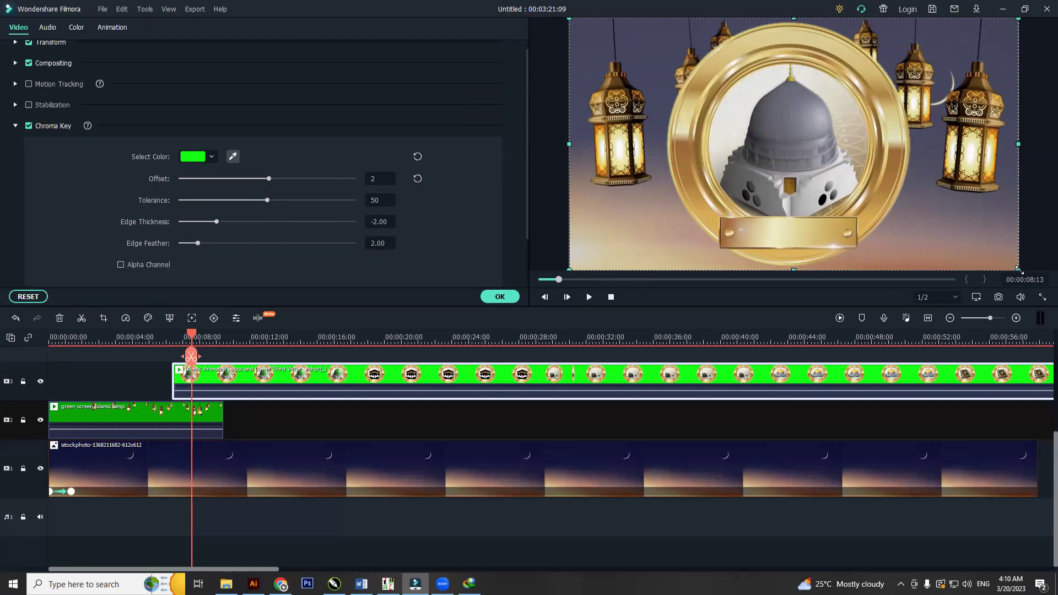
left_click_drag(974, 250, 788, 122)
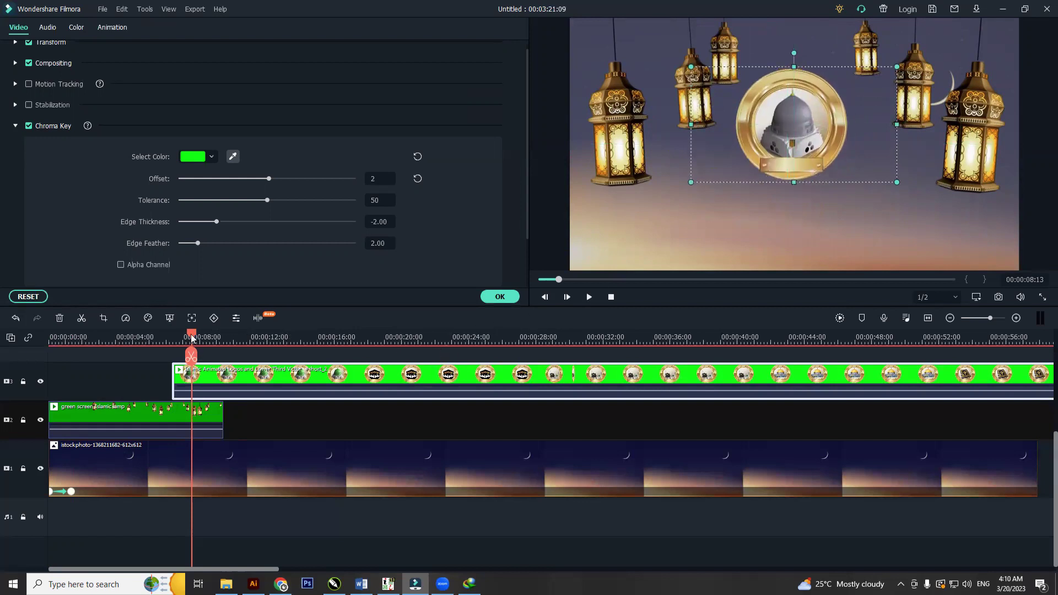
left_click(210, 420)
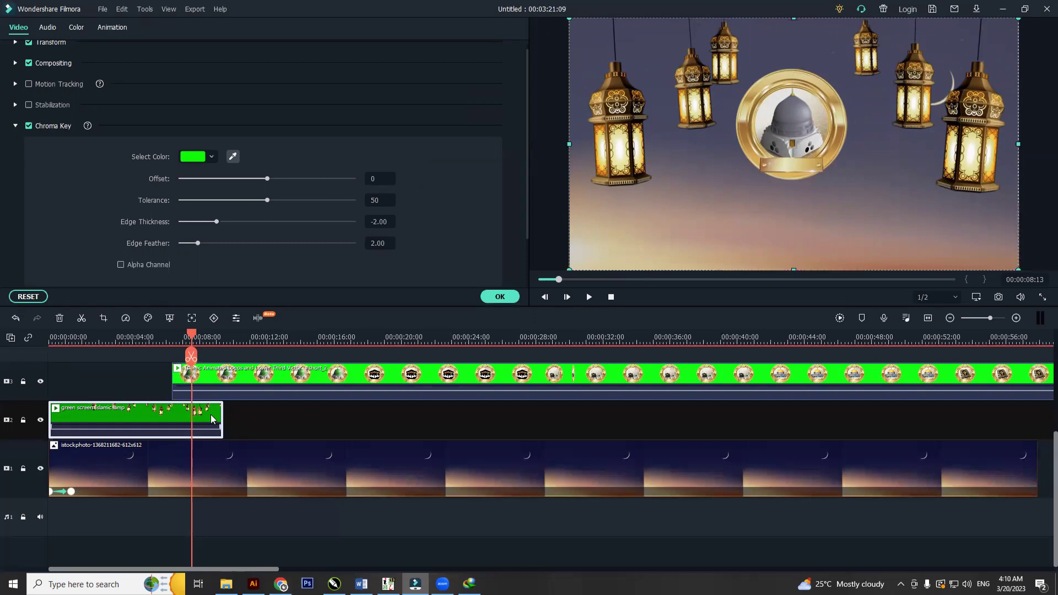
left_click_drag(210, 417, 379, 412)
key("ctrl+z")
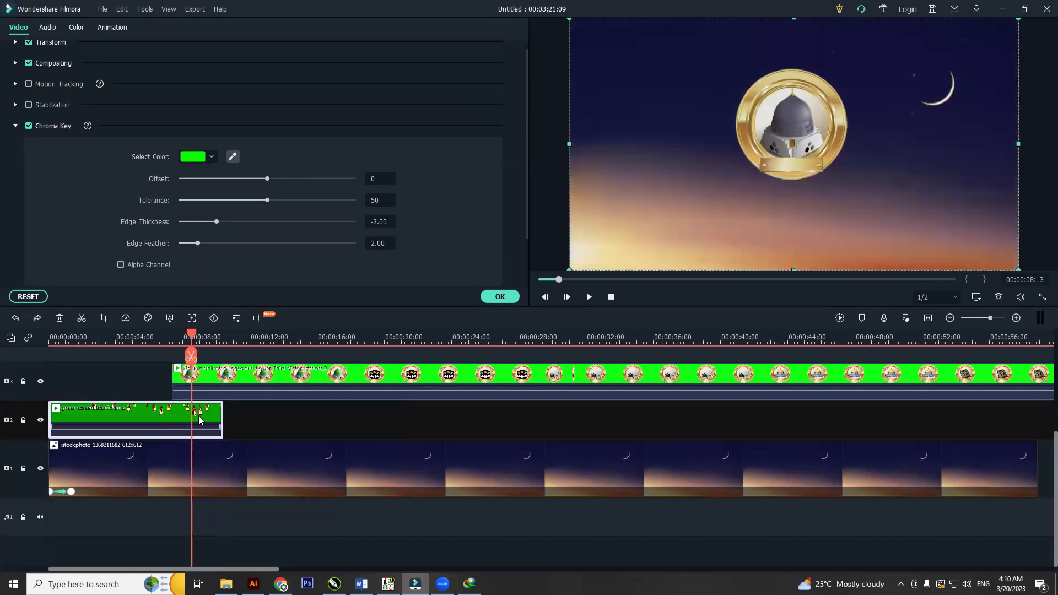
right_click(198, 414)
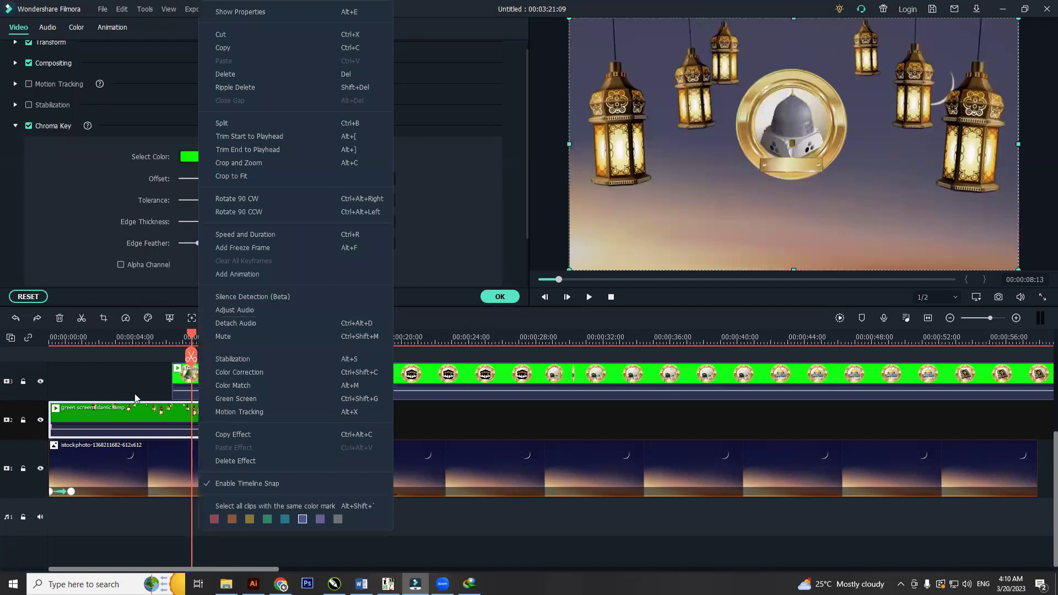
left_click(204, 375)
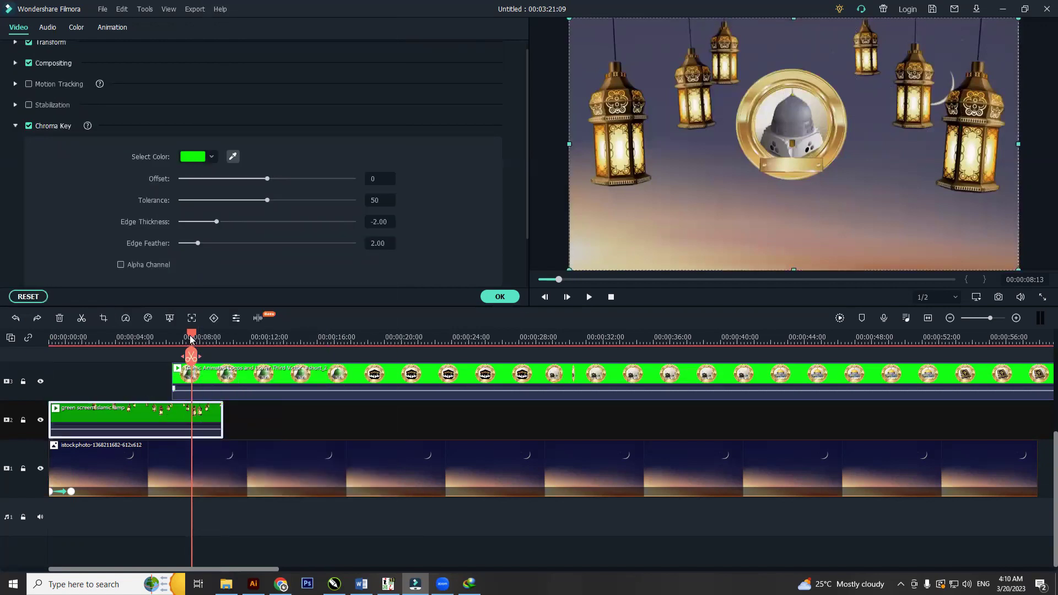
Play the lamps from the start and move the logo clip earlier to begin at about 00:00:02:09.
left_click_drag(192, 338, 42, 351)
key("space")
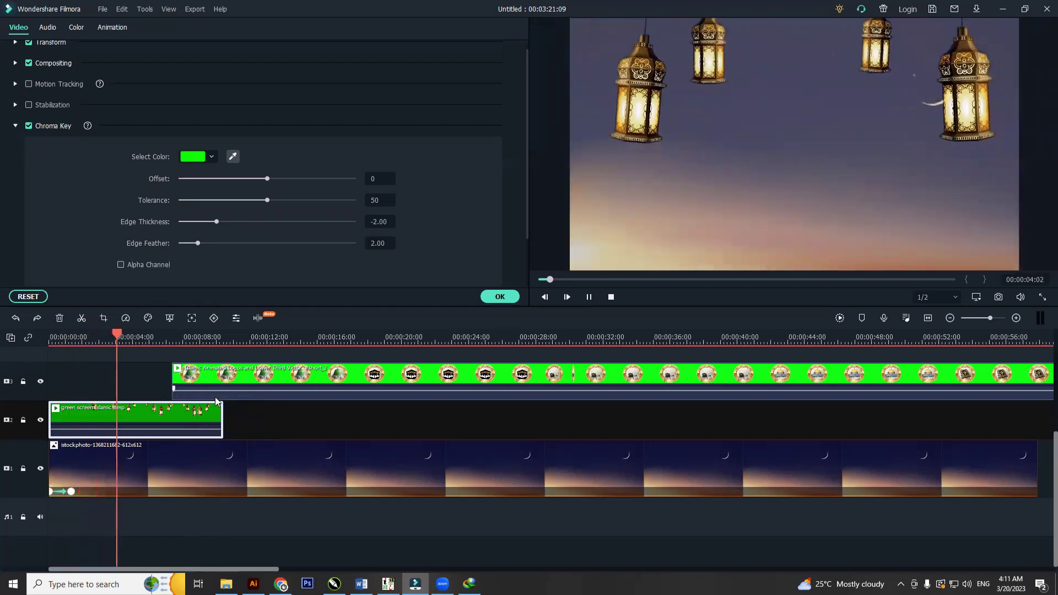
key("space")
left_click_drag(202, 375, 40, 343)
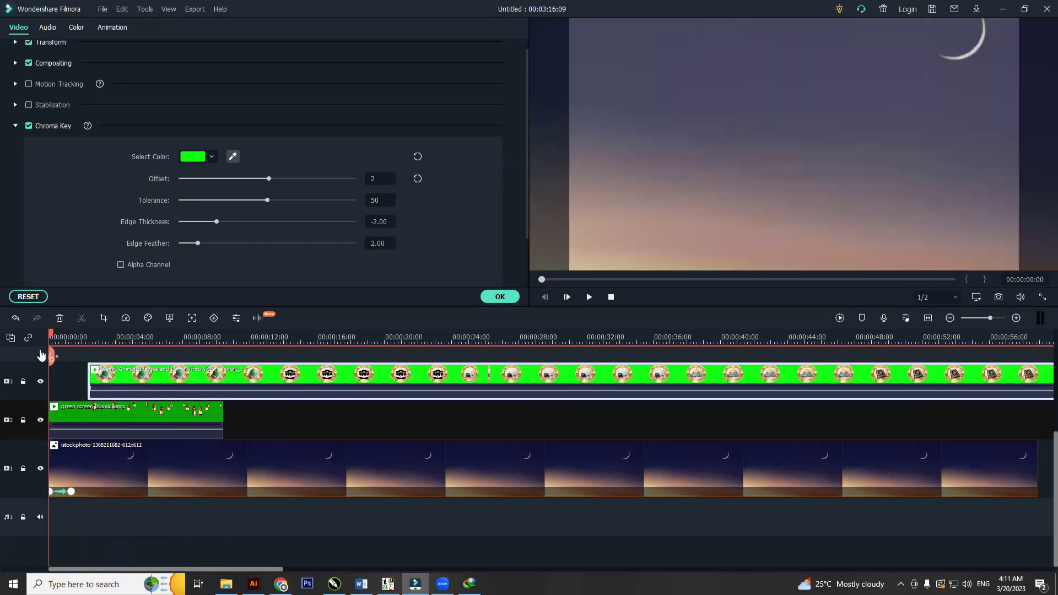
Play the composite from the start to find where the dome logo changes to the Kaaba logo.
key("space")
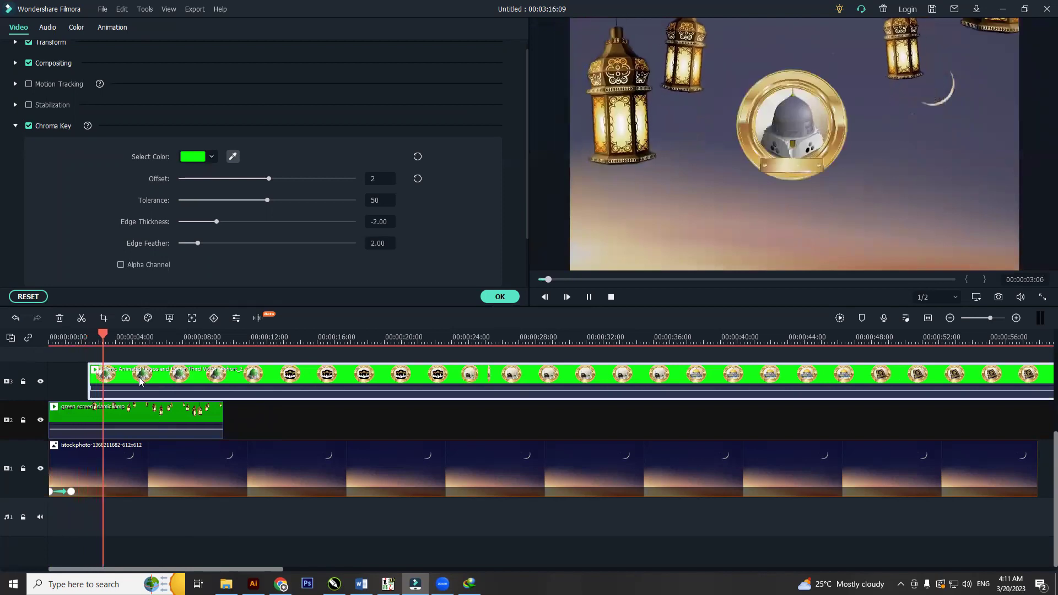
key("space")
key("space")
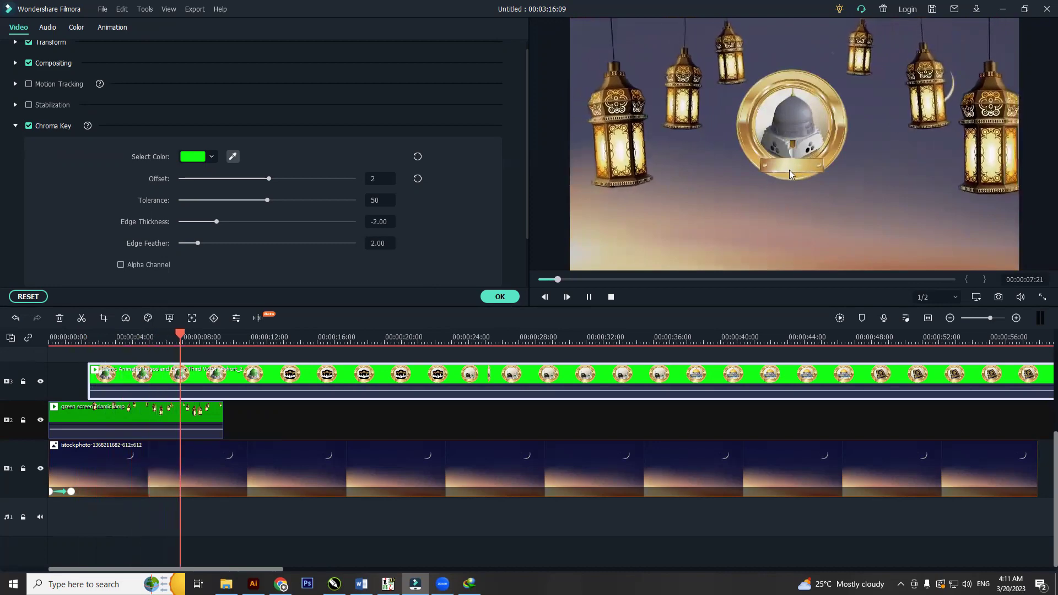
key("space")
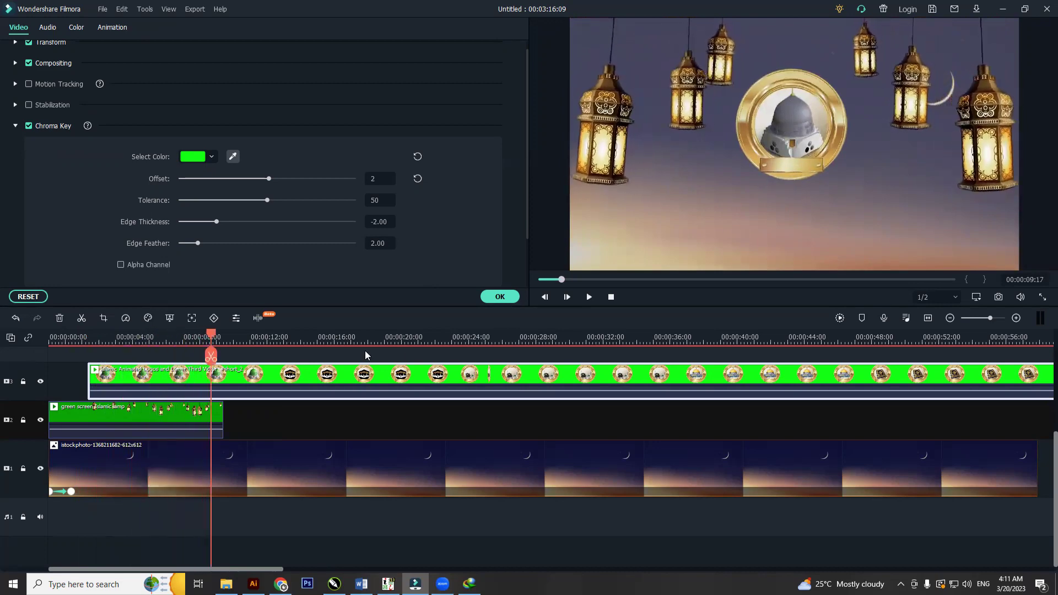
left_click_drag(210, 343, 238, 365)
key("space")
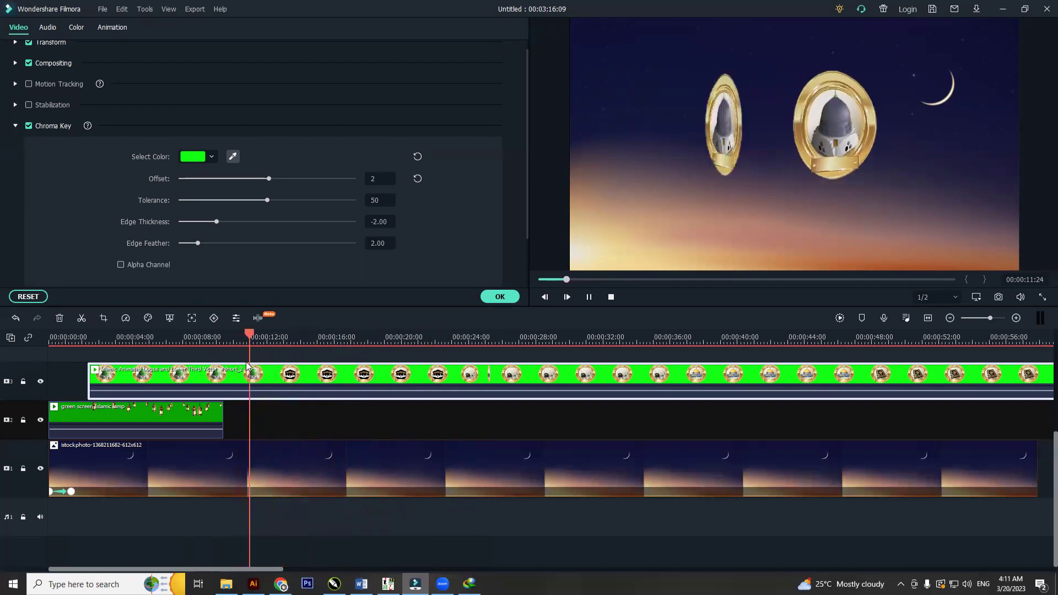
key("space")
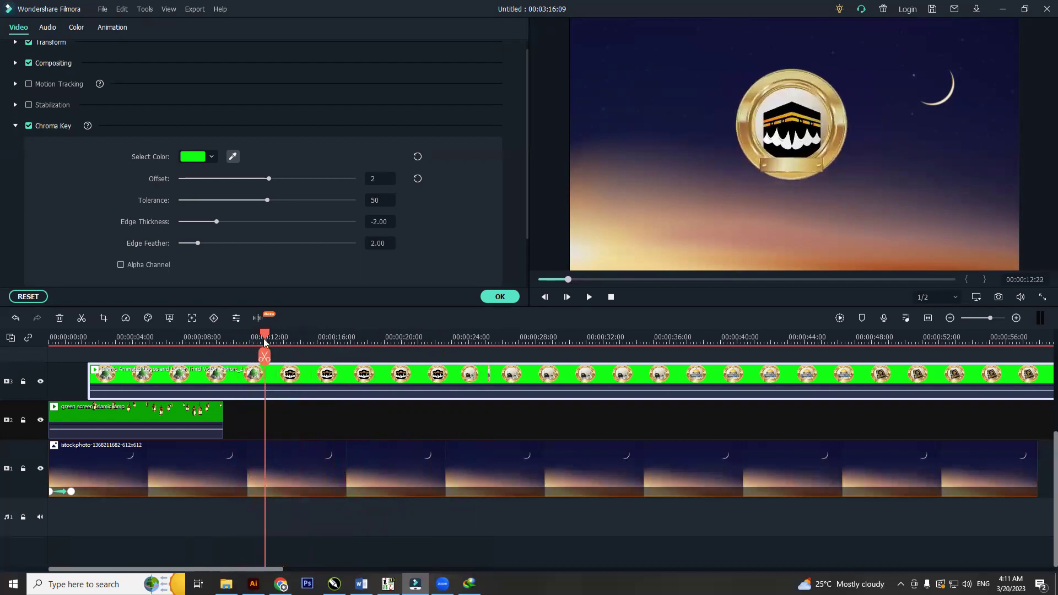
Split the logo clip at 00:00:11:05 and delete its first piece, closing the gap it leaves.
left_click_drag(265, 343, 237, 343)
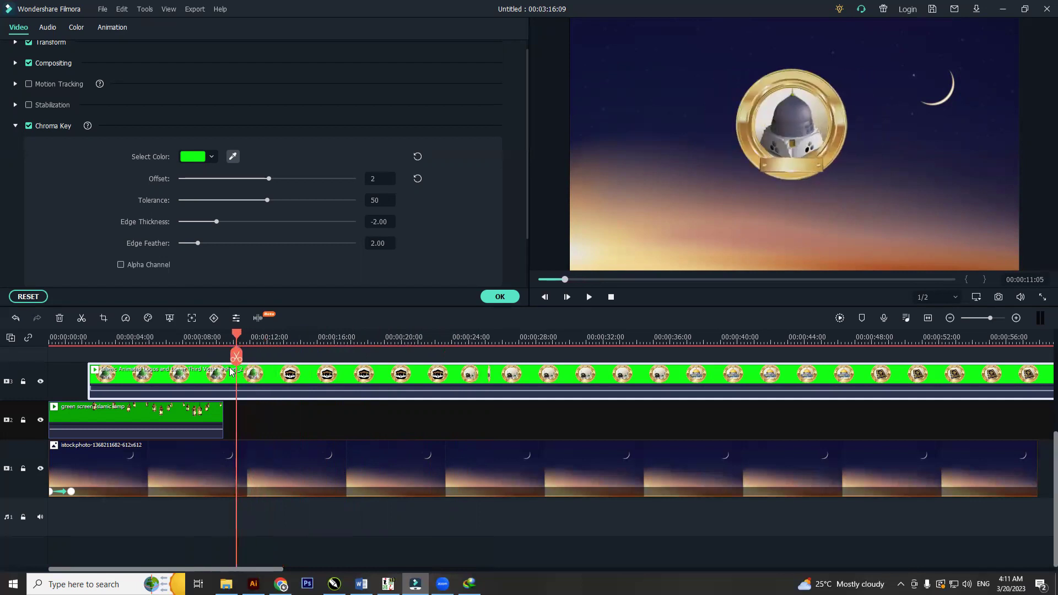
left_click(235, 357)
left_click(215, 379)
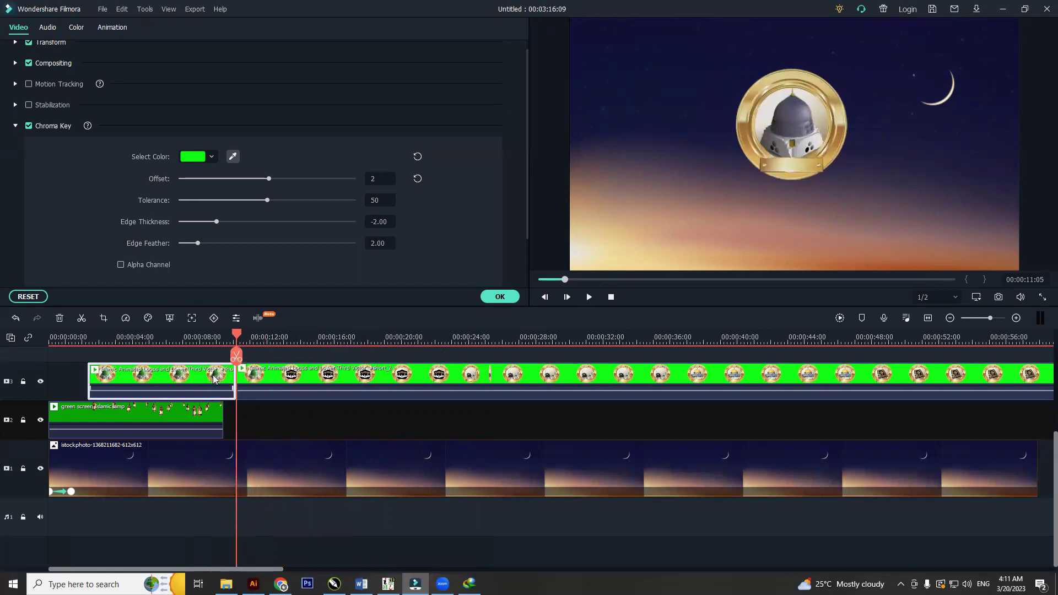
key("alt+Delete")
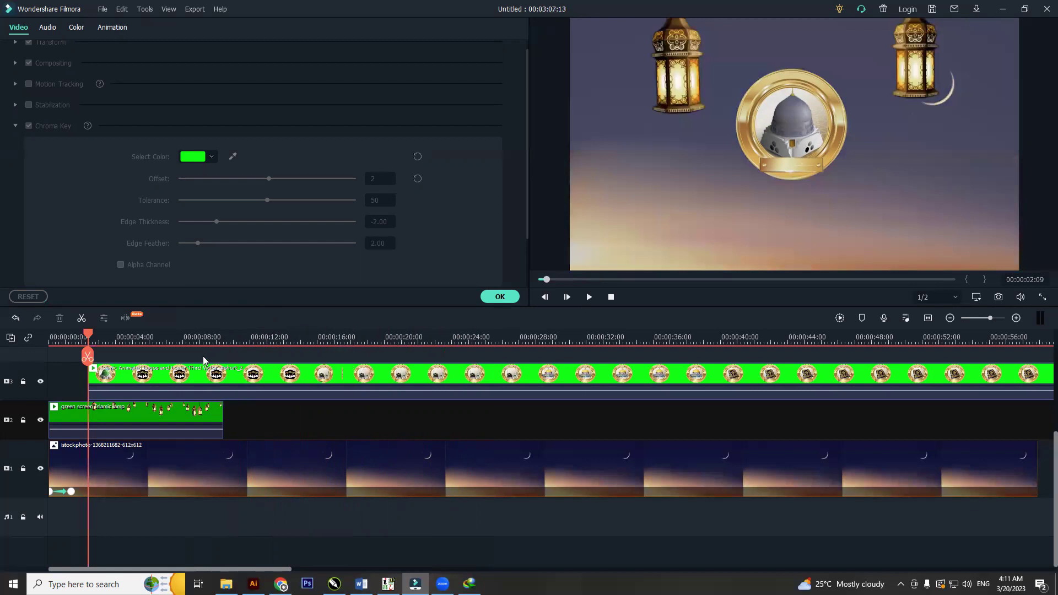
Play from 00:00:01:13 to check how the trimmed logo clip changes to the Kaaba logo.
left_click_drag(85, 339, 70, 338)
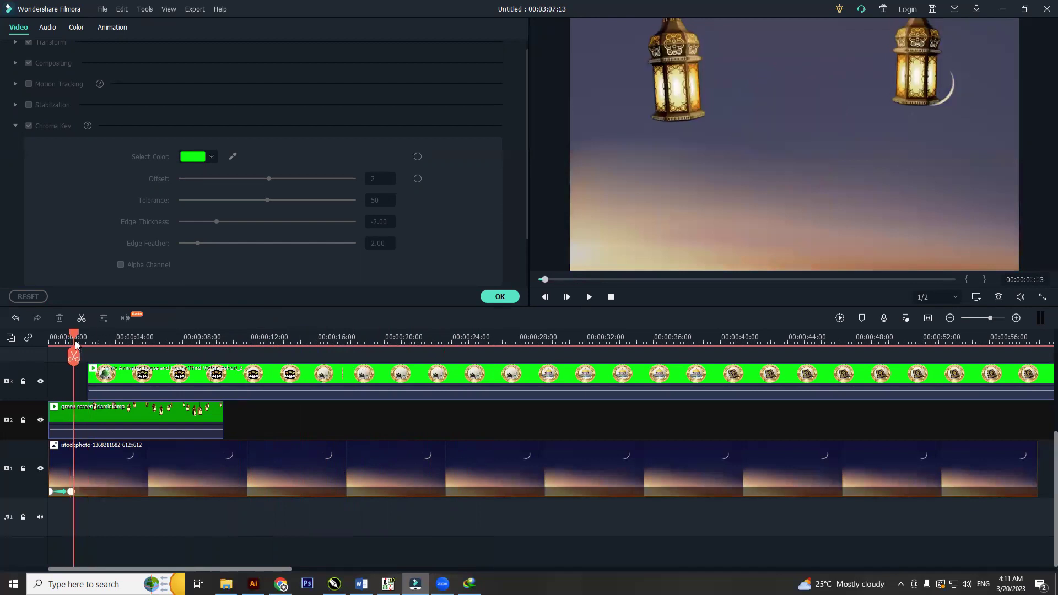
key("space")
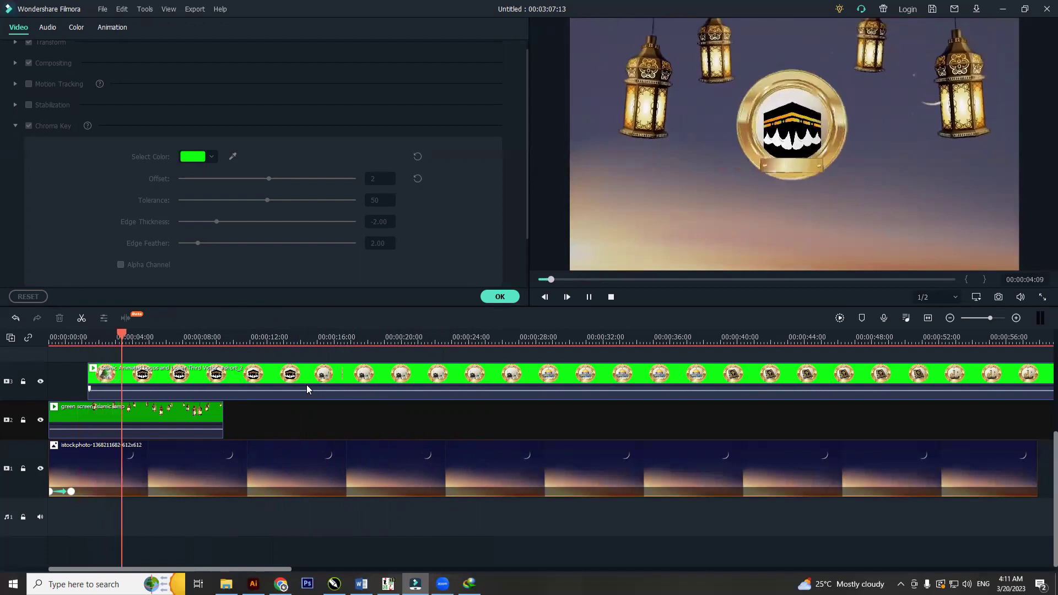
key("space")
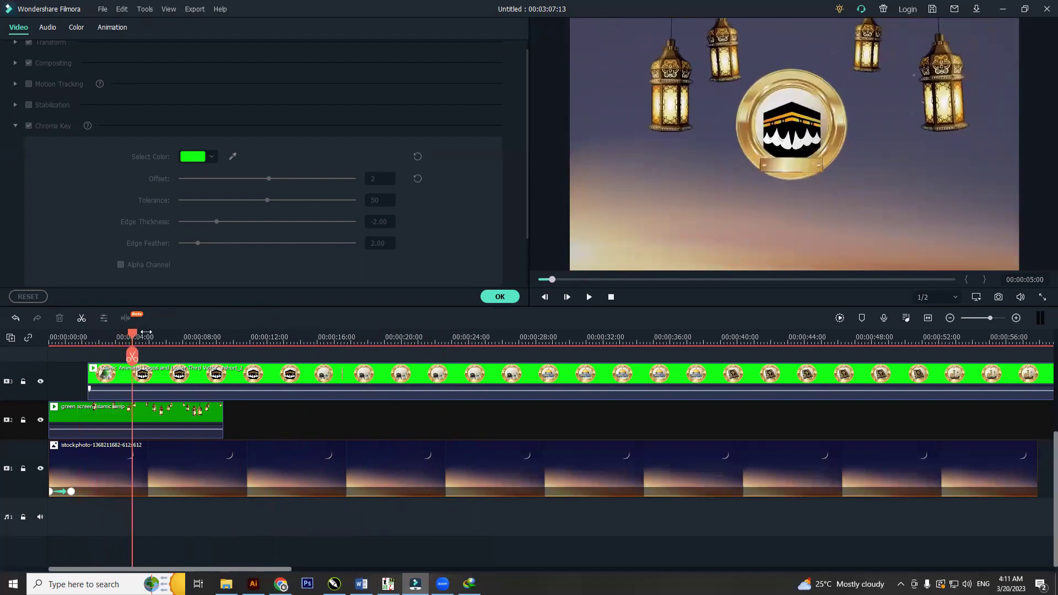
Split the logo clip at 00:00:04:11 and 00:00:13:24, then remove the middle section and close its gap.
left_click(123, 337)
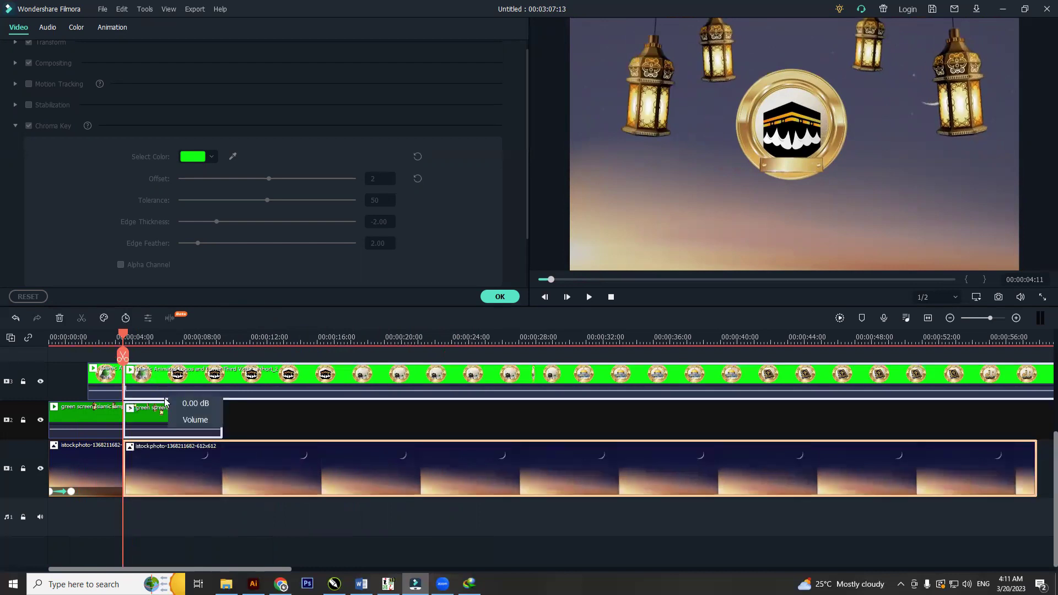
left_click(166, 410)
left_click(154, 378)
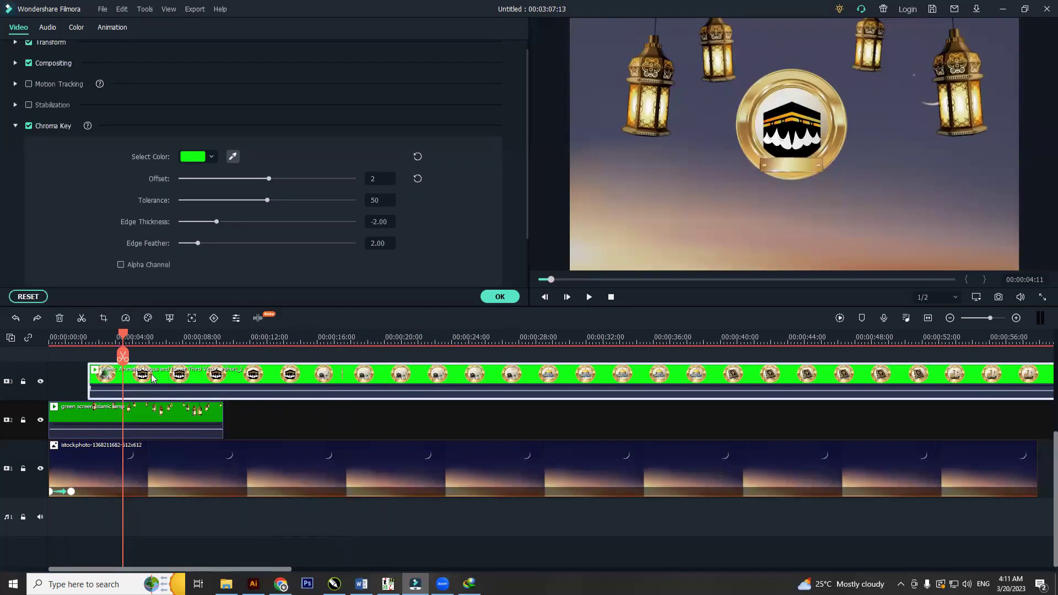
left_click(123, 357)
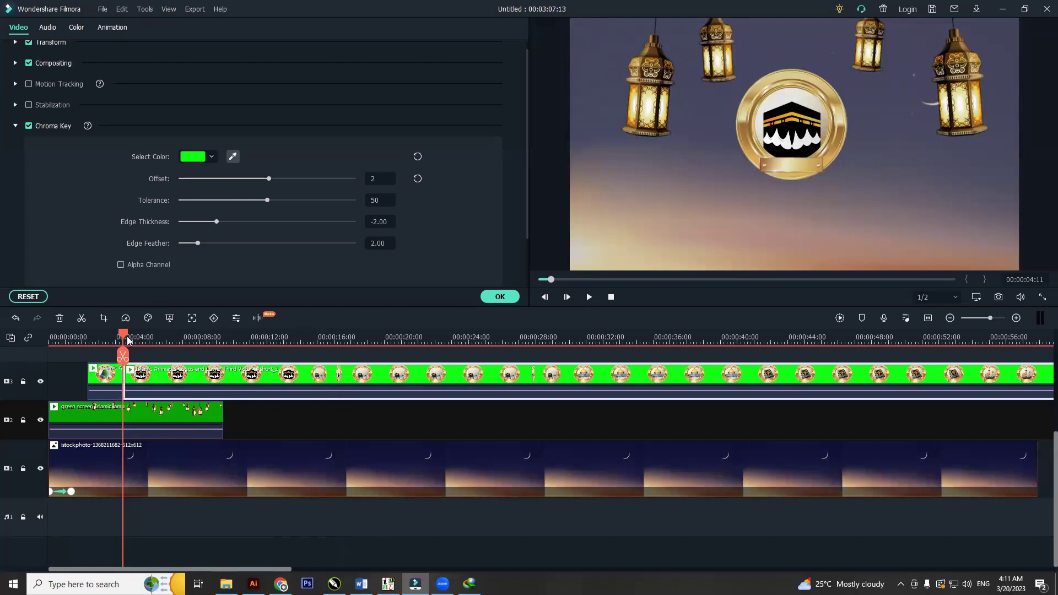
left_click_drag(127, 339, 285, 327)
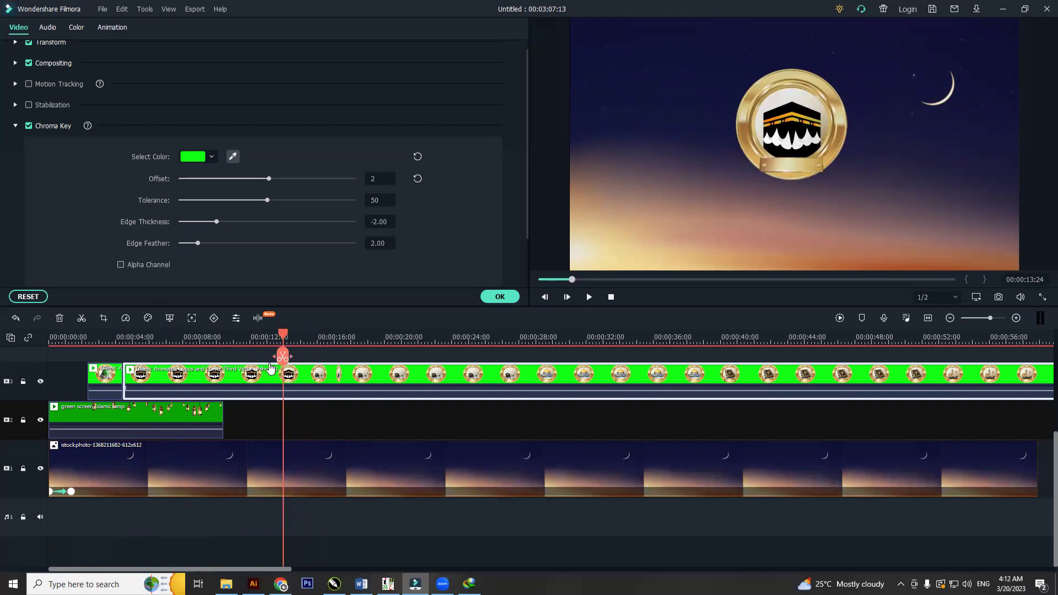
left_click(123, 338)
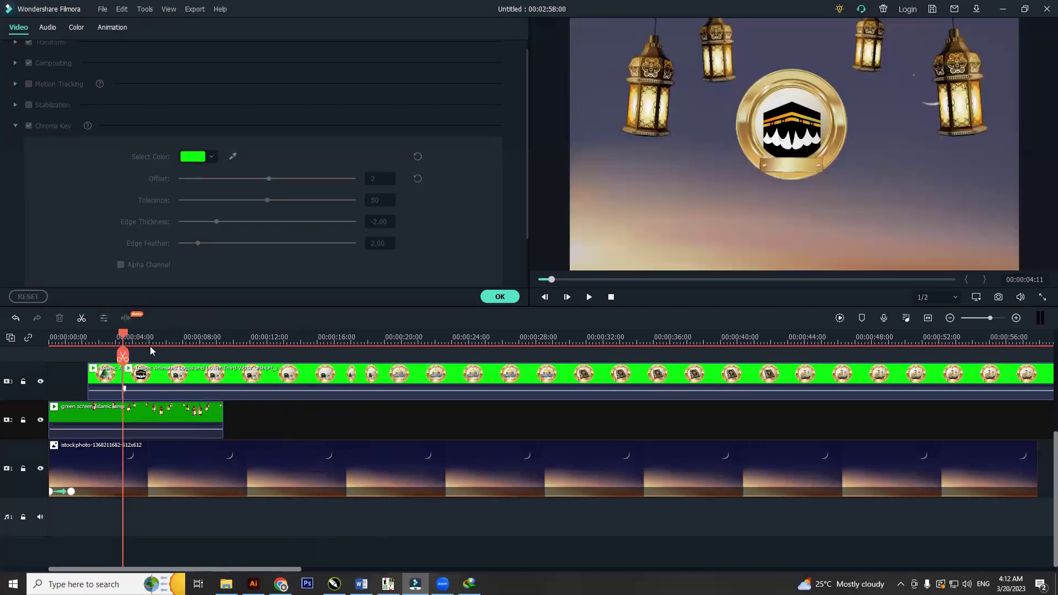
Play from 00:00:02:03 to check how the two logo pieces join around the cut.
left_click_drag(117, 335, 83, 337)
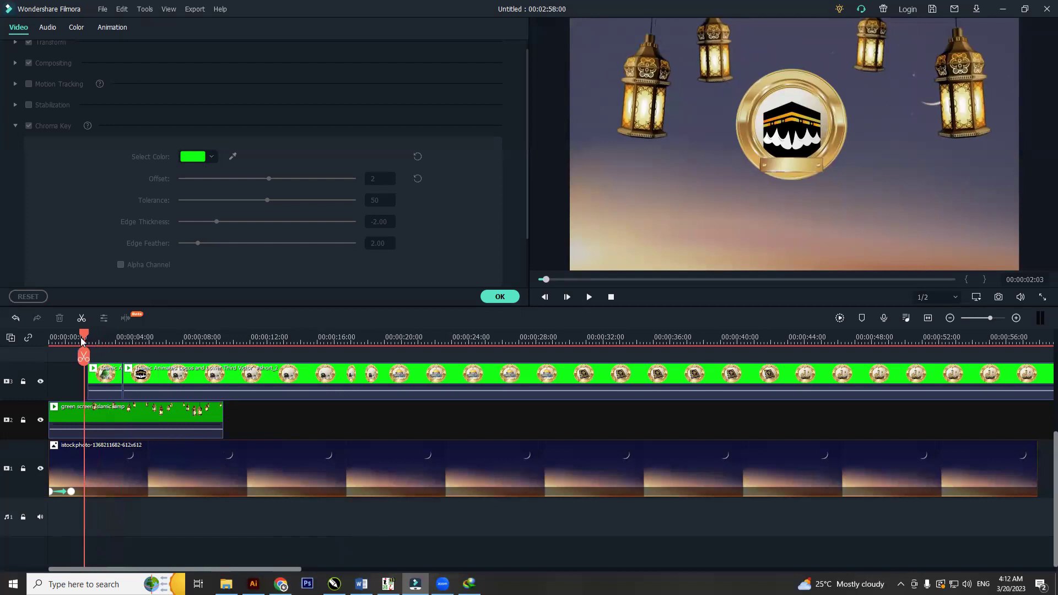
key("space")
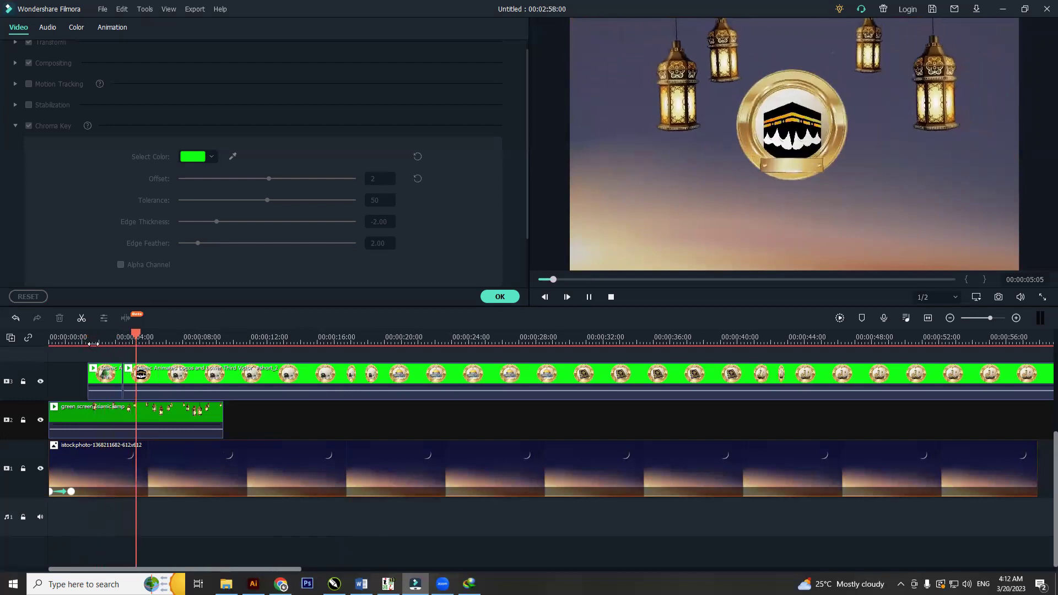
key("space")
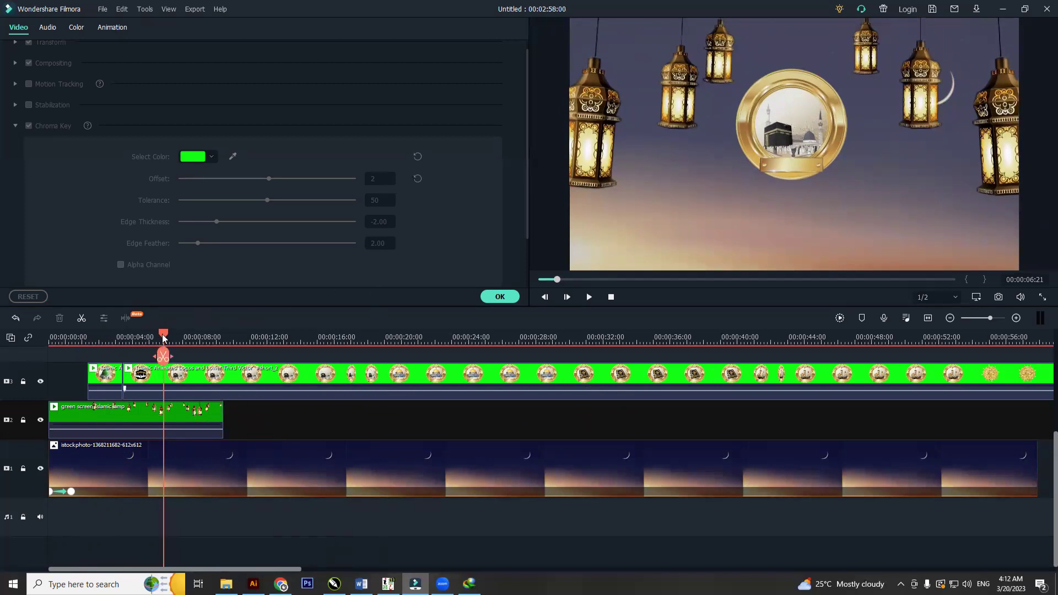
Move both logo pieces earlier together so the first begins at 00:00:00:23.
left_click_drag(164, 338, 65, 338)
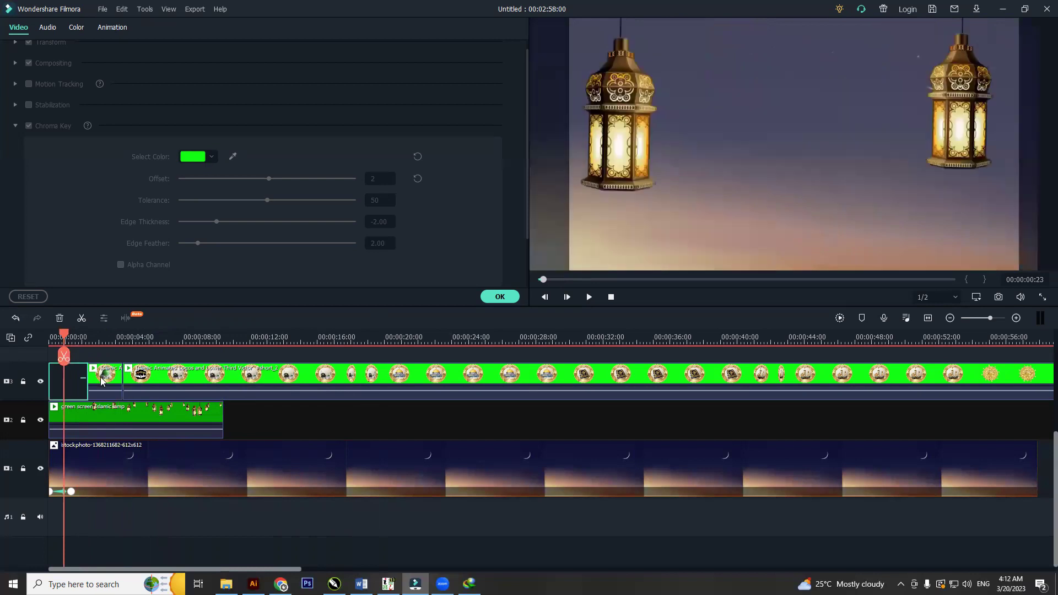
left_click_drag(163, 377, 123, 377)
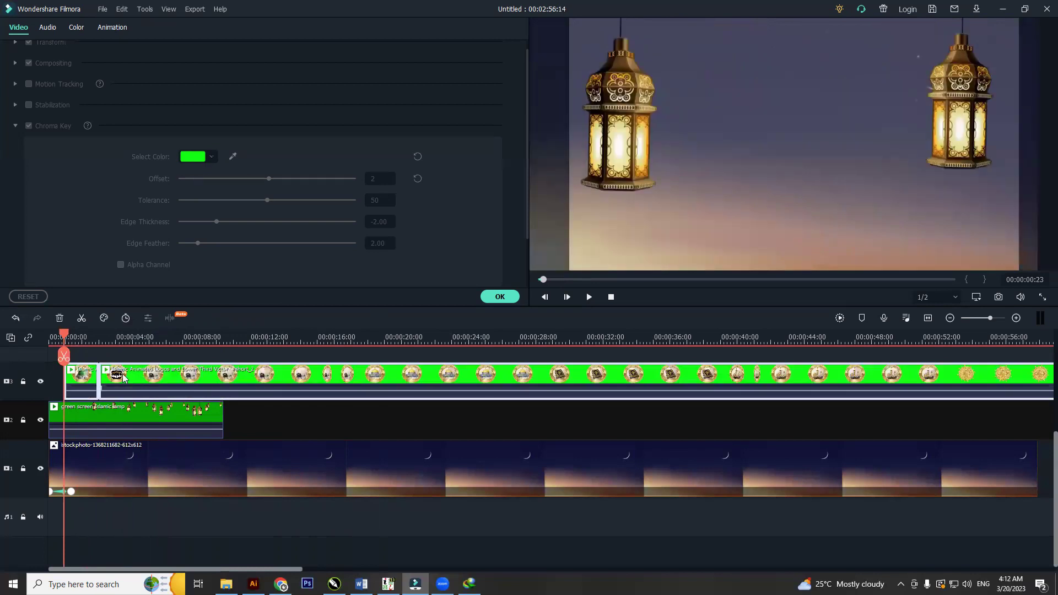
Play the composite from the start to check the logo's entrance, stopping at 00:00:02:04.
key("Home")
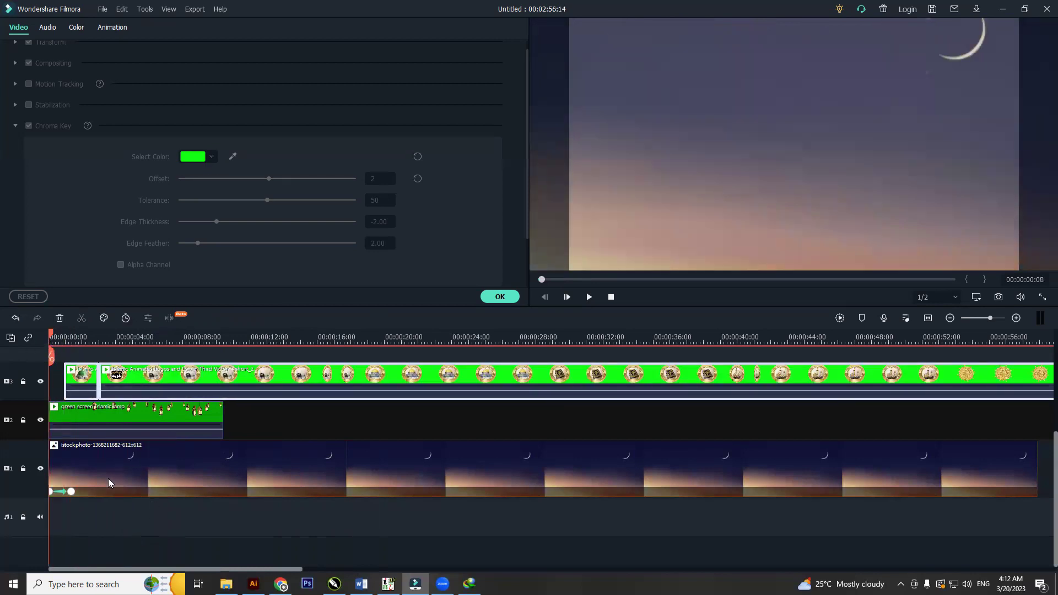
scroll(411, 352, "up", 3)
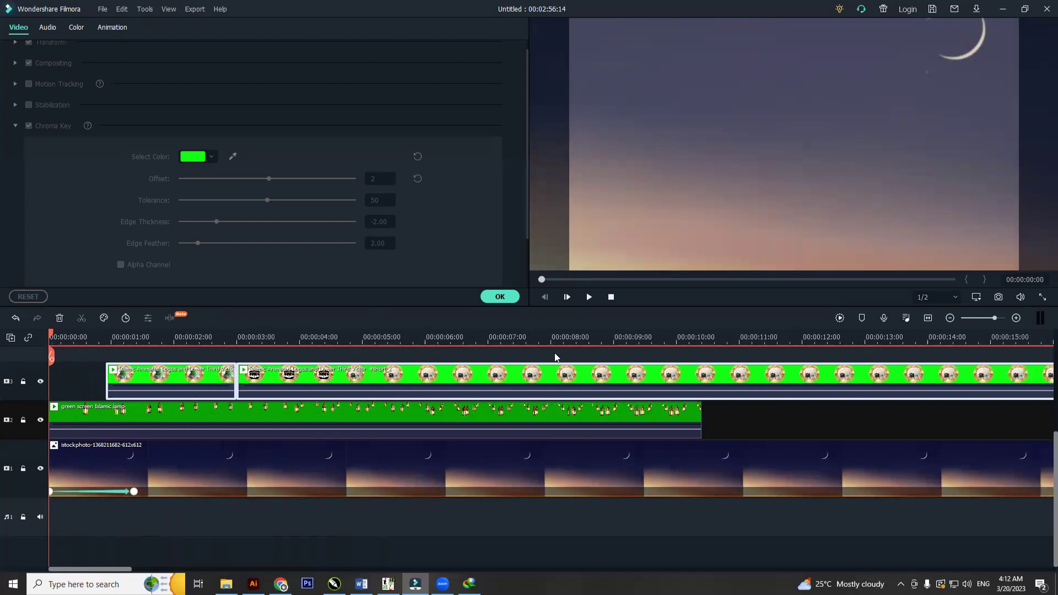
scroll(265, 388, "up", 2)
left_click(284, 402)
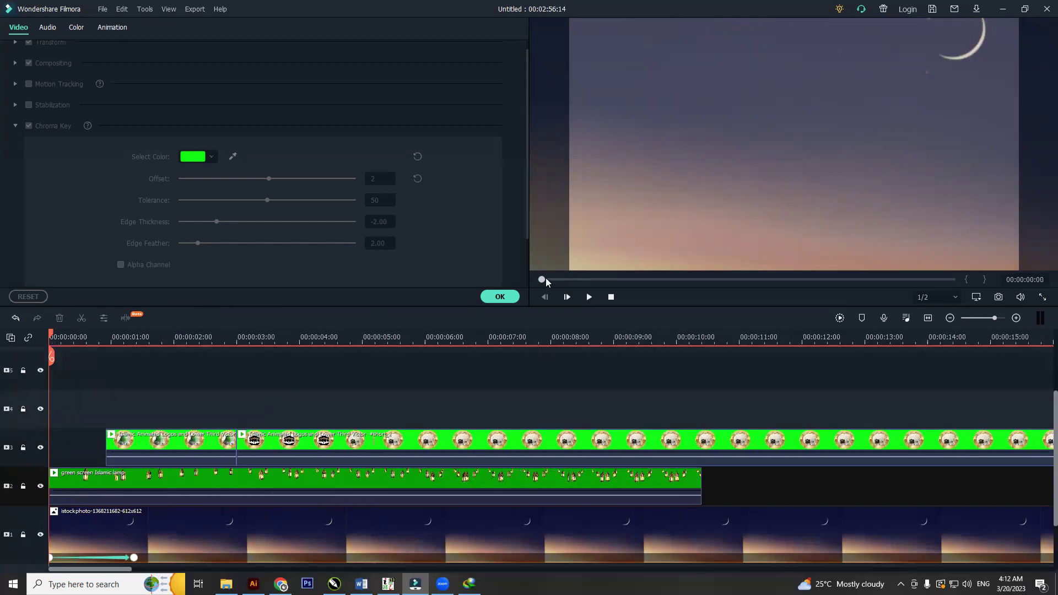
left_click(487, 301)
key("space")
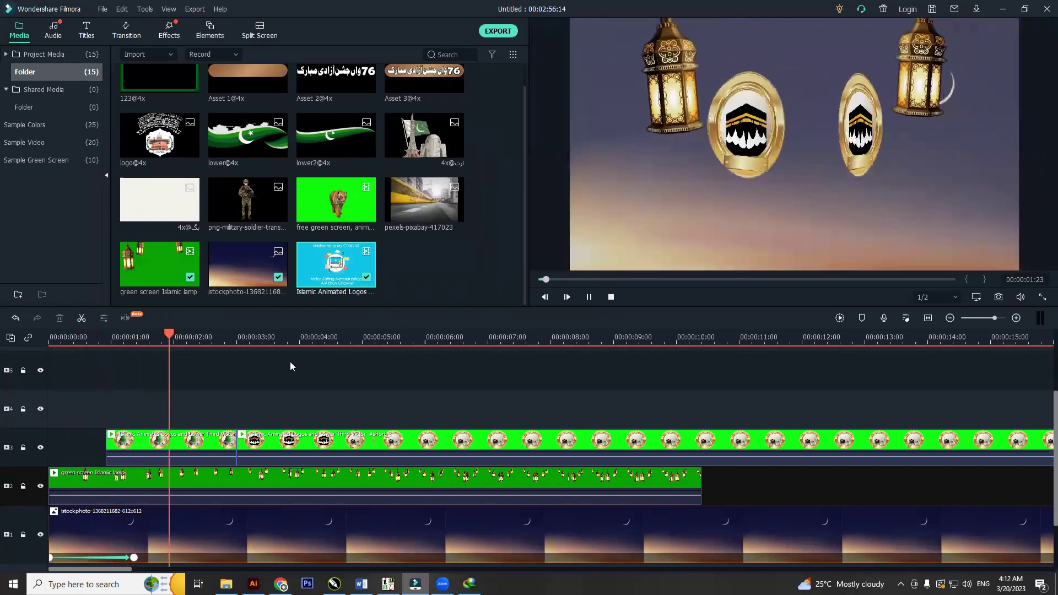
key("space")
left_click_drag(204, 335, 188, 339)
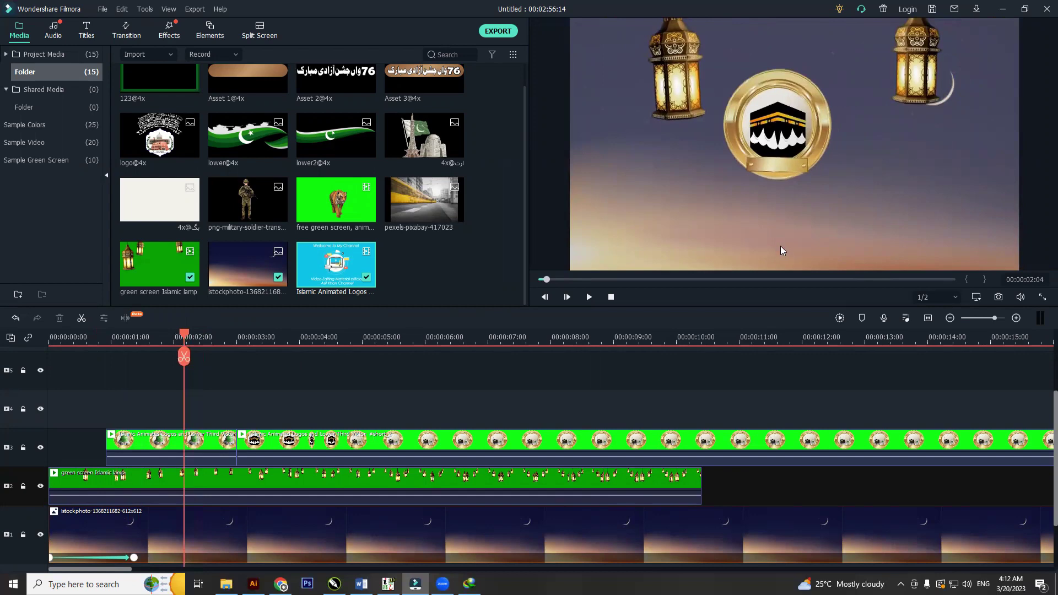
Browse the Folk category of the included audio library for background music.
left_click(53, 31)
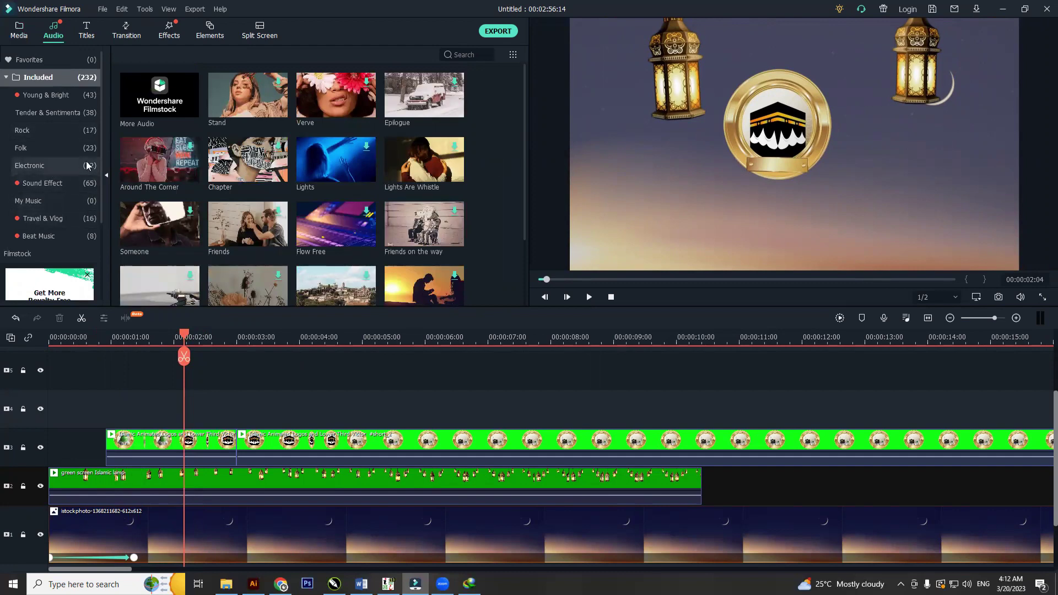
left_click(74, 149)
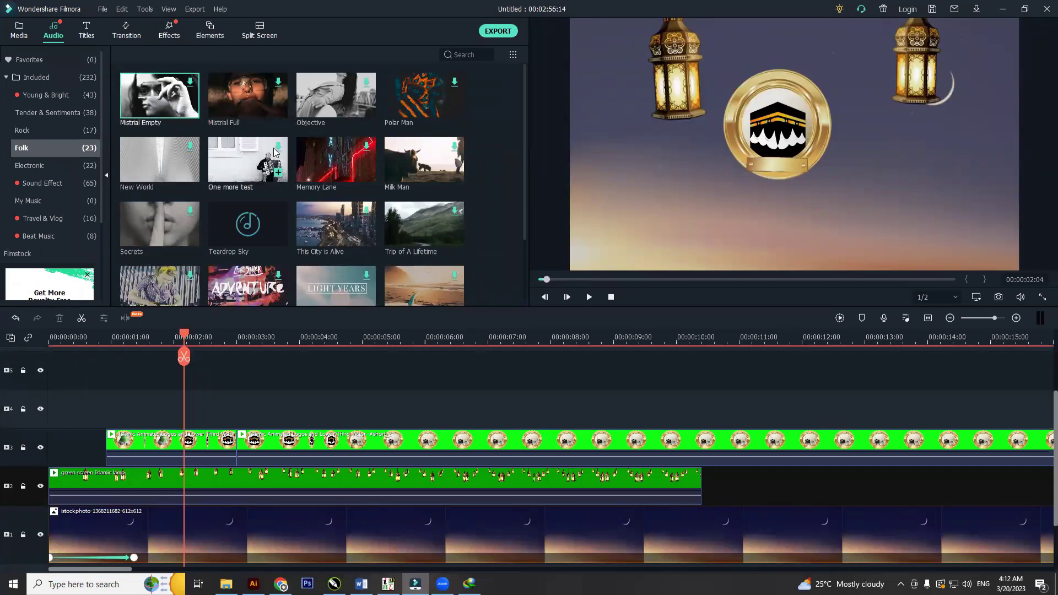
scroll(242, 235, "down", 2)
scroll(242, 236, "up", 2)
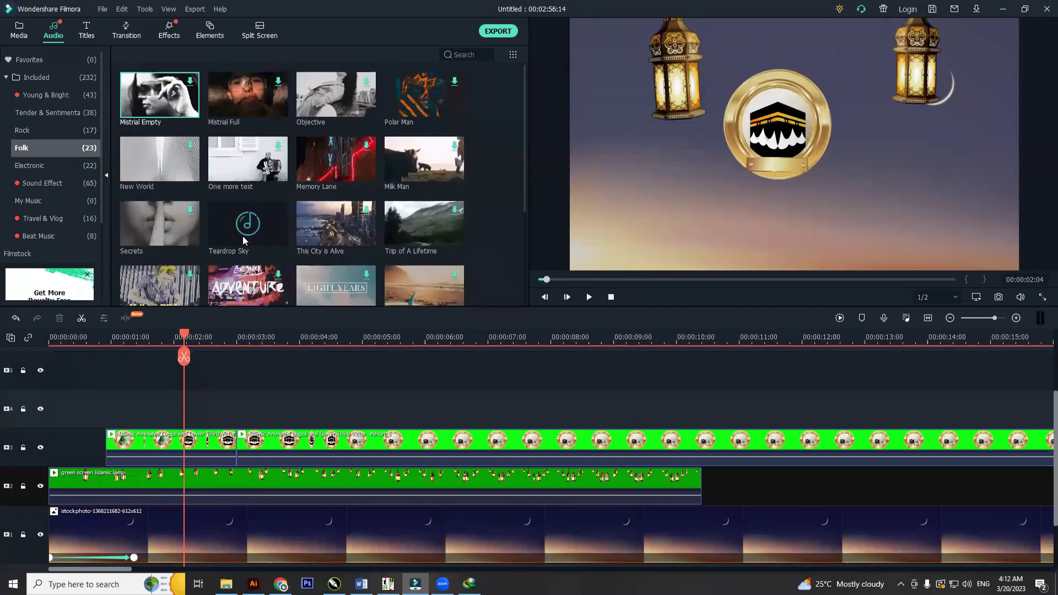
scroll(242, 236, "down", 3)
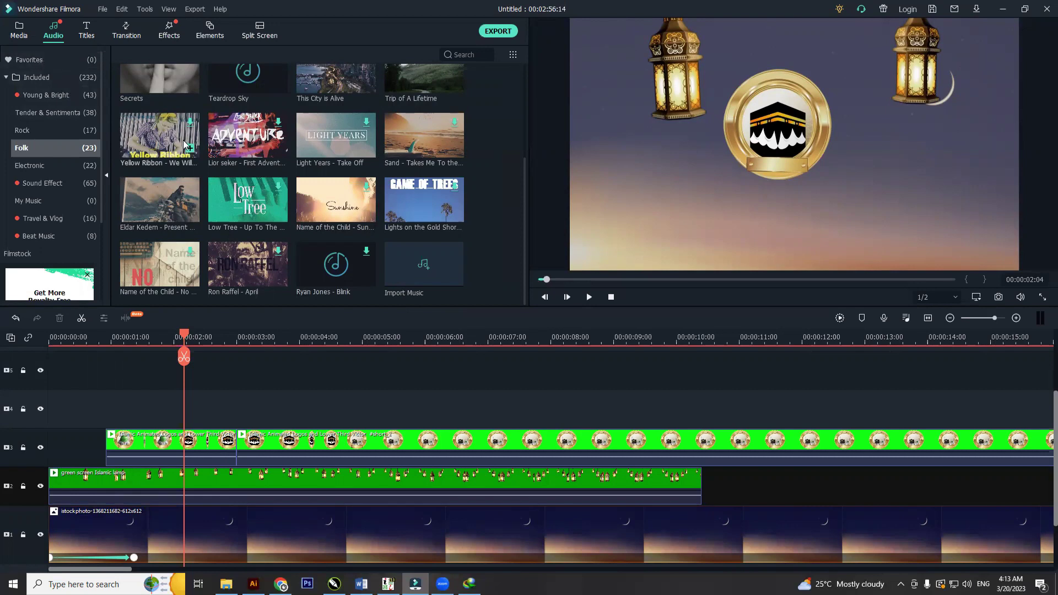
scroll(187, 124, "up", 3)
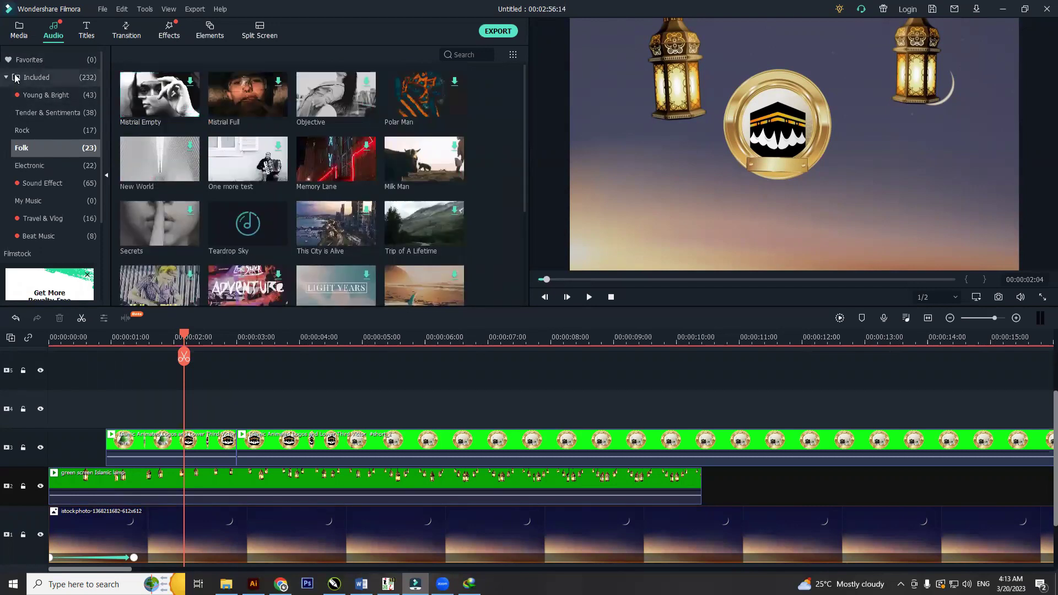
left_click(49, 61)
Import the video "Labaik Allahumma Labbaik - Talbiya 2020 - HAJJ 2020" from the Video folder in Downloads into the project media.
left_click(18, 28)
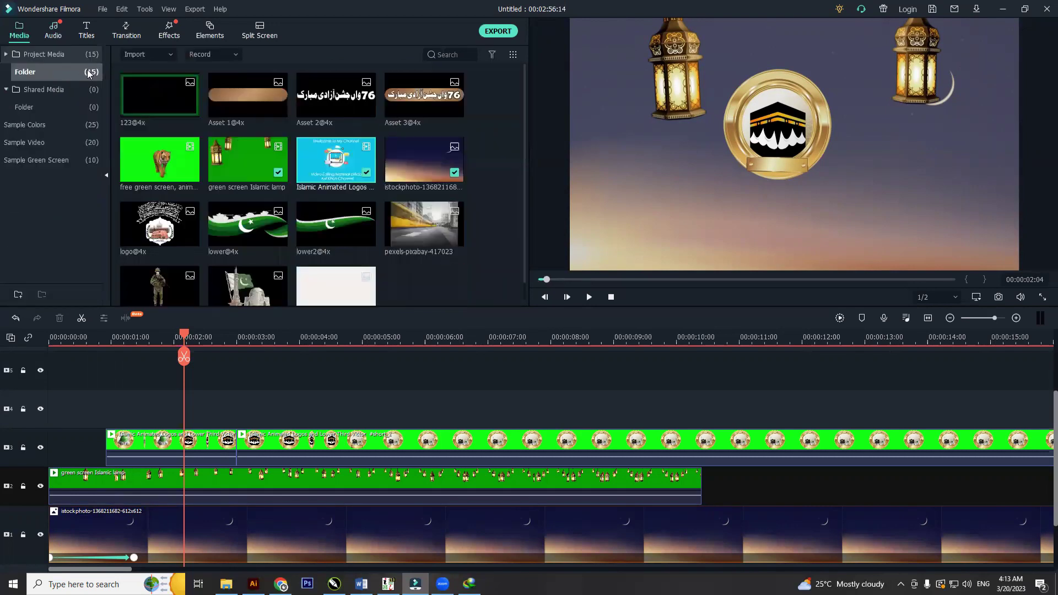
double_click(426, 294)
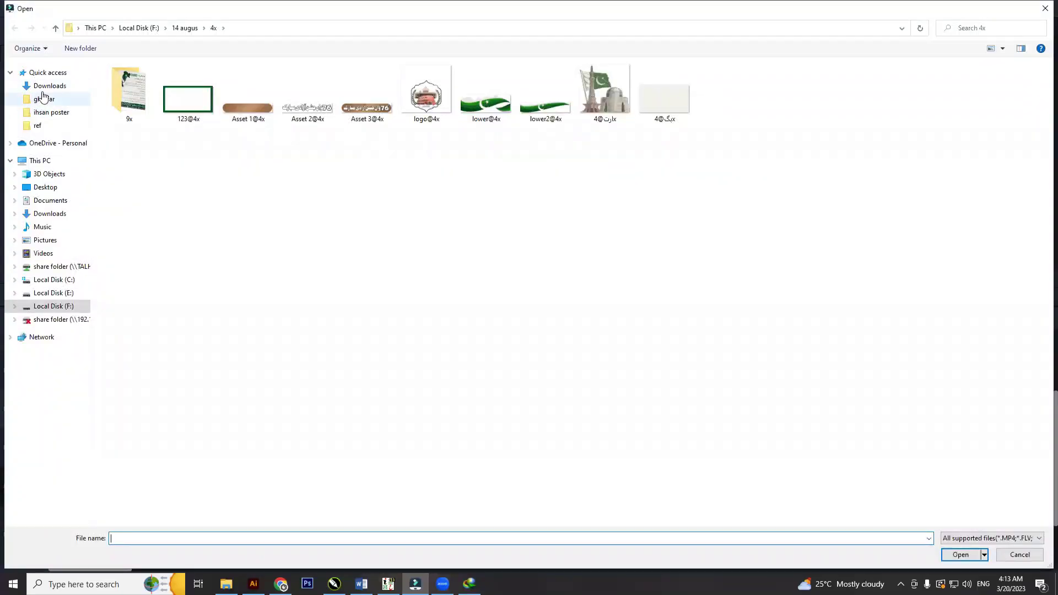
left_click(44, 85)
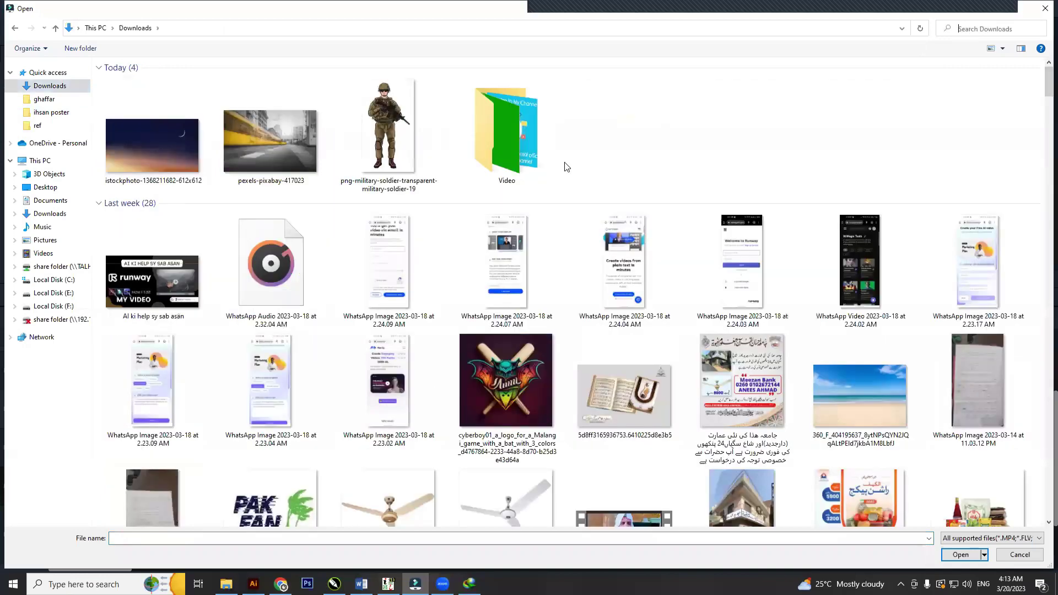
double_click(519, 129)
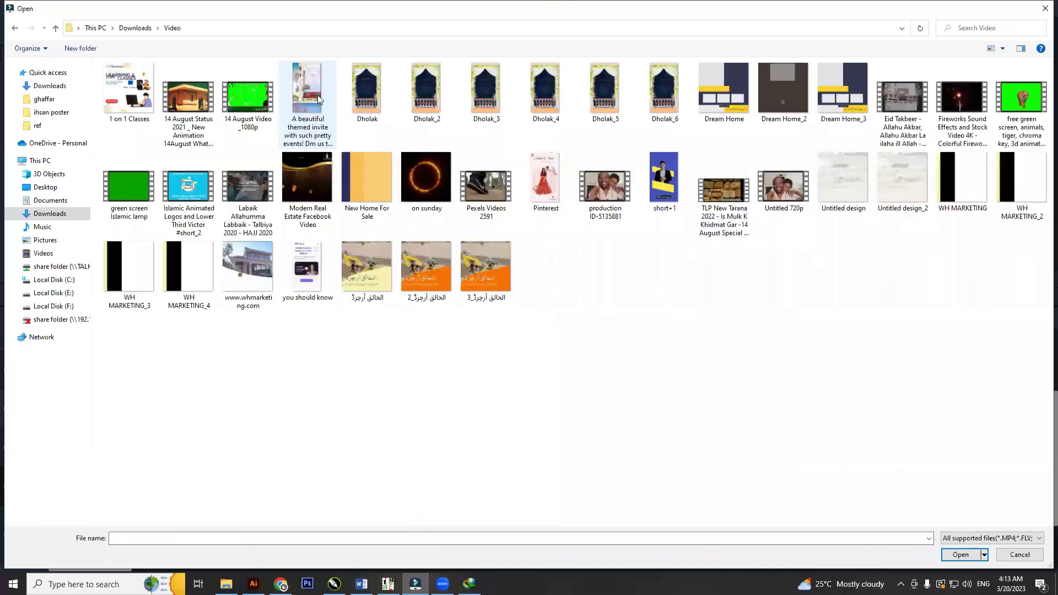
left_click(317, 95)
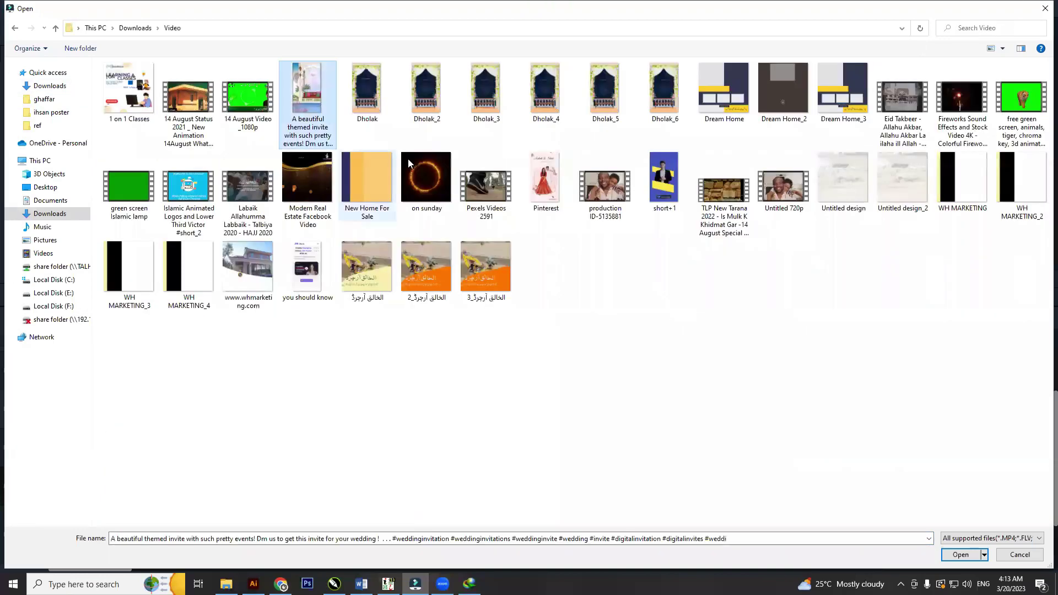
key("l")
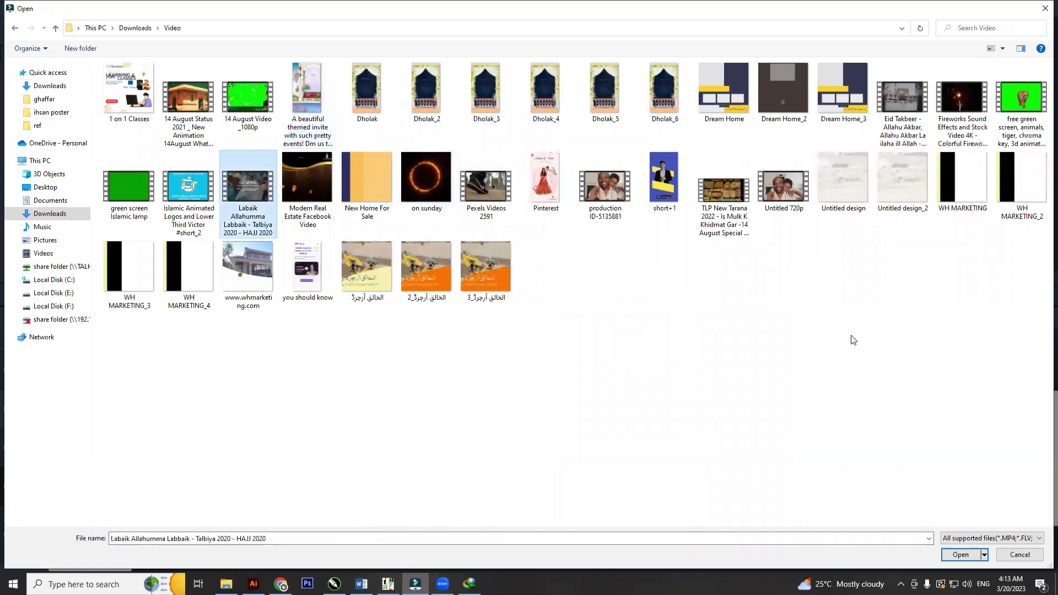
double_click(251, 183)
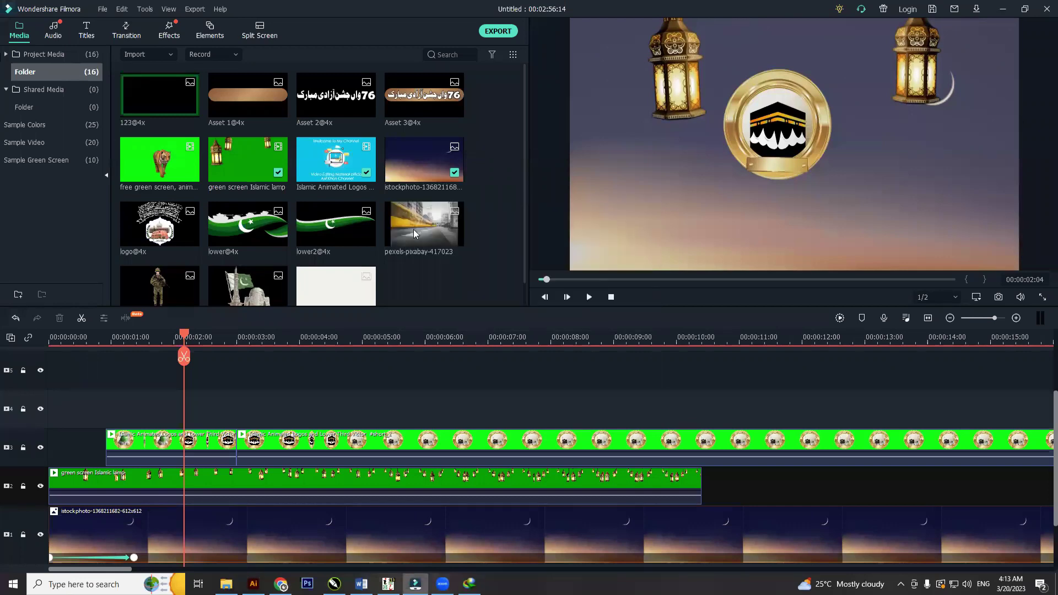
Place the Labaik Allahumma Labbaik video at the timeline's start on the track above the logo clips.
left_click_drag(434, 263, 183, 408)
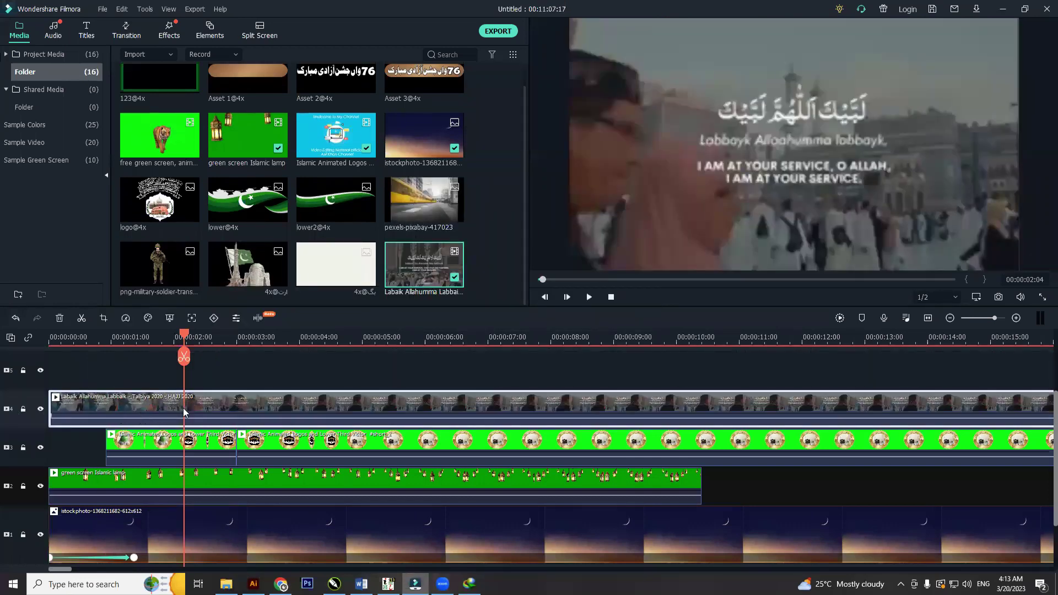
right_click(214, 405)
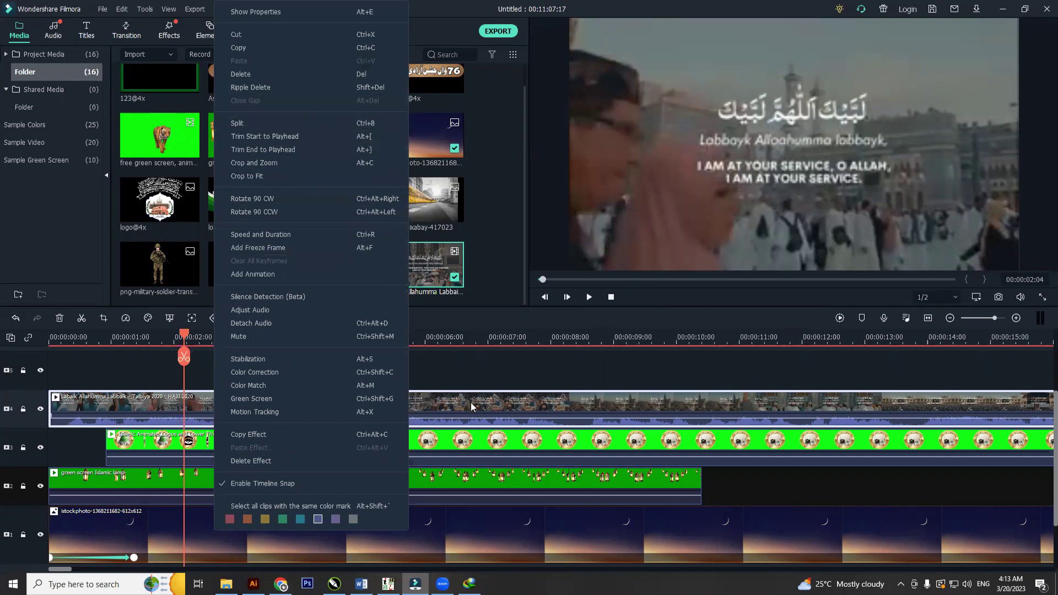
left_click(457, 375)
scroll(373, 396, "down", 2)
scroll(372, 397, "up", 1)
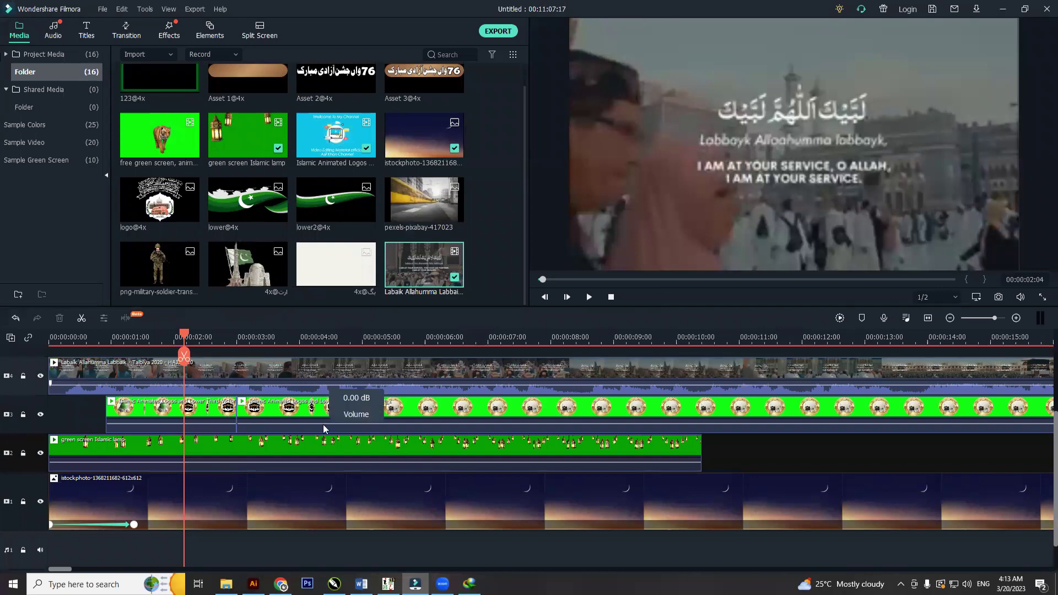
scroll(434, 469, "up", 1)
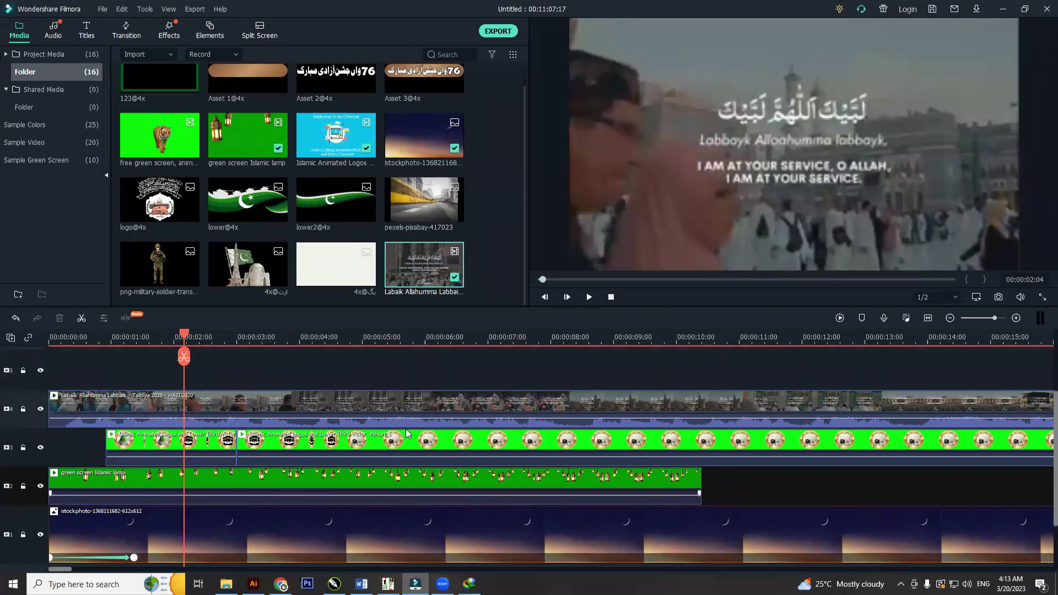
Shift all clips up one track and move the Labaik video to the emptied bottom track beneath the night-sky background.
left_click_drag(531, 377, 81, 523)
left_click_drag(268, 469, 268, 403)
scroll(277, 470, "up", 3)
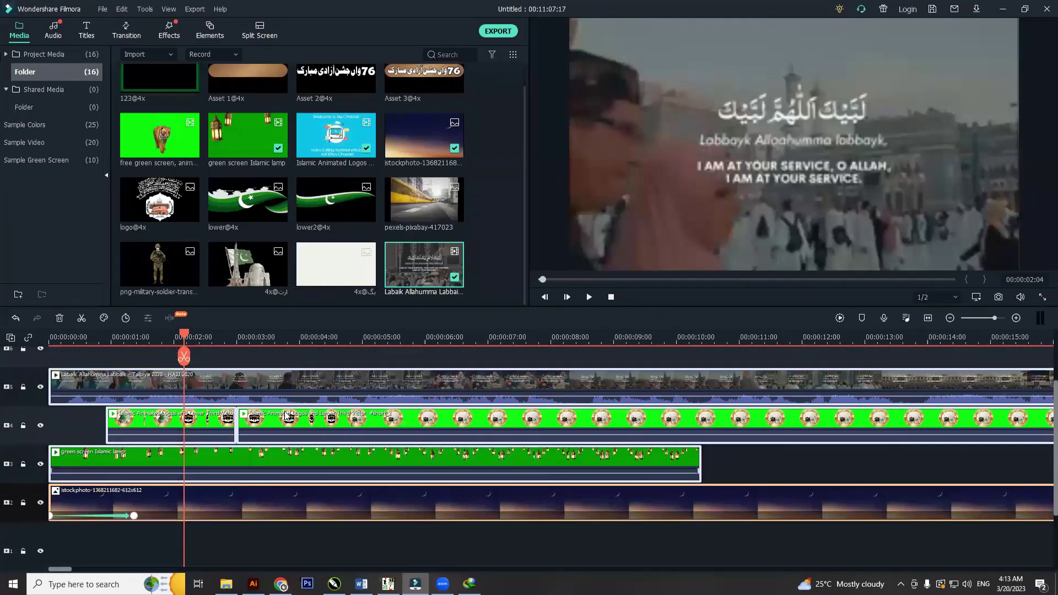
left_click(317, 379)
left_click_drag(316, 378, 273, 550)
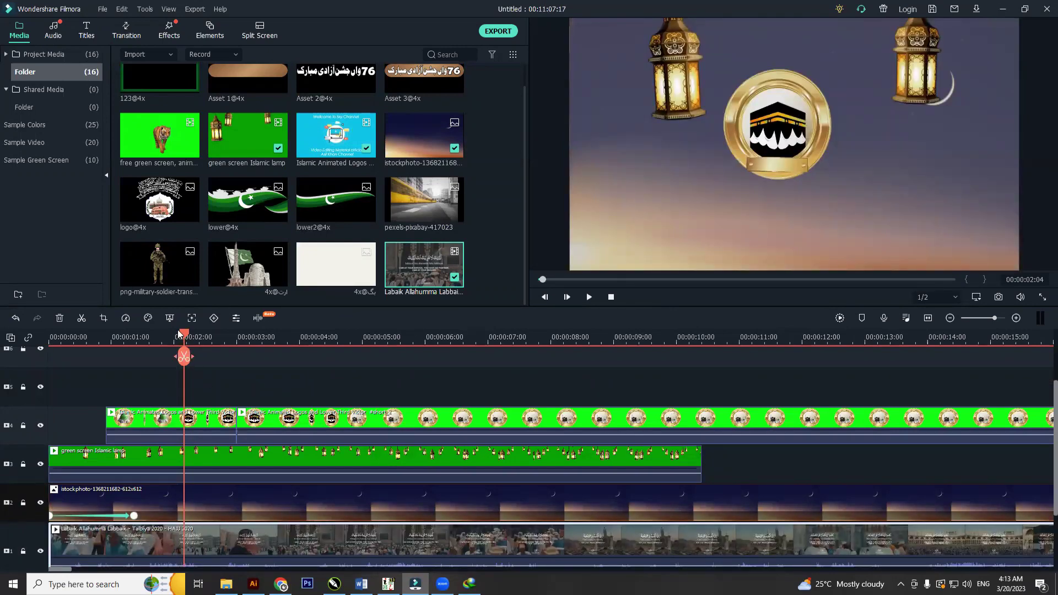
Play back the composite from about 00:00:00:13 and return the playhead to around one second.
left_click_drag(184, 334, 82, 342)
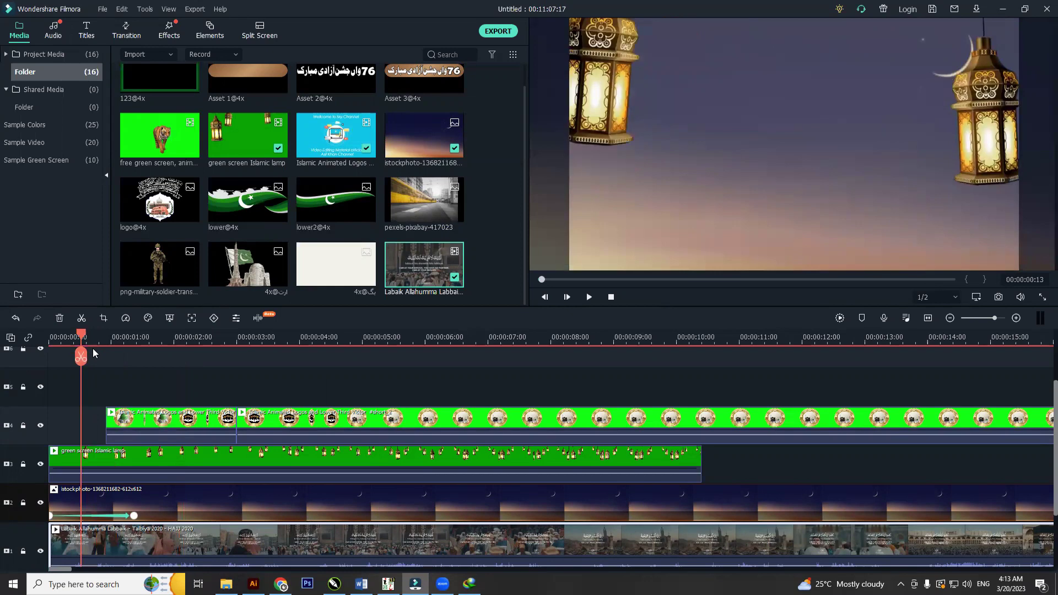
key("space")
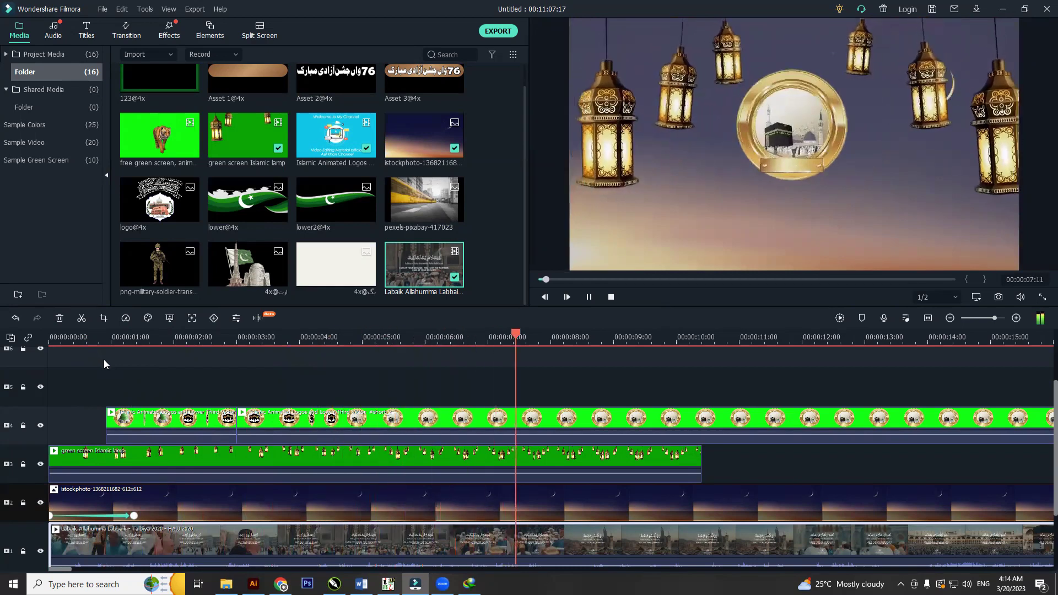
key("space")
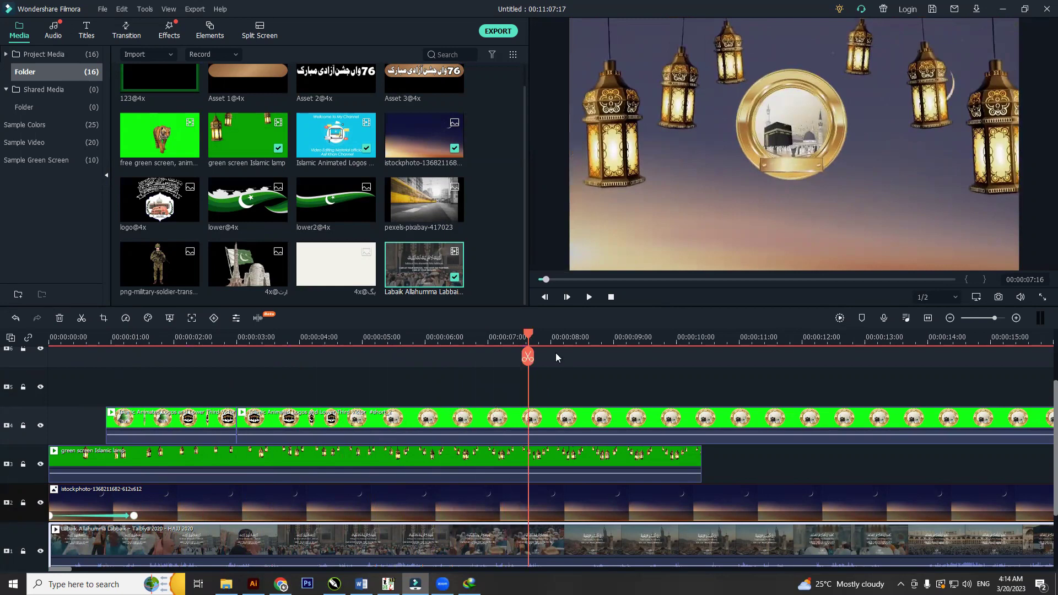
left_click_drag(530, 333, 122, 382)
Switch to the browser, open YouTube and search for "ramadan calligraphy green screen".
key("alt+Tab")
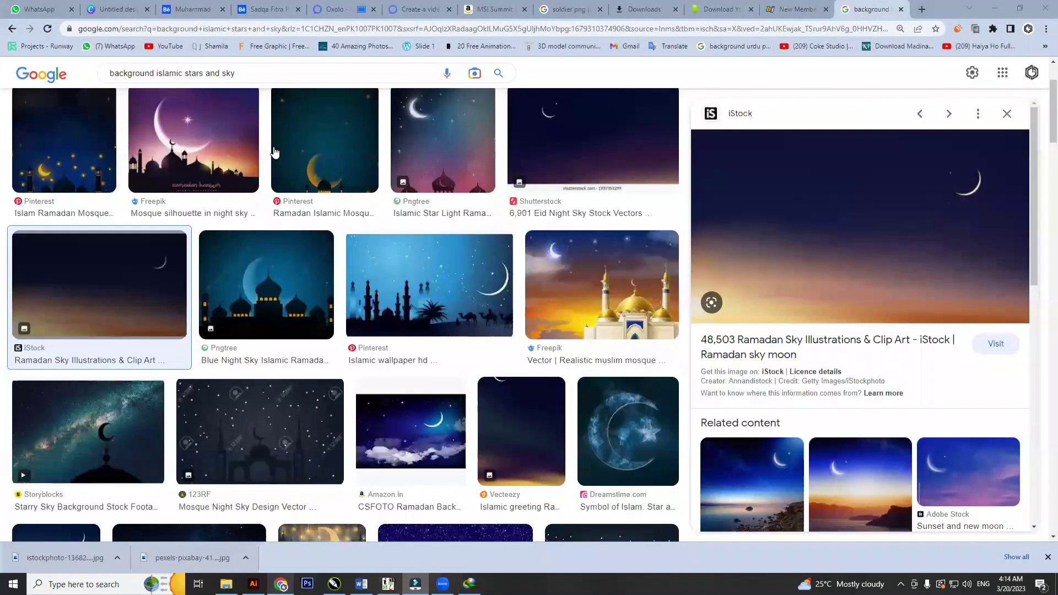
left_click(166, 48)
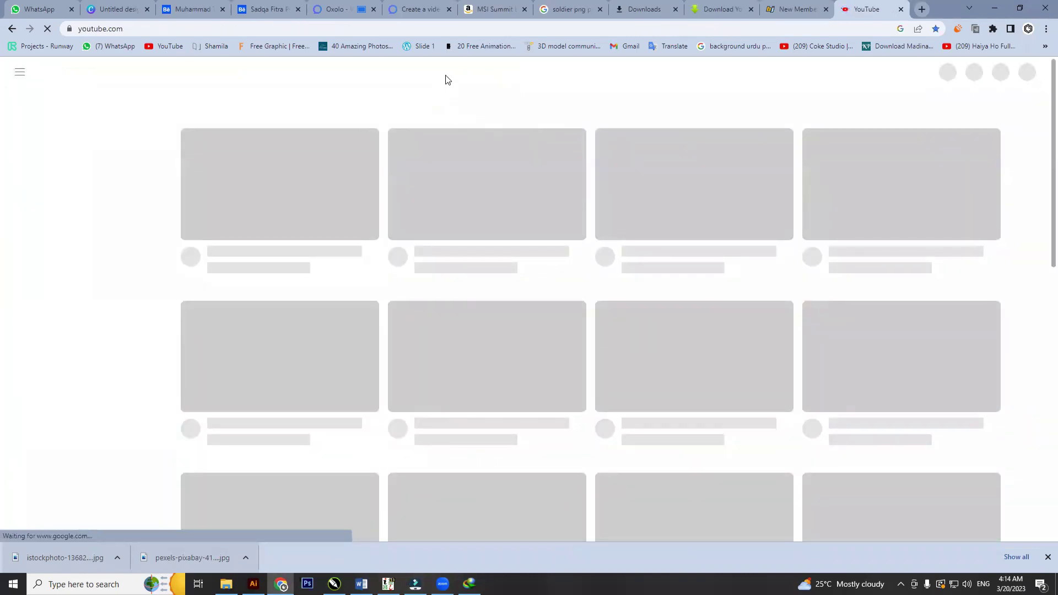
left_click(422, 72)
type("rada")
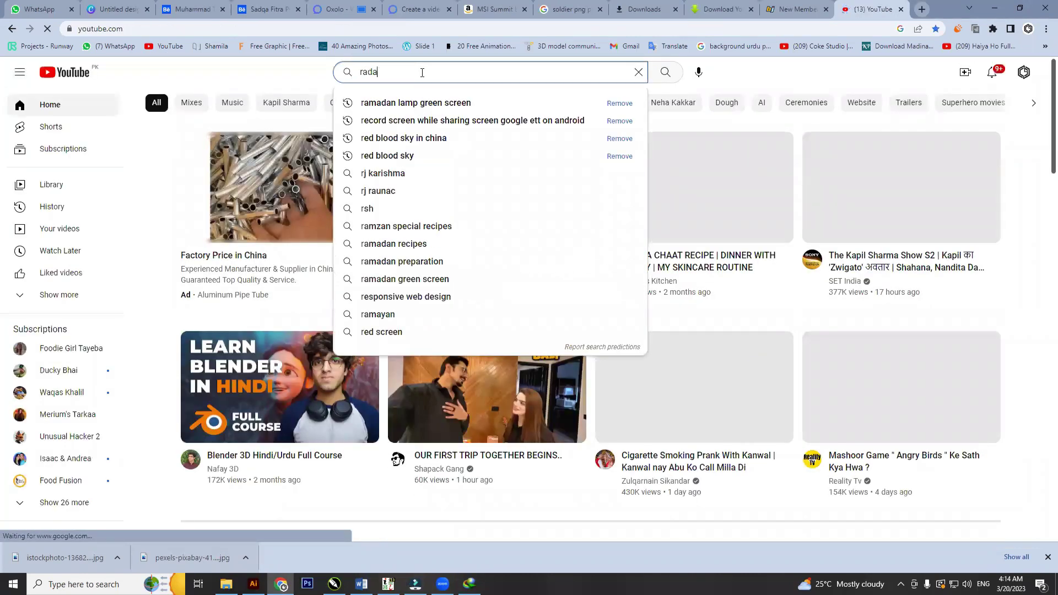
key("Down")
key("BackSpace")
key("BackSpace")
key("BackSpace")
key("BackSpace")
key("BackSpace")
key("BackSpace")
key("BackSpace")
key("BackSpace")
key("BackSpace")
key("BackSpace")
key("BackSpace")
key("BackSpace")
key("BackSpace")
key("BackSpace")
key("BackSpace")
key("BackSpace")
key("BackSpace")
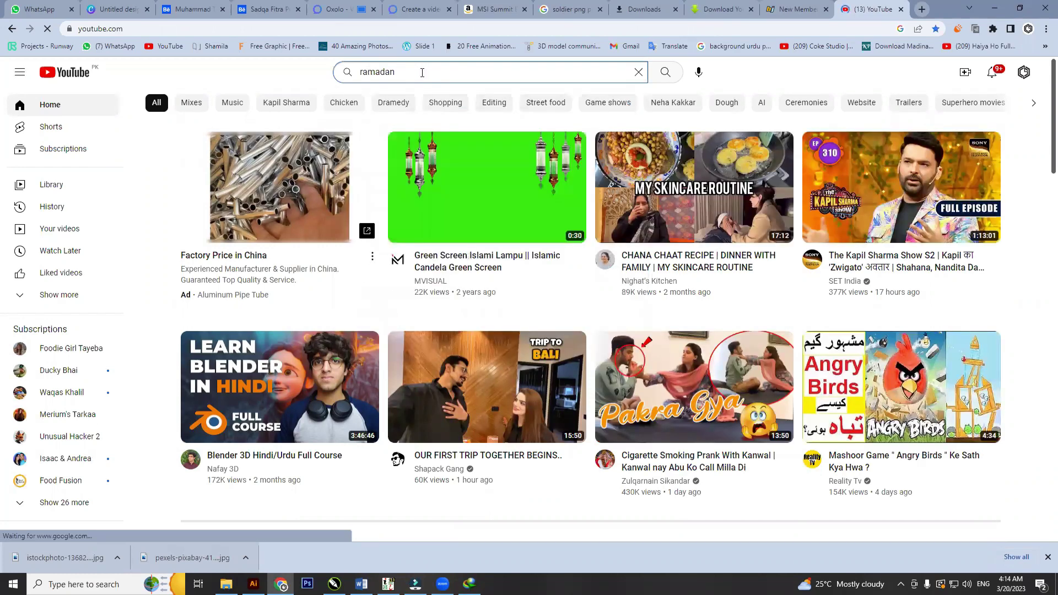
type("calligr")
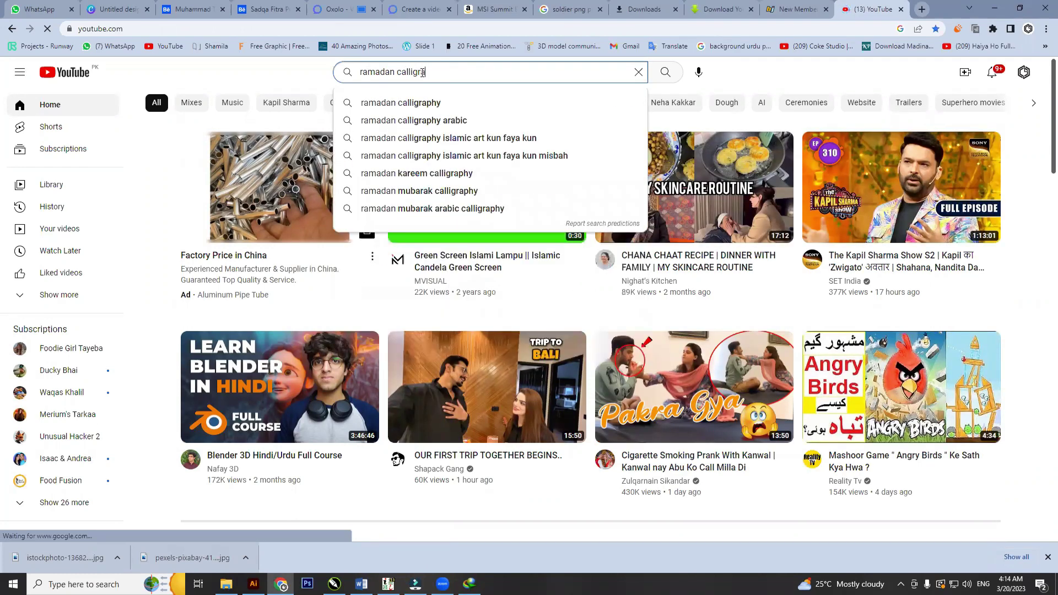
type("aphy green ")
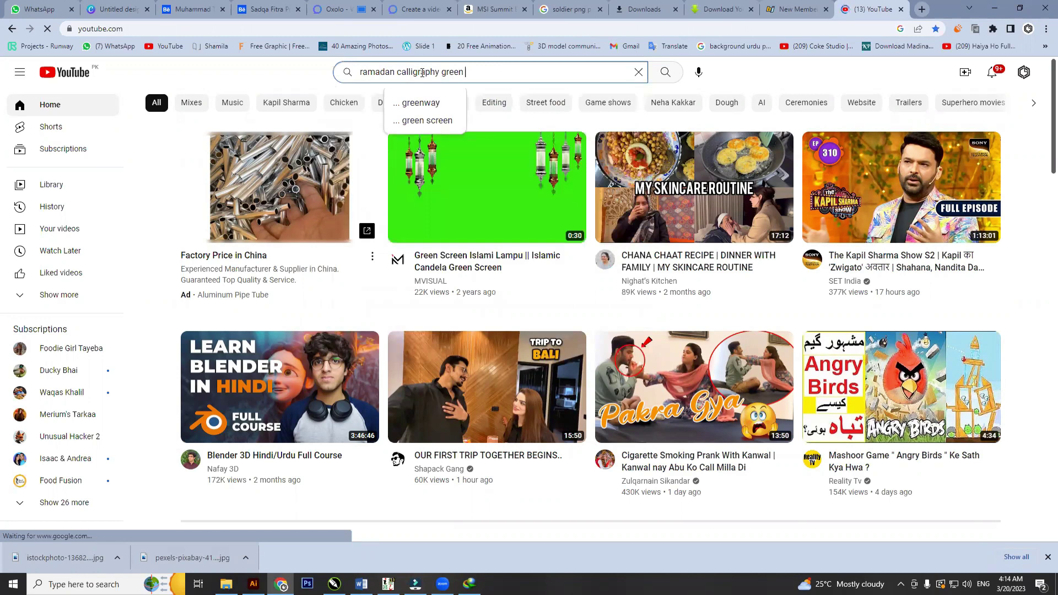
type("screen")
key("Return")
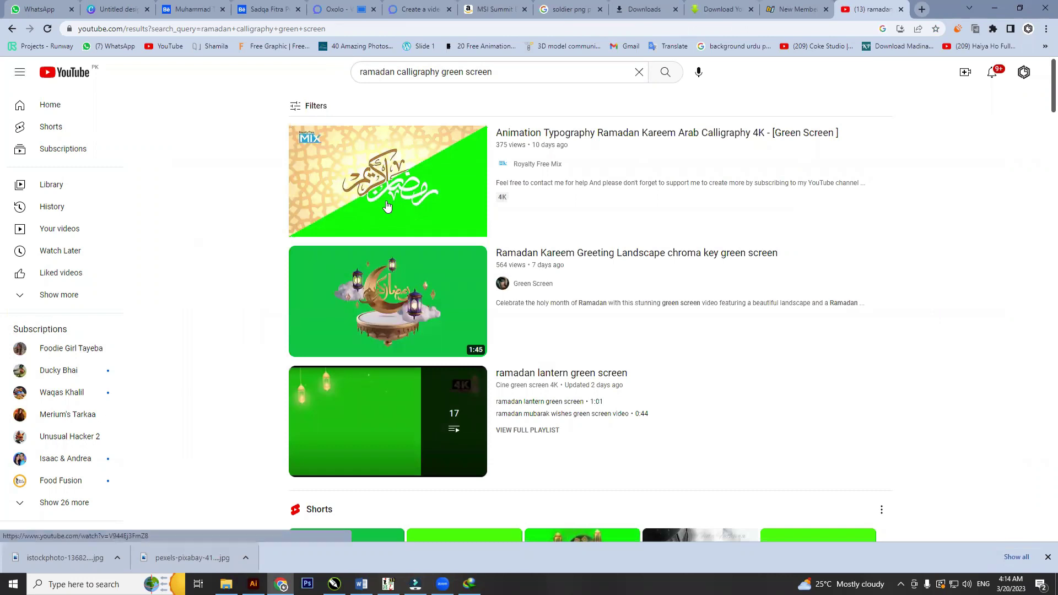
Open the video "Ramadan Kareem Greeting Landscape chroma key green screen" and skim through its scenes.
mouse_move(384, 191)
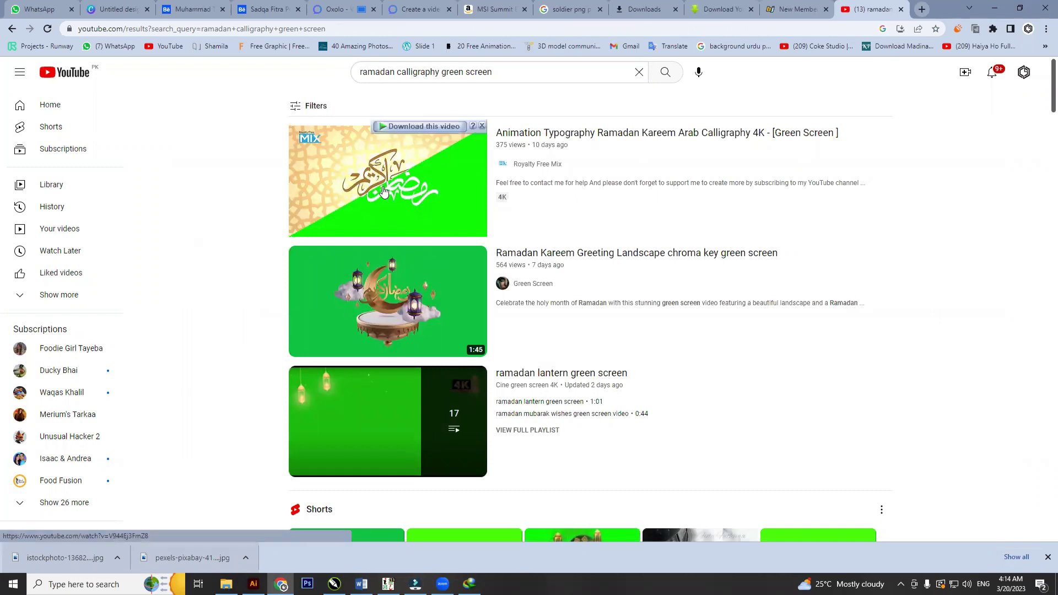
left_click(374, 310)
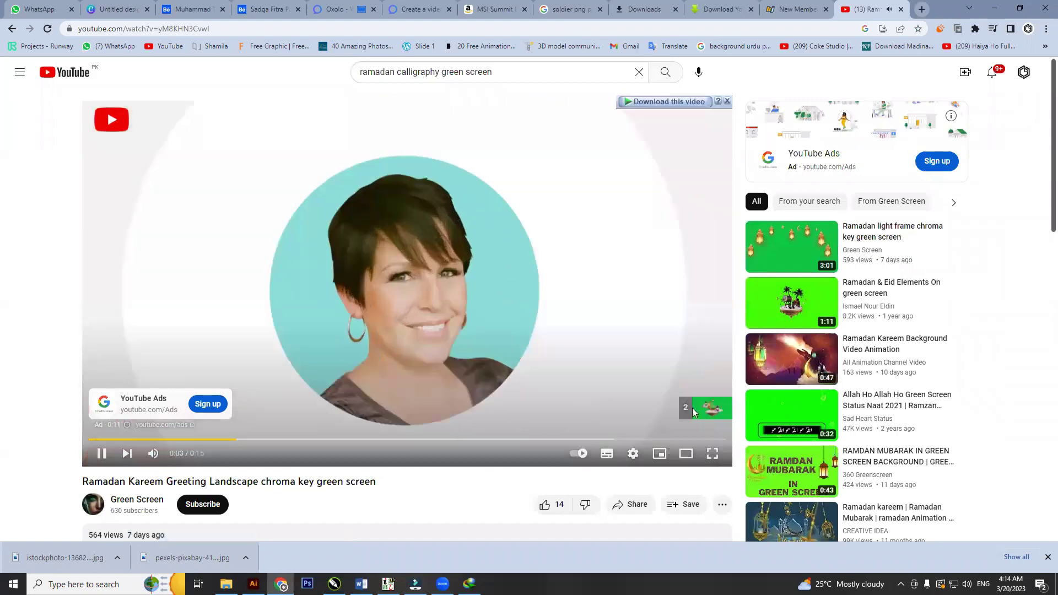
left_click(691, 411)
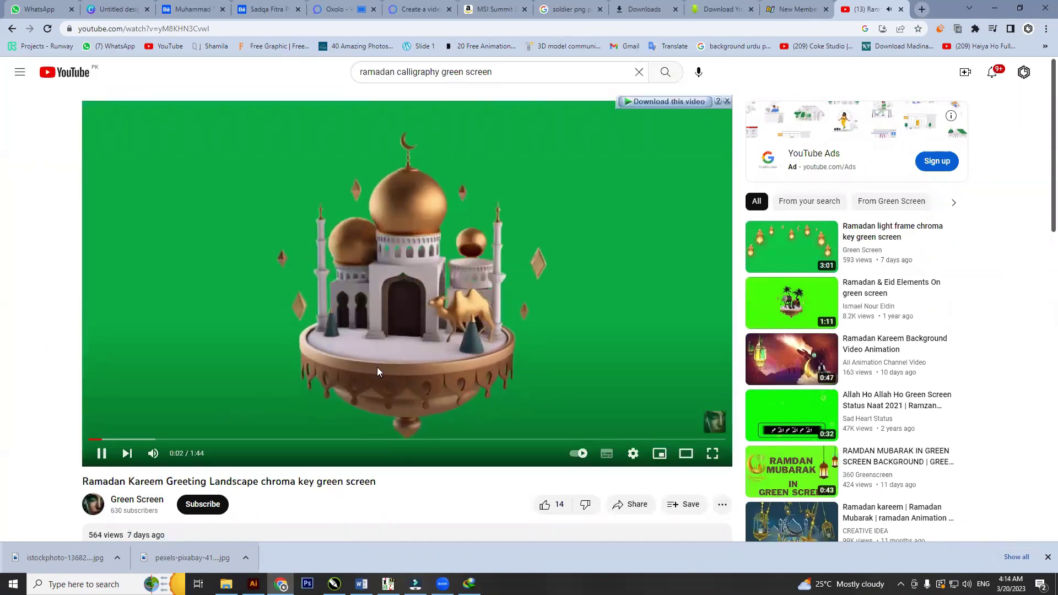
left_click(150, 439)
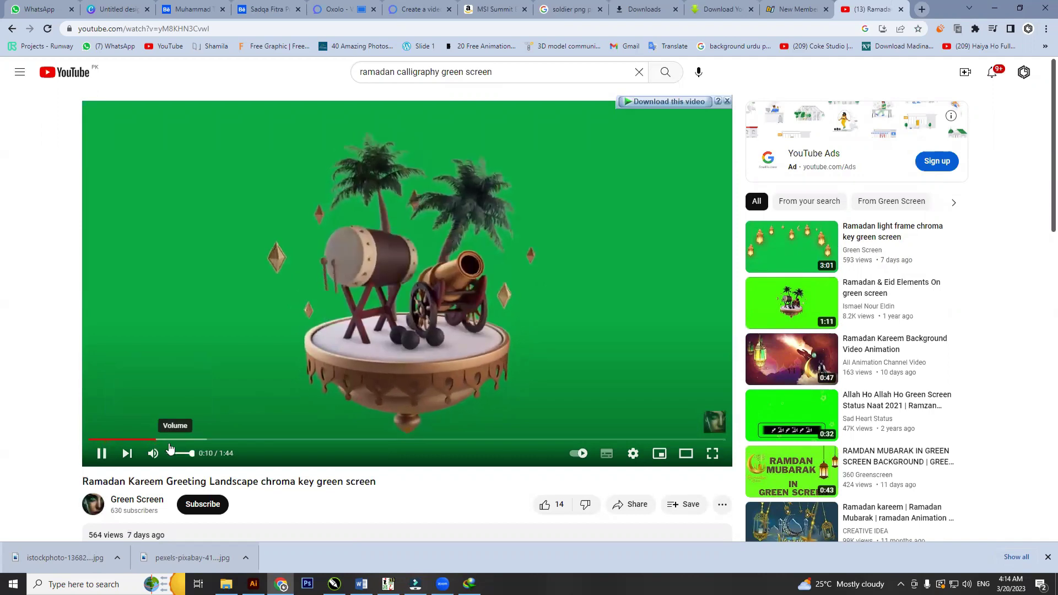
left_click_drag(176, 440, 328, 444)
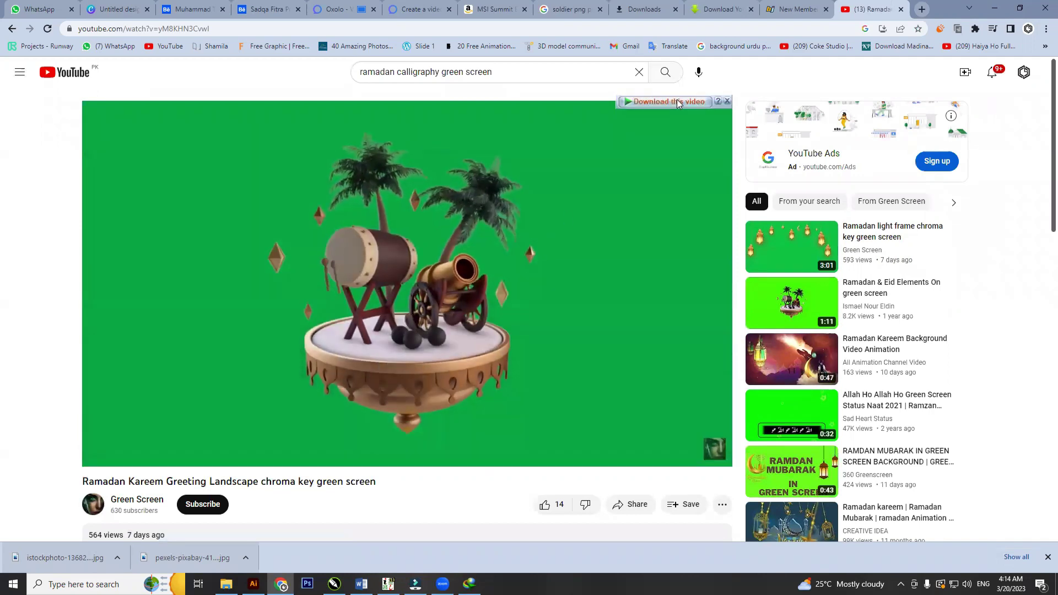
left_click(676, 102)
left_click(683, 128)
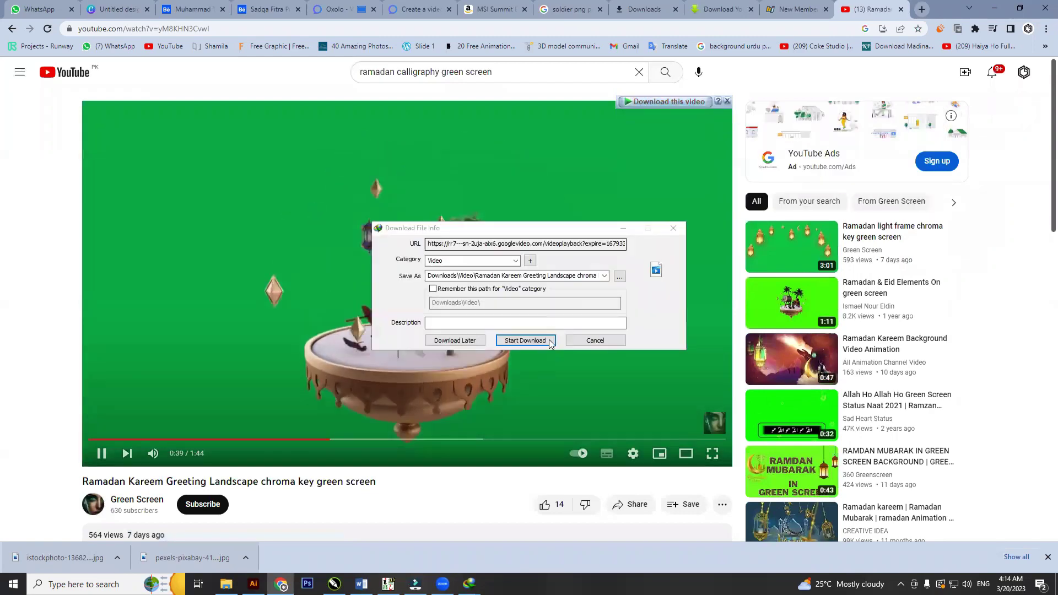
left_click(525, 341)
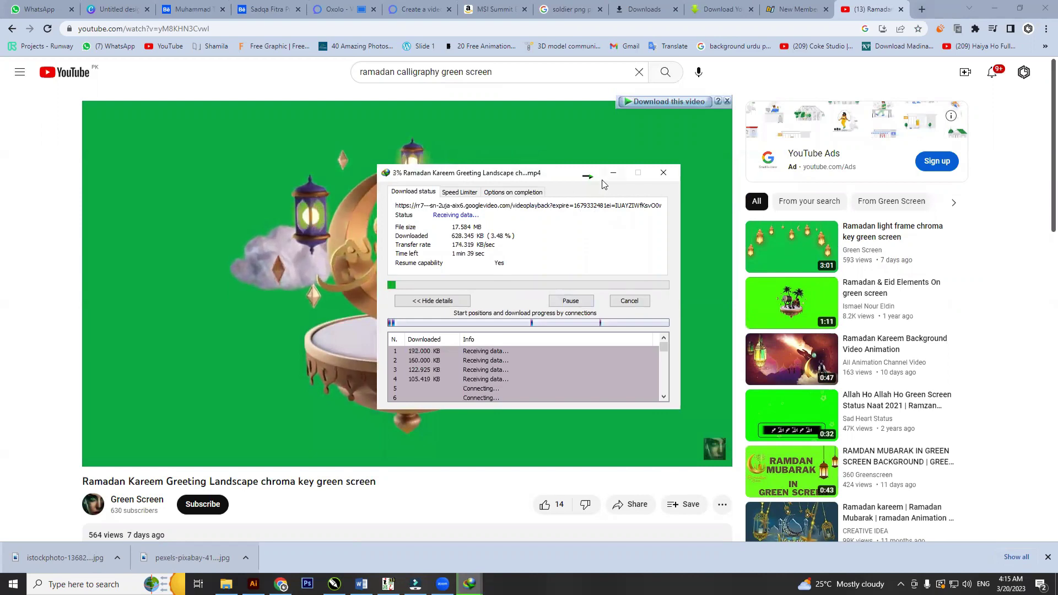
left_click(629, 300)
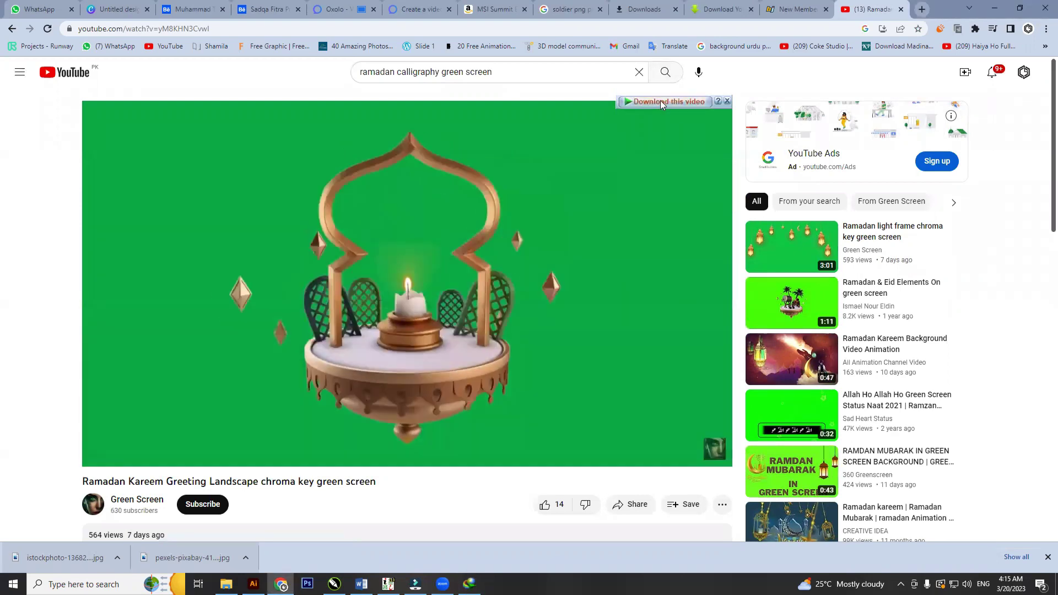
Download the smaller 6.33 MB version of the Ramadan Kareem Greeting Landscape video and return to the search results.
left_click(660, 101)
left_click(683, 155)
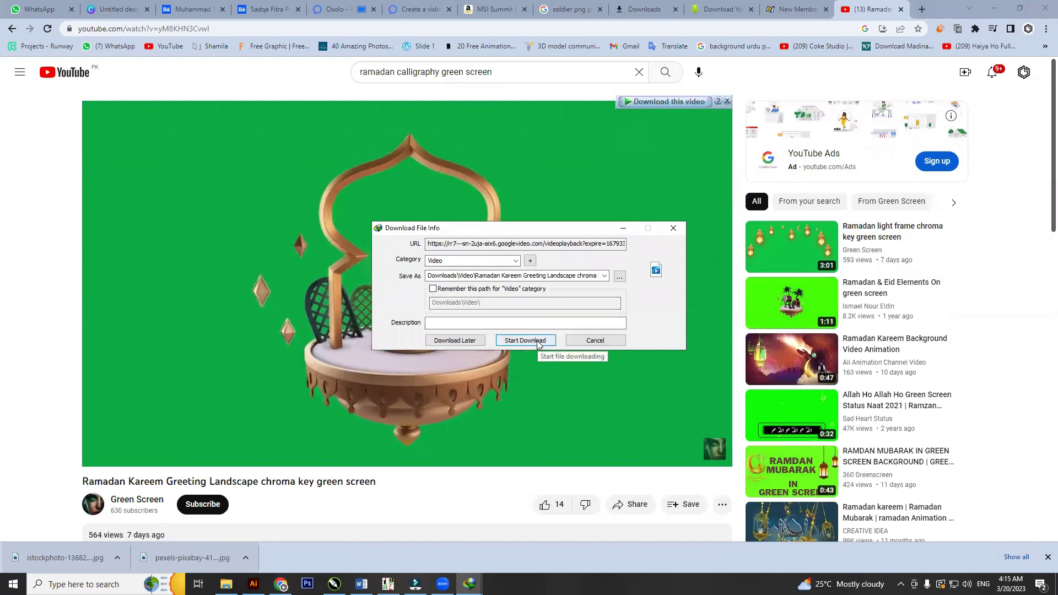
left_click(537, 341)
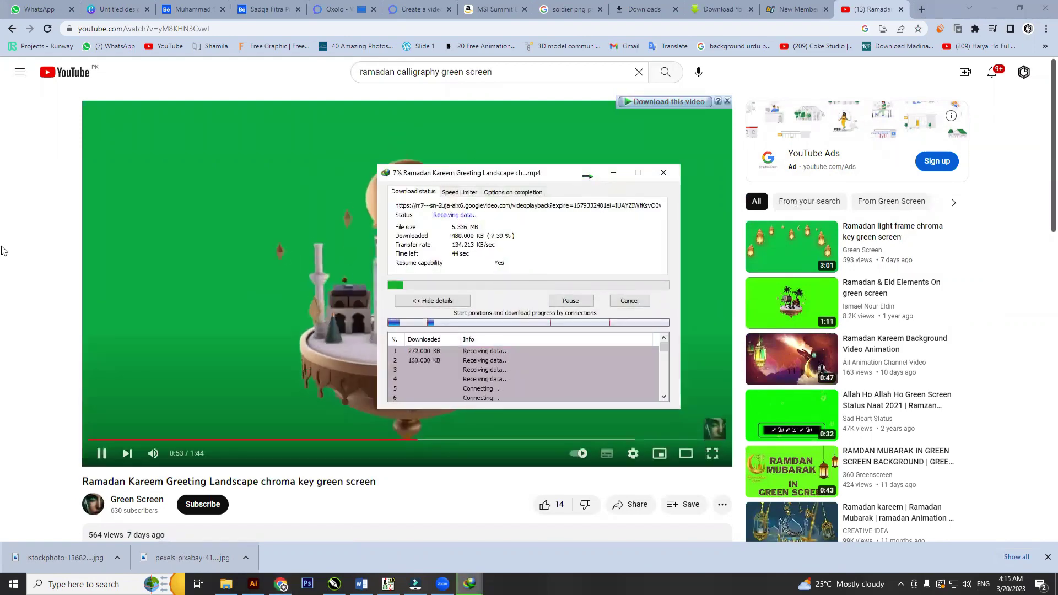
left_click(12, 28)
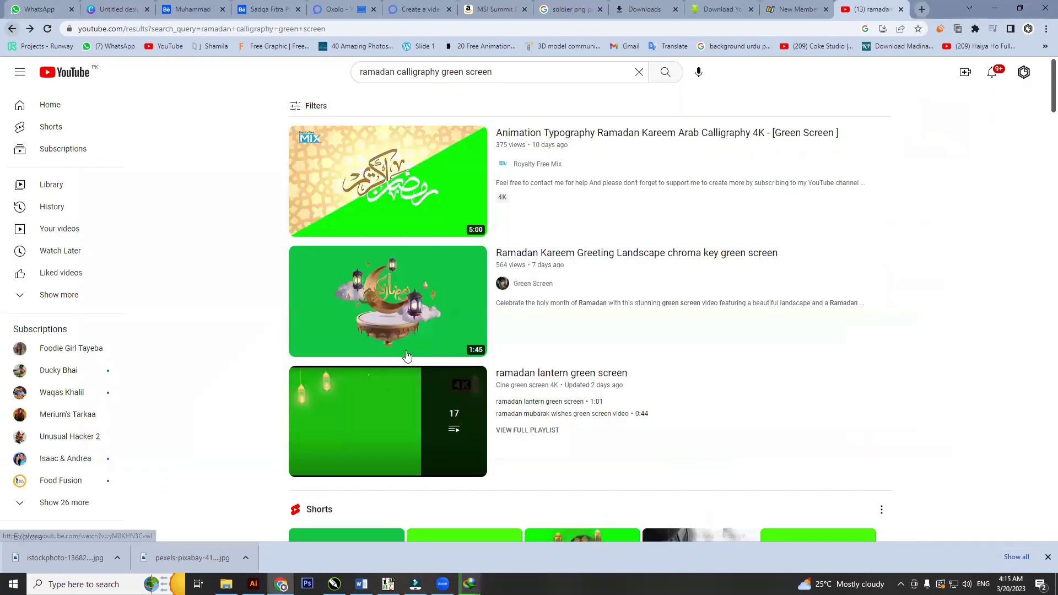
mouse_move(469, 583)
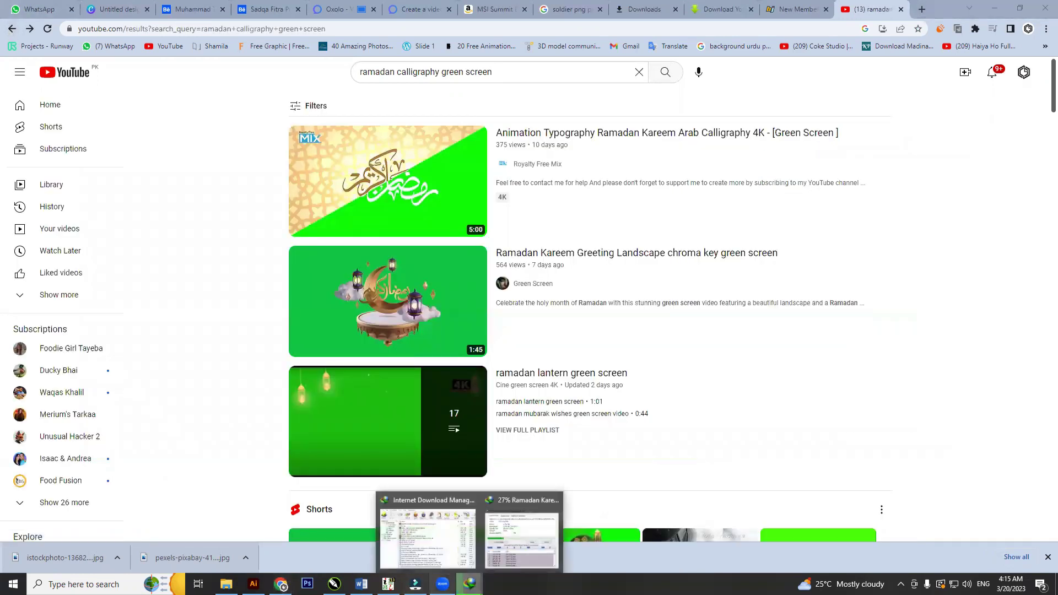
Switch to Filmora, delete both Islamic Animated Logos clips from the timeline and set the playhead to 00:00:00:11.
left_click(415, 584)
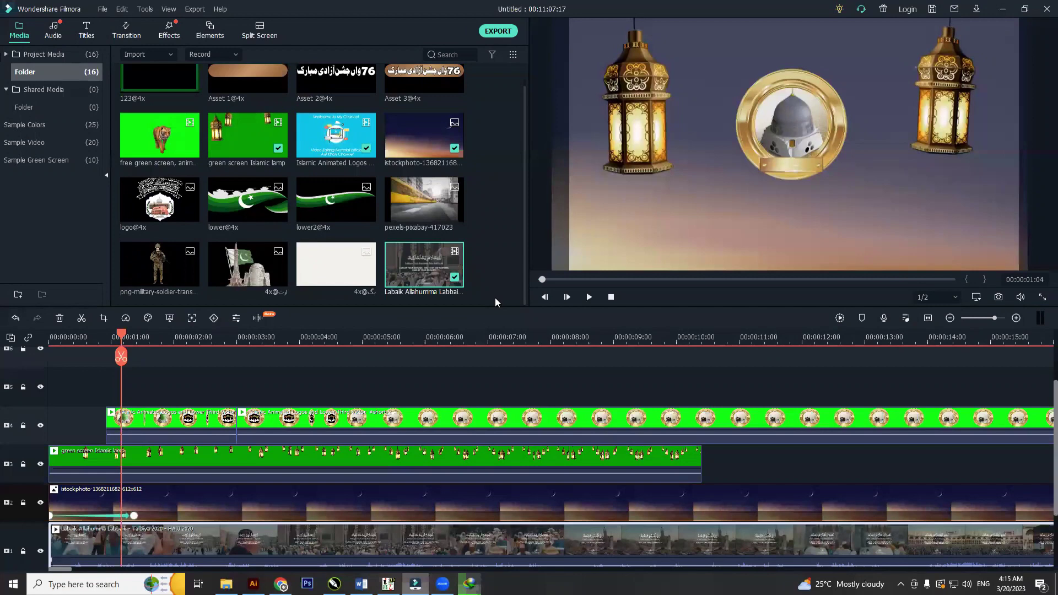
left_click(793, 148)
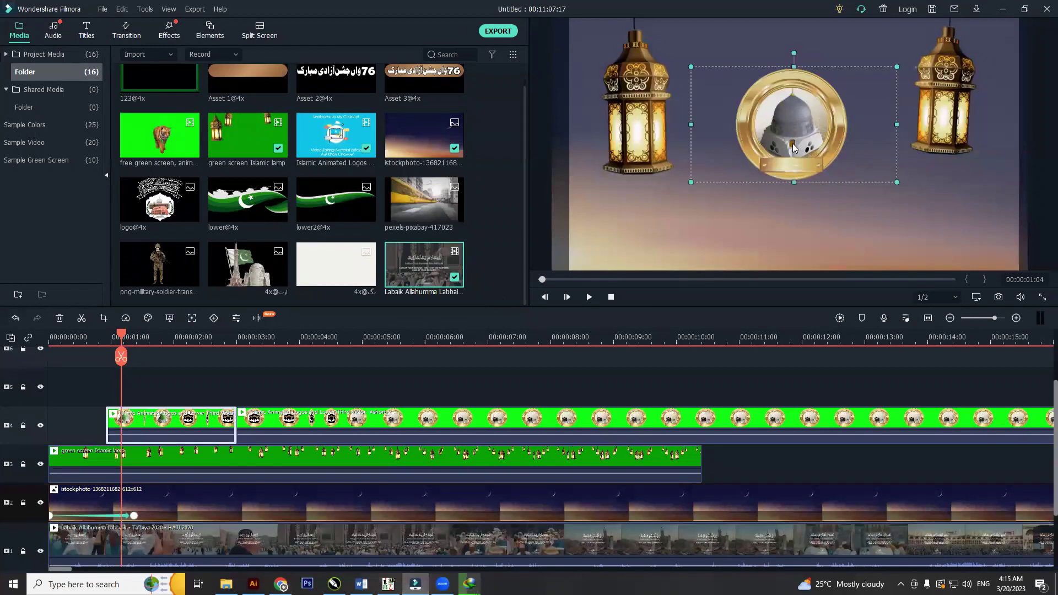
left_click(321, 430)
key("Delete")
key("Delete")
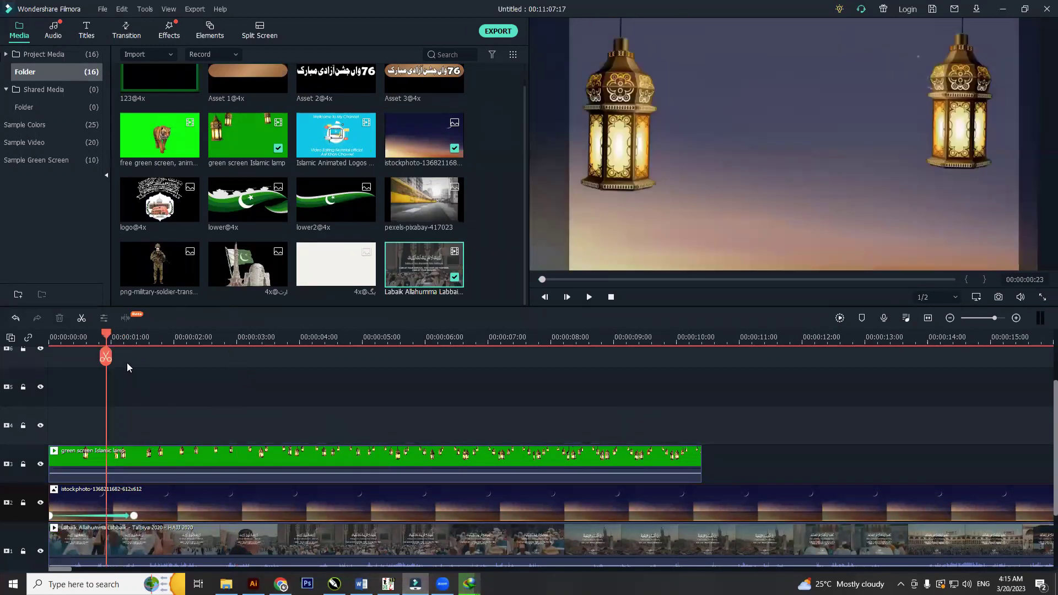
left_click_drag(106, 332, 77, 337)
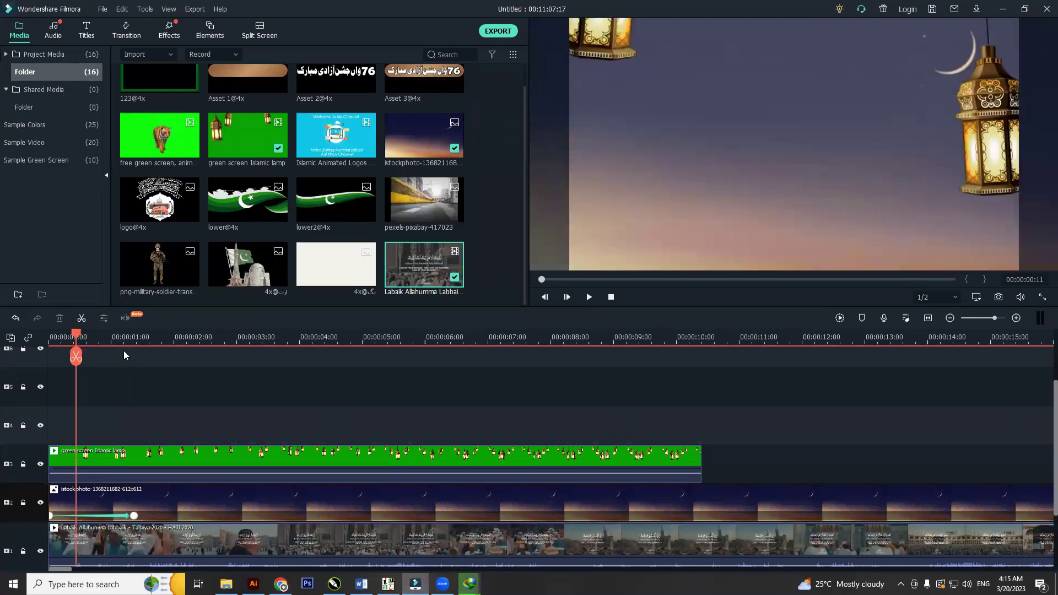
Import the downloaded "Ramadan Kareem Greeting Landscape chroma key green screen_2" video and place it at the playhead on the track above the lamp clip.
key("alt+Tab")
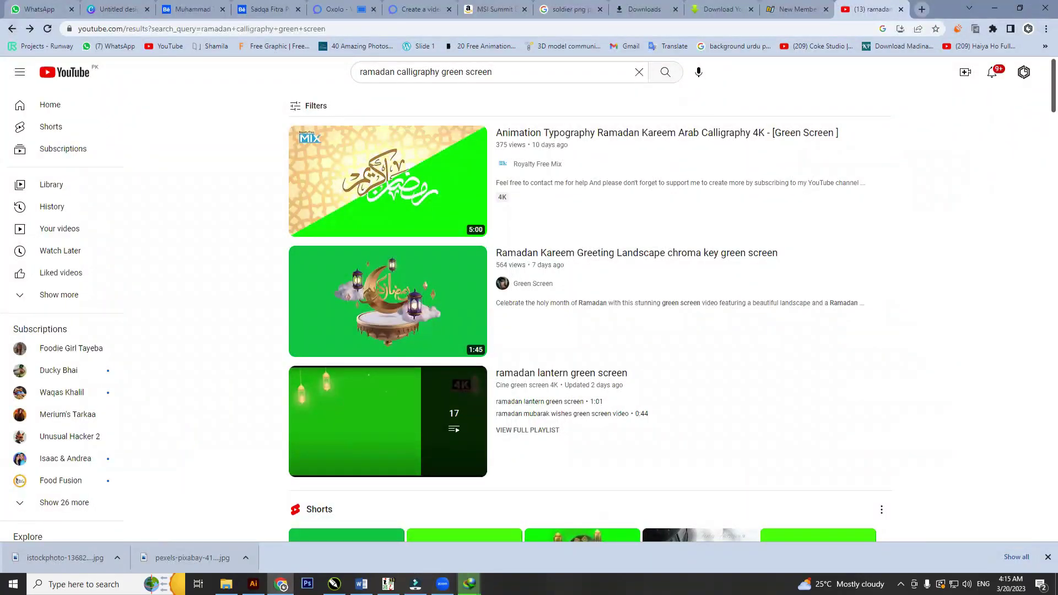
left_click(901, 584)
left_click(922, 540)
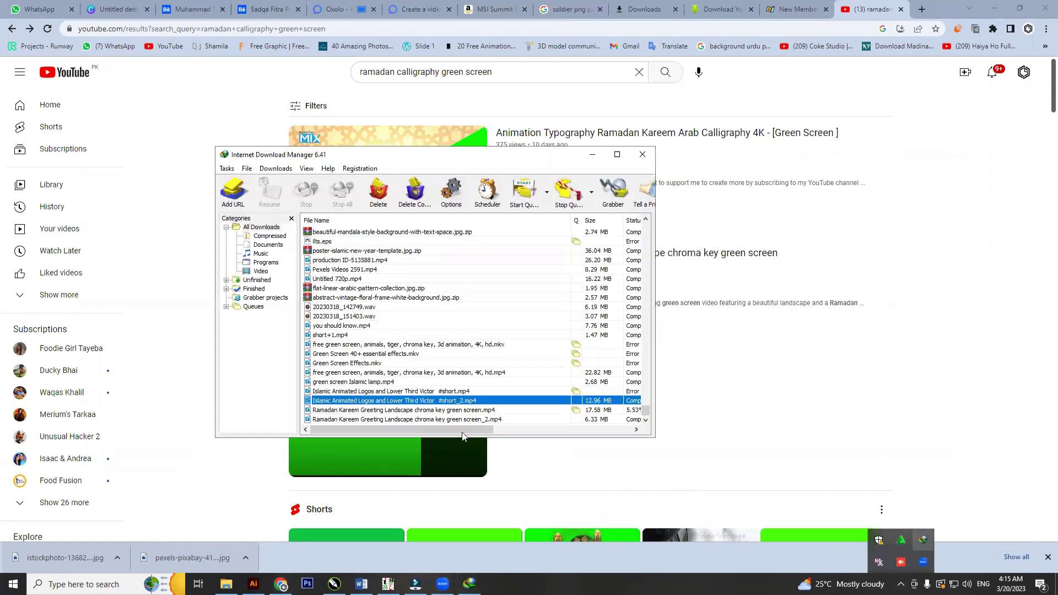
left_click(342, 420)
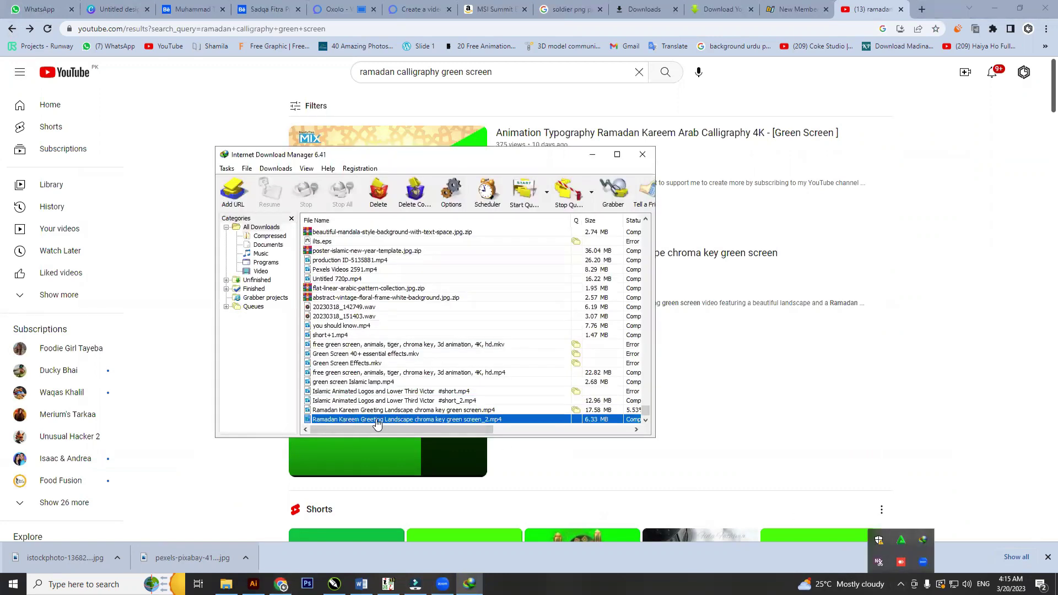
left_click(415, 584)
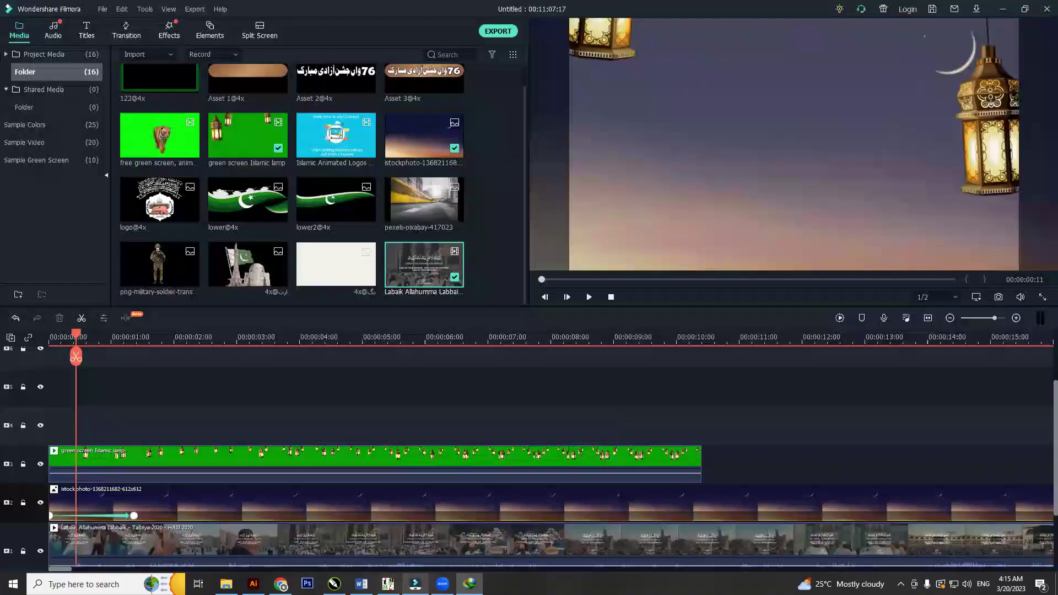
left_click_drag(424, 264, 307, 281)
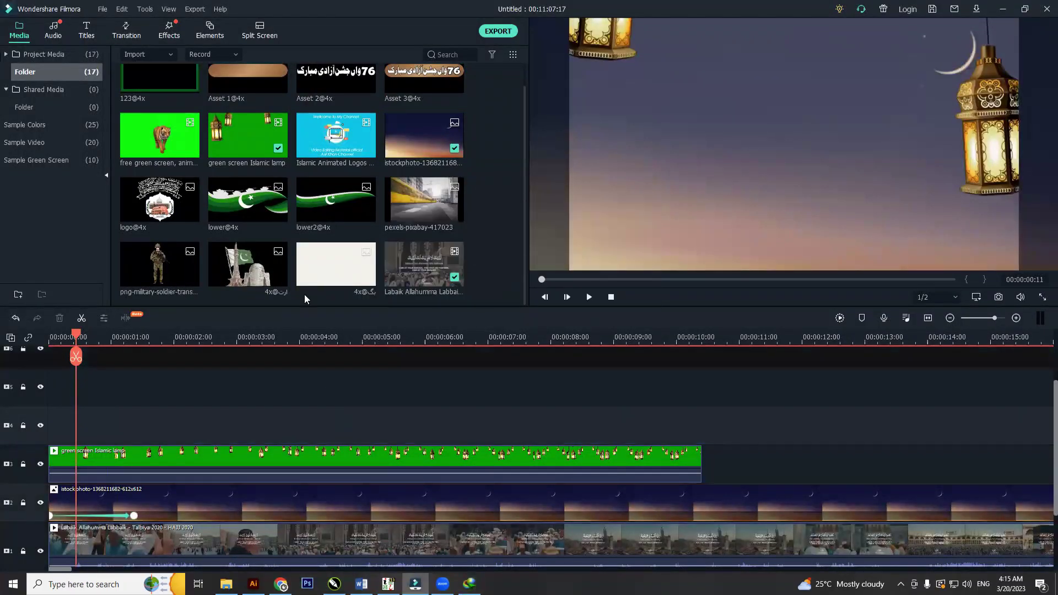
scroll(348, 252, "down", 1)
left_click_drag(155, 270, 69, 437)
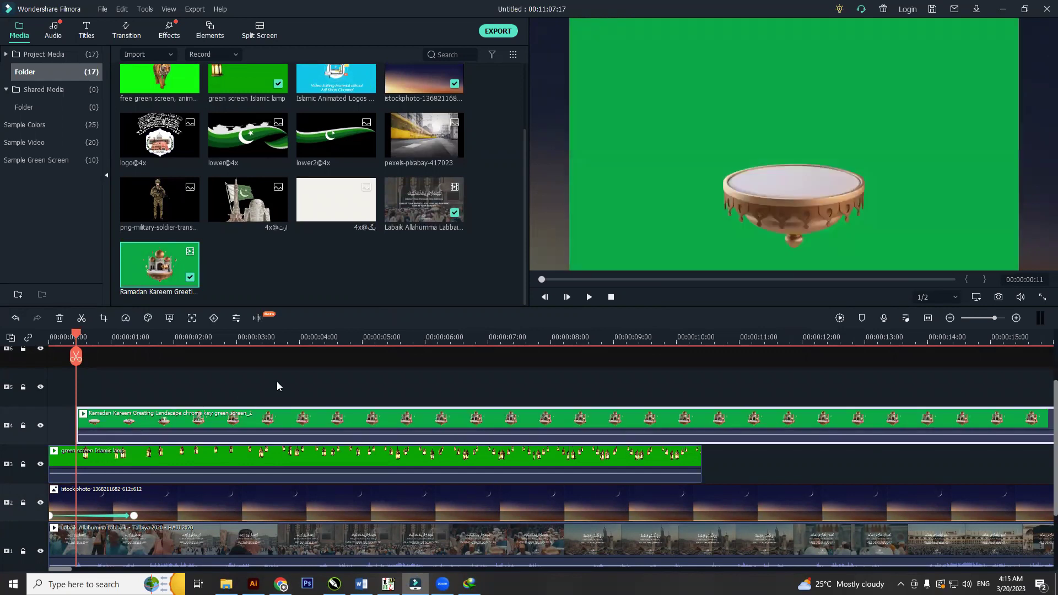
Apply Chroma Key to the Ramadan Kareem clip using the green sampled from its own background.
left_click(170, 318)
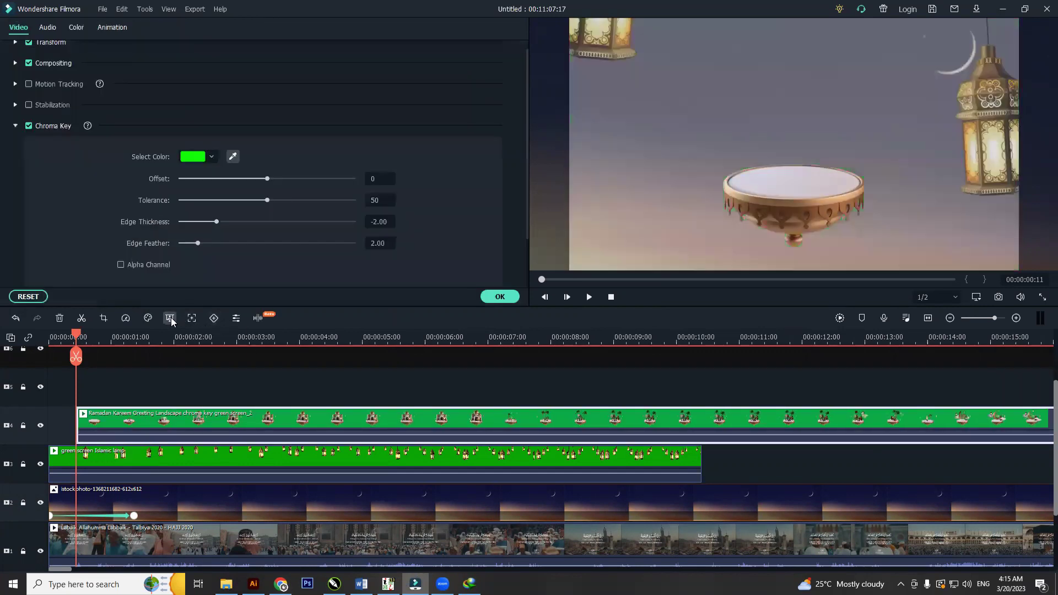
left_click(204, 156)
left_click(232, 156)
left_click(622, 144)
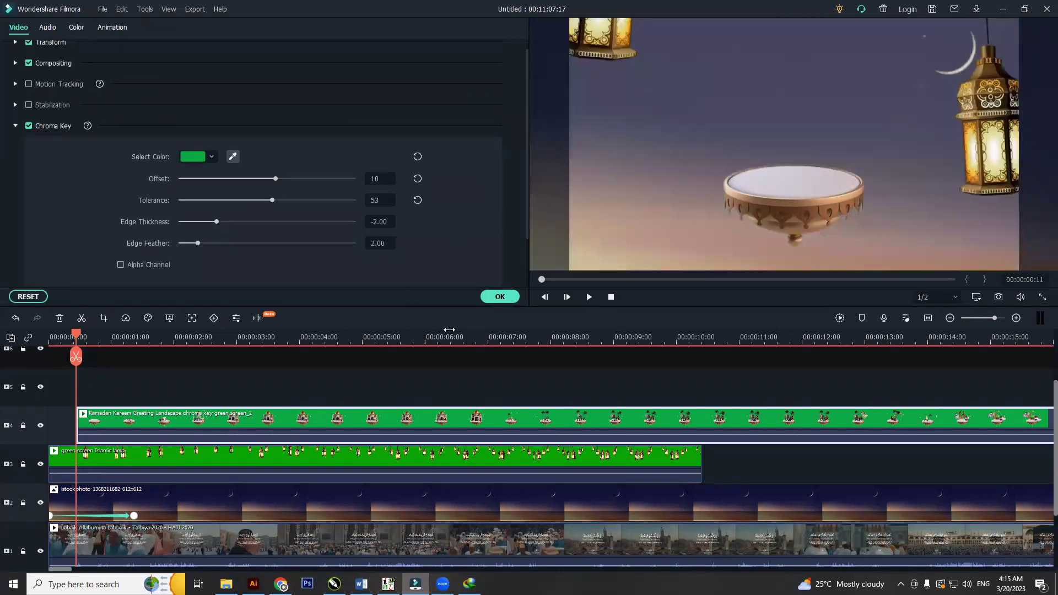
left_click(498, 297)
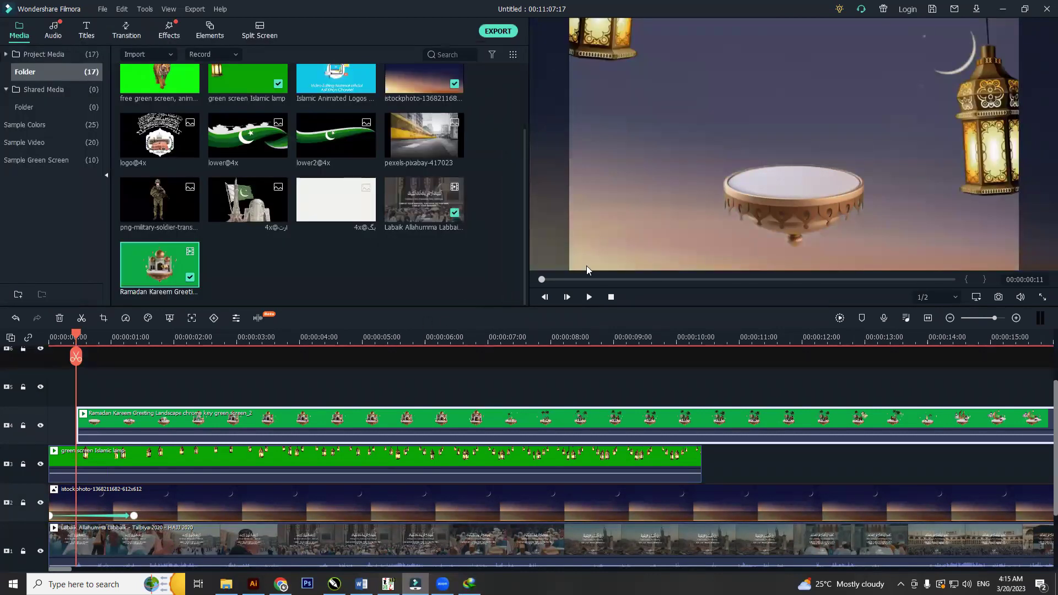
Apply the Fade In preset animation to the Ramadan Kareem Greeting clip and confirm it.
left_click(799, 196)
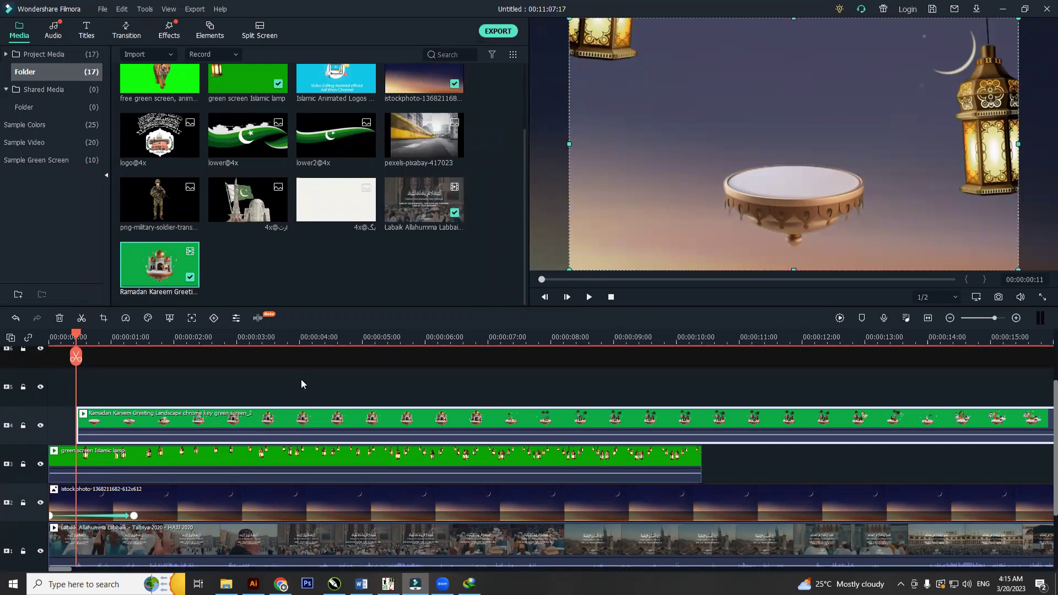
right_click(146, 425)
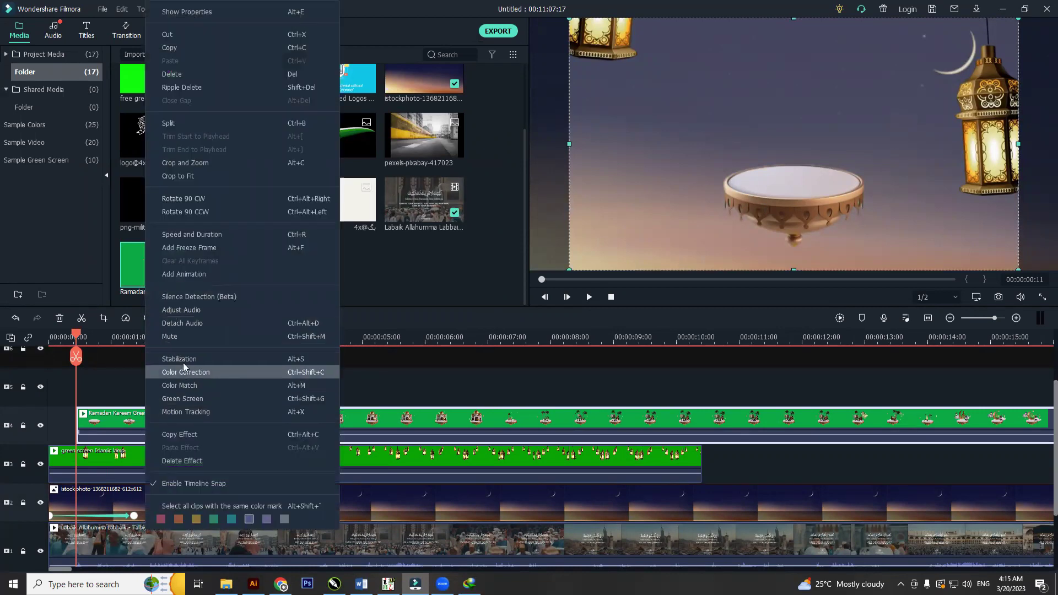
left_click(215, 274)
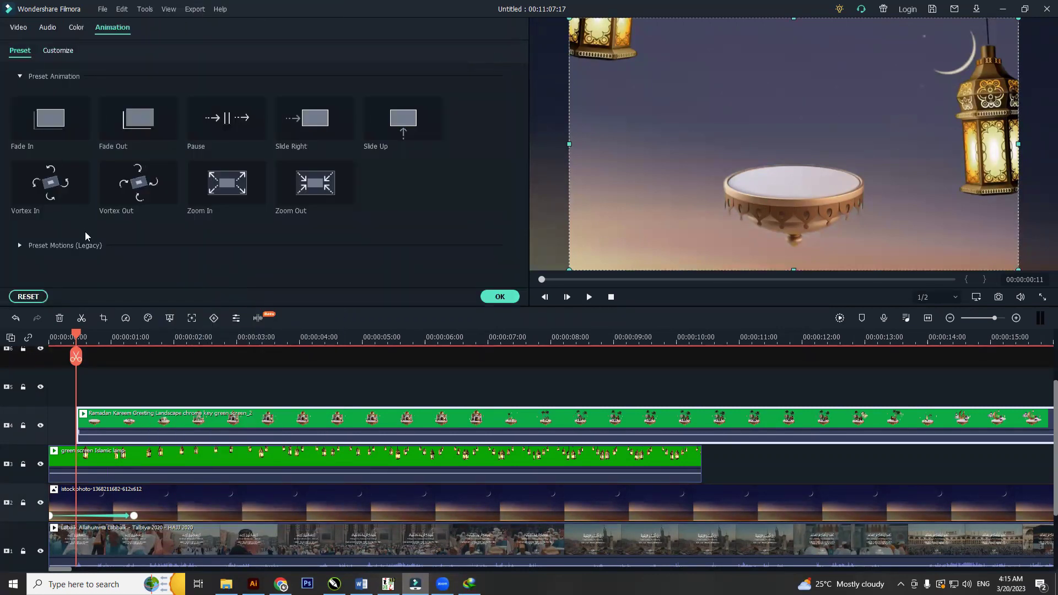
left_click(60, 244)
scroll(78, 248, "down", 5)
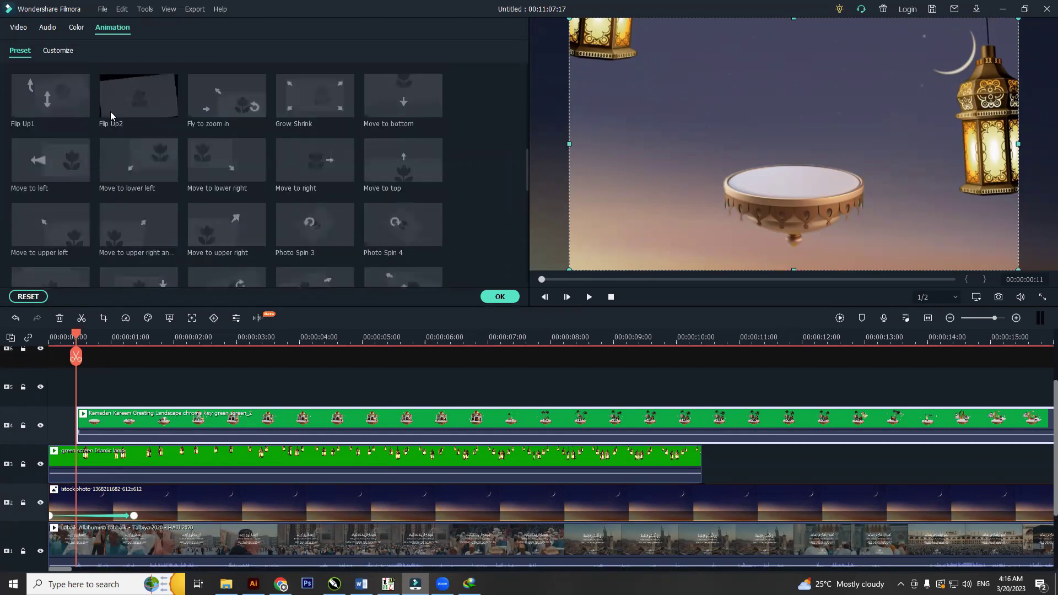
scroll(67, 119, "up", 5)
double_click(69, 121)
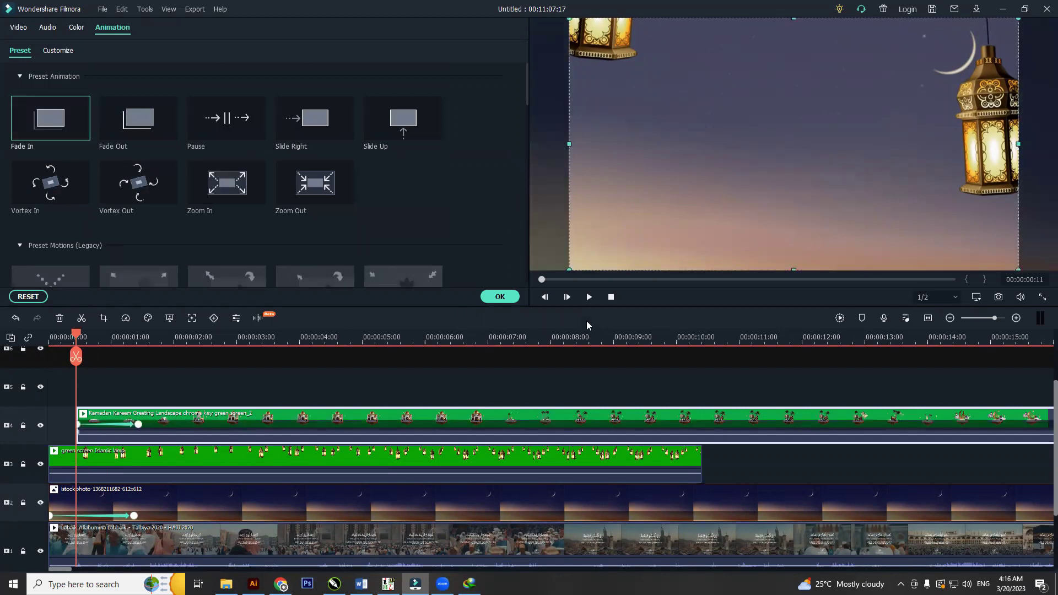
left_click(499, 297)
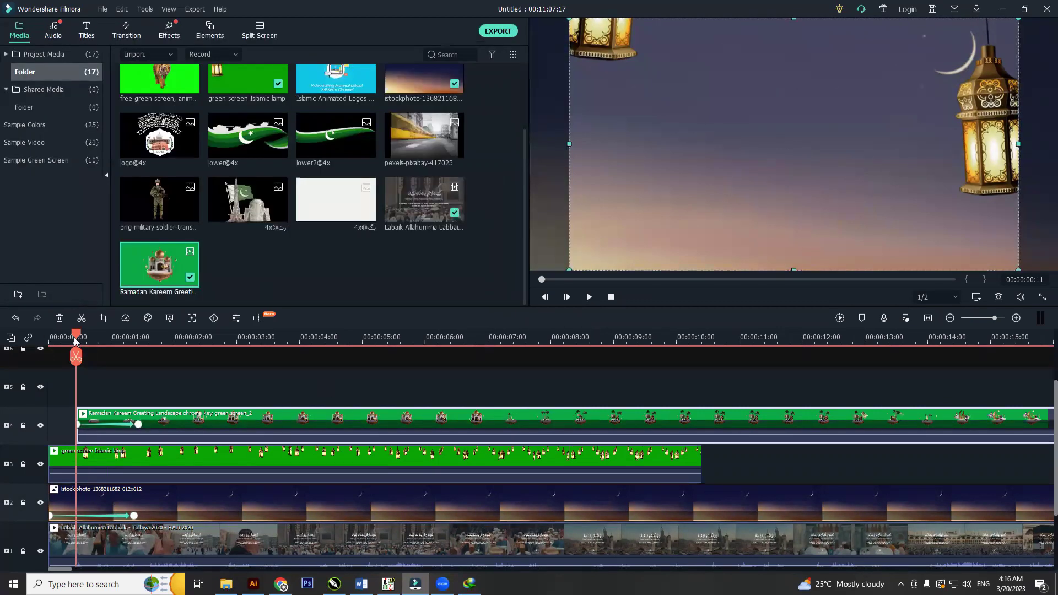
Play the composite from the beginning to check the greeting clip's fade-in over the lamps and sky.
left_click_drag(76, 342, 27, 348)
key("space")
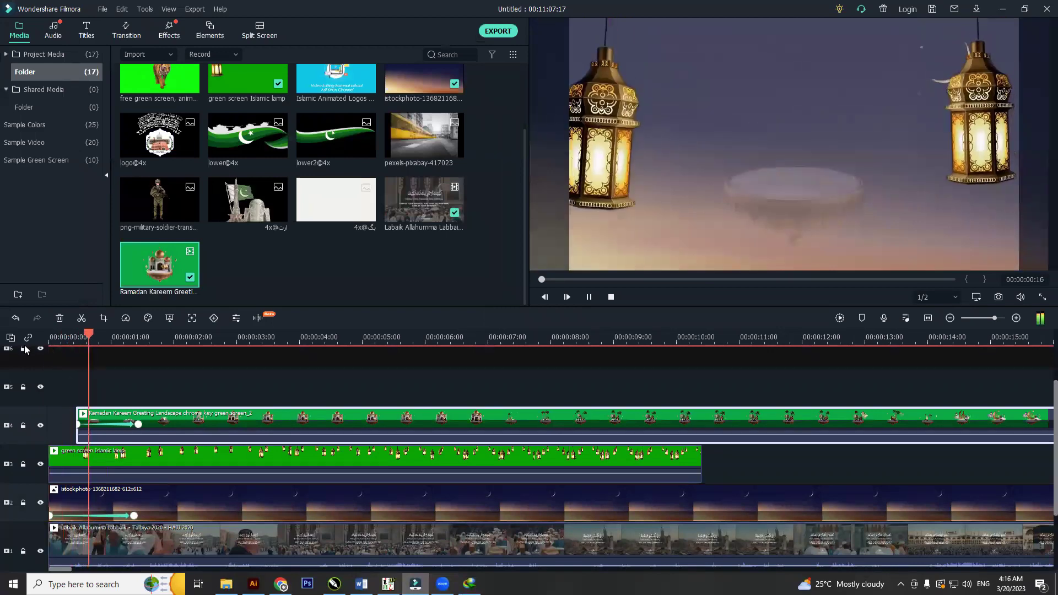
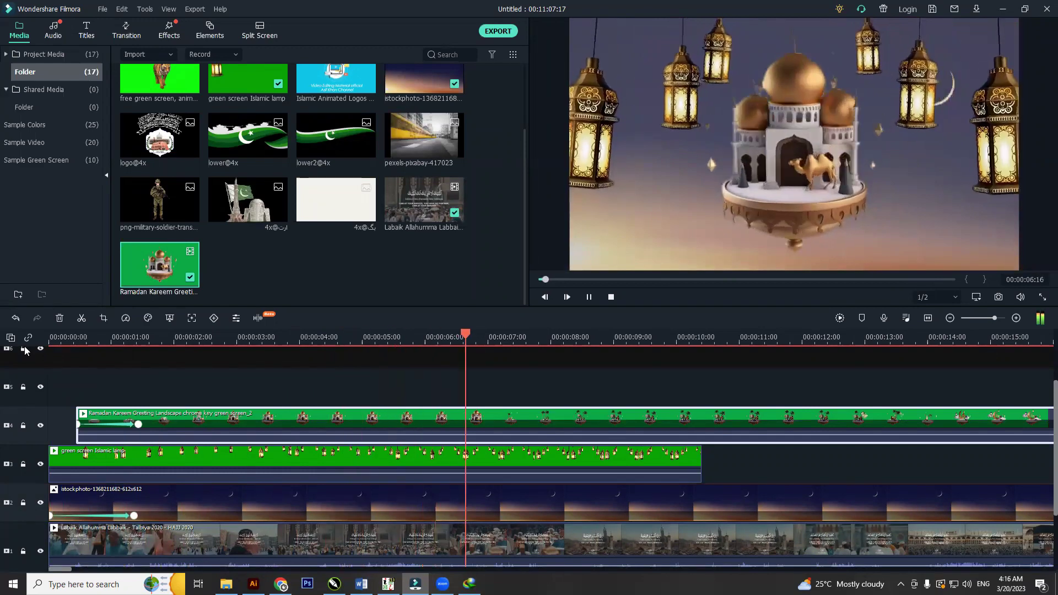
key("space")
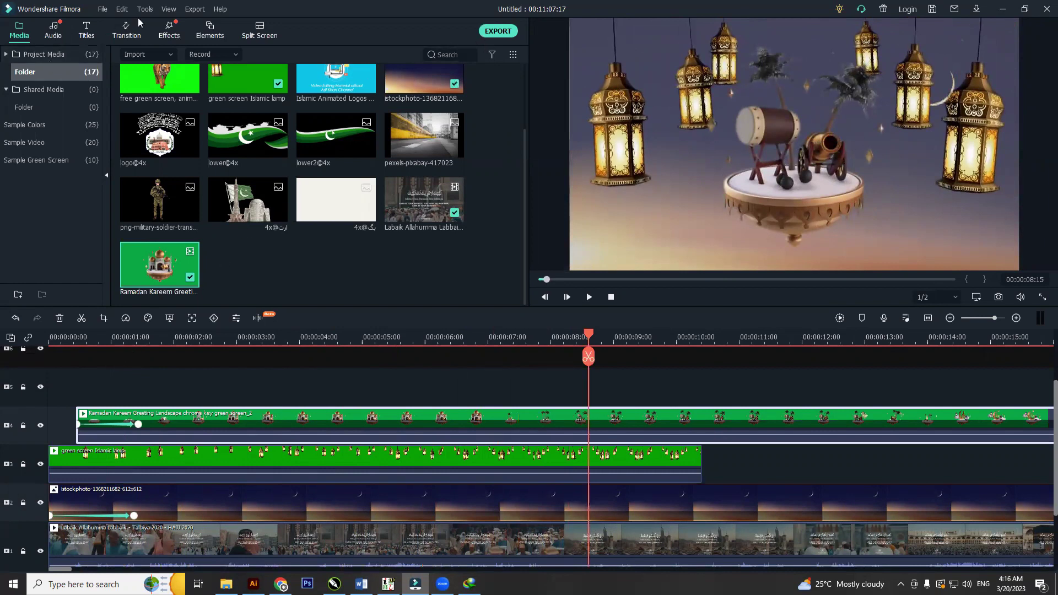
Add the Diamond Energy element on the empty track above the Ramadan Kareem clip, spanning the playhead at 00:00:01:03.
left_click(215, 35)
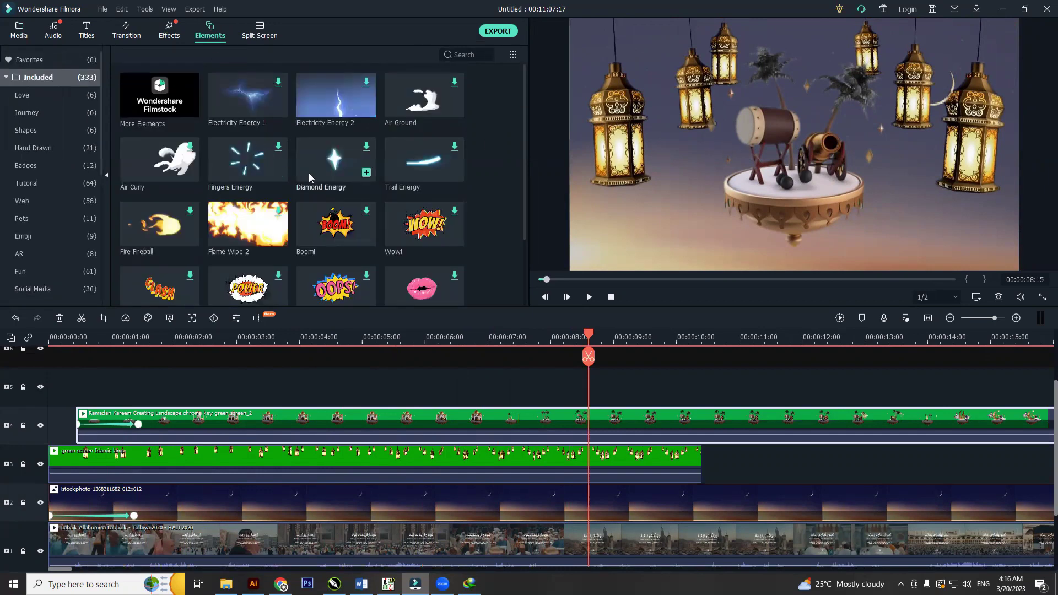
scroll(308, 177, "down", 2)
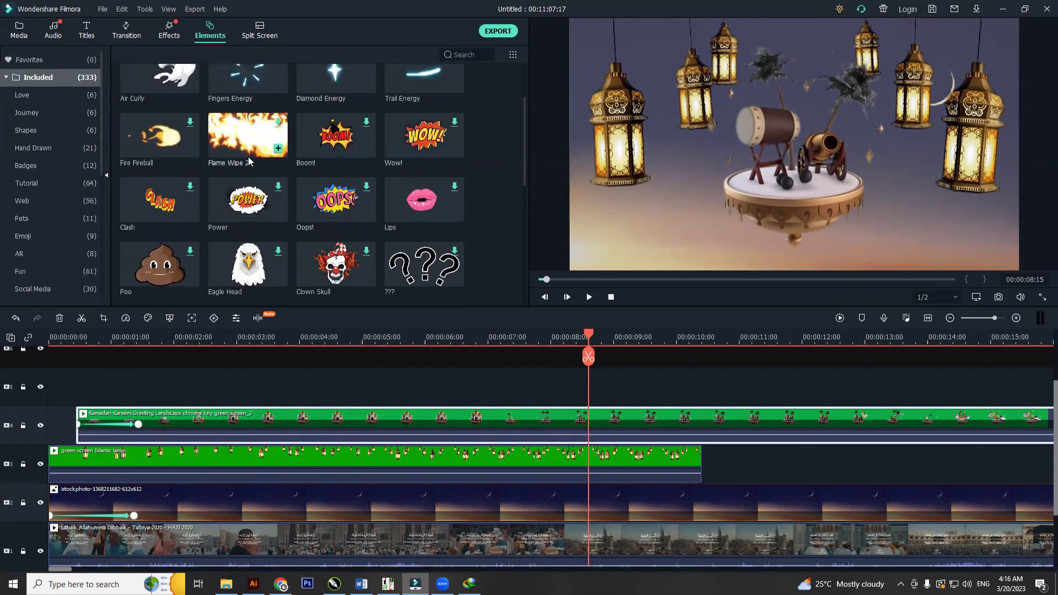
scroll(249, 172, "up", 2)
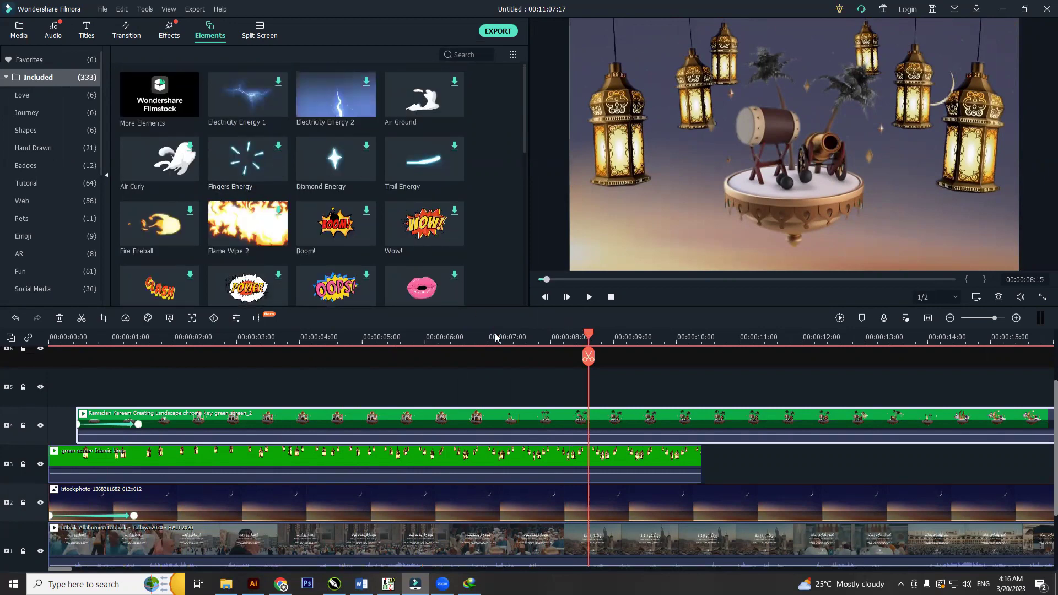
left_click_drag(495, 338, 118, 337)
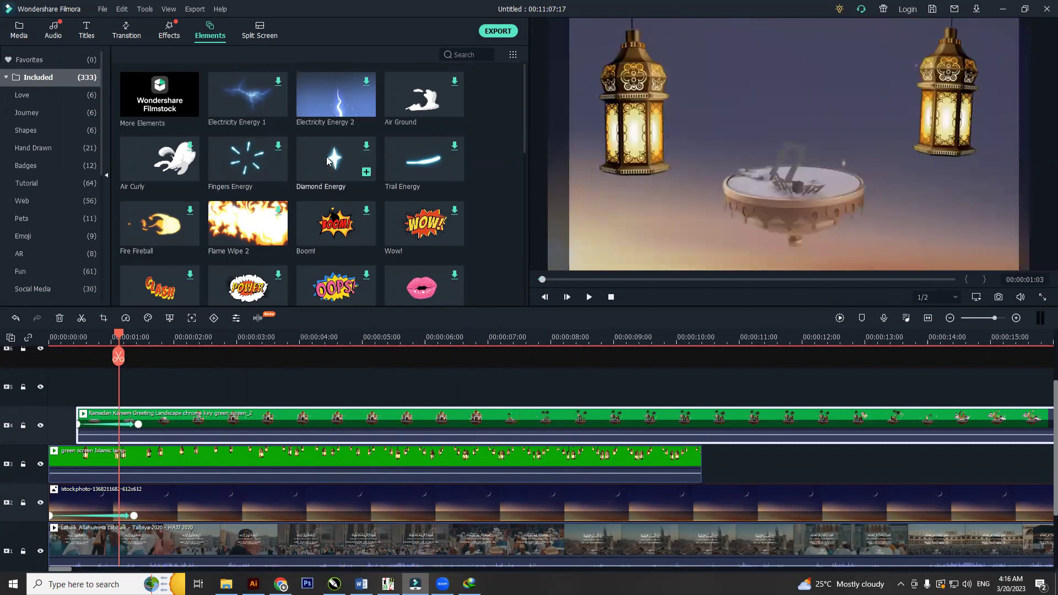
left_click(334, 156)
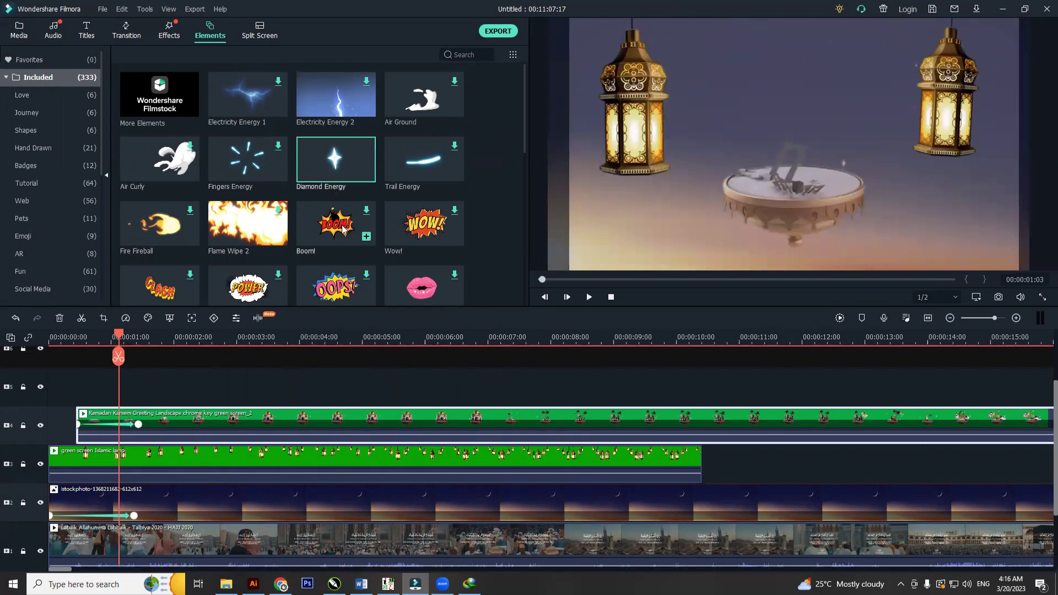
left_click_drag(330, 161, 119, 390)
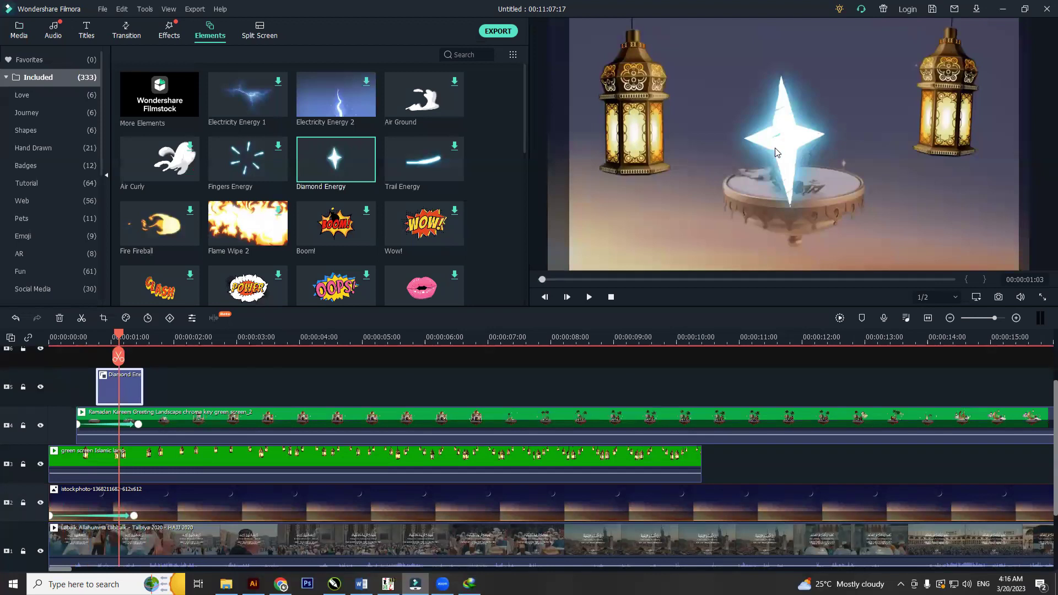
Shrink the Diamond Energy star and place it in the picture's upper-left corner, just left of the left lantern.
left_click(775, 153)
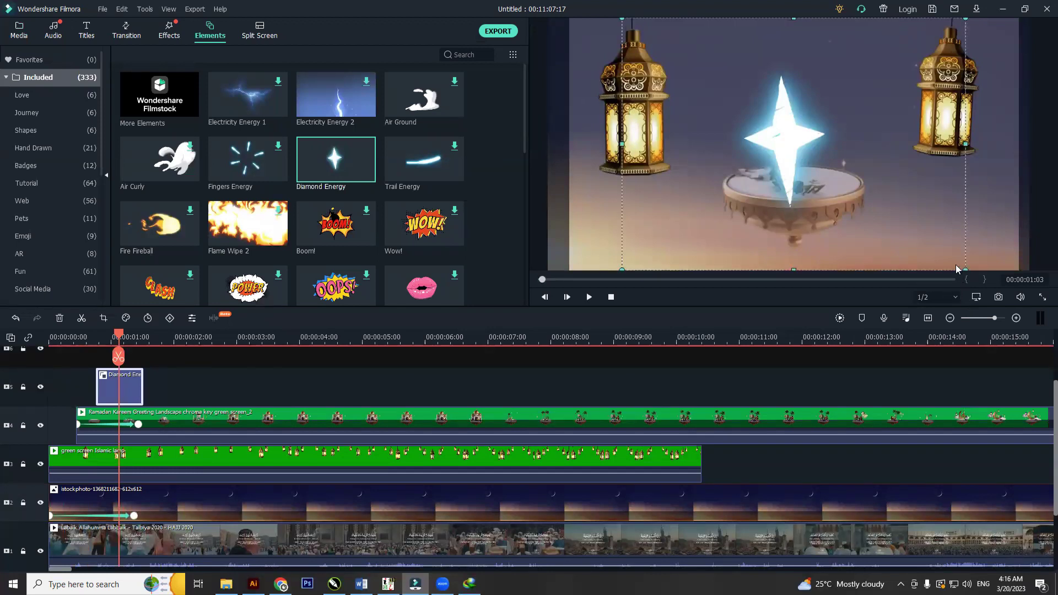
left_click_drag(870, 204, 758, 121)
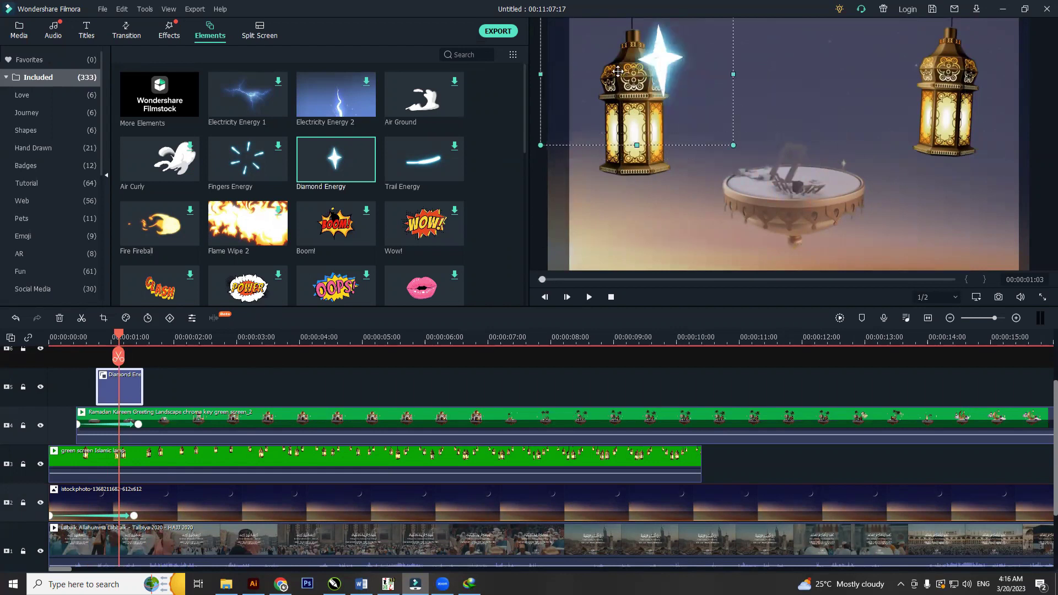
left_click_drag(671, 65, 595, 57)
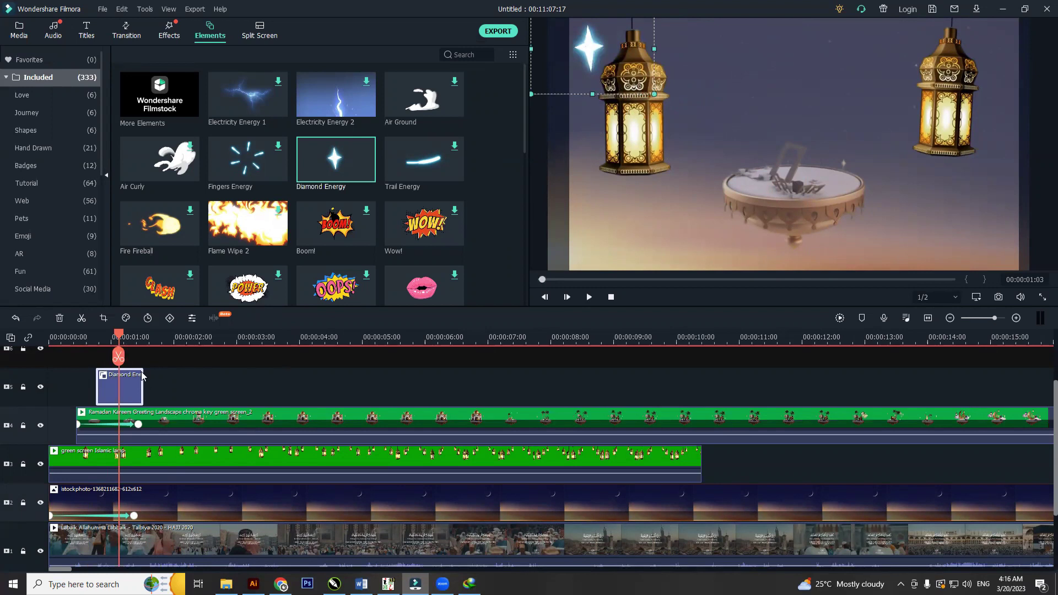
Try to lengthen the Diamond Energy clip by its end edge and play the timeline from the start past it.
left_click_drag(145, 372, 780, 385)
left_click_drag(144, 382, 145, 382)
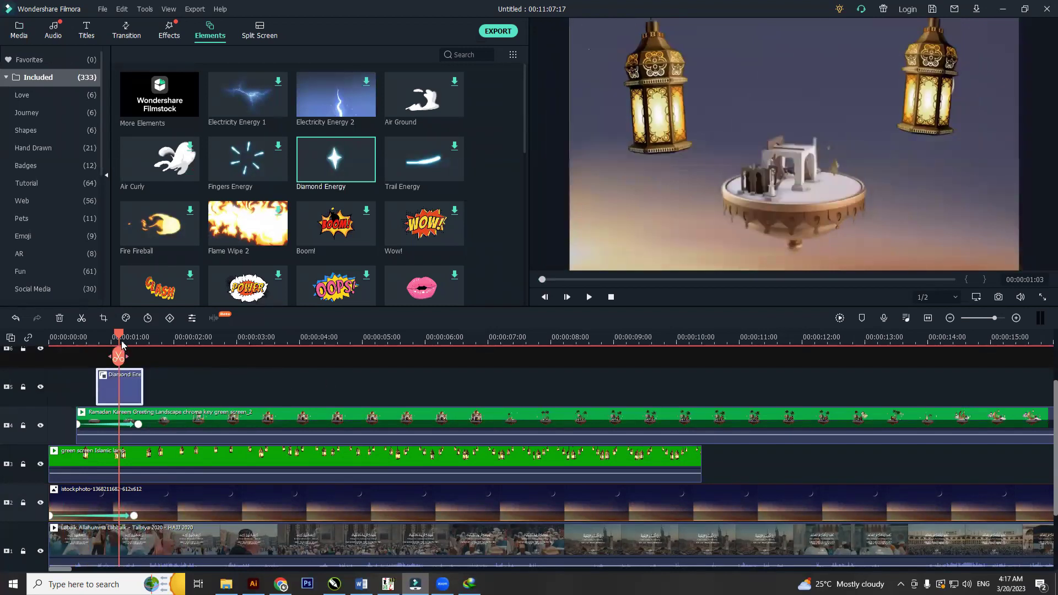
left_click_drag(118, 338, 51, 337)
key("space")
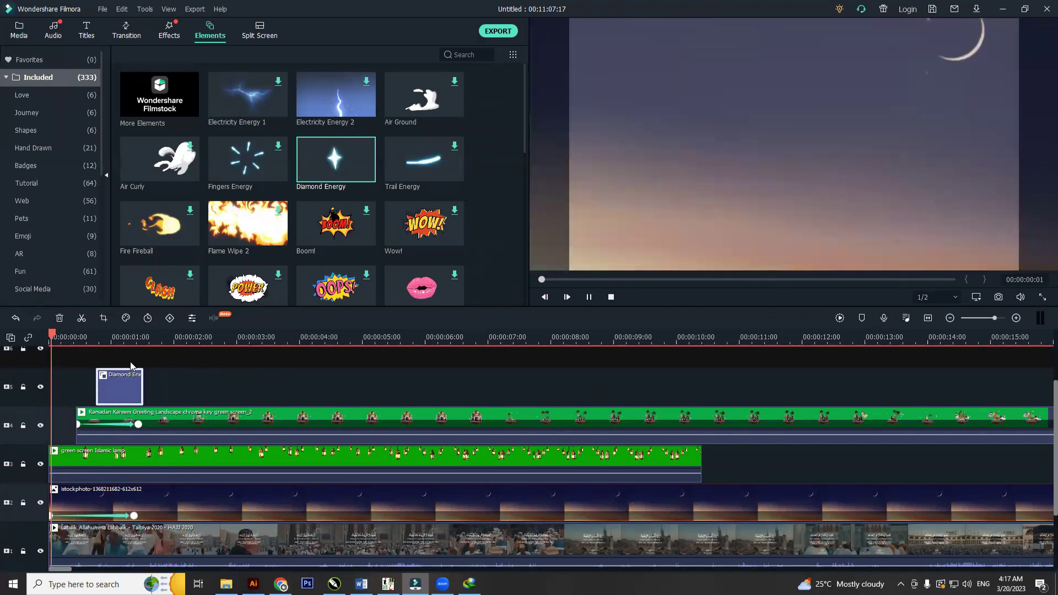
key("space")
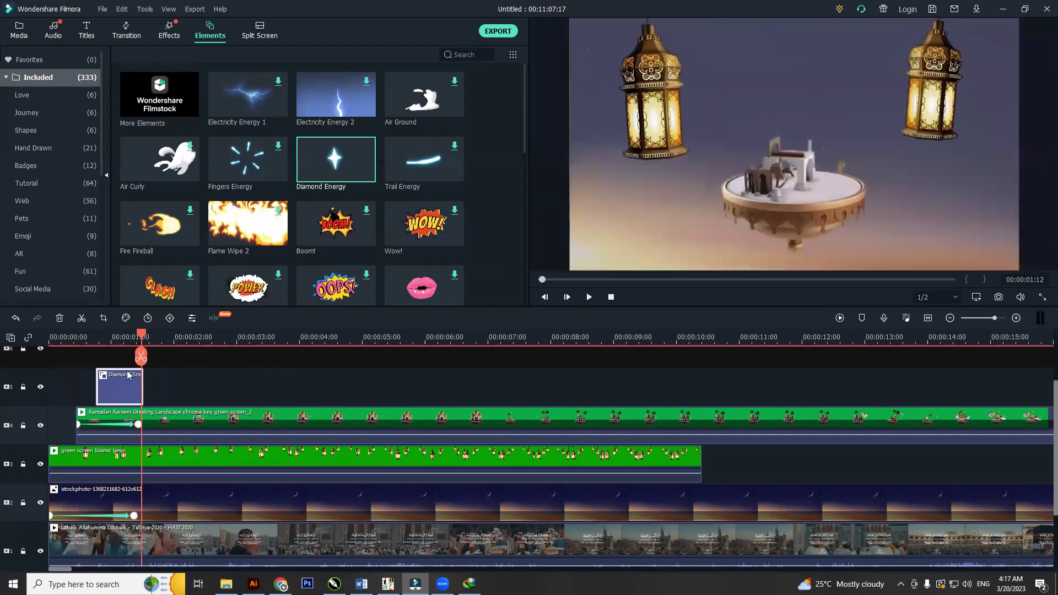
Paste nine copies of the Diamond Energy clip end to end on the track above, starting at 00:00:01:11.
mouse_move(138, 345)
left_mouse_down()
mouse_move(107, 338)
mouse_move(142, 339)
left_mouse_up()
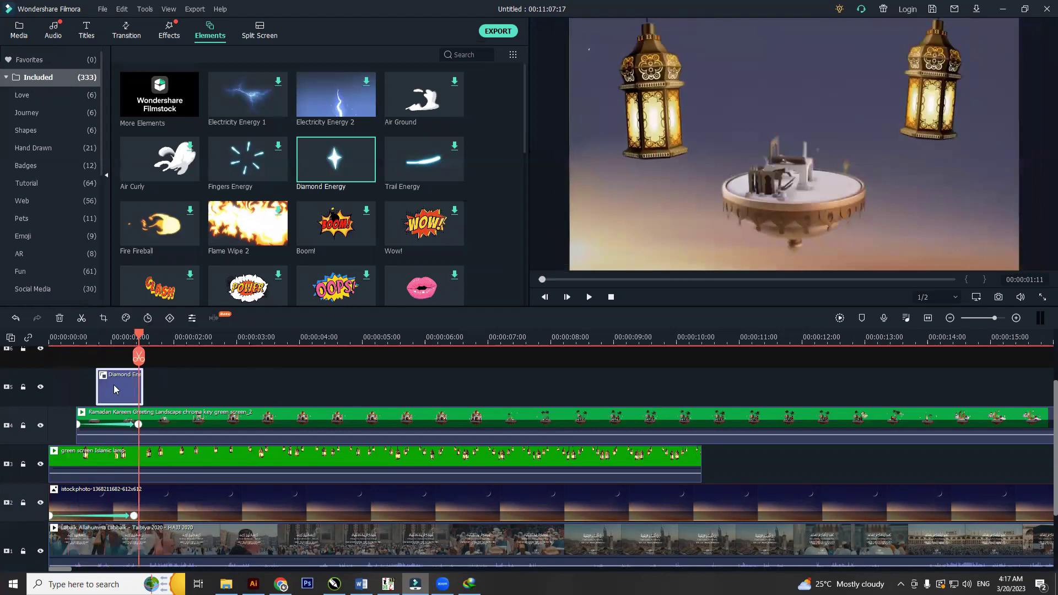
key("ctrl+v")
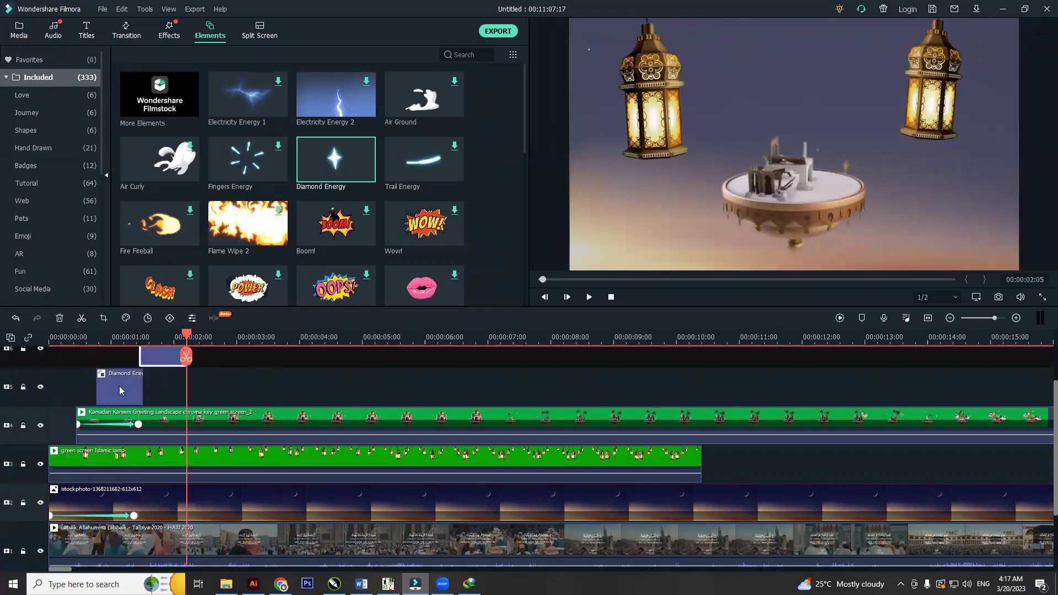
key("ctrl+v")
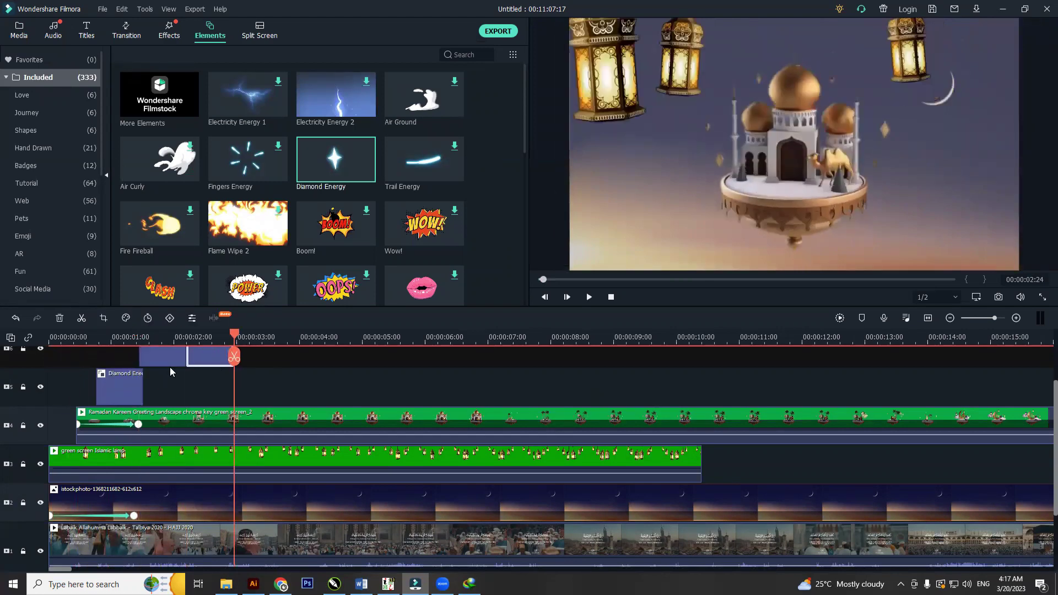
key("ctrl+v")
key("ctrl+v")
key("ctrl+v")
key("ctrl+v")
key("ctrl+v")
key("ctrl+v")
key("ctrl+v")
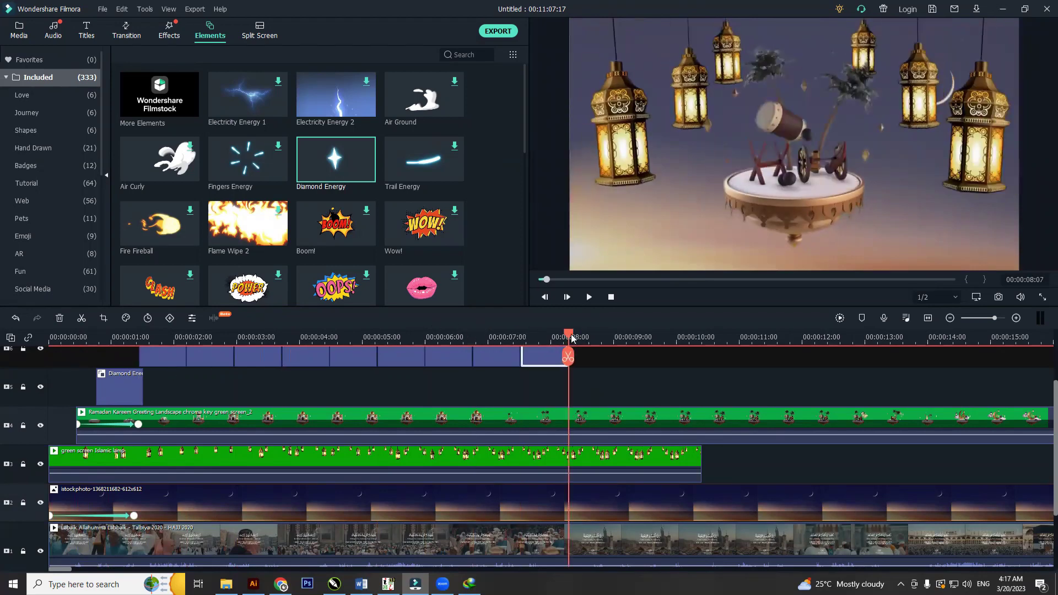
Play the timeline from 00:00:00:09 to check the repeating star effect.
left_click_drag(571, 338, 74, 342)
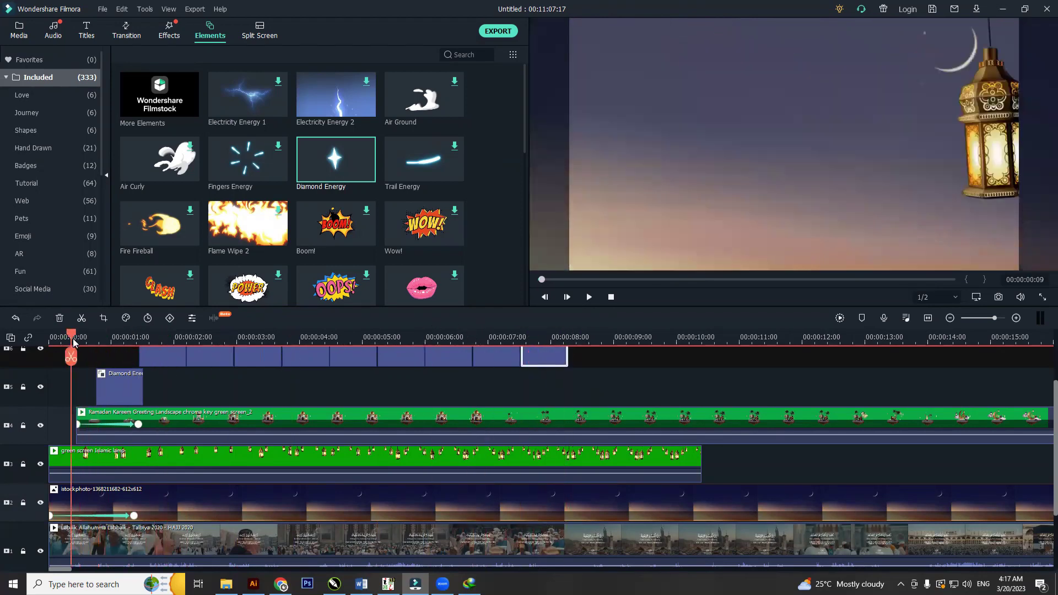
key("space")
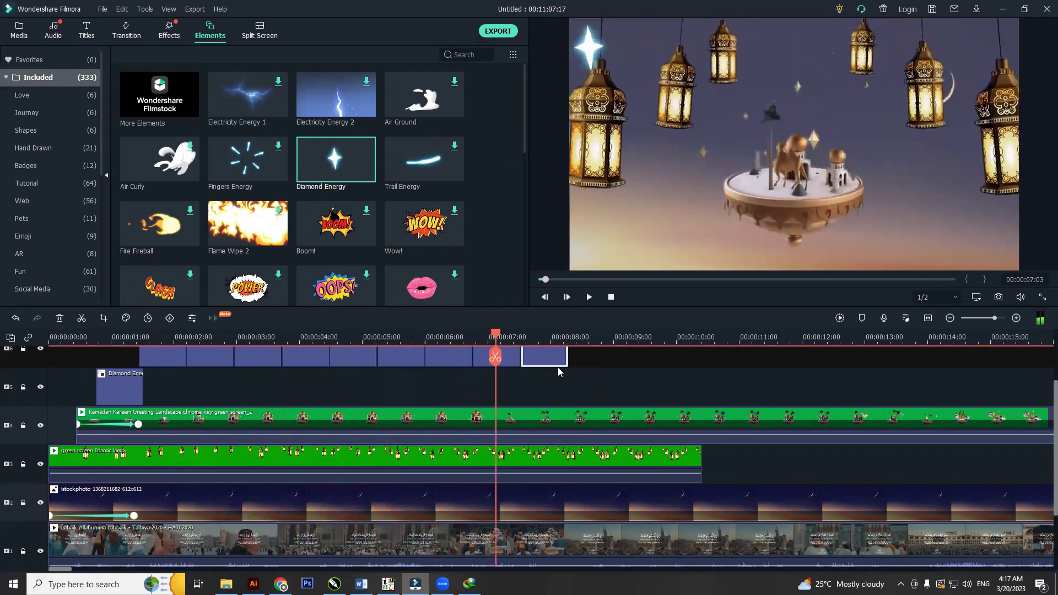
key("space")
Select all the Diamond Energy clips and shift them together slightly later, with the first starting at about 00:00:01:03.
scroll(615, 388, "up", 1)
left_click_drag(620, 391, 149, 435)
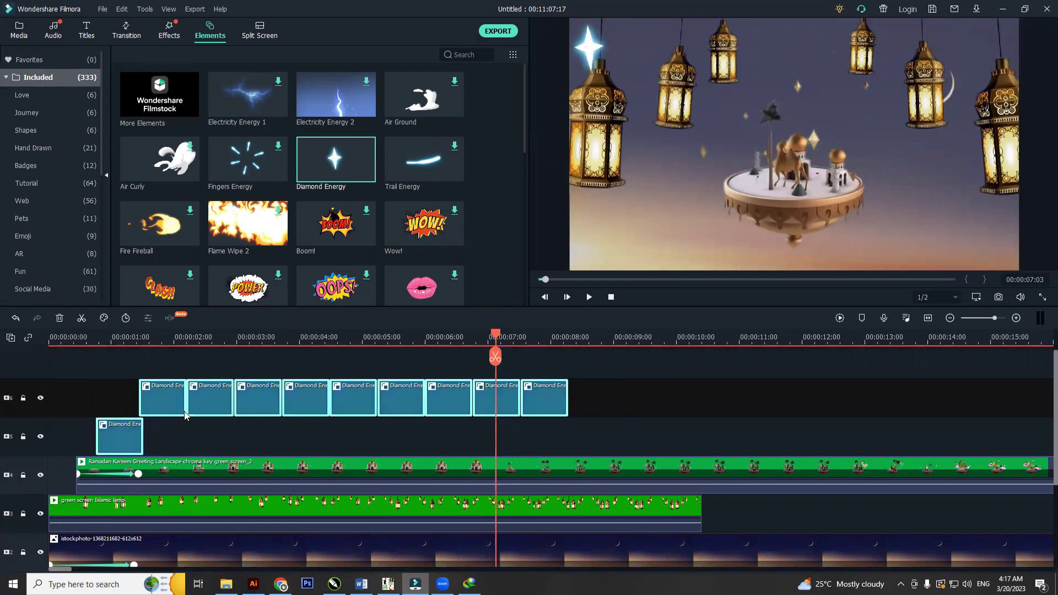
left_click_drag(231, 395, 307, 396)
key("ctrl+z")
left_click_drag(492, 340, 89, 355)
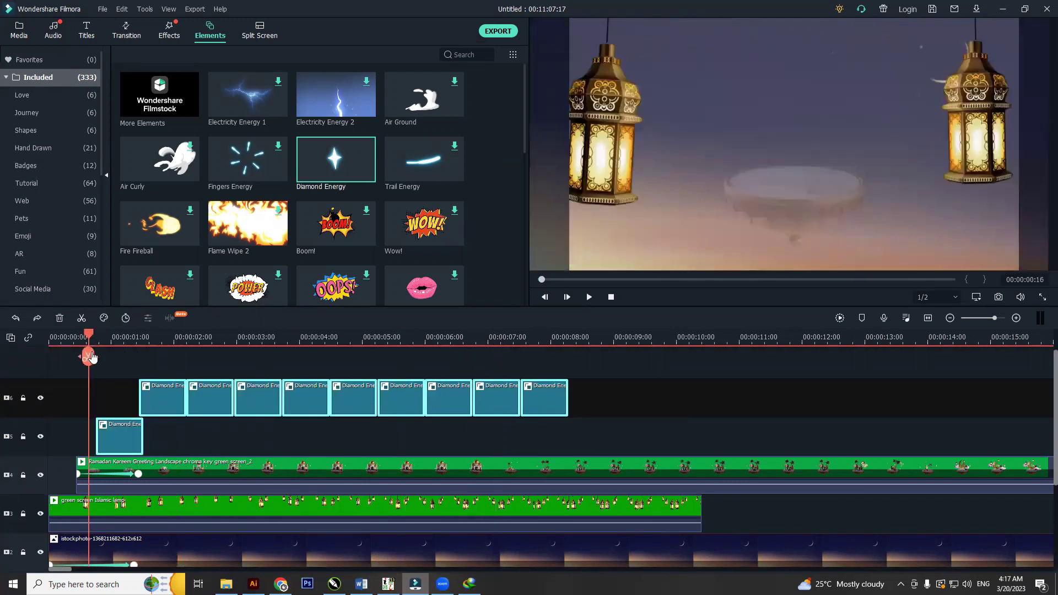
key("space")
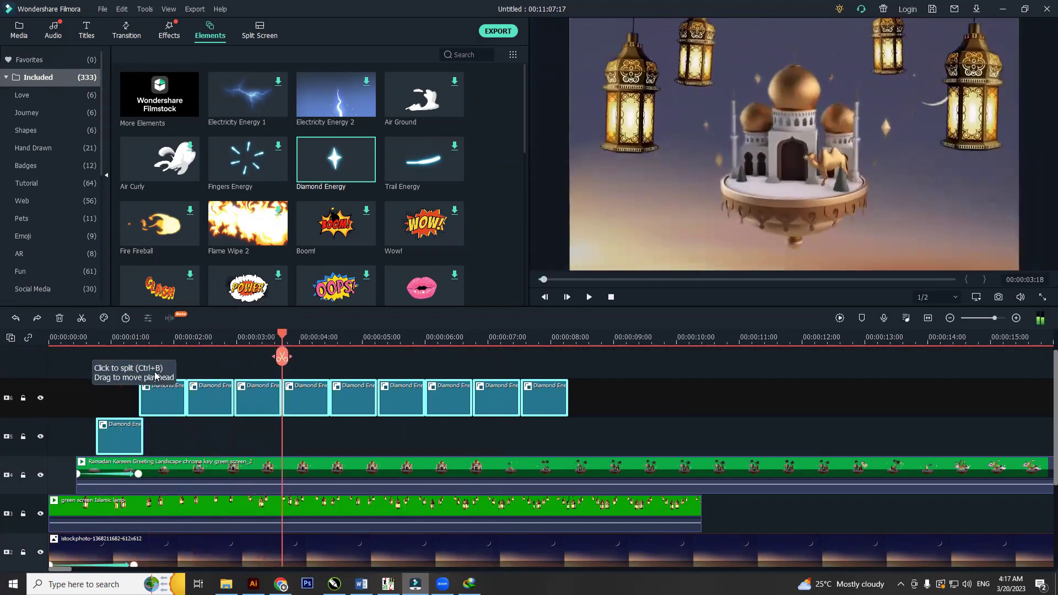
key("space")
left_click_drag(171, 396, 205, 406)
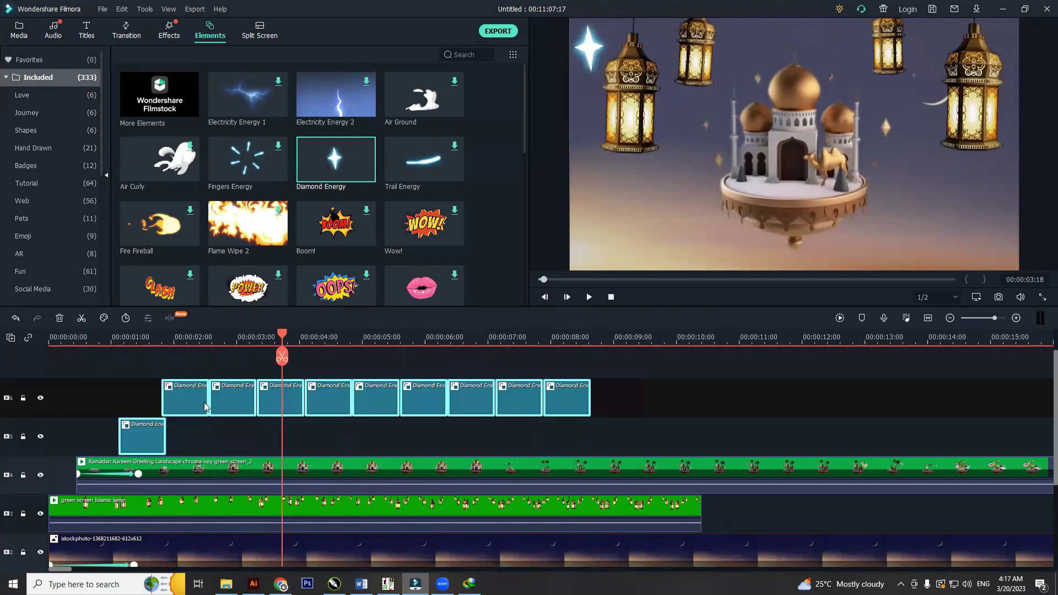
Paste a copy of the Diamond Energy clip group at 00:00:03:18 and move the pasted clips up one track.
key("ctrl+v")
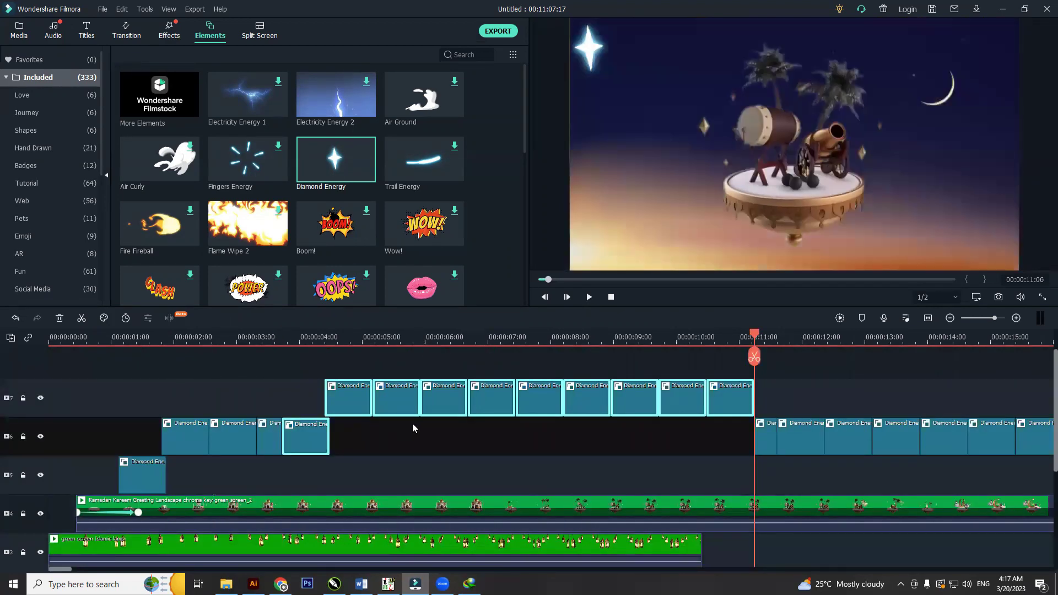
scroll(430, 425, "down", 1)
scroll(440, 424, "up", 1)
left_click_drag(299, 408, 306, 384)
Undo the paste of the Diamond Energy clip group, leaving only the original group on the timeline.
scroll(700, 477, "down", 1)
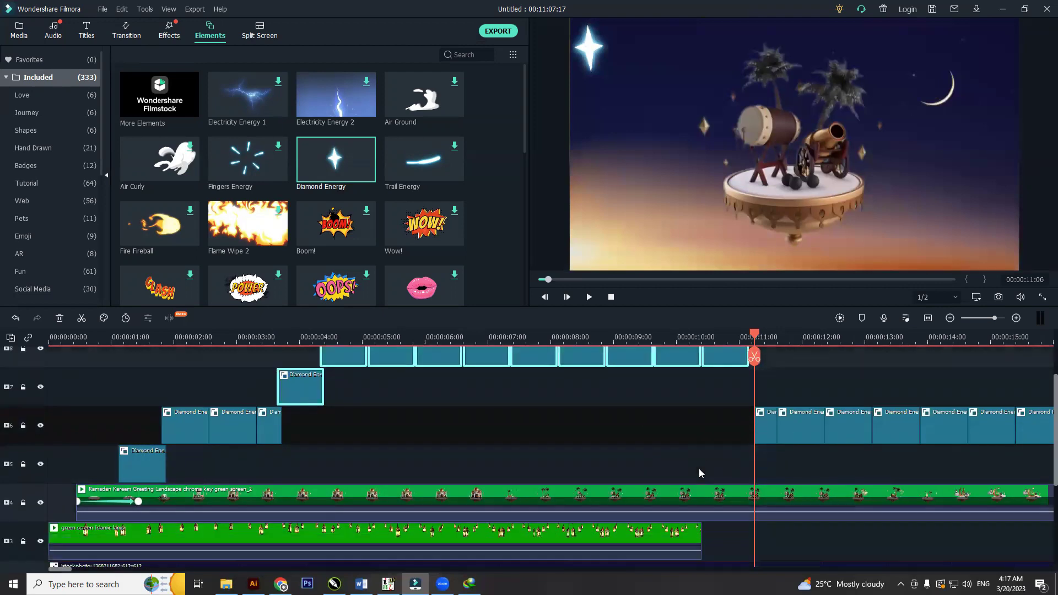
scroll(677, 441, "down", 1)
scroll(834, 337, "down", 2)
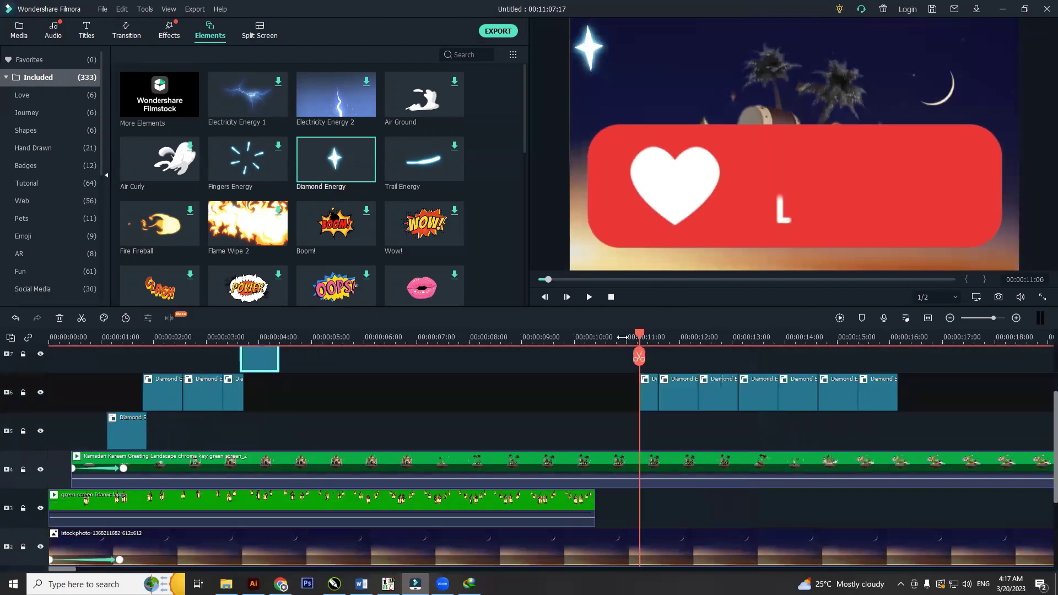
left_click_drag(207, 349, 706, 404)
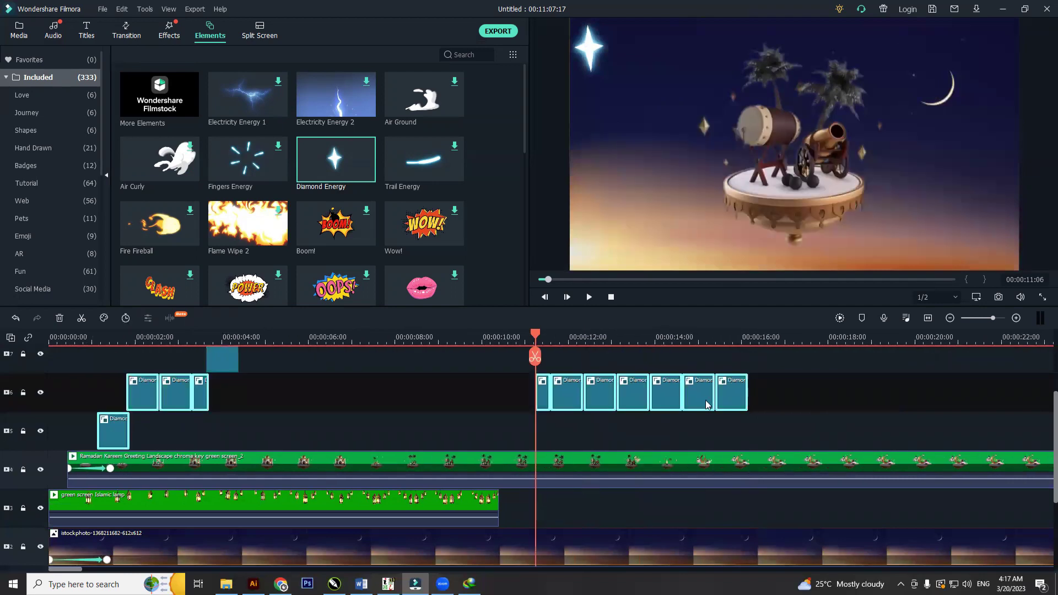
scroll(578, 404, "down", 1)
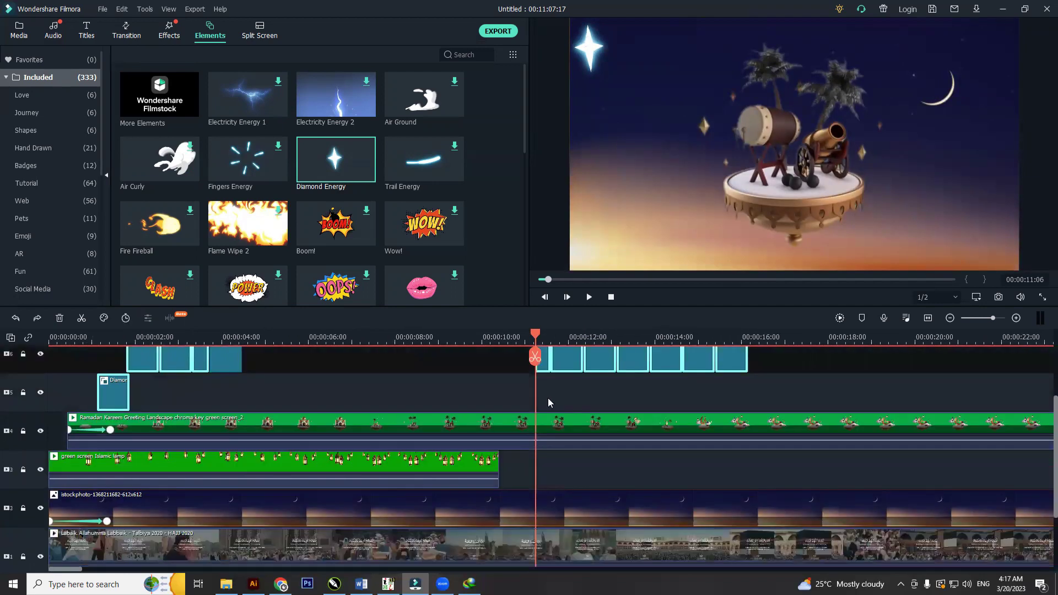
key("ctrl+z")
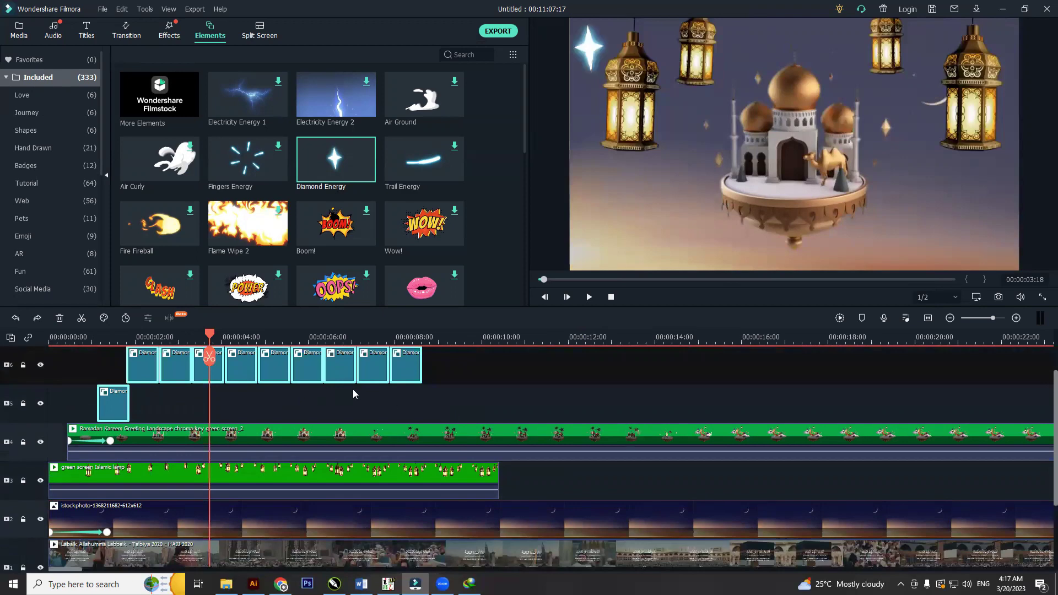
Paste a copy of the Diamond Energy clip group and align it with the originals on the two tracks above them.
scroll(386, 385, "up", 1)
left_click_drag(209, 333, 103, 337)
left_click_drag(84, 388, 186, 413)
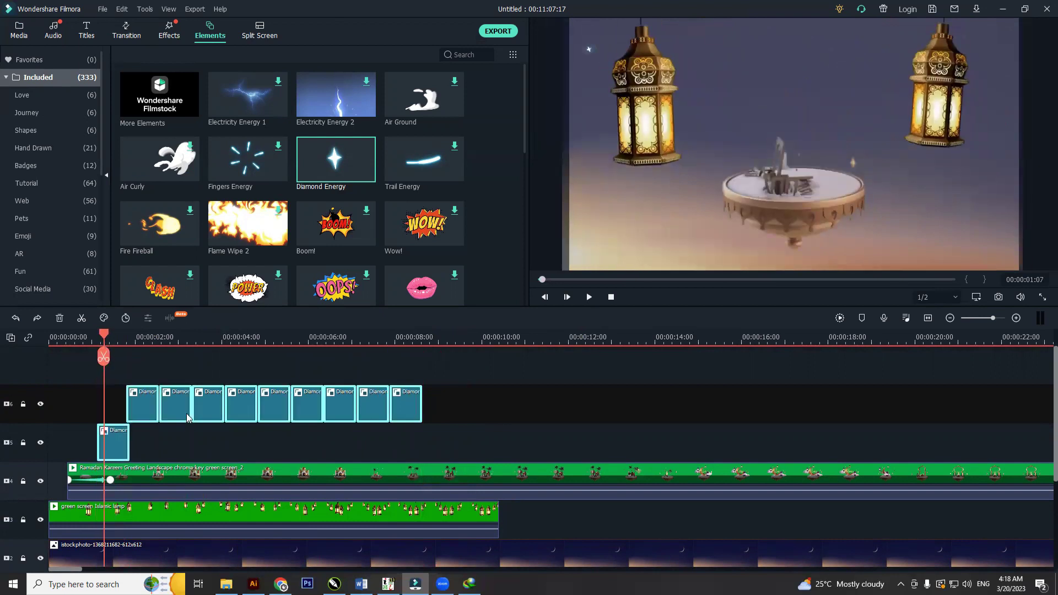
left_click_drag(104, 336, 449, 339)
key("ctrl+v")
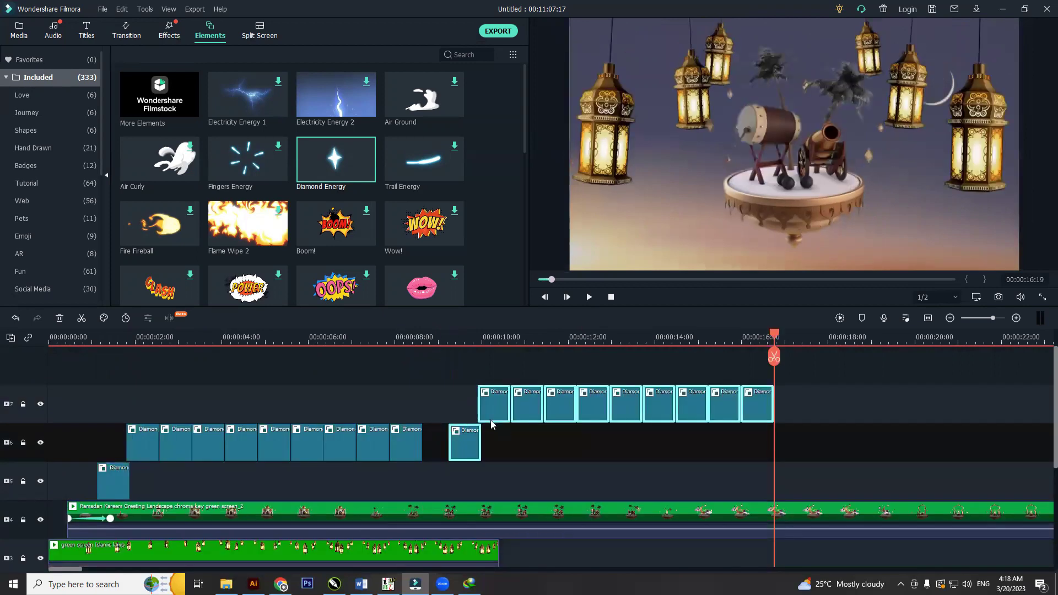
left_click(438, 406)
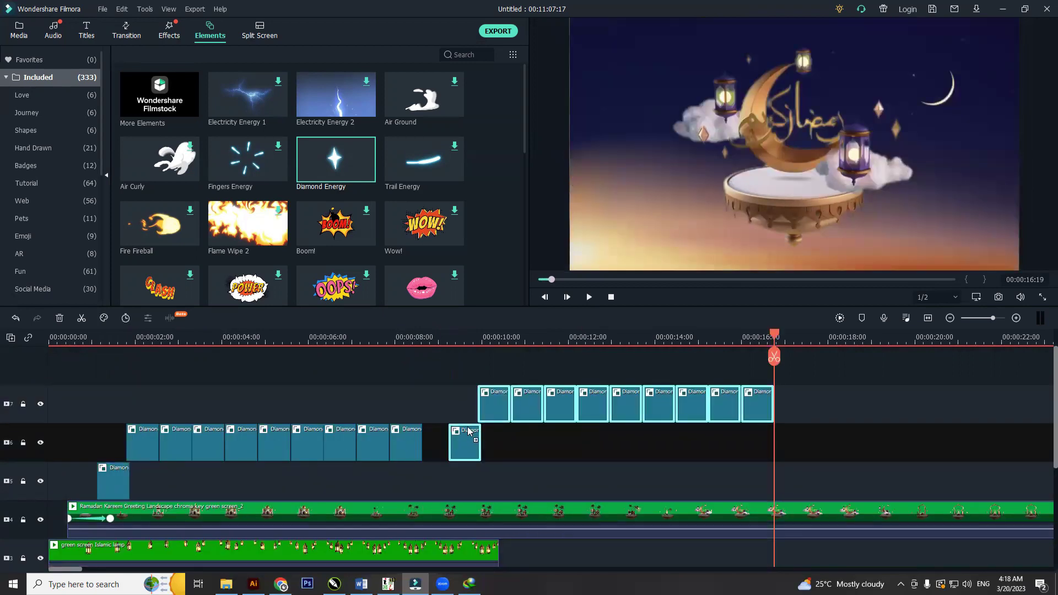
left_click_drag(475, 440, 127, 393)
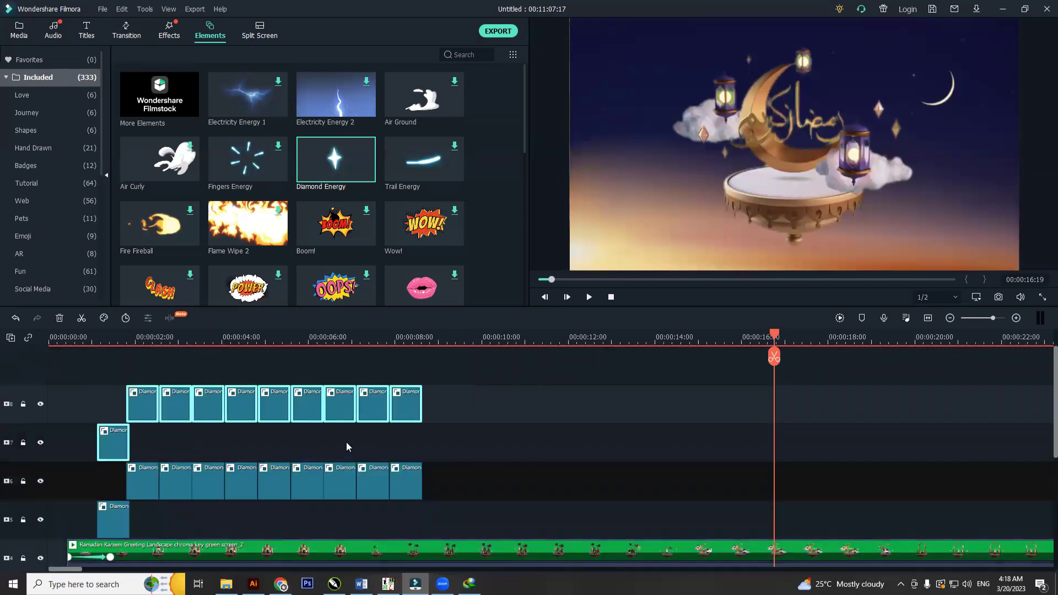
Try to move the copied Diamond Energy star to the upper-right corner of the picture.
left_click(232, 337)
left_click(161, 337)
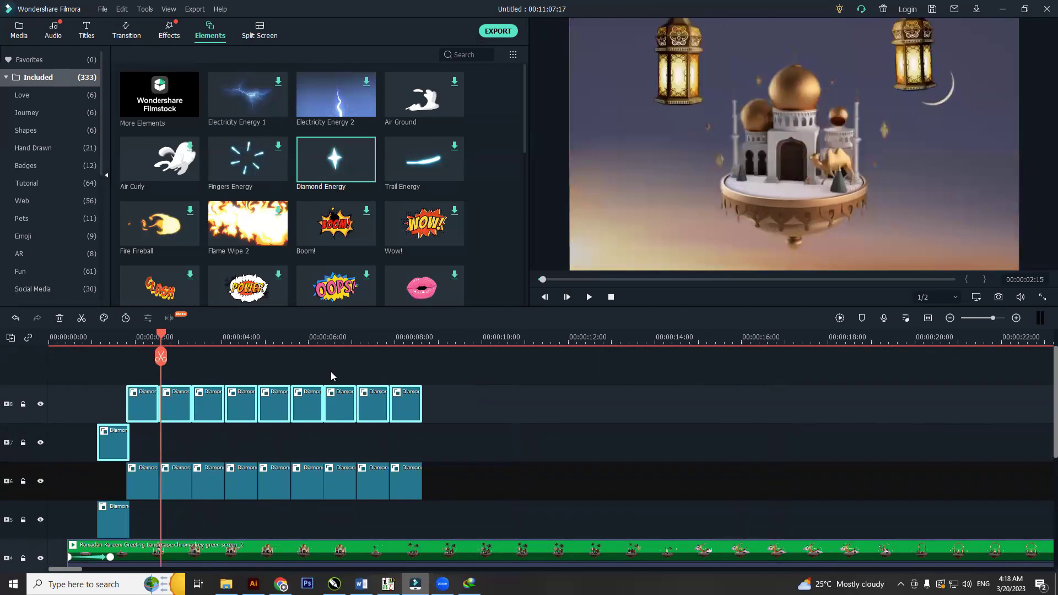
left_click_drag(586, 33, 981, 33)
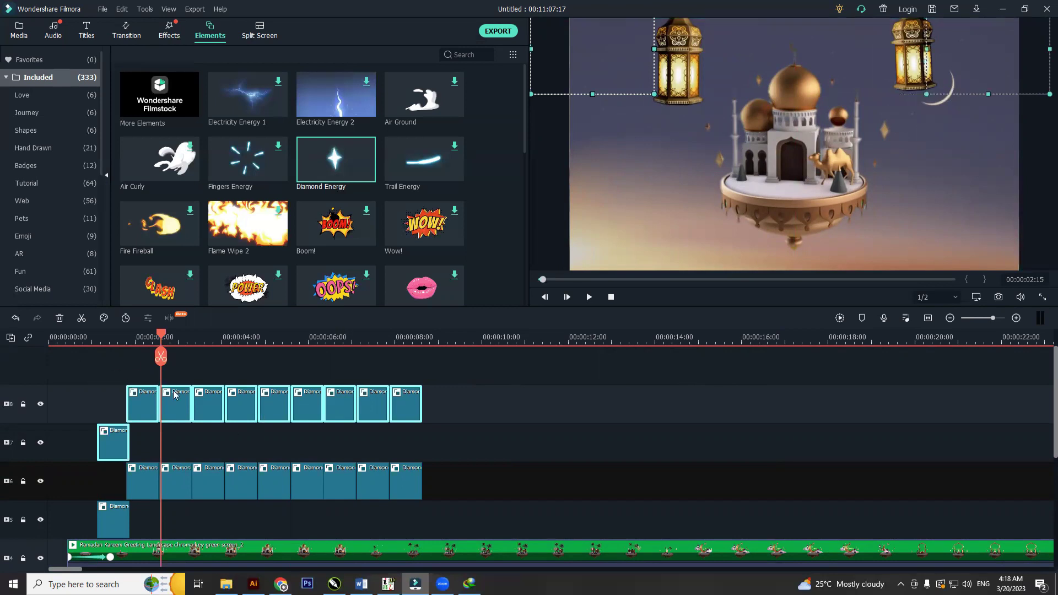
Play the timeline from near the start to check the duplicated star effect.
left_click_drag(161, 338, 55, 339)
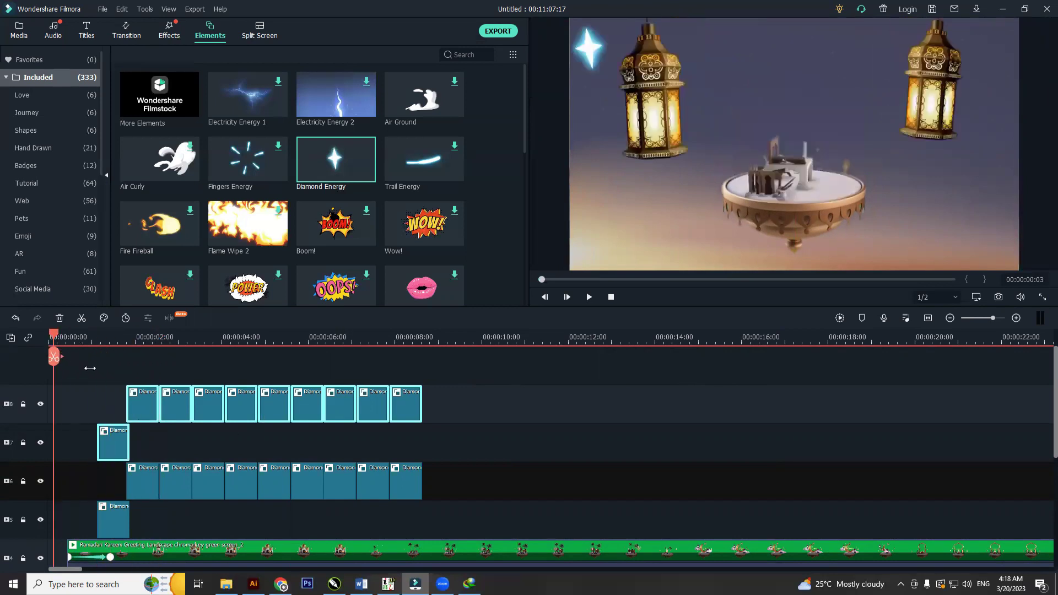
key("space")
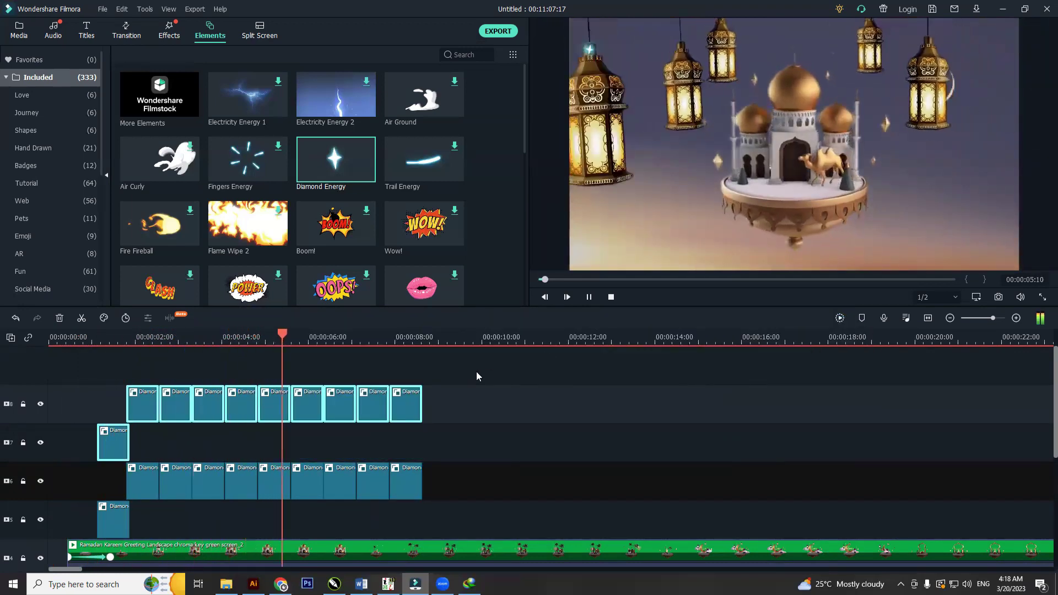
key("space")
scroll(298, 415, "down", 2)
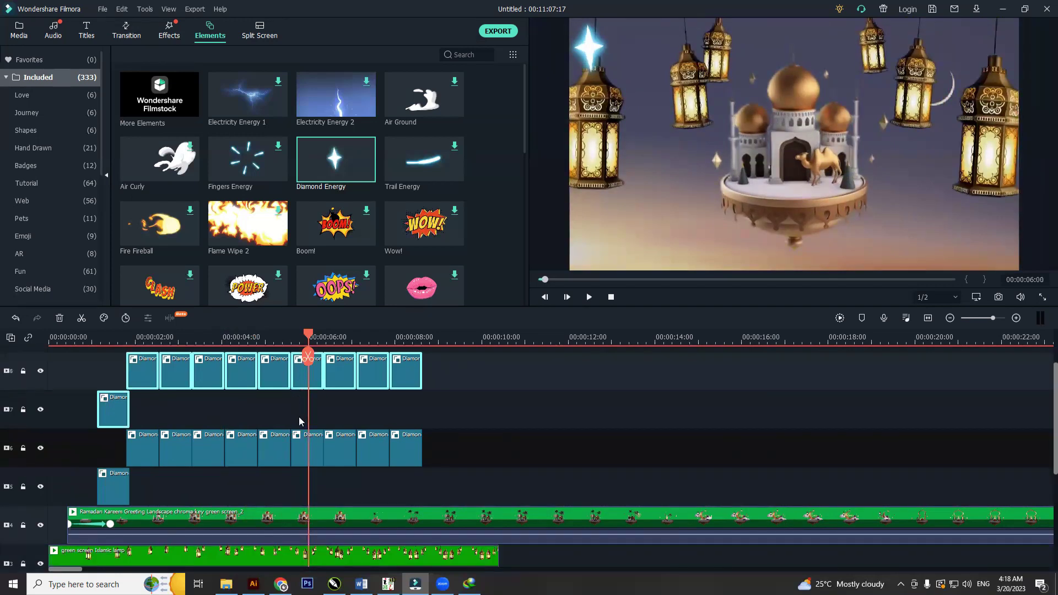
Undo the star edits until no Diamond Energy clips remain and the Ramadan Kareem Greeting clip starts at 00:00:00:00.
left_click(276, 338)
left_click_drag(165, 337, 159, 337)
key("ctrl+z")
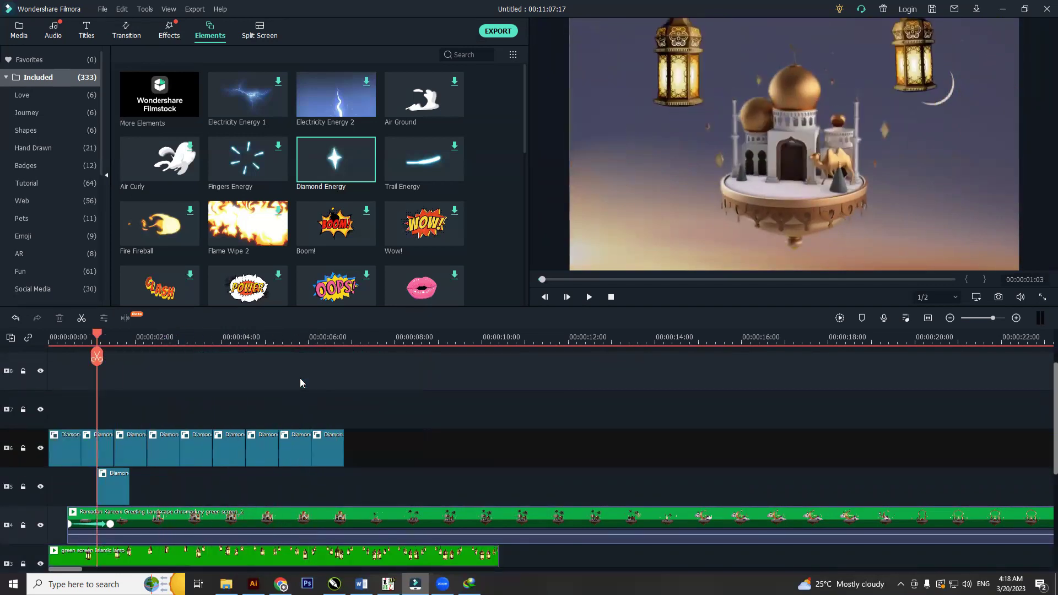
scroll(223, 470, "down", 1)
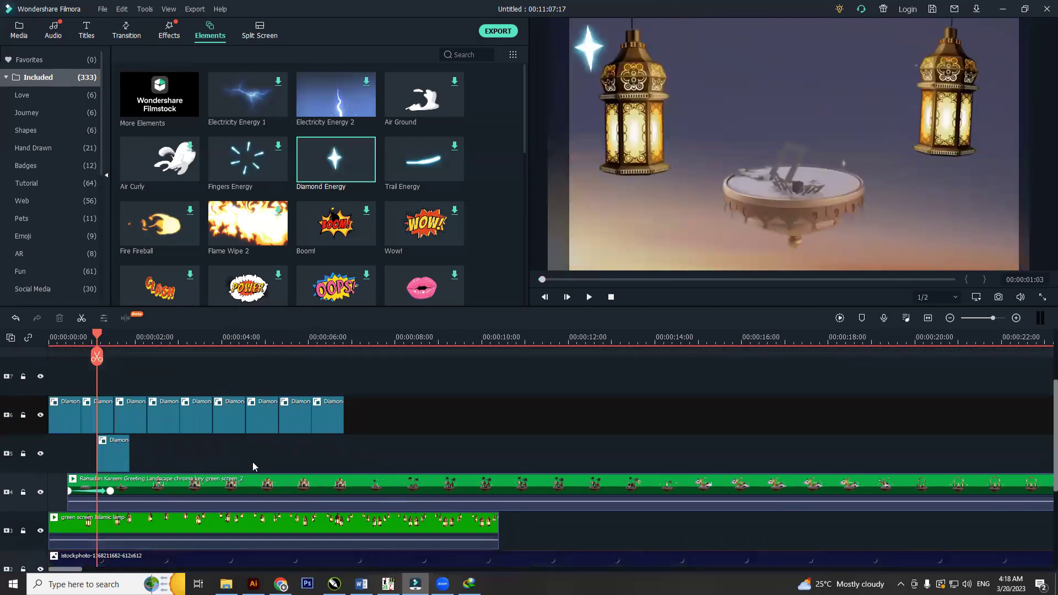
scroll(253, 461, "up", 2)
left_click_drag(380, 524, 92, 475)
key("ctrl+z")
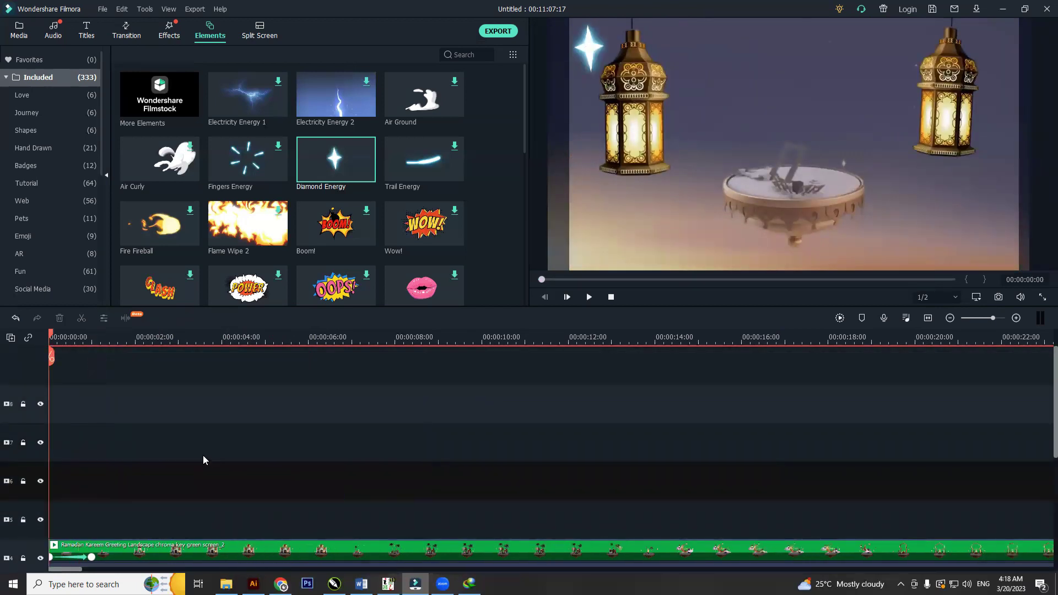
Browse the included elements and preview the Comment1 and Share1 animations.
scroll(328, 117, "down", 3)
scroll(328, 127, "down", 3)
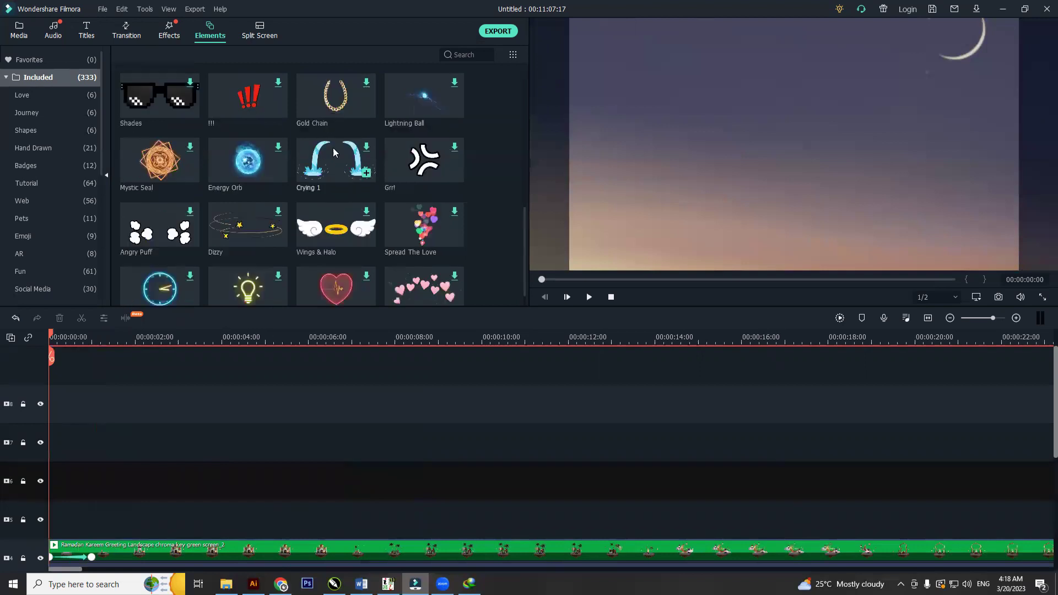
scroll(332, 160, "down", 5)
scroll(330, 173, "down", 10)
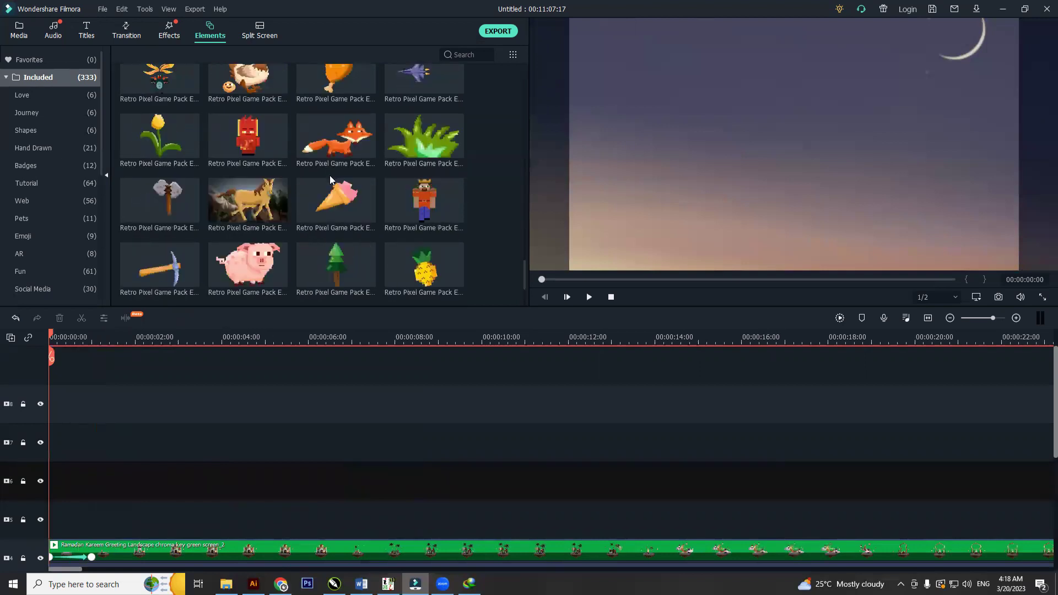
scroll(331, 187, "up", 12)
scroll(329, 191, "up", 3)
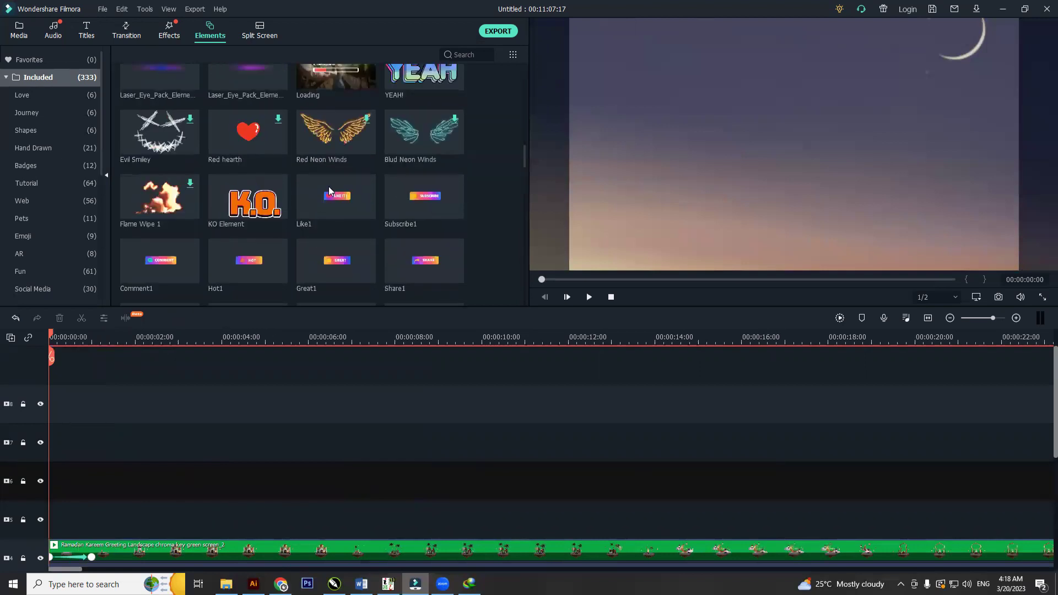
left_click(155, 263)
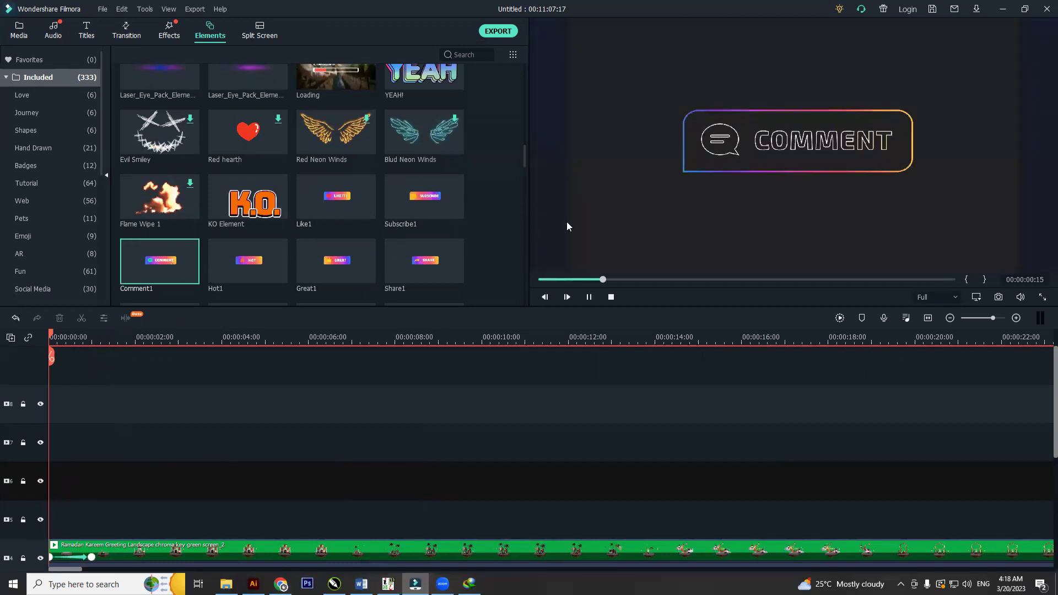
left_click(414, 257)
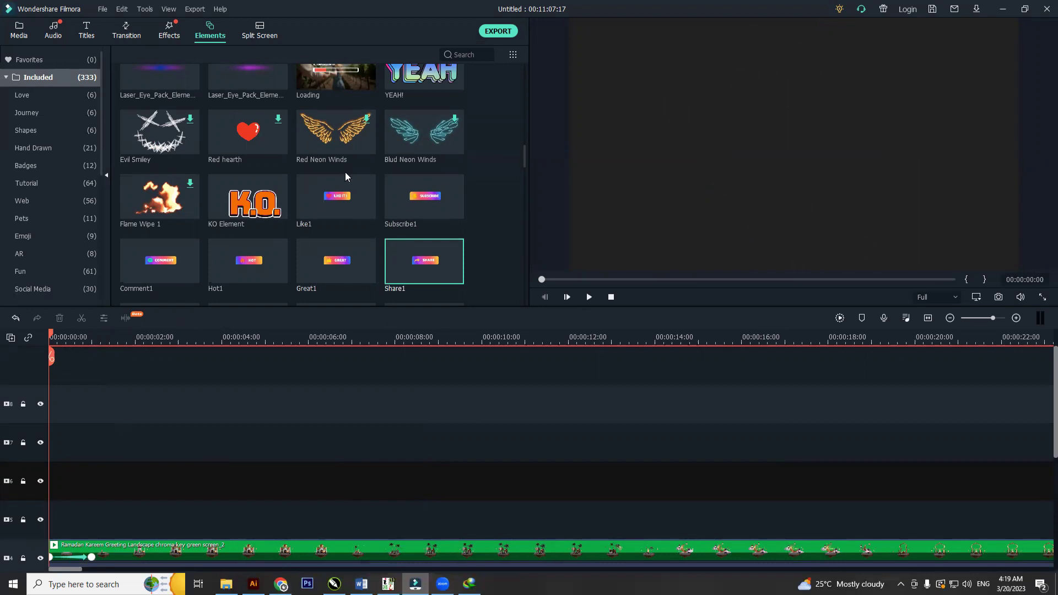
scroll(345, 172, "up", 10)
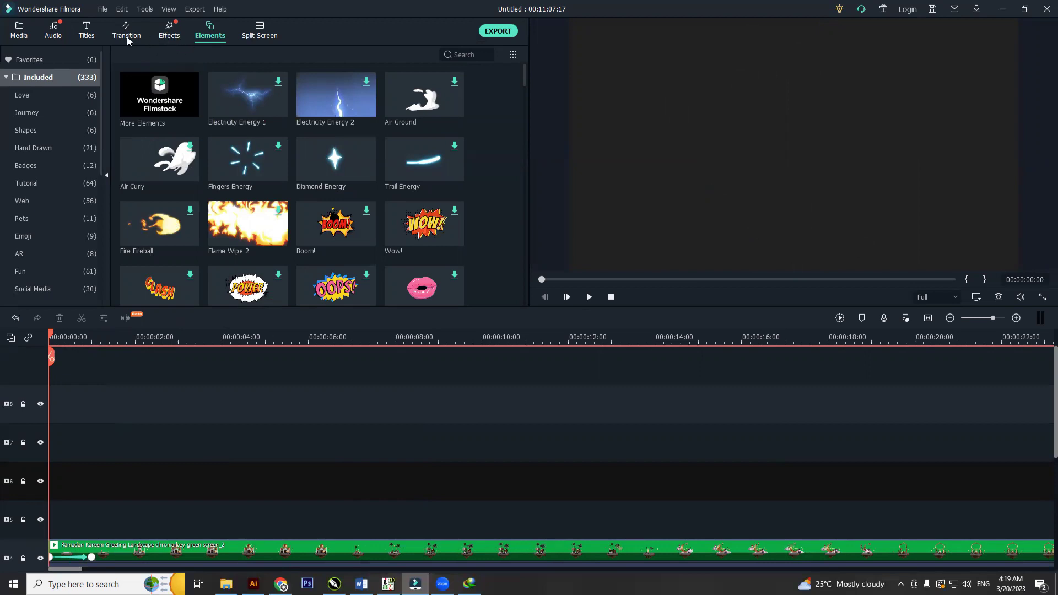
Return to the project media and play the composite from the start to 00:00:02:07.
scroll(102, 397, "down", 2)
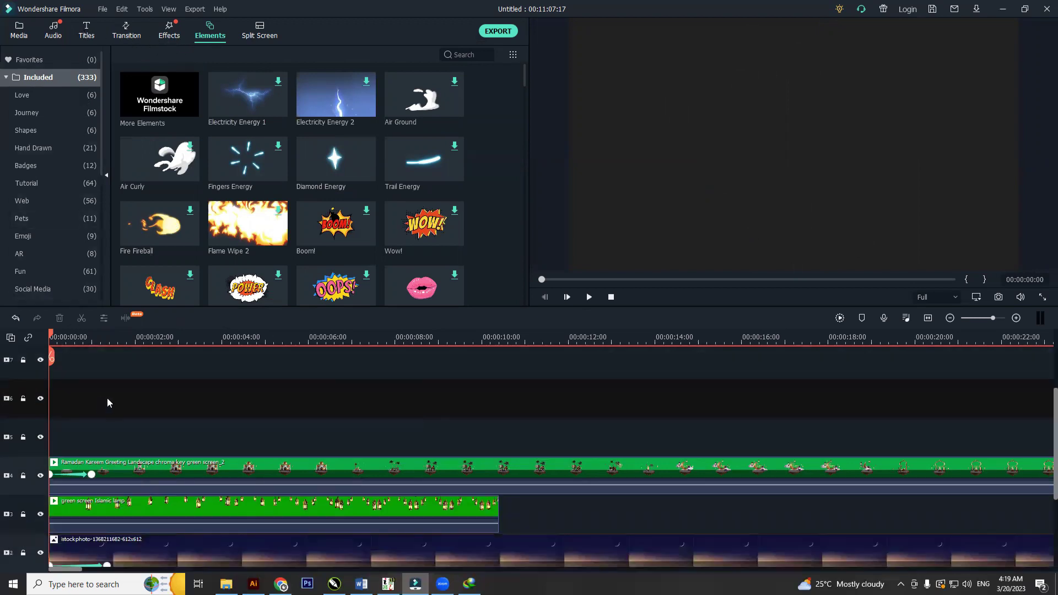
scroll(303, 414, "down", 1)
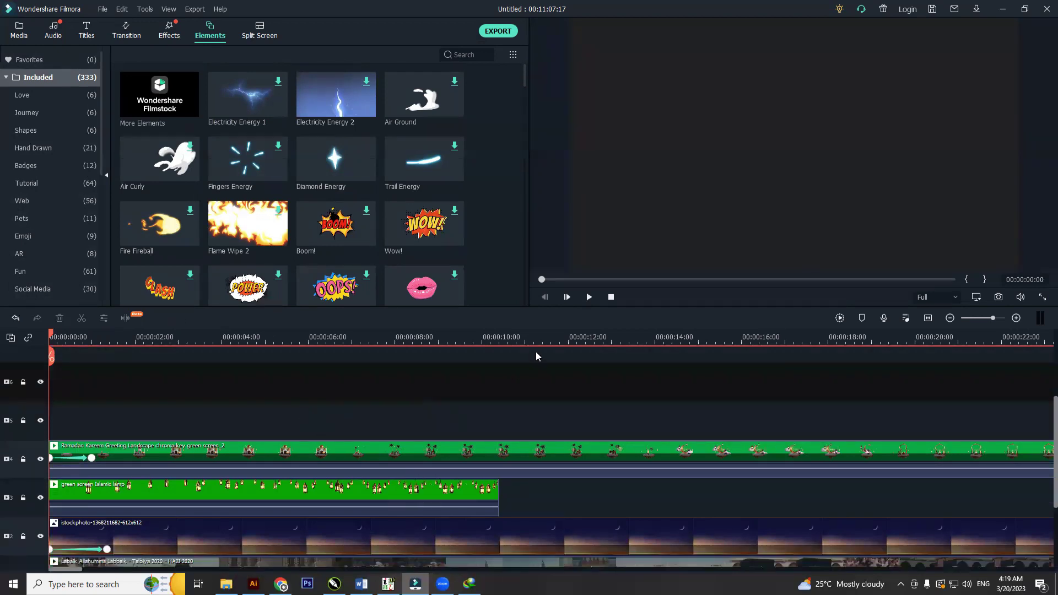
key("space")
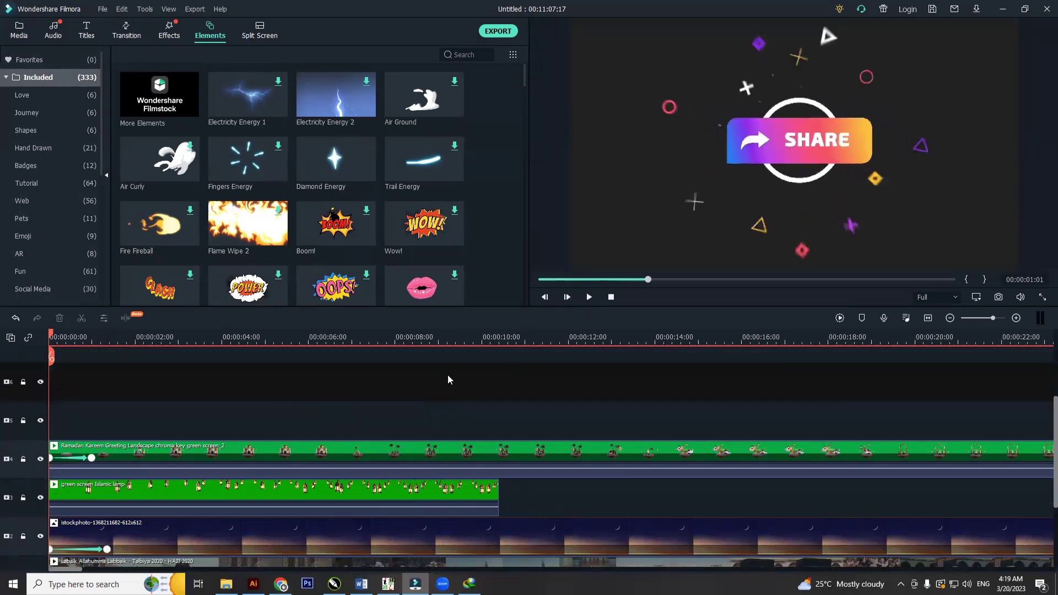
key("space")
left_click(29, 60)
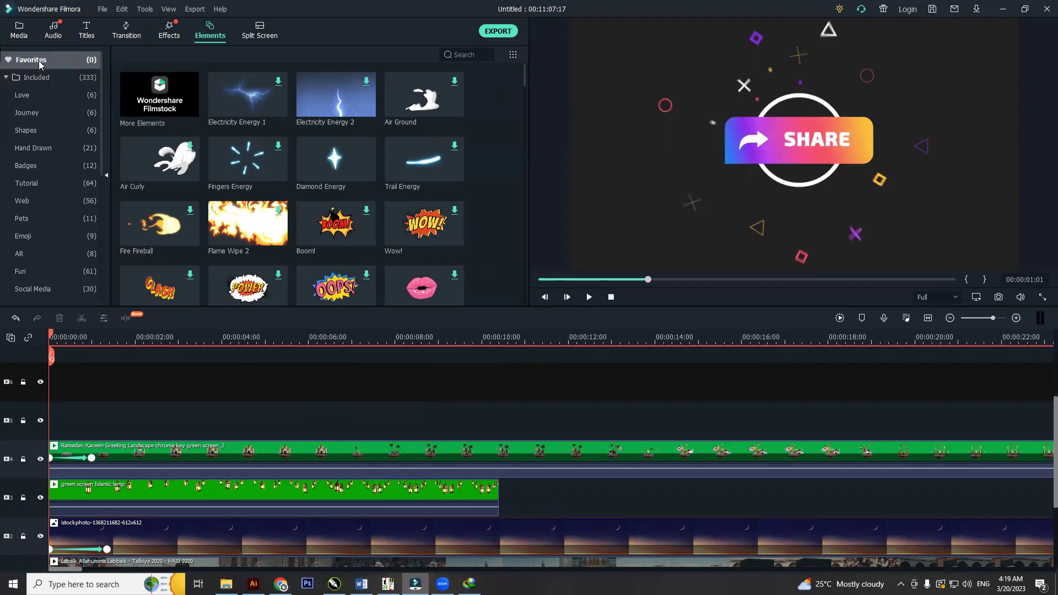
left_click(19, 30)
key("space")
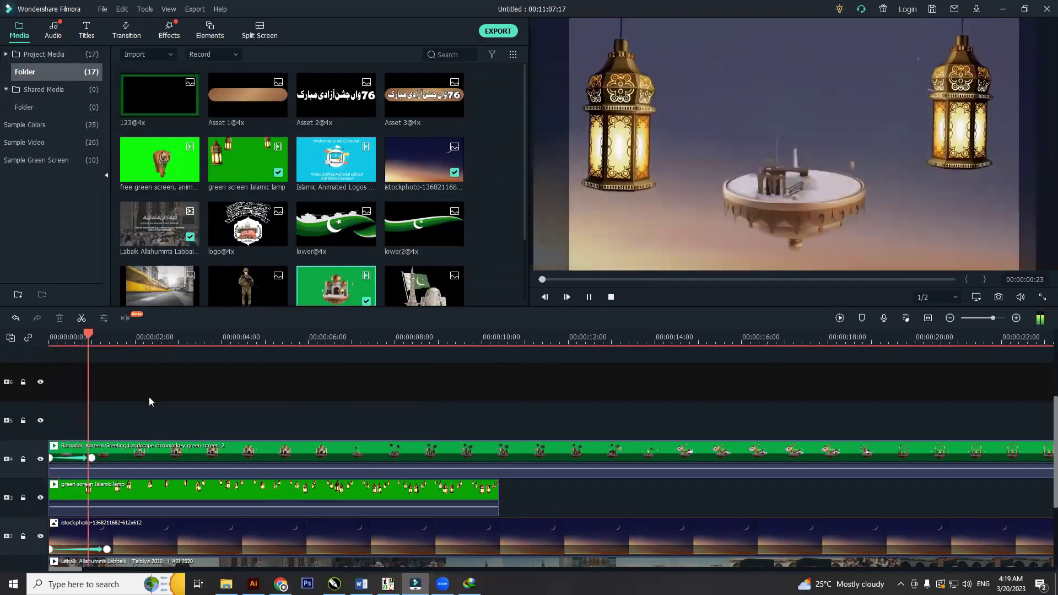
key("space")
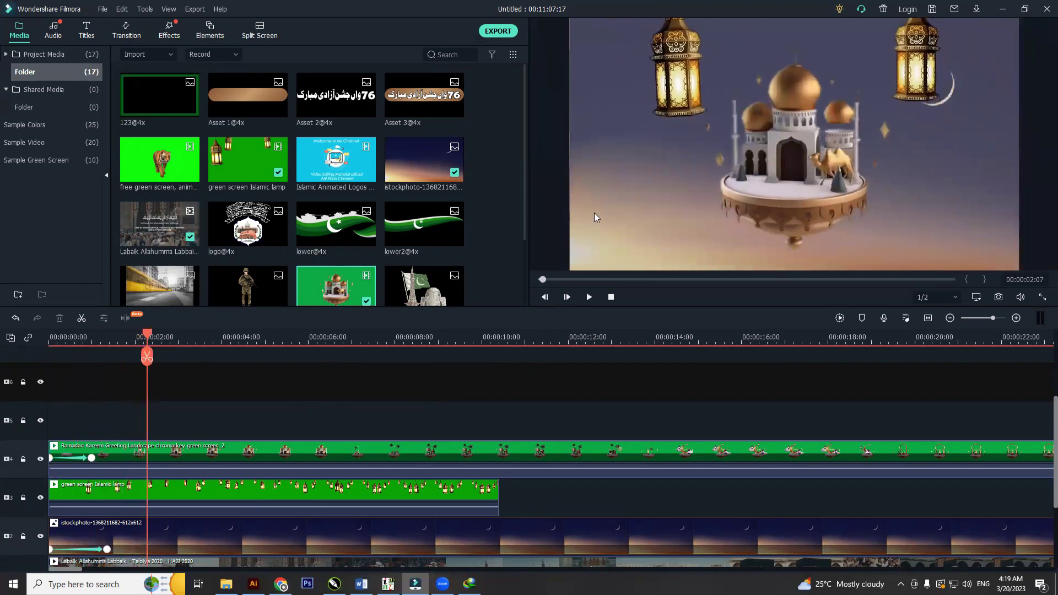
Add the Title 2 template on the empty track above the greeting clip, starting just before one second.
left_click(91, 38)
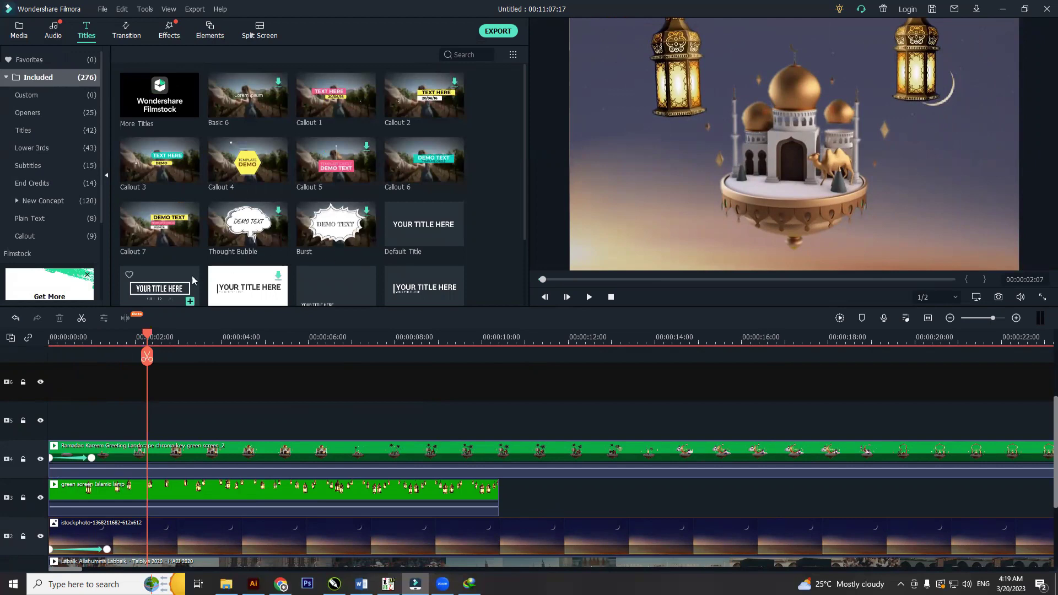
scroll(187, 271, "down", 5)
scroll(162, 144, "up", 3)
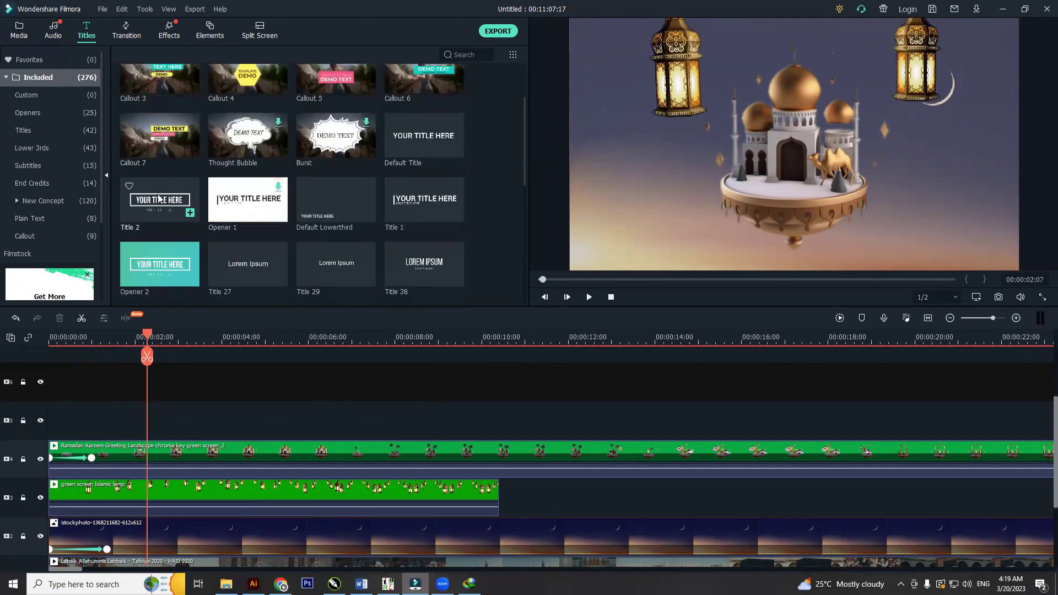
left_click(177, 204)
left_click_drag(163, 211, 136, 428)
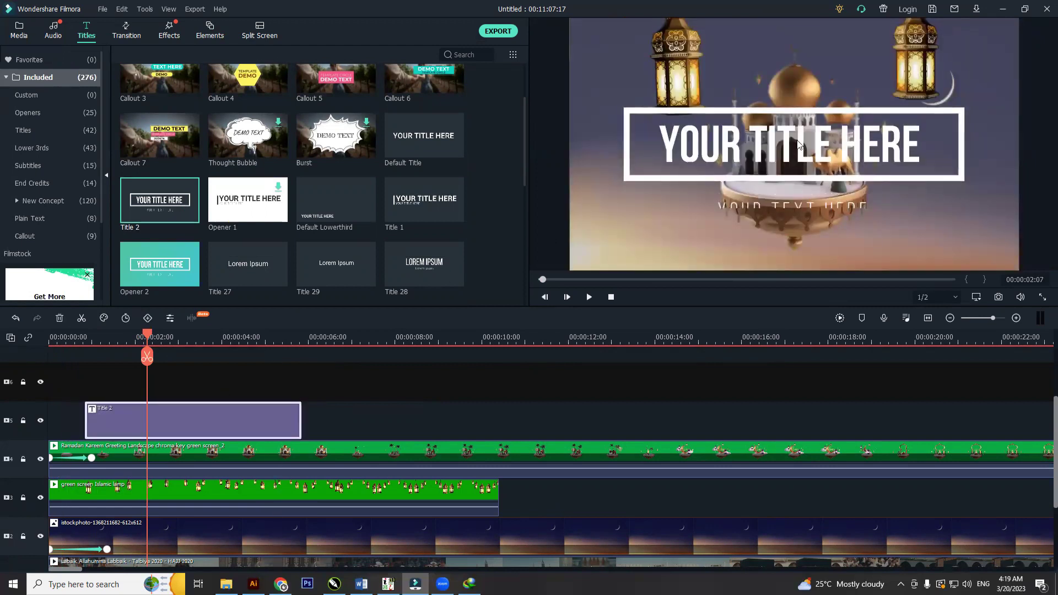
Move the main title text out of its frame to the lower part of the picture.
left_click(799, 145)
left_click(960, 113)
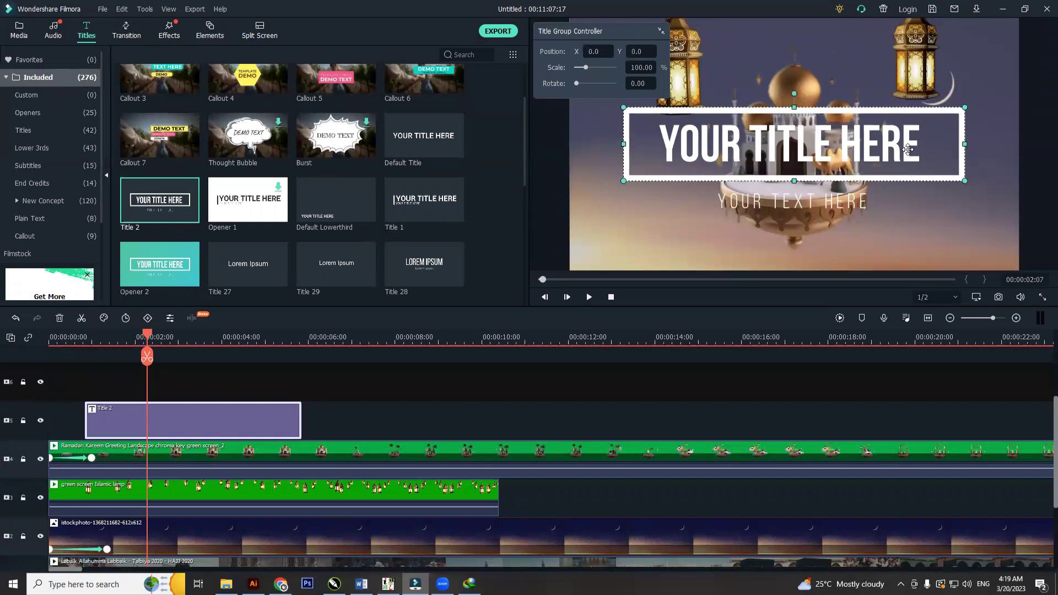
left_click(848, 198)
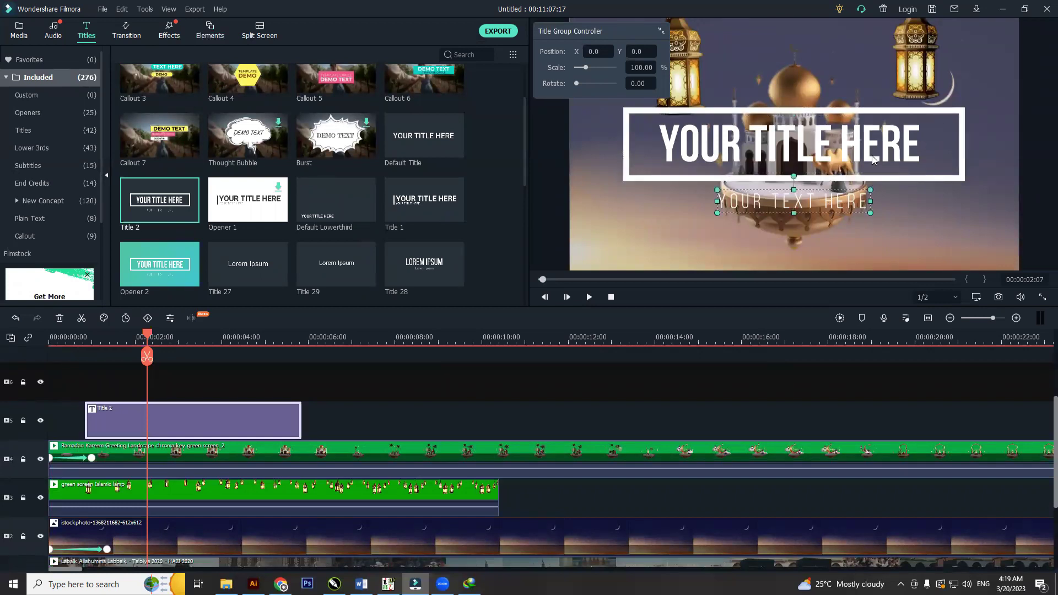
left_click(835, 156)
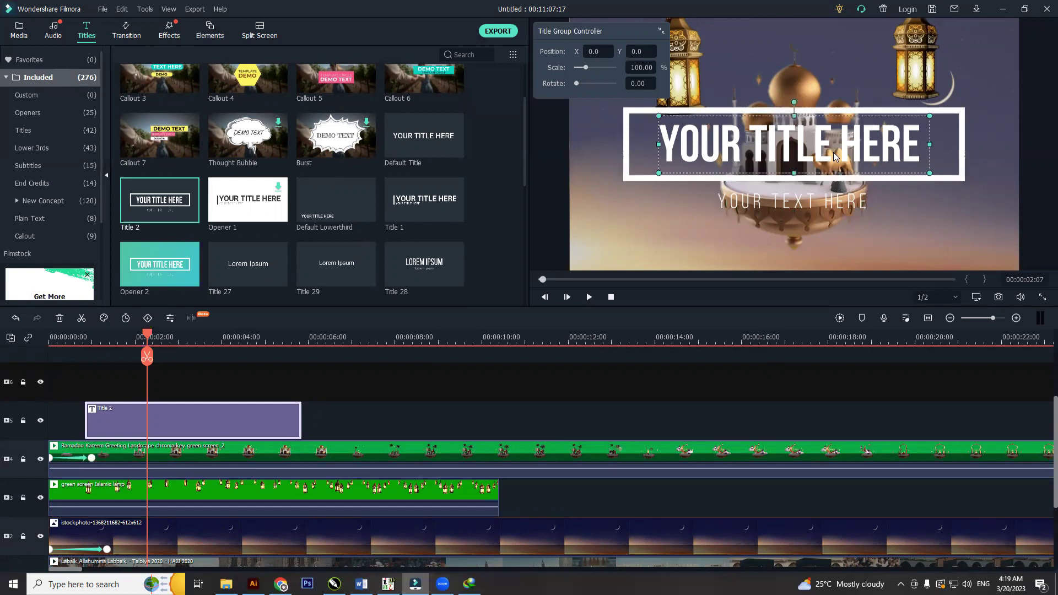
left_click_drag(888, 155, 827, 236)
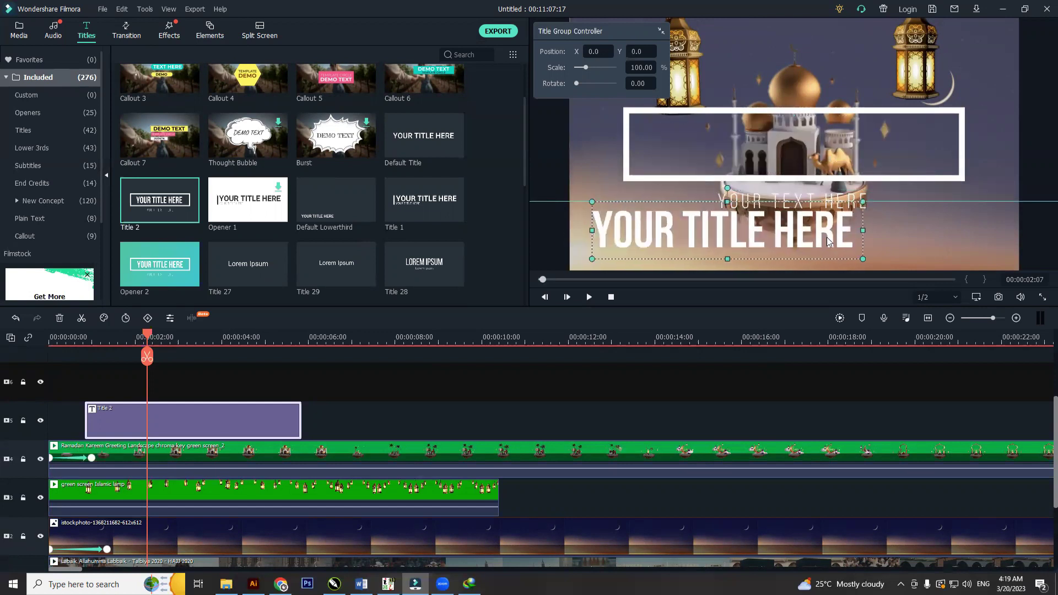
Move the title's rectangular frame to the picture's lower-left corner, shrink it, and shift the main title text up and clear of it.
left_click_drag(898, 180, 859, 255)
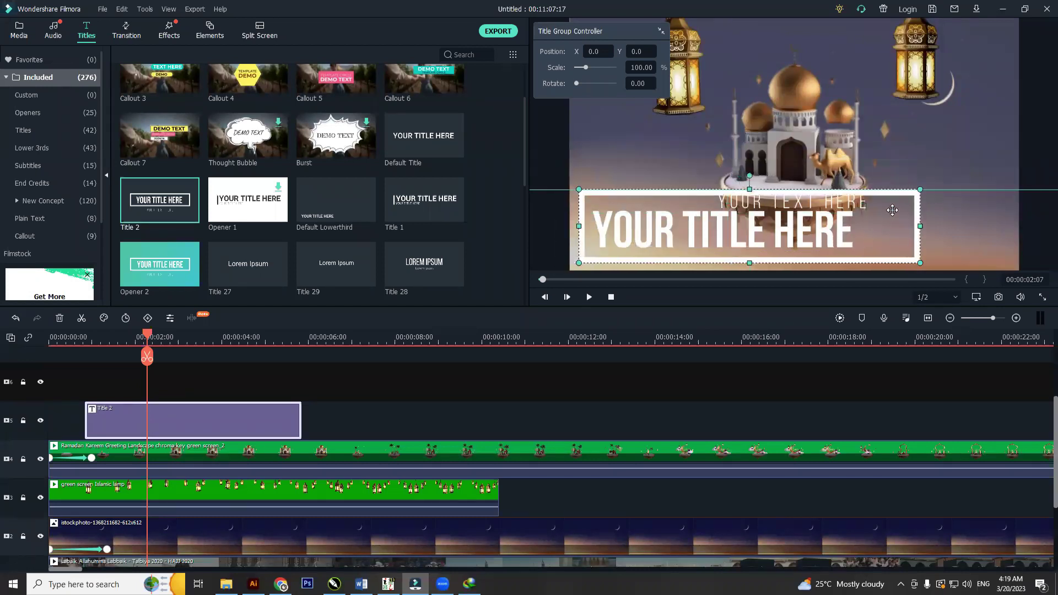
left_click_drag(920, 190, 709, 256)
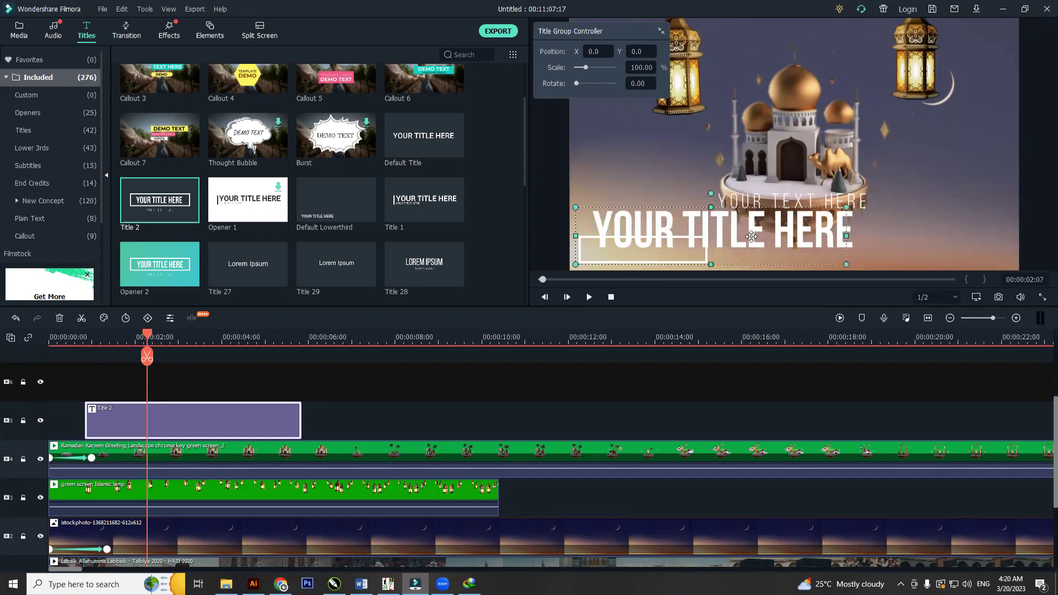
left_click_drag(774, 229, 714, 247)
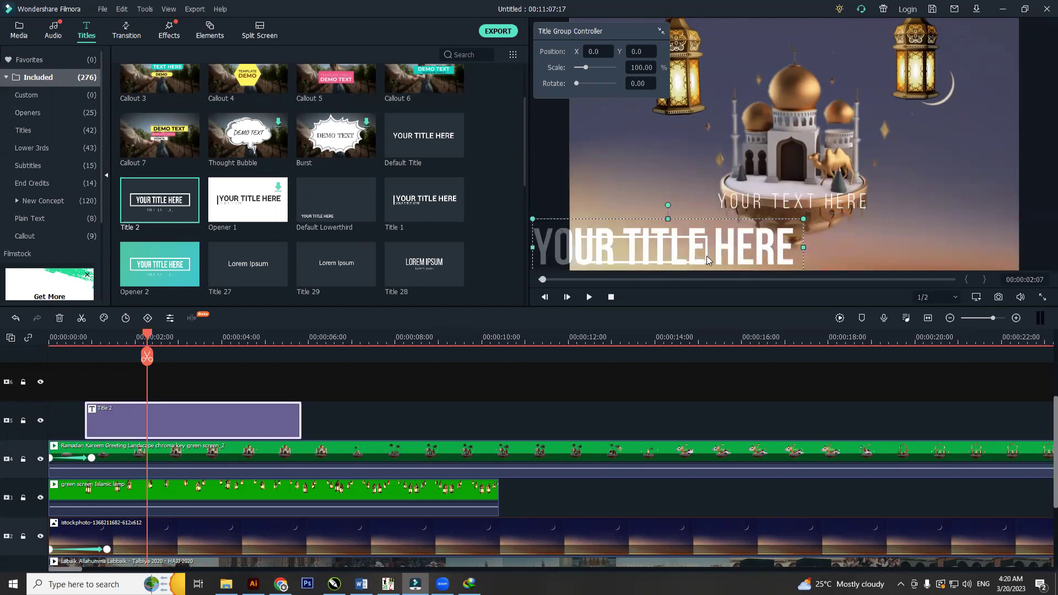
left_click_drag(731, 246, 834, 220)
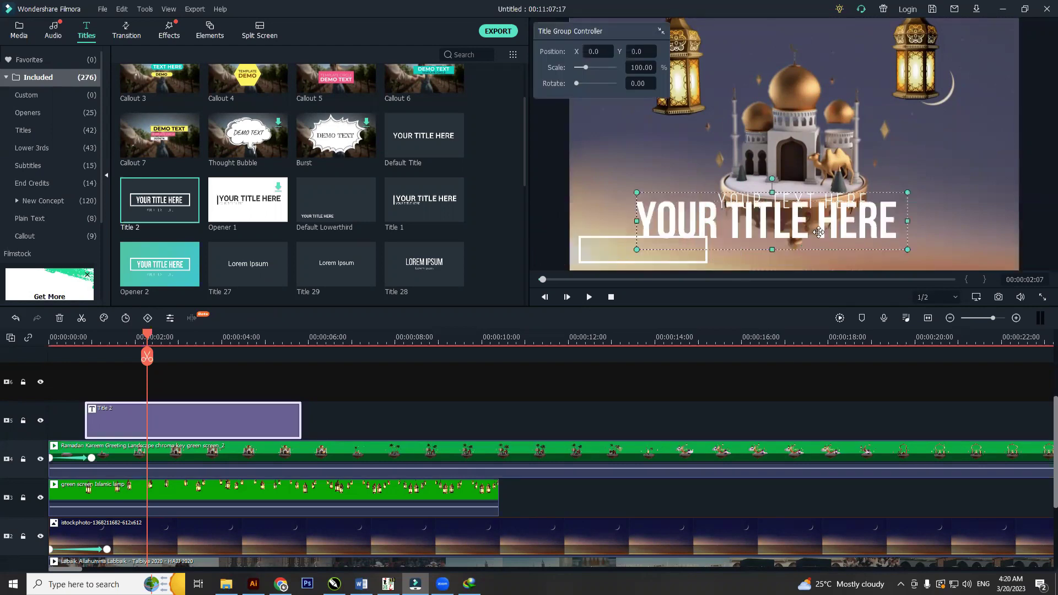
left_click(693, 263)
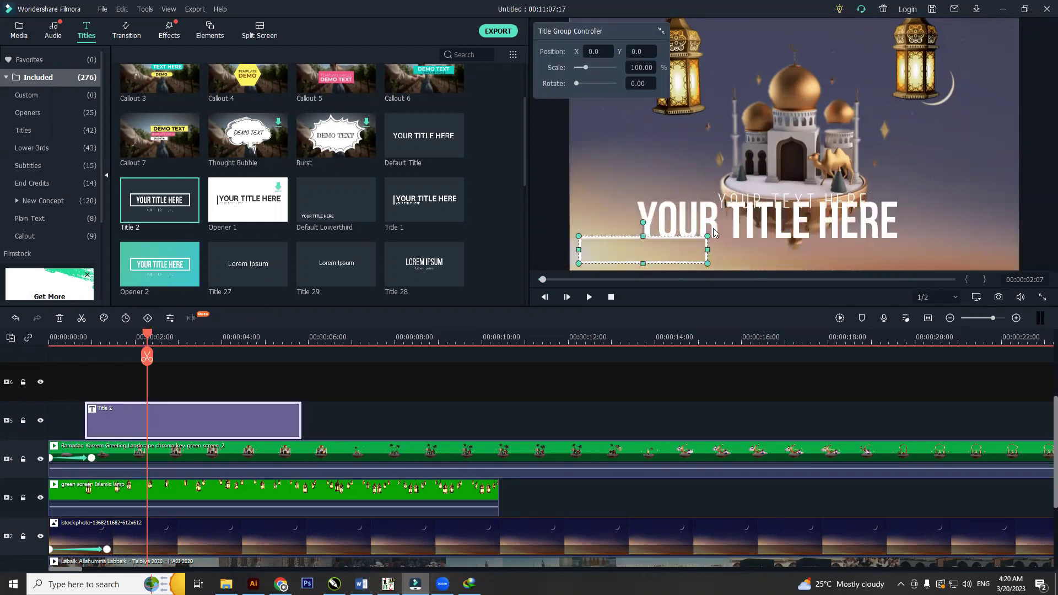
Replace the main title text with the channel owner's full name, written without a space.
double_click(729, 217)
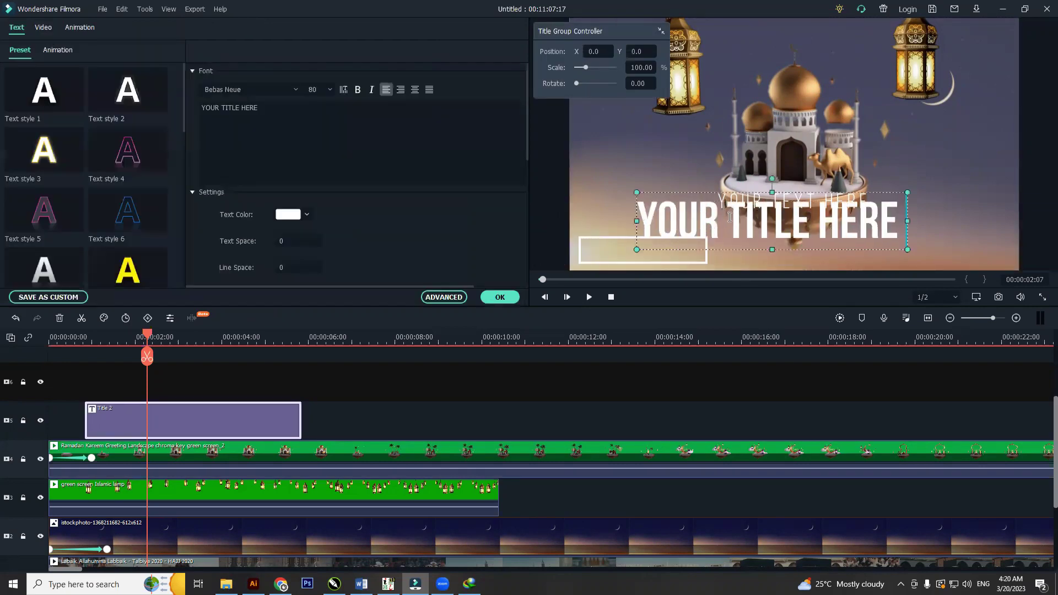
key("Right")
key("Right")
left_click(440, 121)
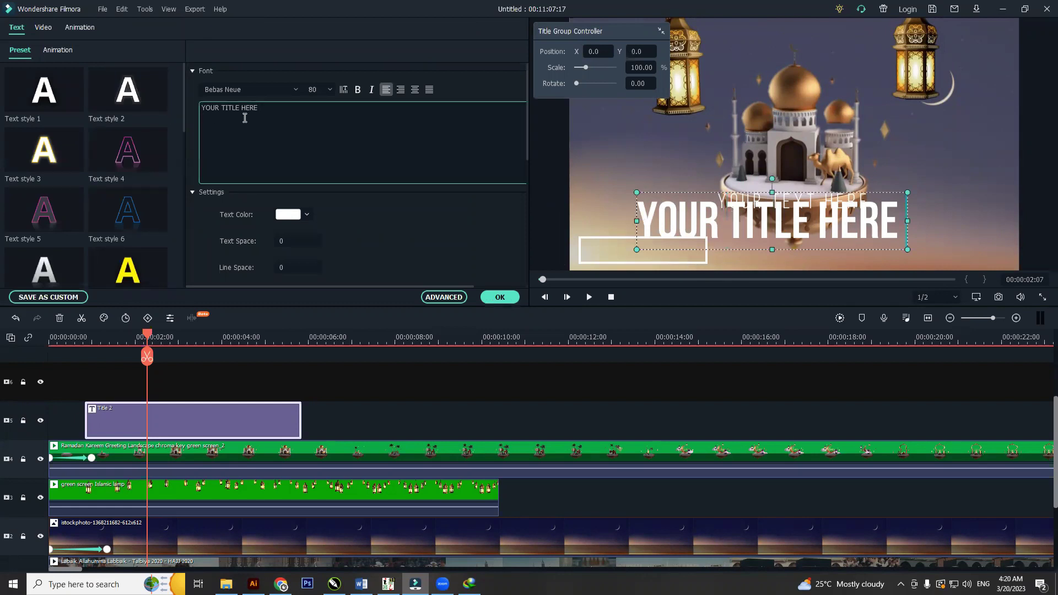
left_click_drag(259, 108, 199, 107)
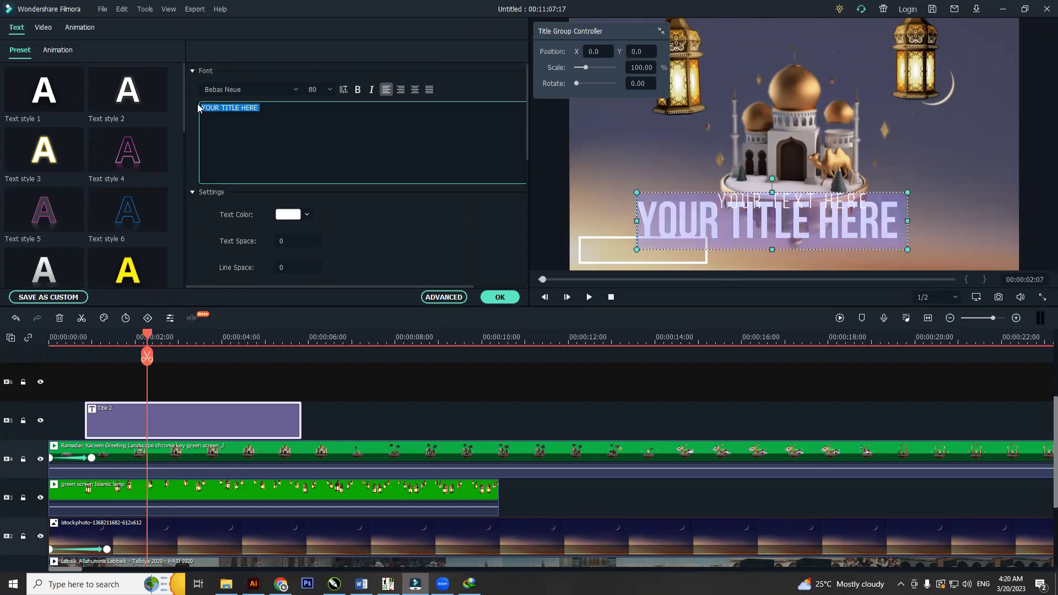
type("mujahdi")
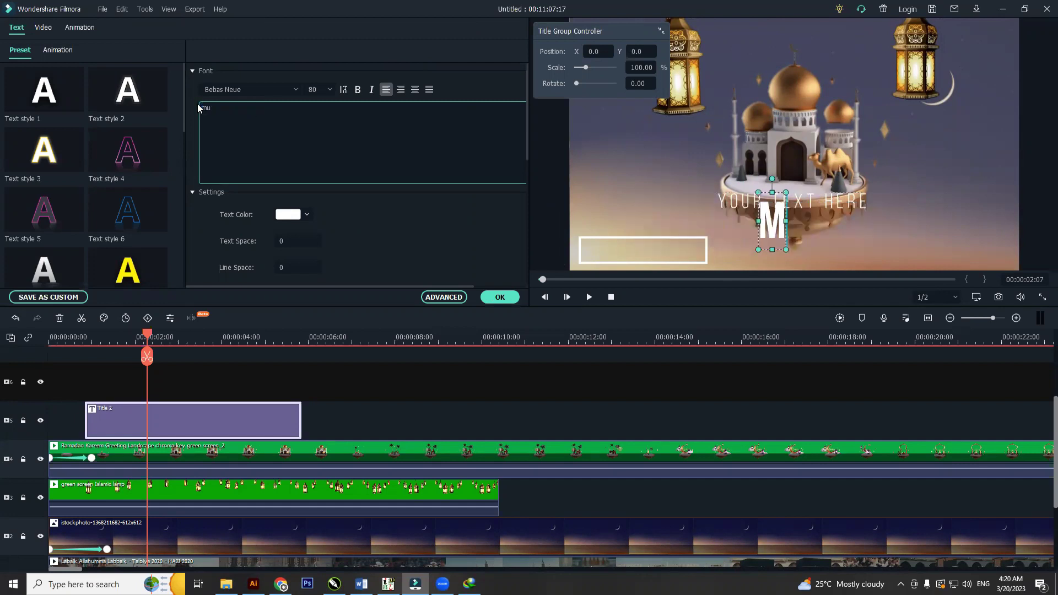
key("BackSpace")
key("BackSpace")
key("BackSpace")
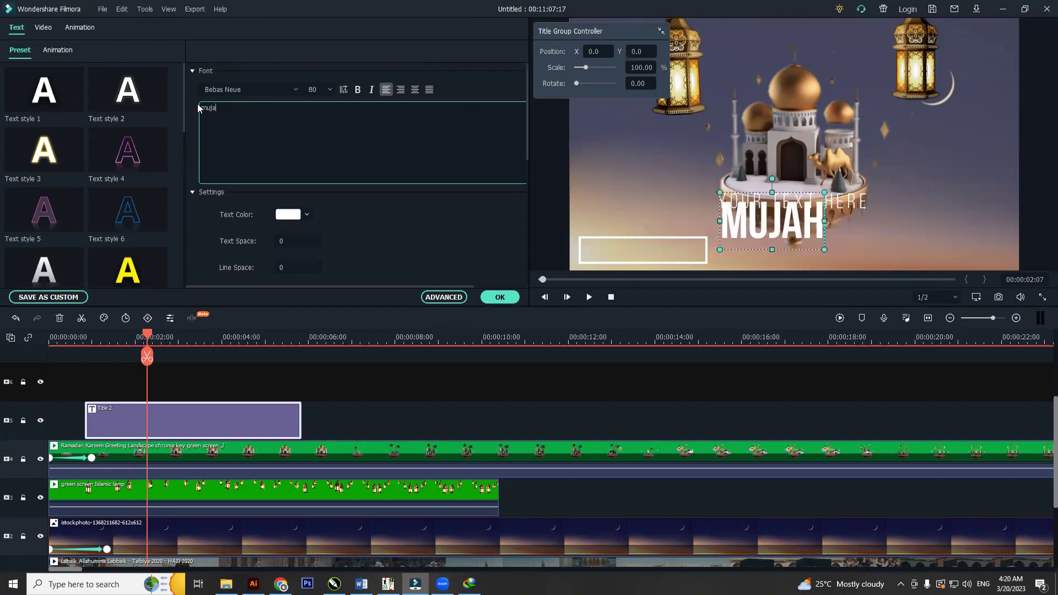
type("hid")
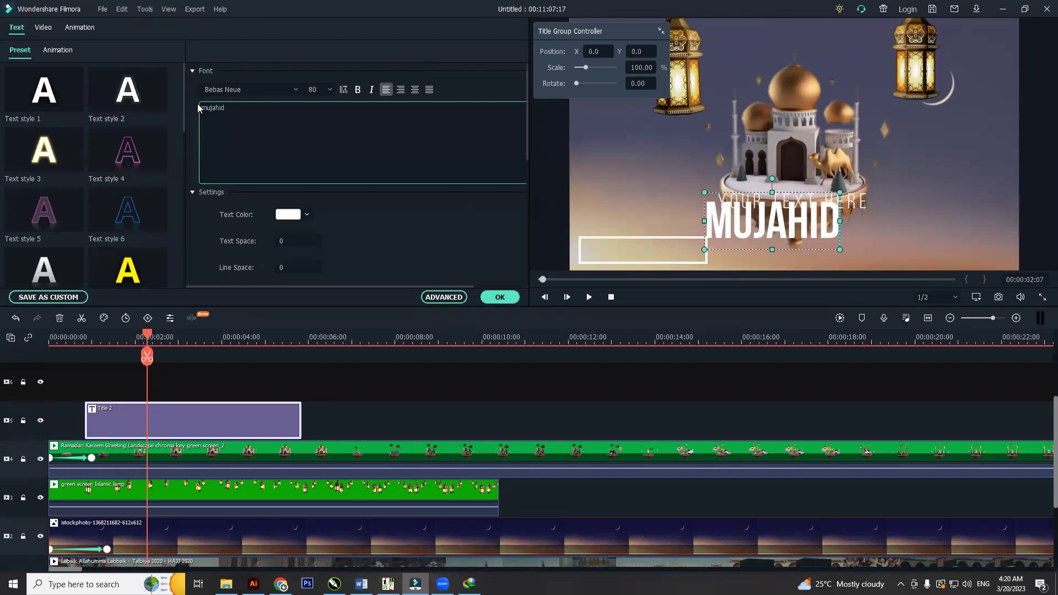
type("muha")
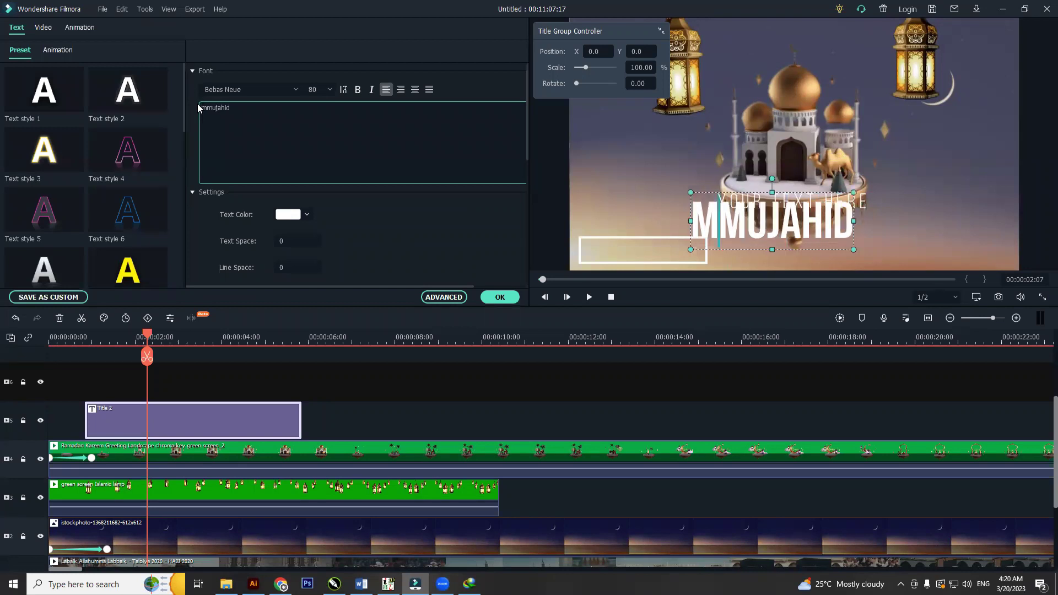
type("mmad")
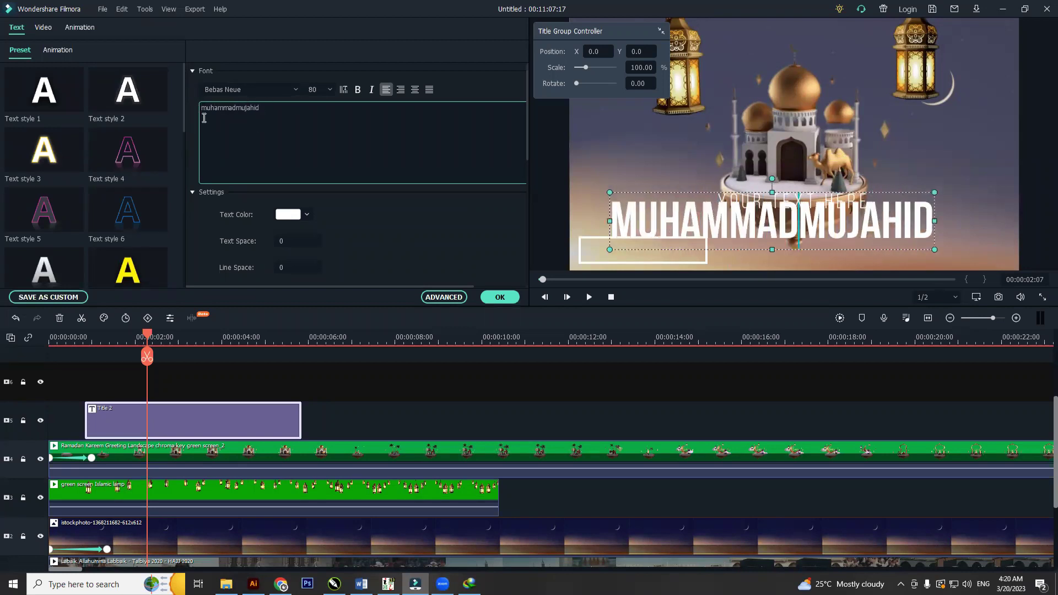
Put a slash in front of the channel owner's name and confirm the text edit.
left_click(203, 111)
left_click(202, 110)
type("/")
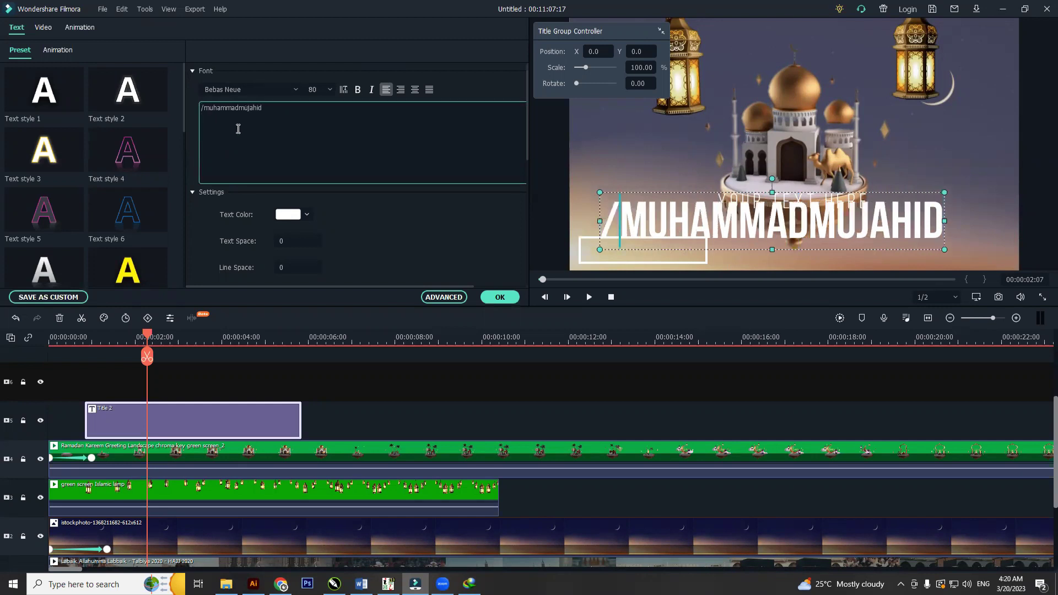
left_click(495, 298)
Scale down the channel name text and nudge it right so it sits centred inside the small frame.
left_click(679, 264)
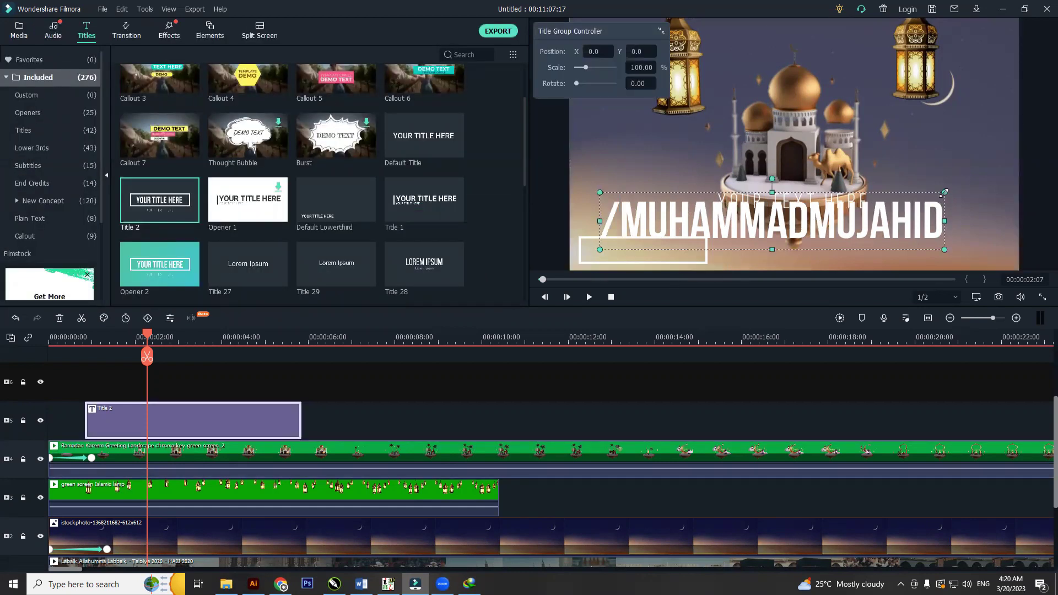
left_click_drag(944, 203, 686, 252)
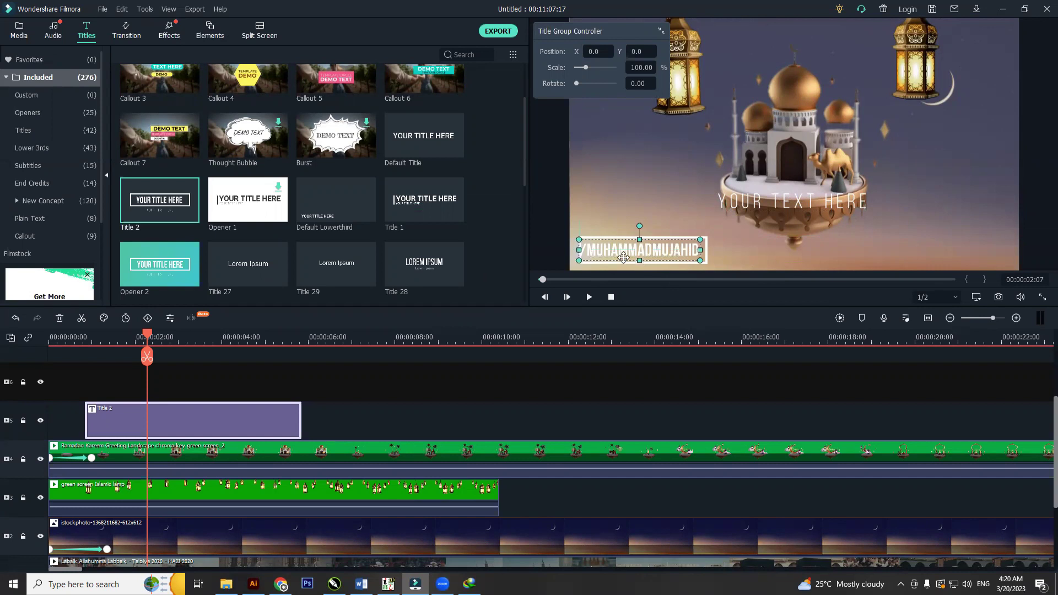
key("Right")
key("Right")
key("Right")
key("Right")
key("Right")
key("Right")
key("Right")
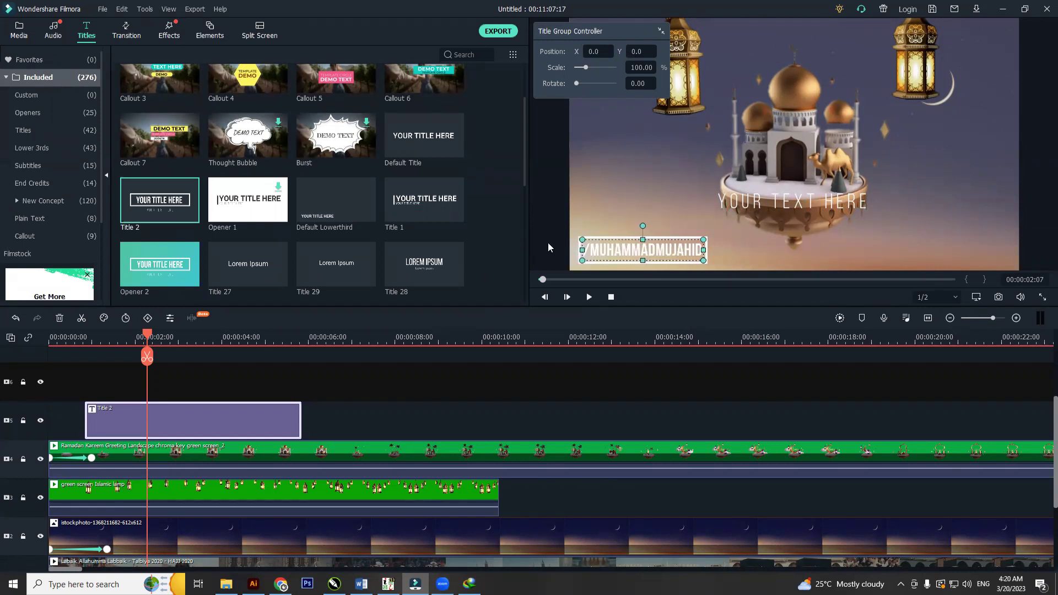
left_click(552, 240)
Move the secondary text line directly above the frame and change its wording to "Youtube channel".
left_click_drag(777, 203, 675, 223)
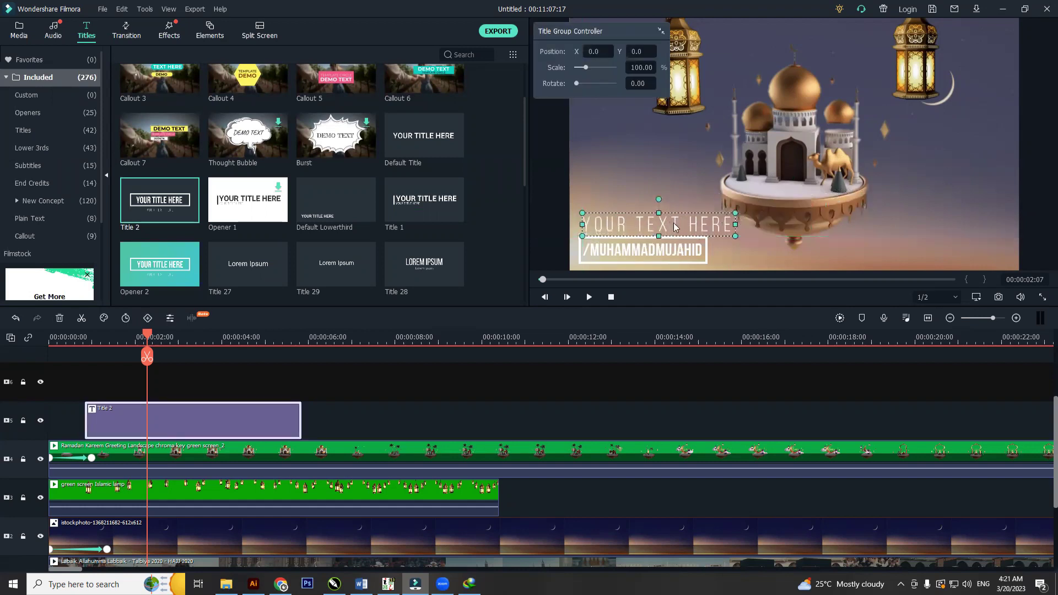
double_click(673, 224)
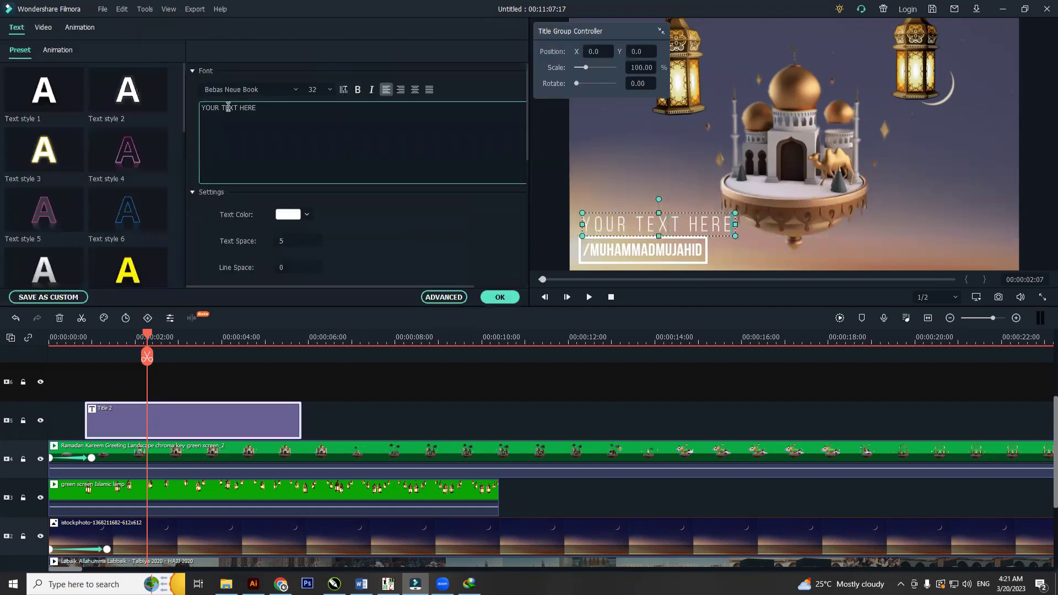
left_click_drag(259, 108, 186, 108)
type("Youtube ")
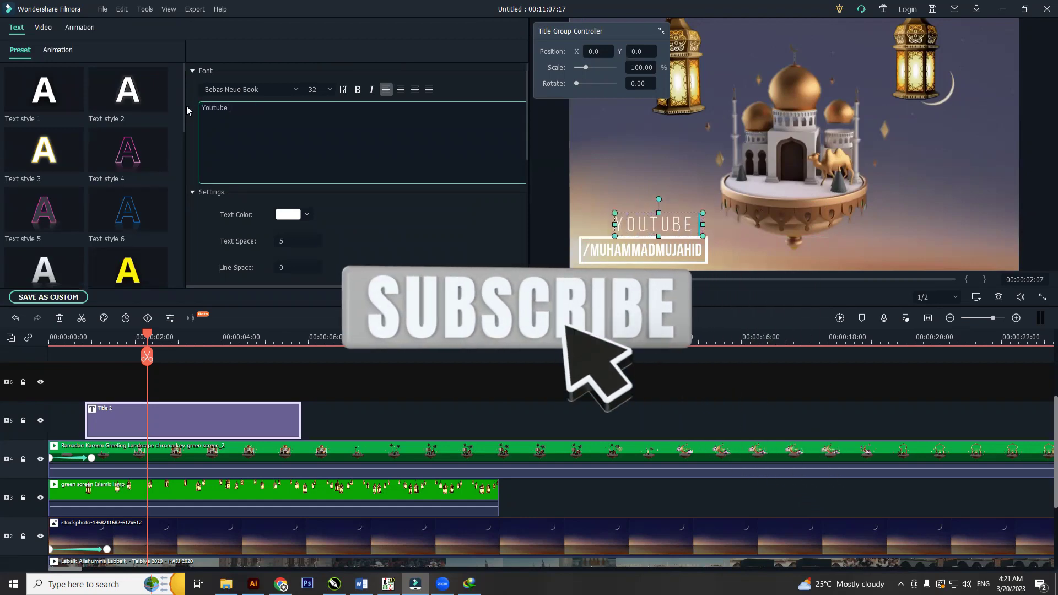
type("channe")
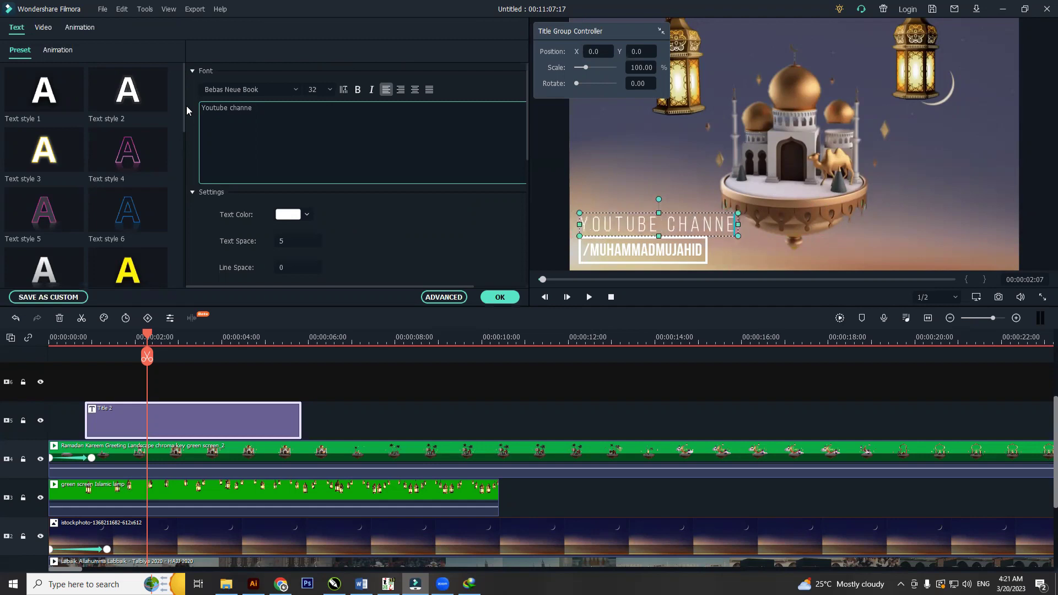
type("tl")
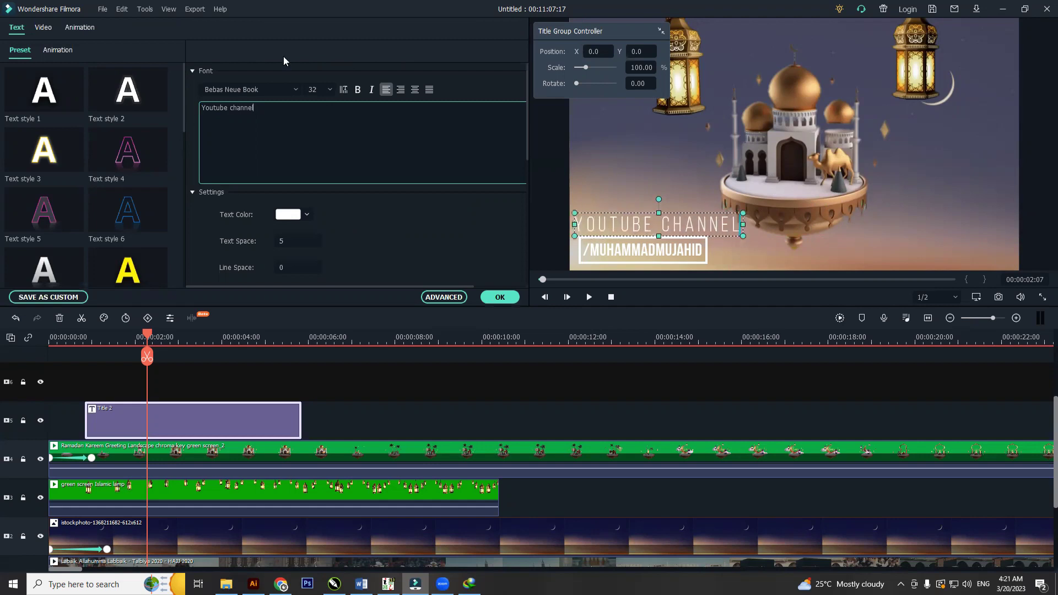
Shrink the "Youtube channel" line to fit the frame's width, sitting just above it, and confirm the title edits.
left_click_drag(742, 224, 667, 238)
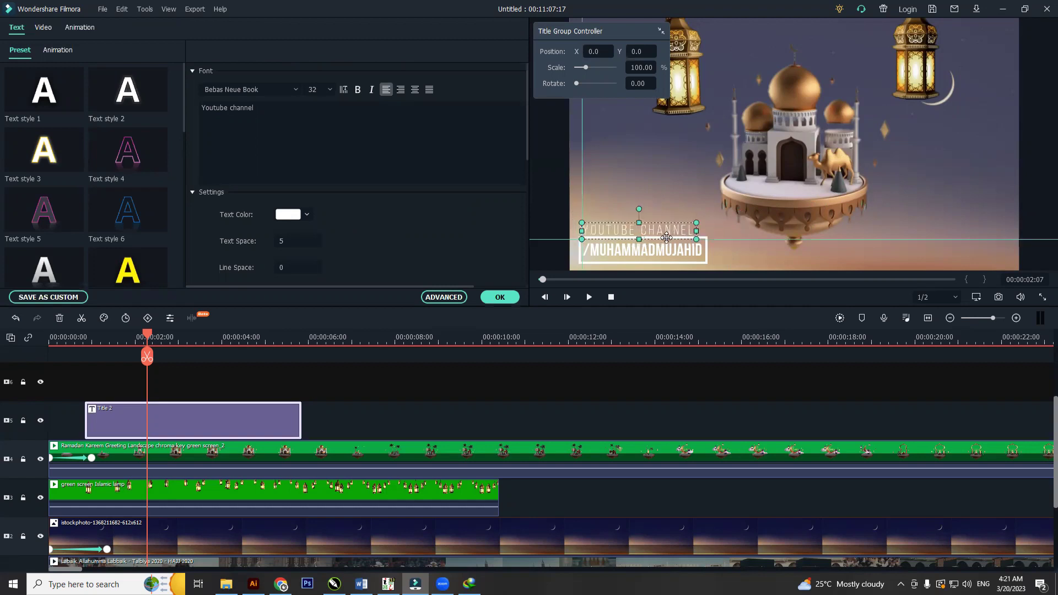
left_click(504, 297)
left_click(546, 233)
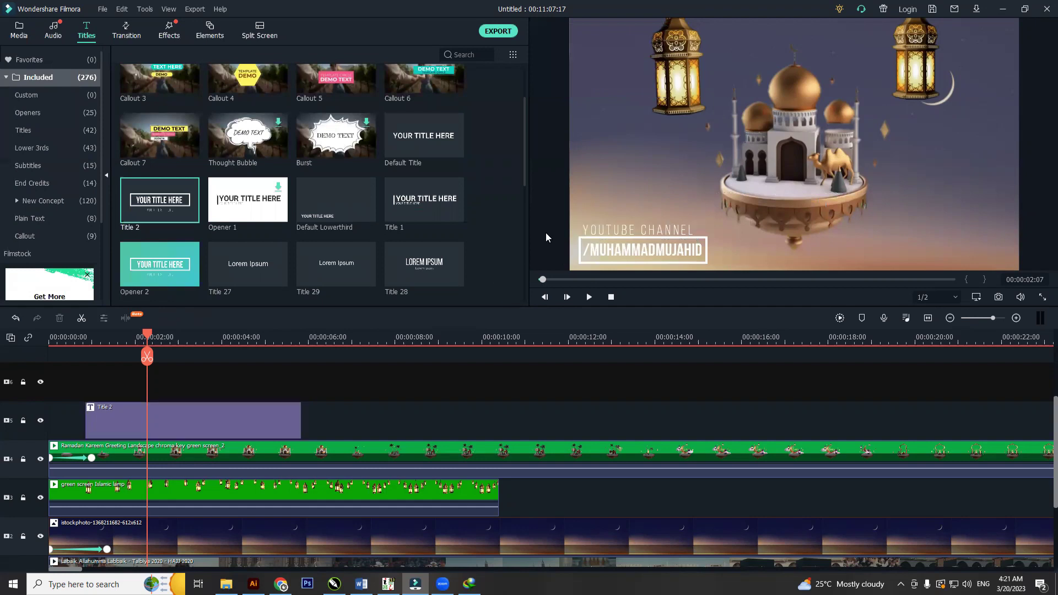
Try Text style 21 on the "Youtube channel" line, and settle on the yellow Text style 8 preset.
left_click(614, 231)
double_click(614, 230)
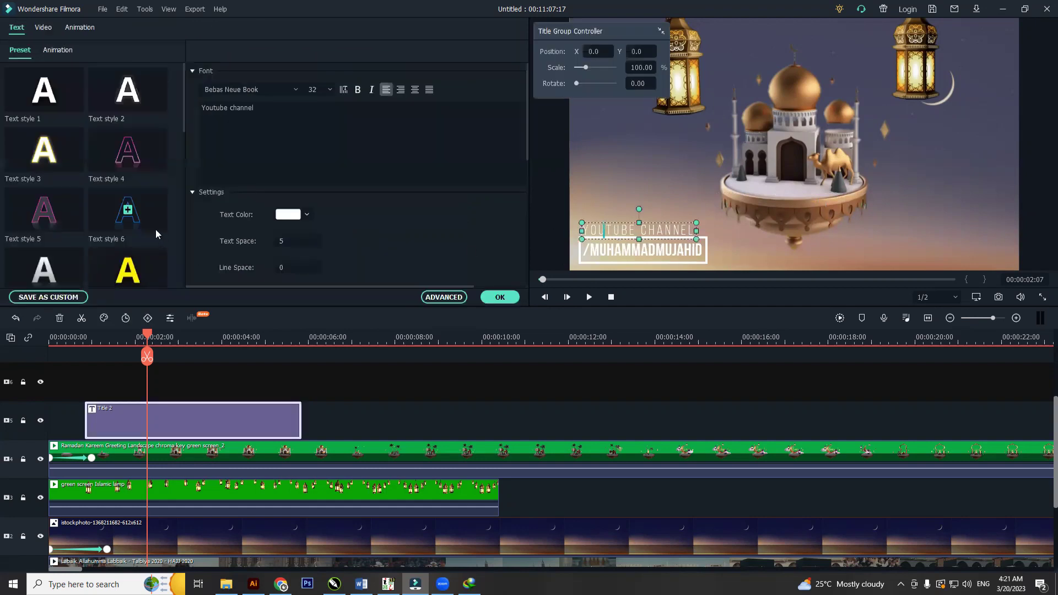
scroll(100, 207, "down", 8)
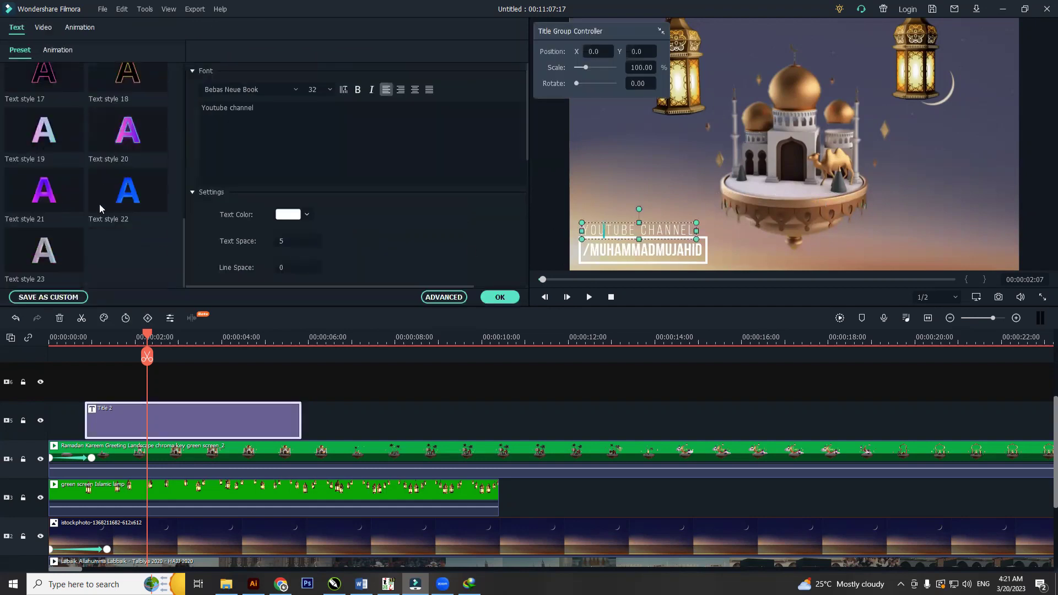
left_click(53, 200)
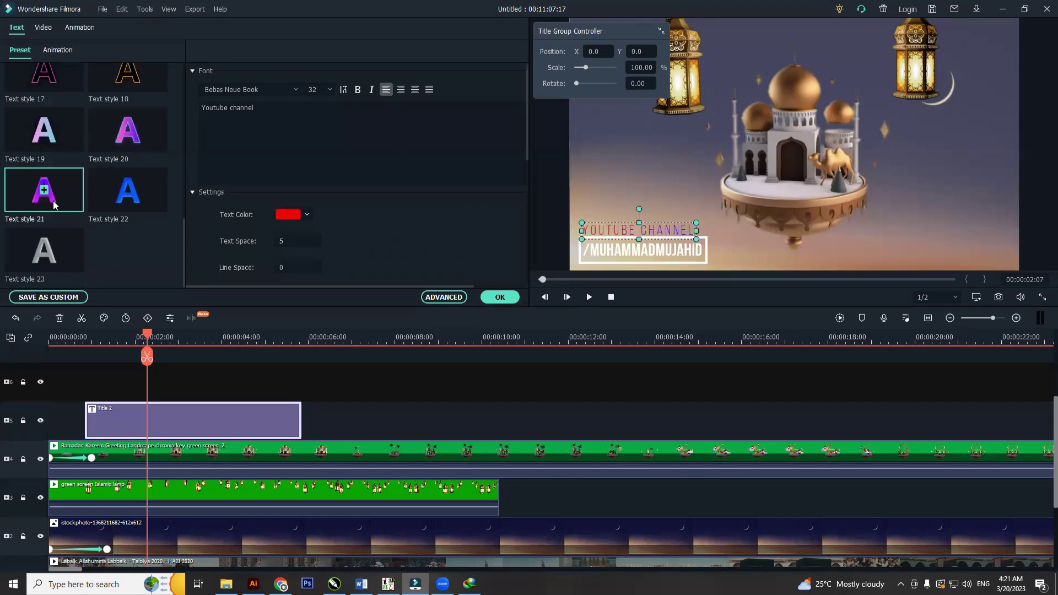
scroll(130, 140, "up", 6)
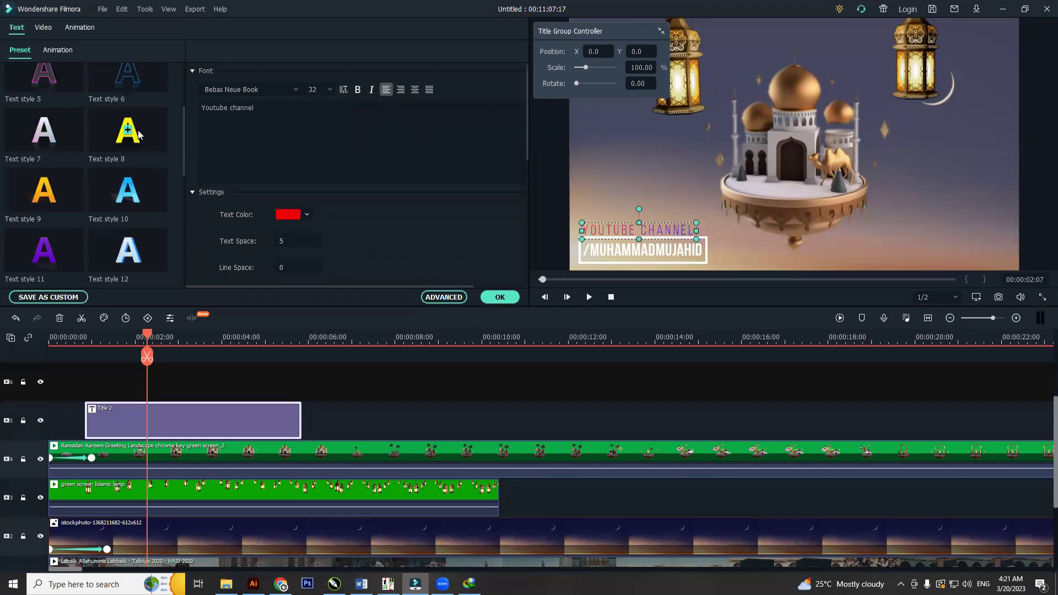
left_click(129, 135)
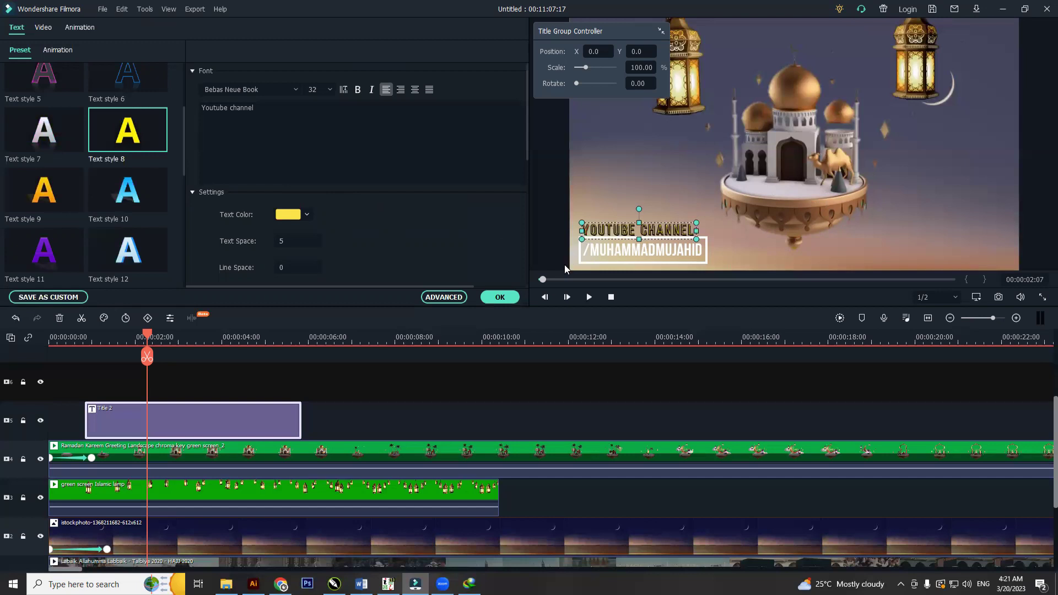
Play the composite from the start to check the customized title over the lamps and greeting scene.
left_click(566, 298)
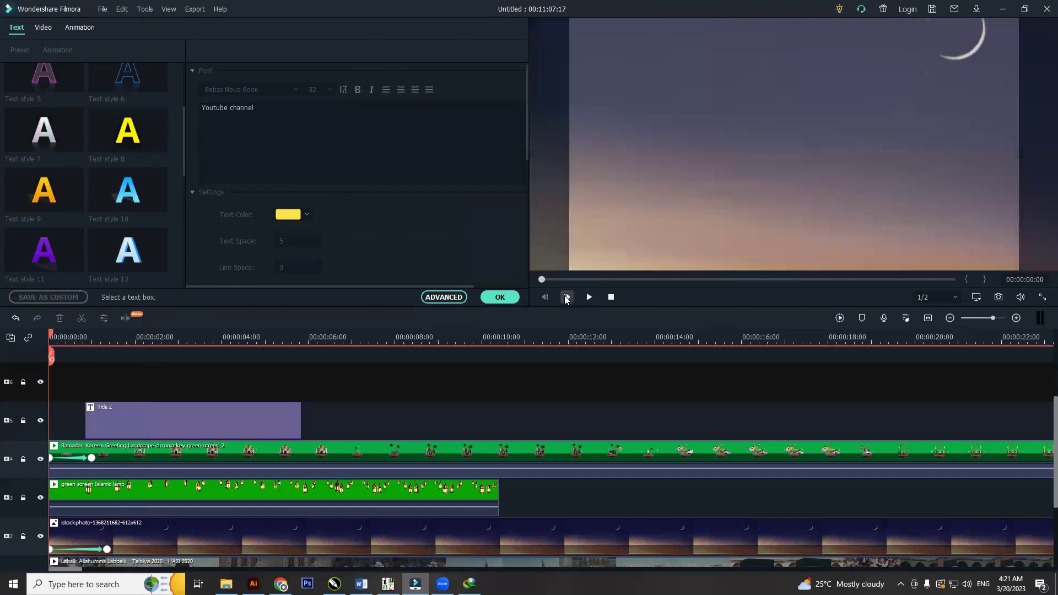
left_click(589, 297)
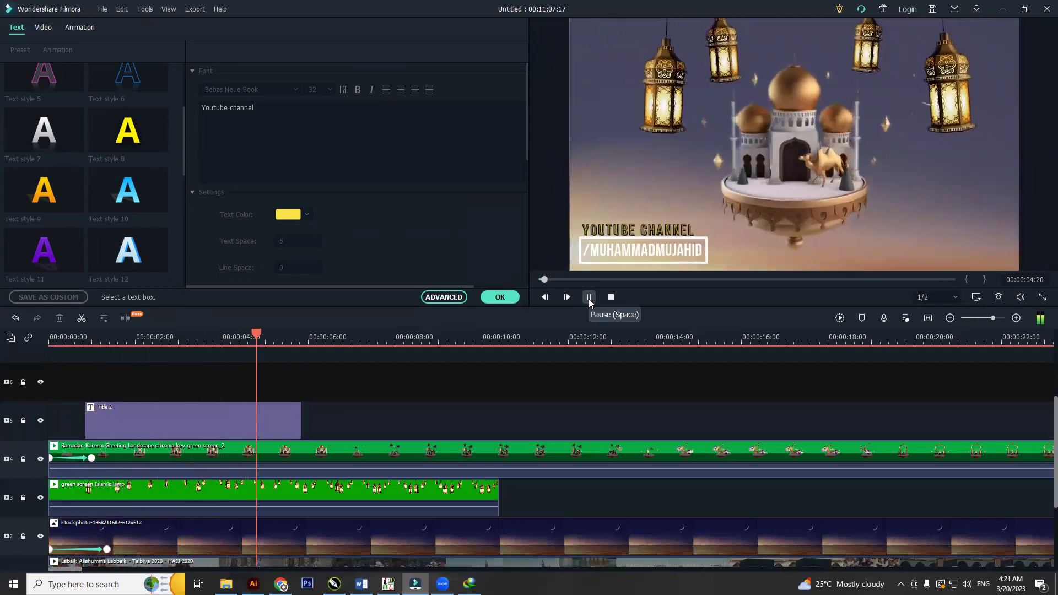
Stop the composite's playback and confirm the edits to the YouTube channel title.
left_click(589, 297)
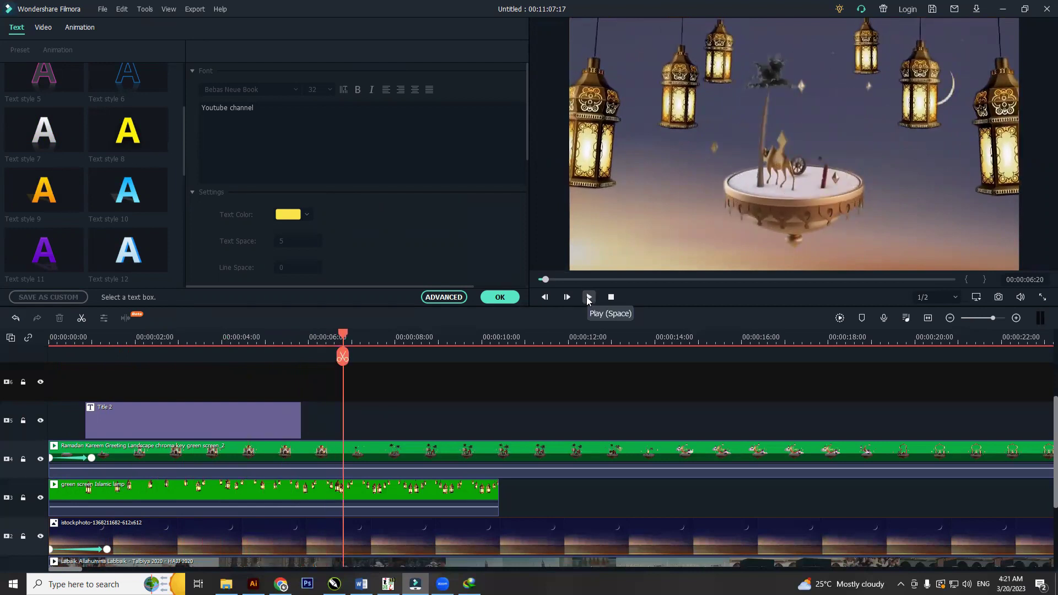
left_click(500, 297)
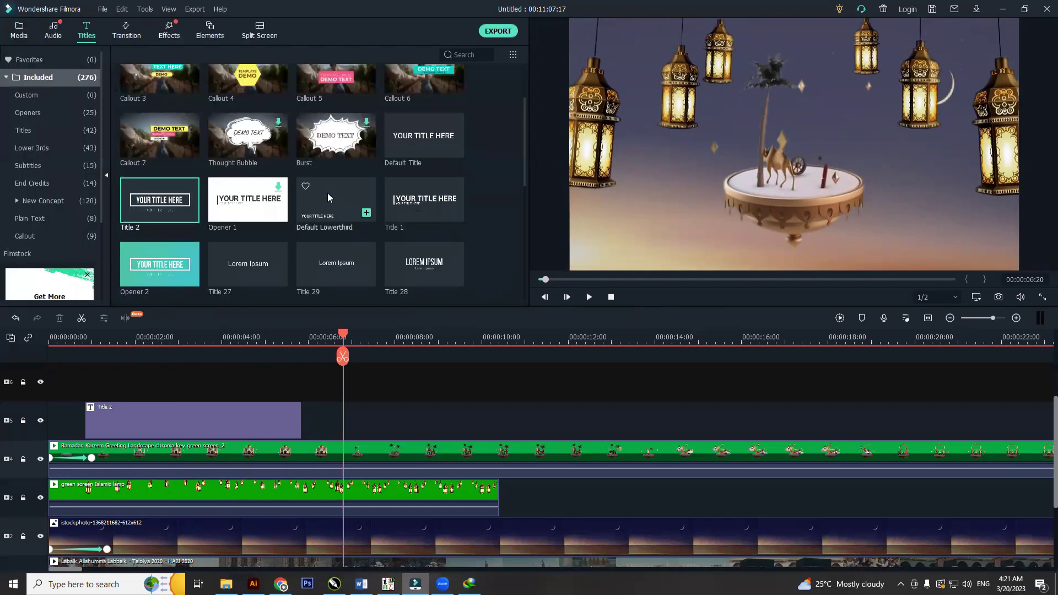
Browse the title library's Openers, Titles, Lower 3rds, Subtitles and End Credits categories to examine the available presets.
left_click(19, 36)
left_click(57, 34)
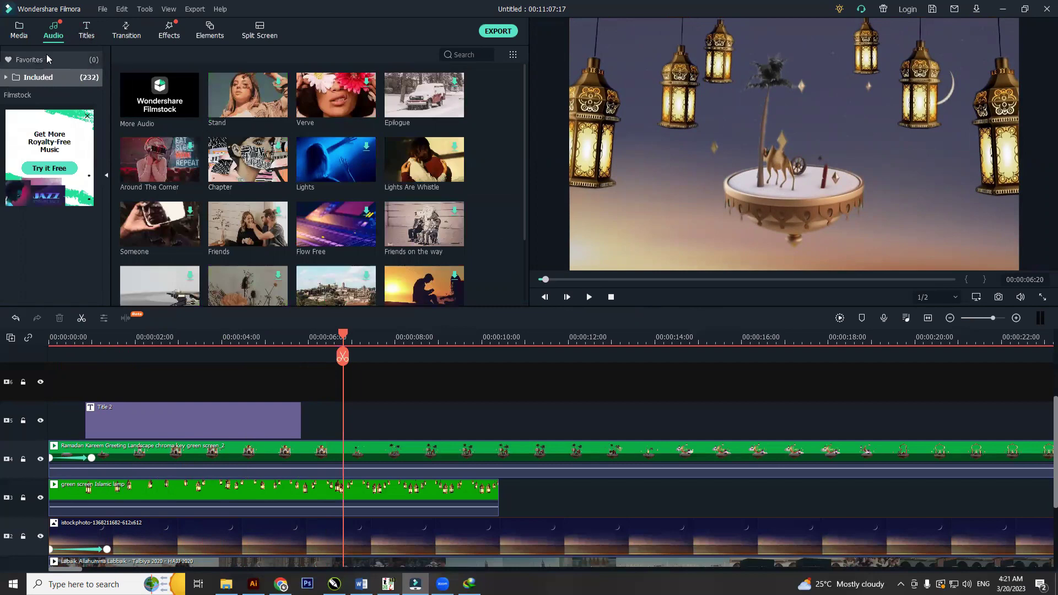
left_click(86, 31)
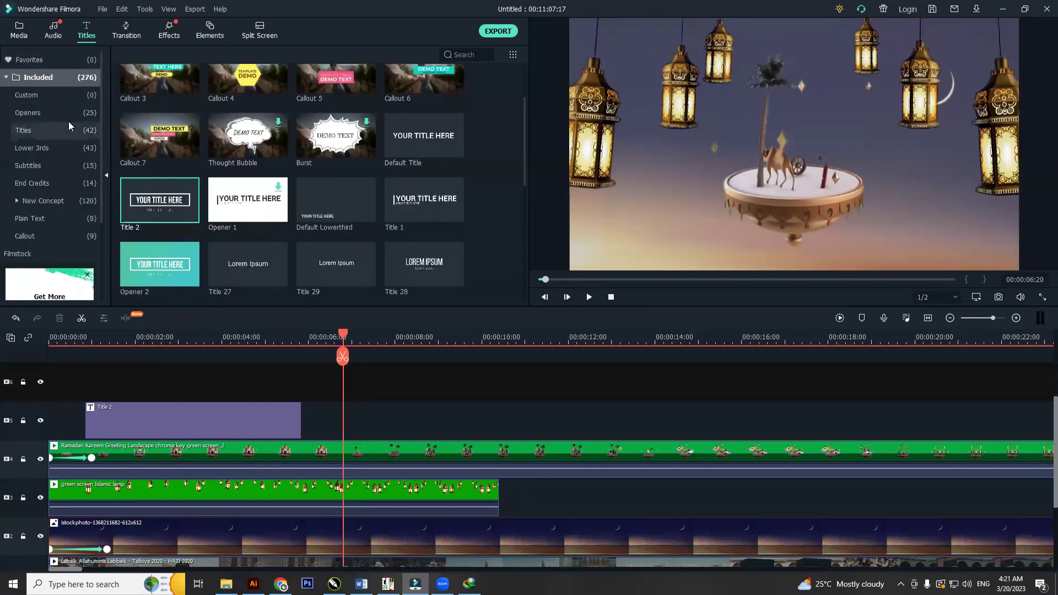
scroll(201, 179, "up", 2)
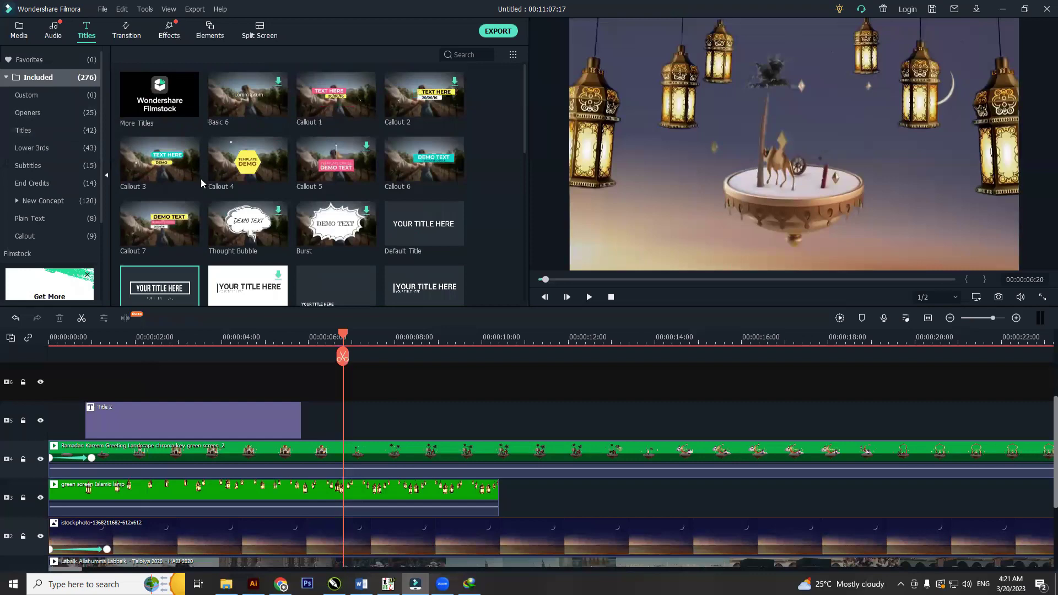
left_click(46, 100)
left_click(46, 111)
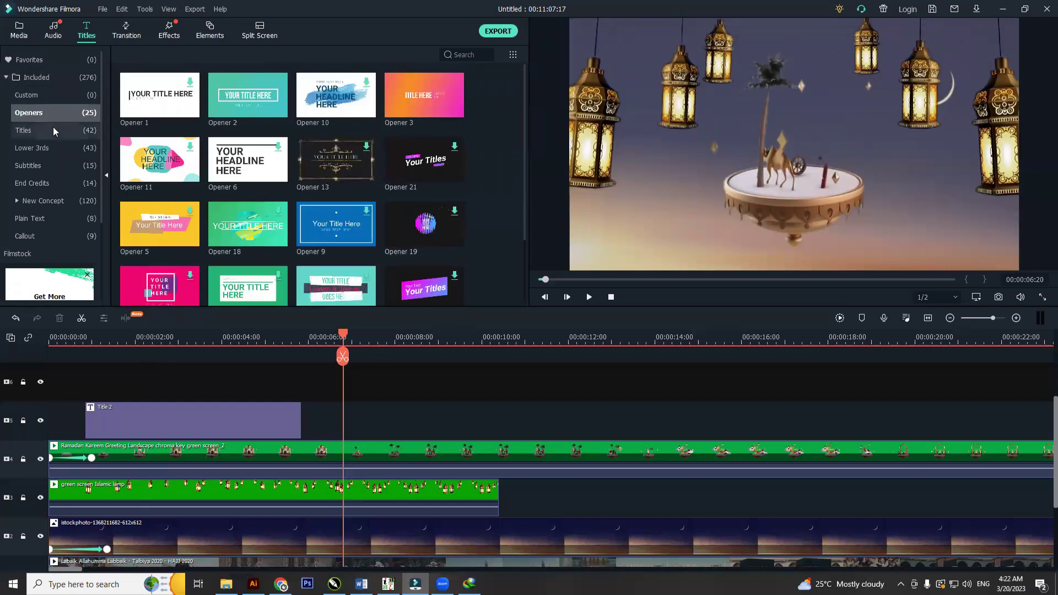
left_click(53, 128)
left_click(63, 146)
left_click(58, 165)
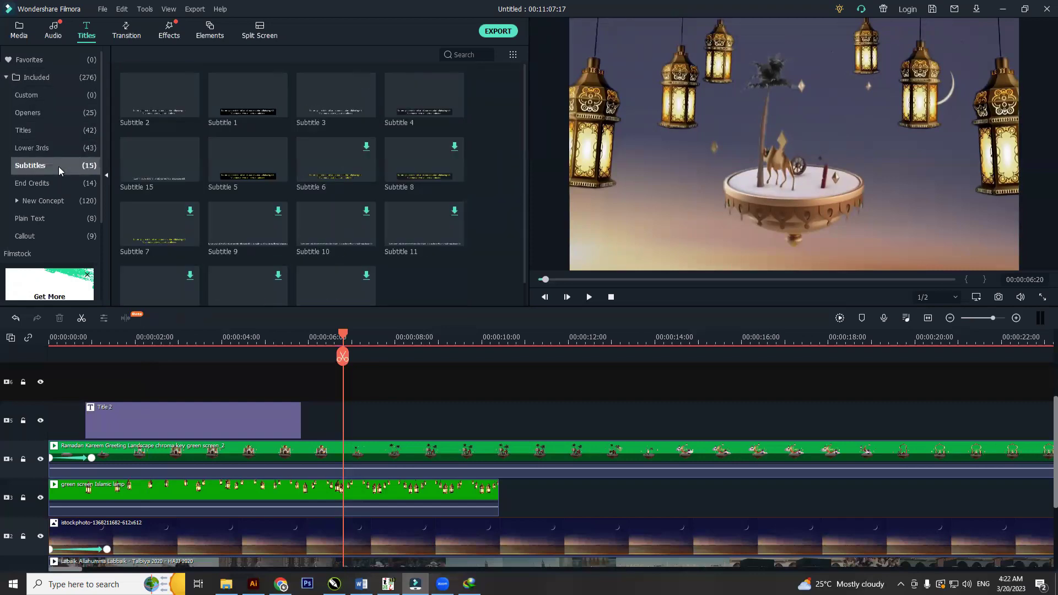
left_click(60, 176)
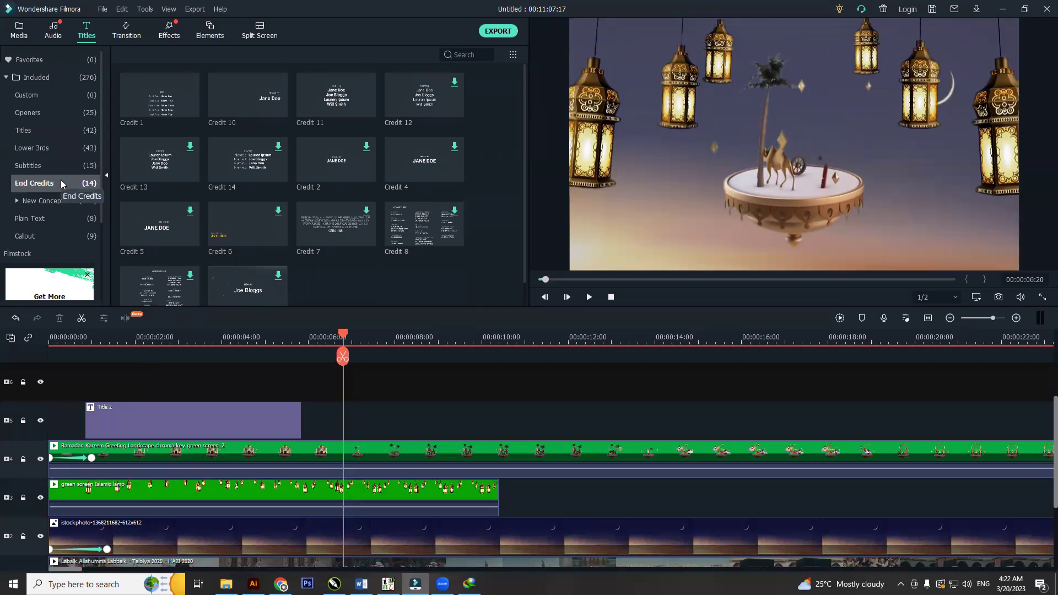
scroll(144, 248, "down", 1)
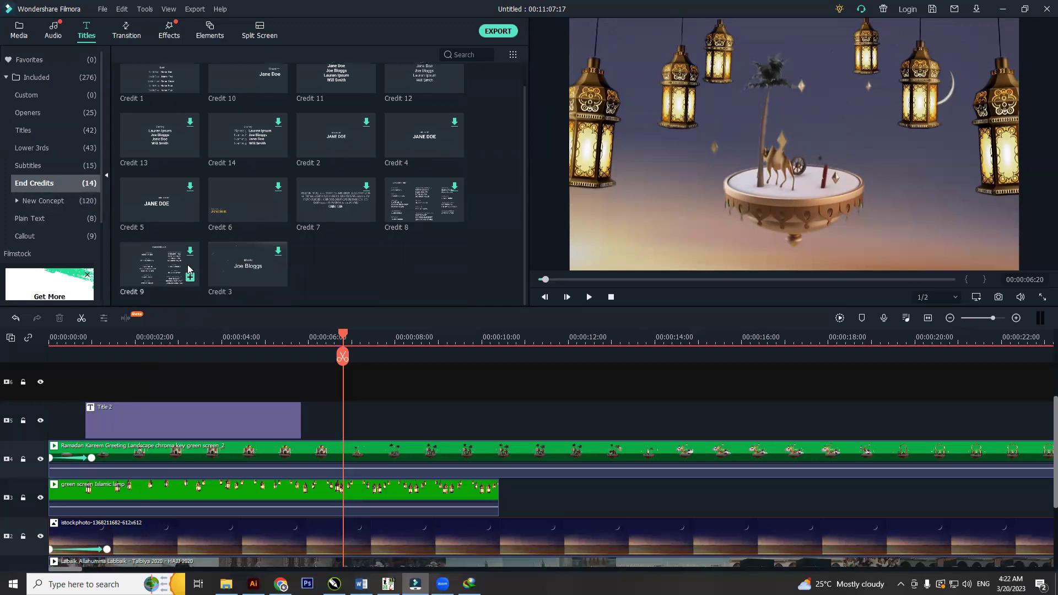